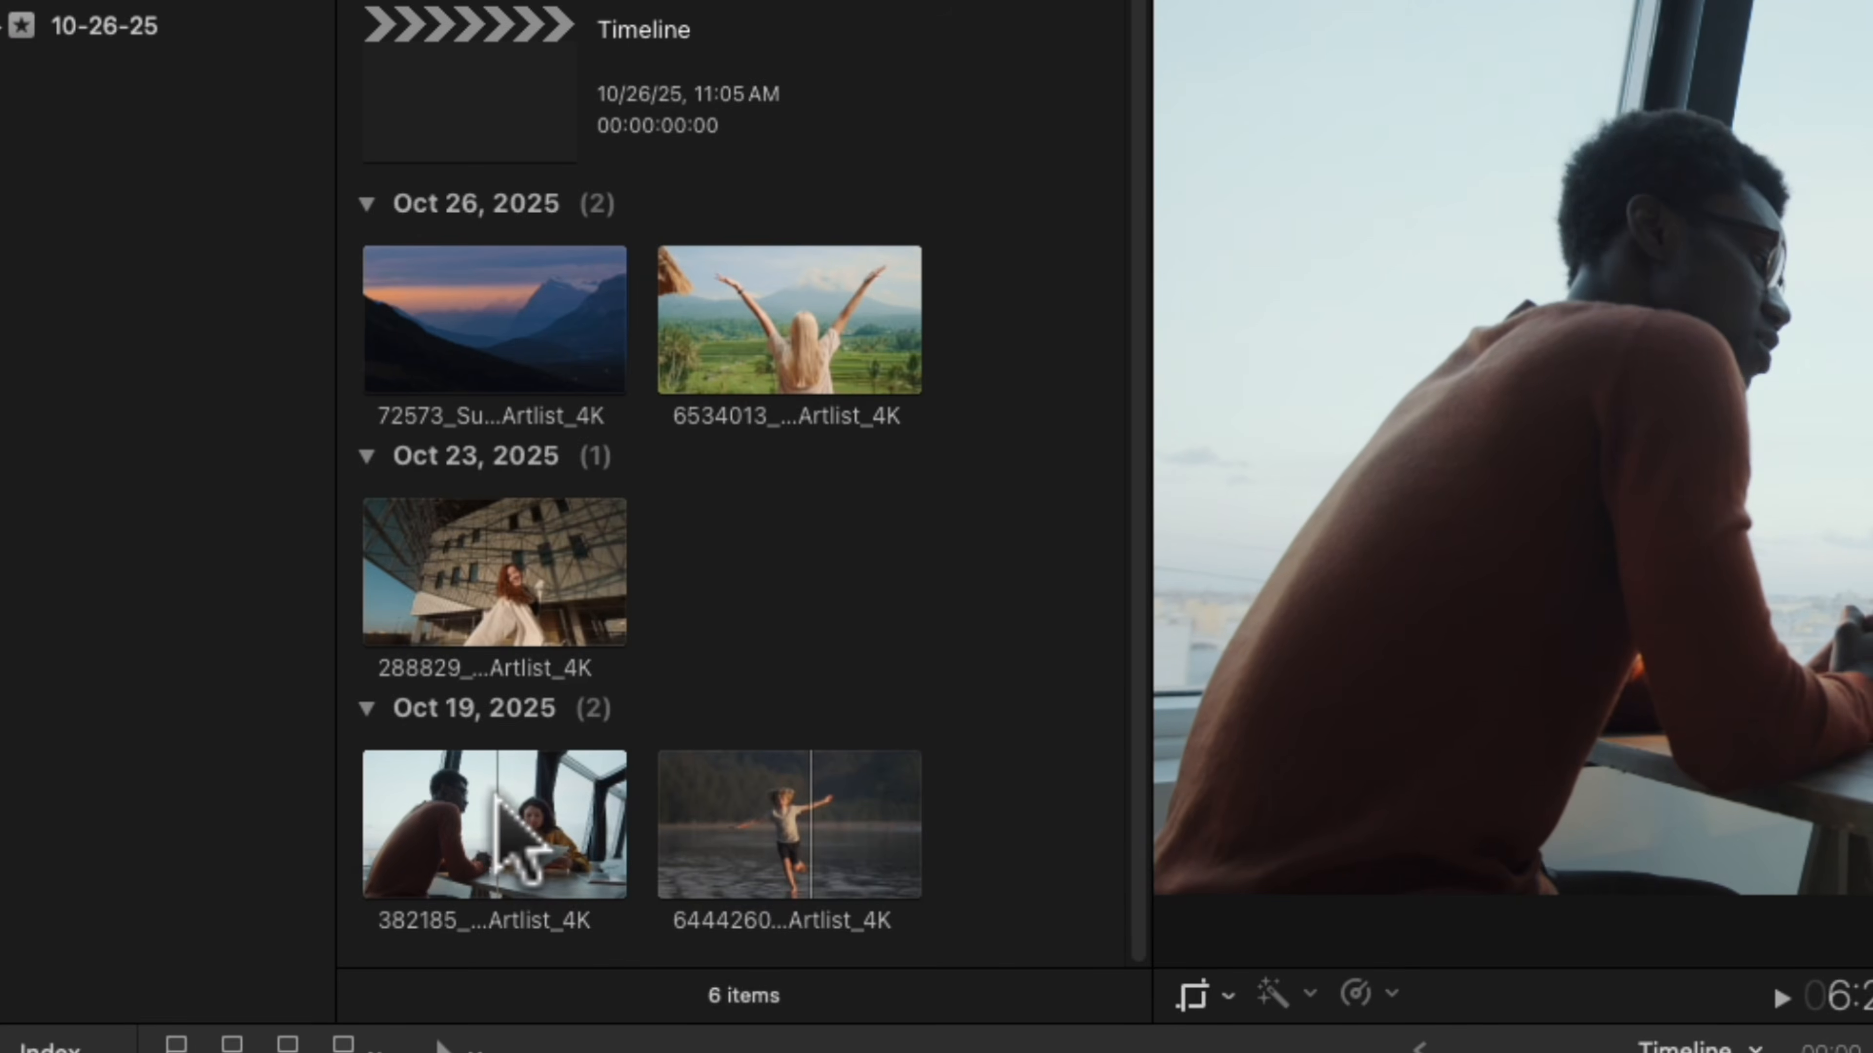
- Add the 382185 meeting conversation clip from the browser to the start of the empty timeline
click(482, 771)
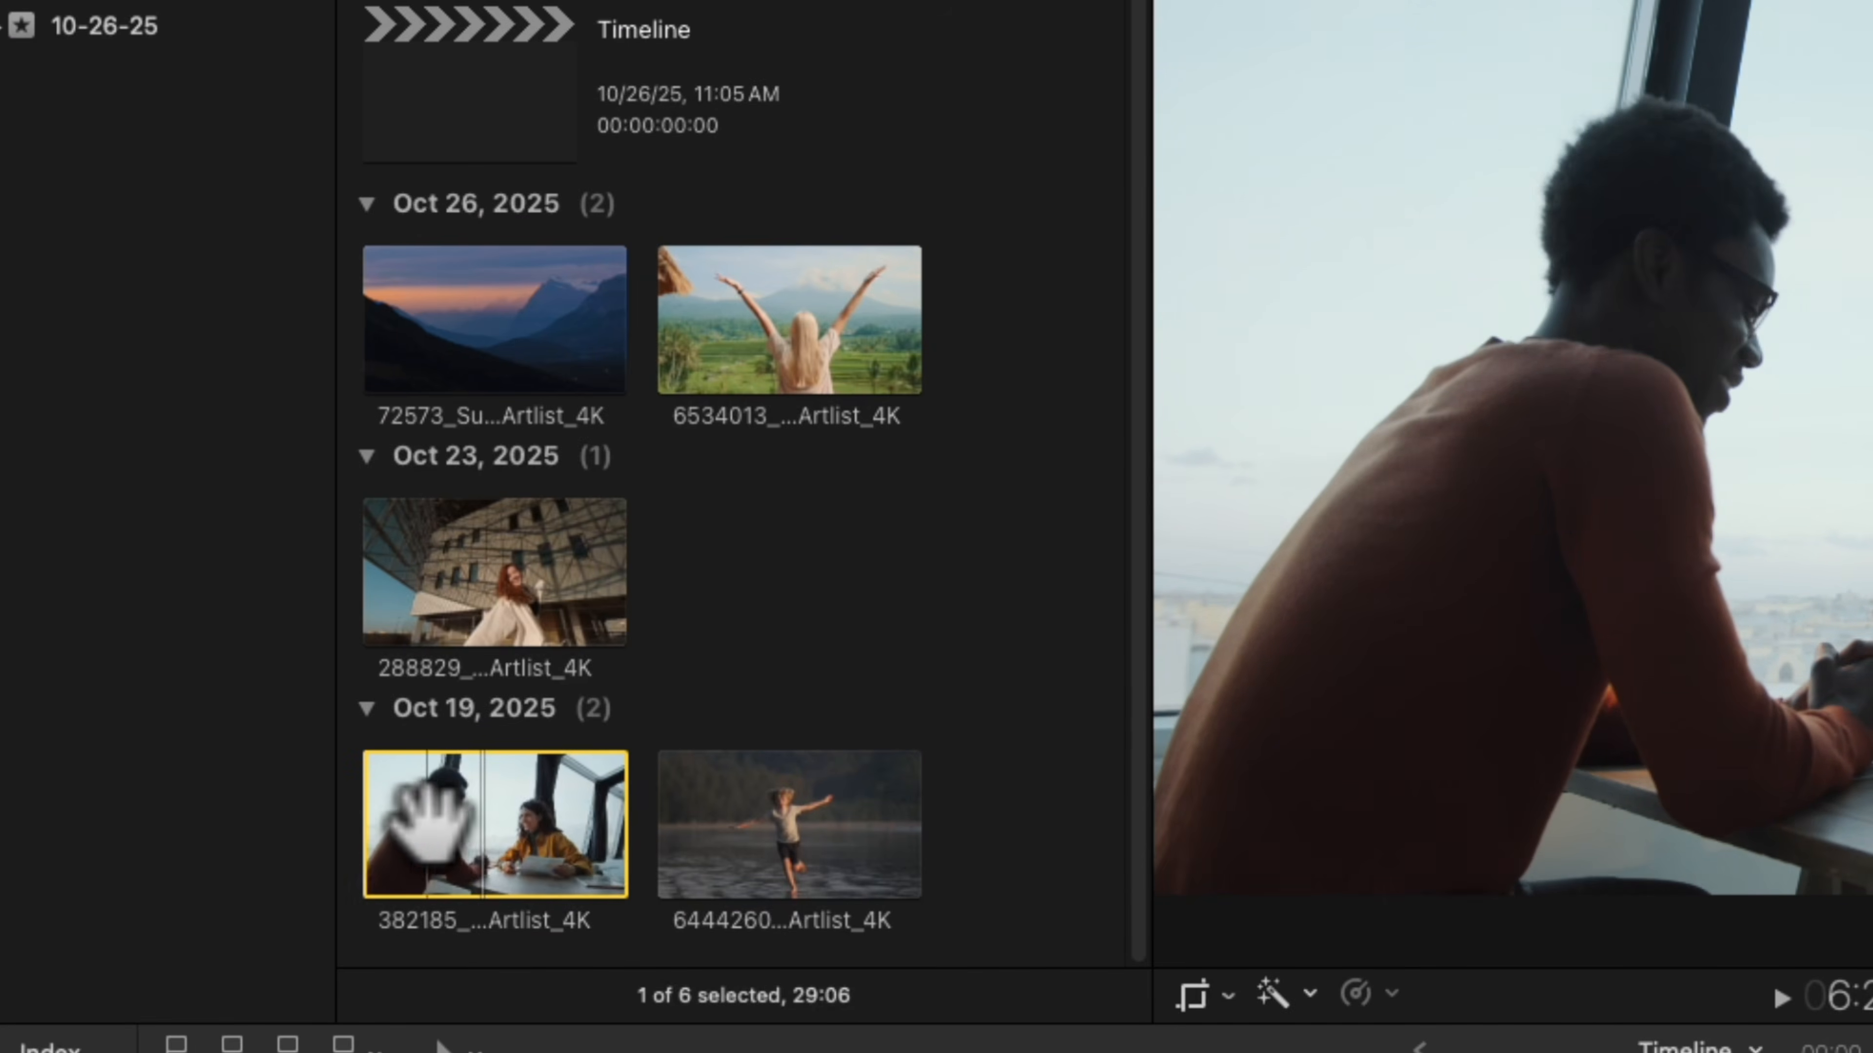
drag(490, 822, 118, 864)
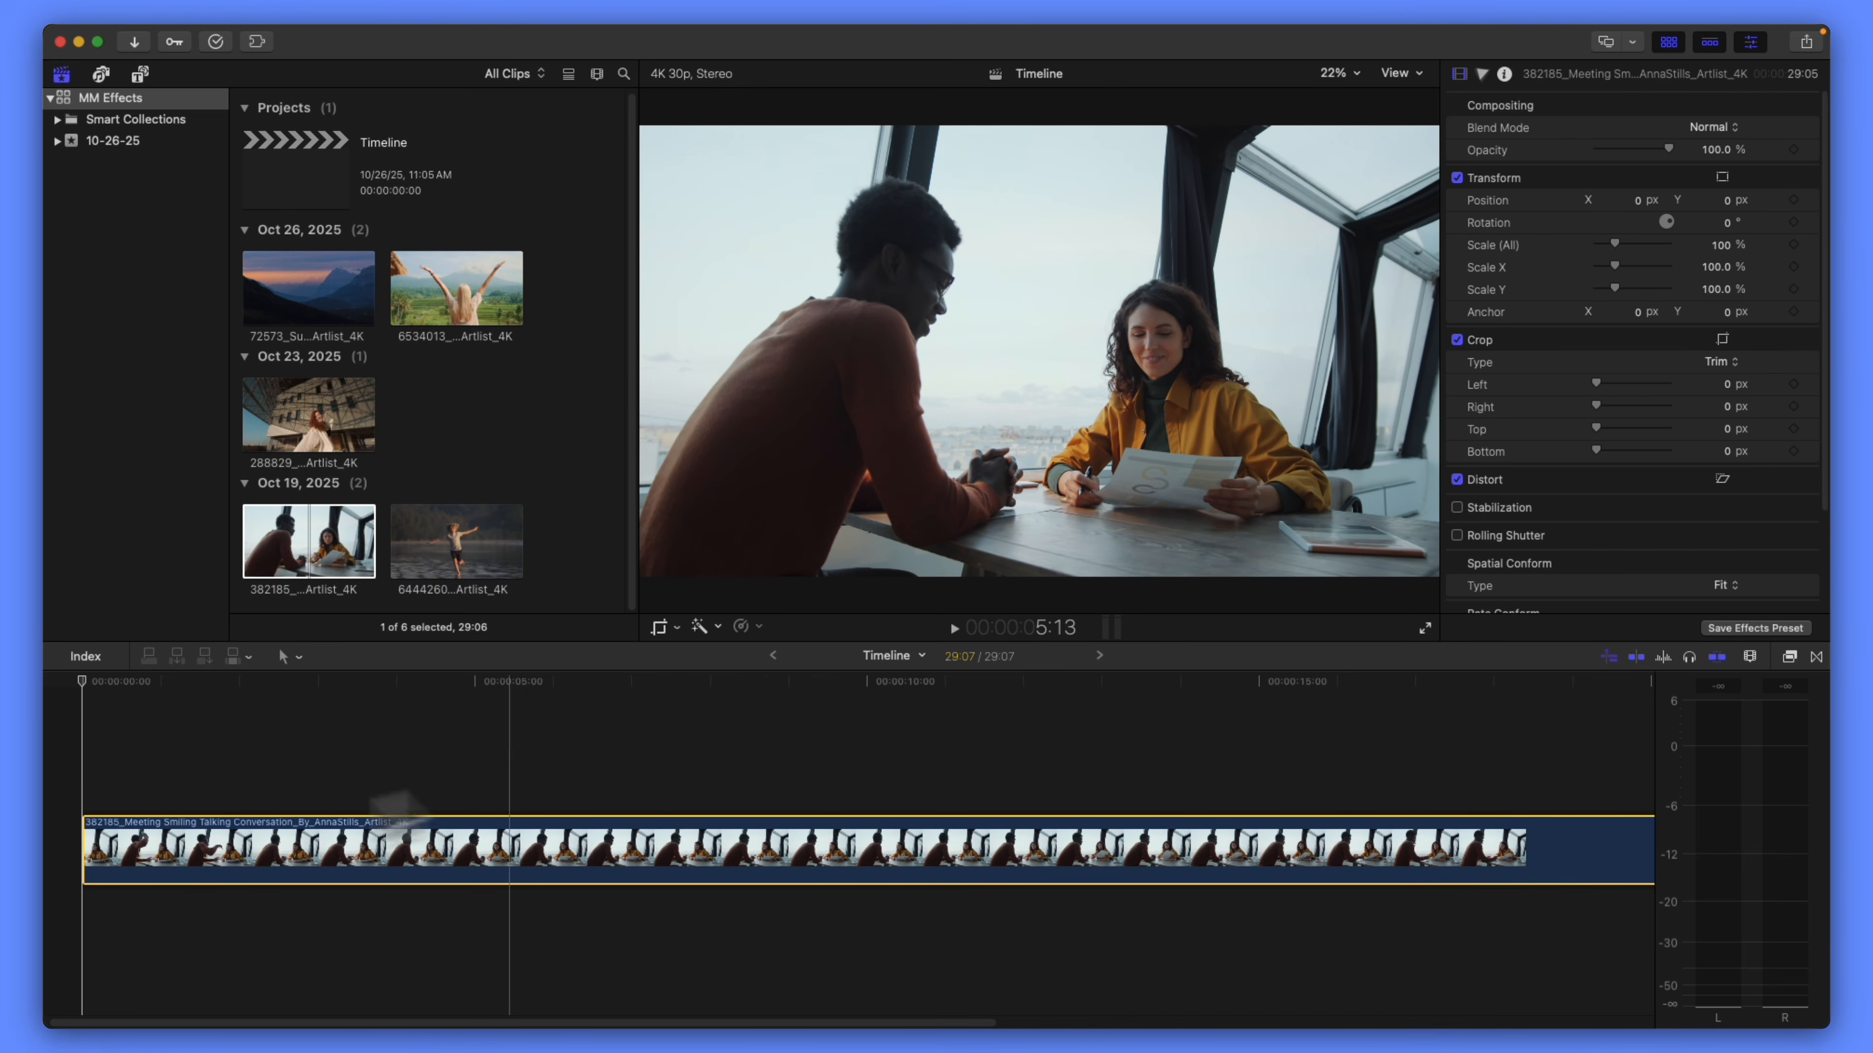
key(super+minus)
key(super+minus)
key(super+minus)
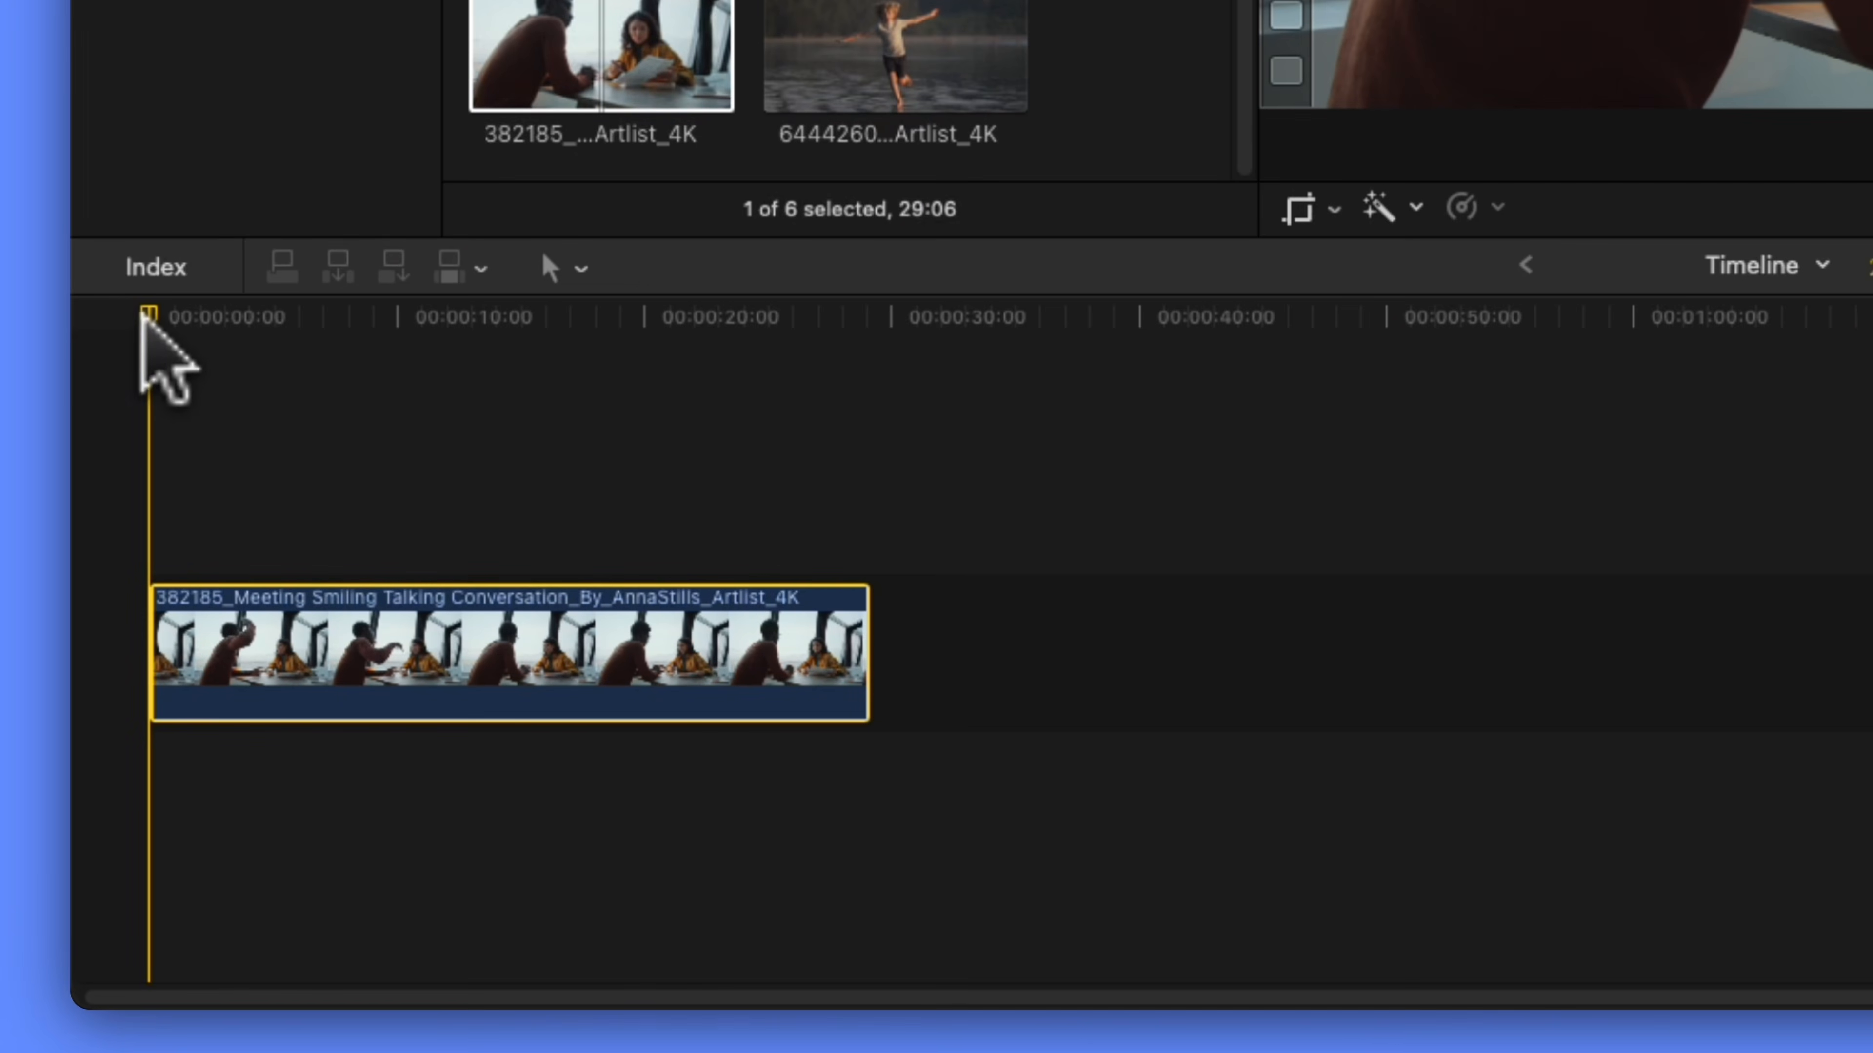
- Preview the meeting clip and trim off its beginning up to about the 16-second mark
drag(147, 317, 557, 322)
key(space)
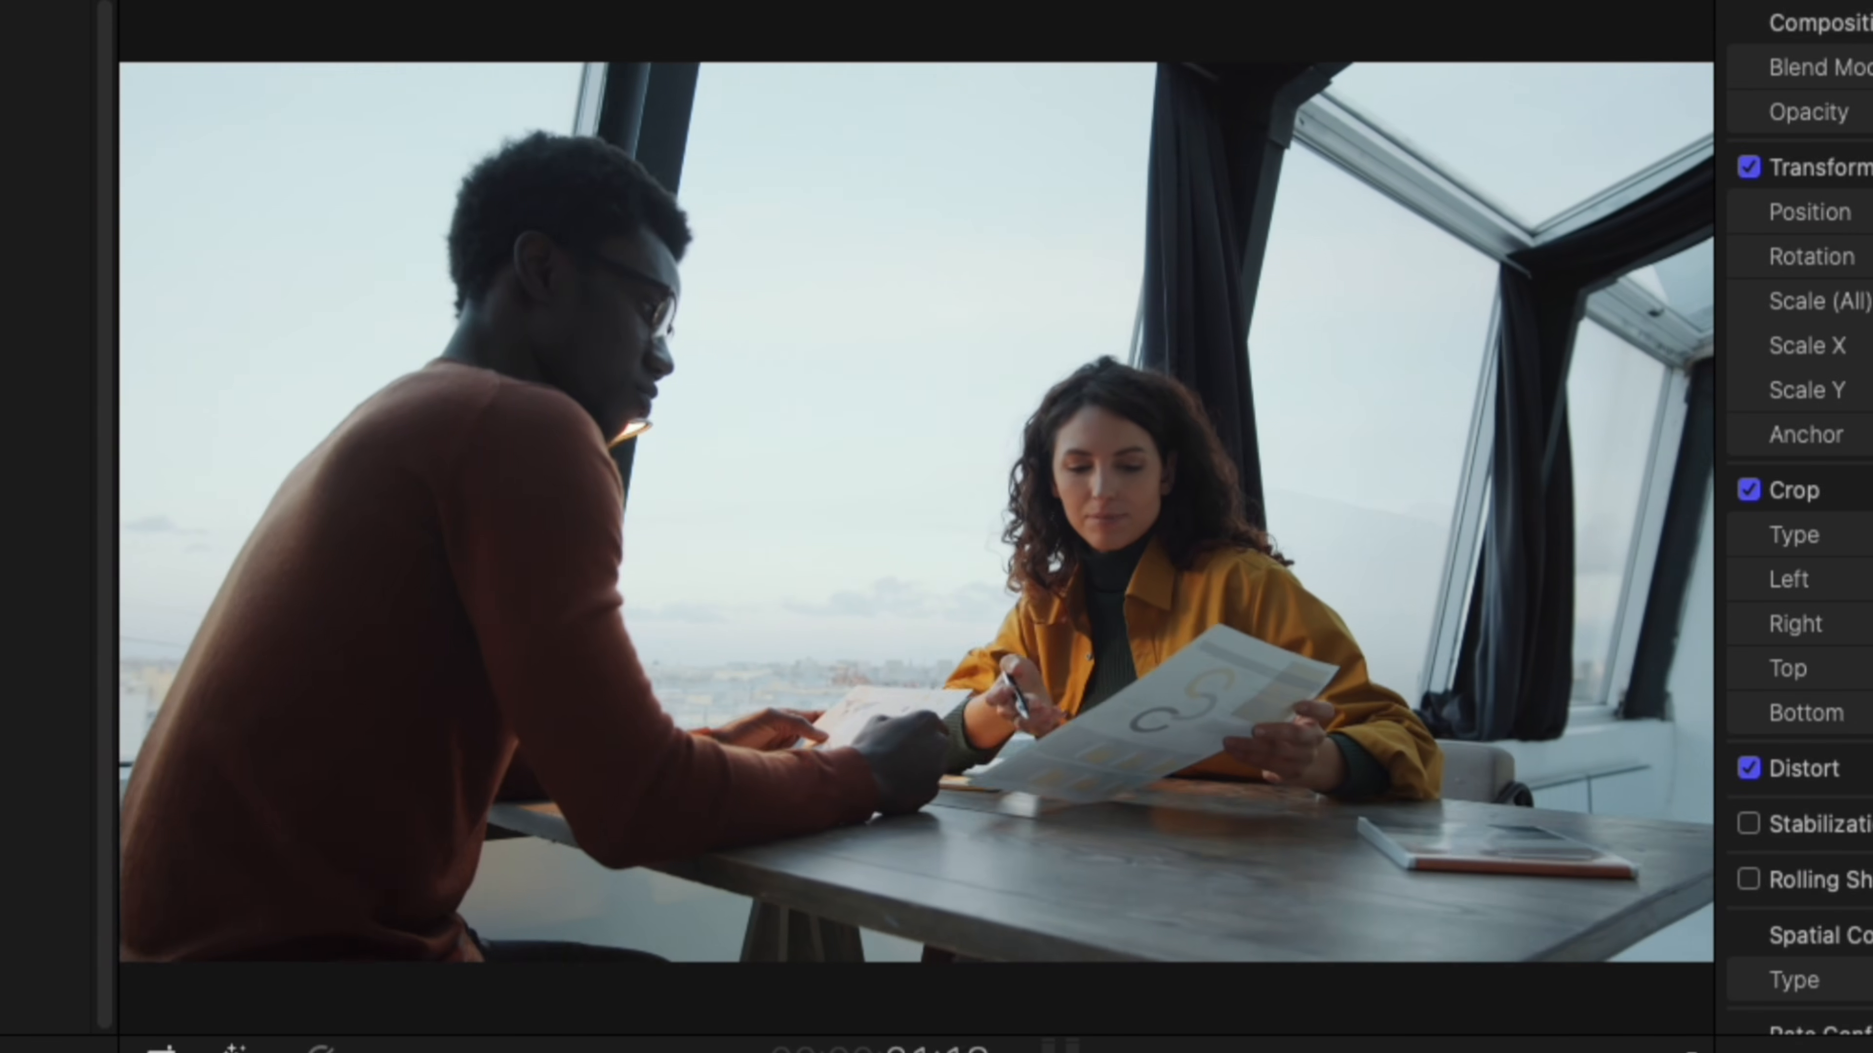
drag(679, 325, 546, 327)
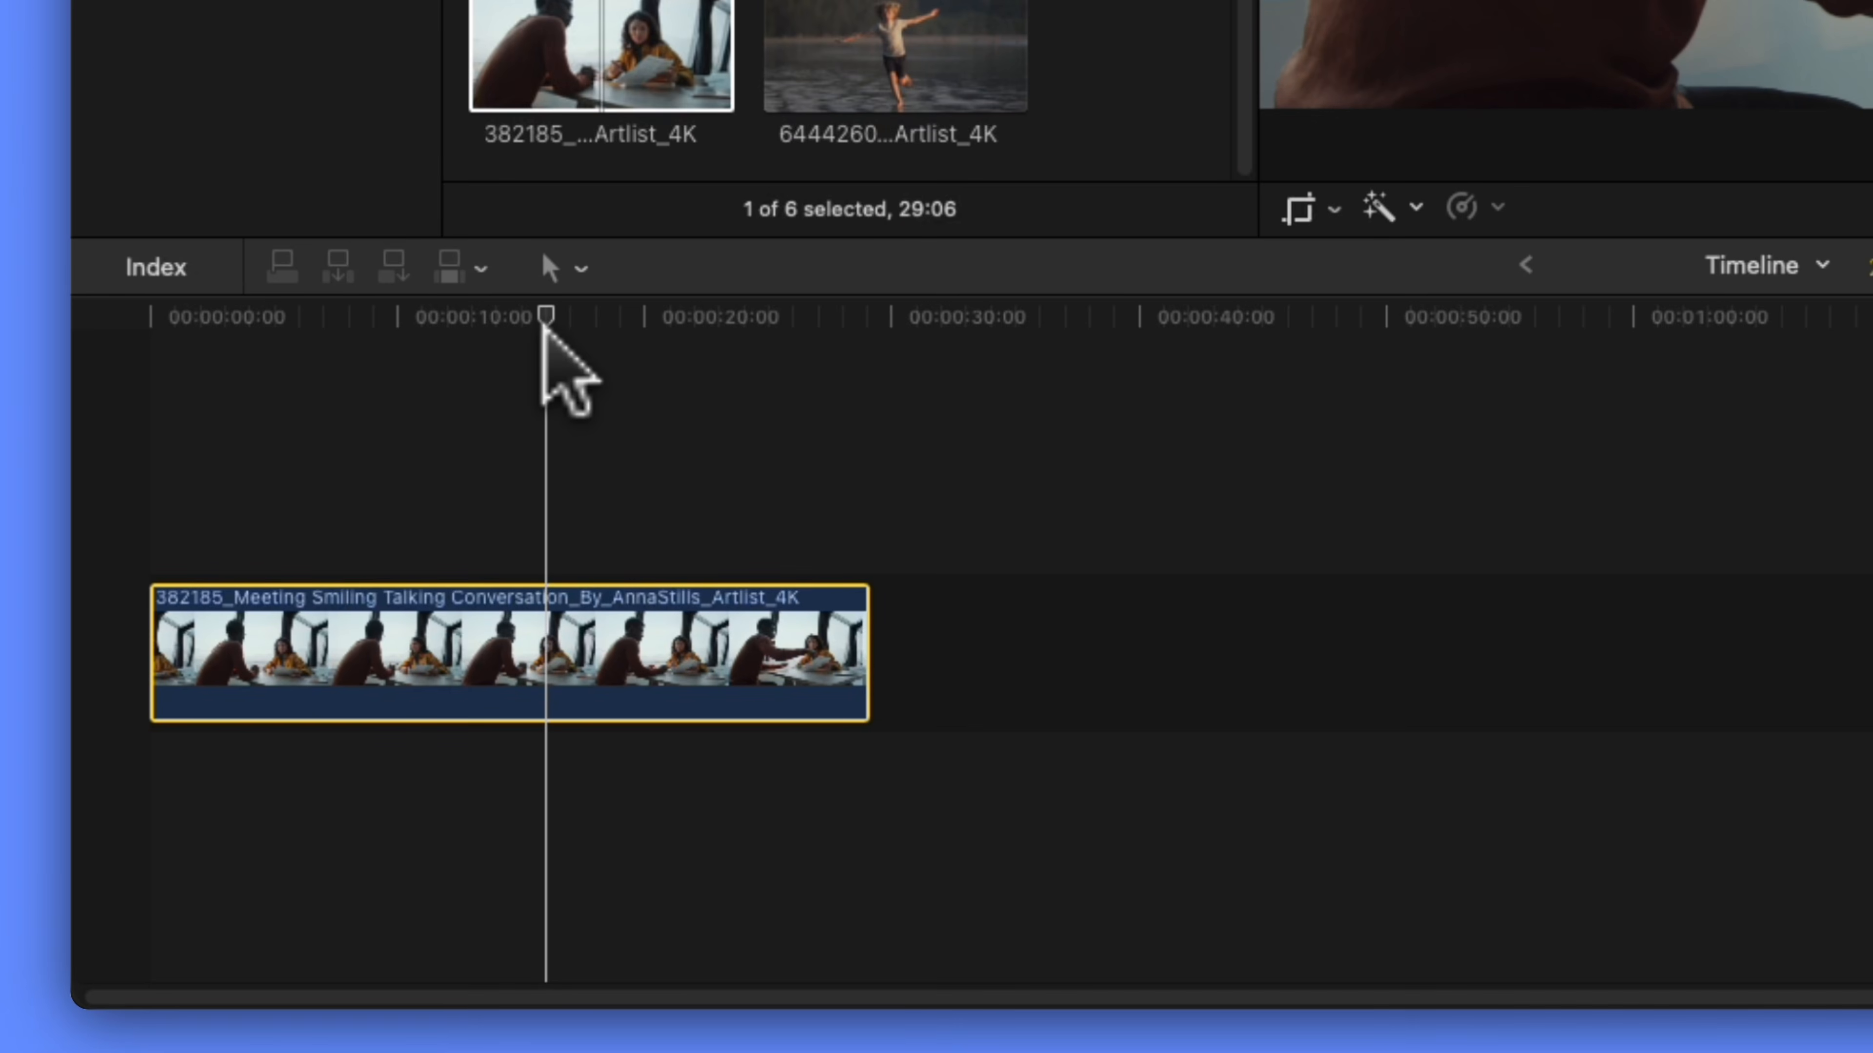
key(alt+bracketleft)
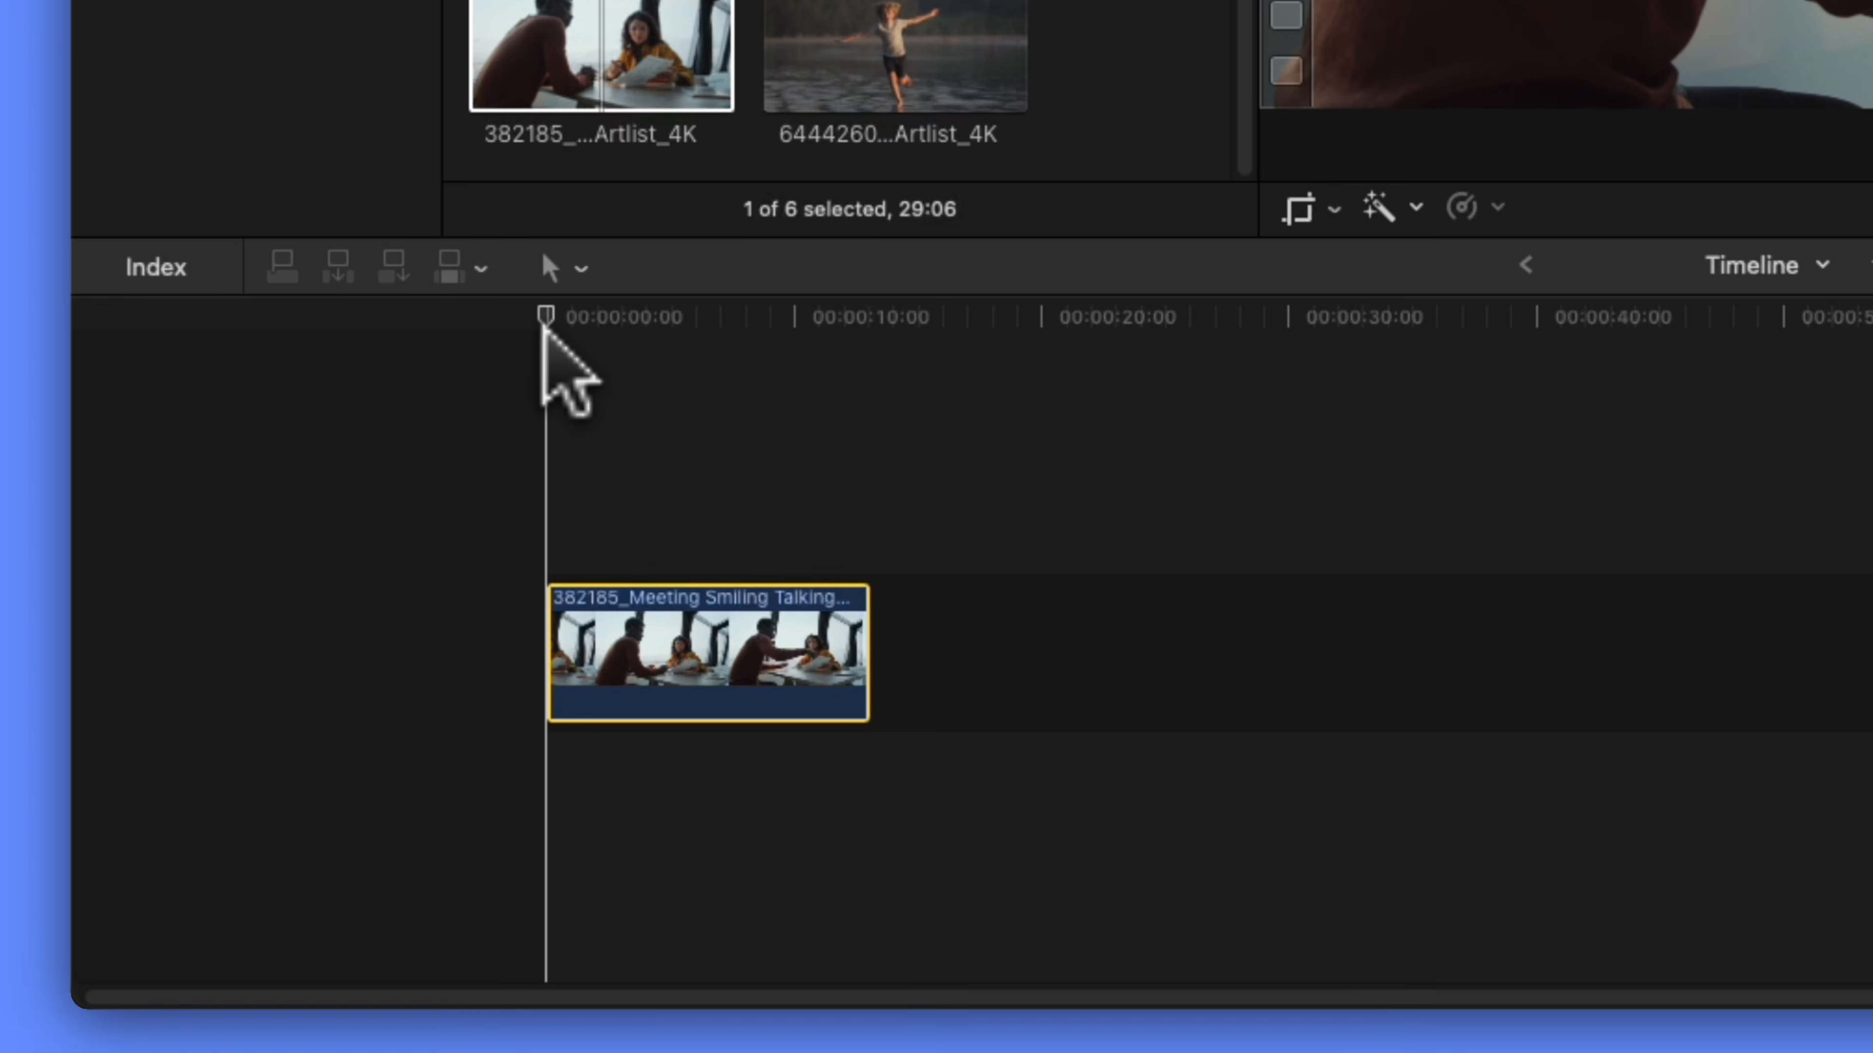
- Review the trimmed meeting clip and place a duplicate of it directly above the original in the timeline
drag(546, 313, 736, 329)
drag(407, 643, 306, 646)
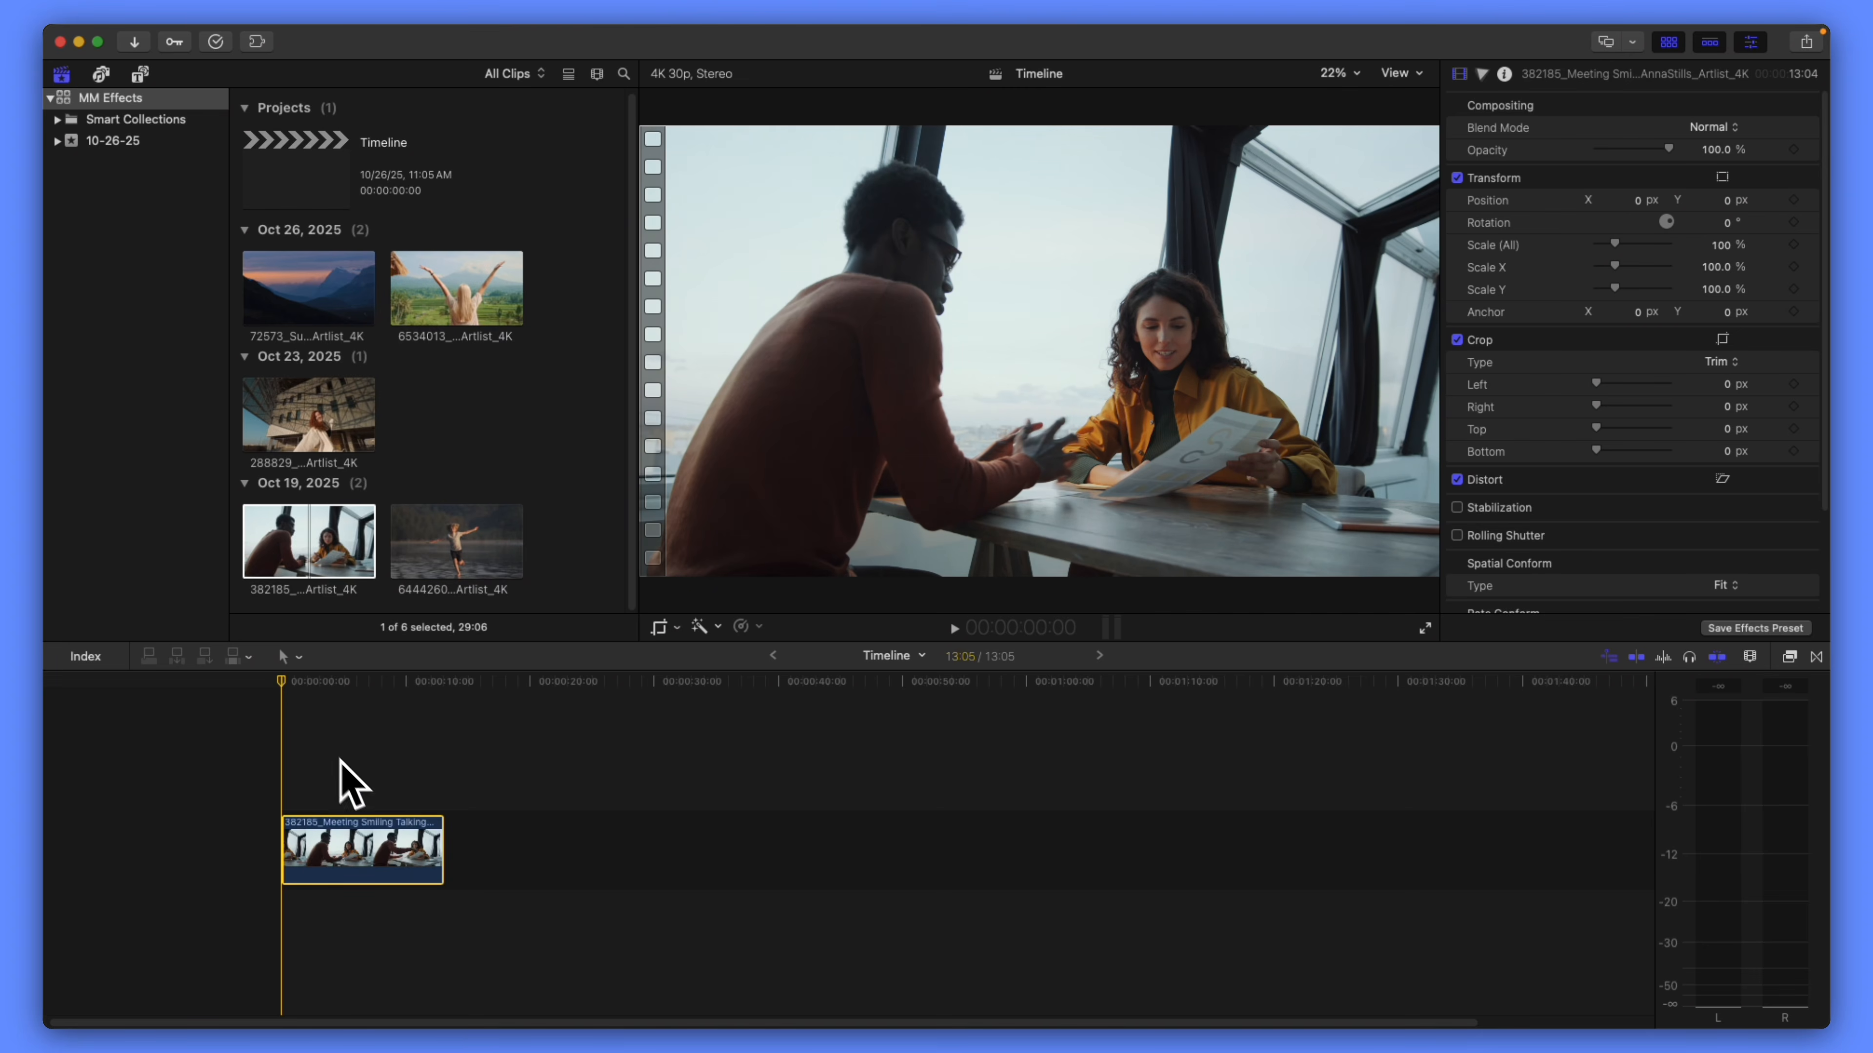
drag(281, 679, 375, 689)
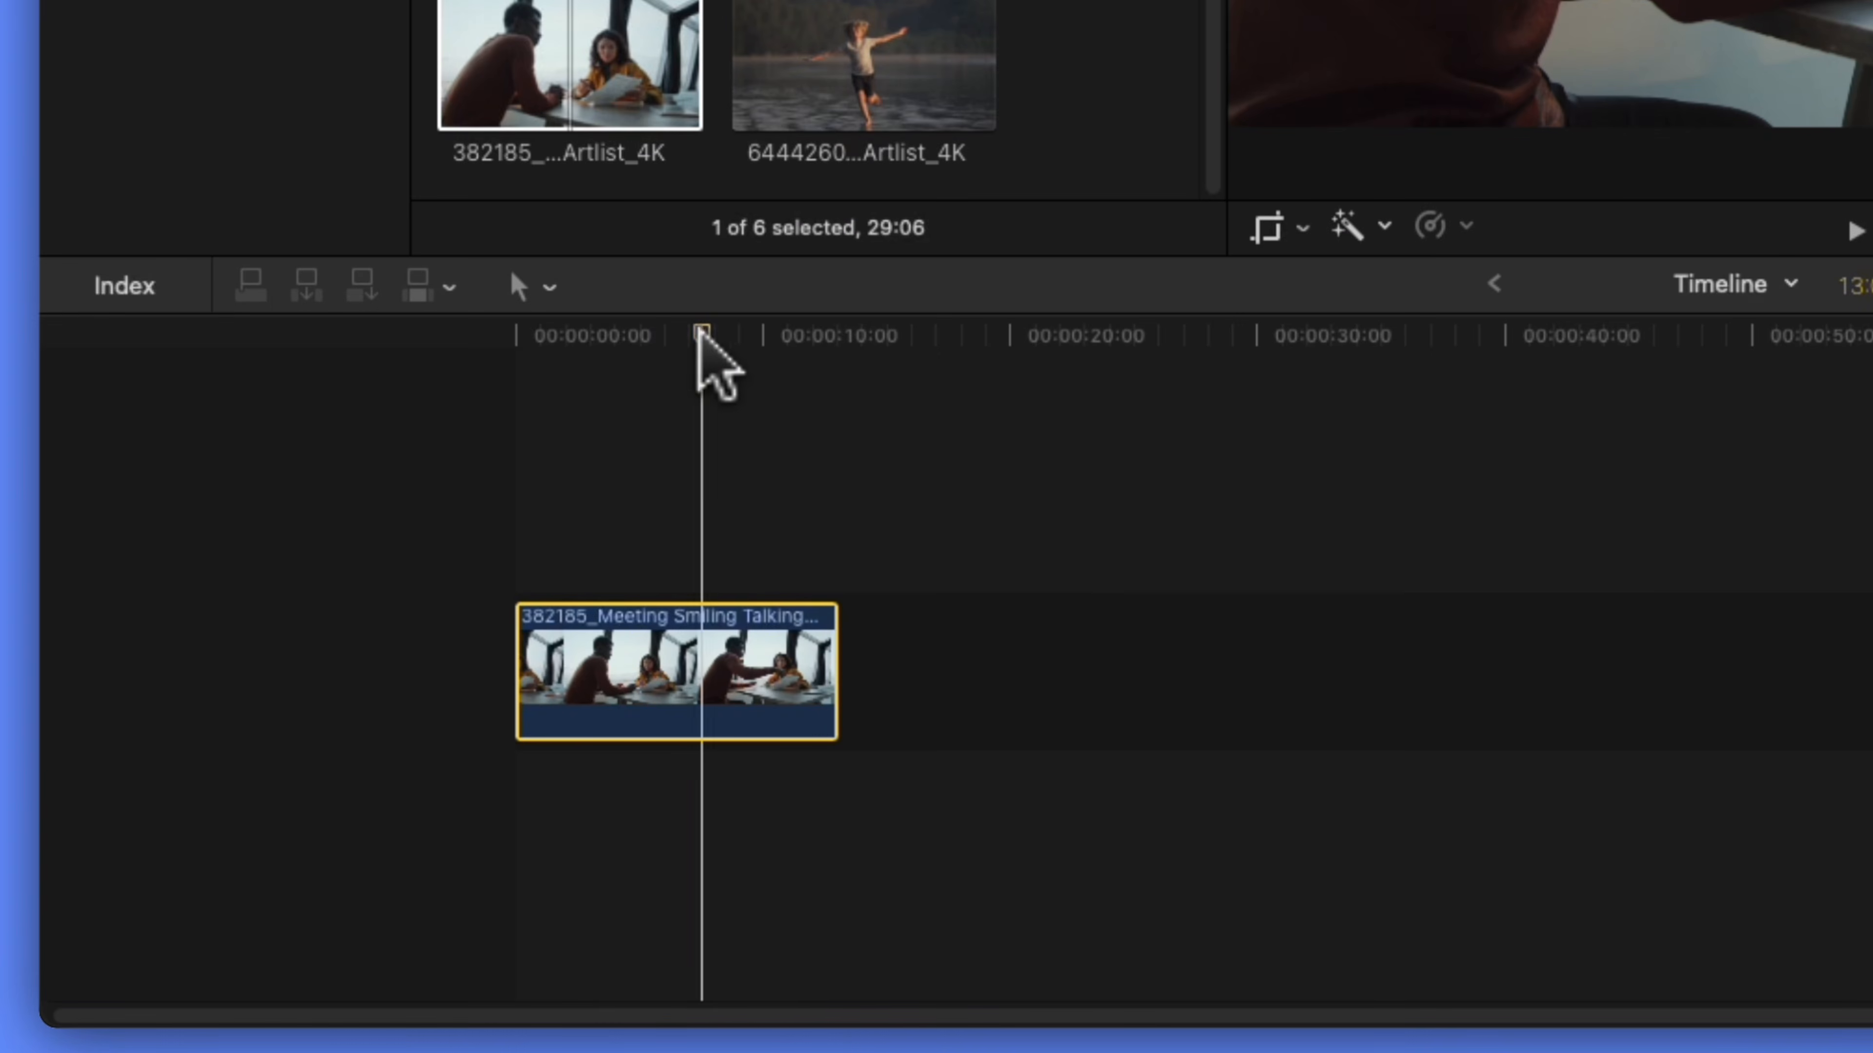
mouse_move(701, 332)
mouse_down()
mouse_move(598, 329)
mouse_move(724, 334)
mouse_move(574, 325)
mouse_move(670, 331)
mouse_up()
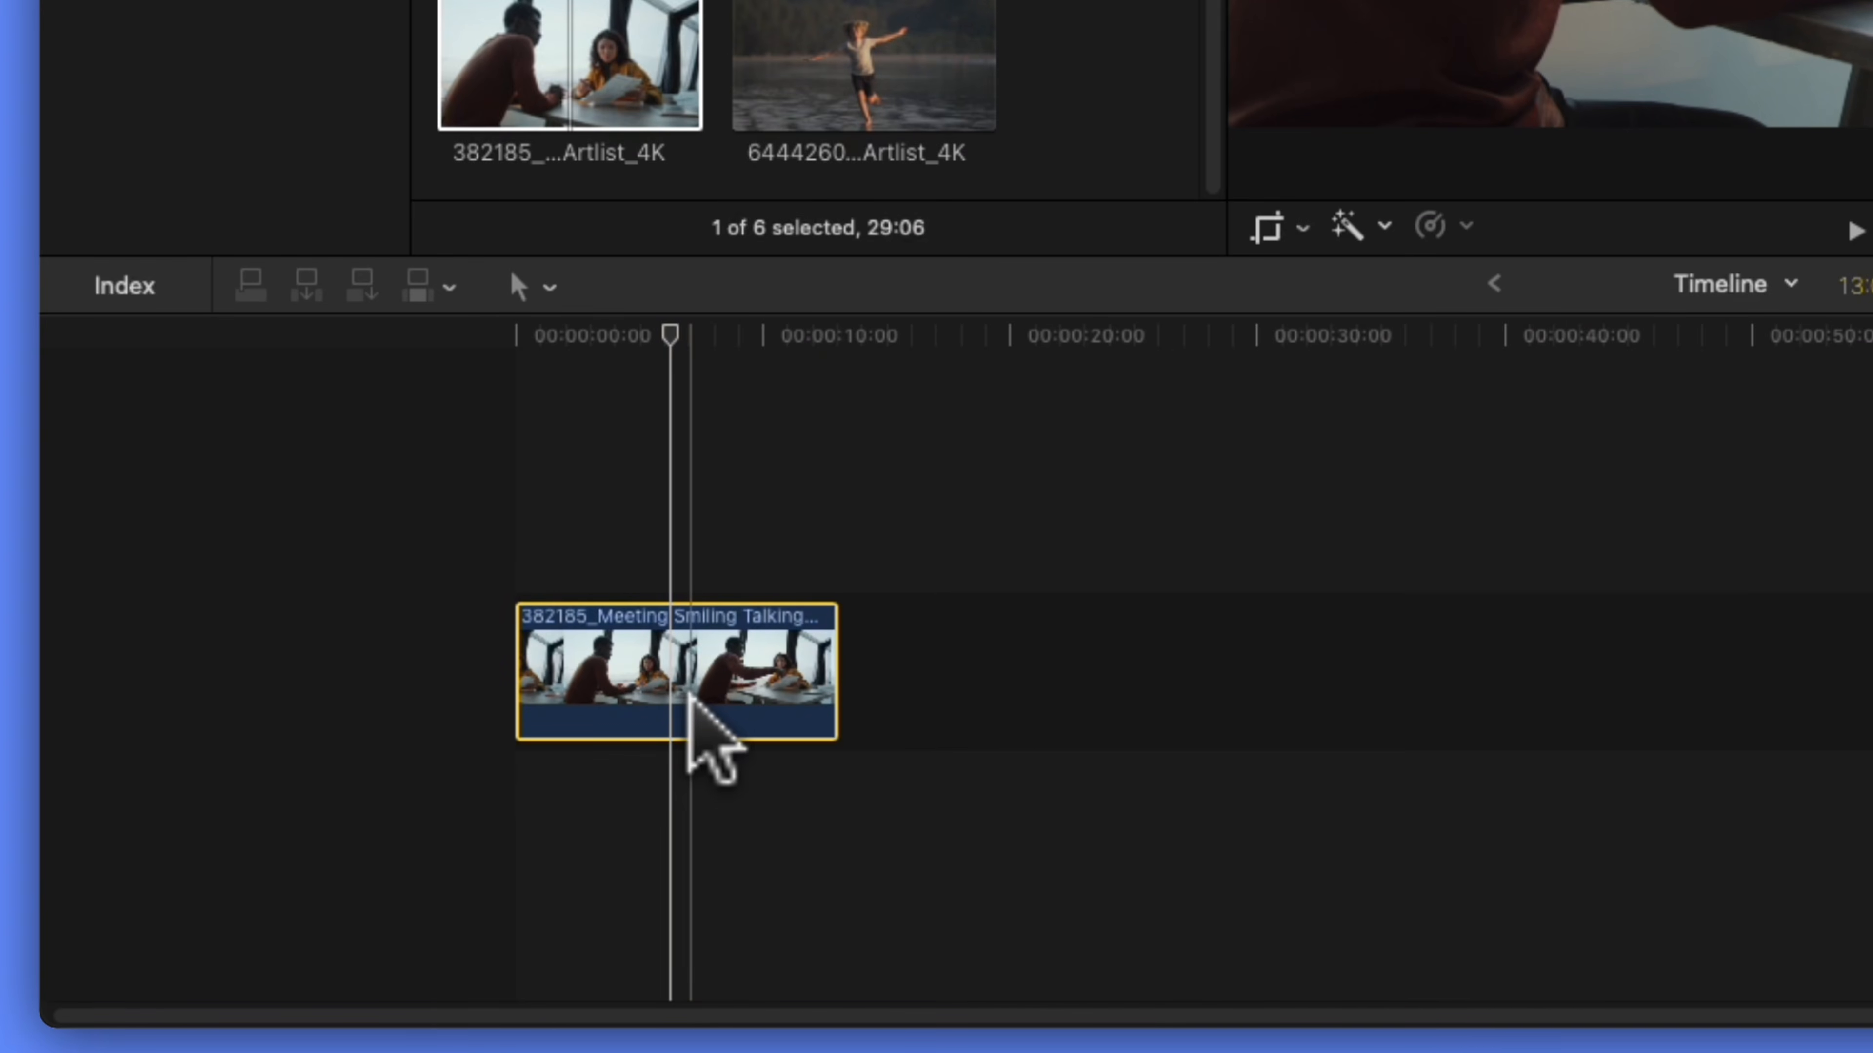
drag(719, 669, 710, 502)
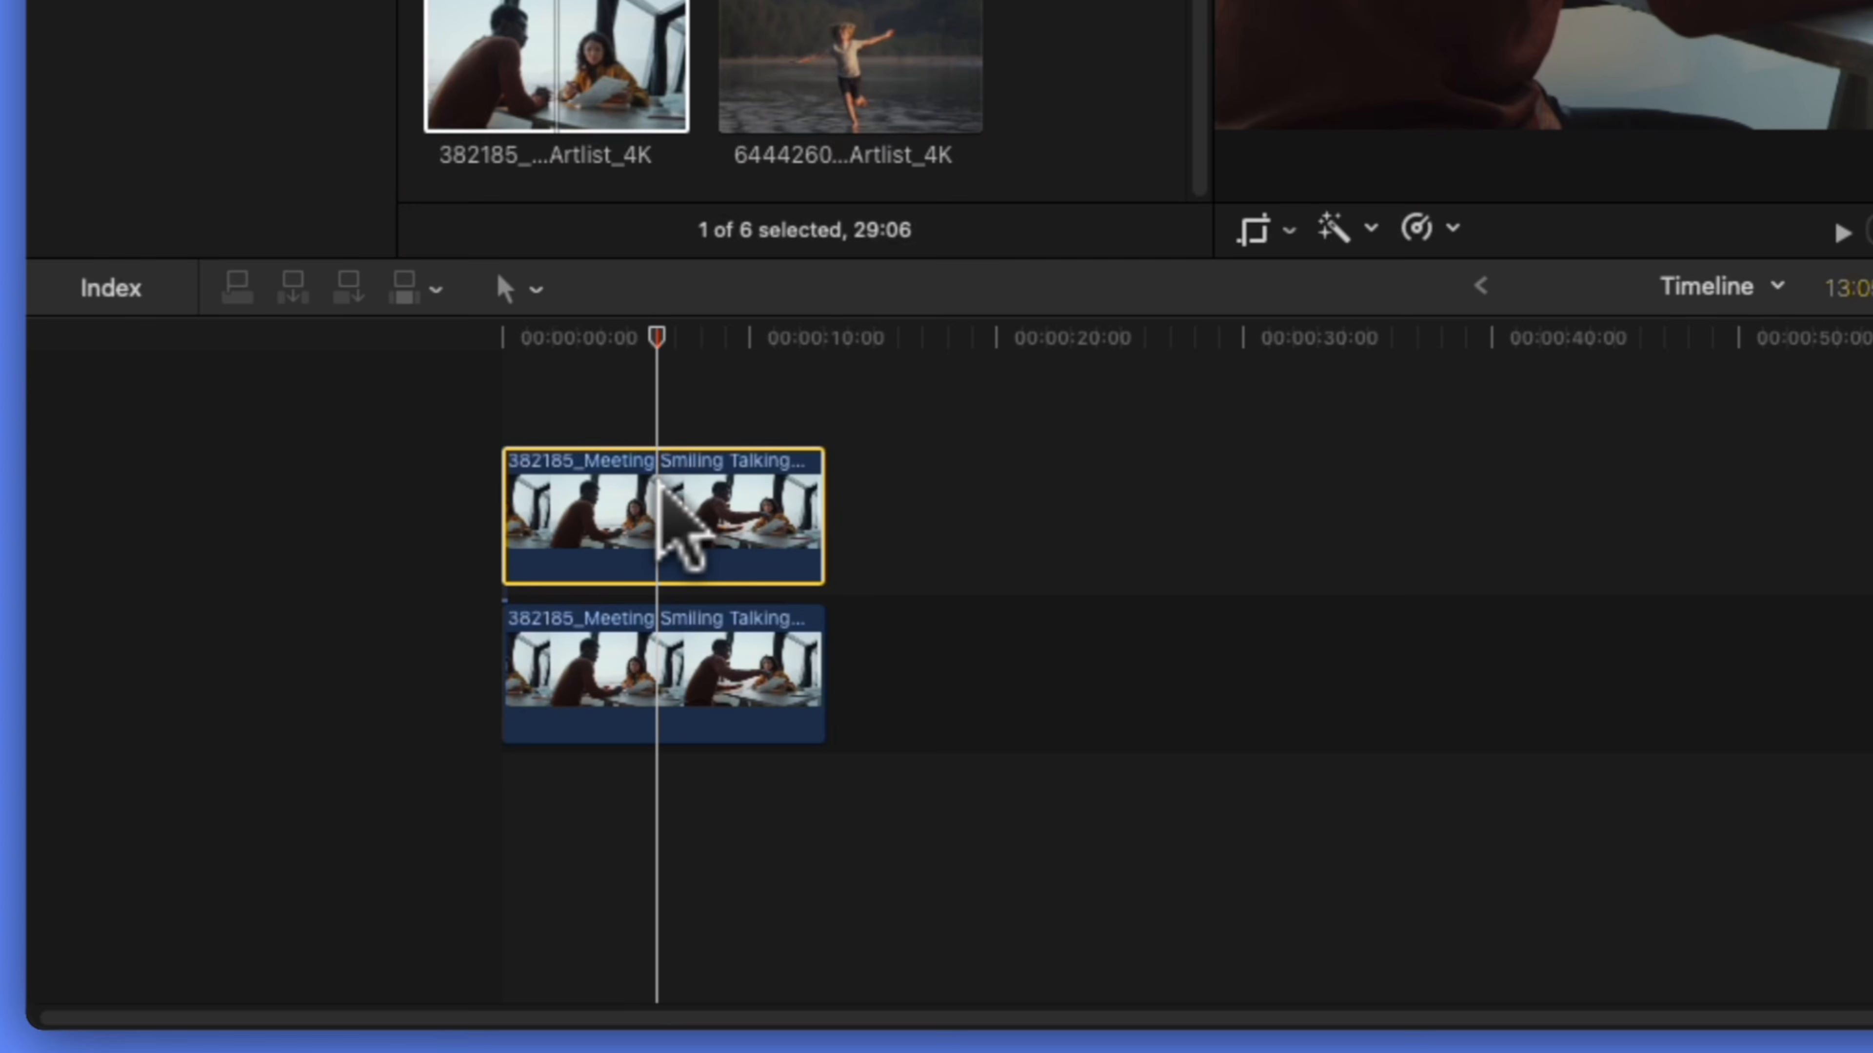
- Apply a Magnetic Mask to the upper clip and start the mask on the man in the red sweater at 8:10
key(alt+e)
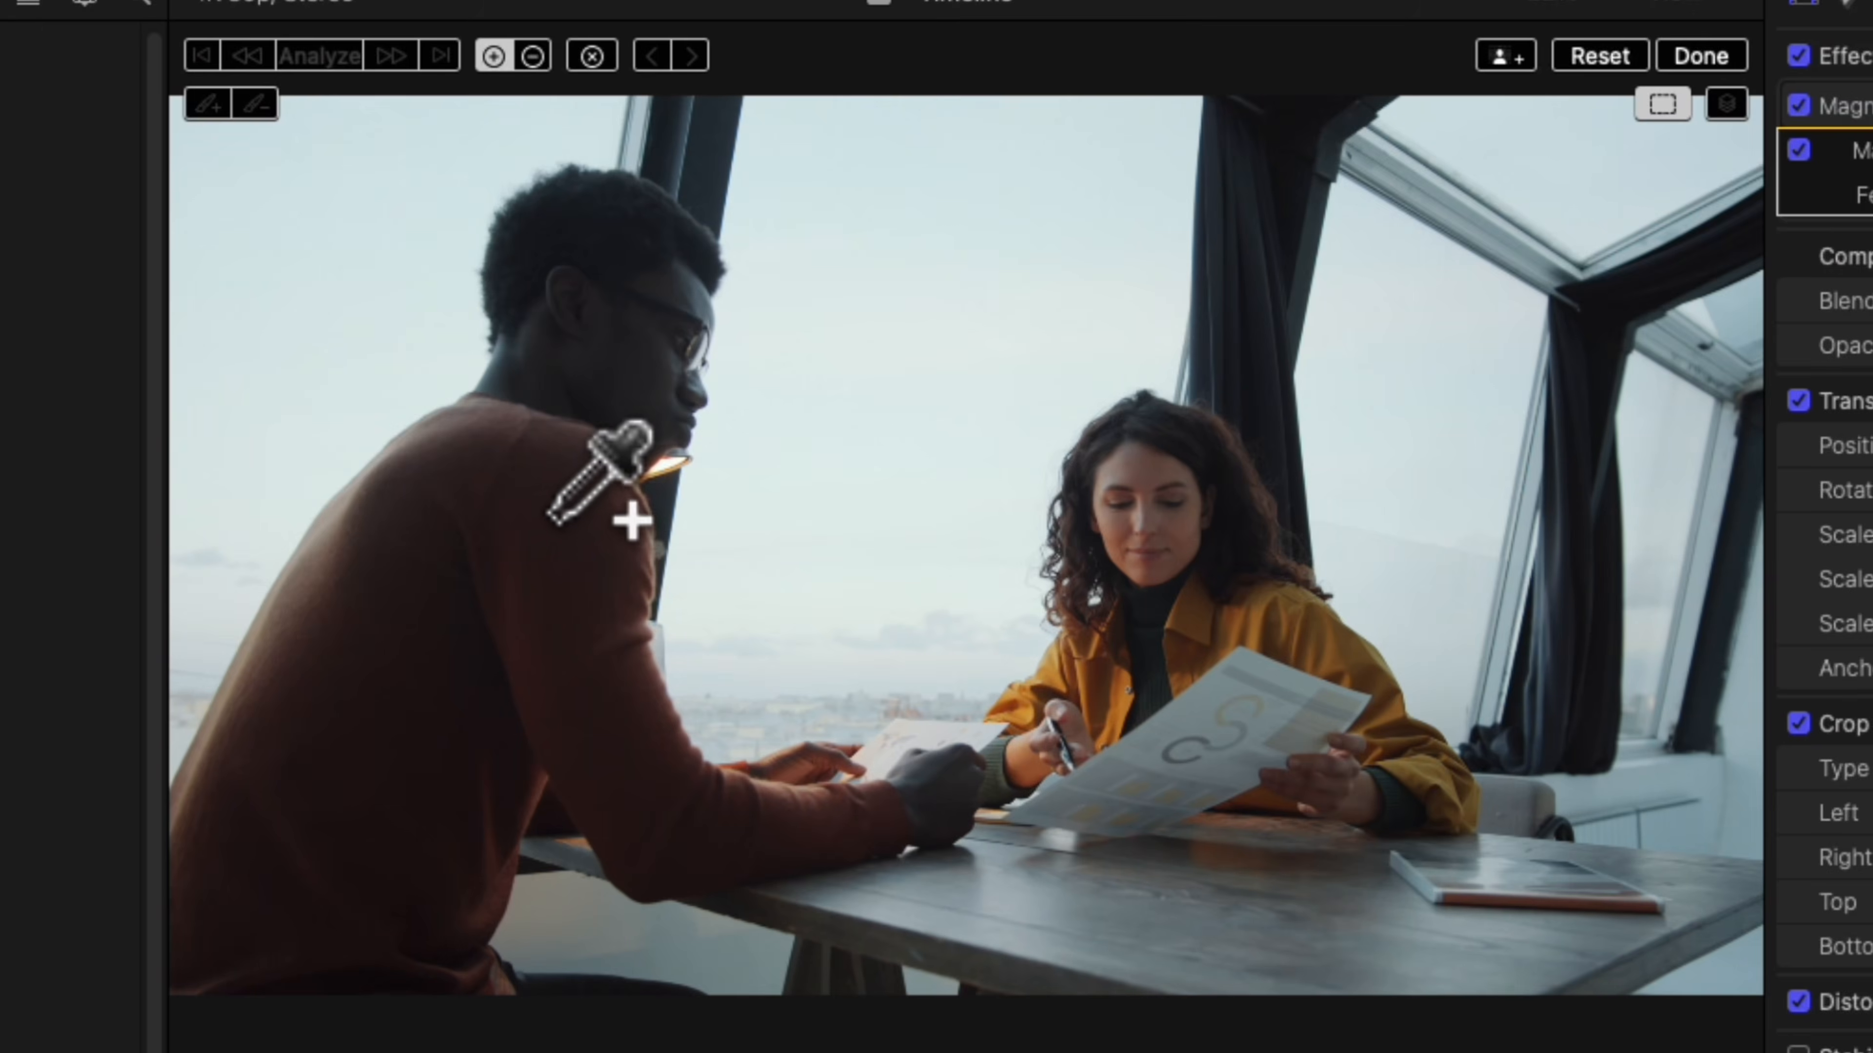
click(548, 513)
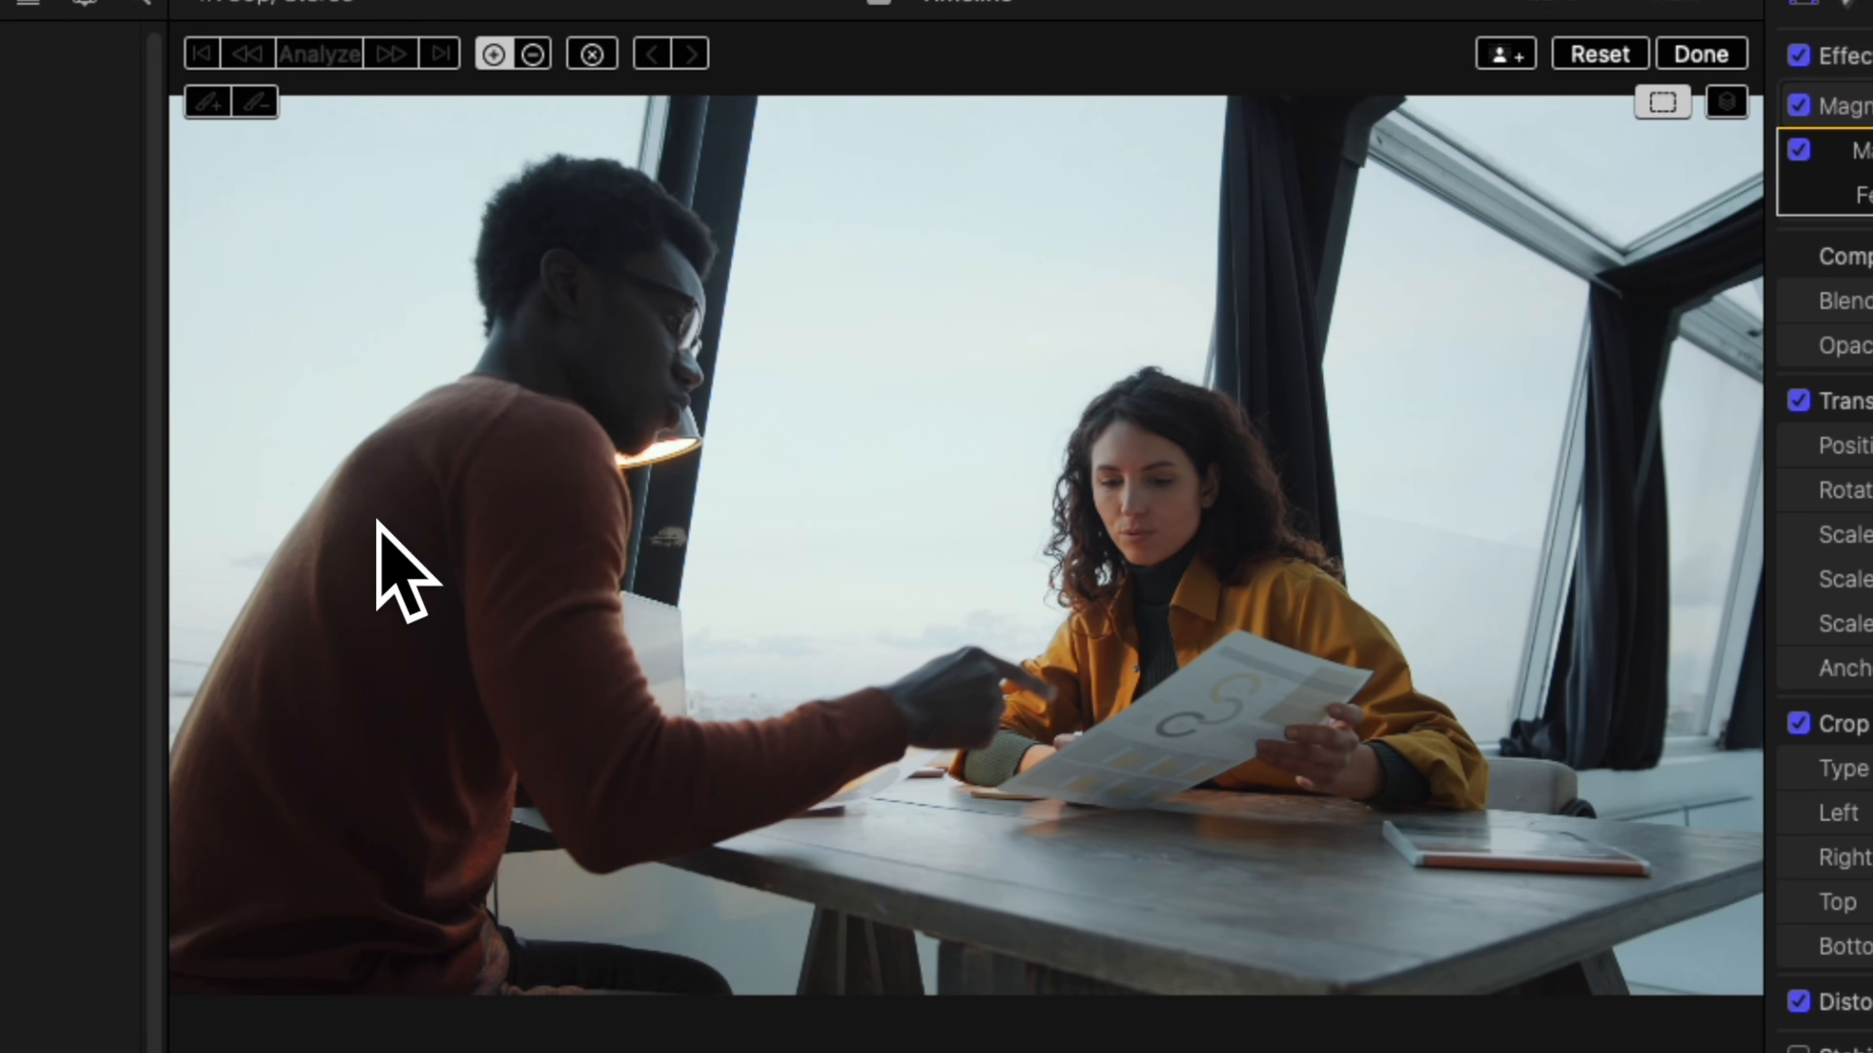
key(space)
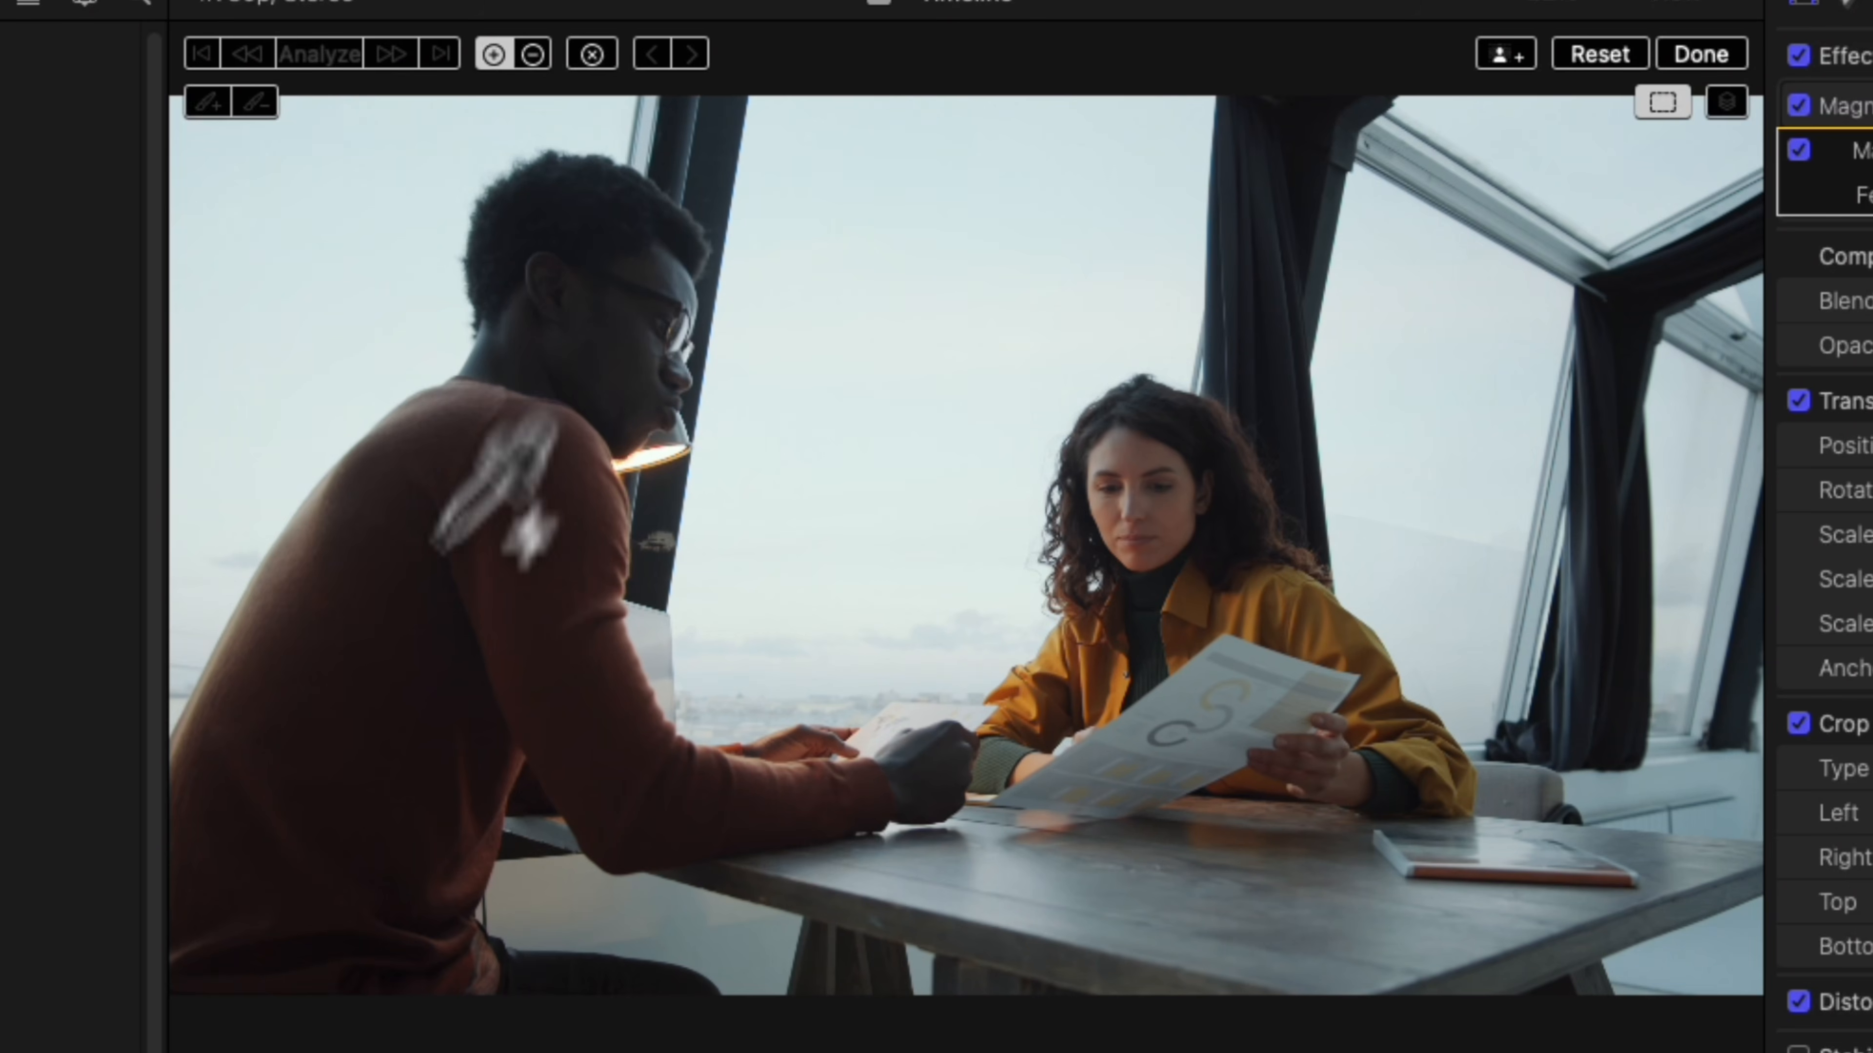
click(455, 499)
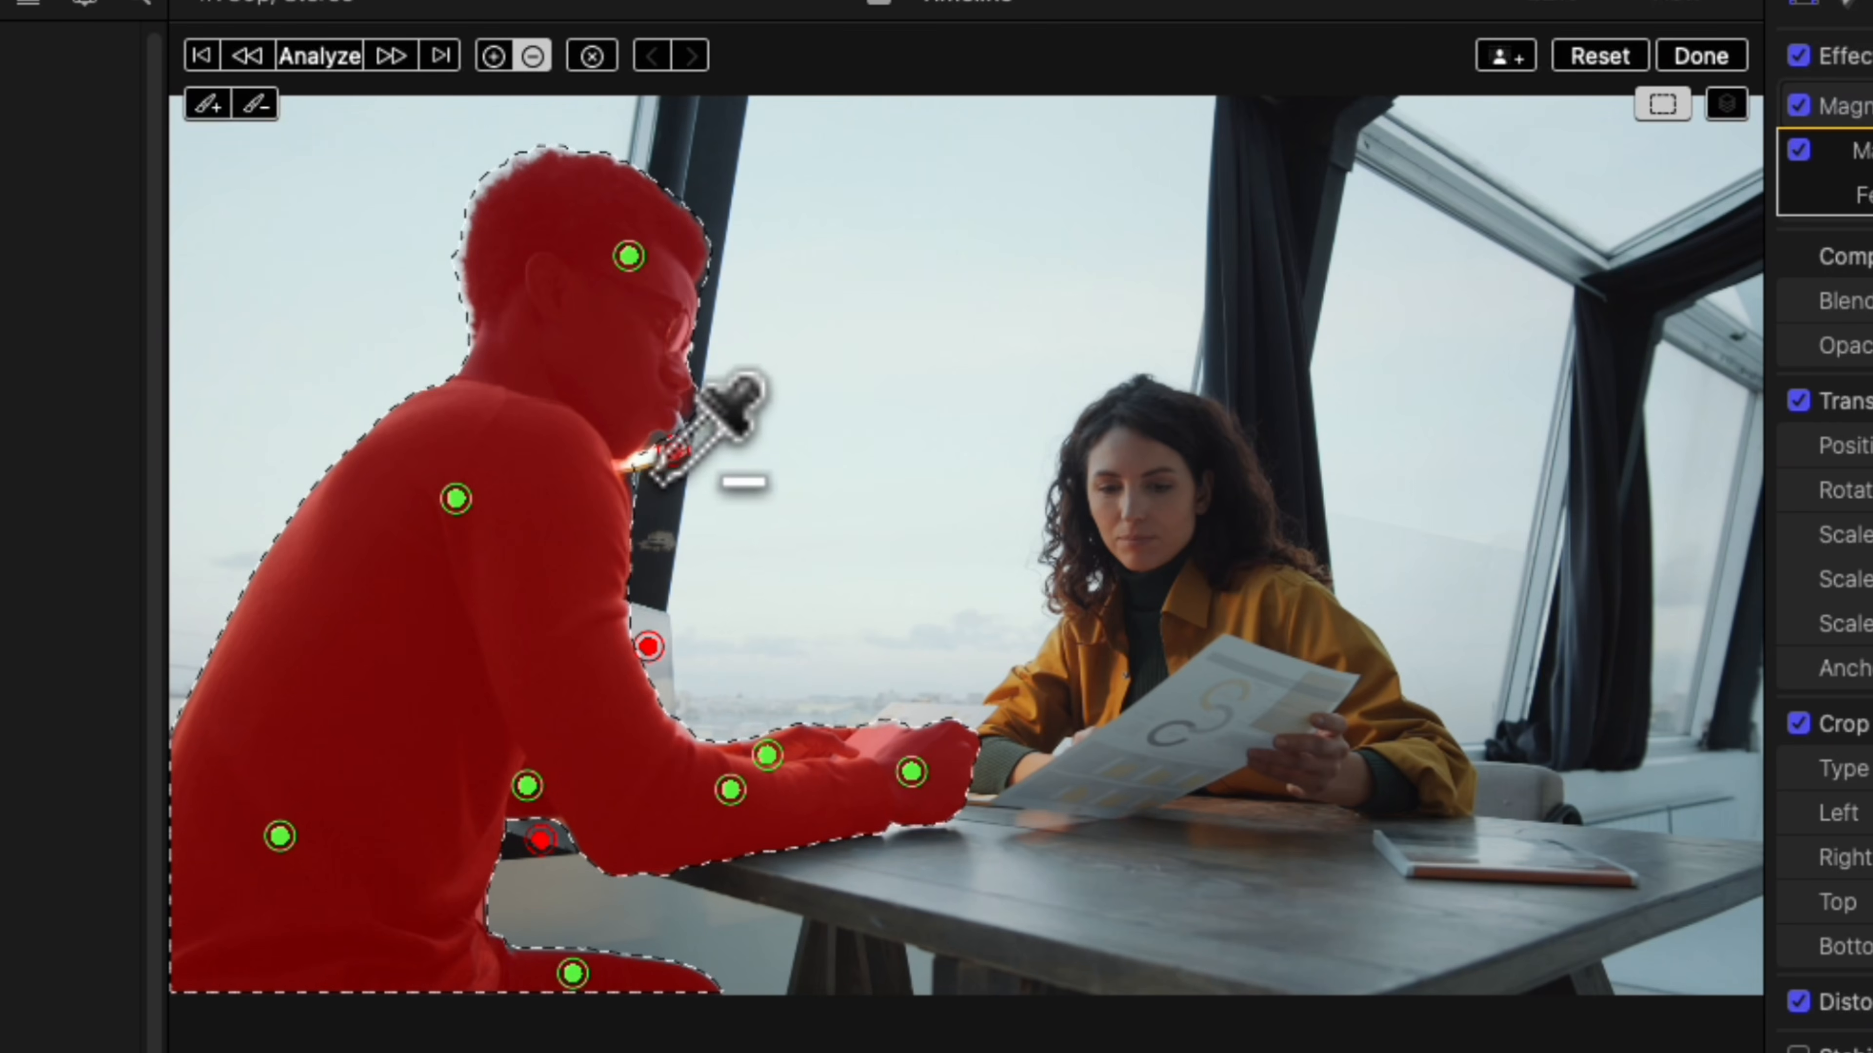
- Refine the man's mask with subtract points on the lamp, window, table and the woman's sleeve, and analyze the mask across the clip
click(693, 403)
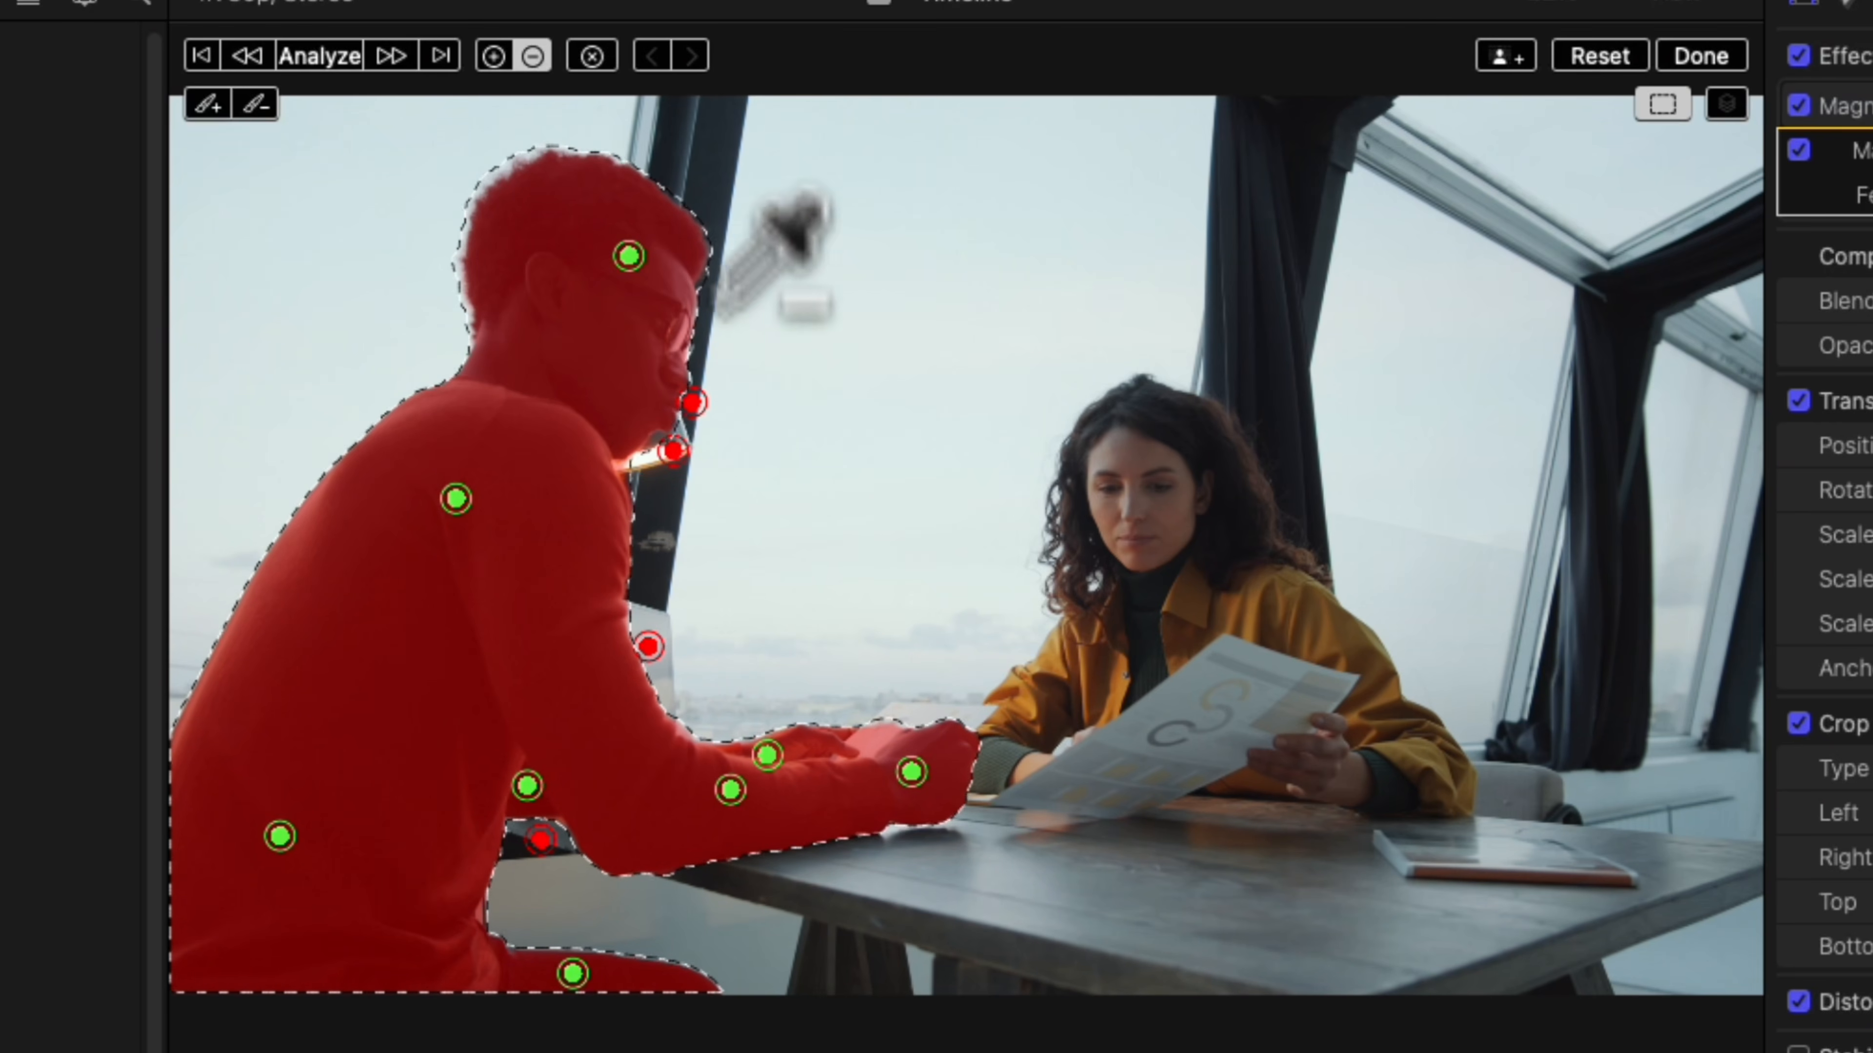
alt+click(719, 151)
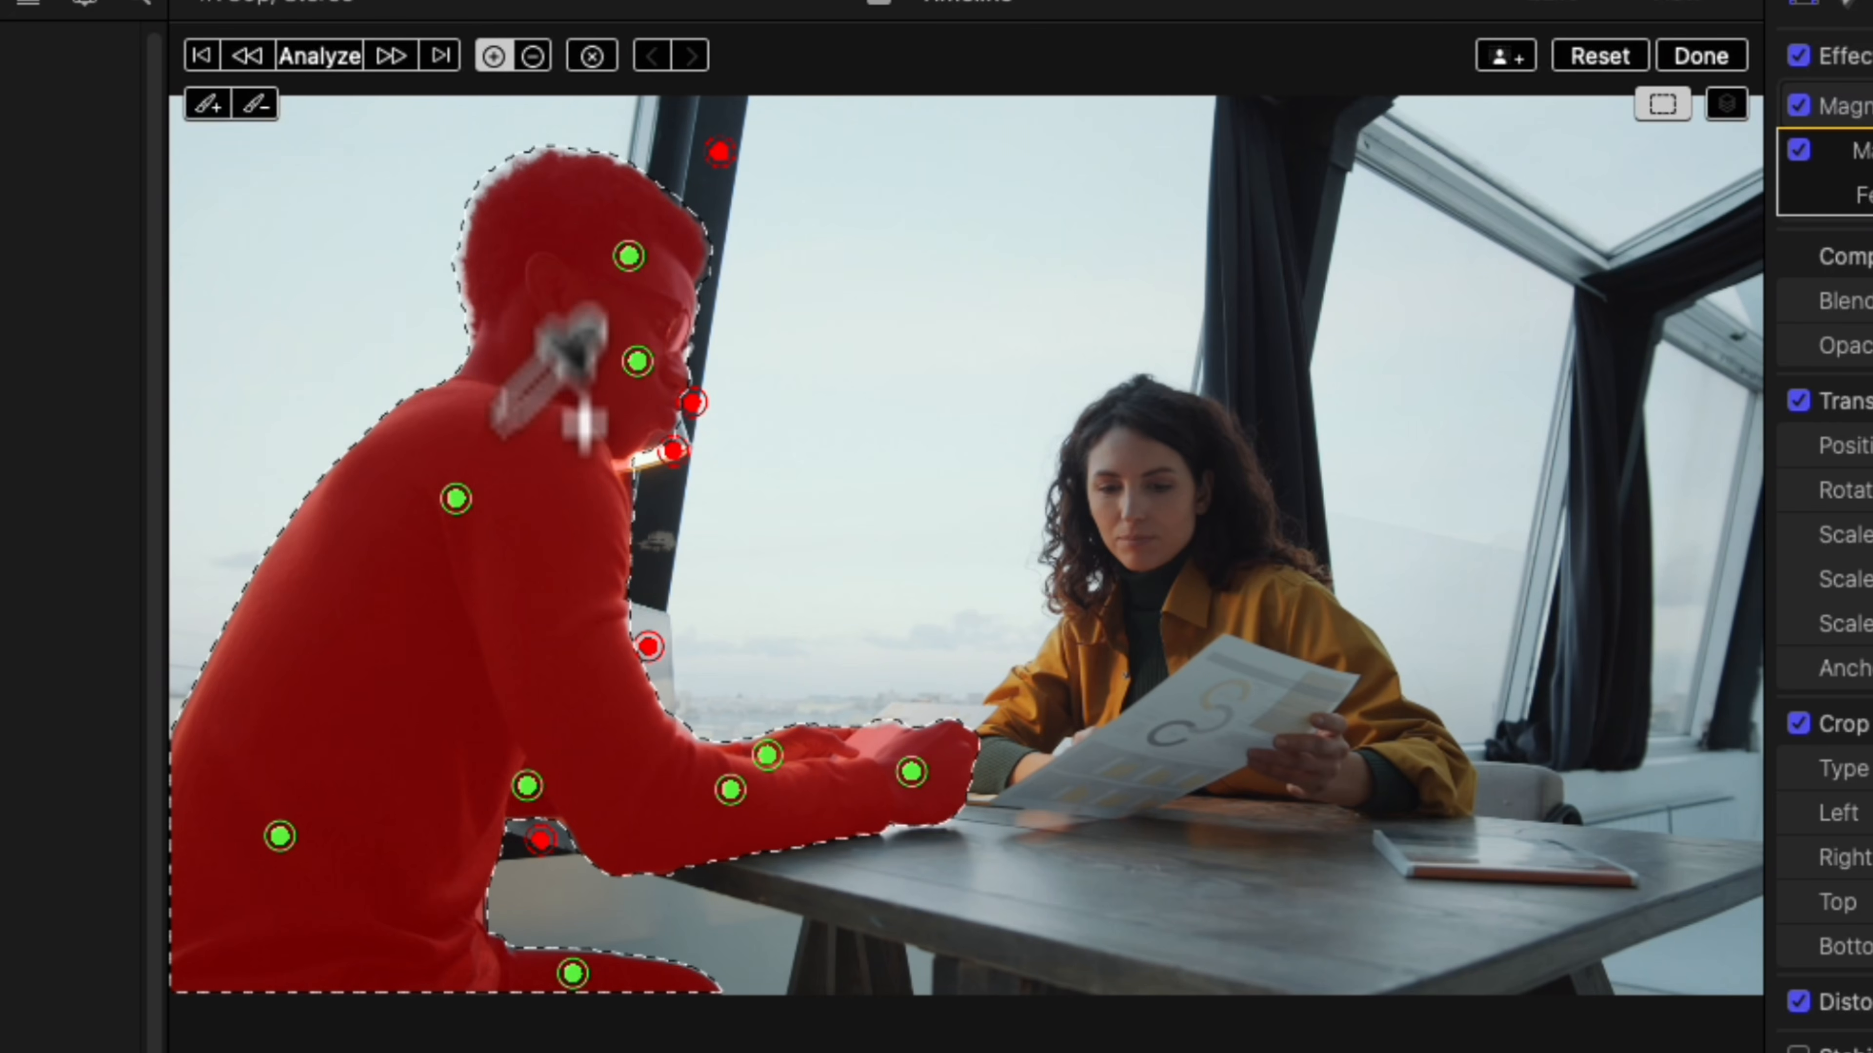
click(429, 148)
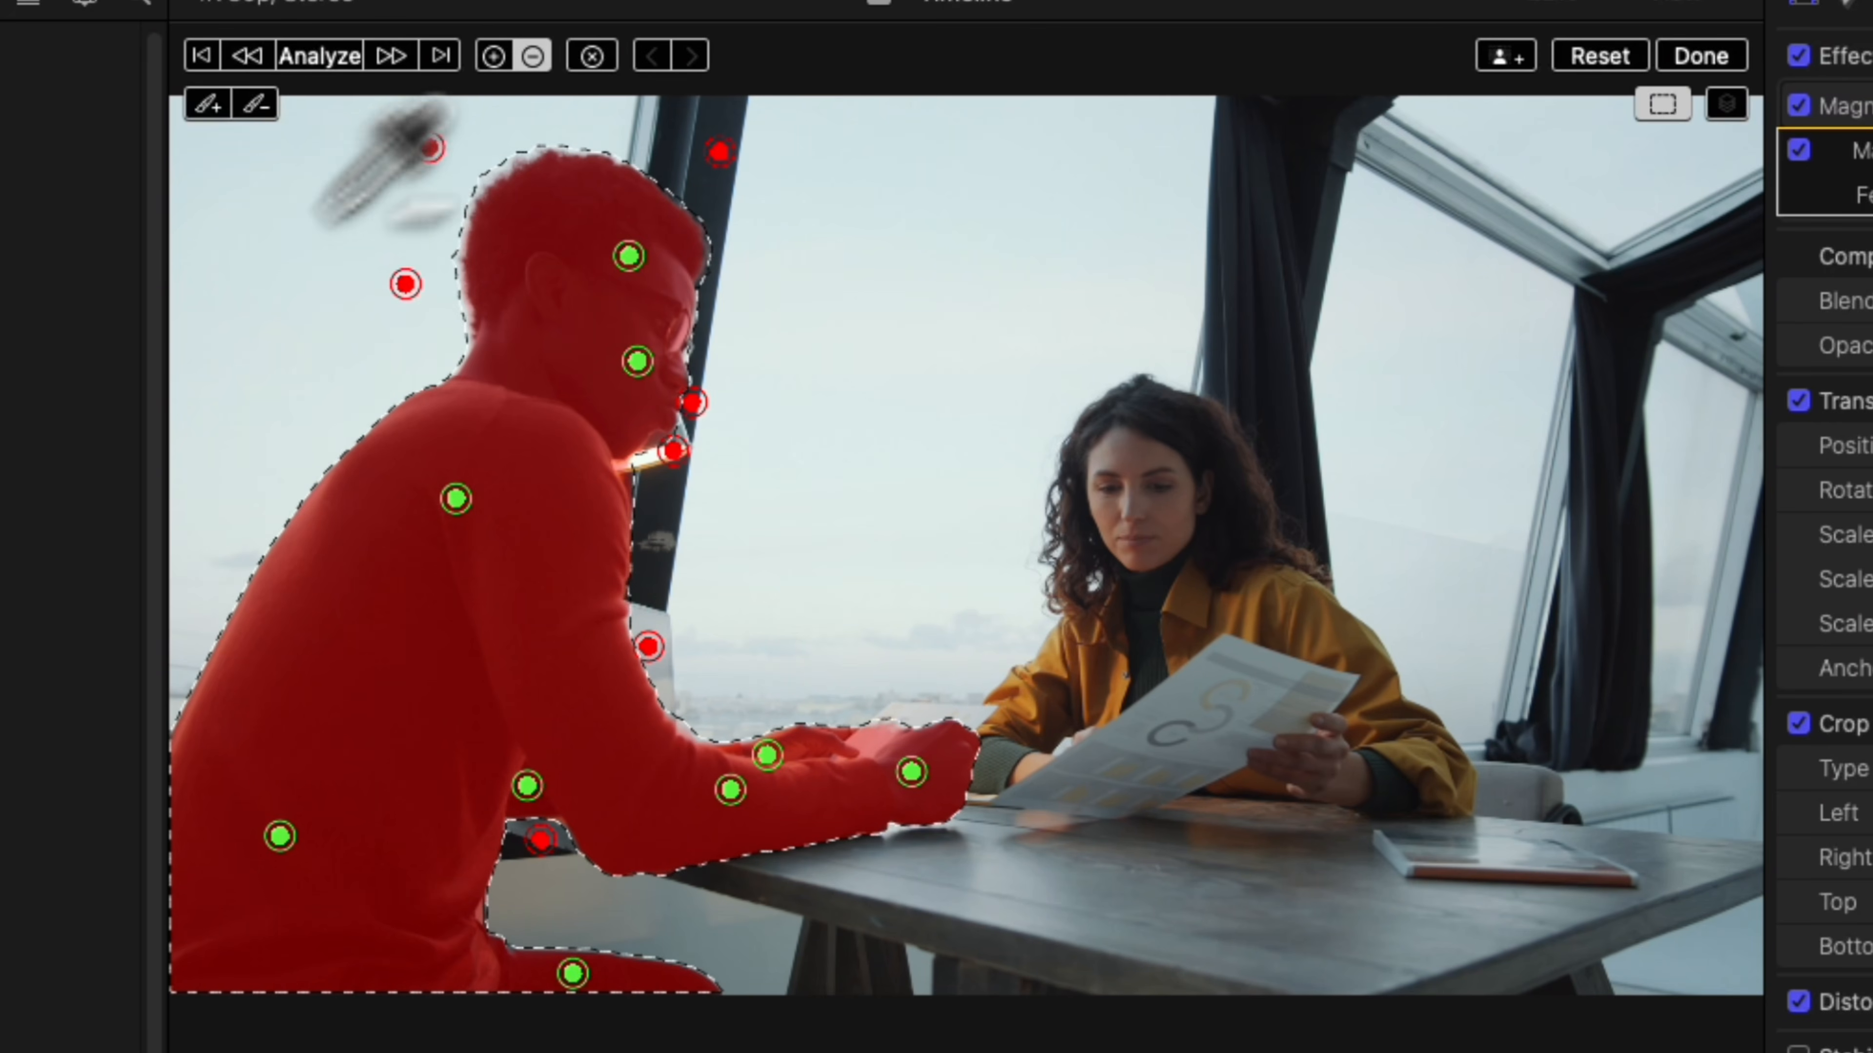
click(203, 377)
click(1009, 756)
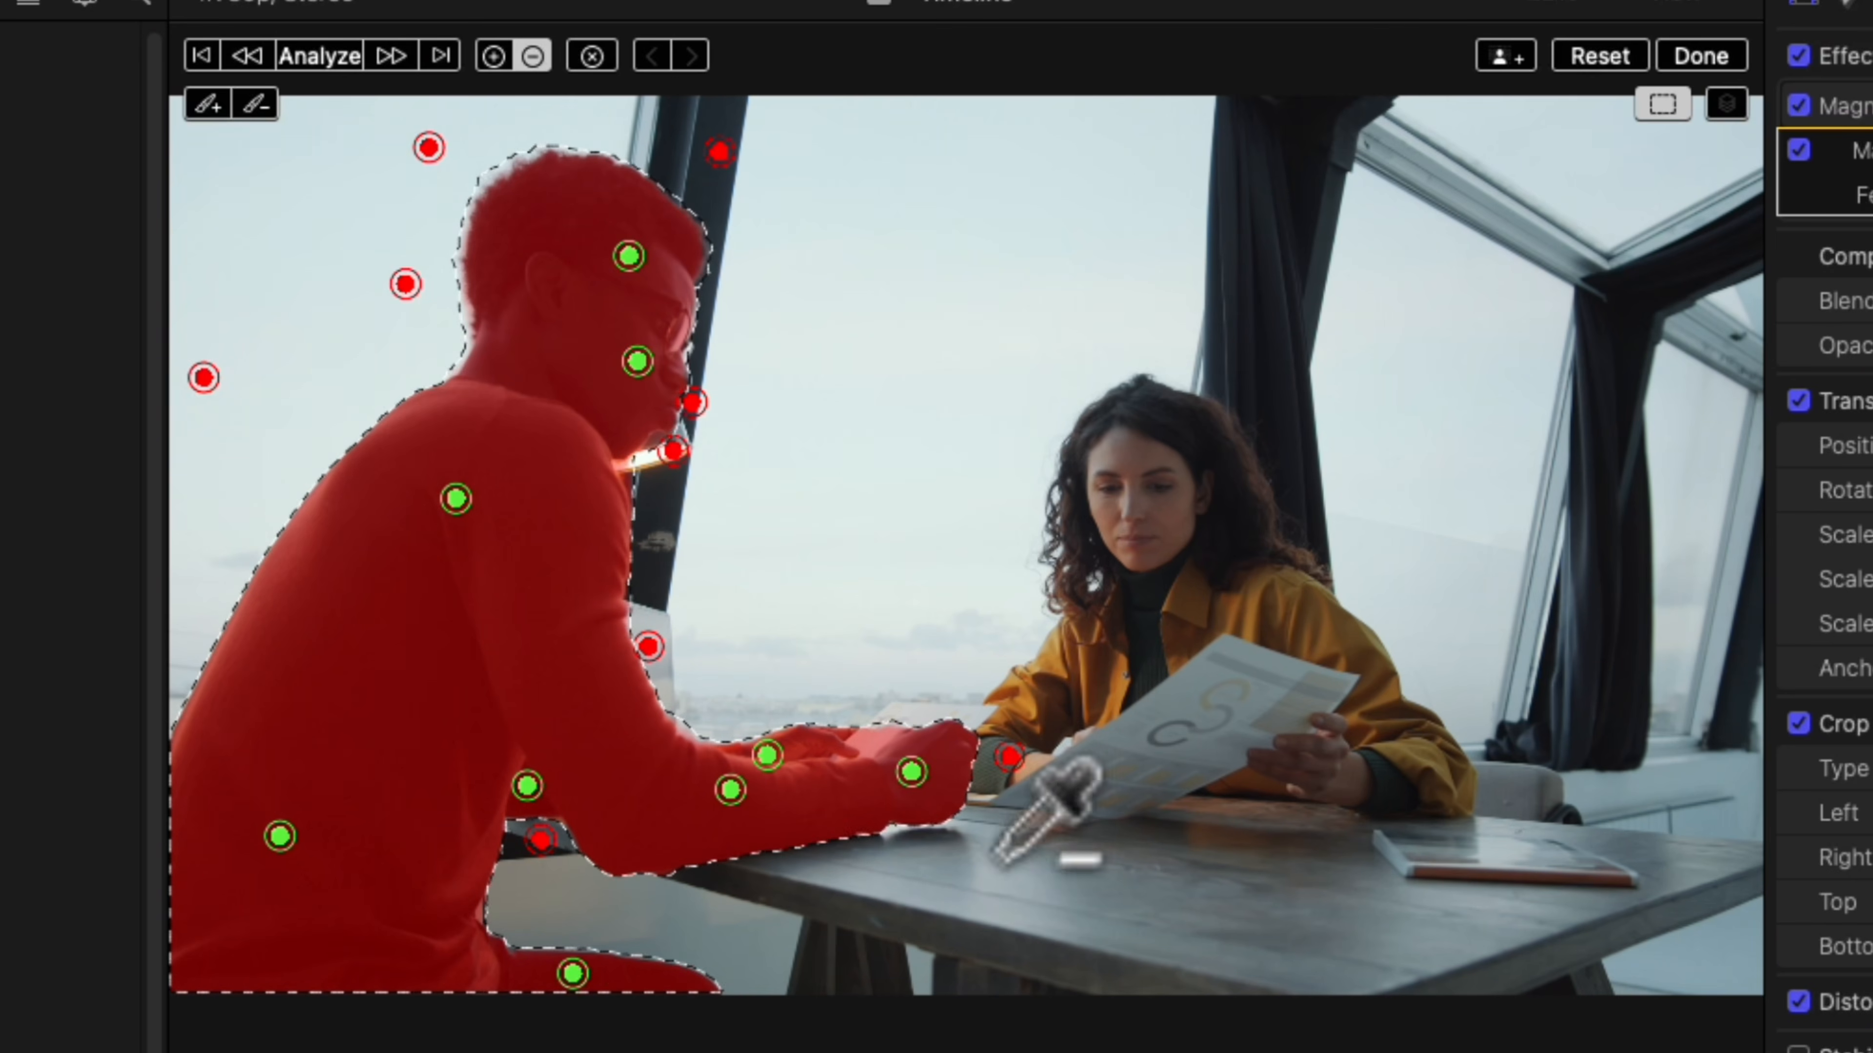
click(971, 885)
click(883, 735)
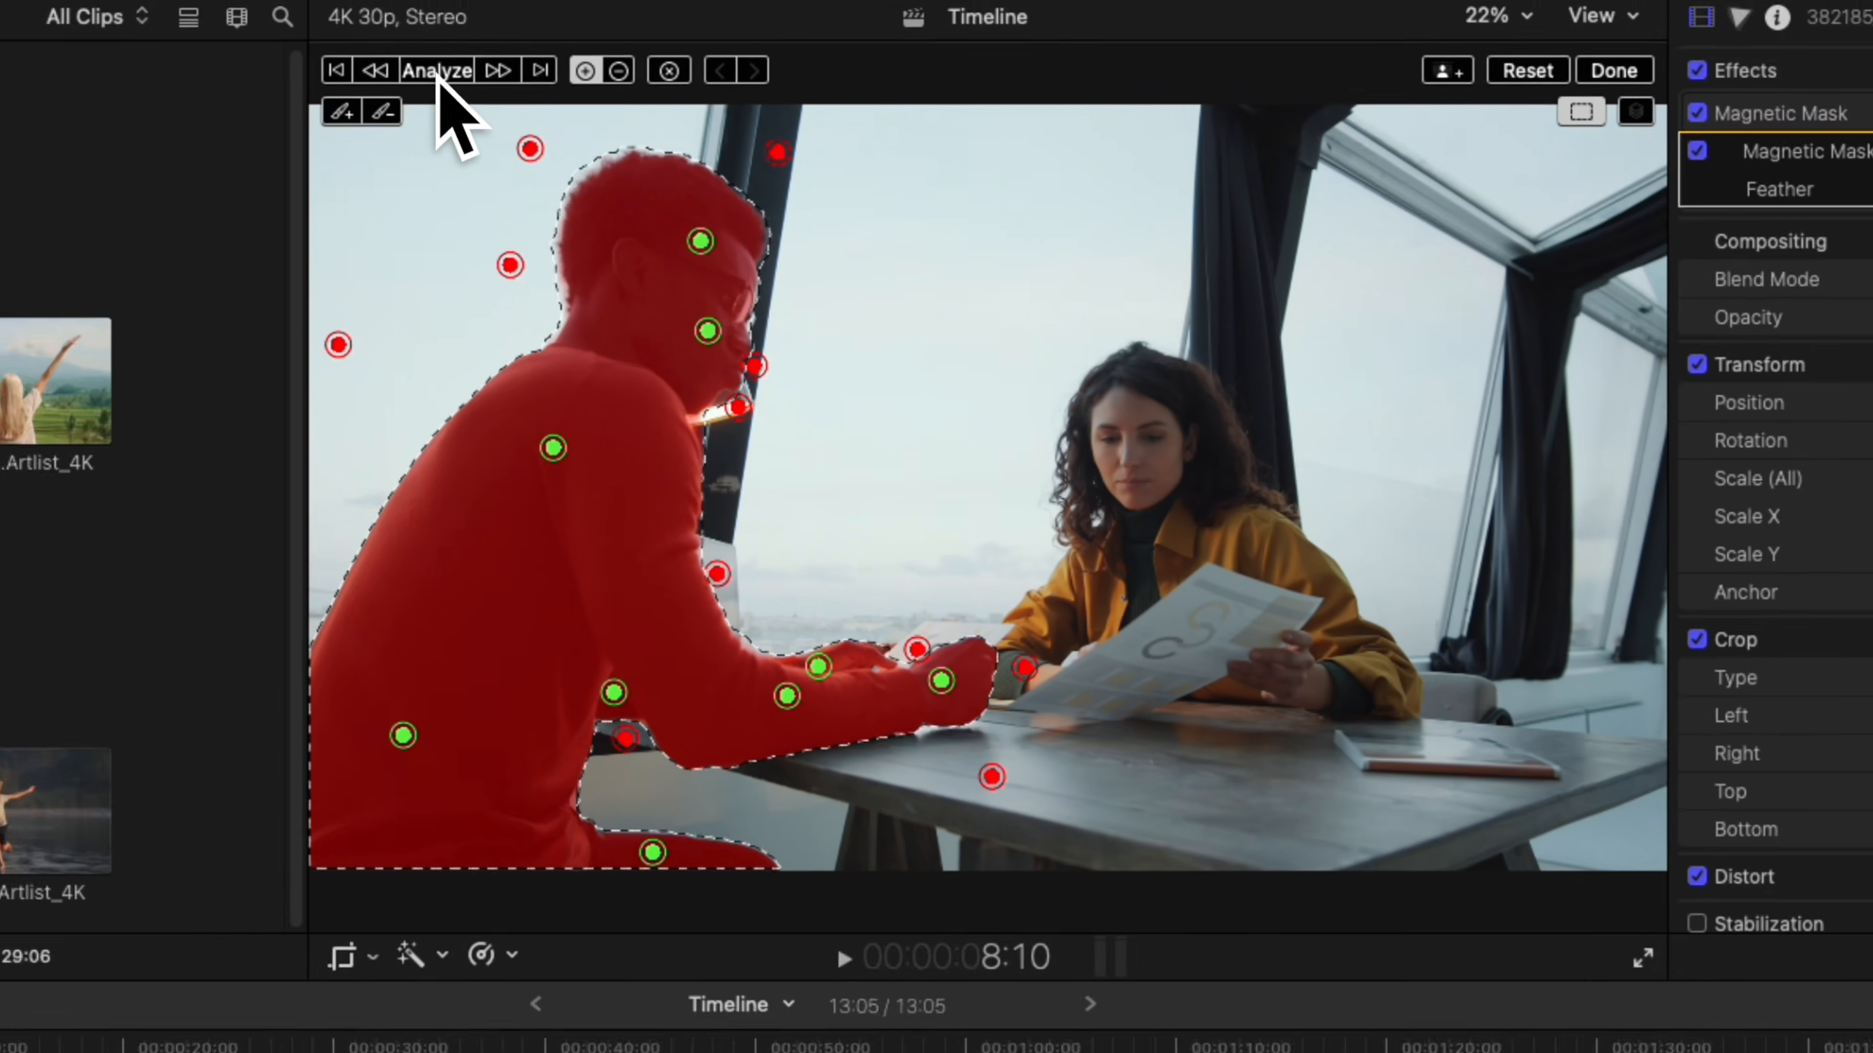
click(321, 57)
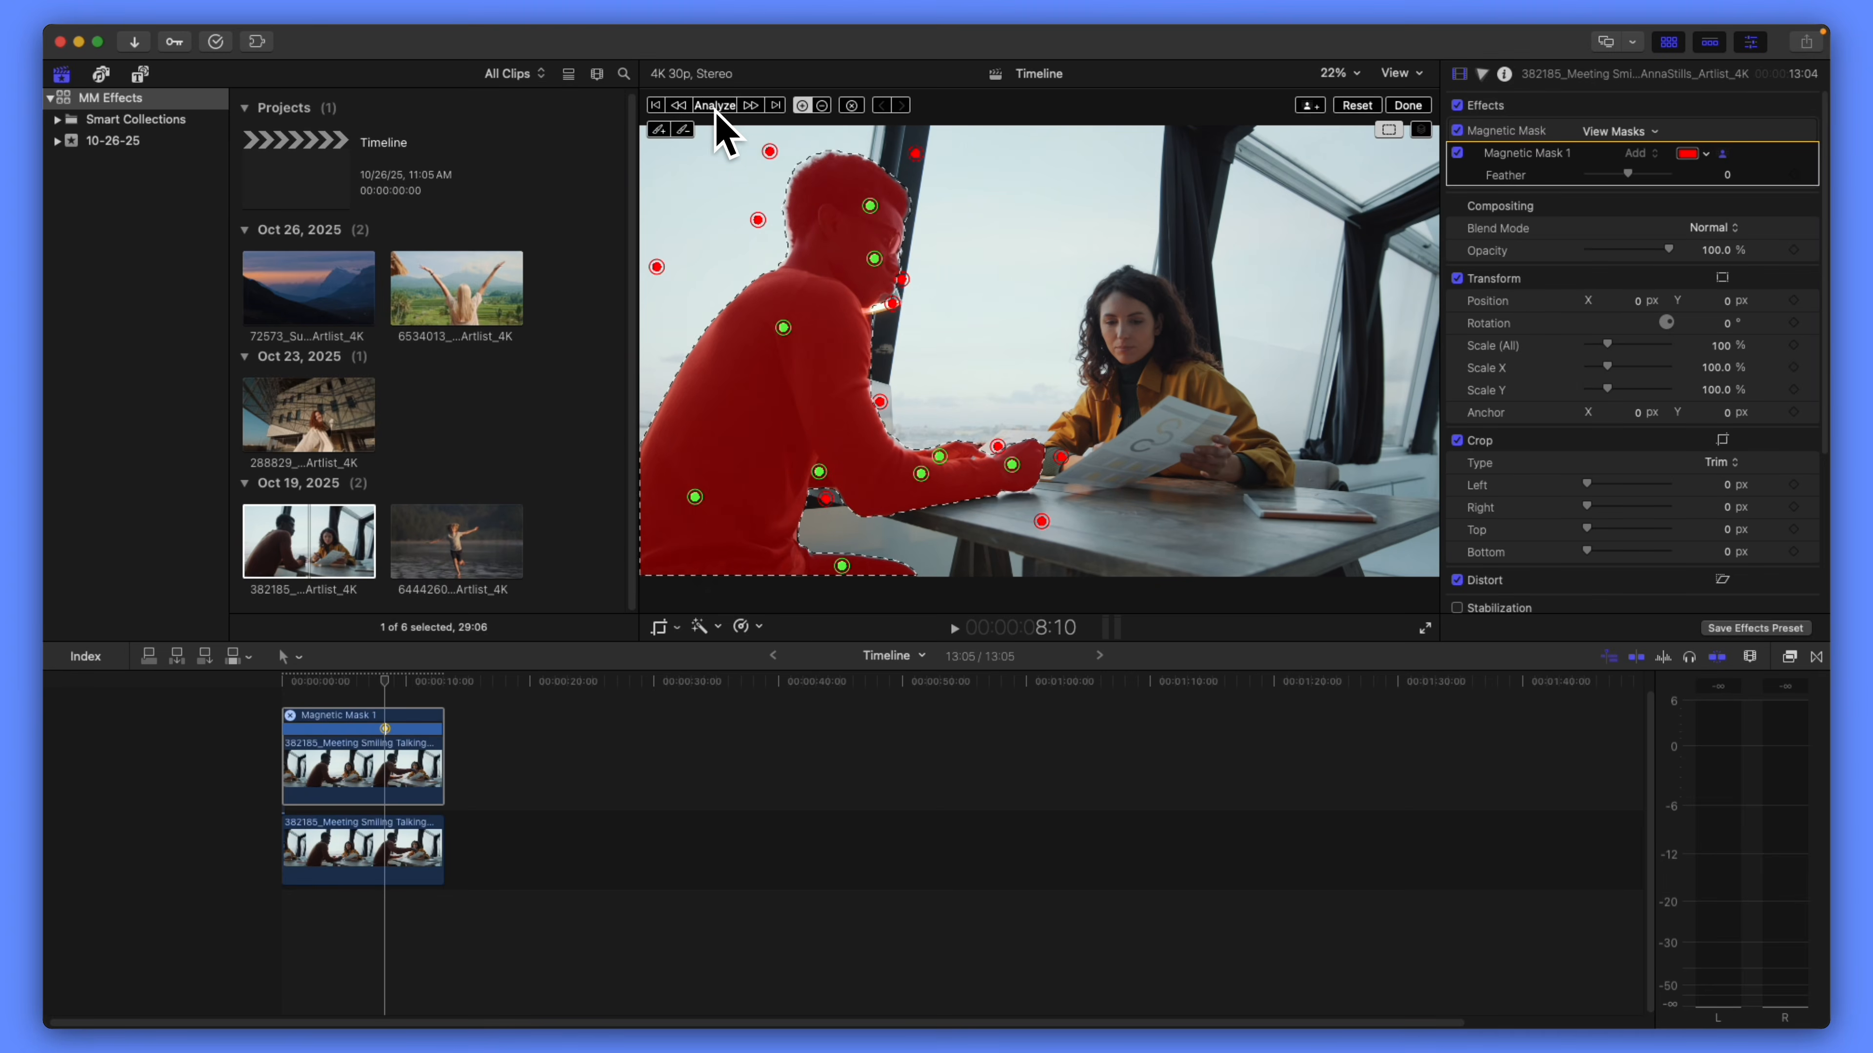
- Check the analyzed mask at an earlier frame and apply the Gaussian blur effect to the masked upper clip
click(384, 681)
drag(384, 679, 317, 668)
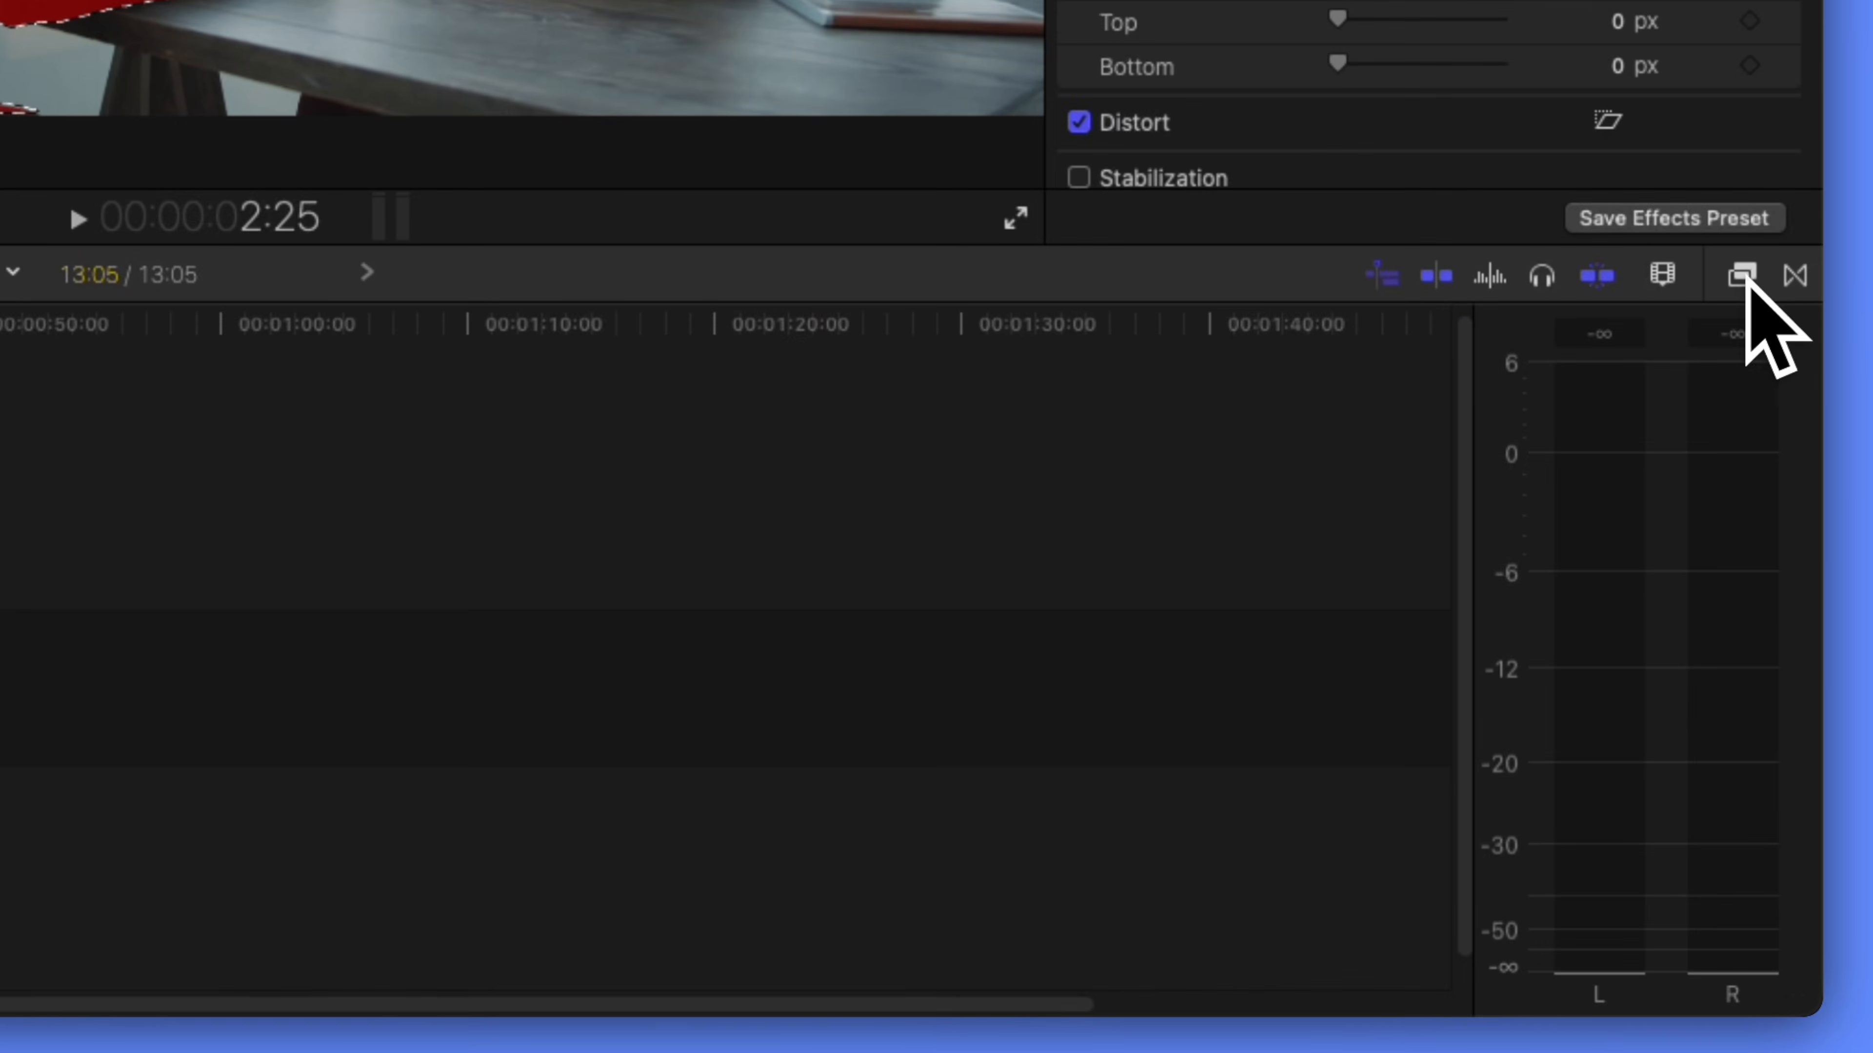
click(1788, 656)
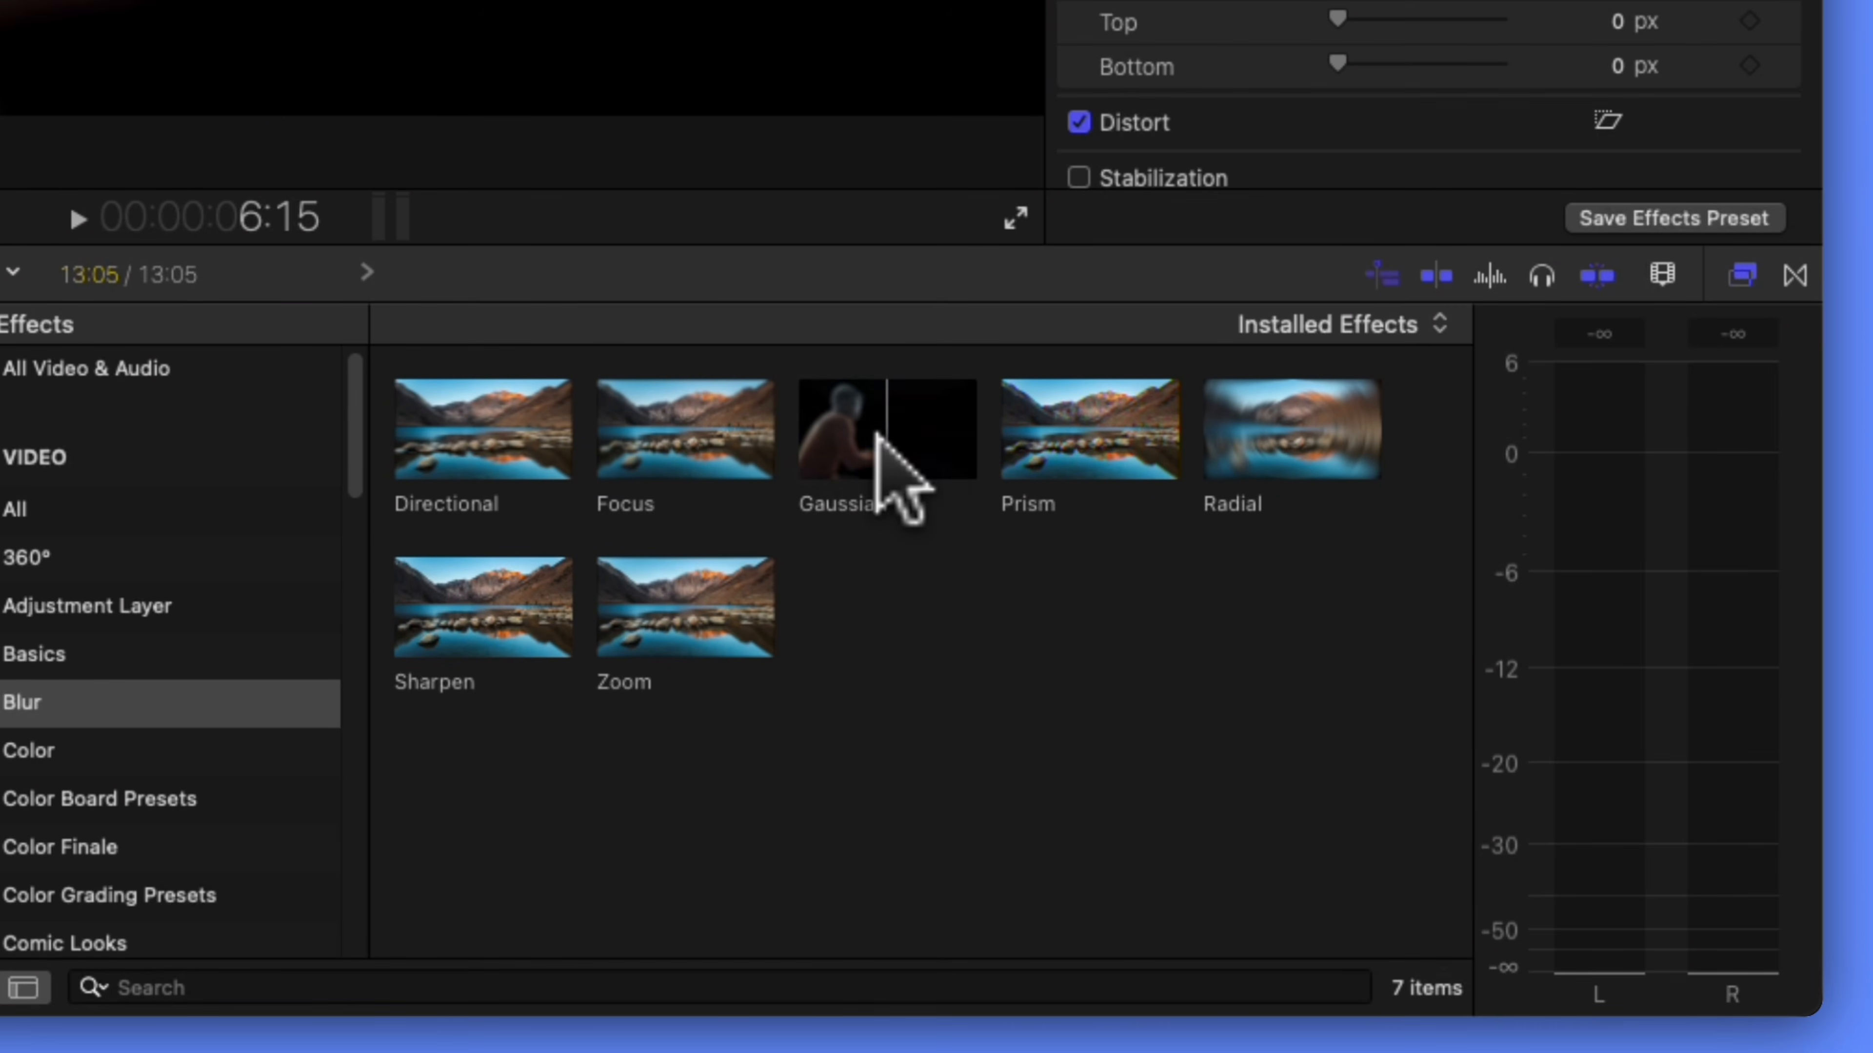
drag(892, 443, 0, 512)
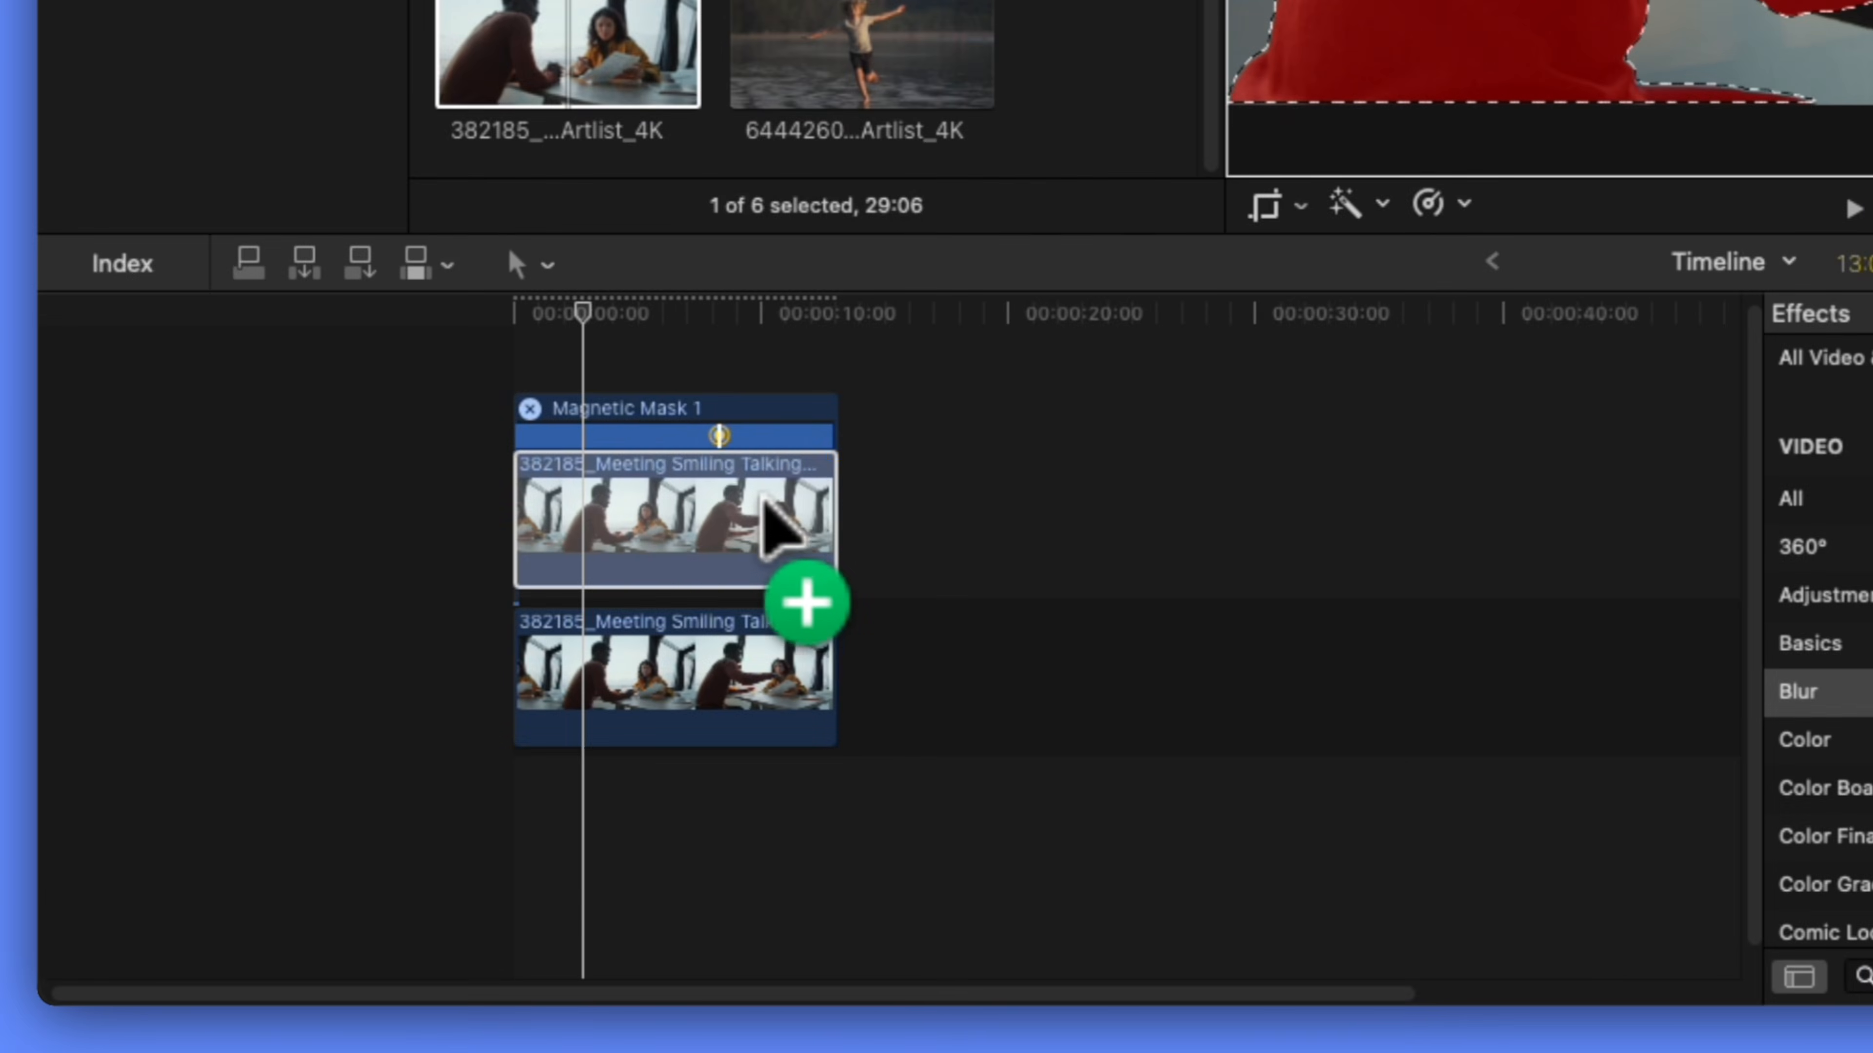
drag(763, 502, 765, 510)
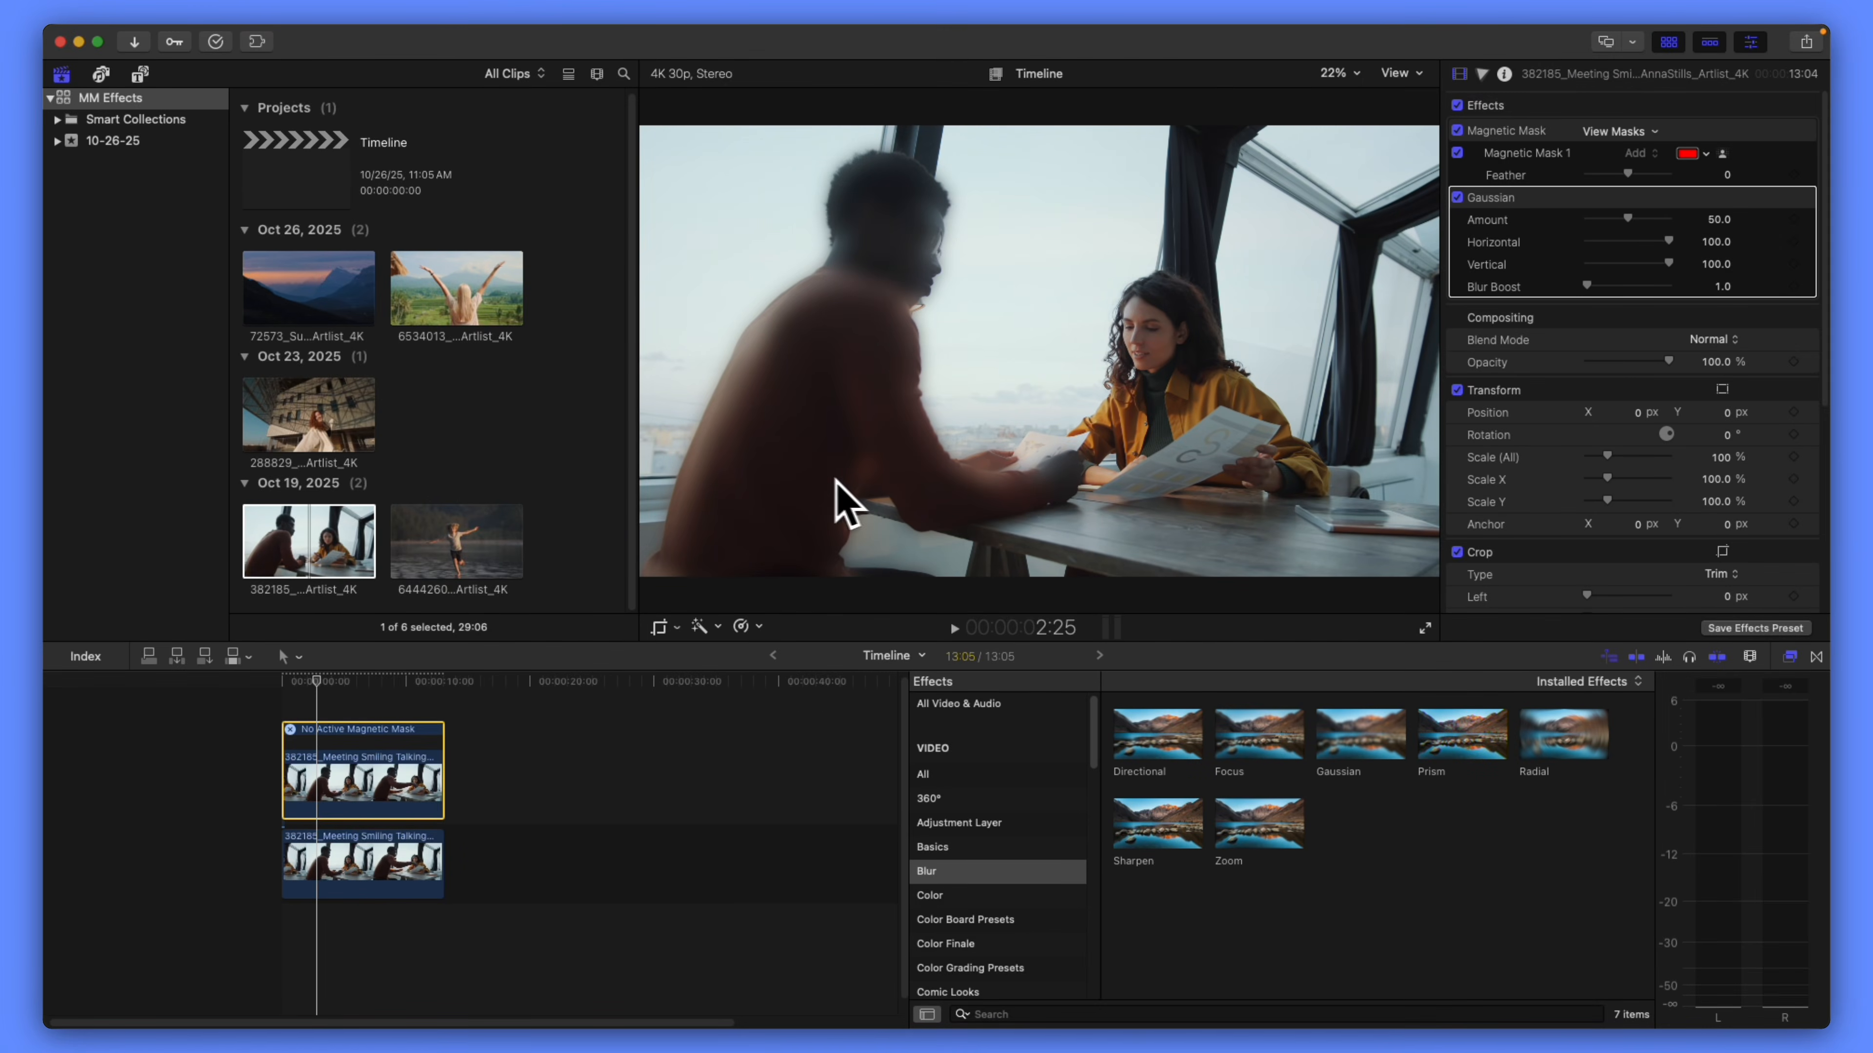
- Apply the Gaussian blur effect to the lower clip and set its Amount to 0
drag(1378, 771, 389, 889)
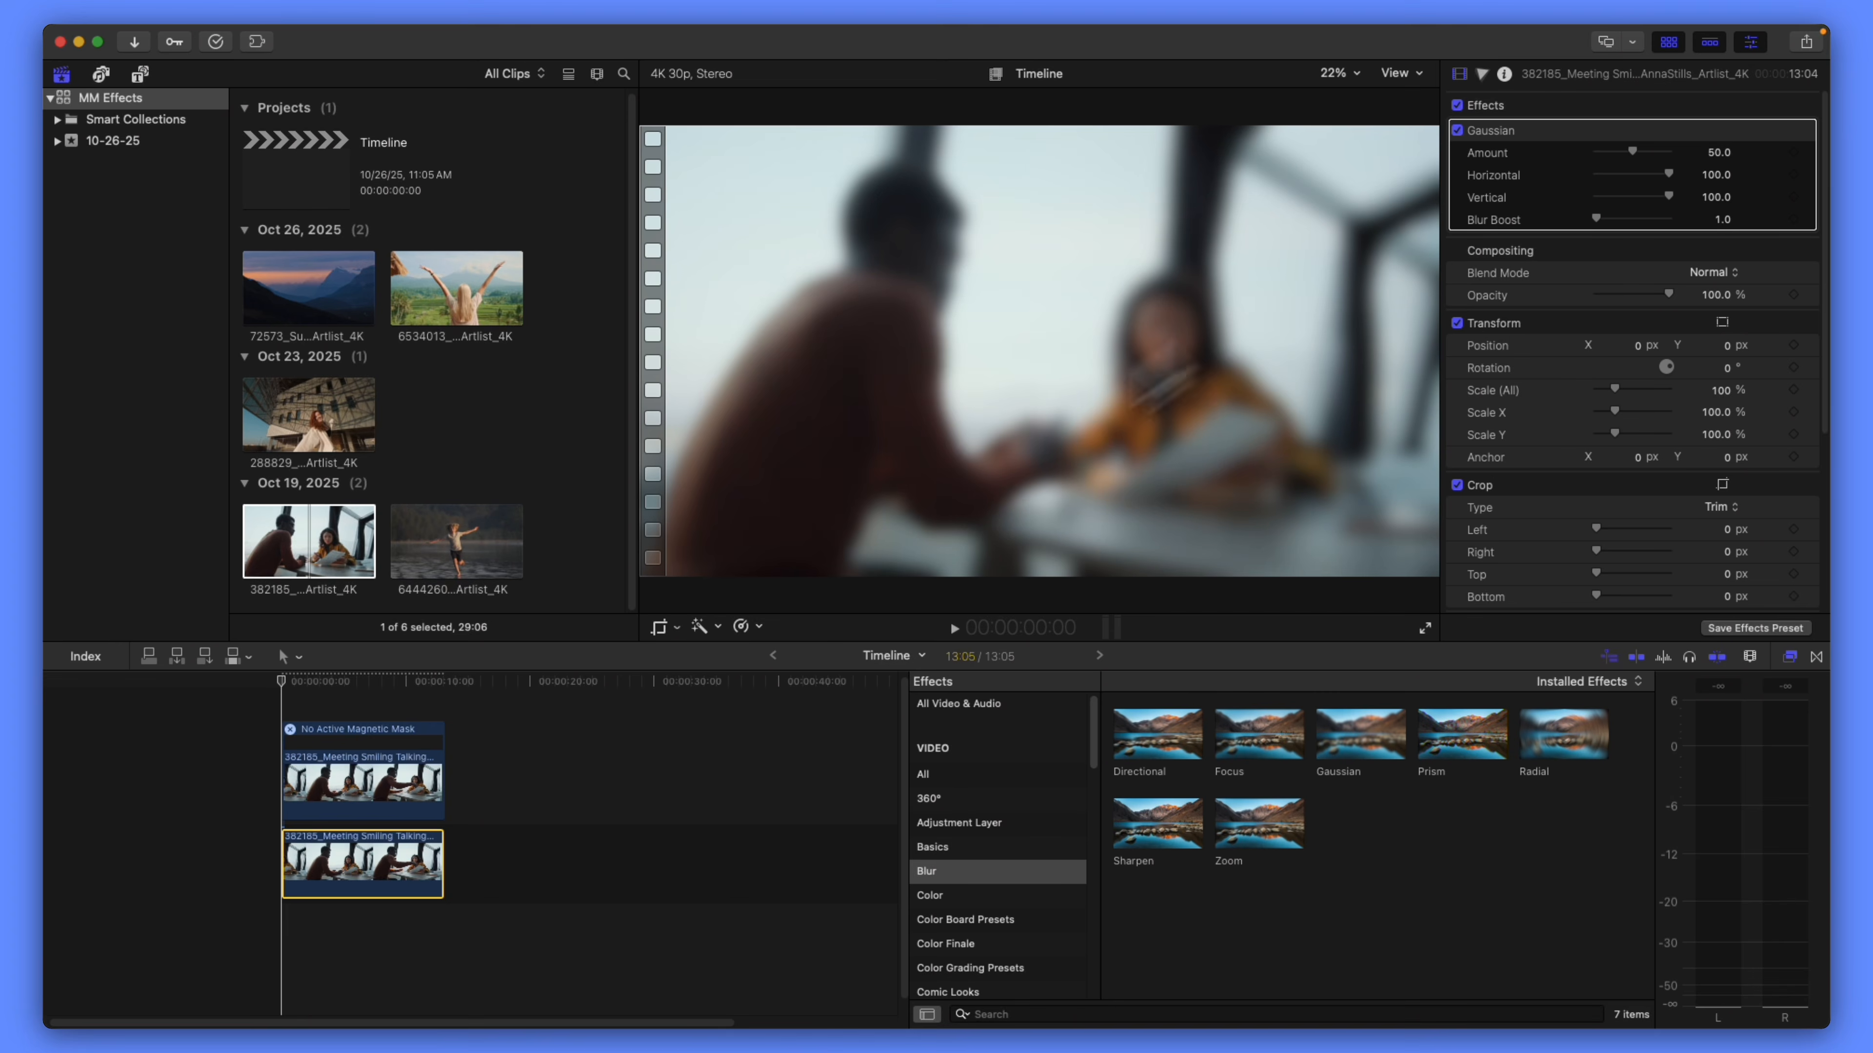
drag(1630, 151, 1562, 150)
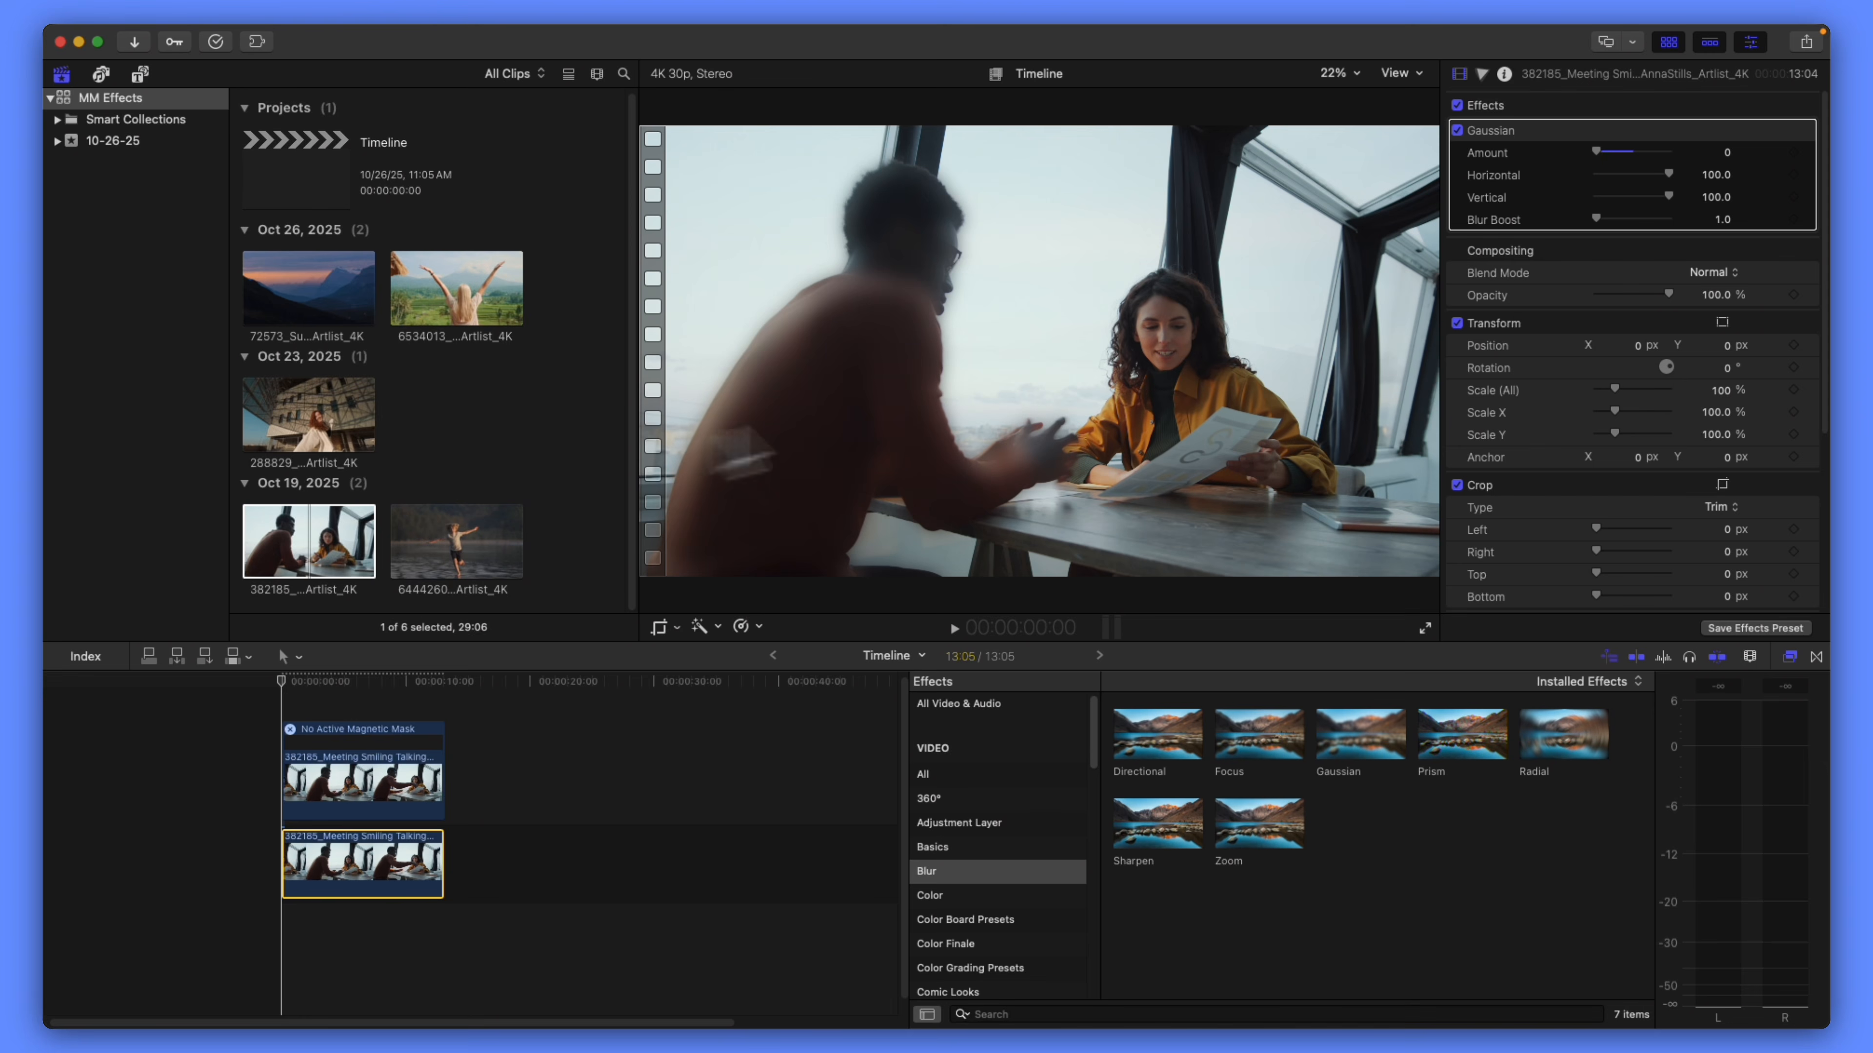
- Set the upper clip's Gaussian Amount to 8 and its Magnetic Mask 1 Feather to 20
click(311, 763)
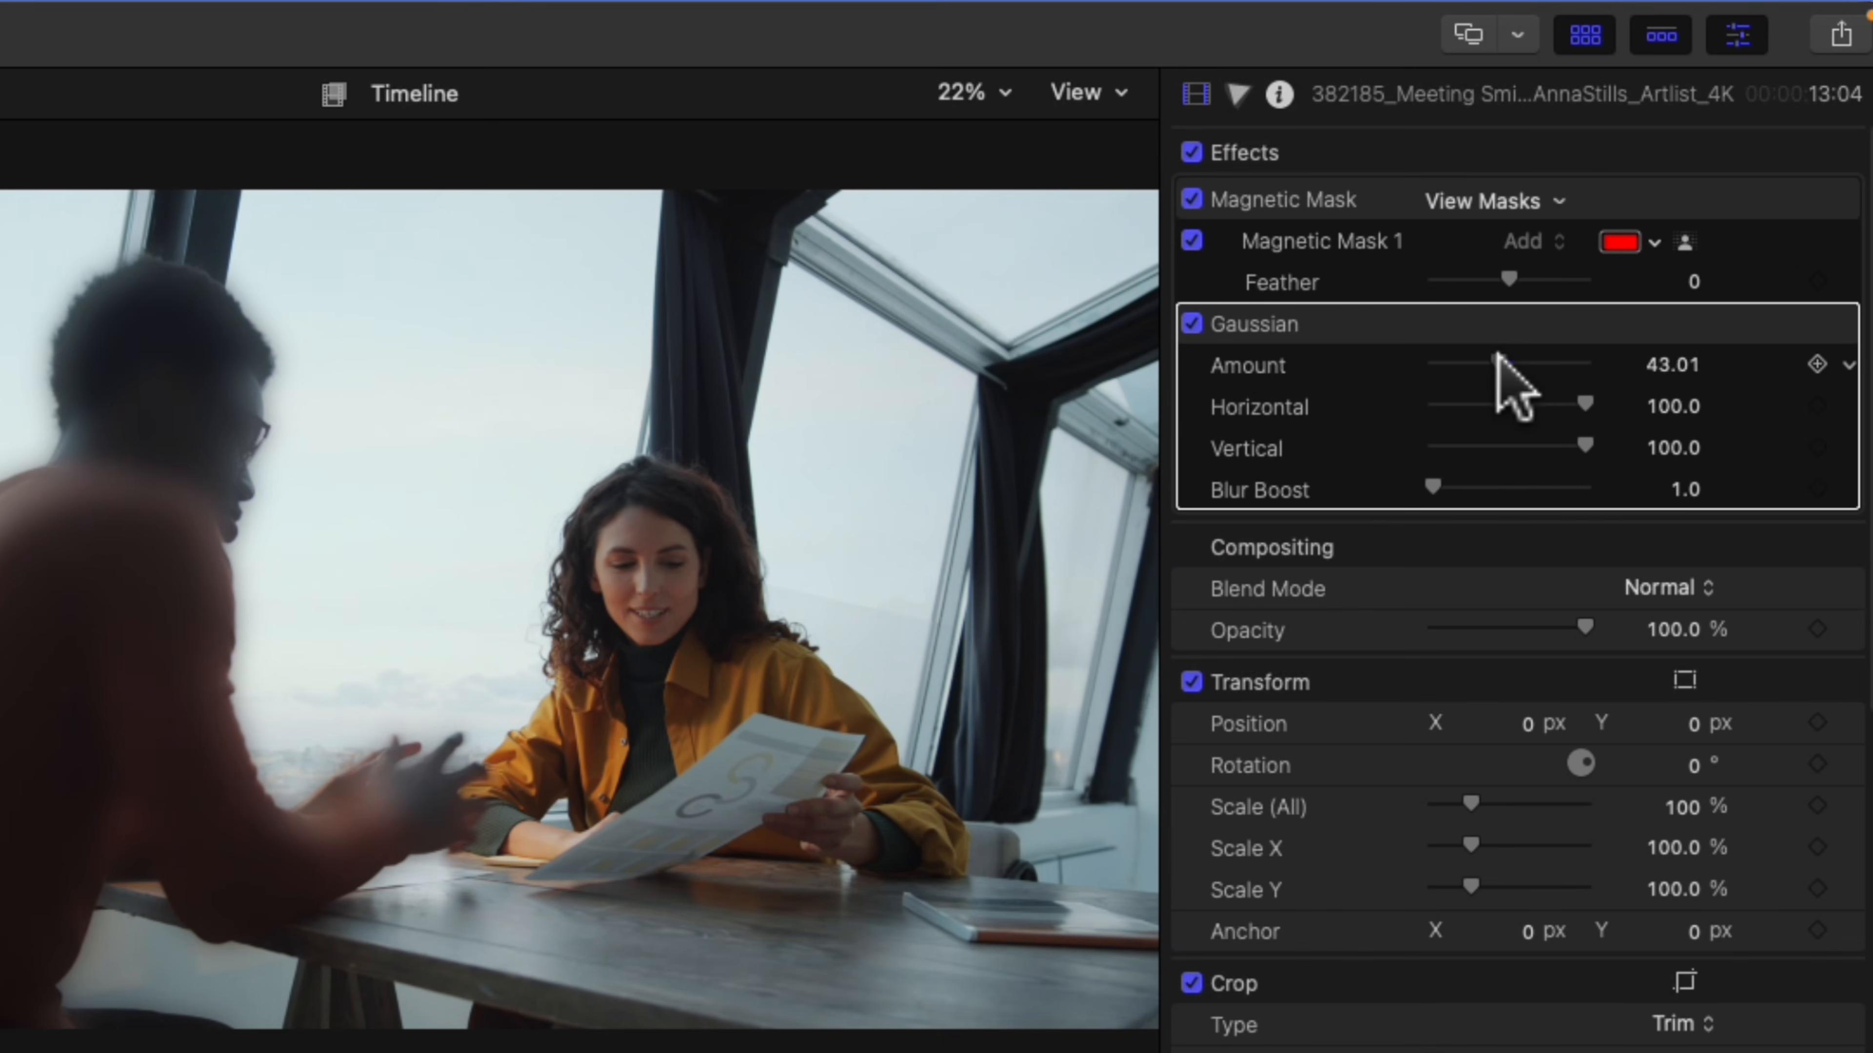
drag(1496, 357, 1455, 361)
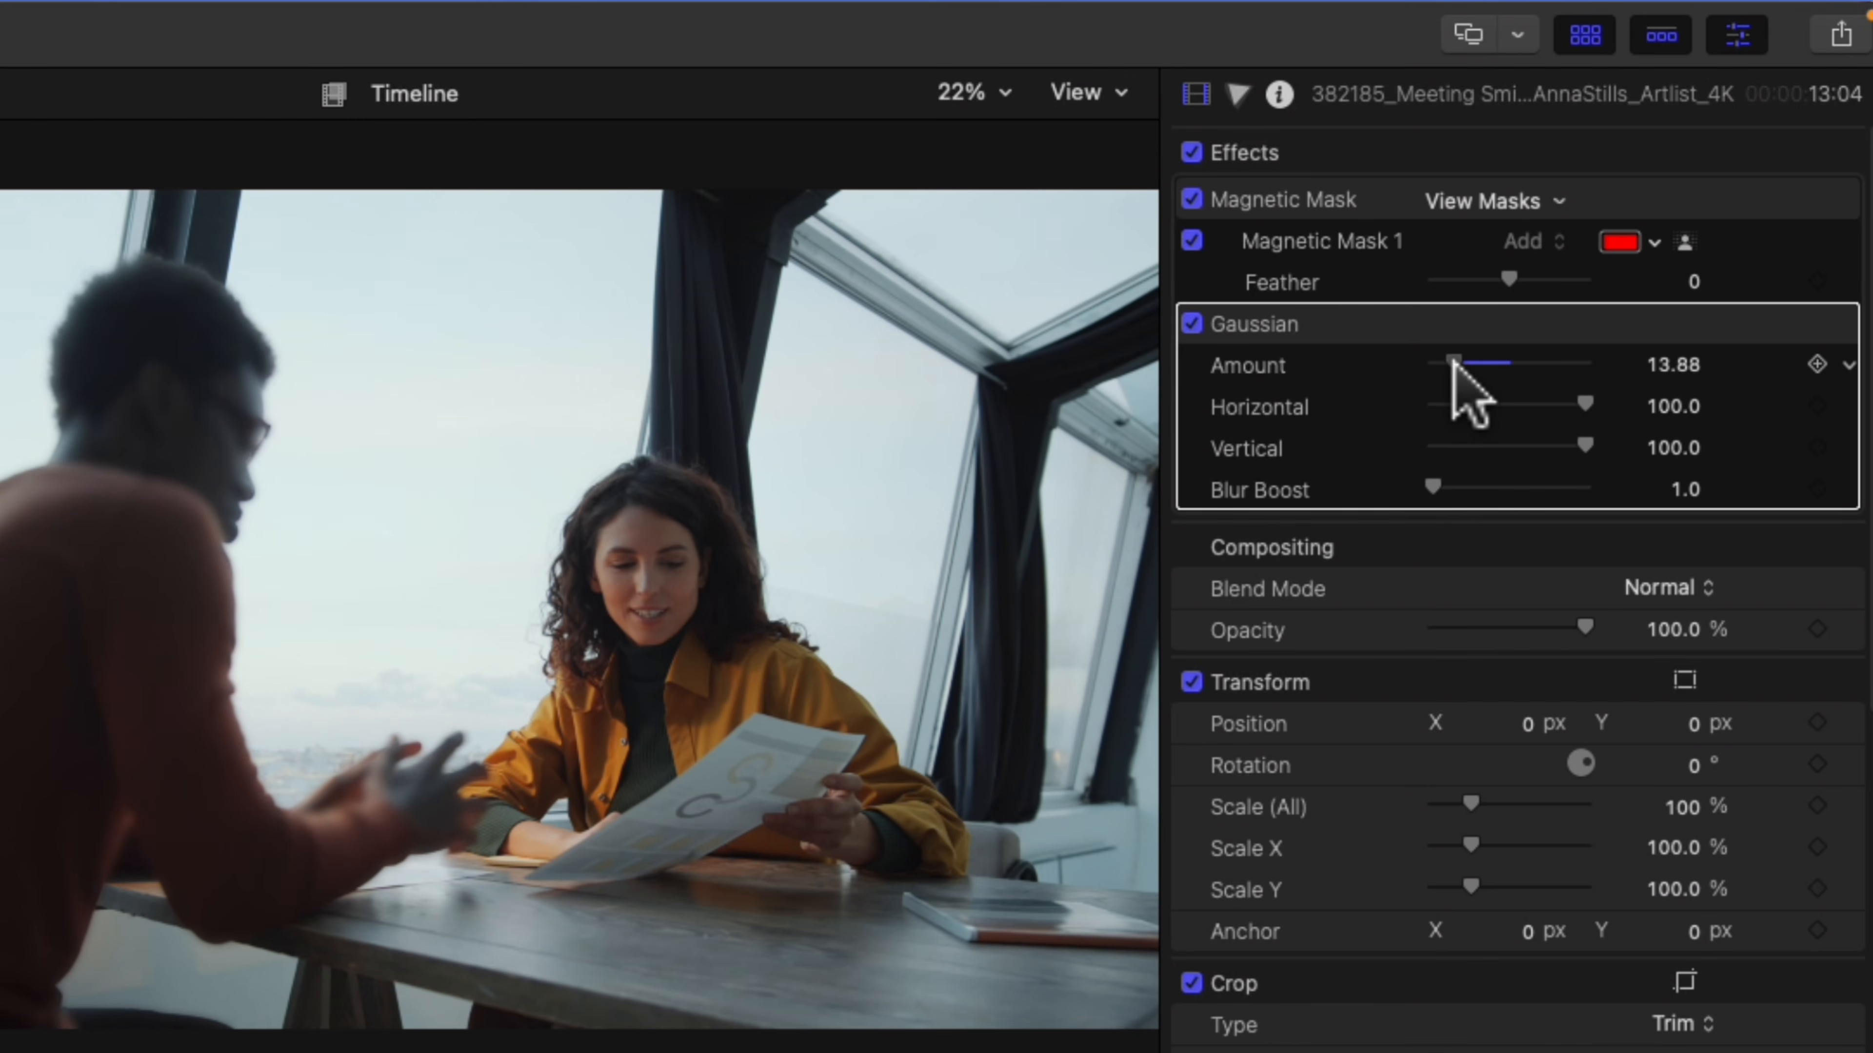
click(1674, 365)
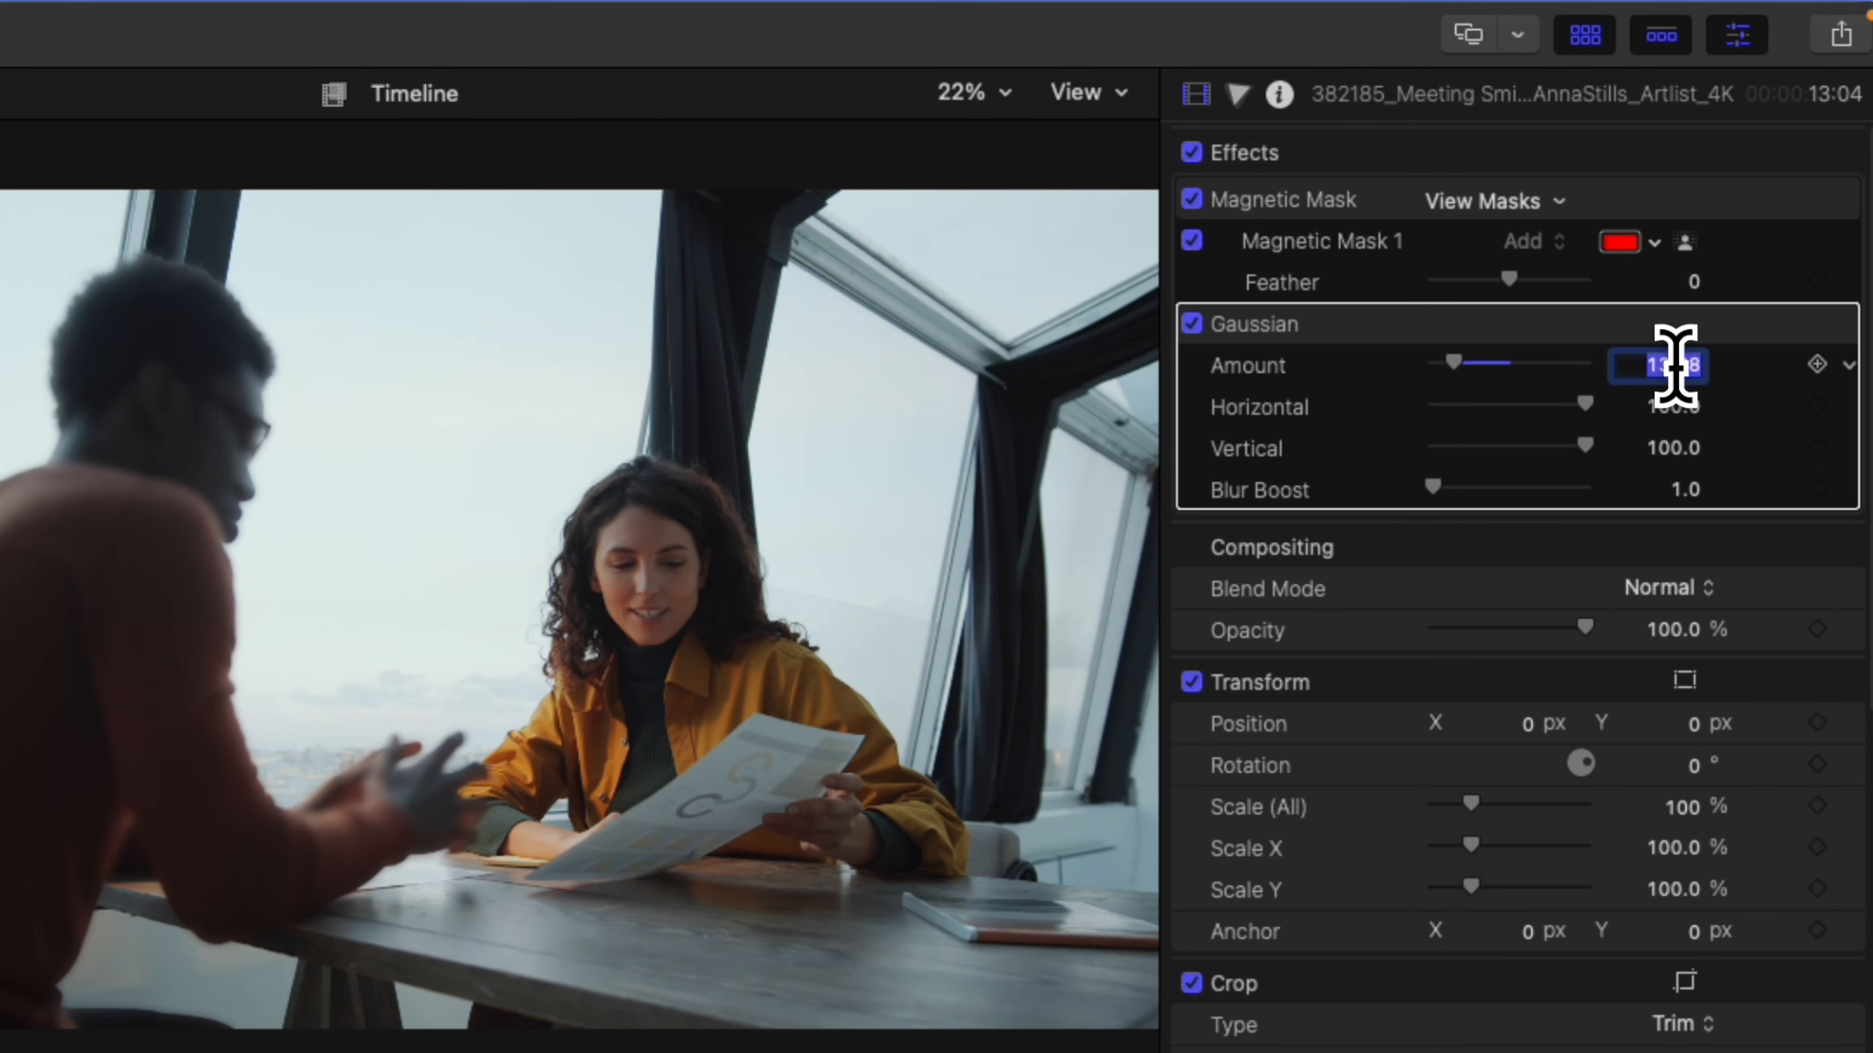
key(Return)
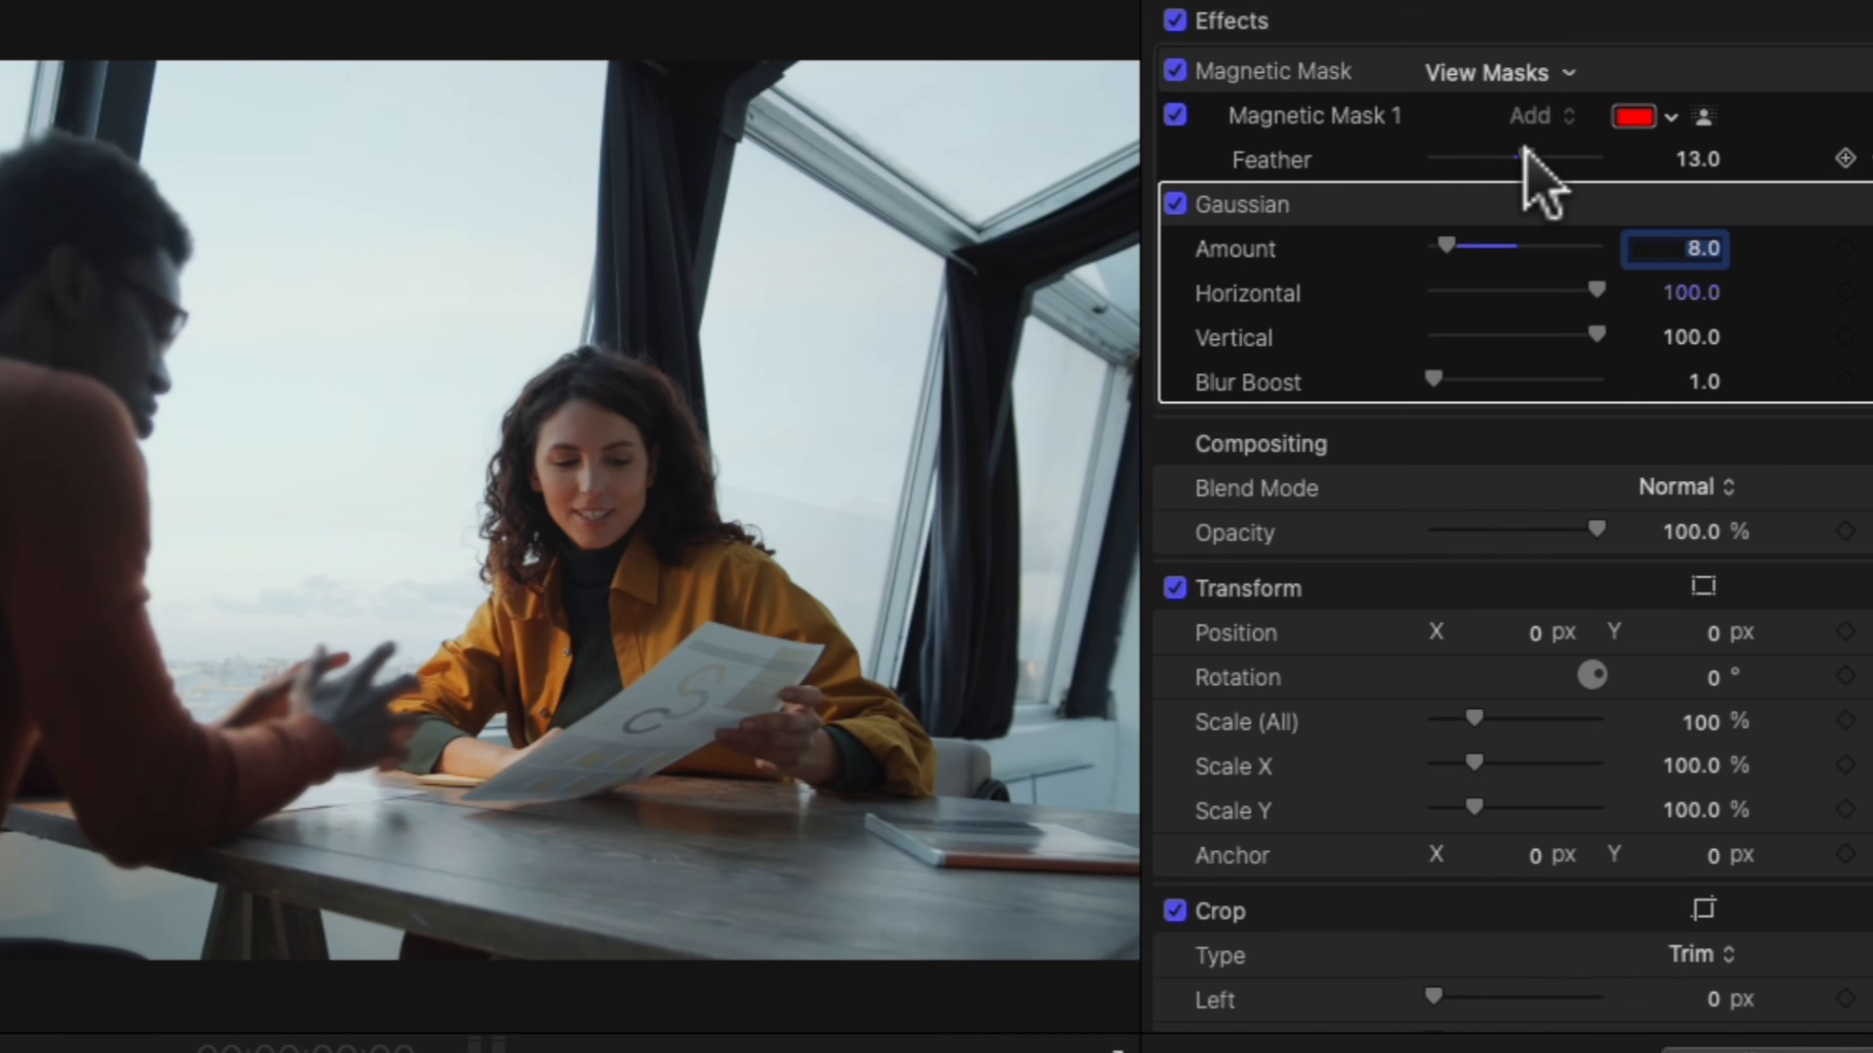
drag(1529, 152, 1540, 154)
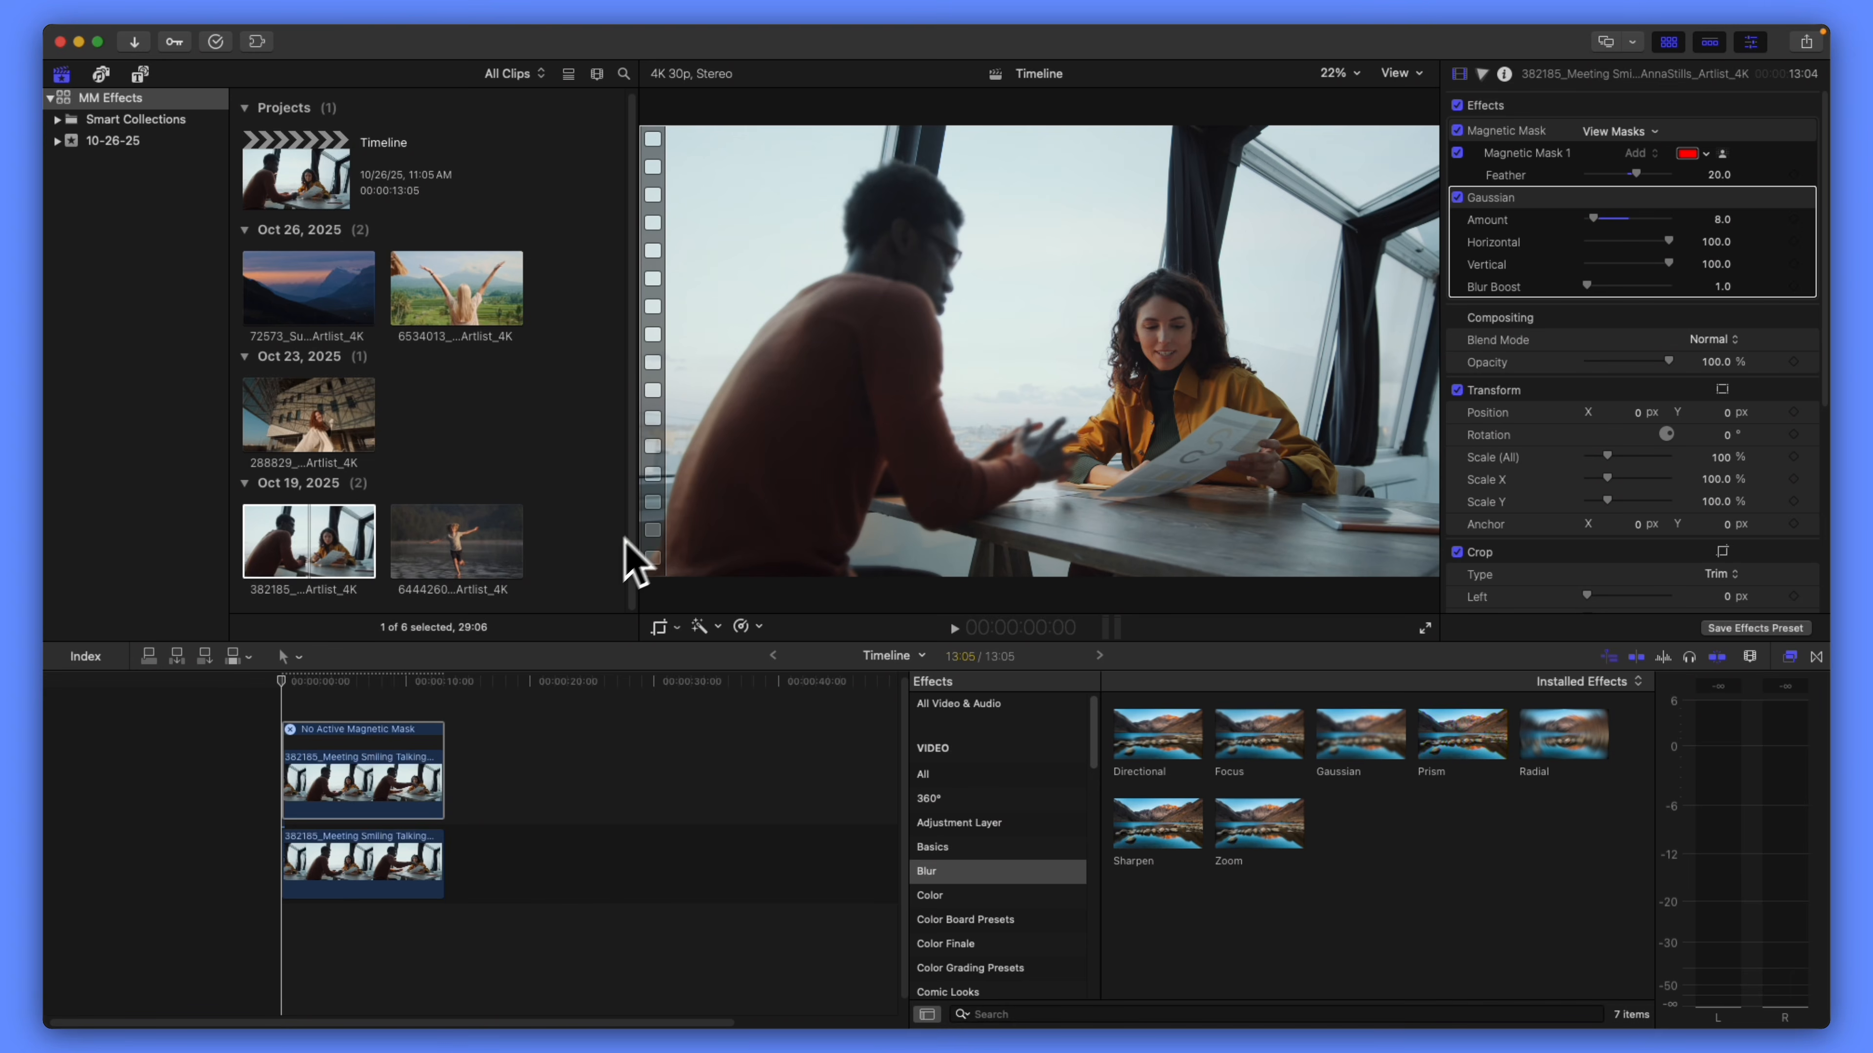
- Add Gaussian Amount keyframes on the upper and lower clips at 6:16
drag(280, 679, 363, 687)
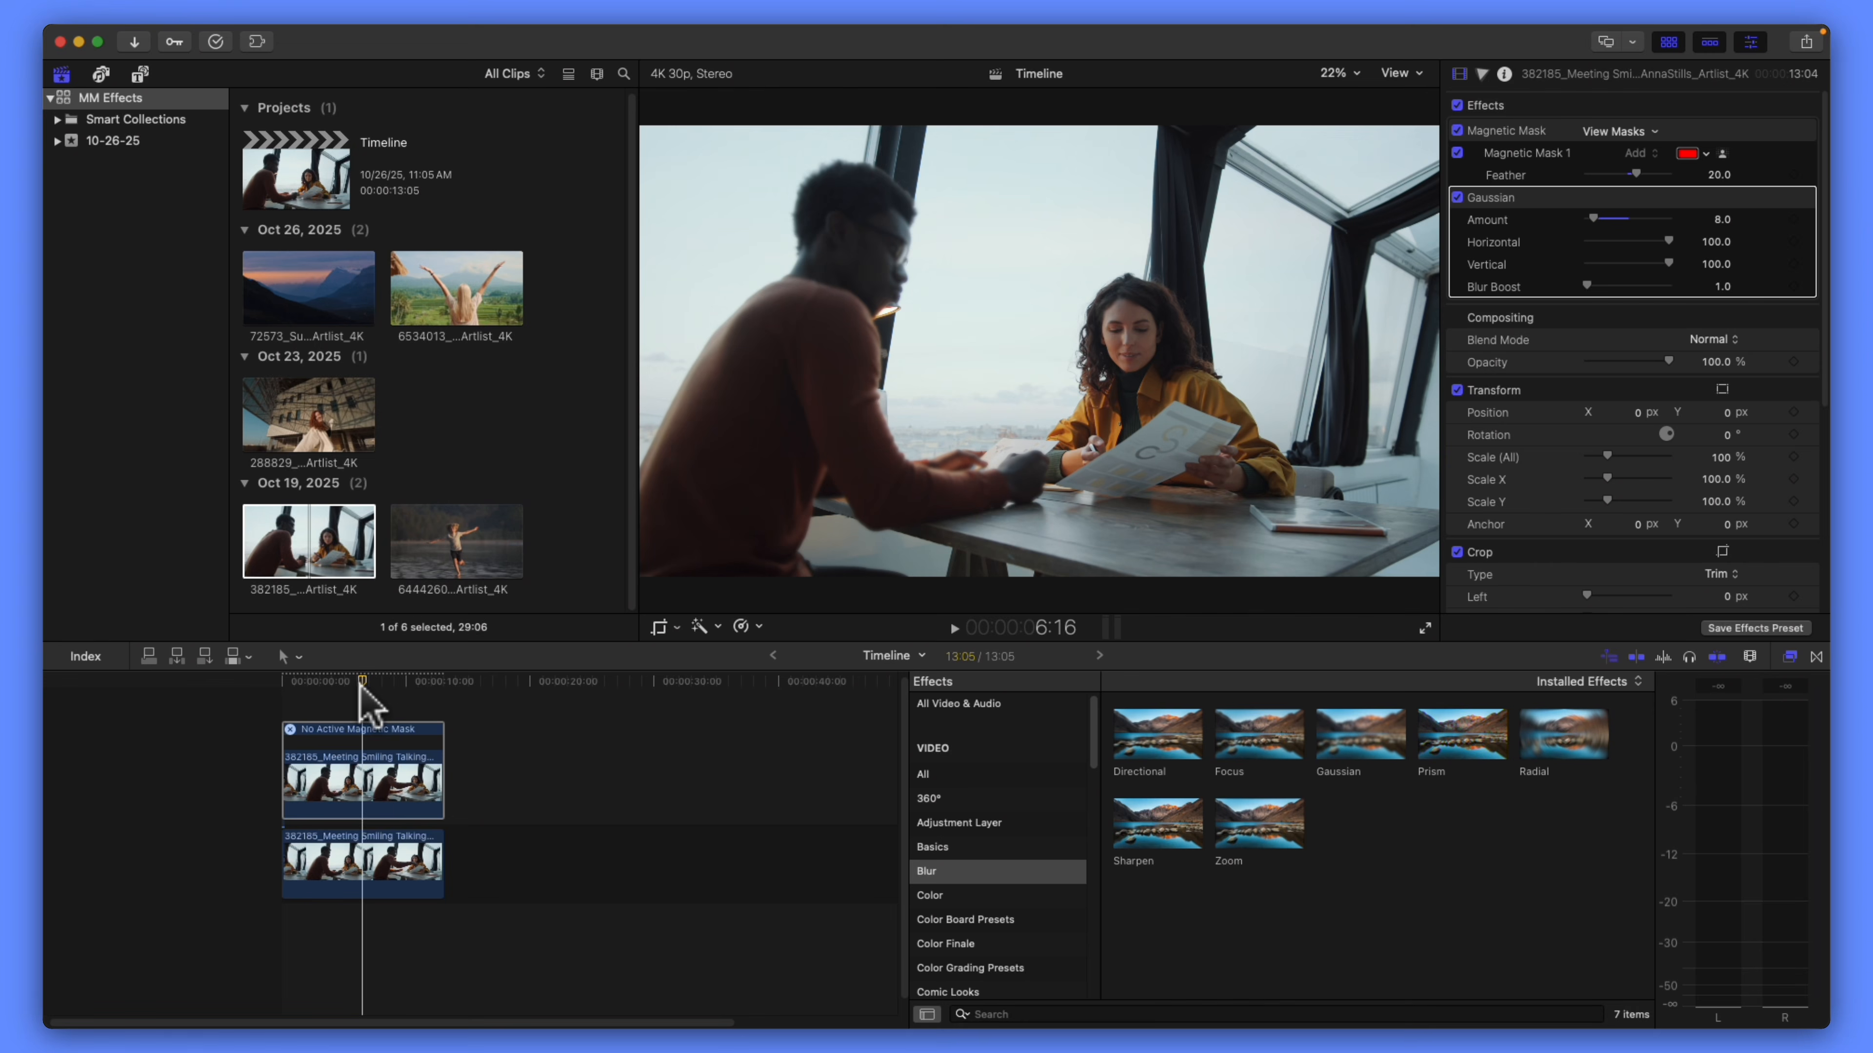
click(360, 685)
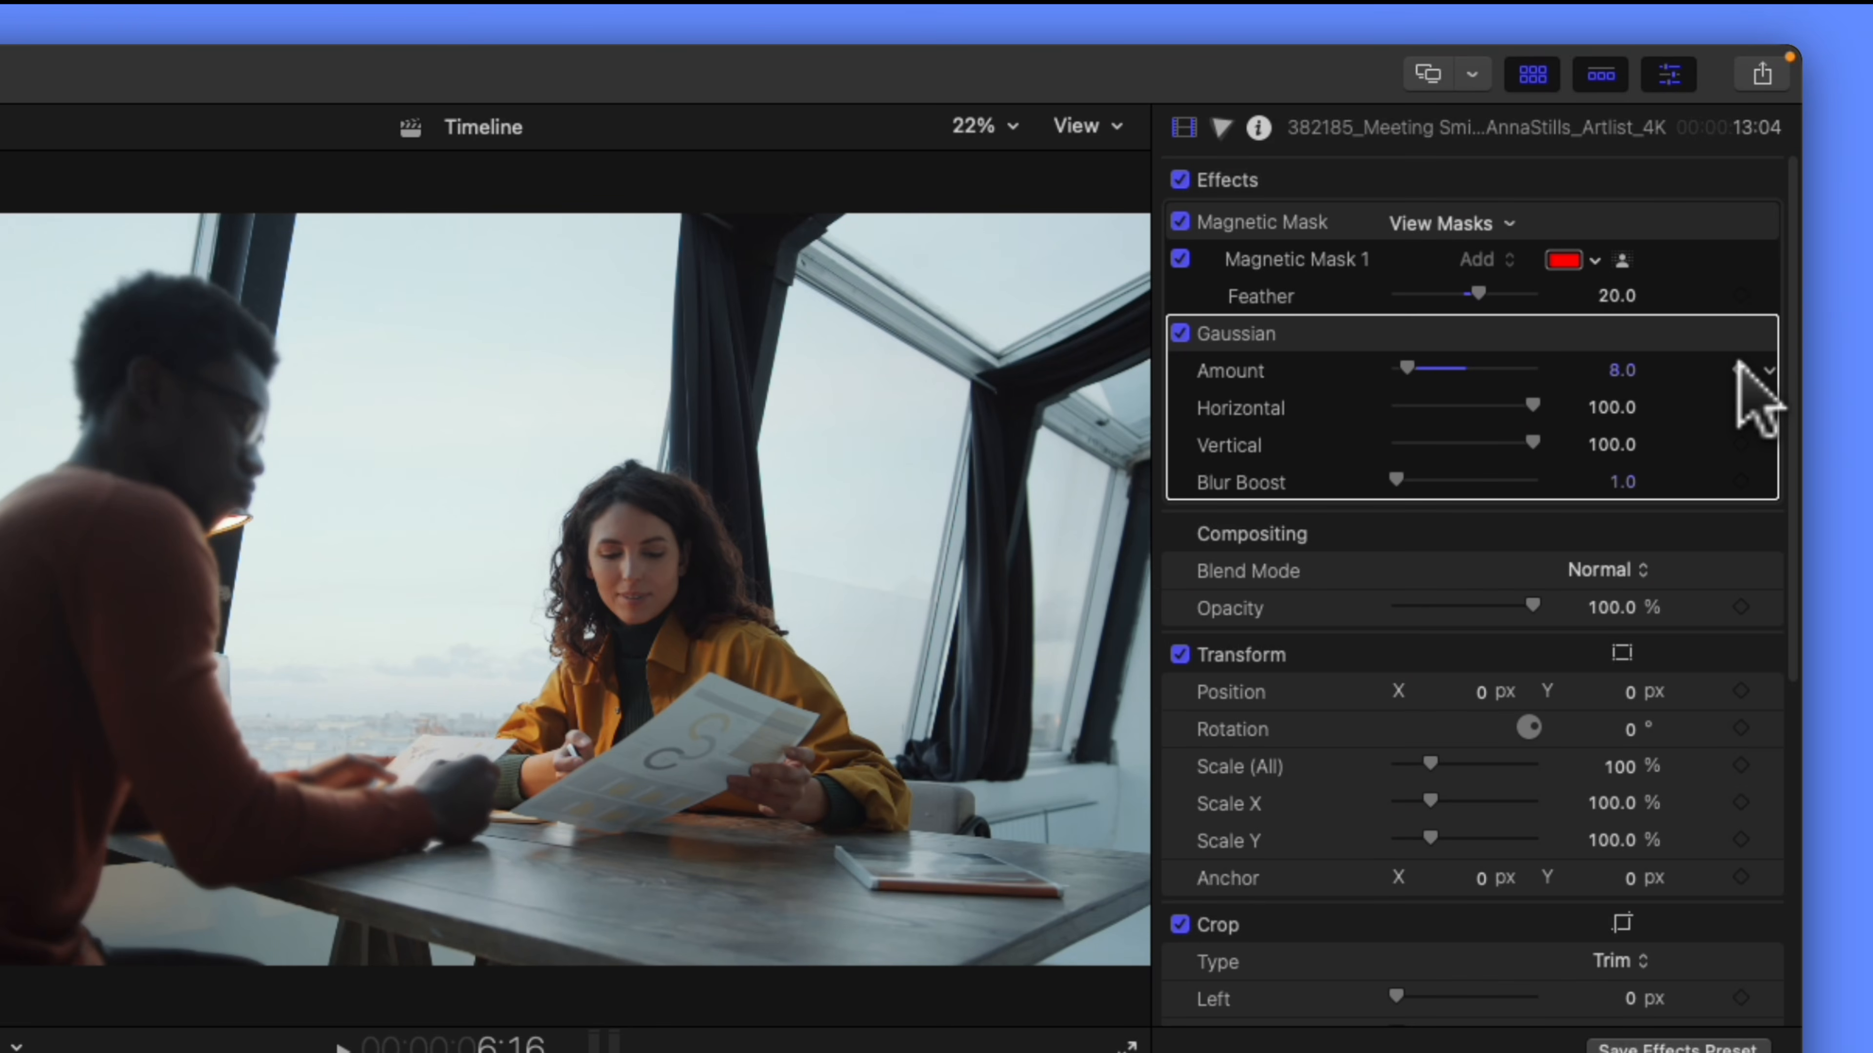
click(1740, 369)
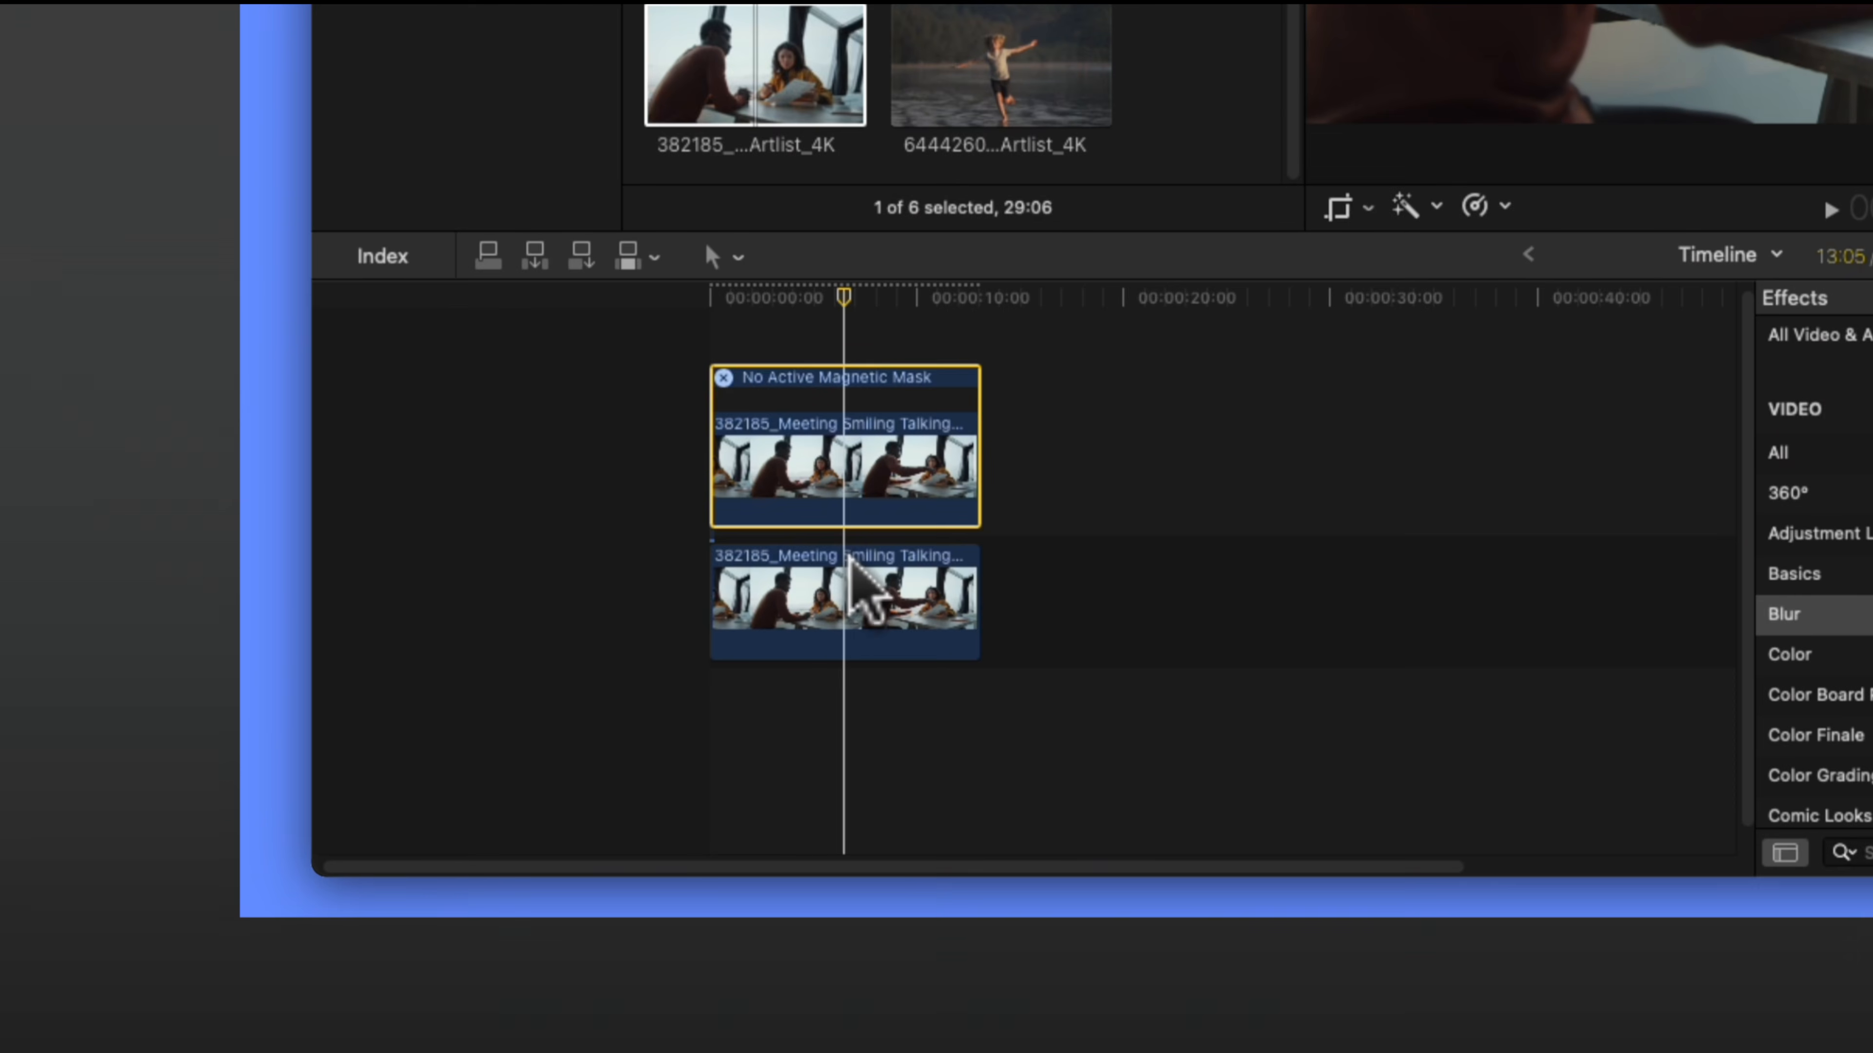
click(851, 568)
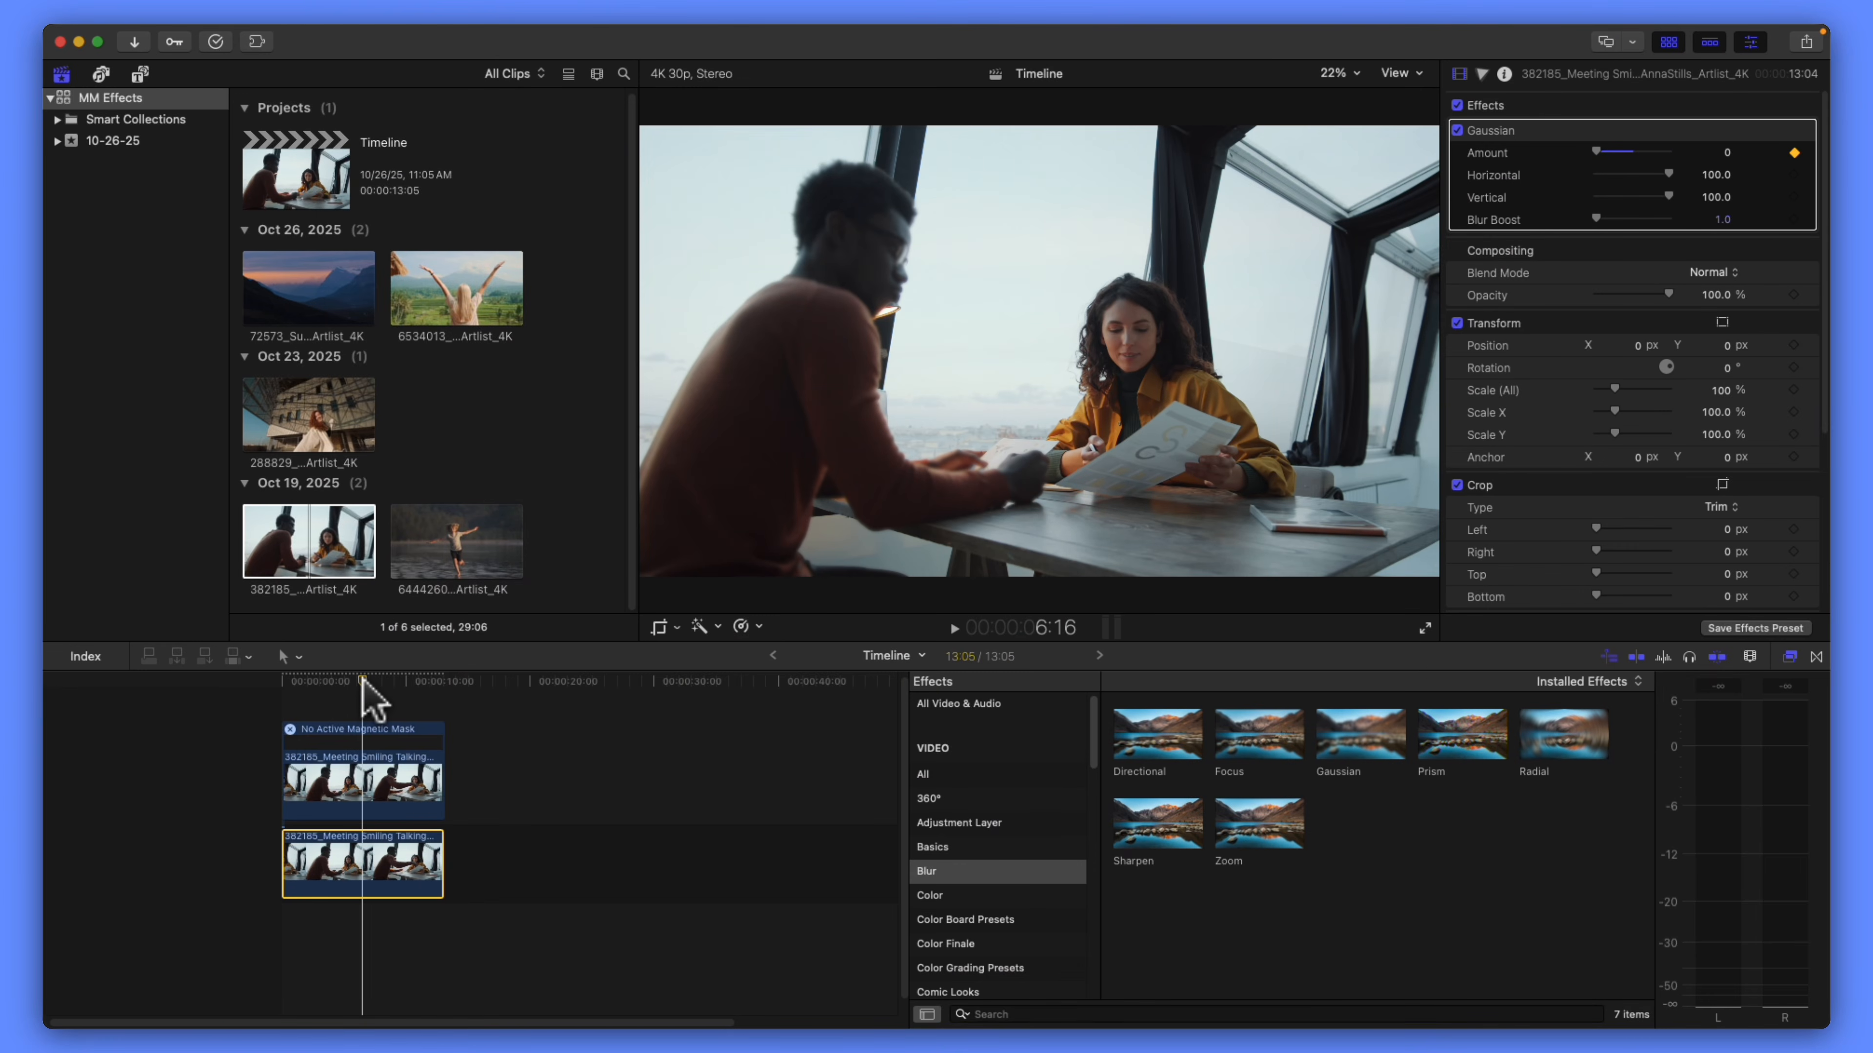
- Set the lower meeting clip's Gaussian Amount to 8 at 8:21
drag(363, 679, 389, 679)
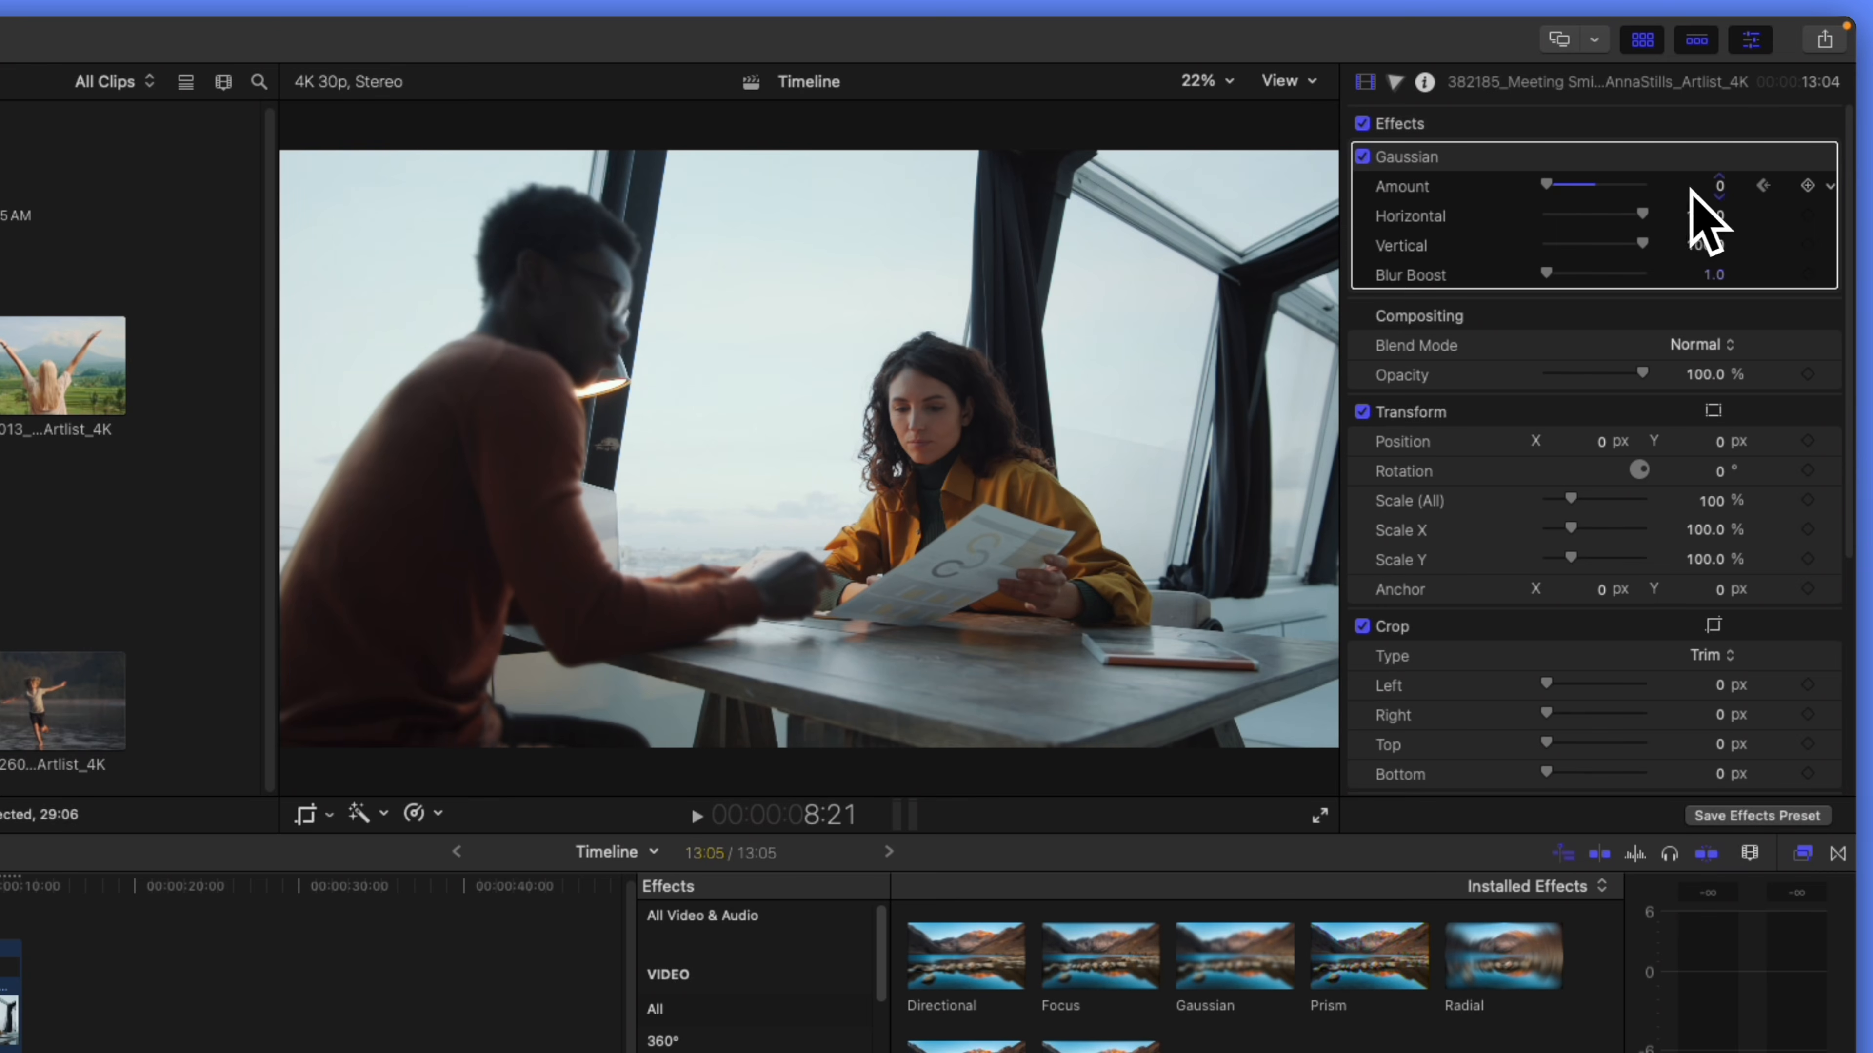
click(1720, 190)
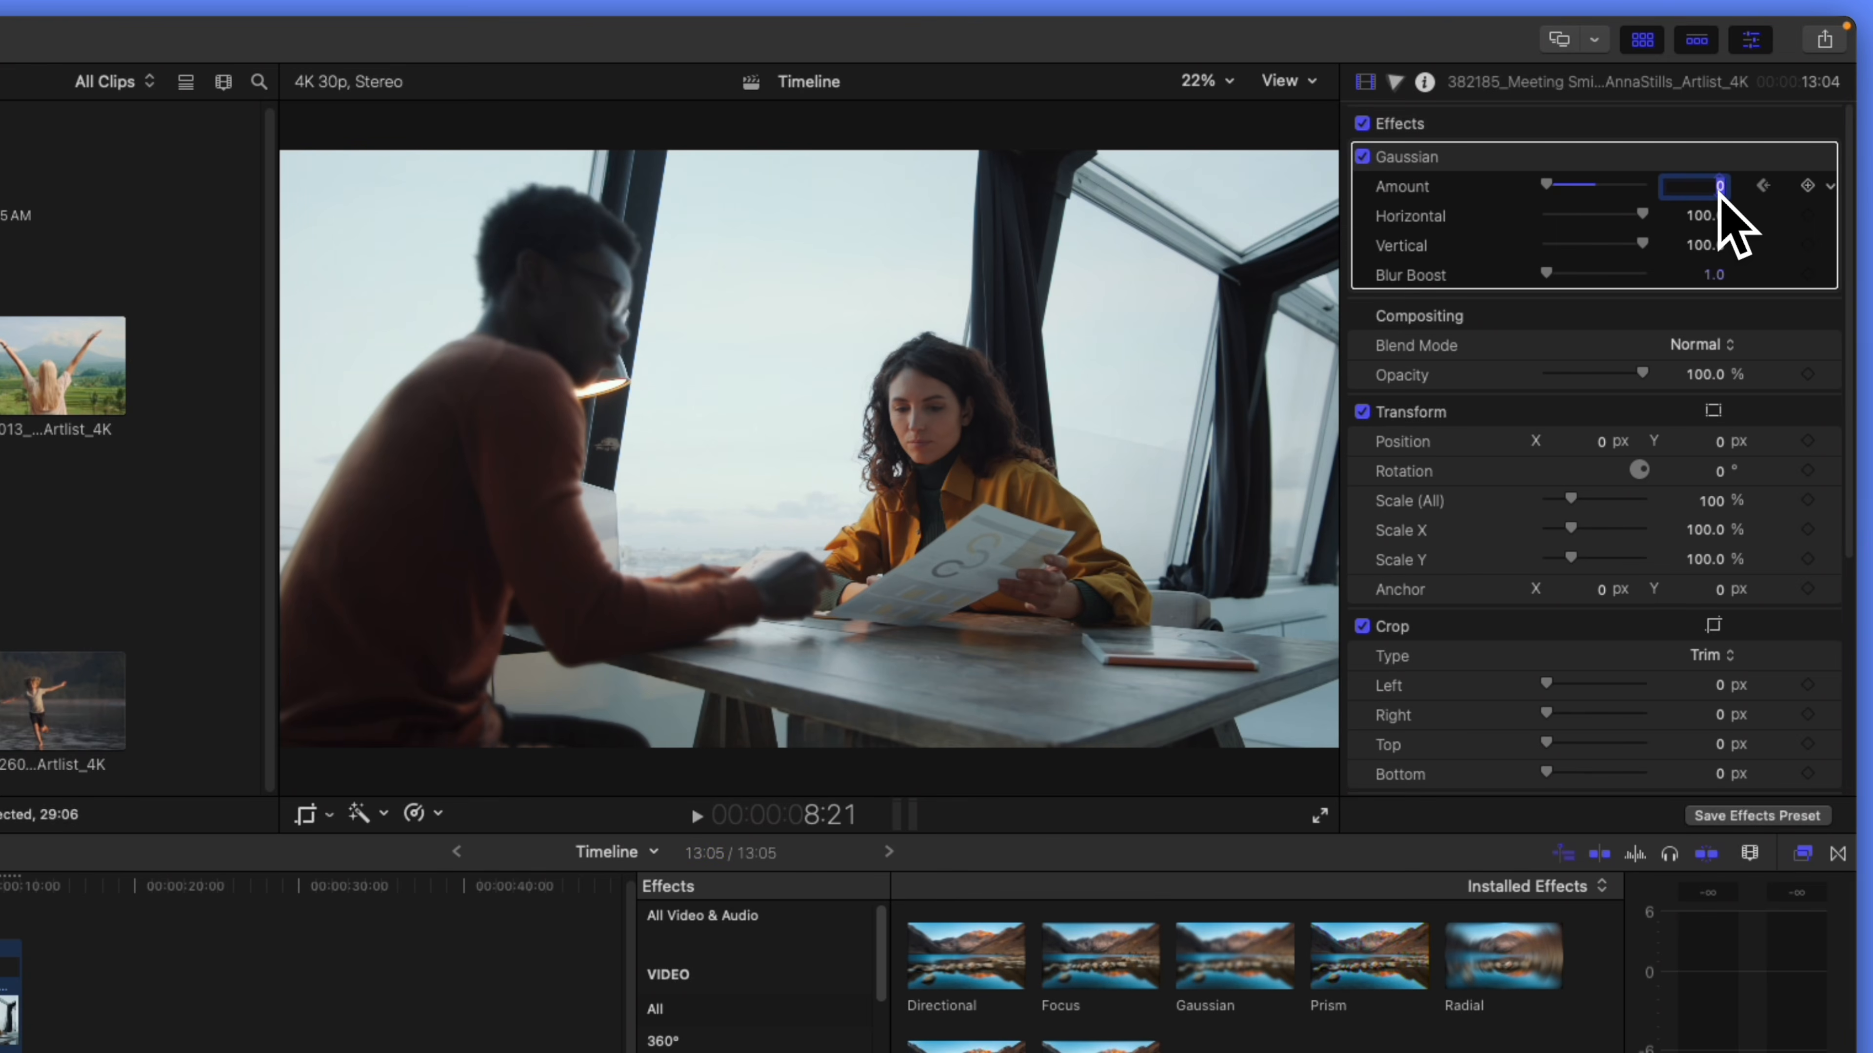
text(8)
key(Return)
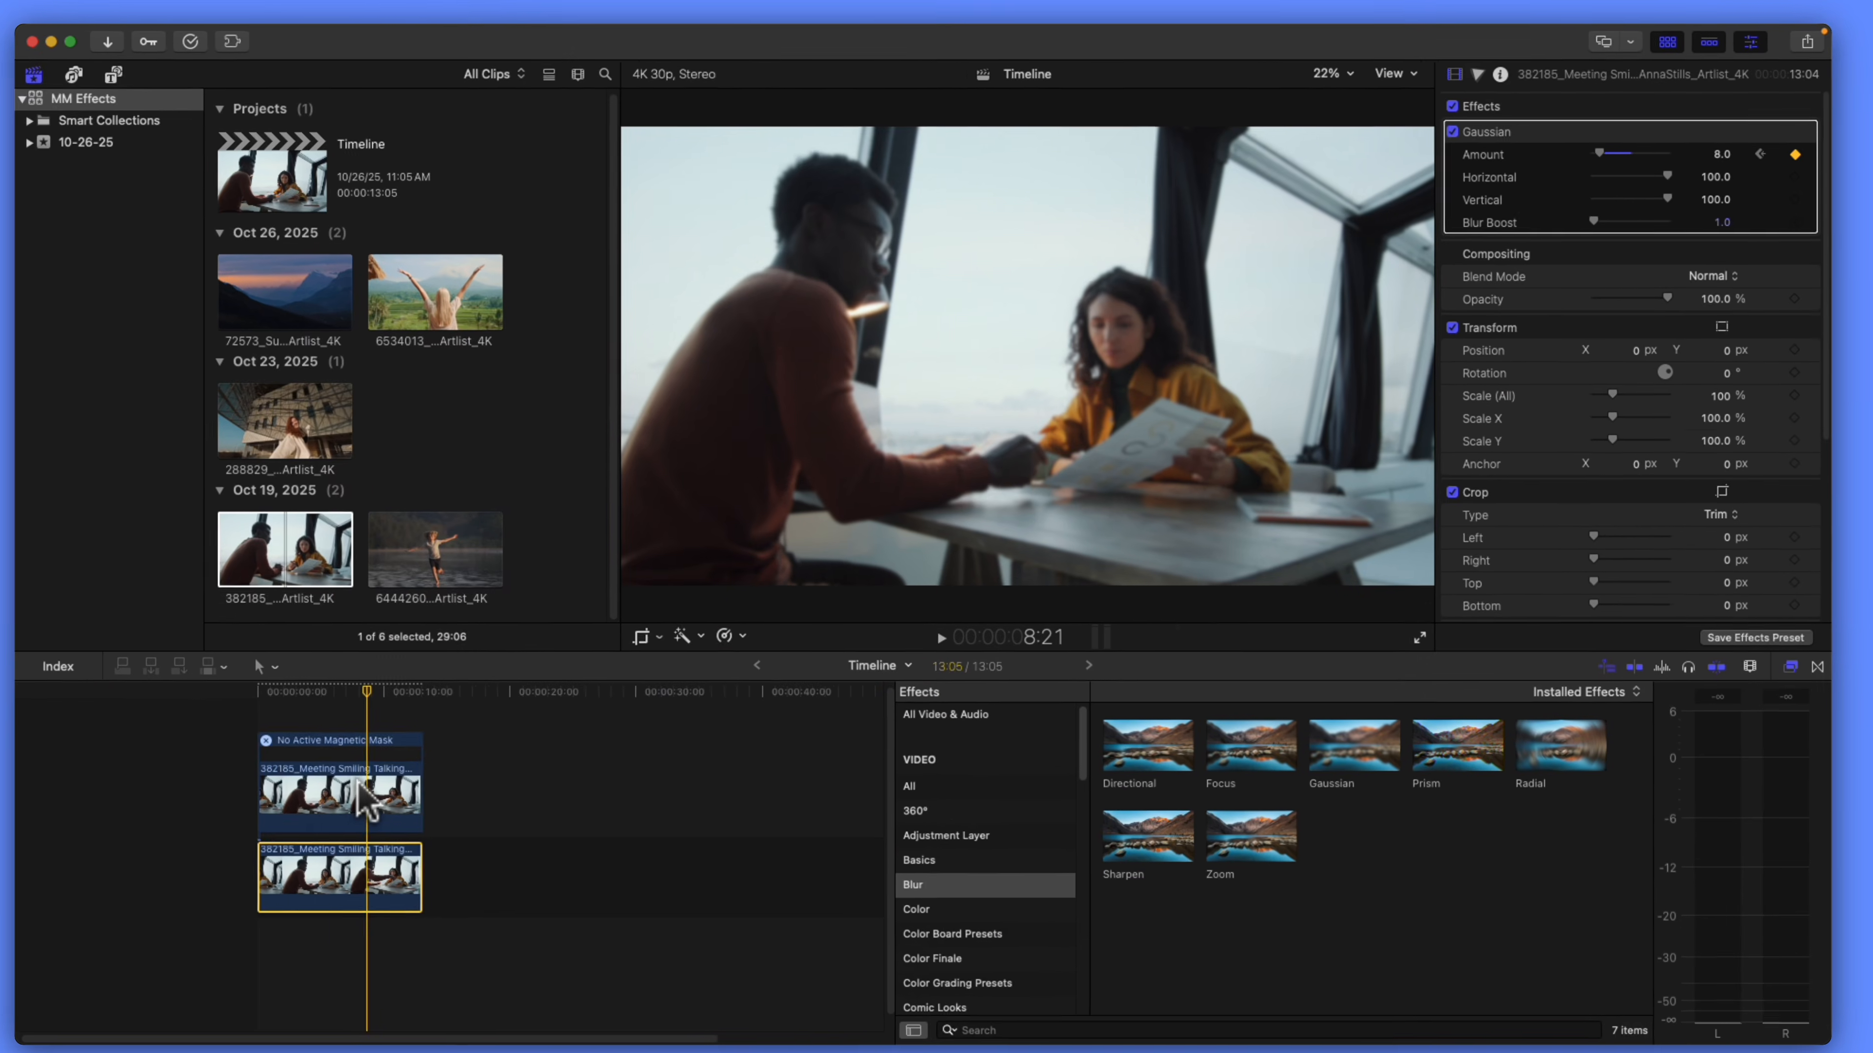
- Set the upper masked clip's Gaussian Amount to 0 at 8:21 and scrub back through the clip to review the focus shift
click(380, 771)
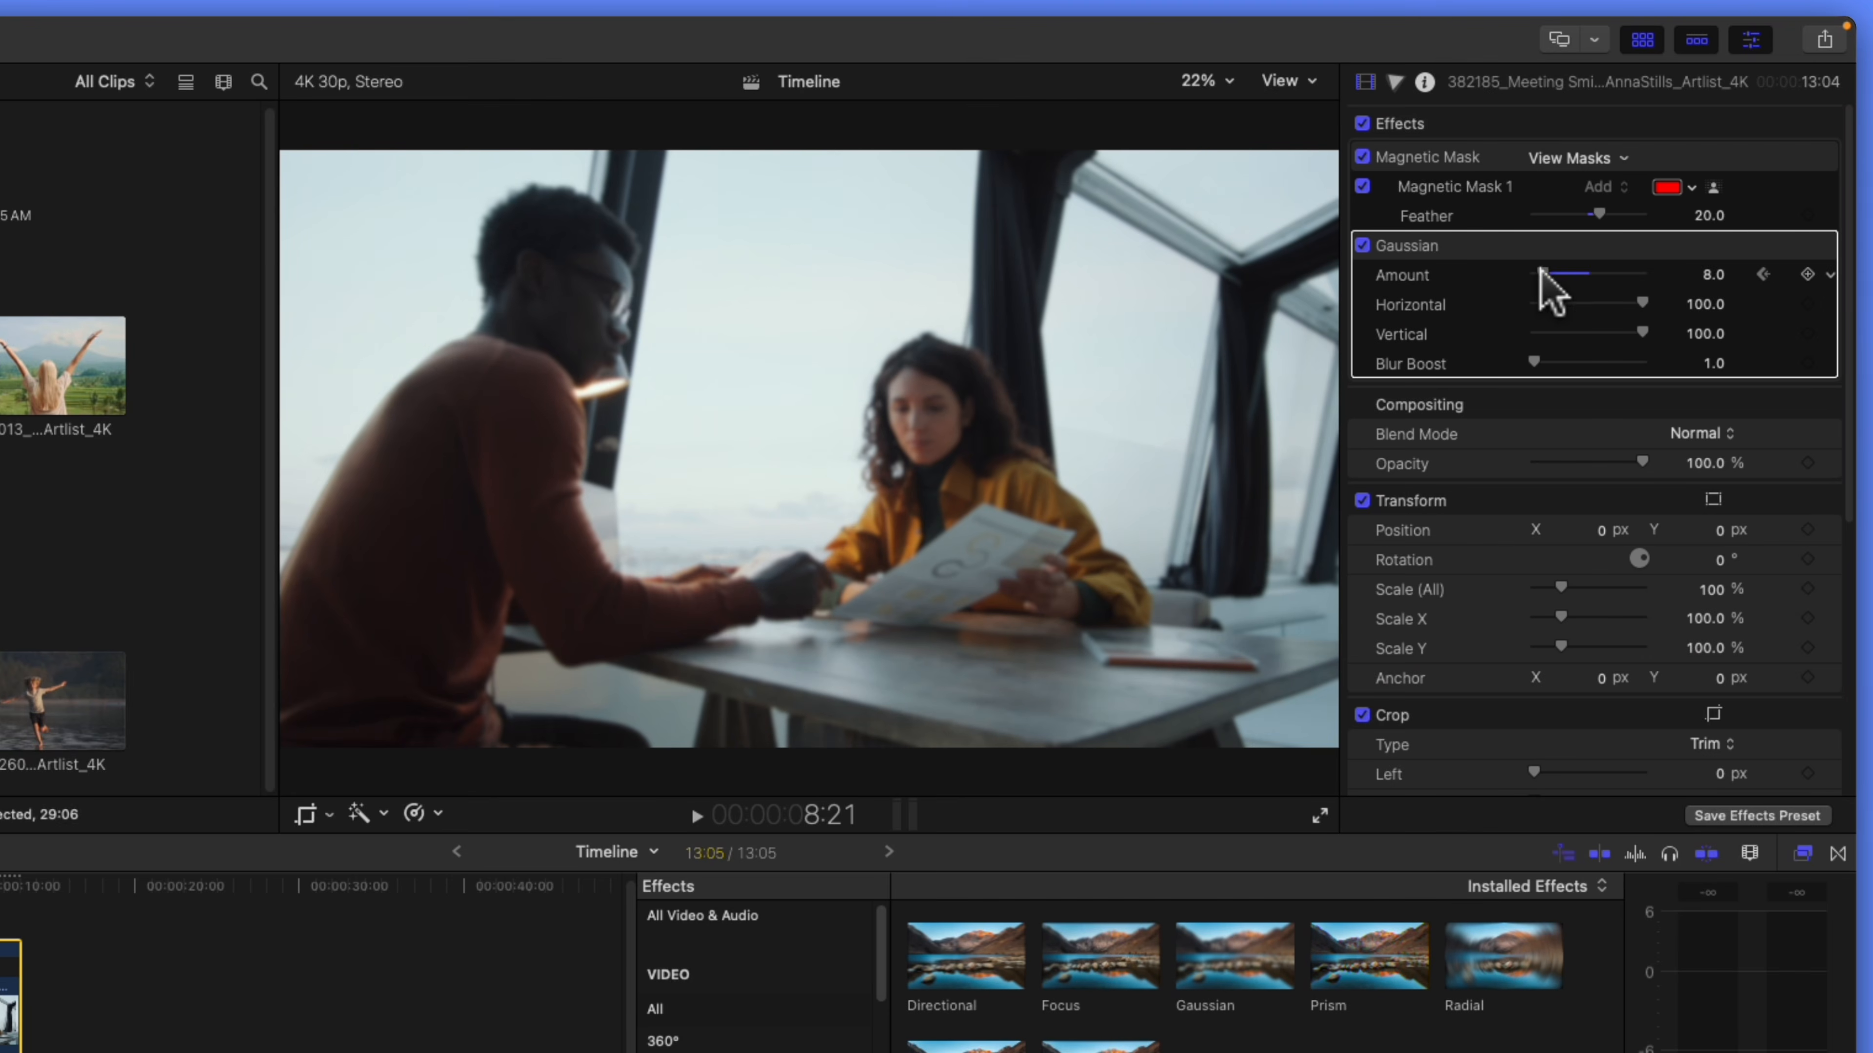
drag(1593, 218, 1558, 213)
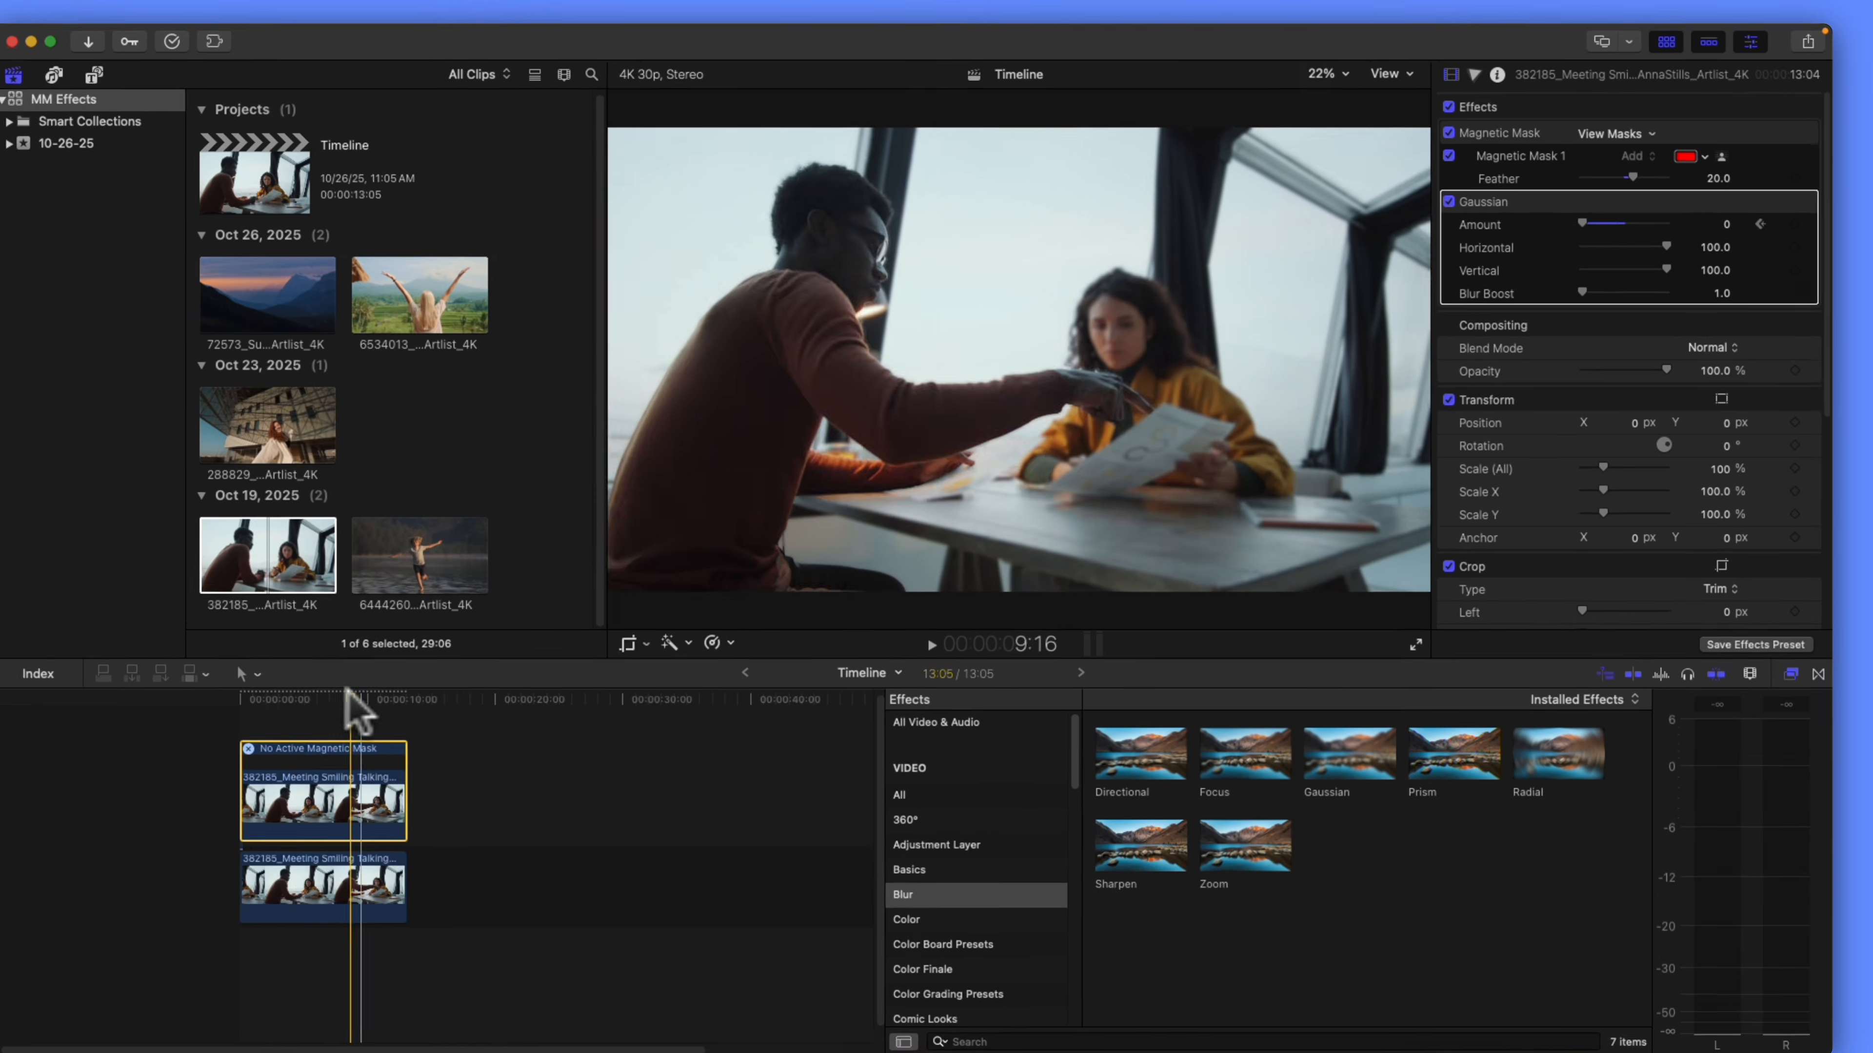
drag(351, 689, 330, 701)
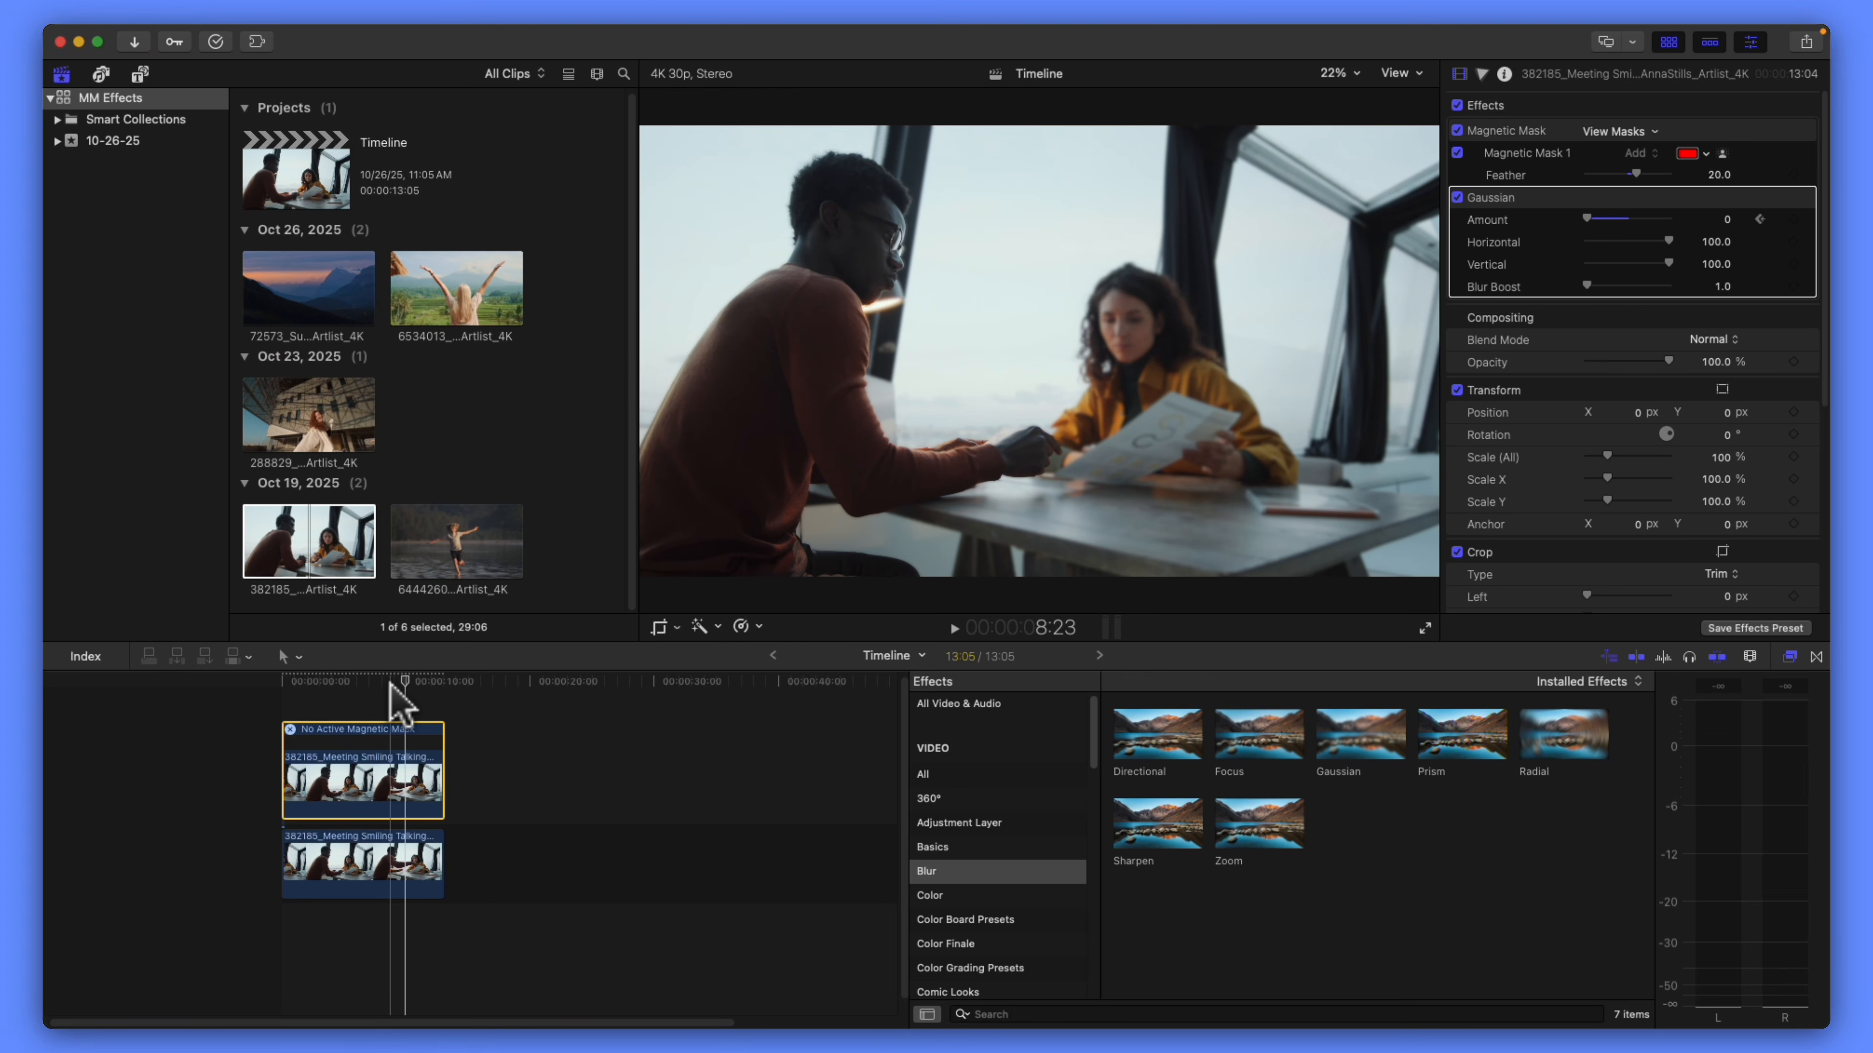
drag(404, 683, 247, 684)
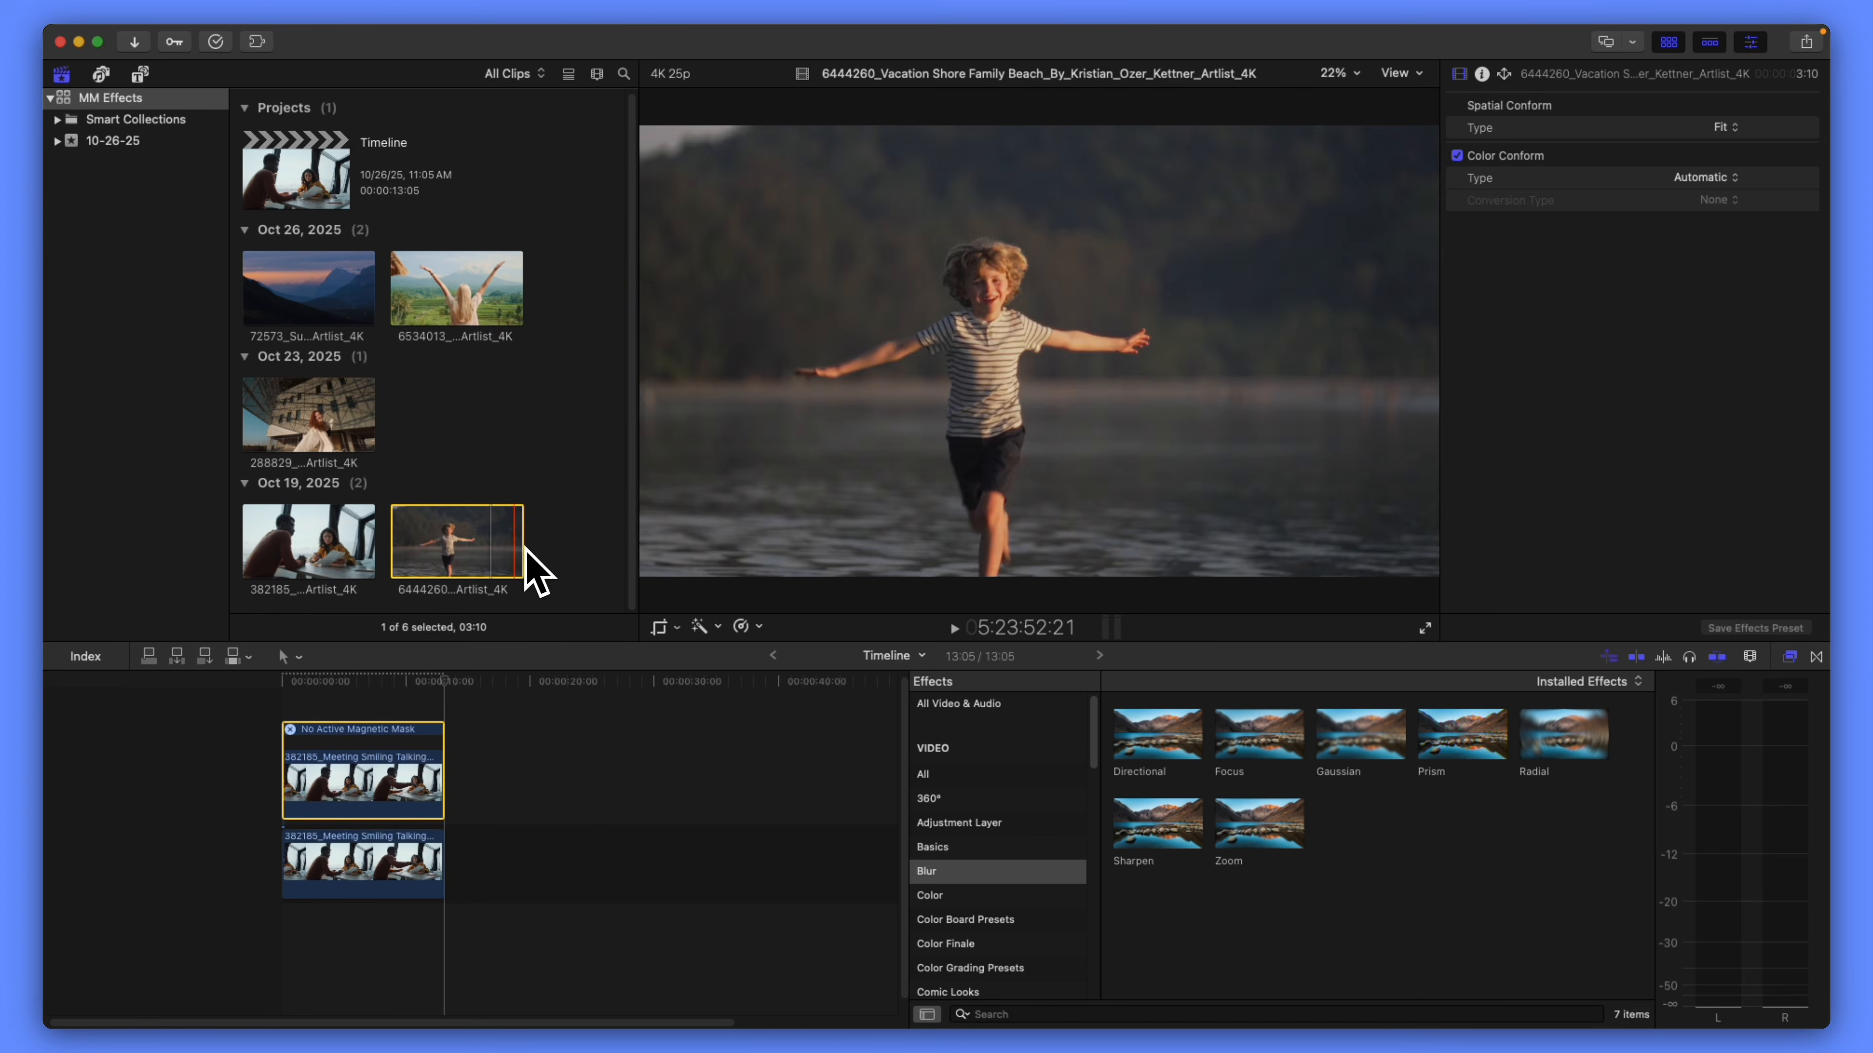
- Append the 6444260 beach clip of the running boy to the end of the timeline and add a hold segment at about 14:20
drag(460, 544, 473, 869)
key(super+equal)
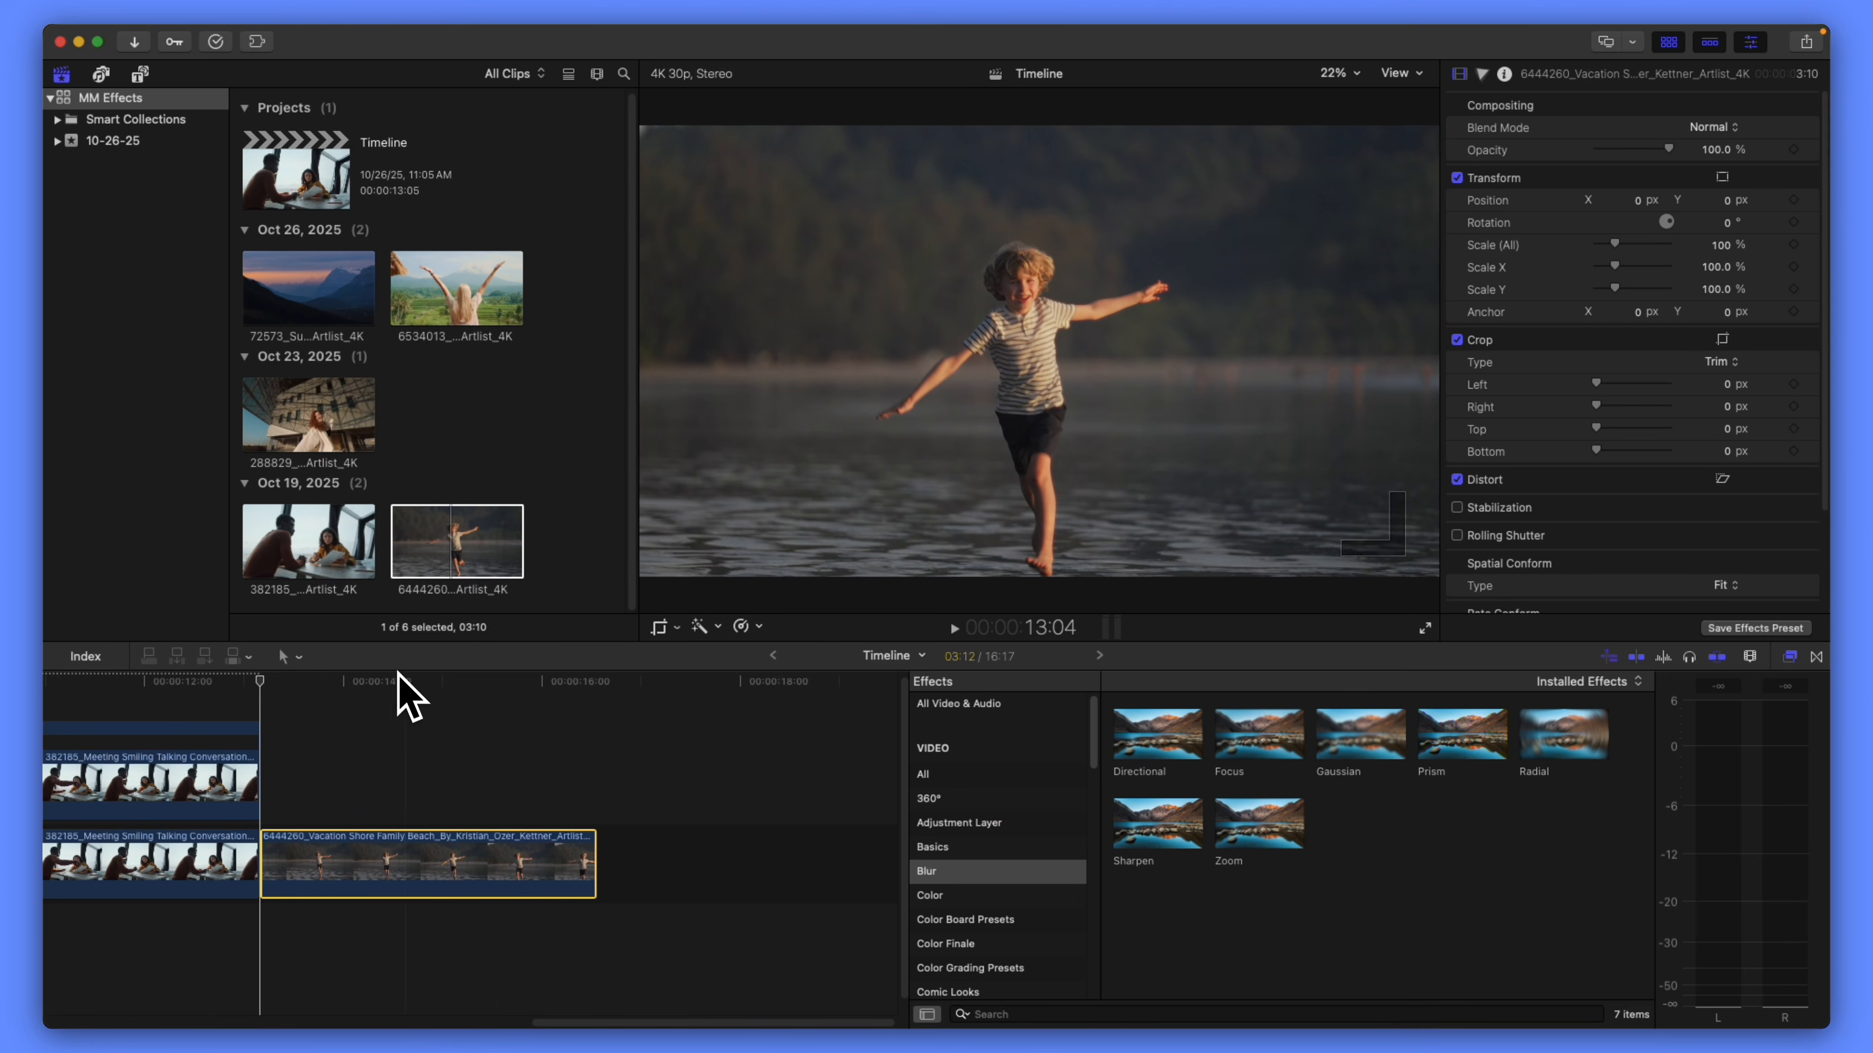
click(270, 681)
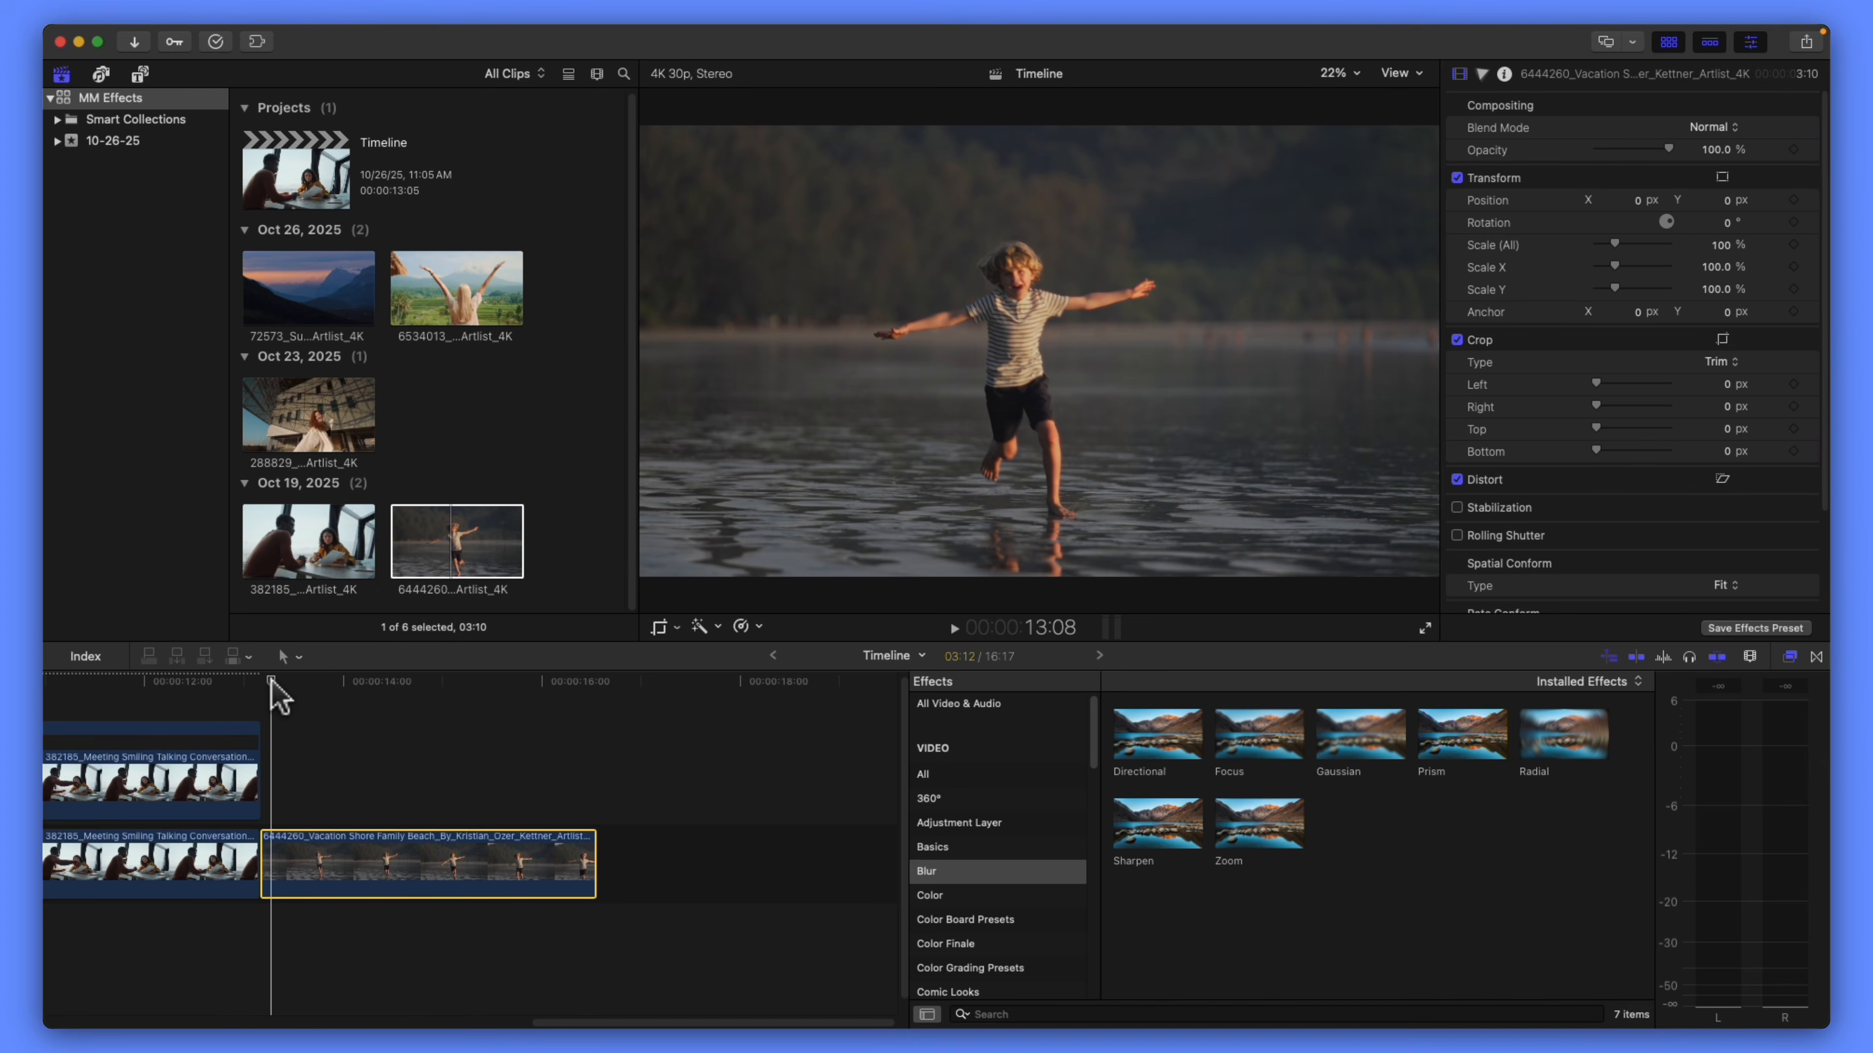
drag(272, 682, 412, 686)
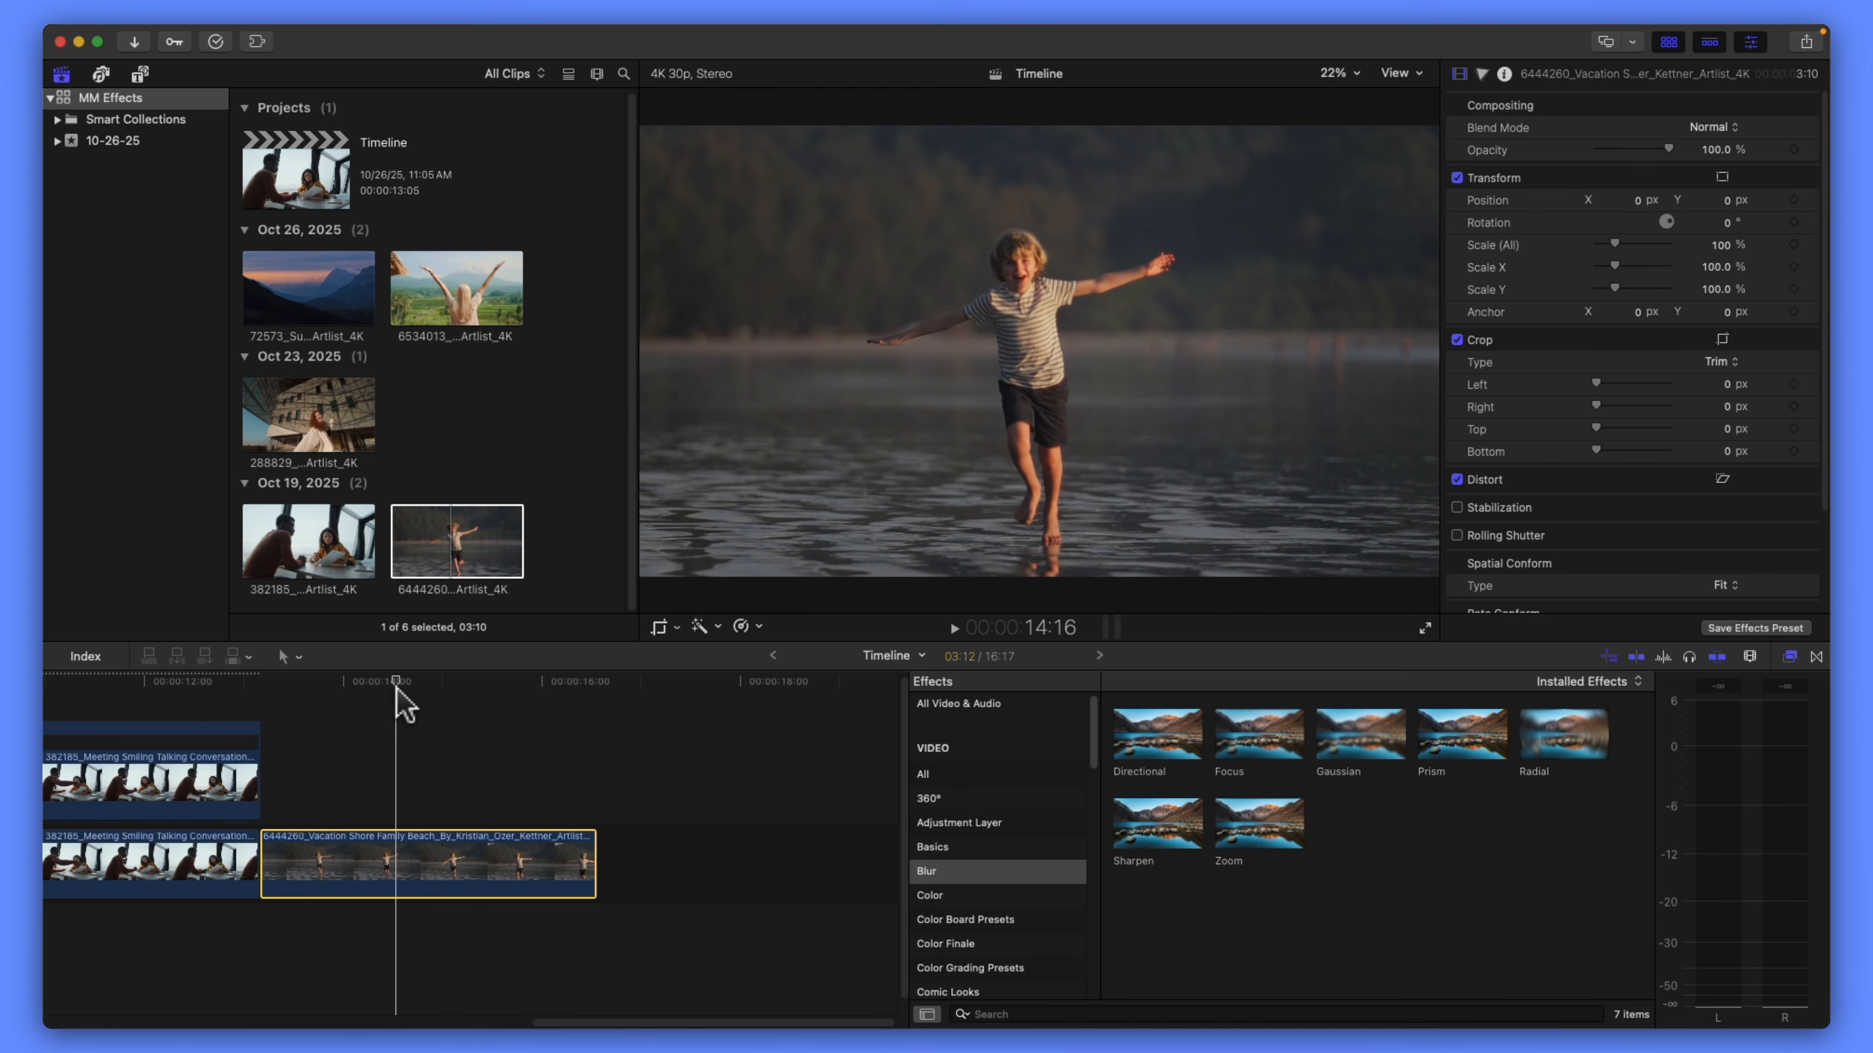
drag(412, 690, 408, 692)
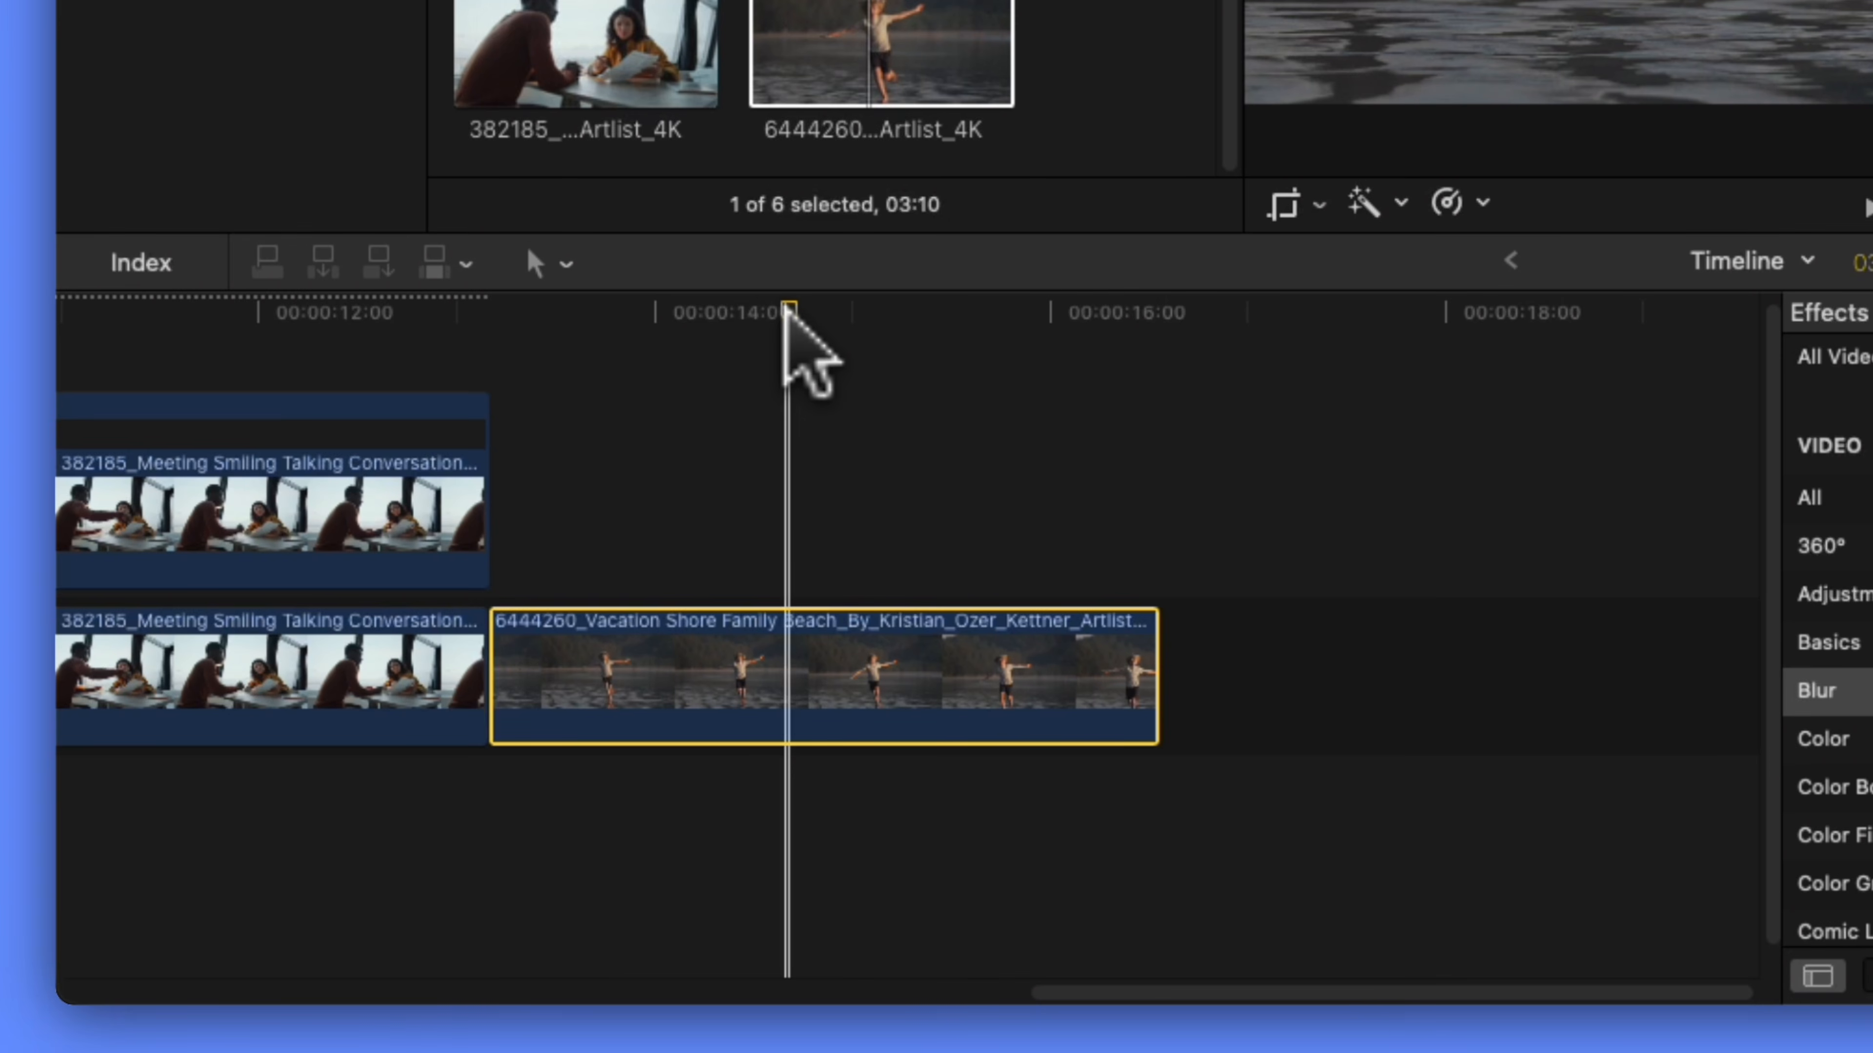
key(shift+h)
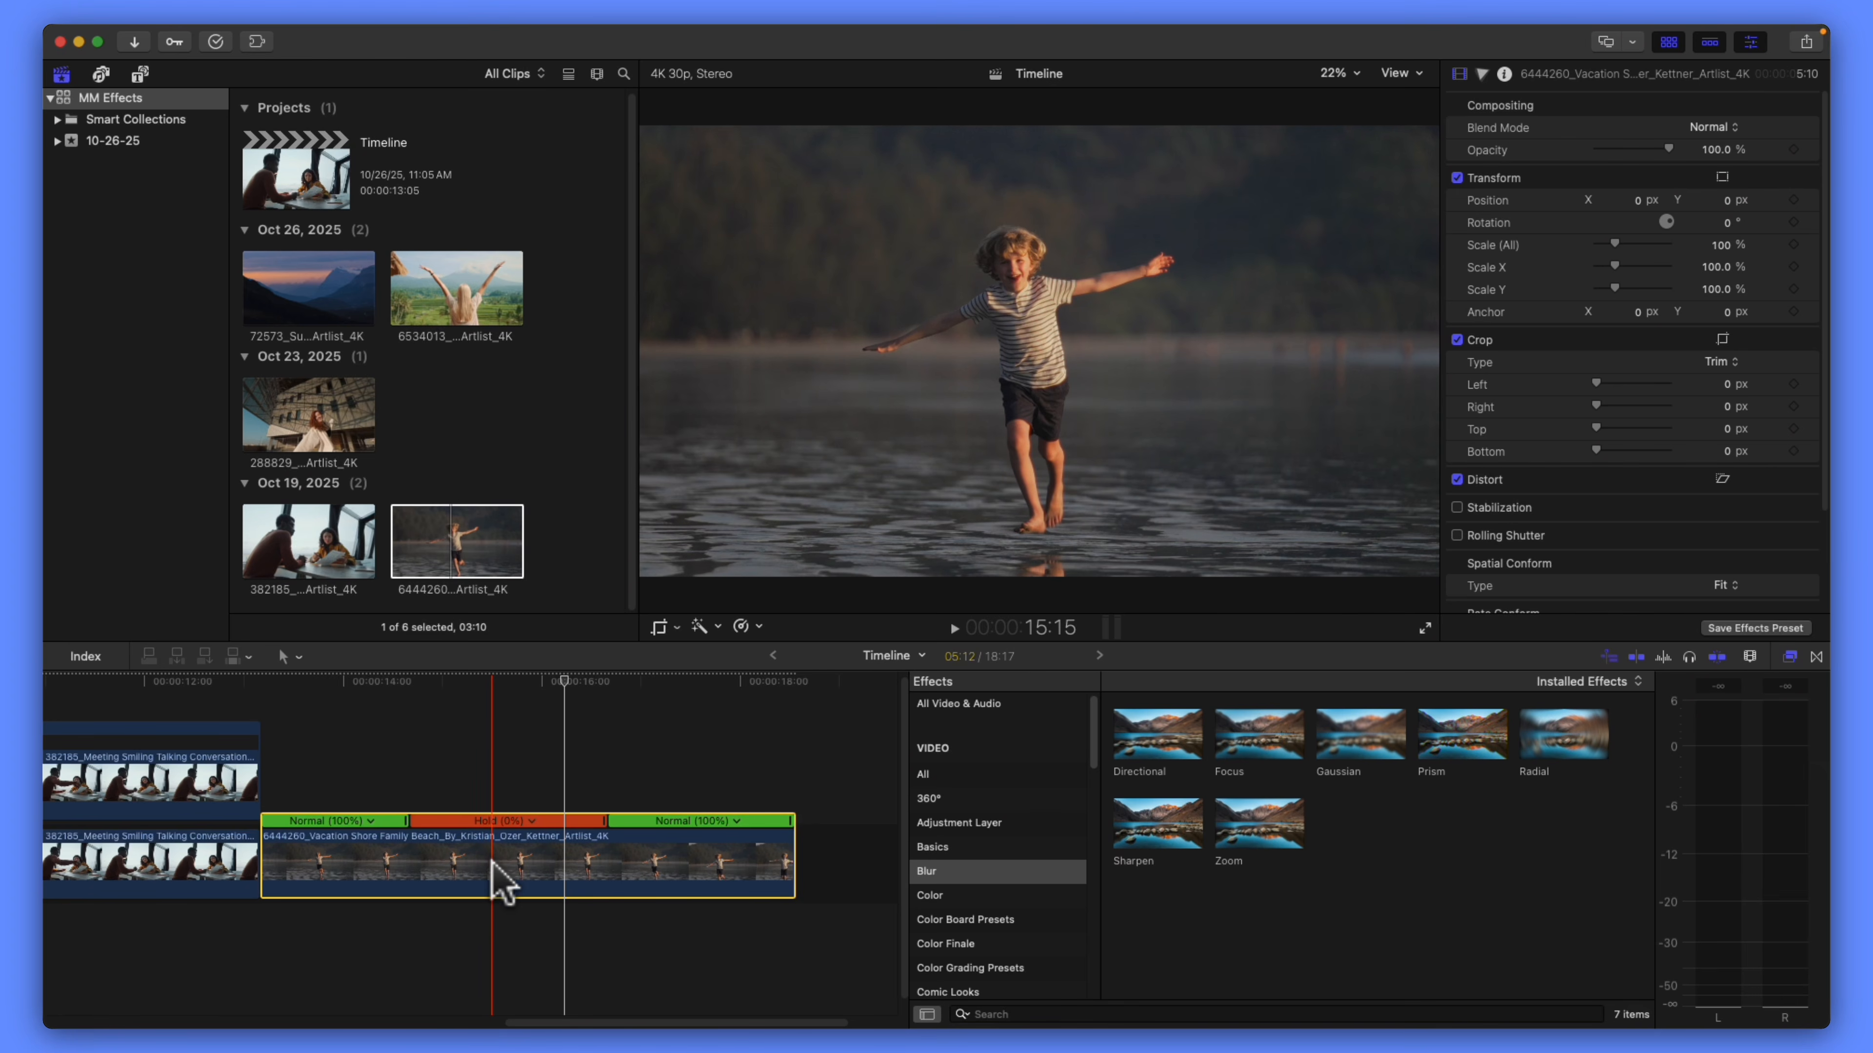
- Duplicate the beach clip directly above itself and add a Magnetic Mask to the copy at 15:01, inside the hold section
drag(494, 871, 503, 780)
click(381, 681)
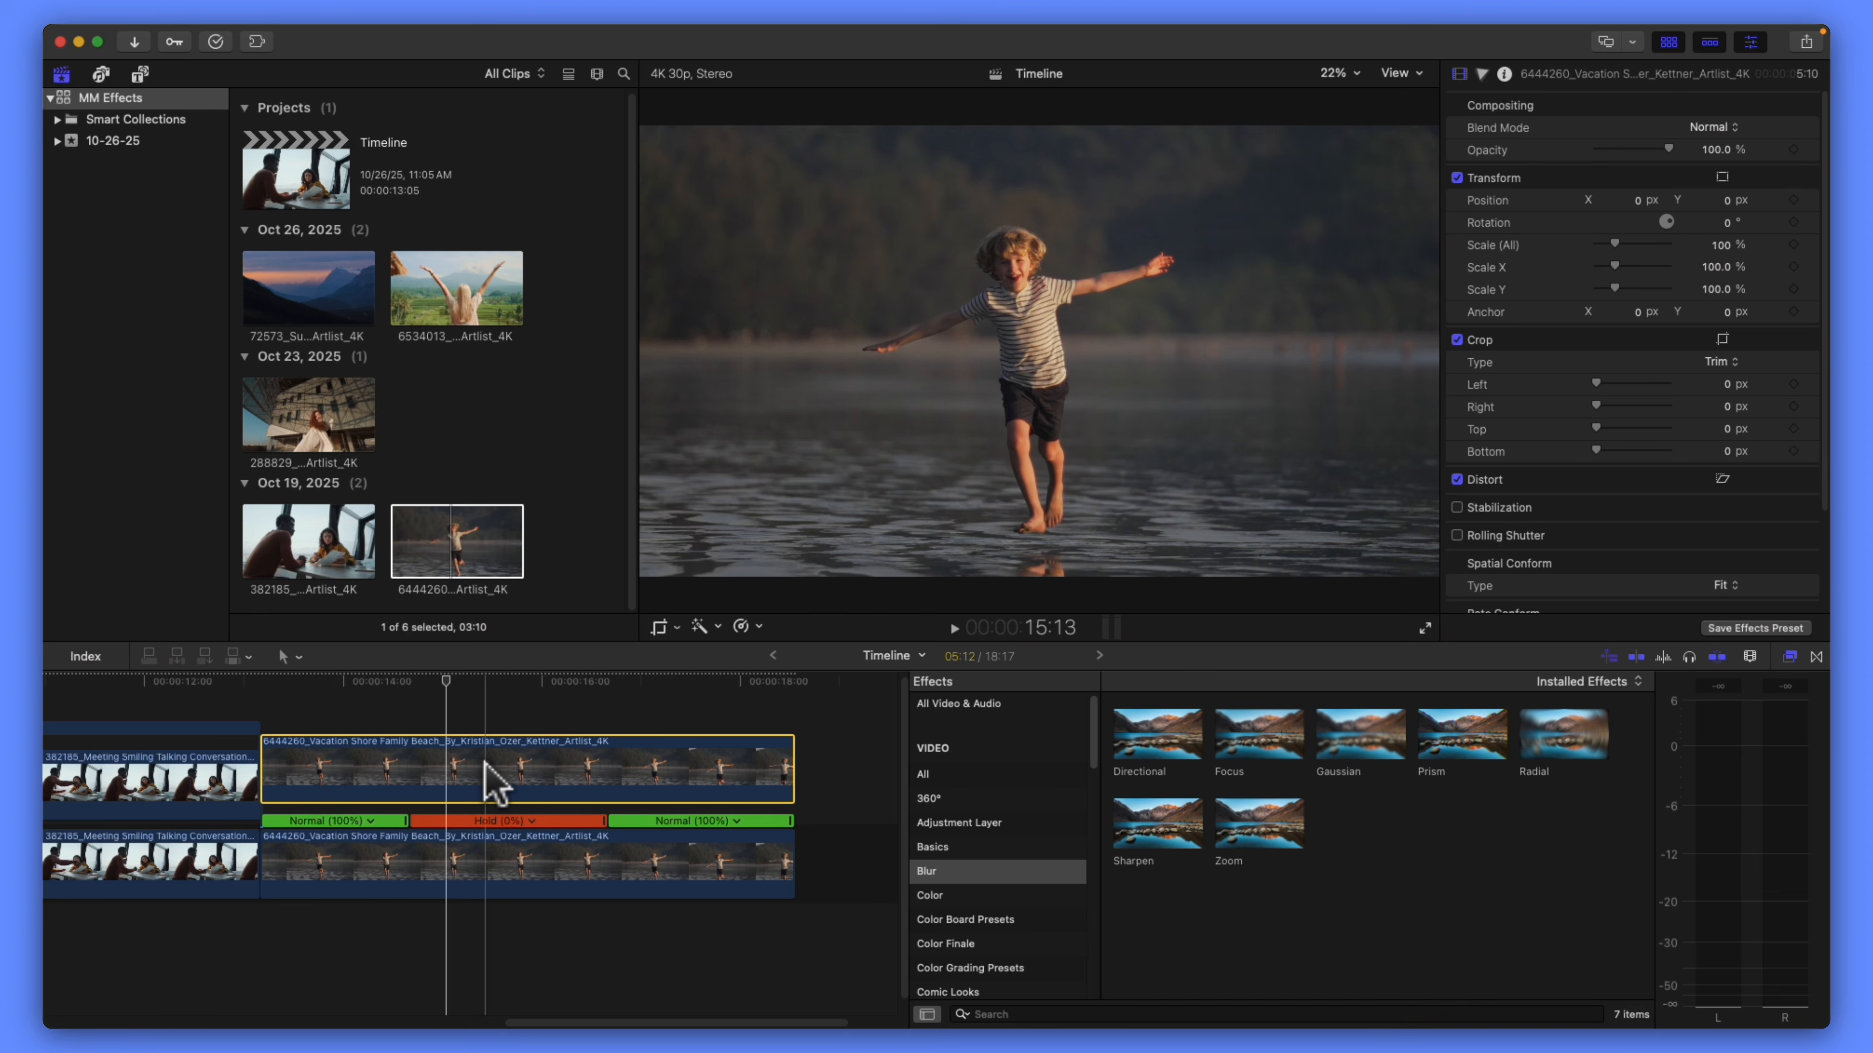
key(ctrl+super+m)
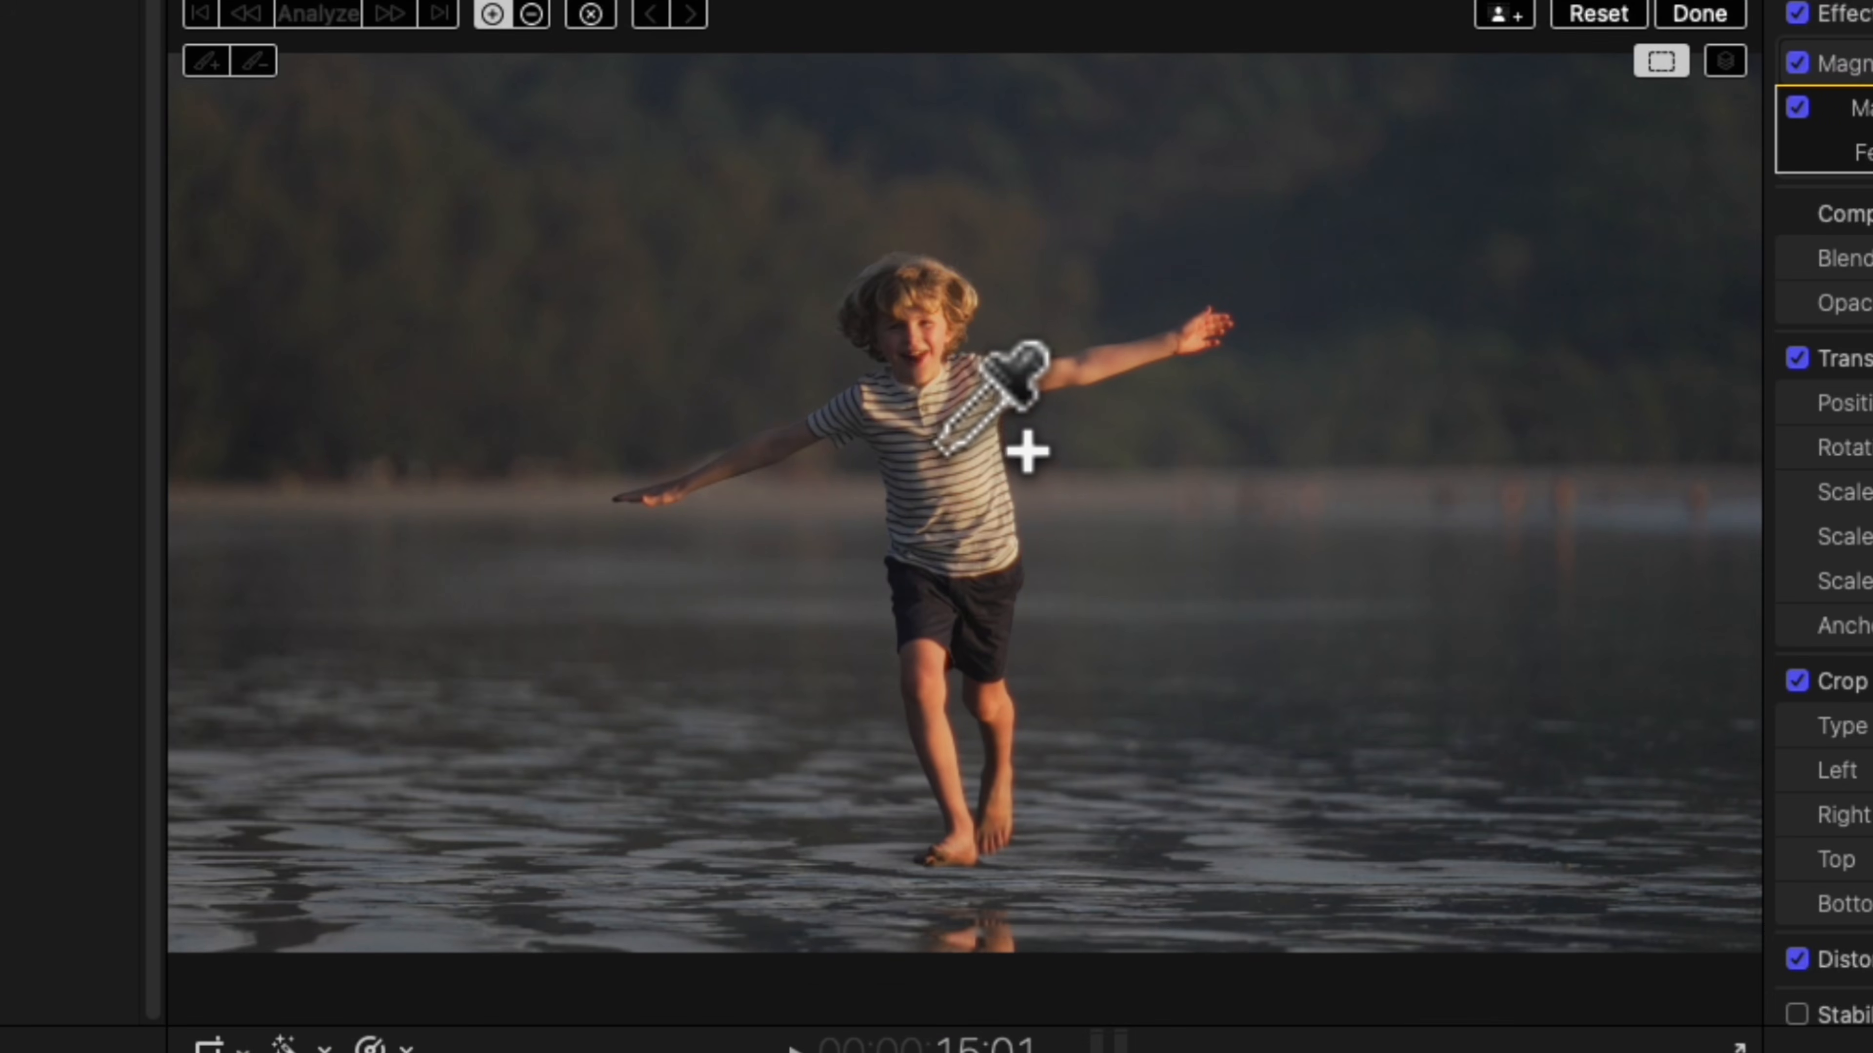
- Add mask points on the boy's torso, arms, legs and feet, and exclude the gap between his legs
click(940, 443)
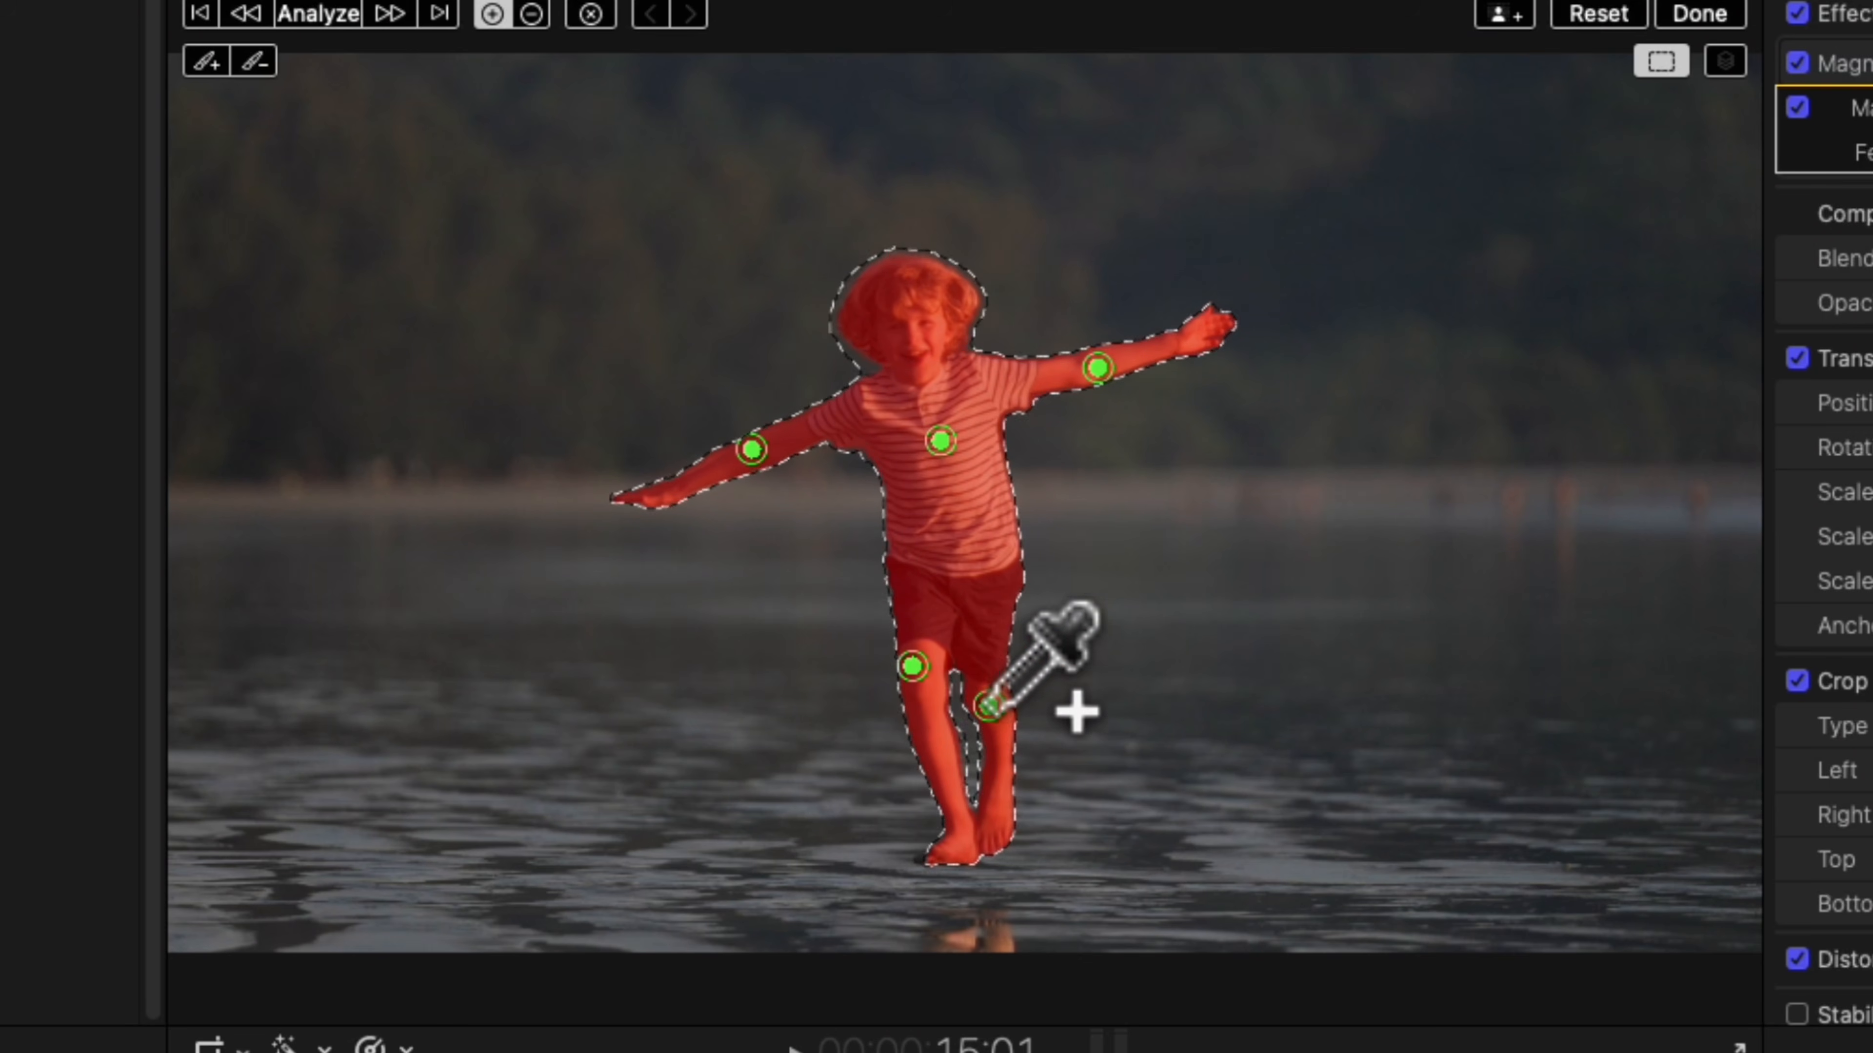
click(988, 706)
click(999, 832)
click(951, 840)
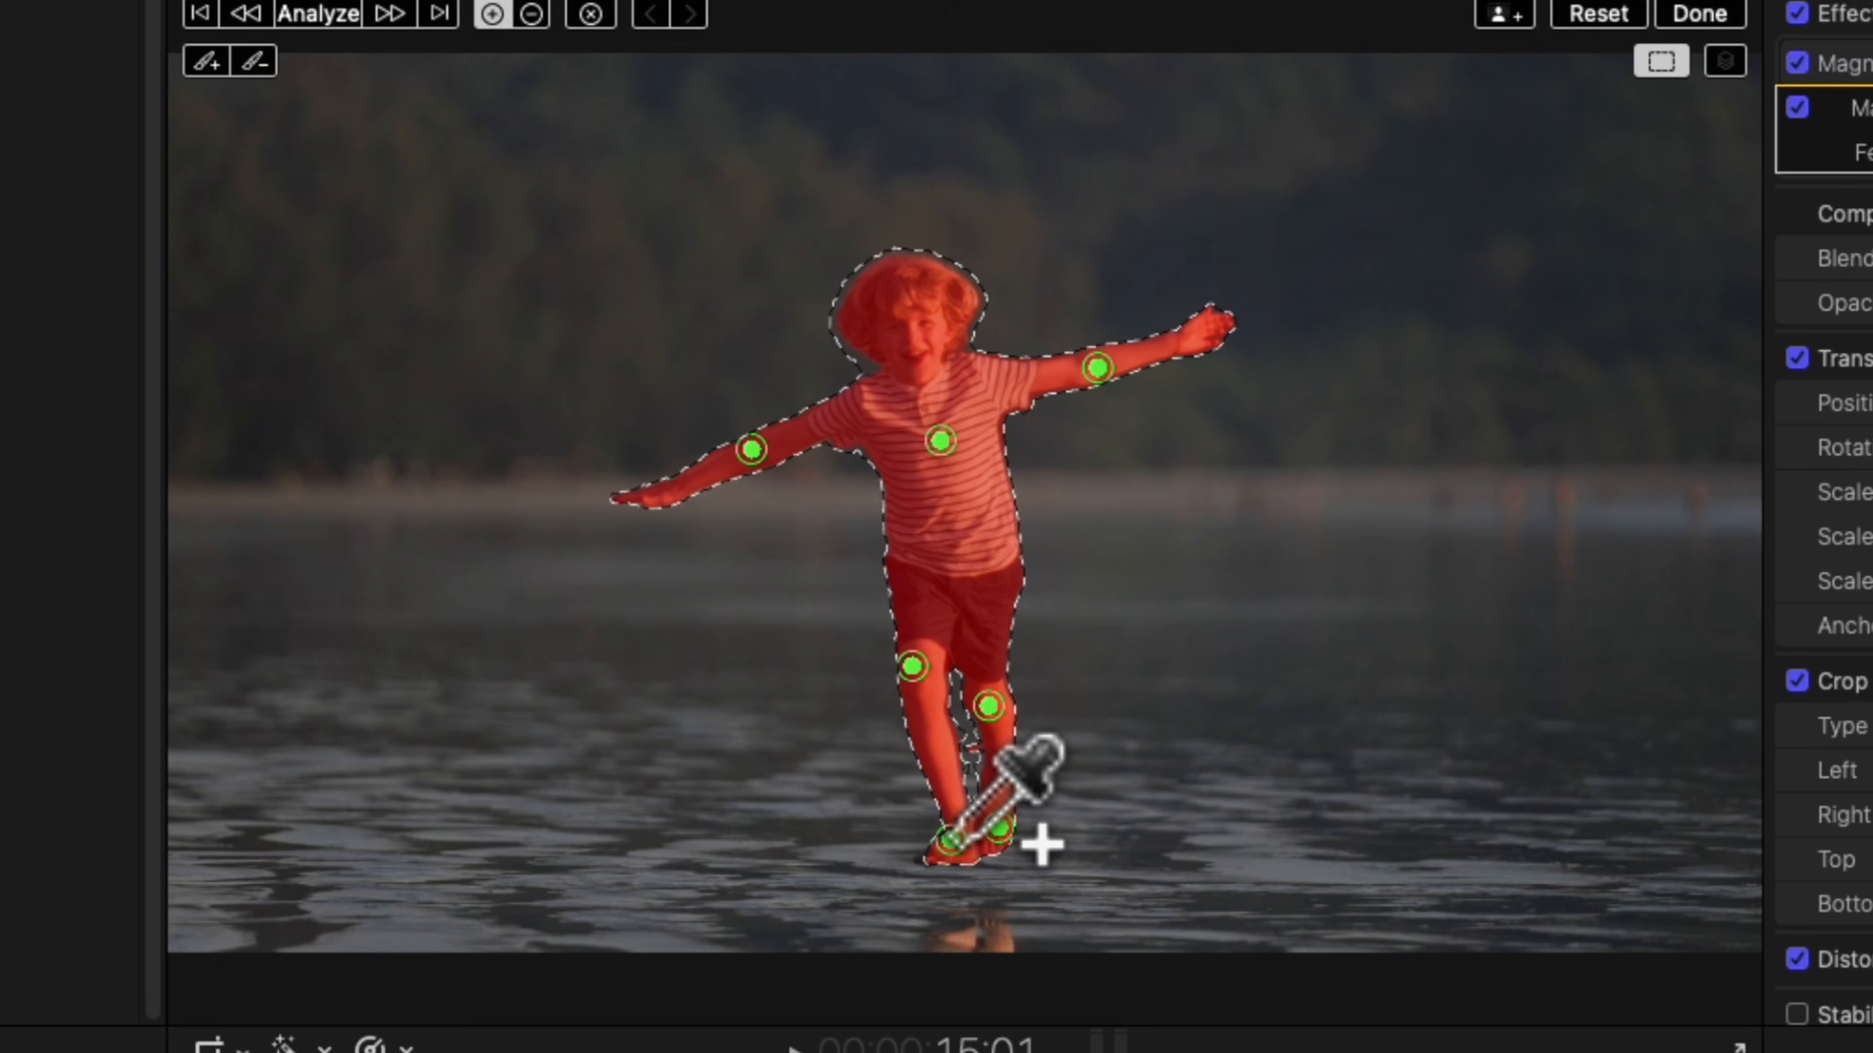
key(alt)
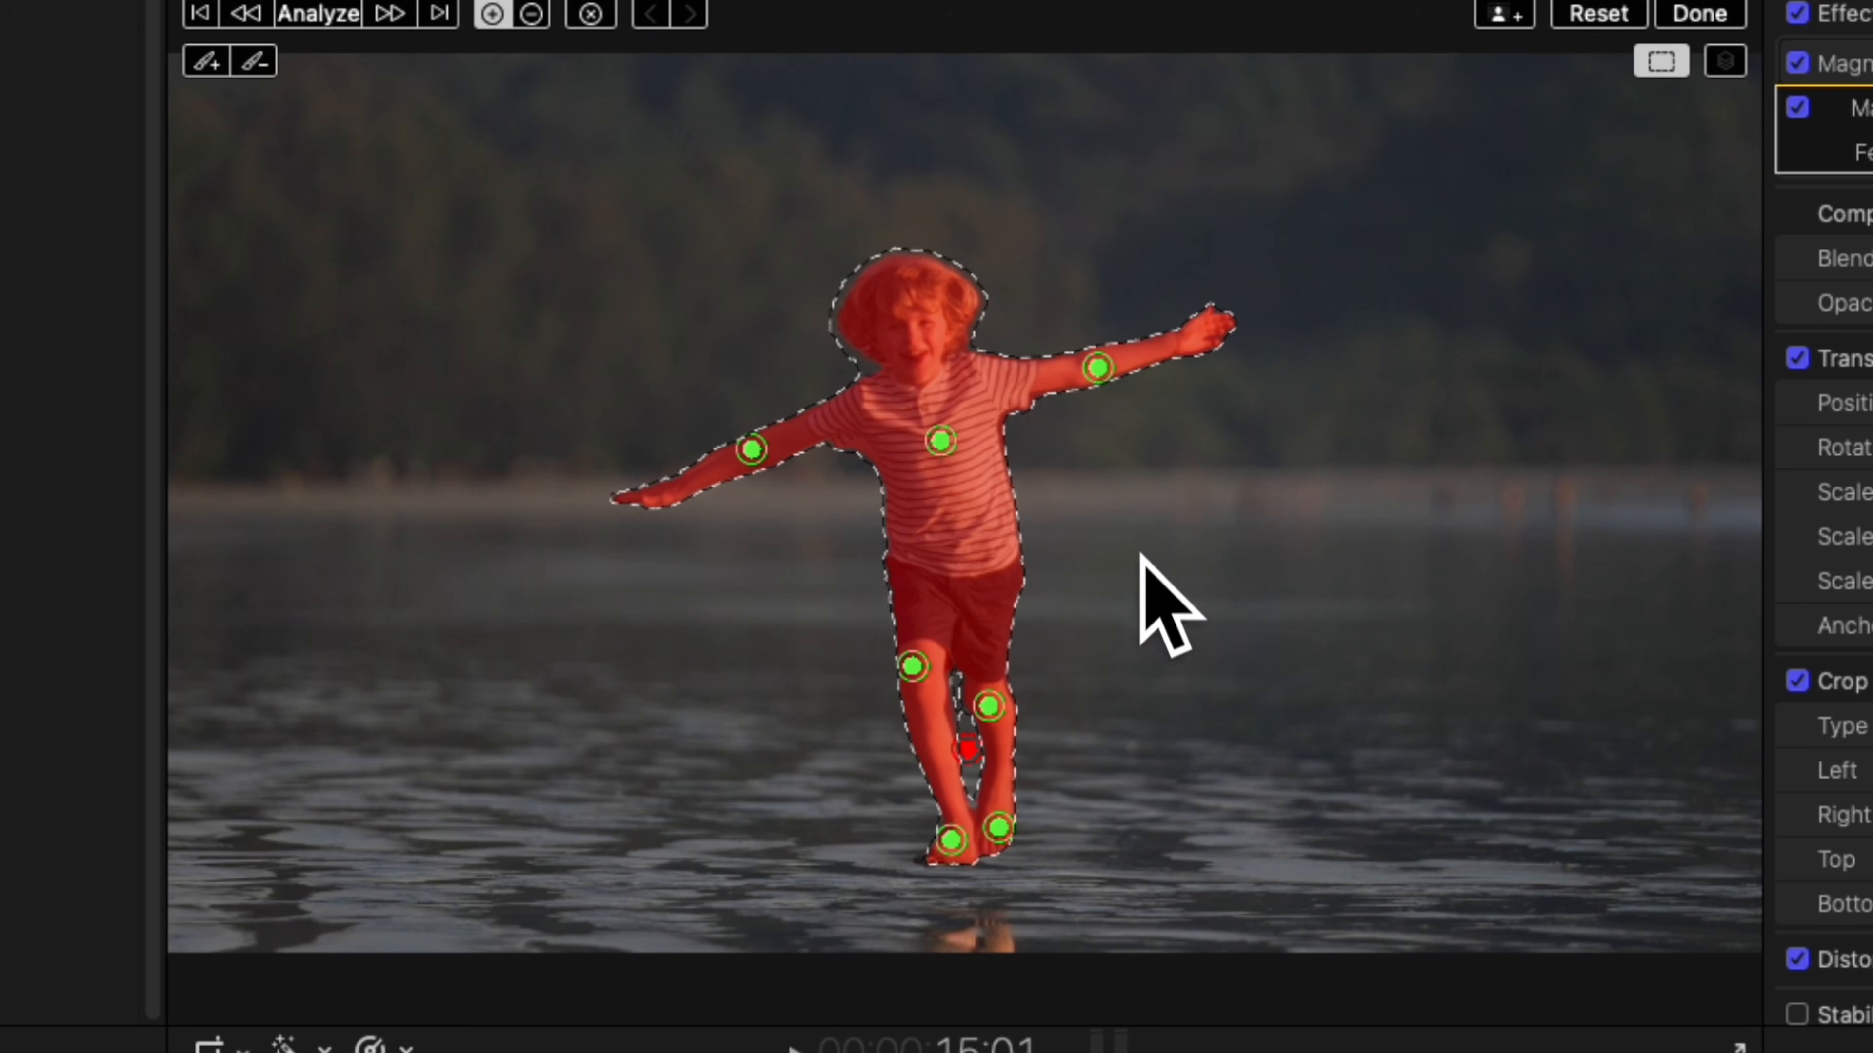
- Place exclusion points in the background all around the boy, then analyze the Magnetic Mask across the clip
key(alt)
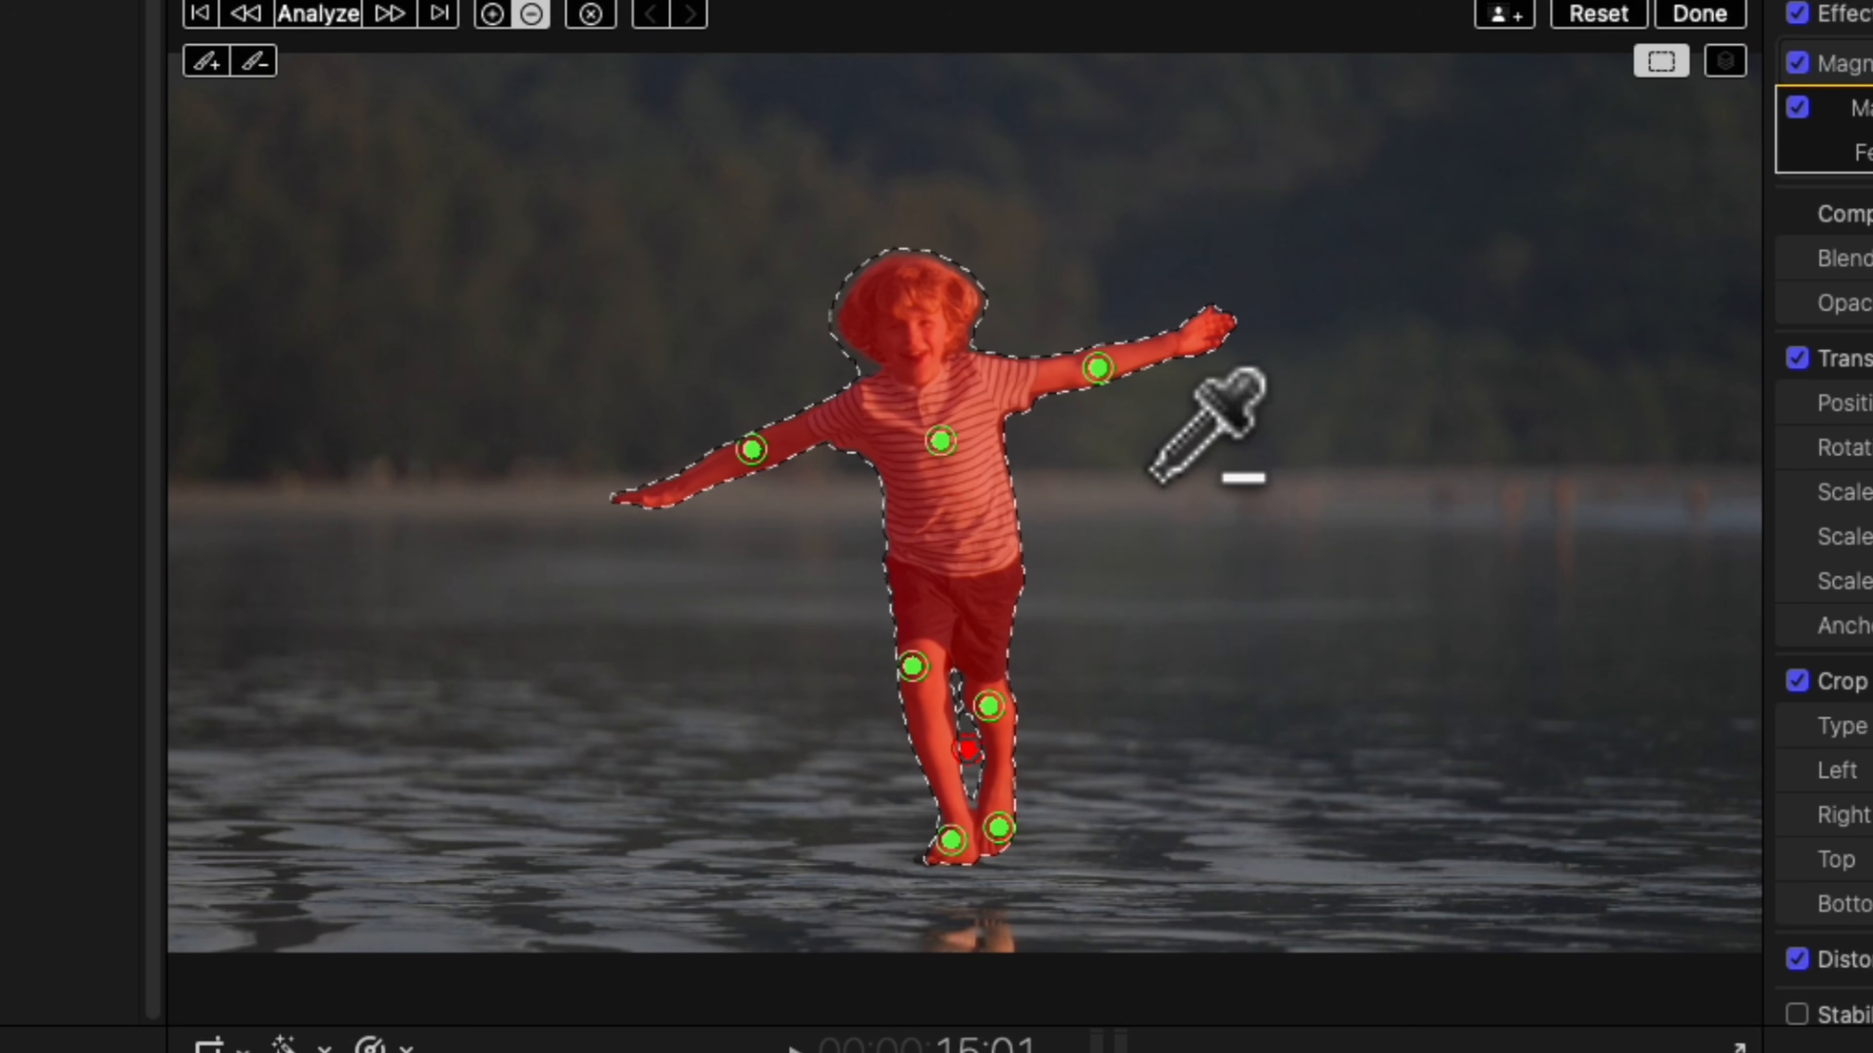
click(1168, 458)
click(1106, 233)
click(849, 172)
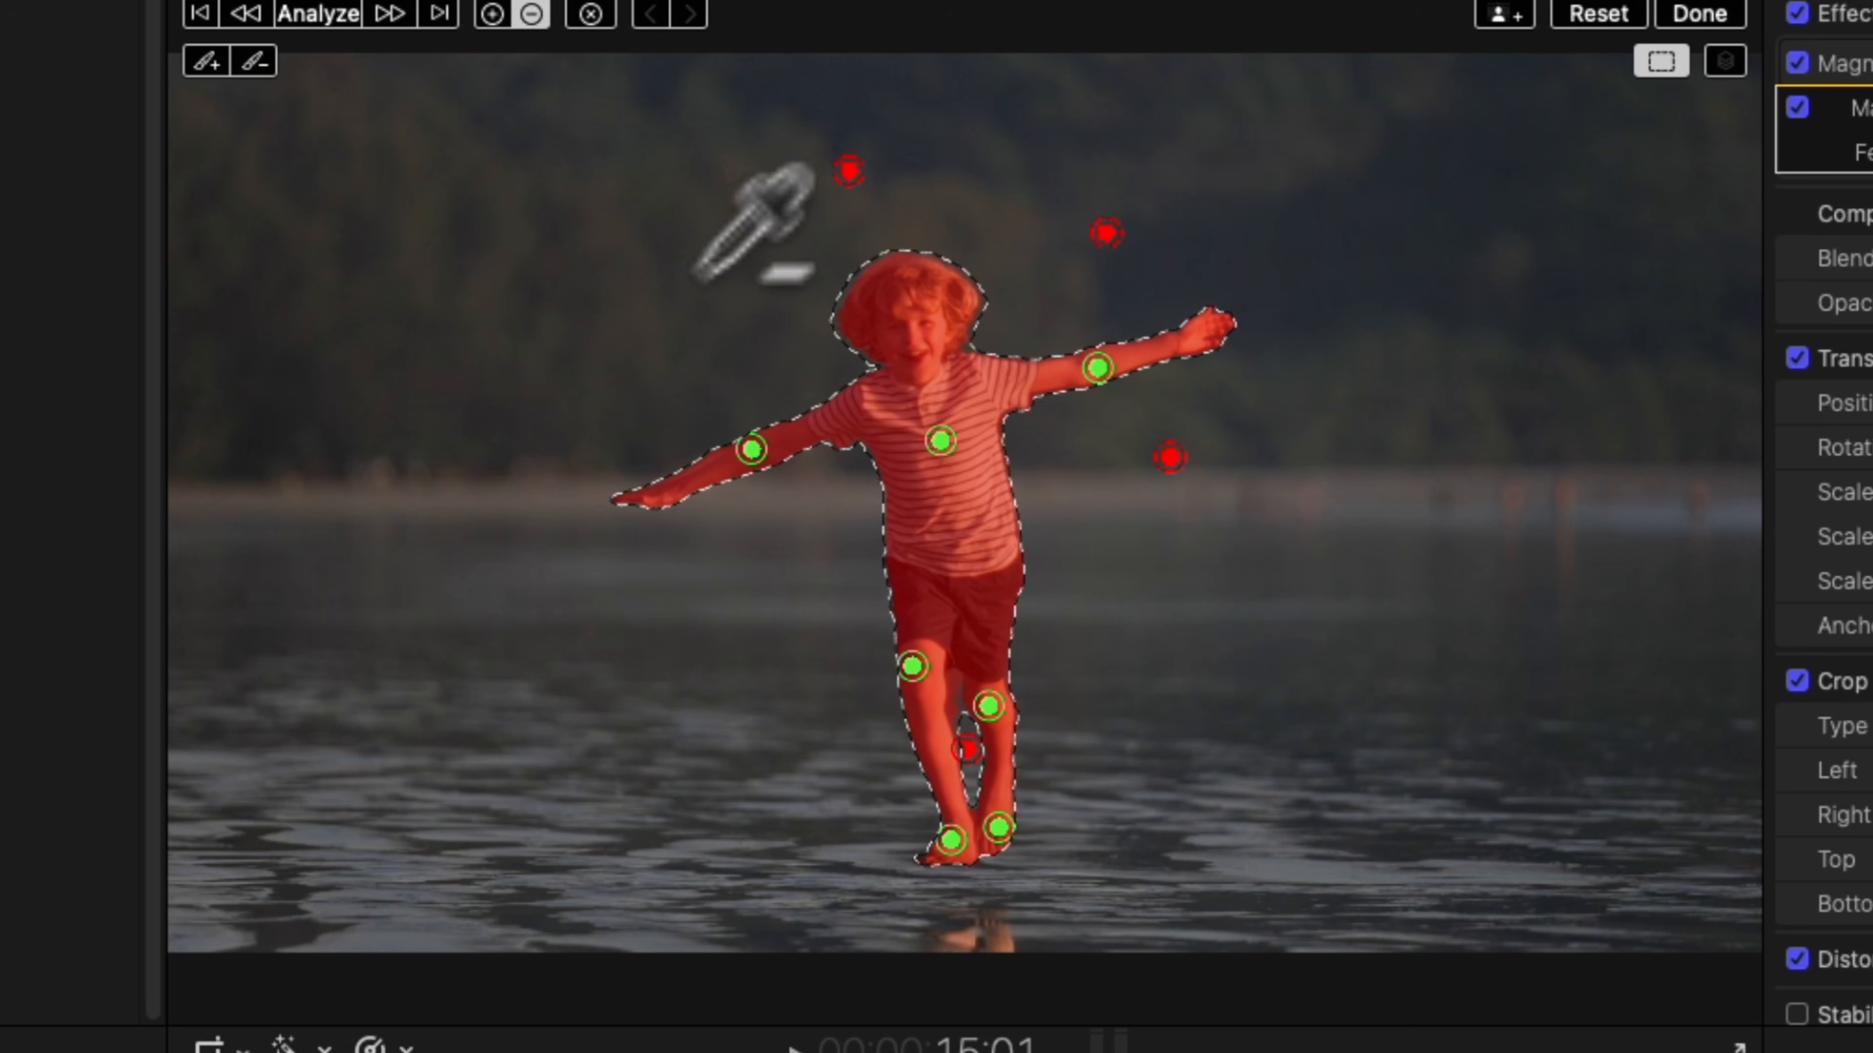
click(632, 320)
click(663, 632)
click(791, 842)
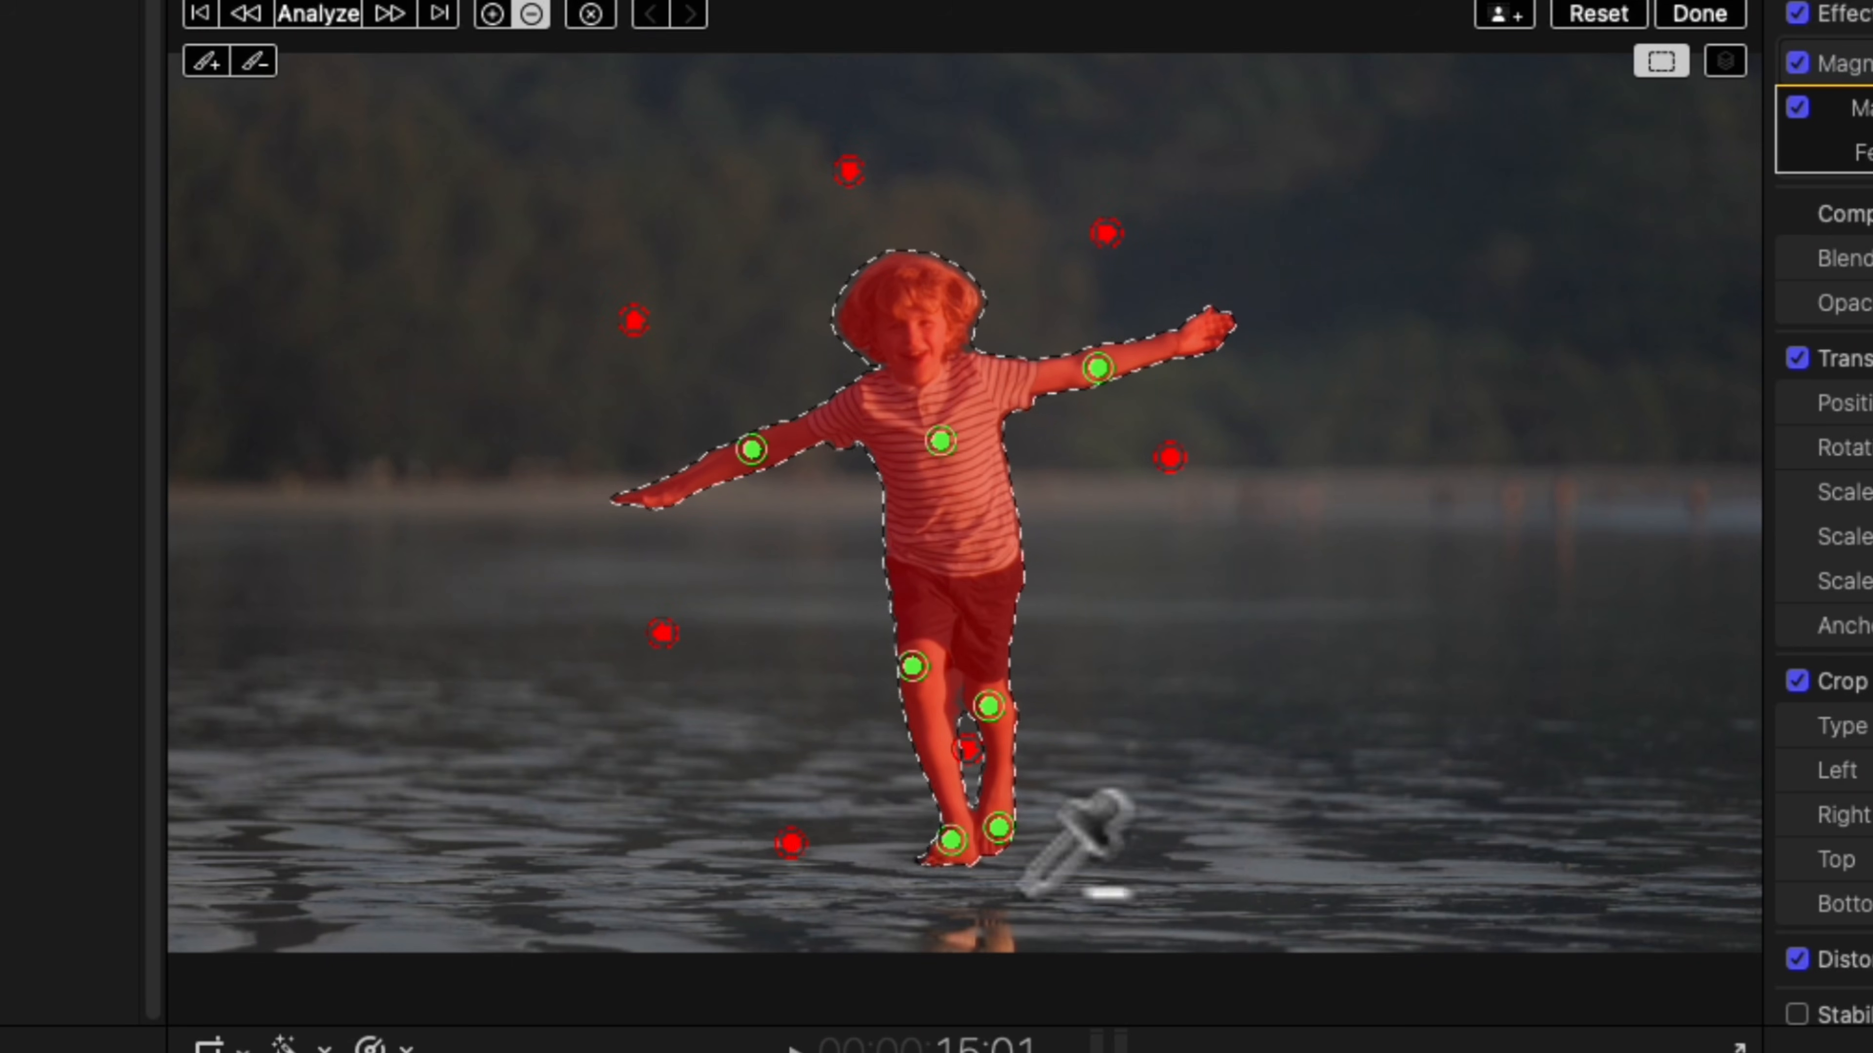
click(1070, 901)
click(1190, 607)
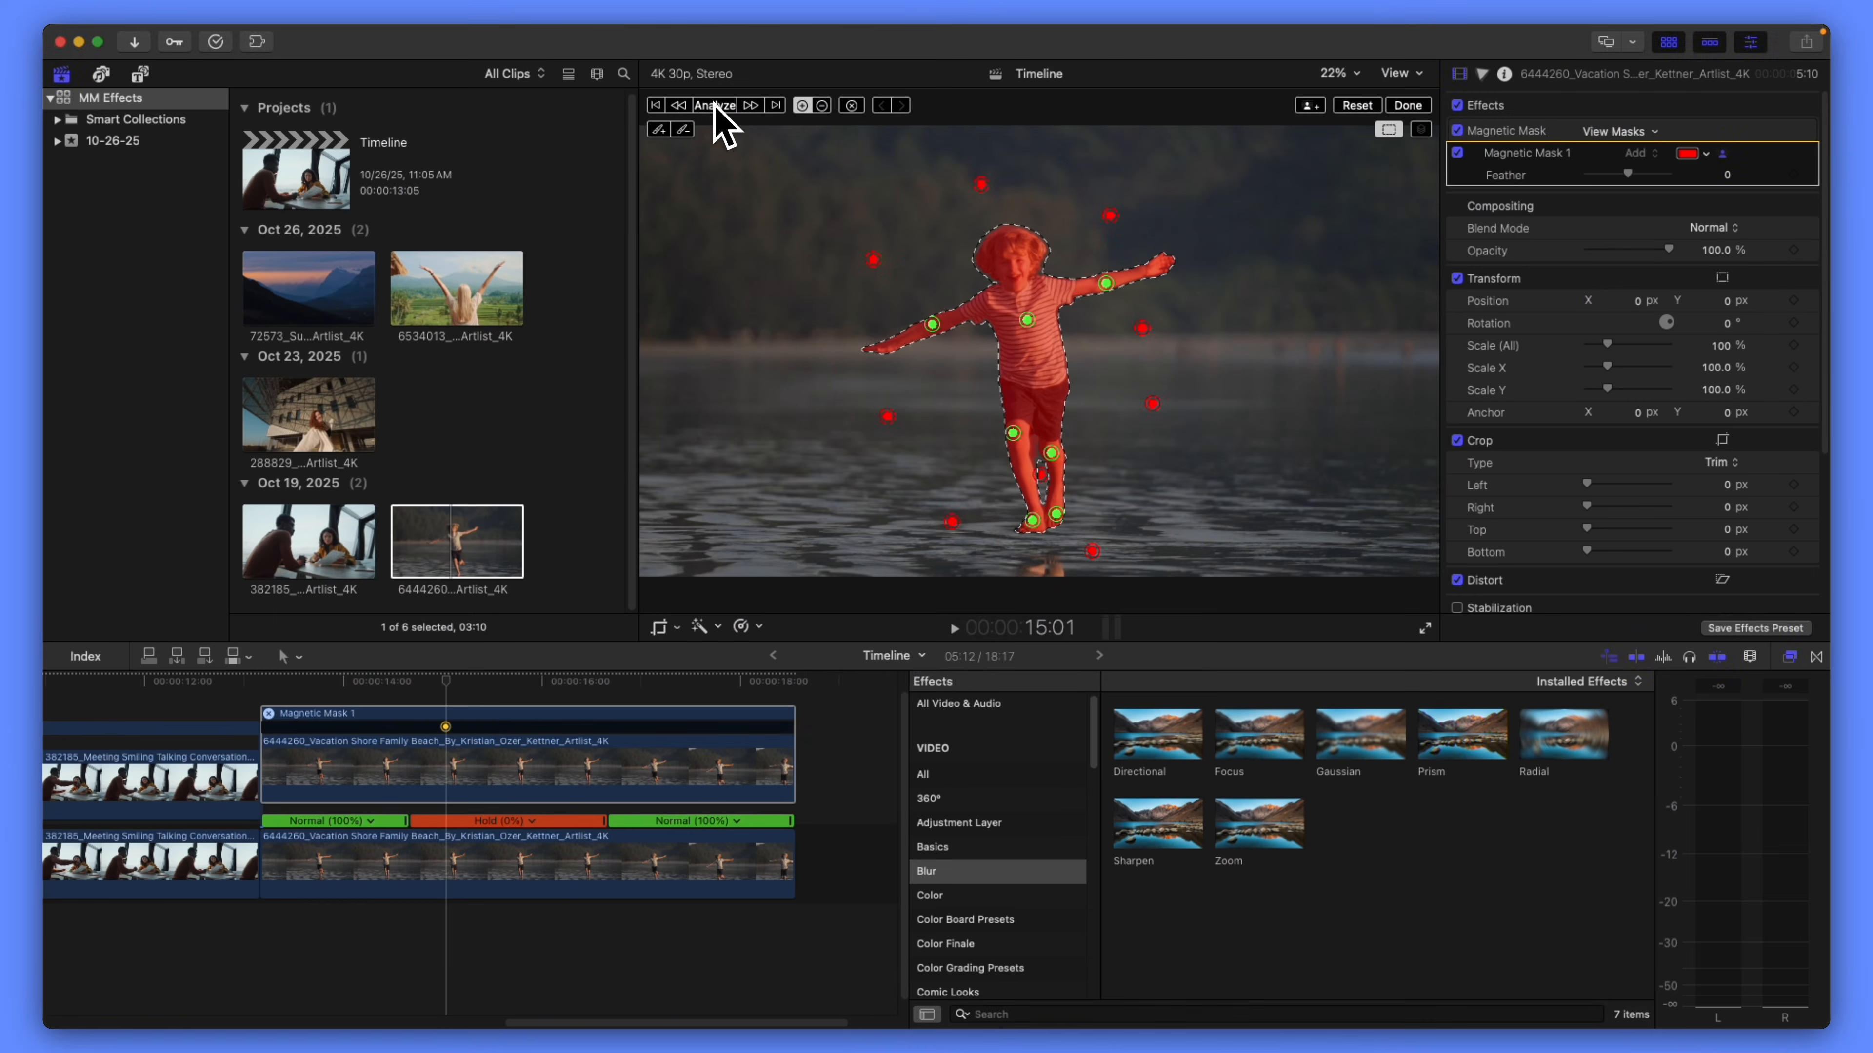
click(319, 13)
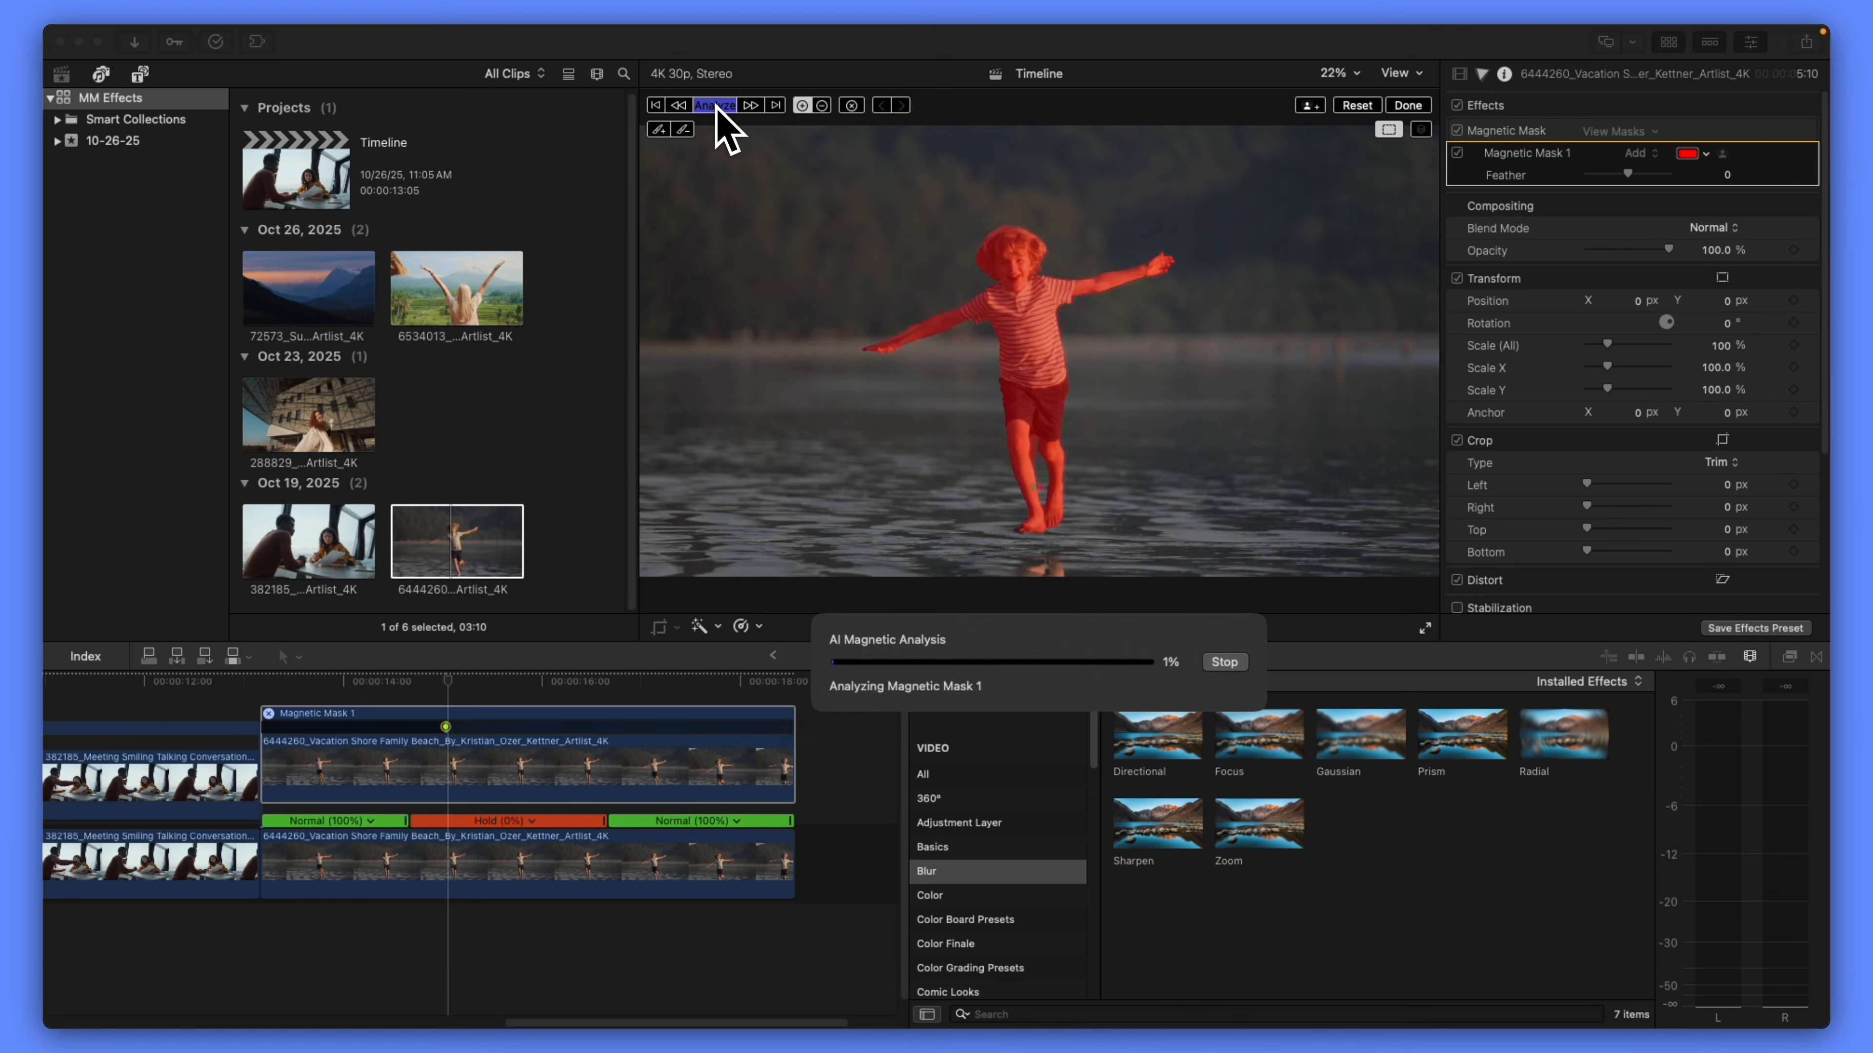
drag(272, 677, 521, 678)
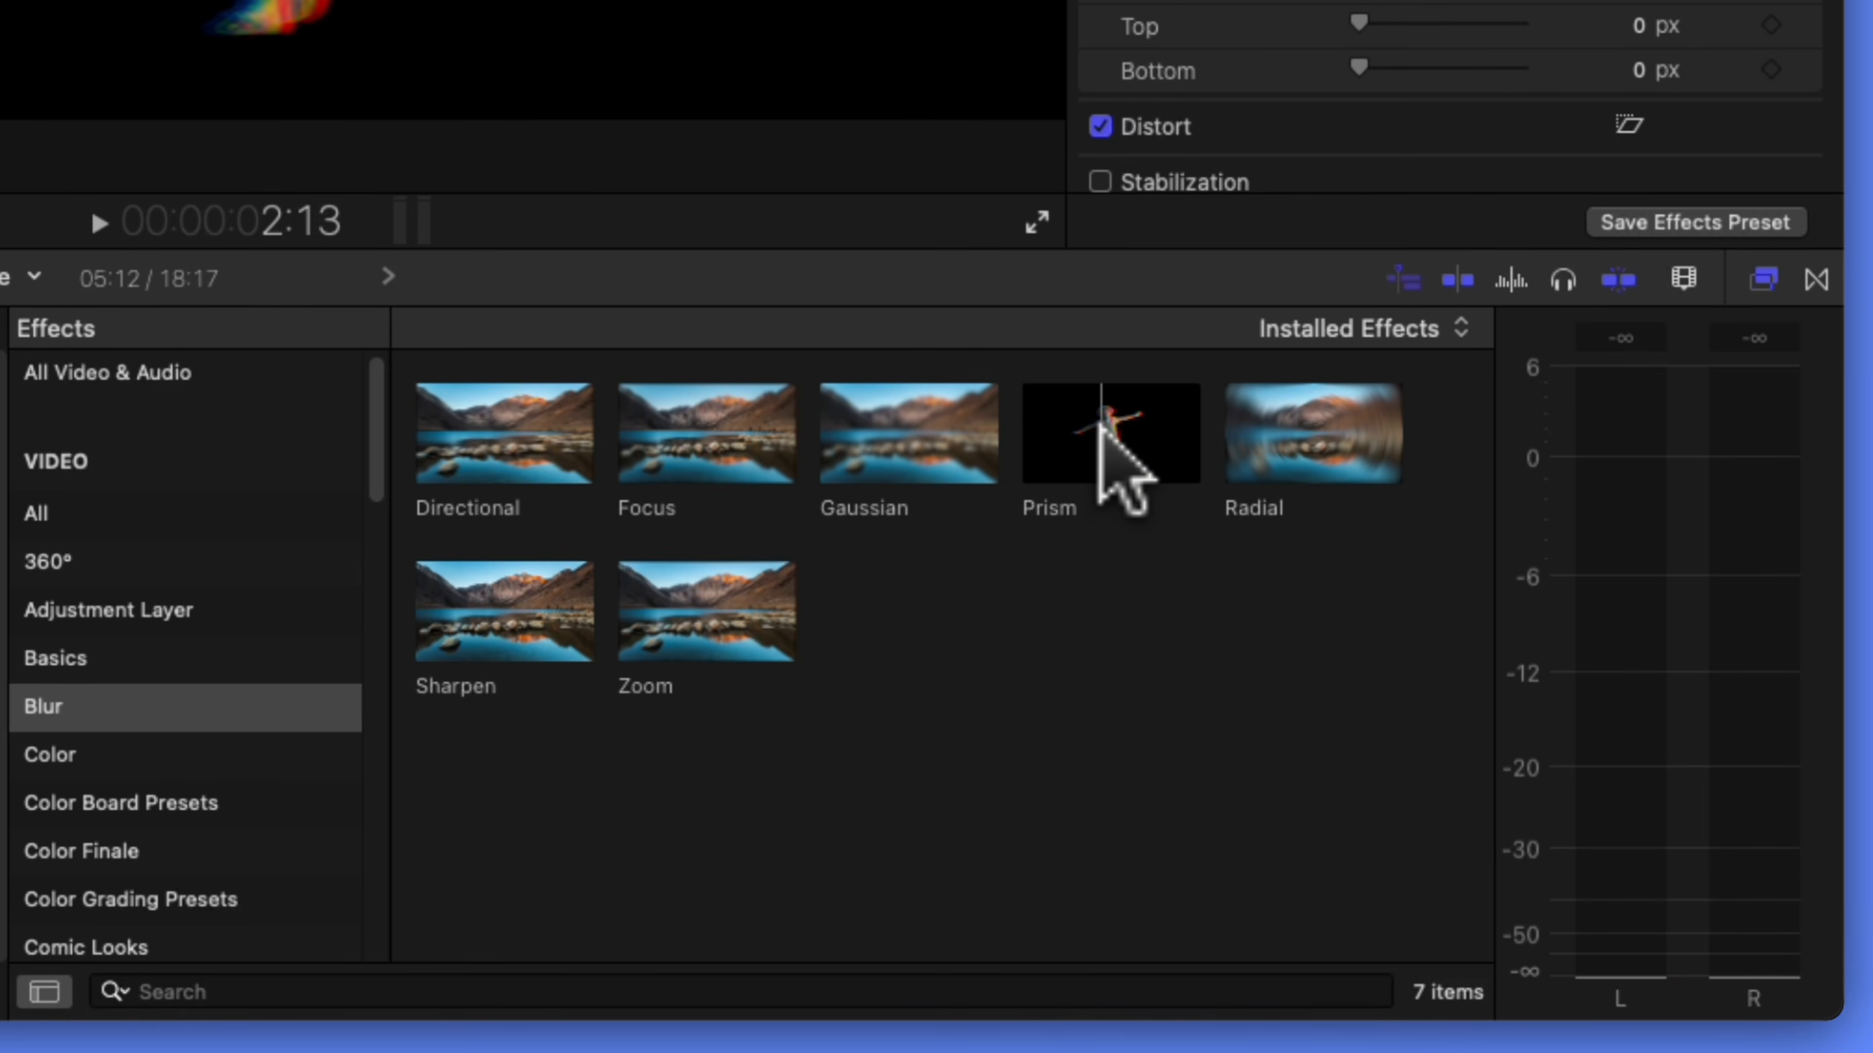
- Apply the Prism blur effect to the masked upper beach clip and scrub from 13:10 to 14:29 to review it
drag(1129, 480, 54, 428)
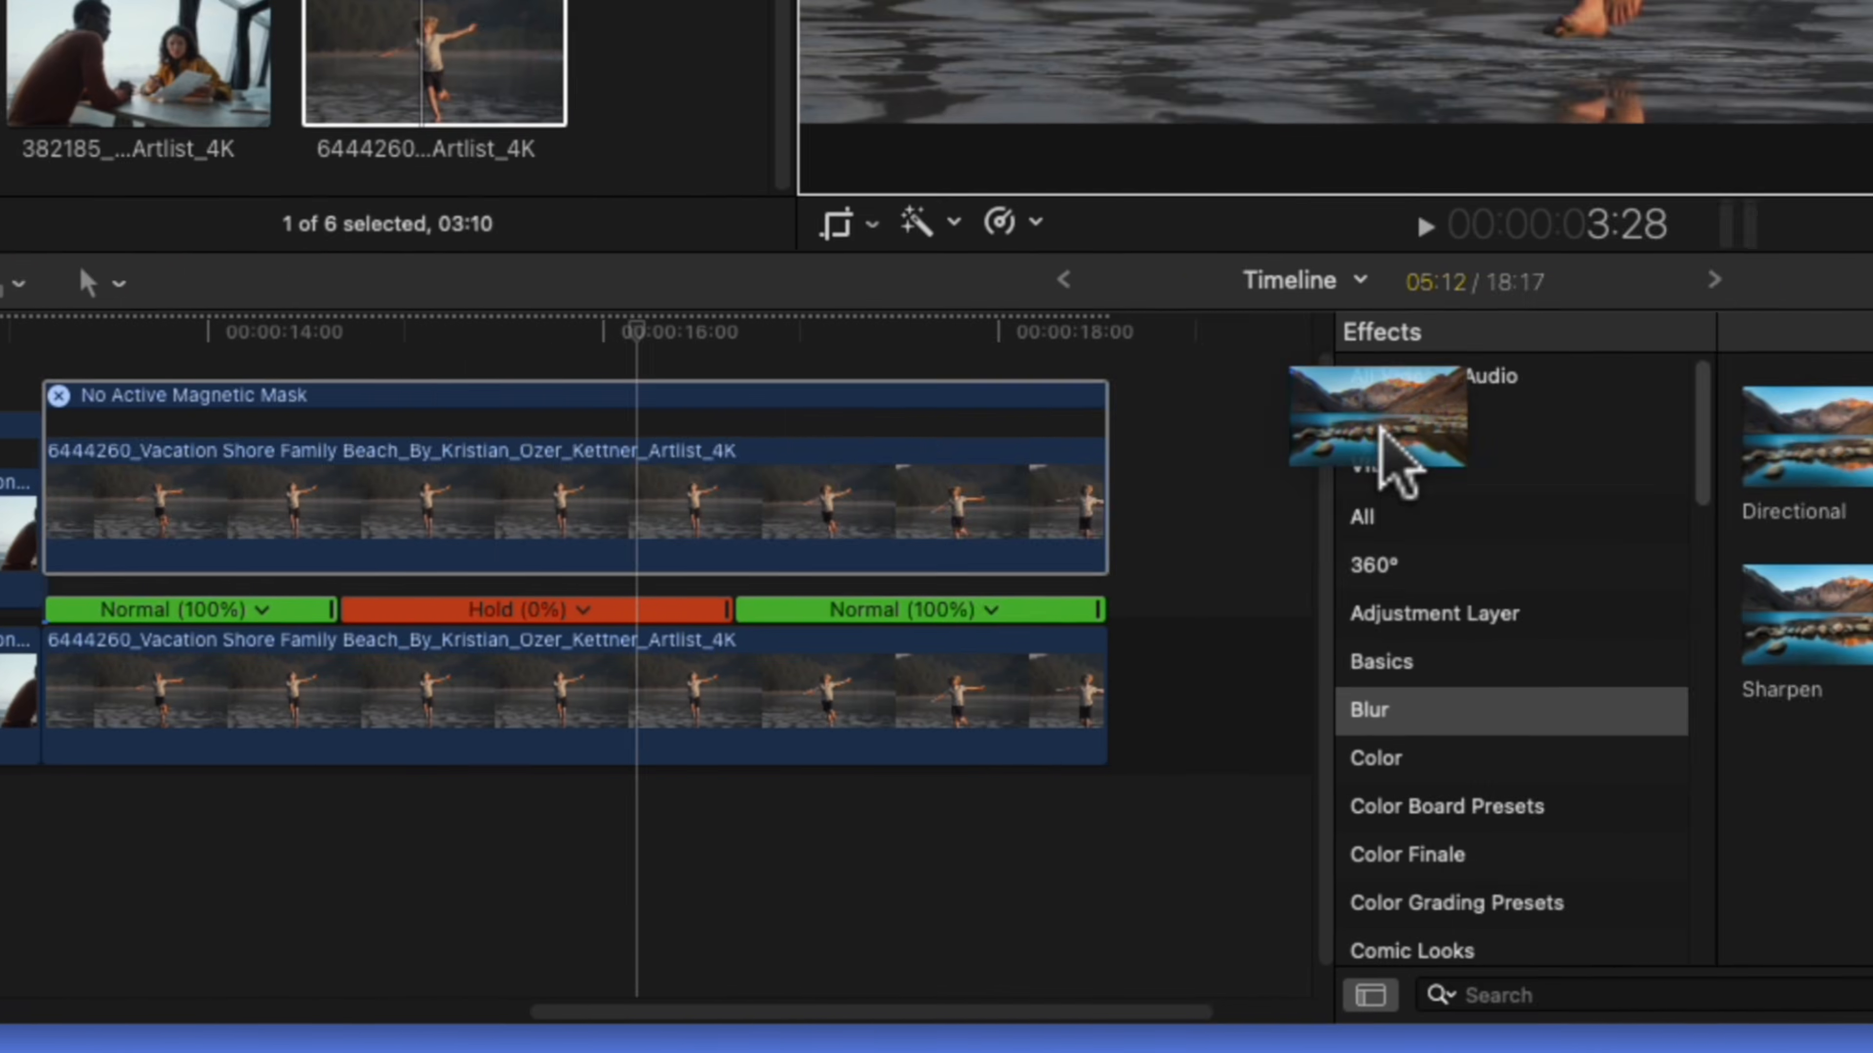
drag(1382, 431, 588, 536)
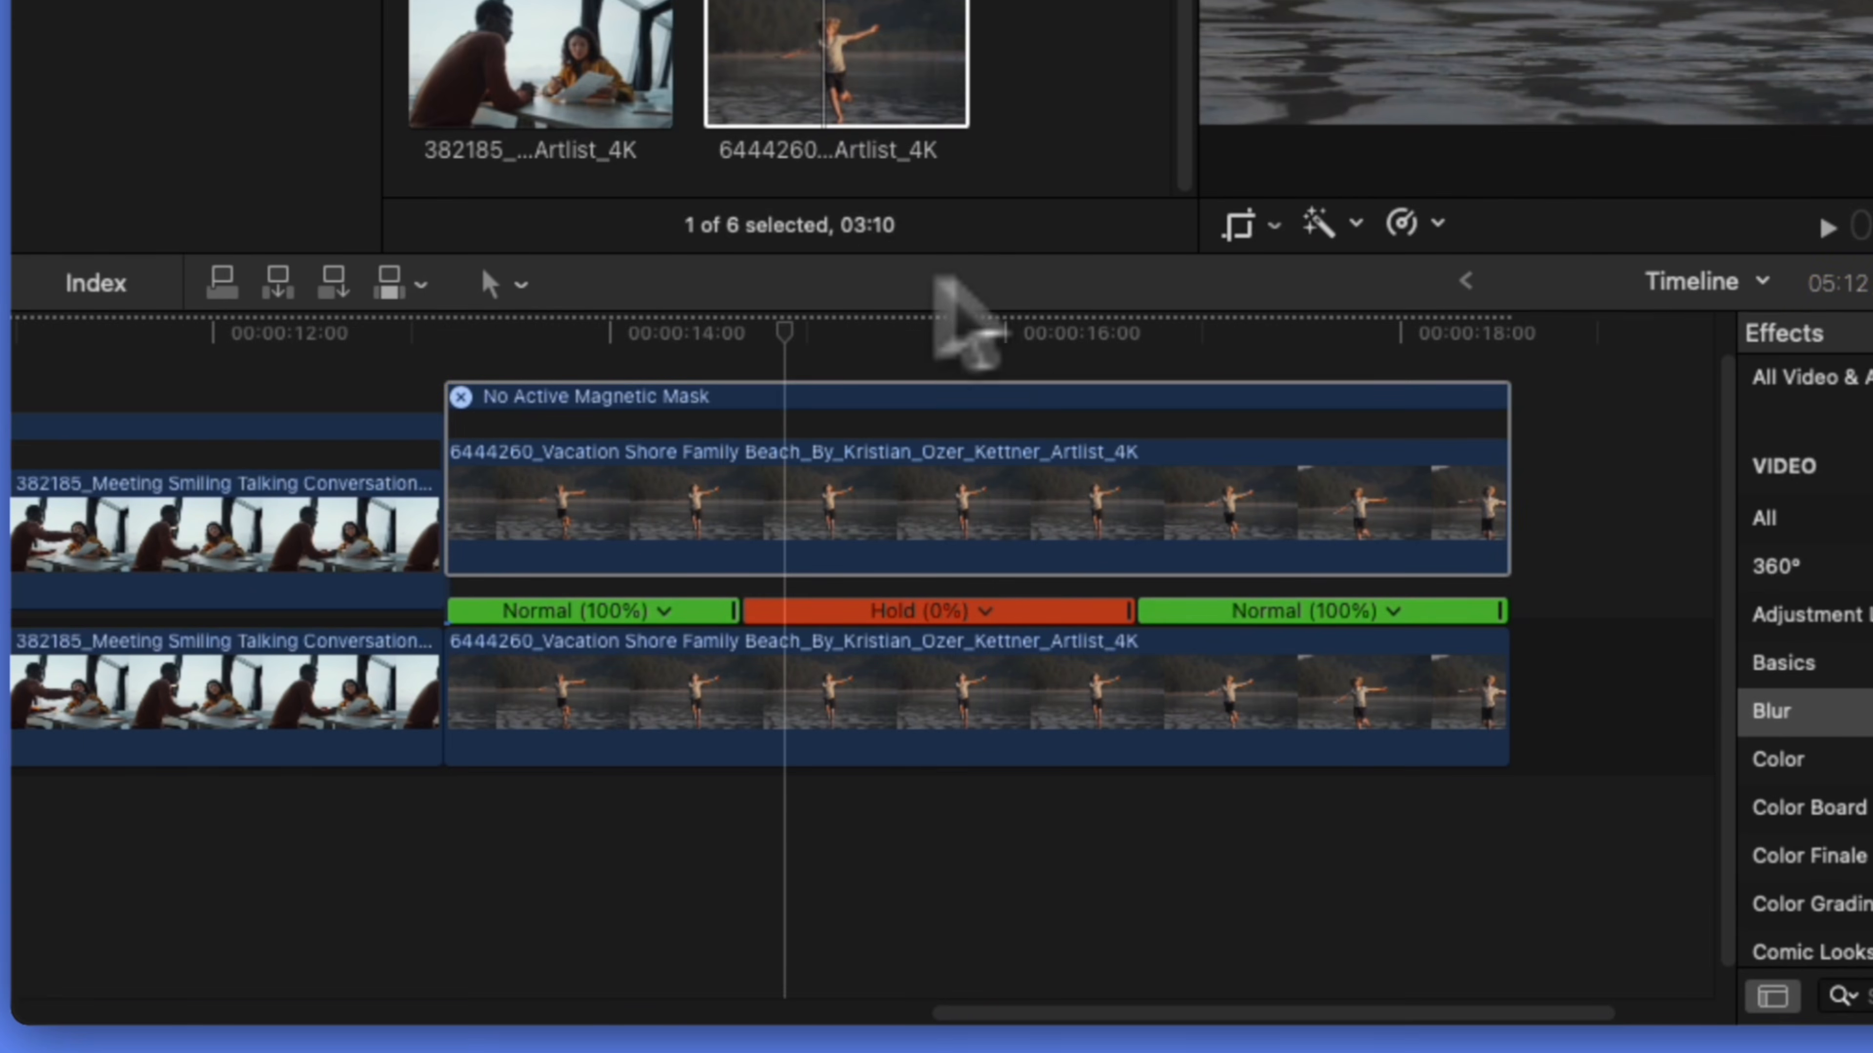
drag(786, 333, 480, 325)
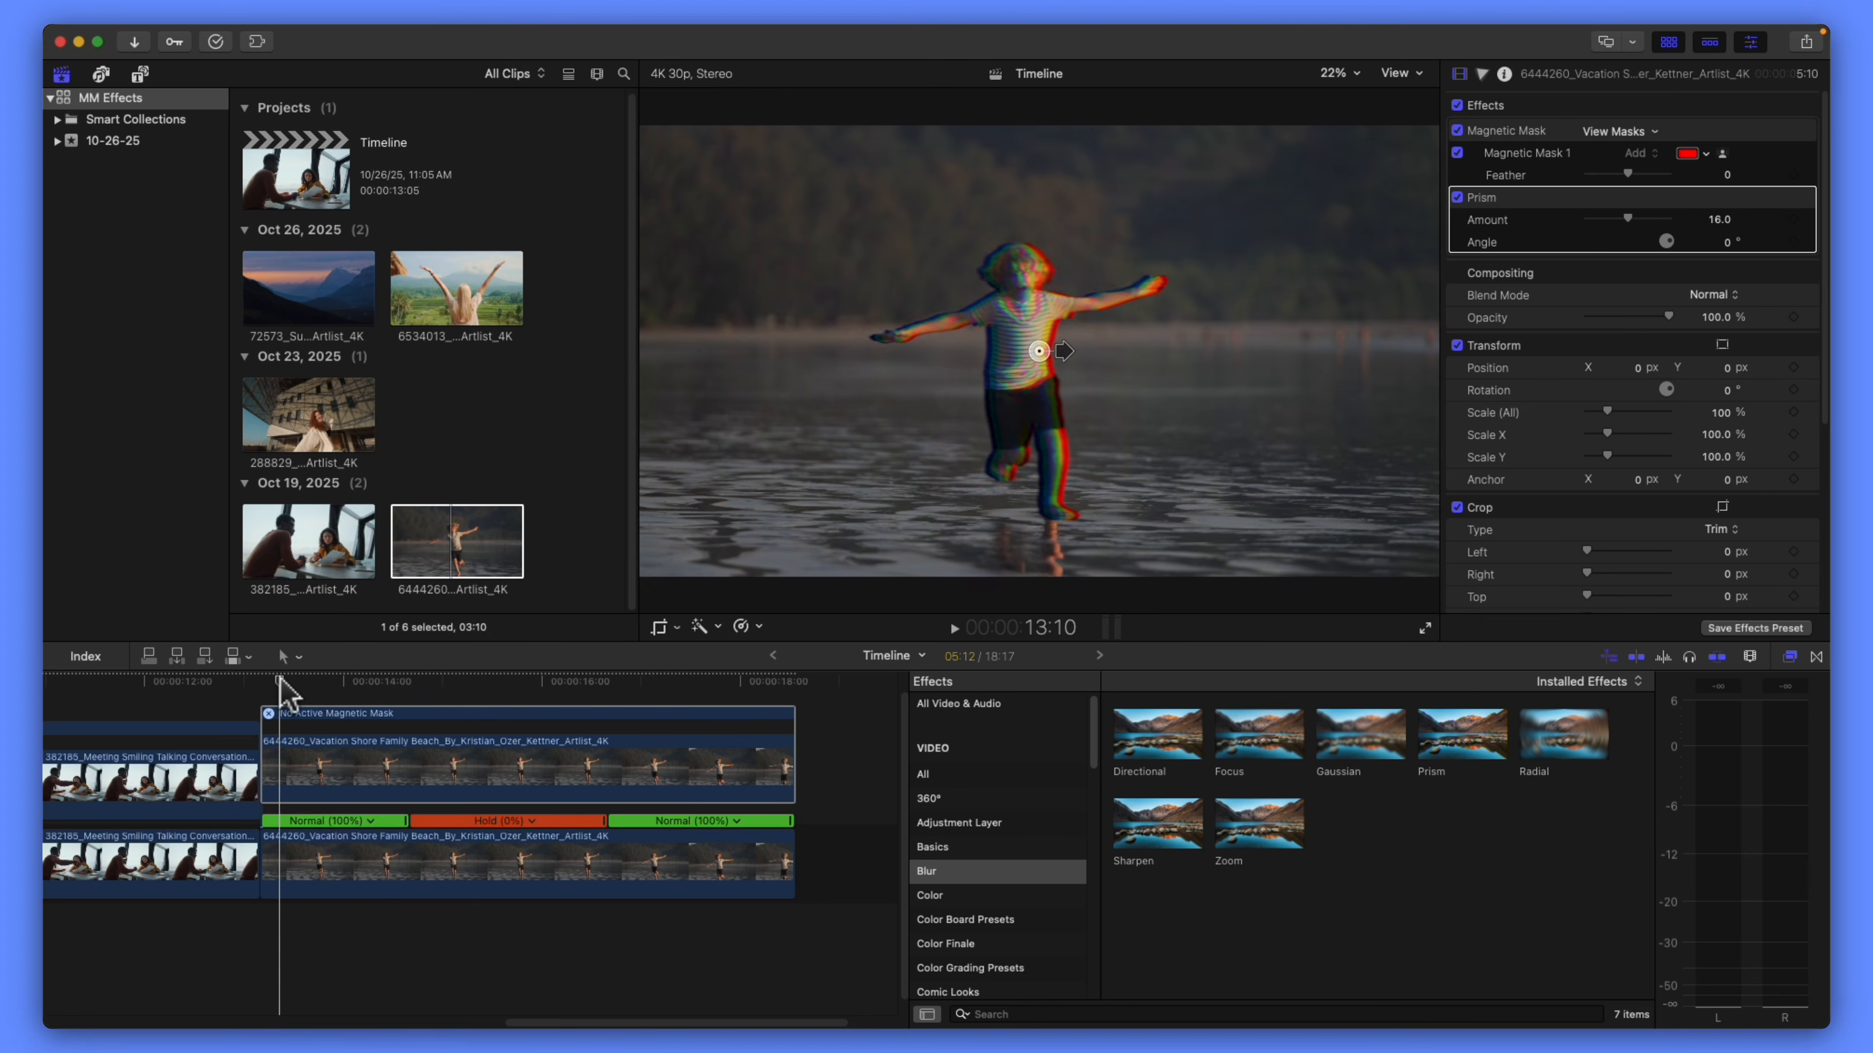
drag(280, 679, 441, 672)
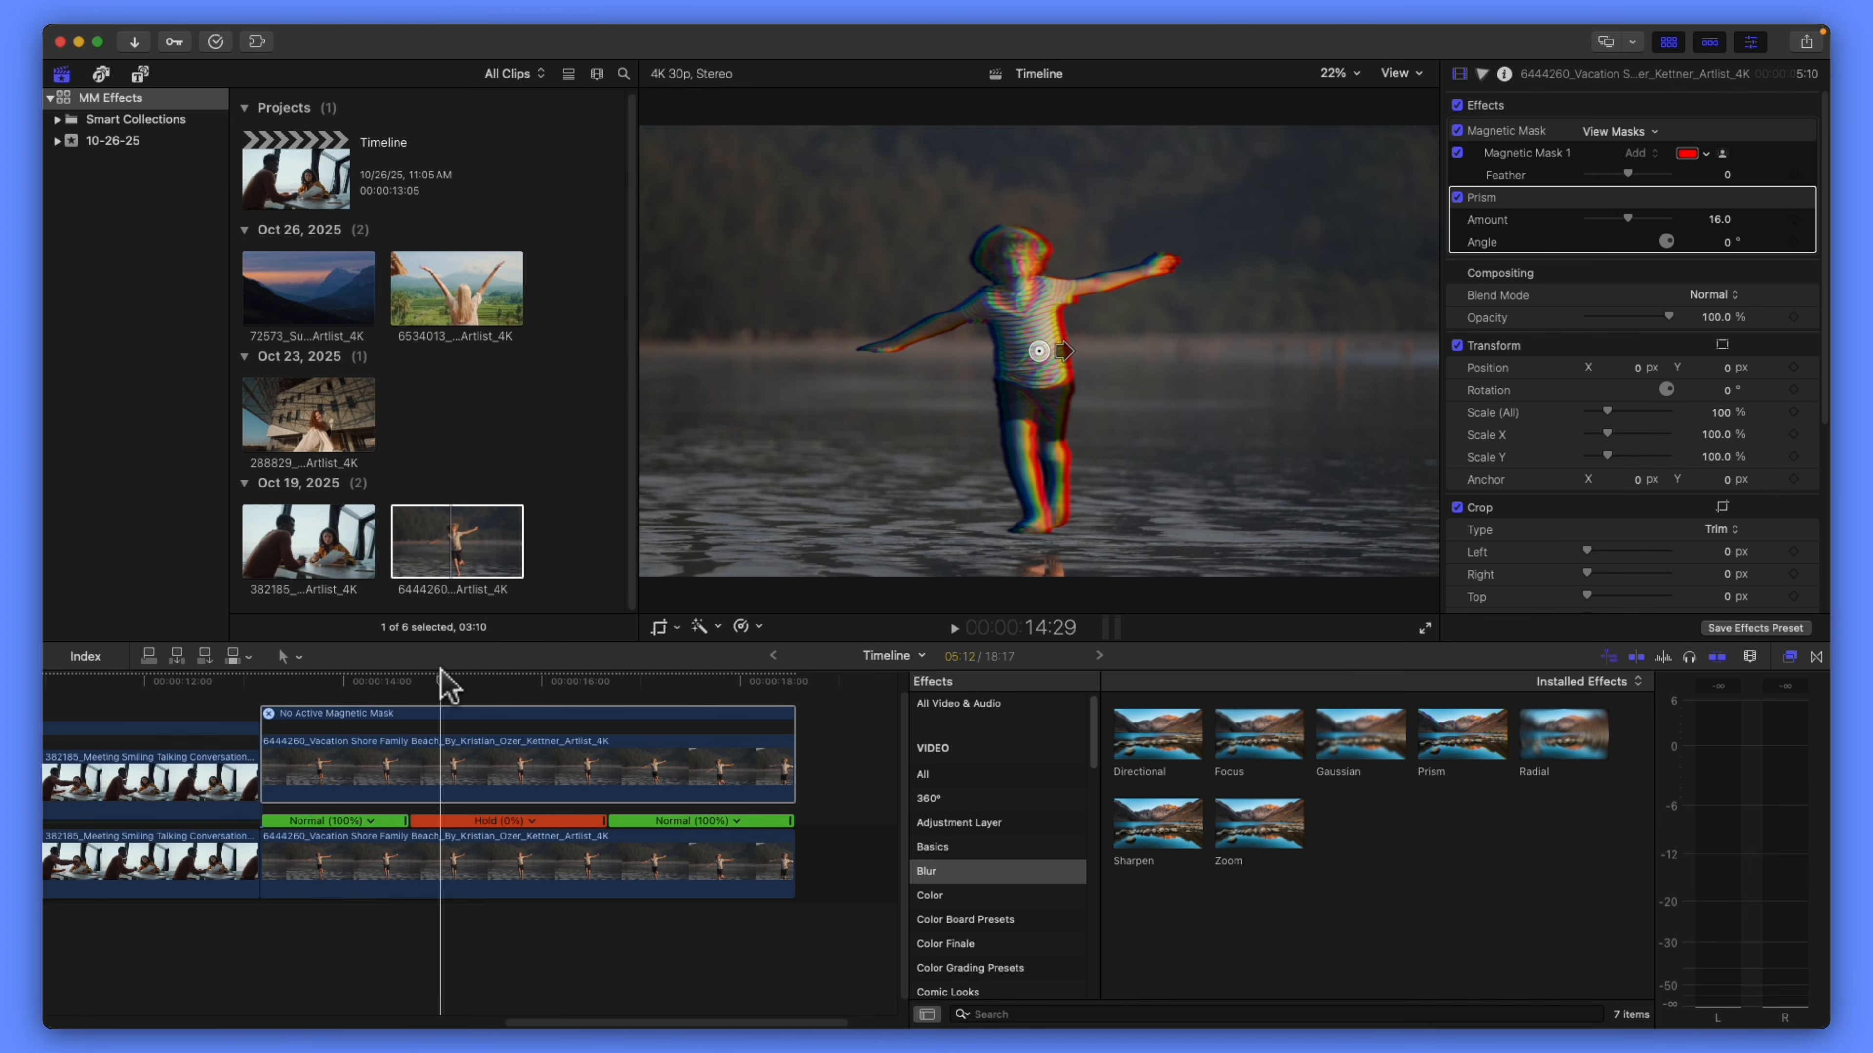
- Try out different Prism Amount values on the upper beach clip, from a very high one down to 0, ending at 5
click(1718, 222)
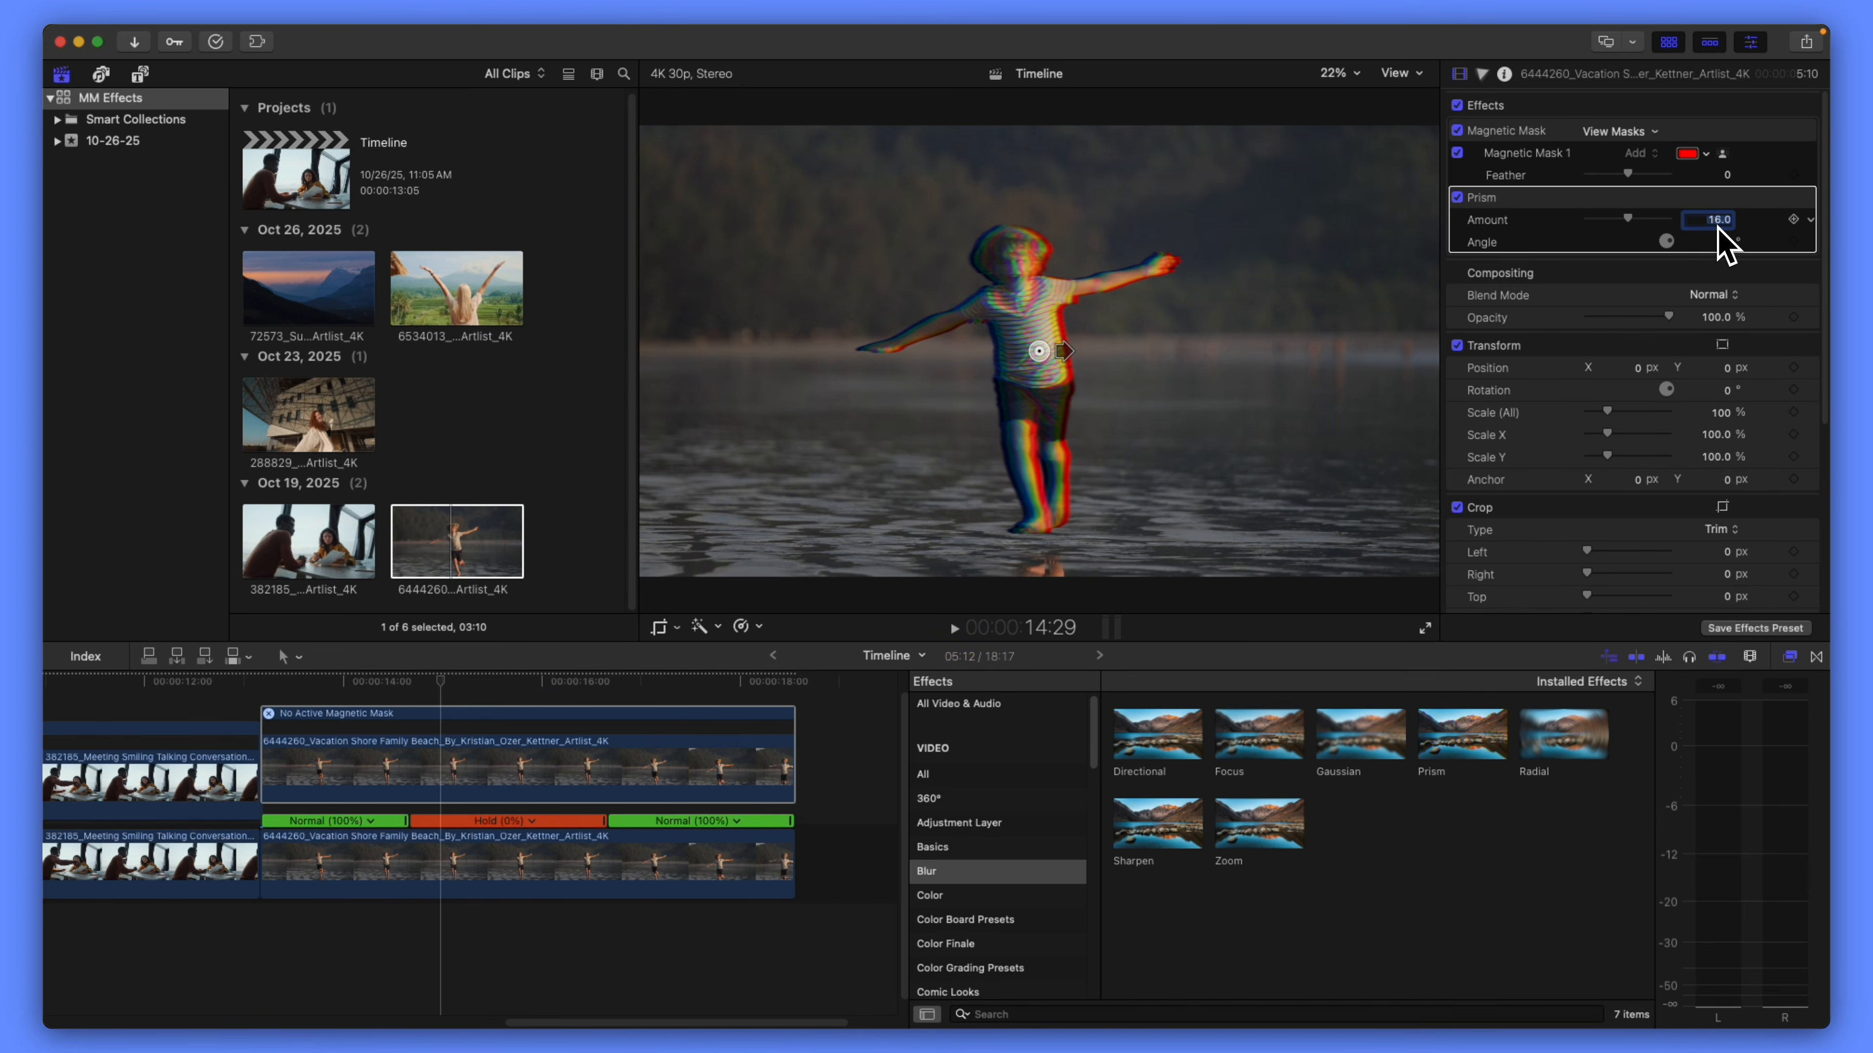
text(504)
key(Return)
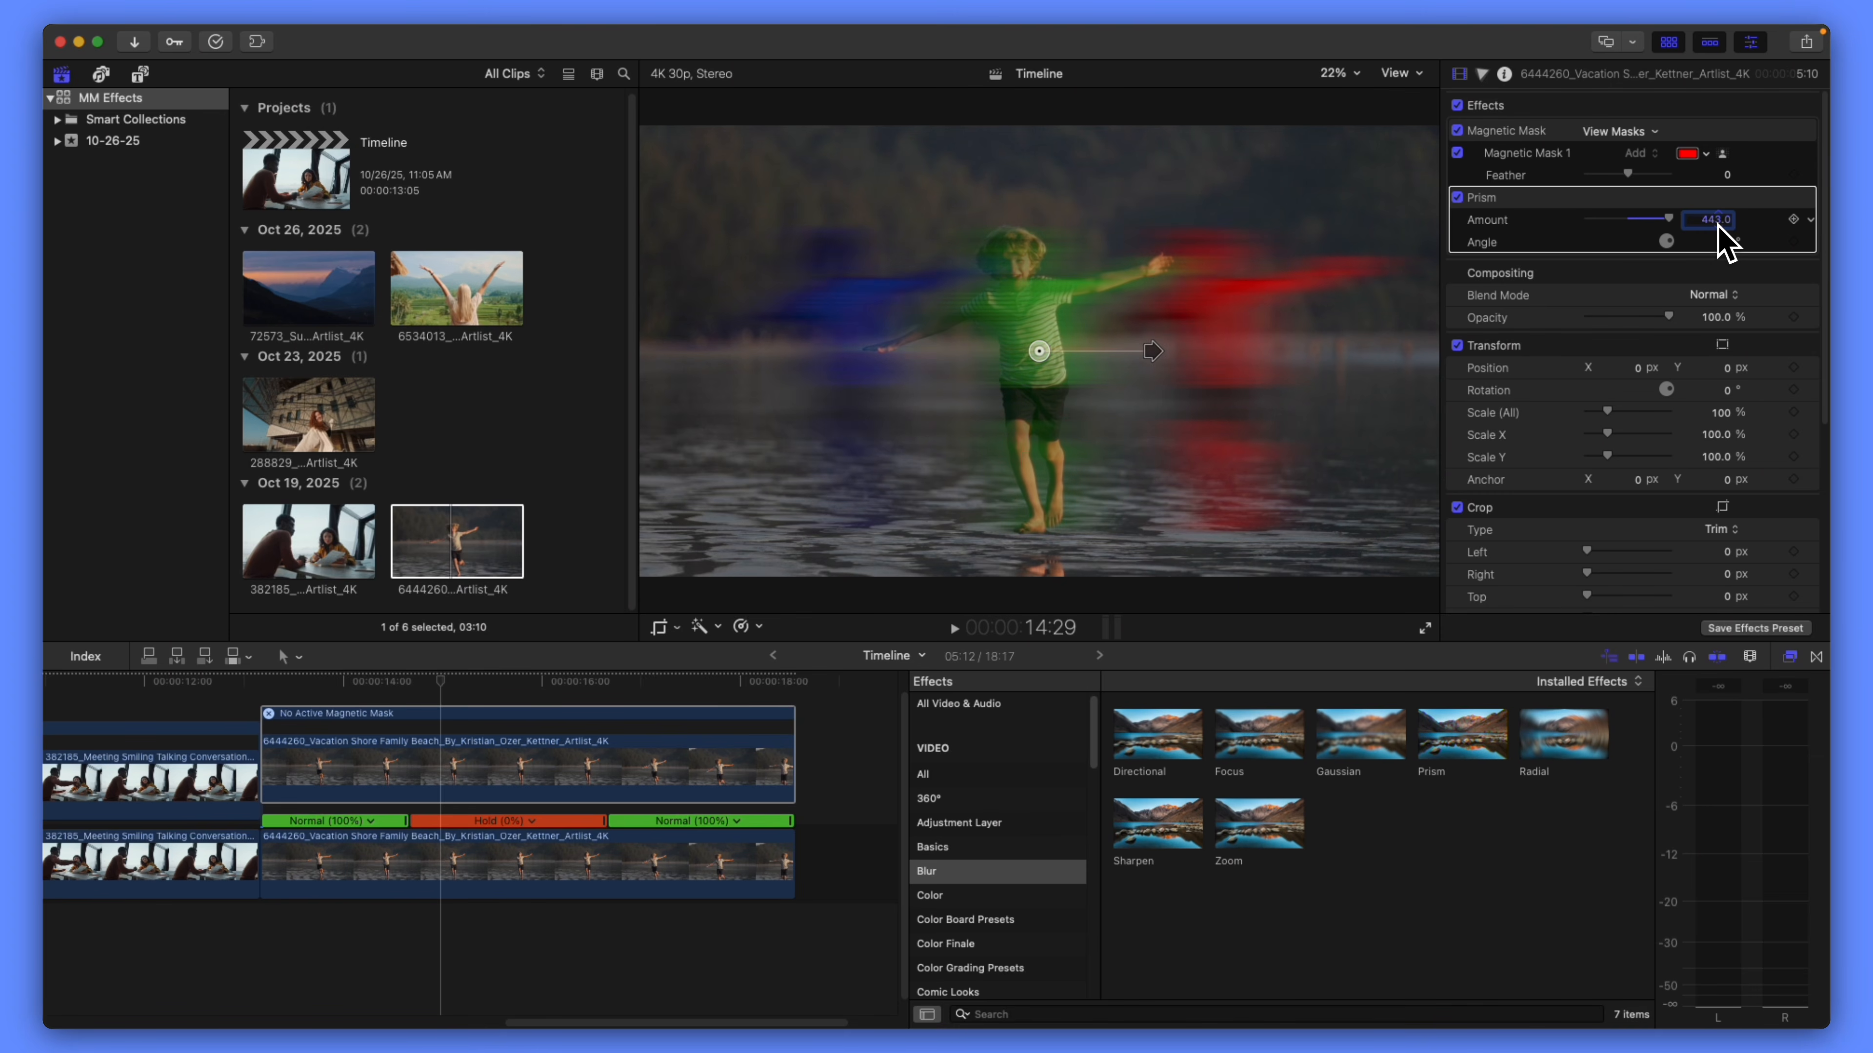
text(0)
key(Return)
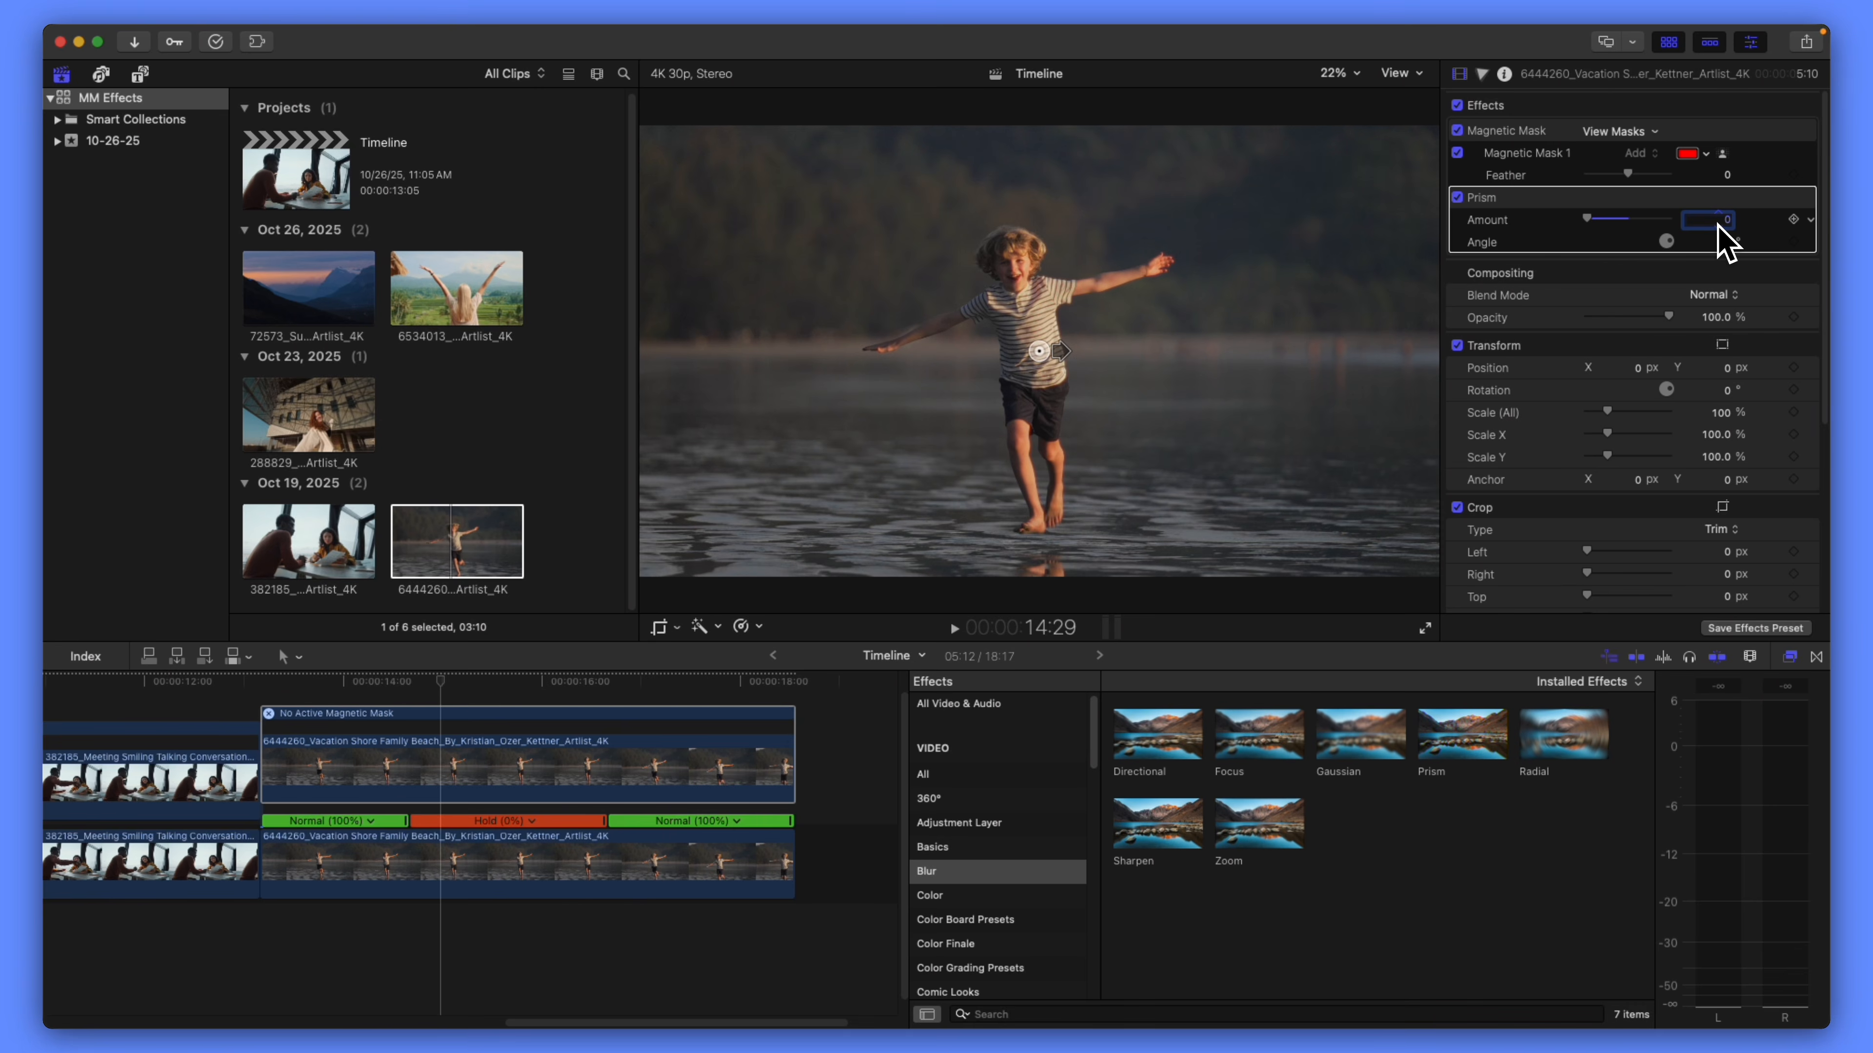
text(5)
key(Return)
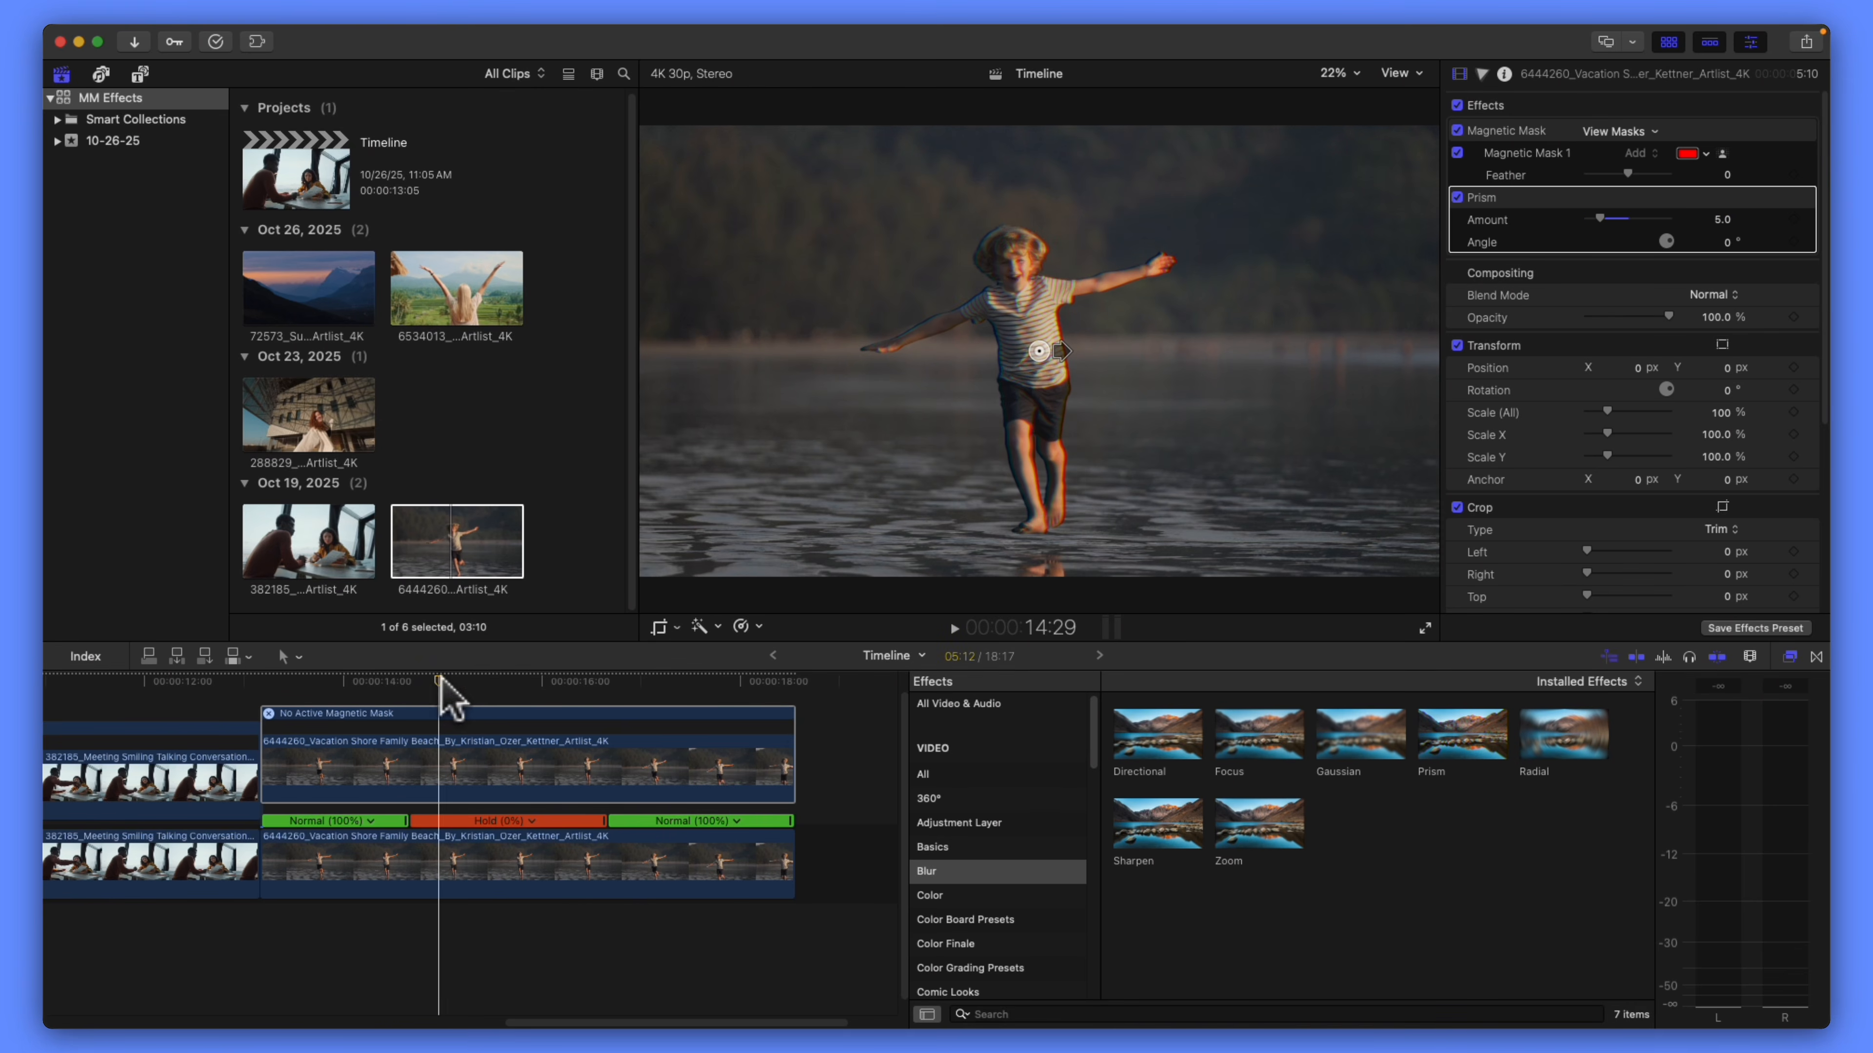
- Set the Prism Amount to 0 and add a keyframe for it at the beach clip's start, 13:05
drag(441, 677, 258, 681)
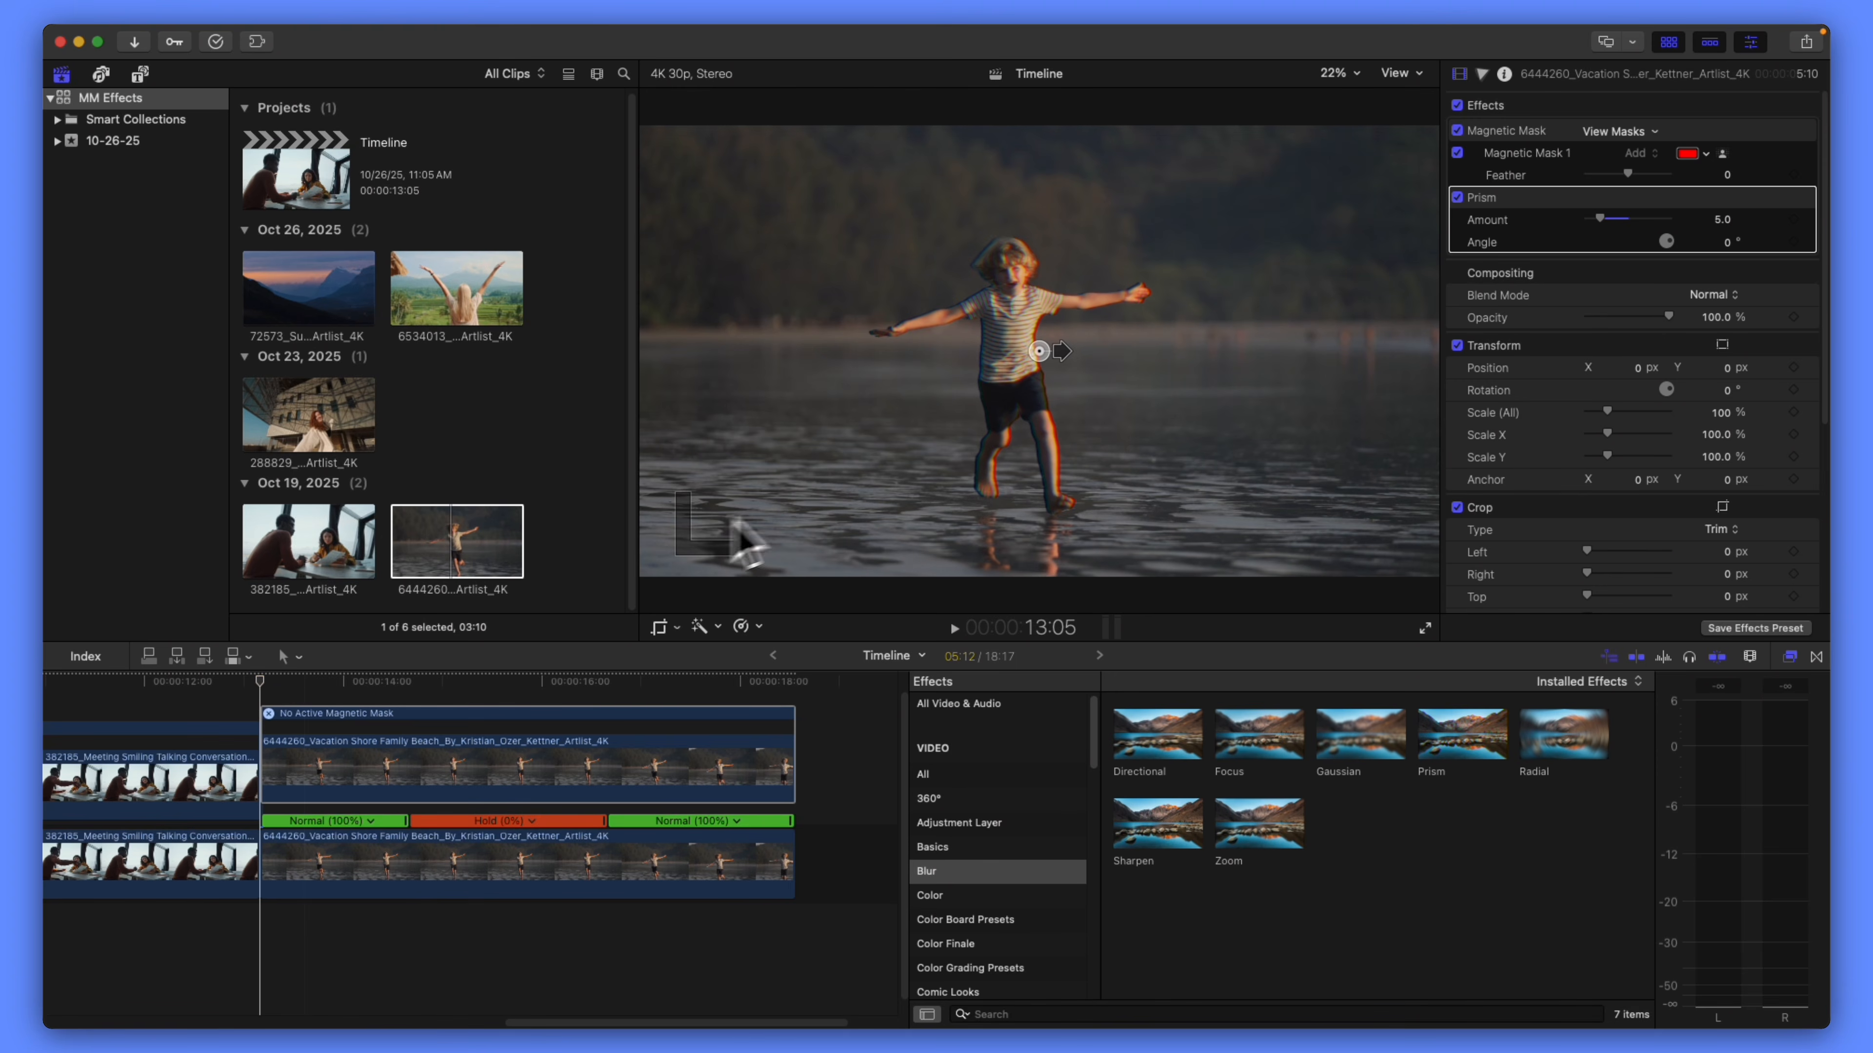
drag(1600, 218, 1483, 219)
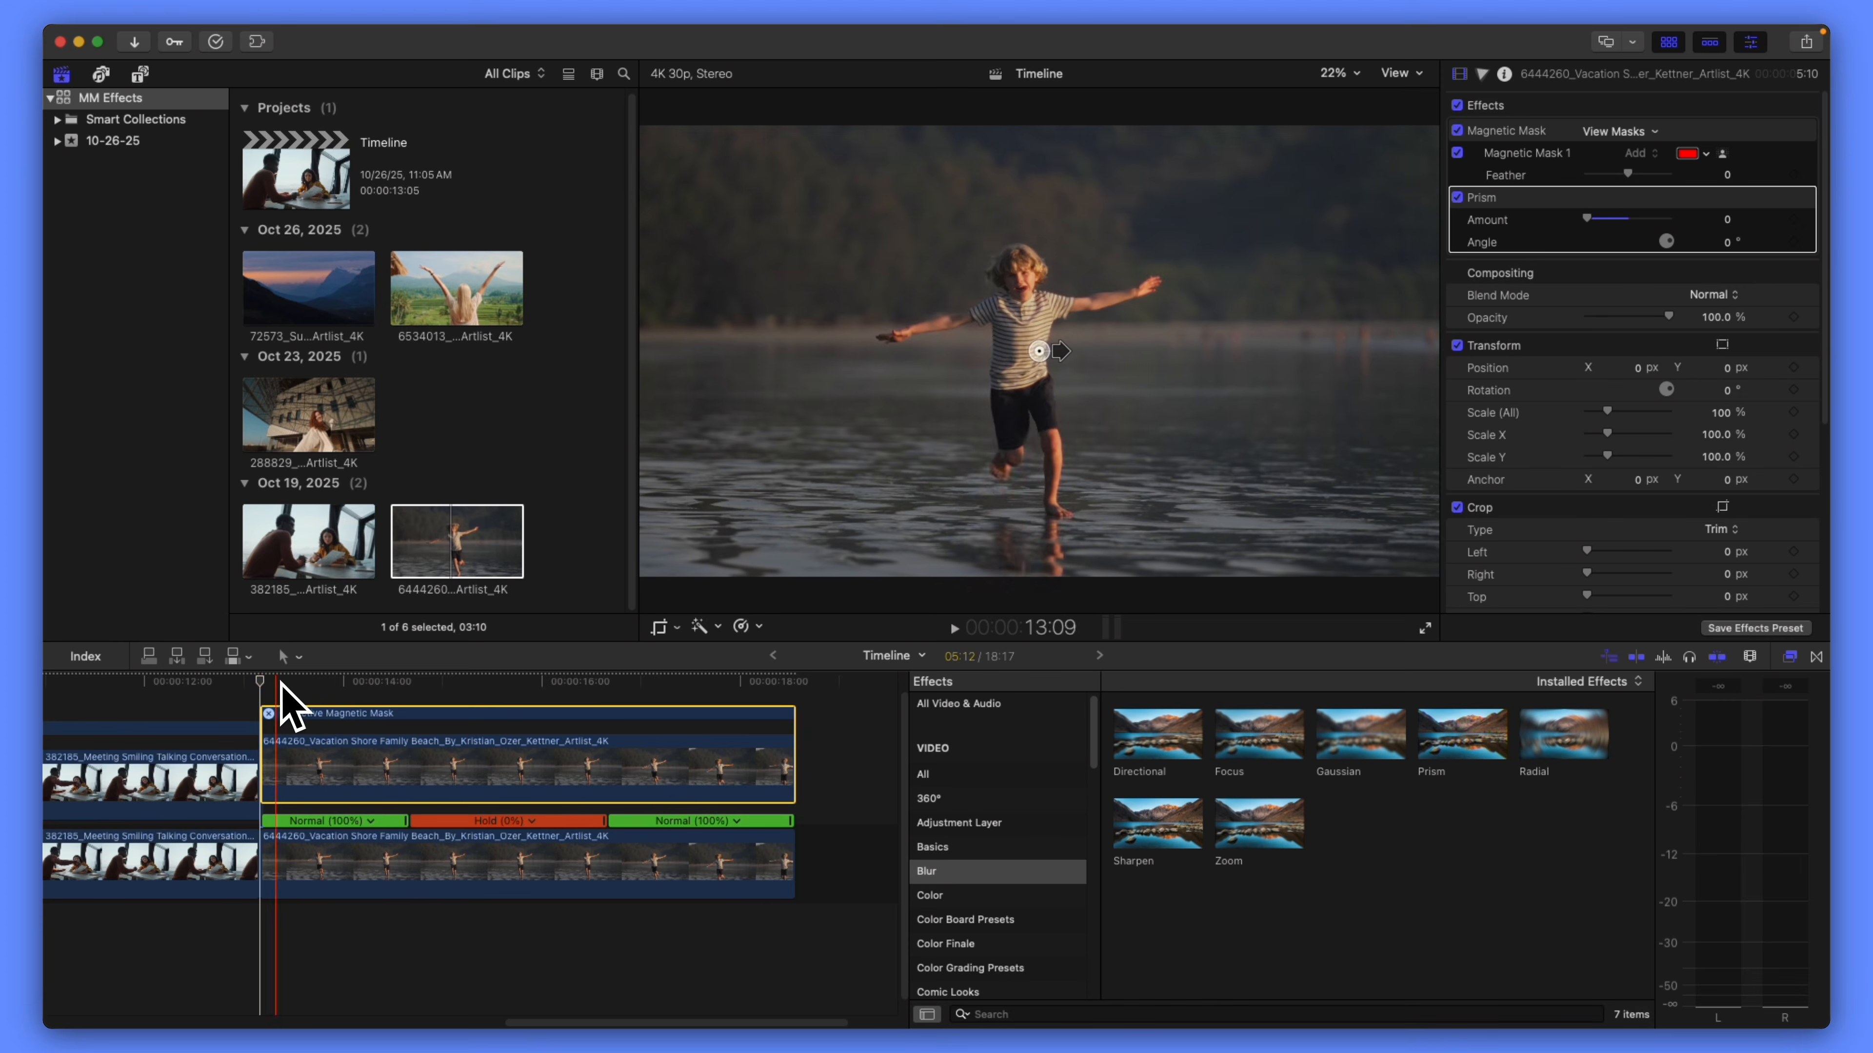
click(1794, 218)
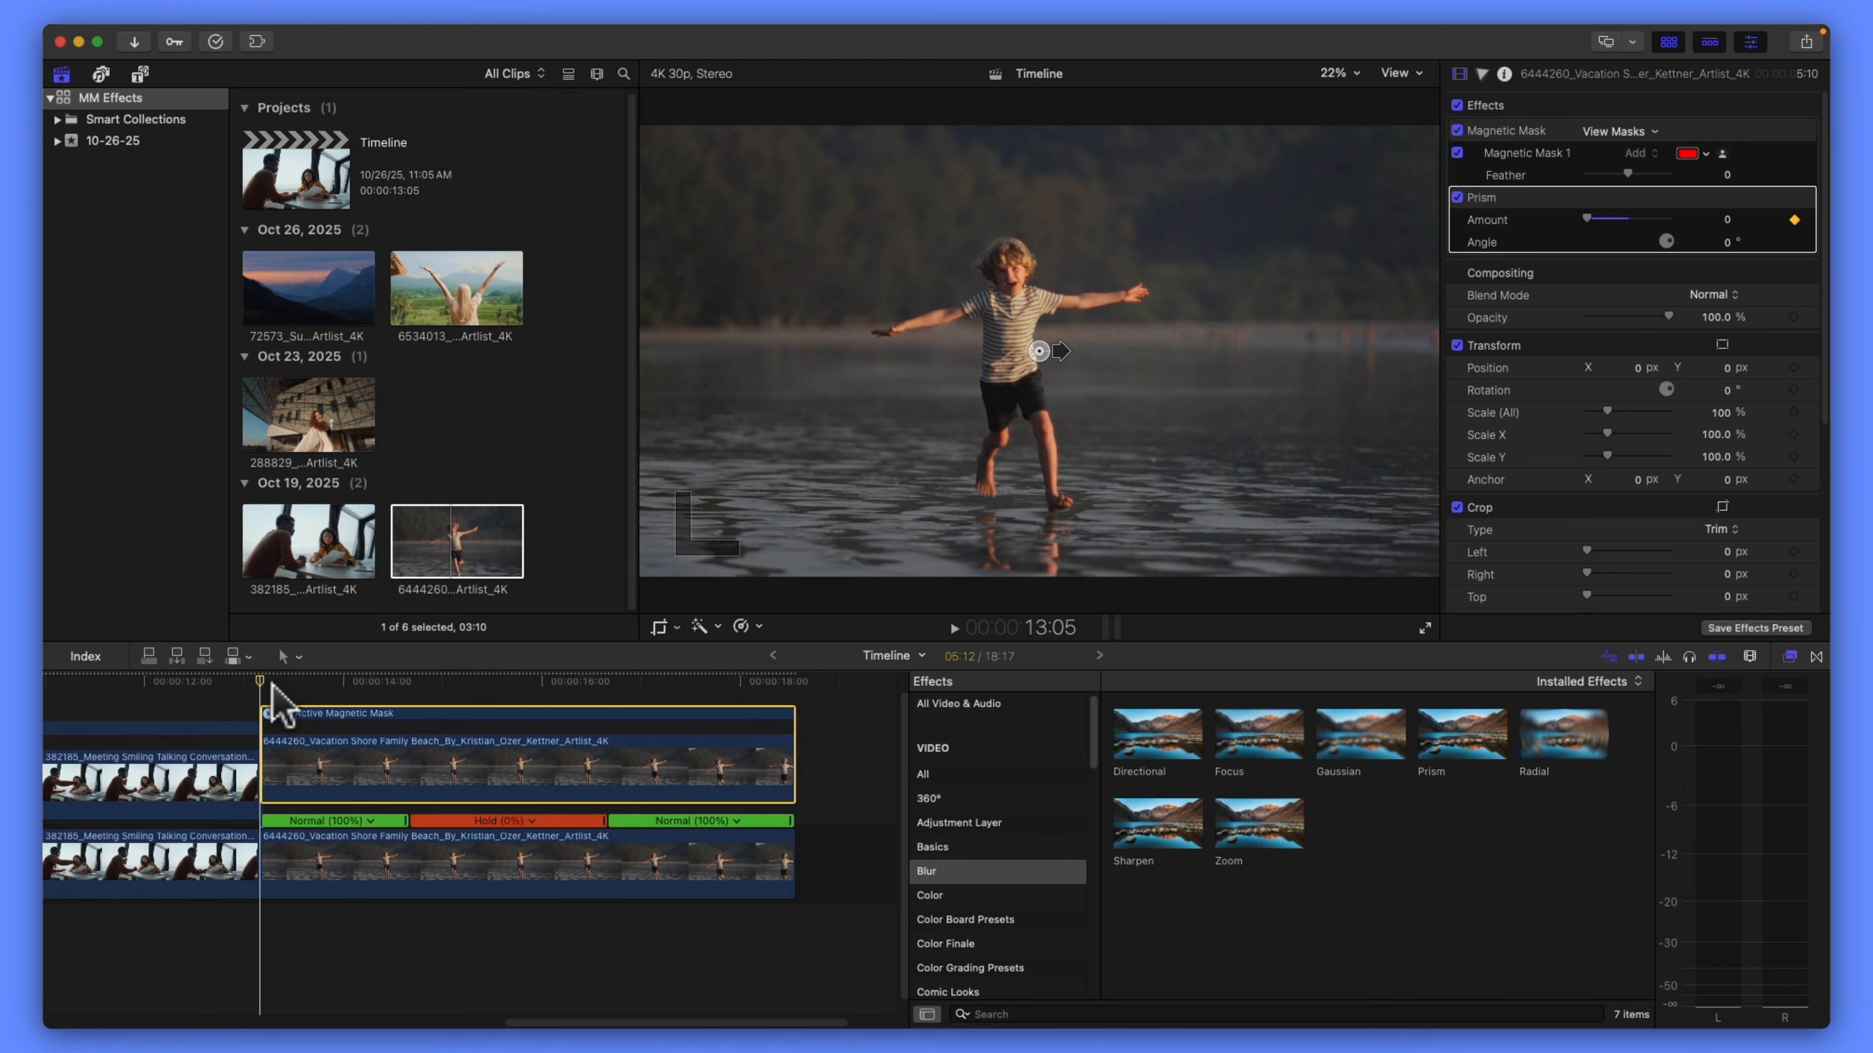
- Add a Prism Amount keyframe at 14:20, where the beach clip's hold section begins
drag(259, 680, 416, 678)
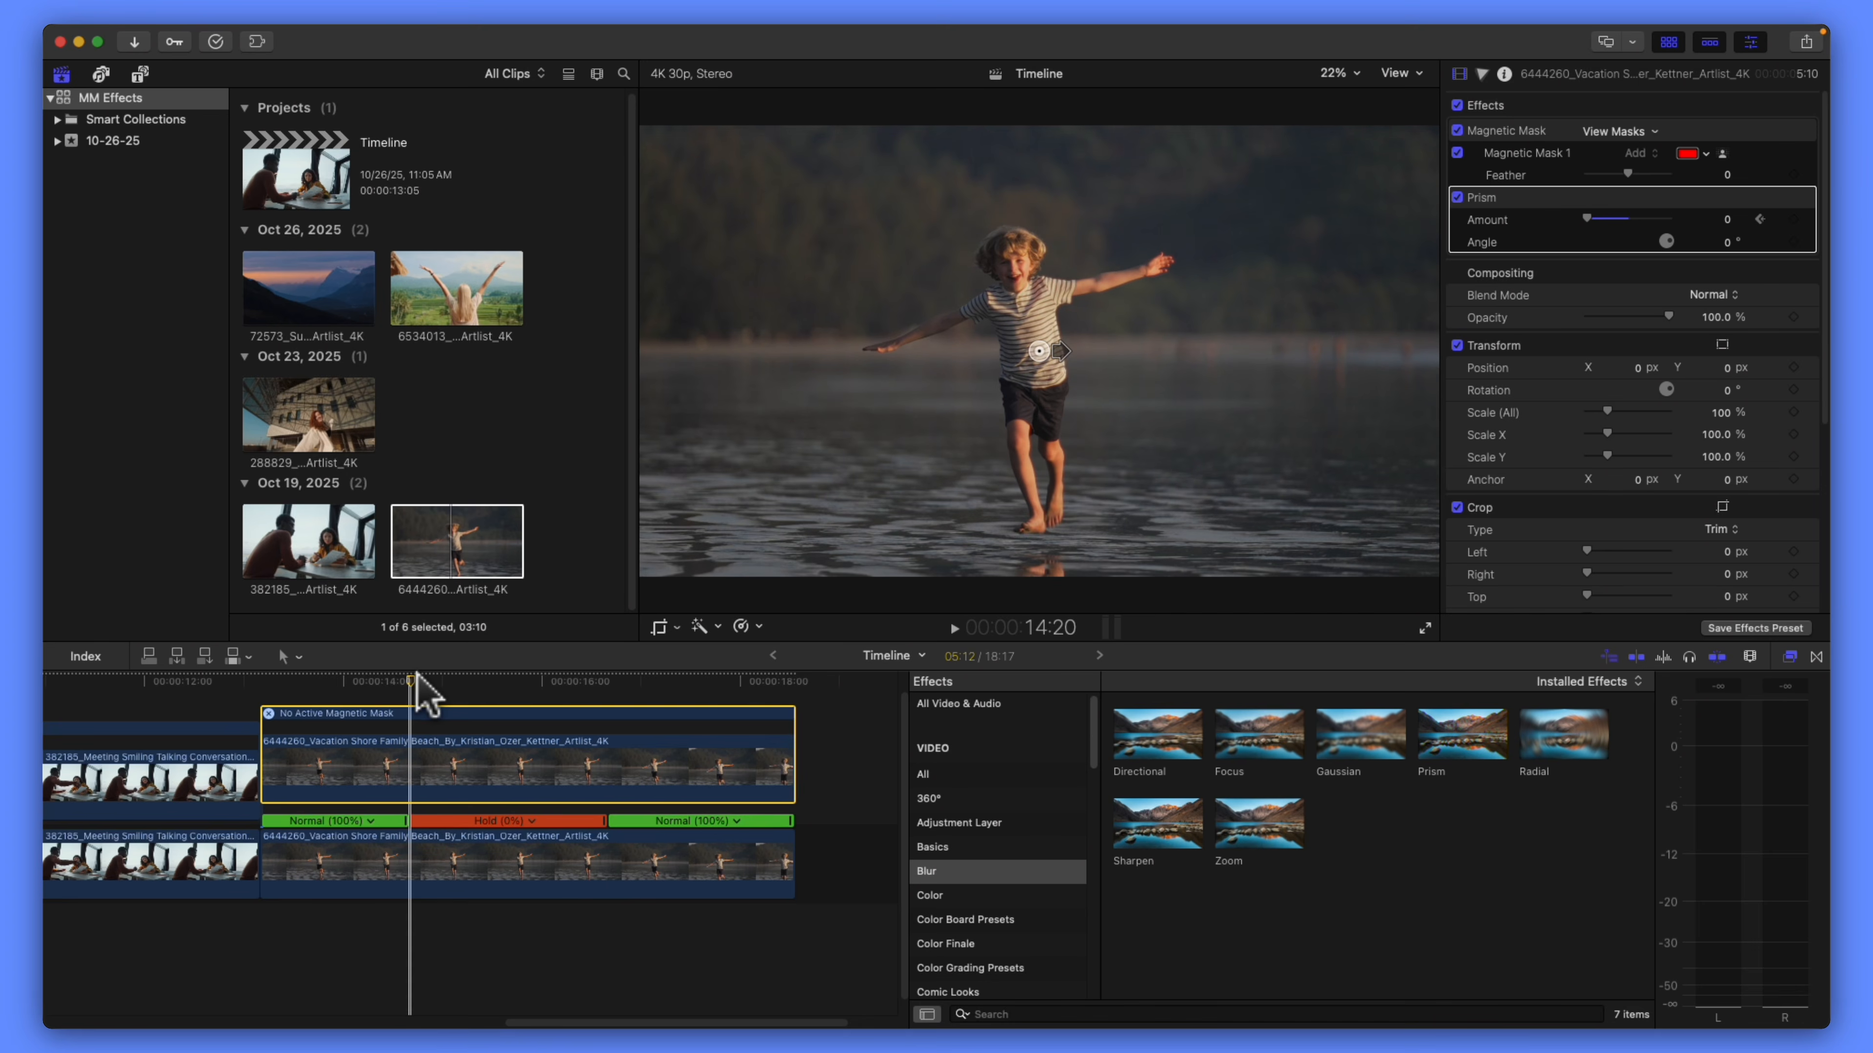
key(Right)
key(Left)
key(Left)
key(Right)
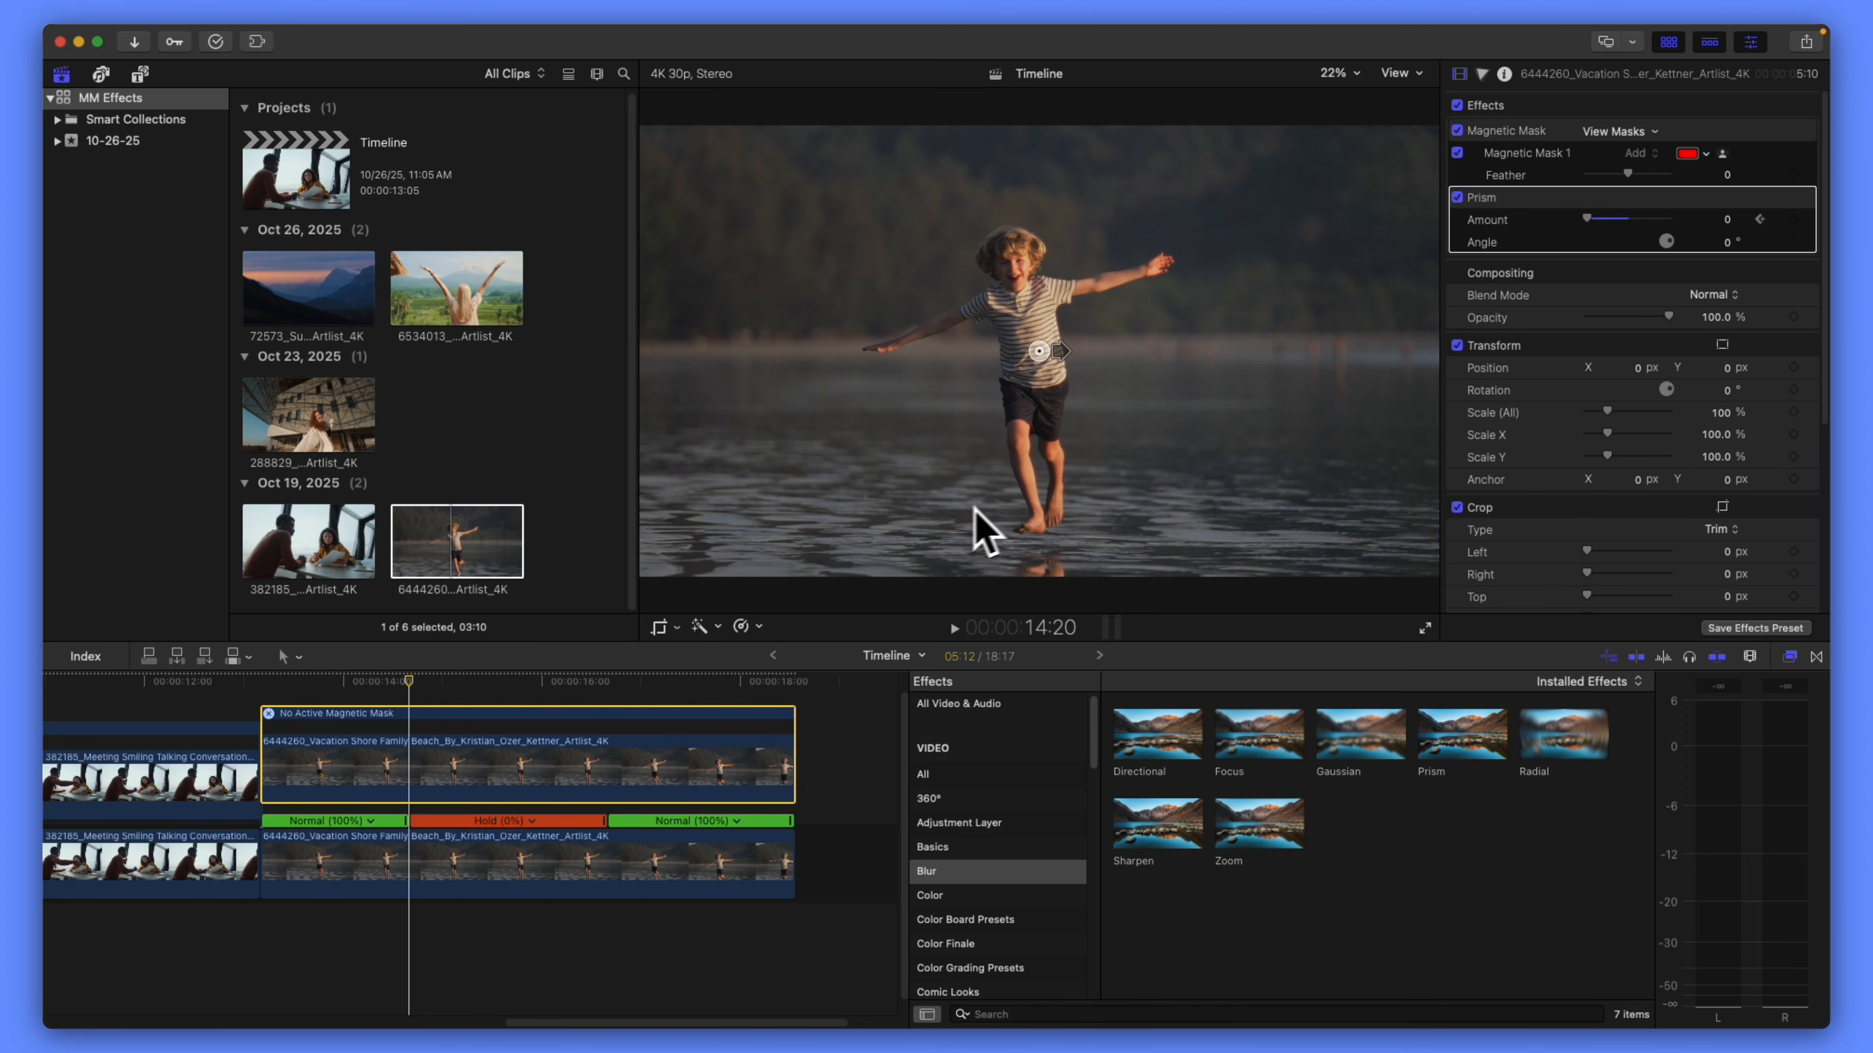
click(1793, 219)
click(1794, 219)
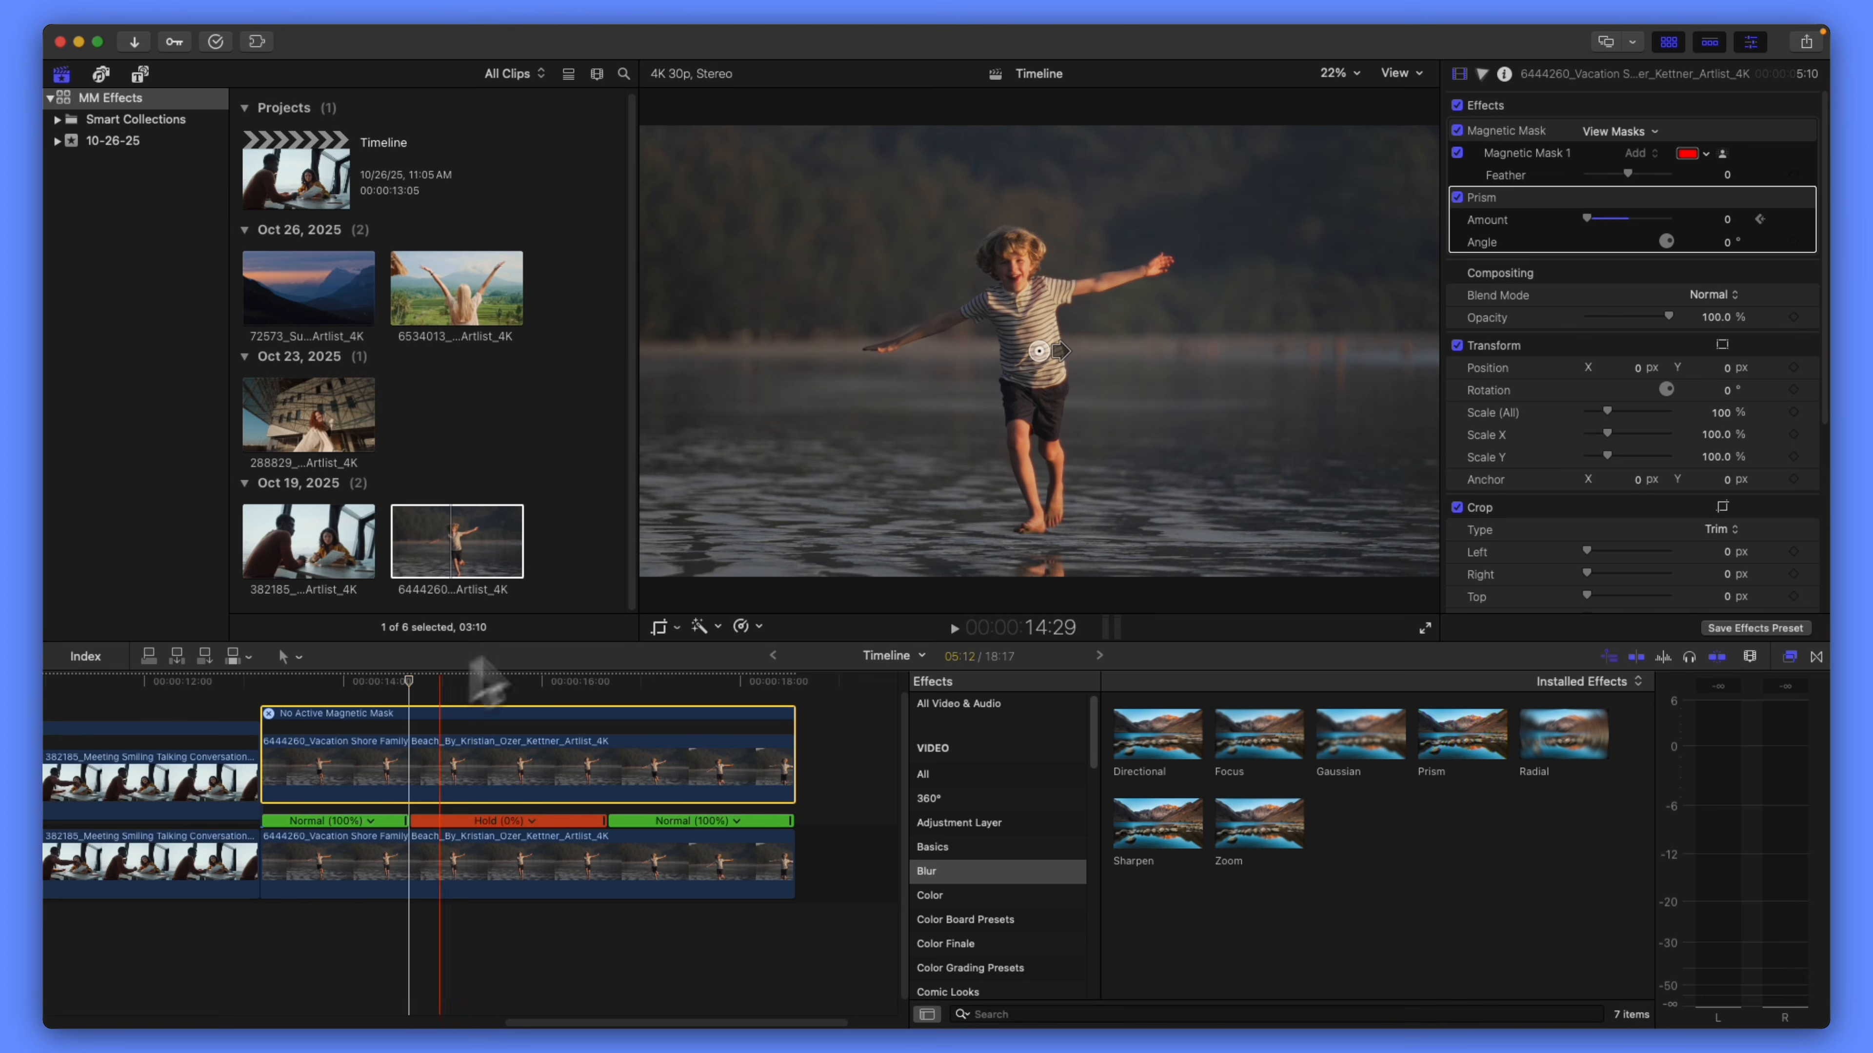
- At 15:22, in the middle of the hold section, raise the keyframed Prism Amount to 418
drag(410, 680, 518, 674)
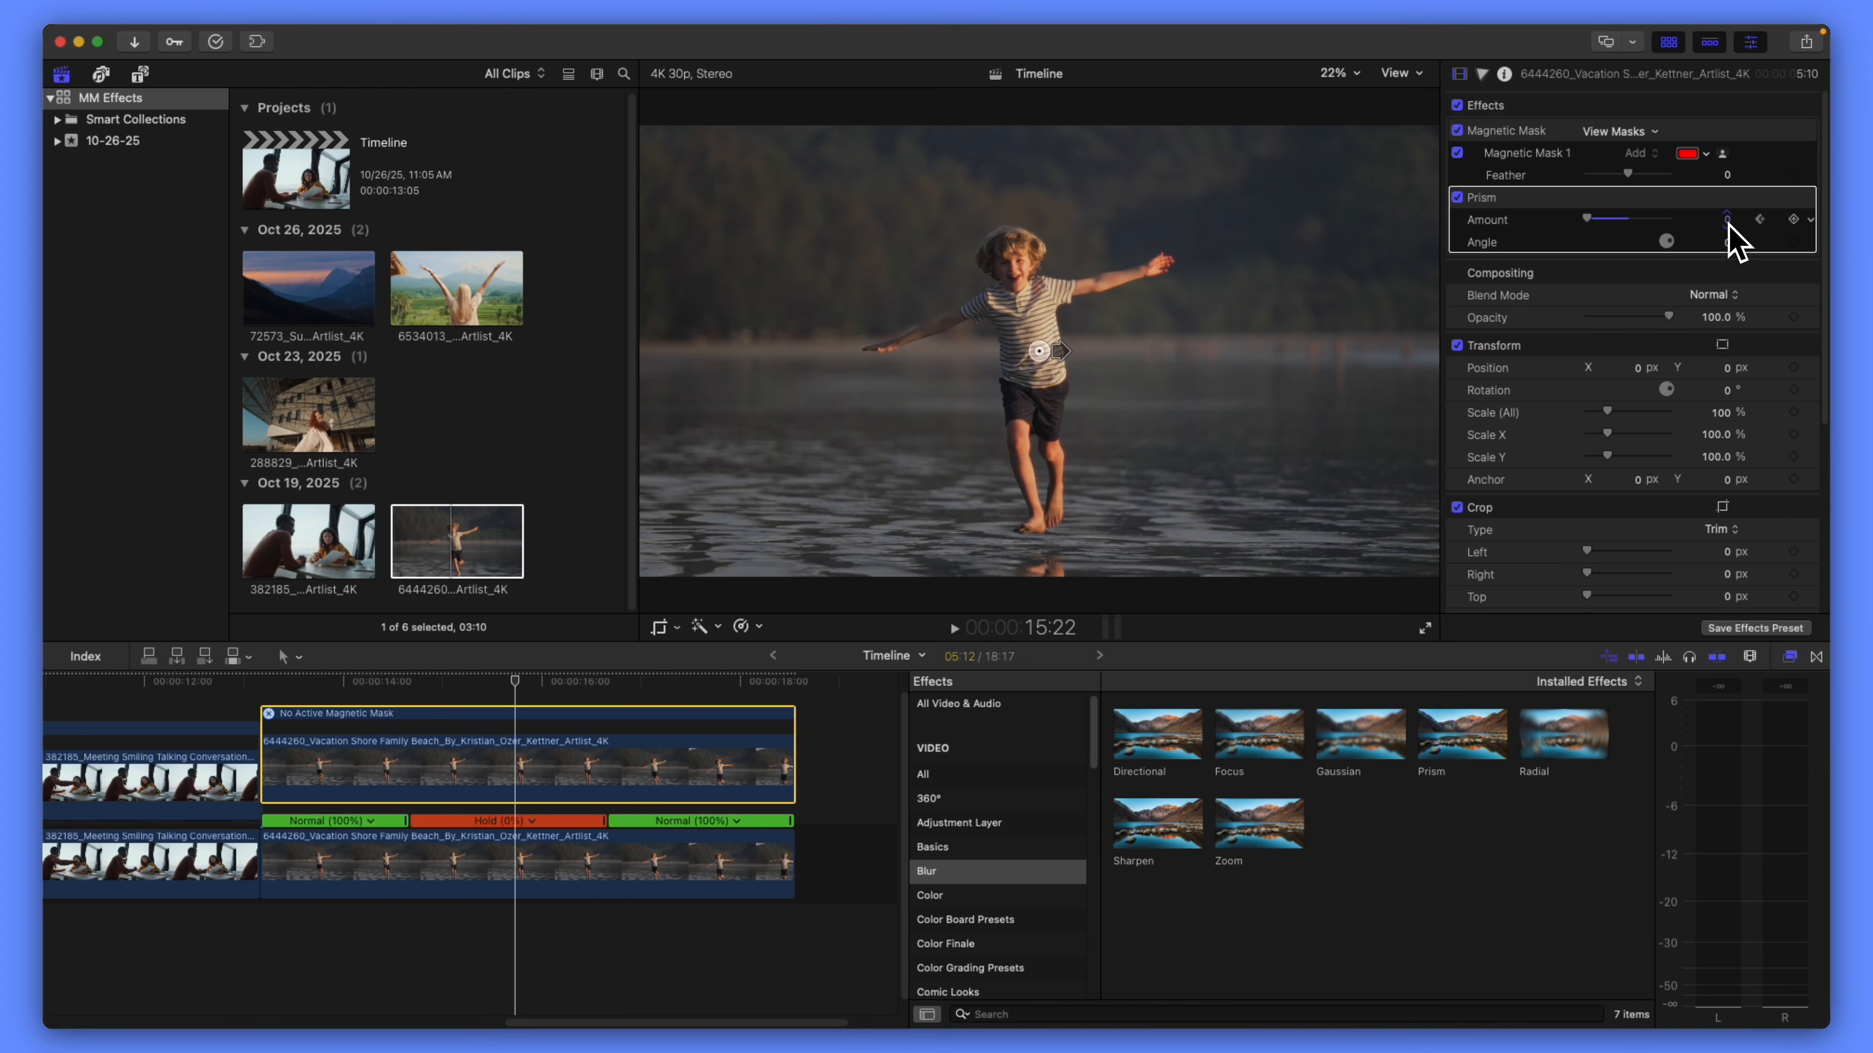
drag(1729, 225, 1735, 242)
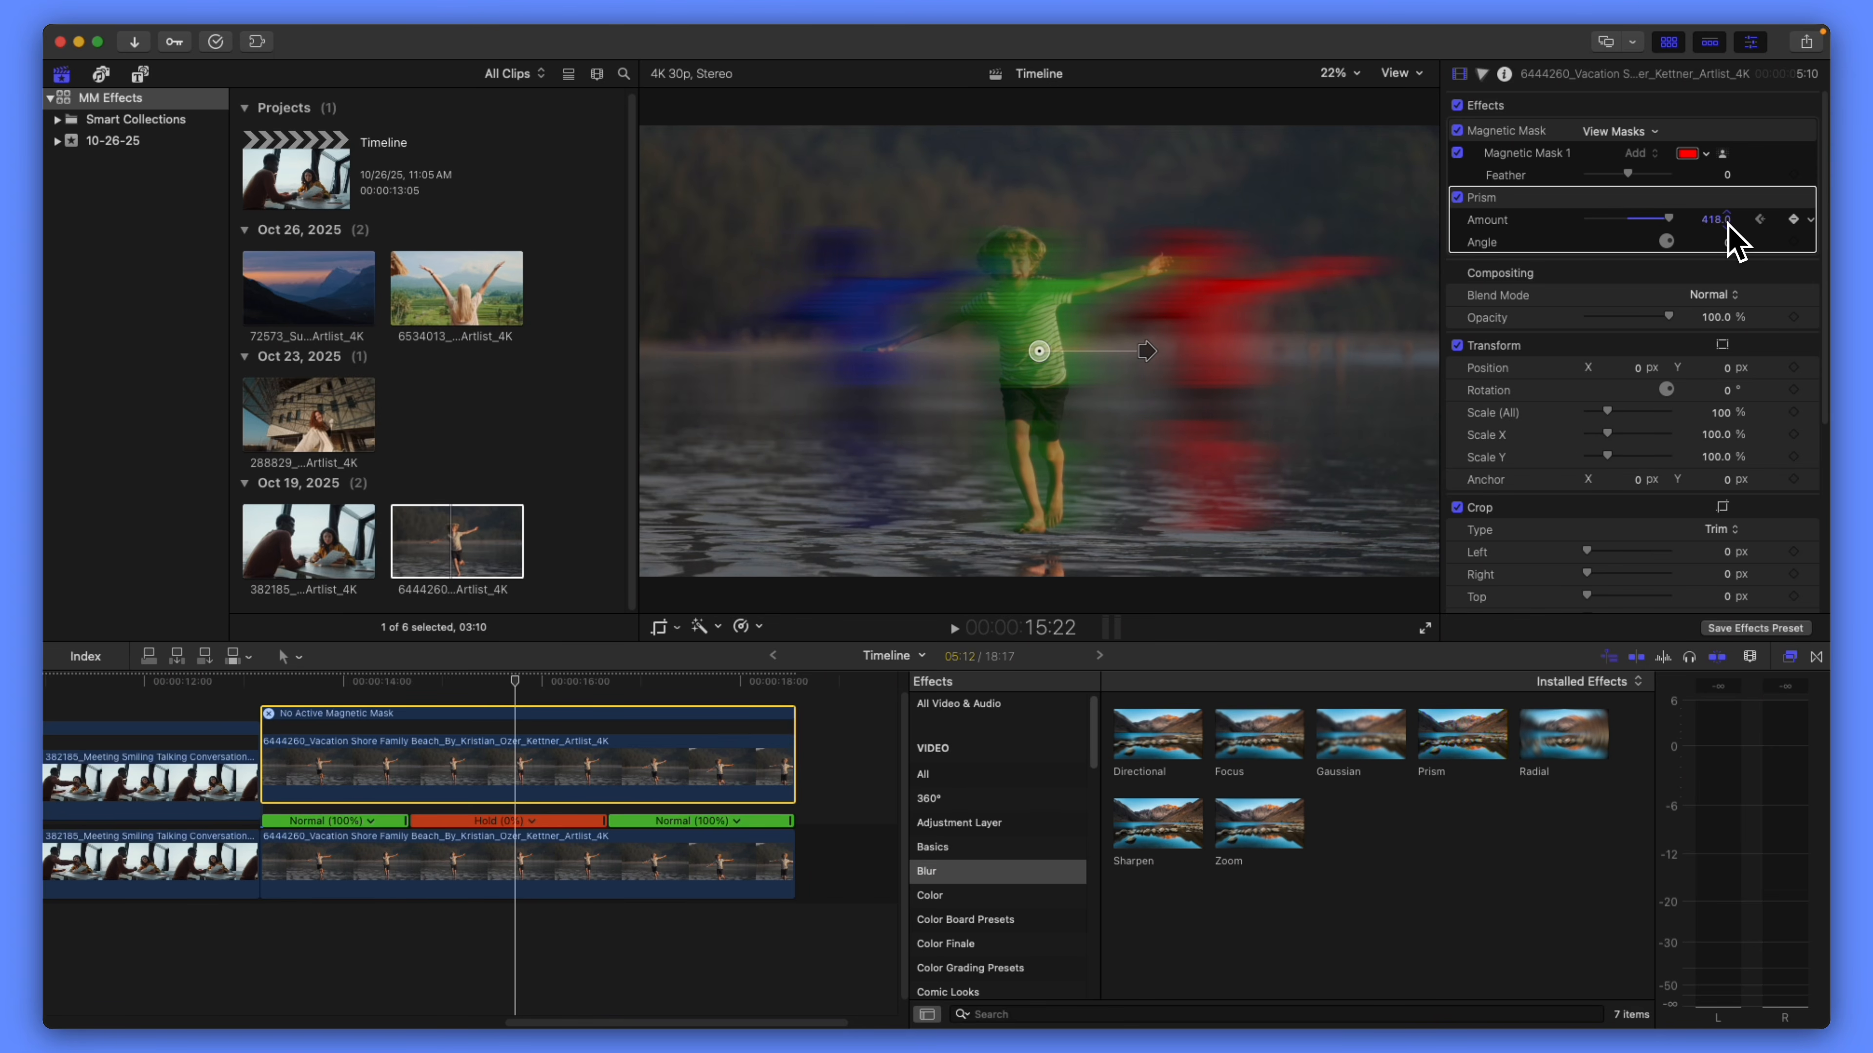
drag(1729, 223, 1724, 243)
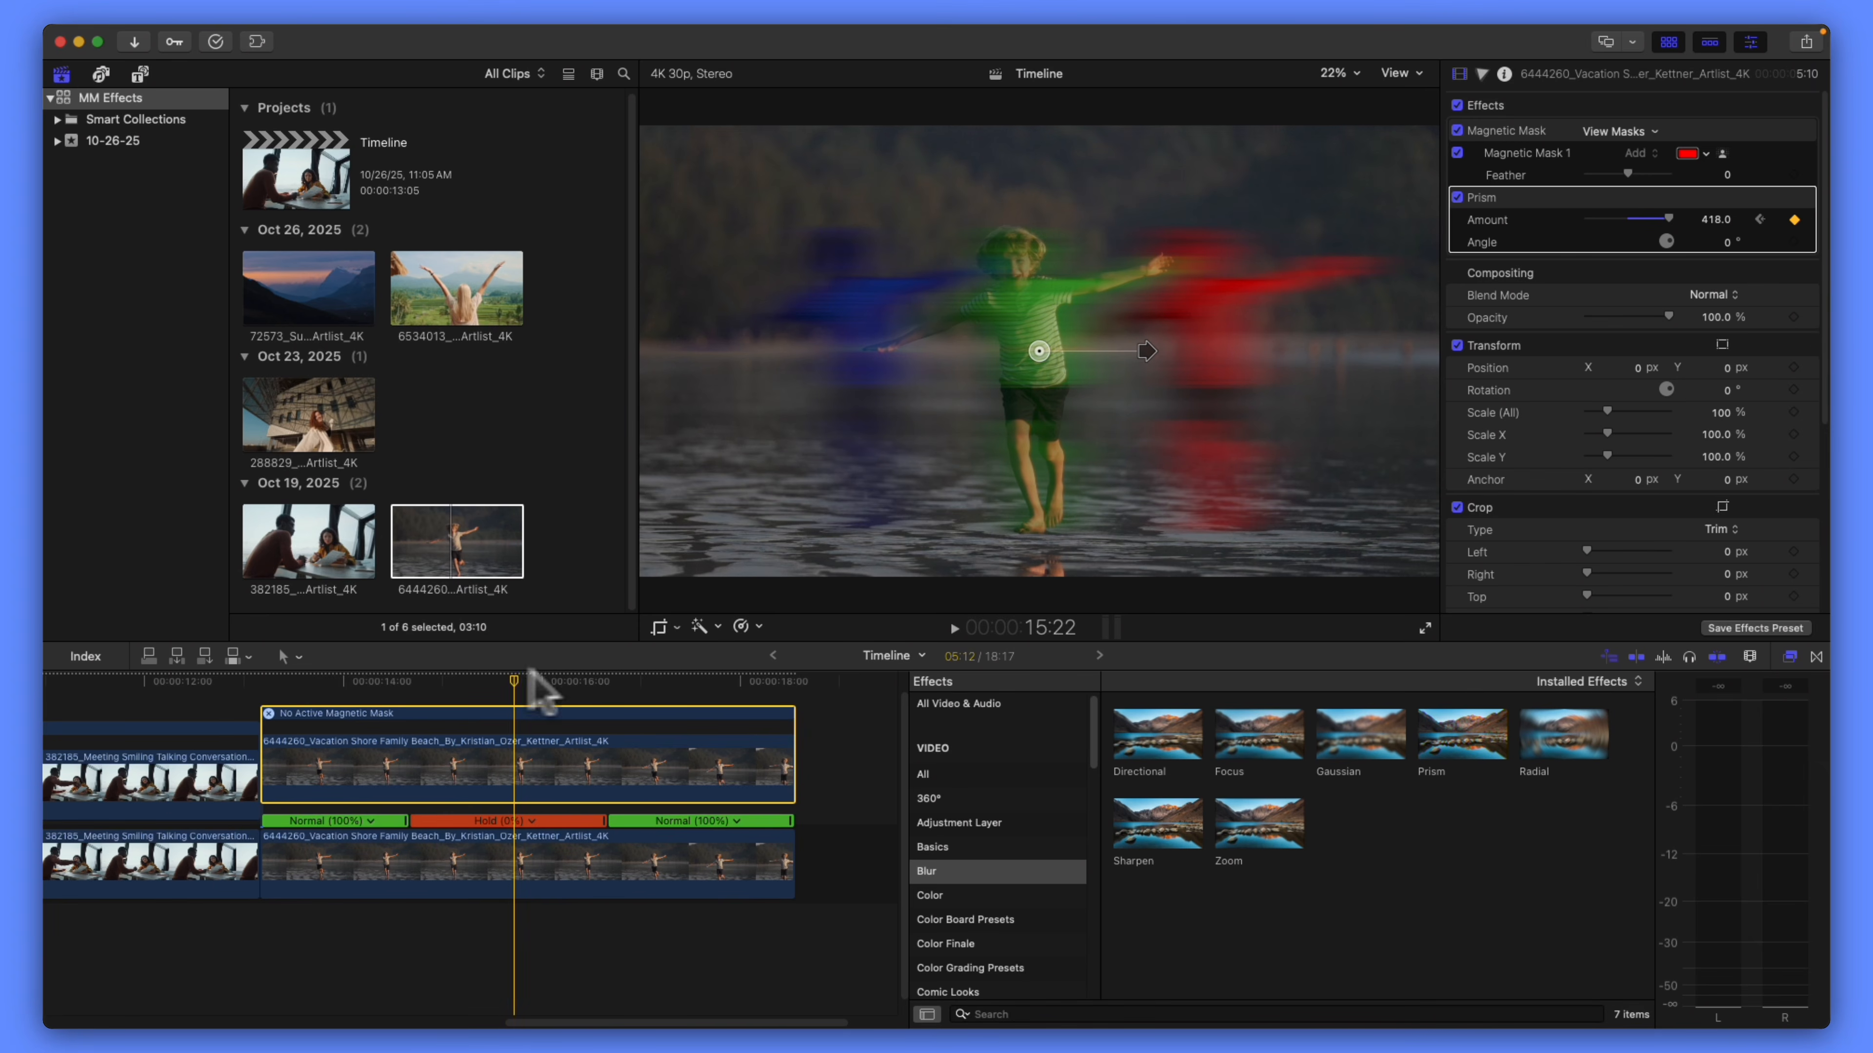
- Set the keyframed Prism Amount back to 0 at 16:20, where the hold section ends
click(512, 679)
drag(514, 677, 596, 670)
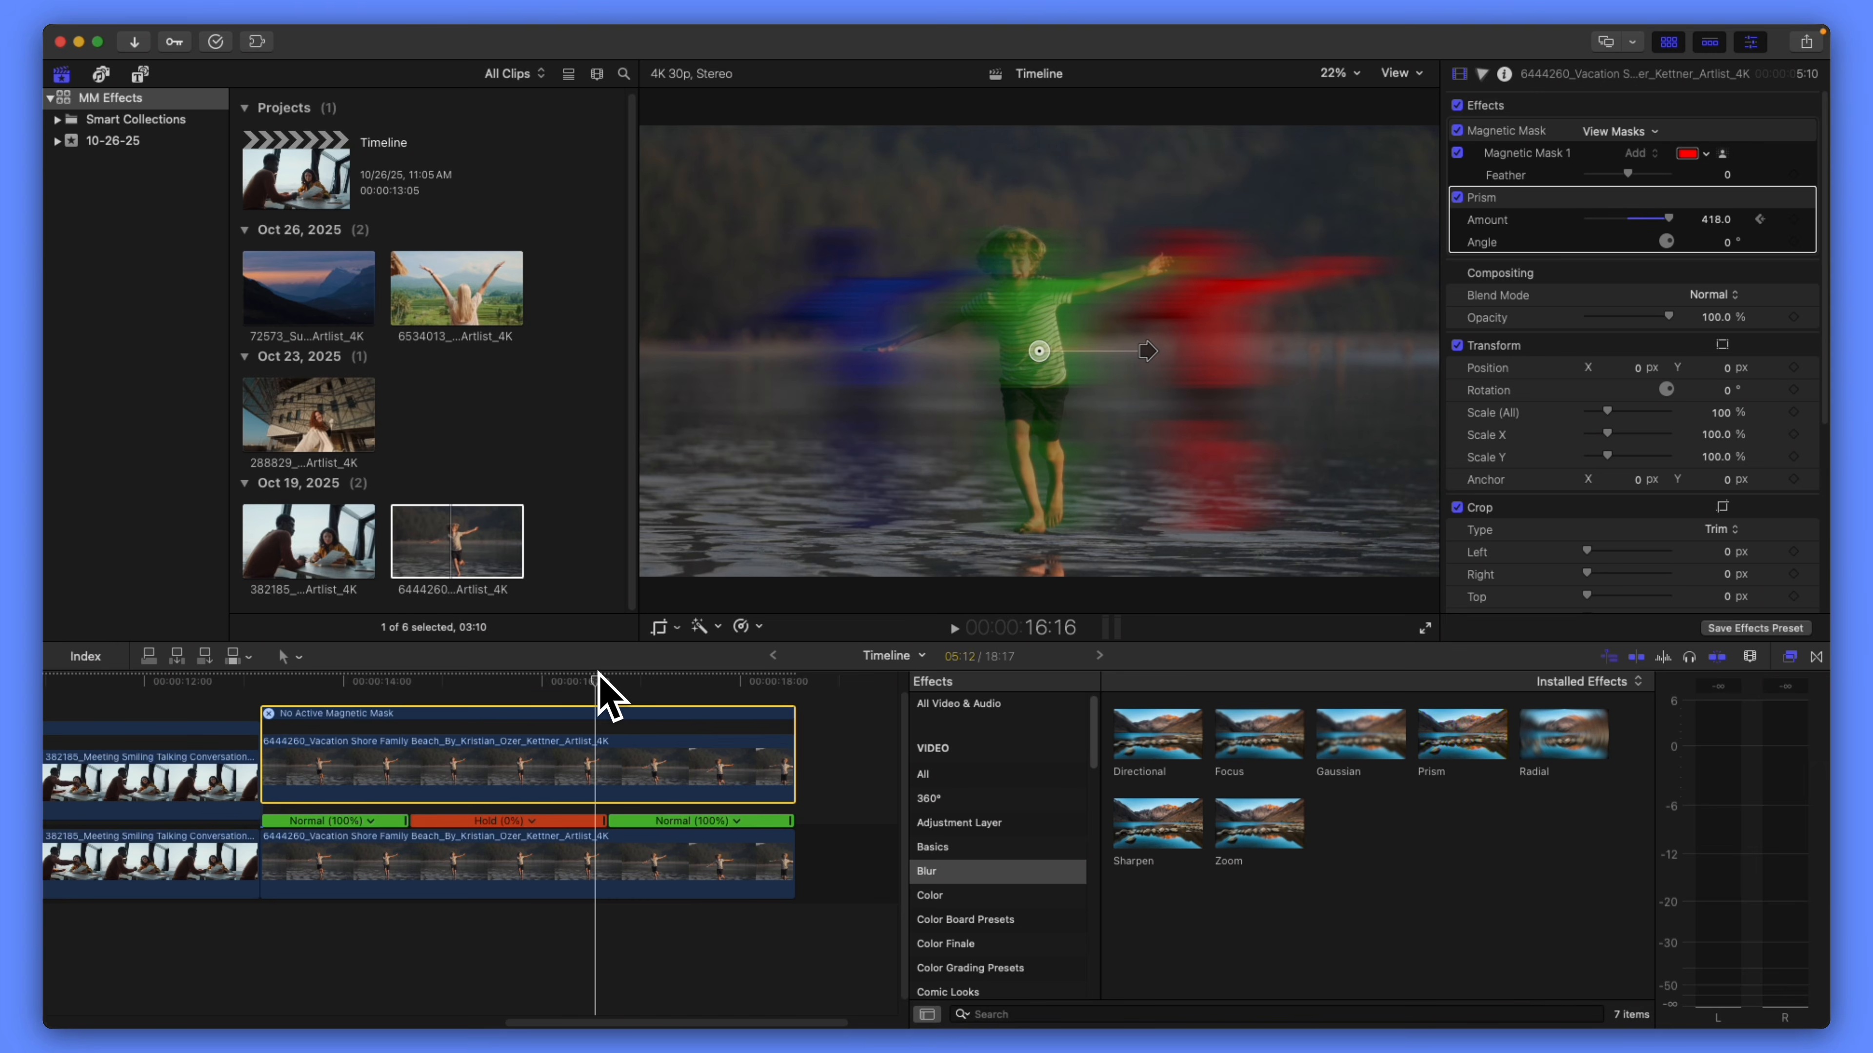
key(Right)
key(Right)
key(Right)
key(Right)
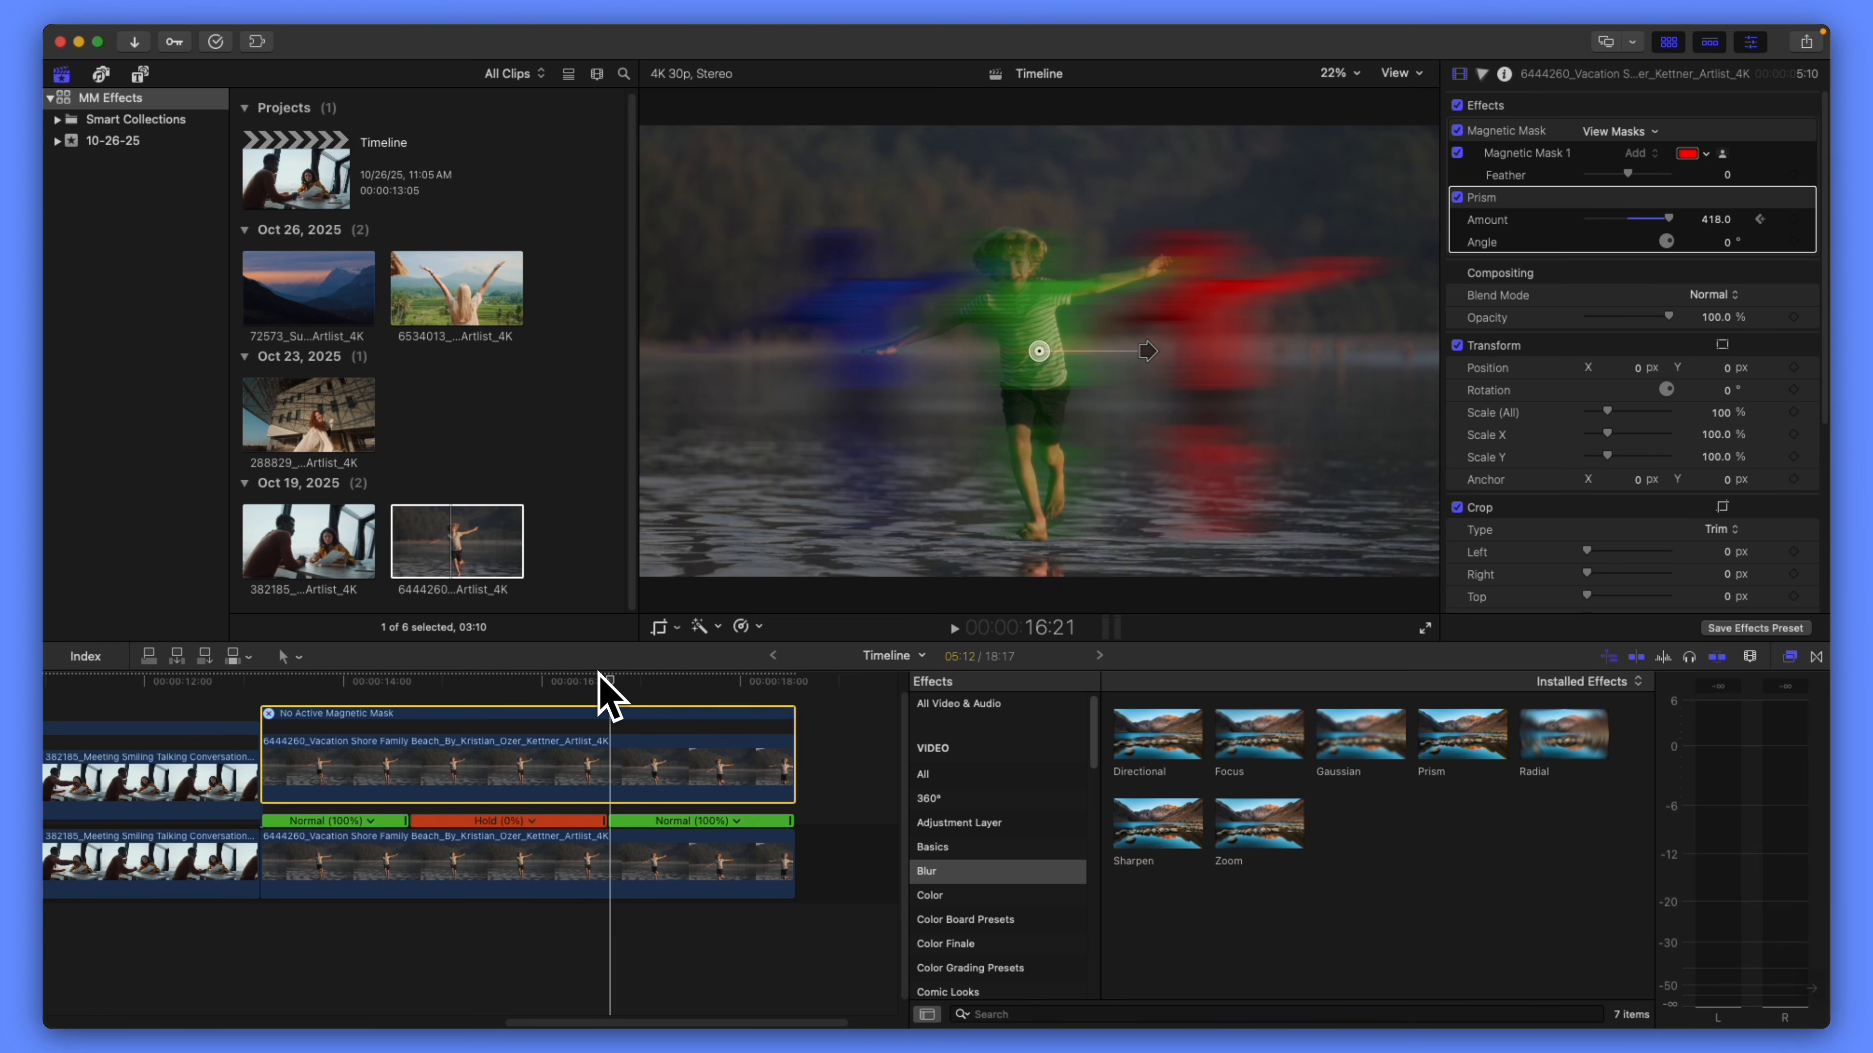
key(Left)
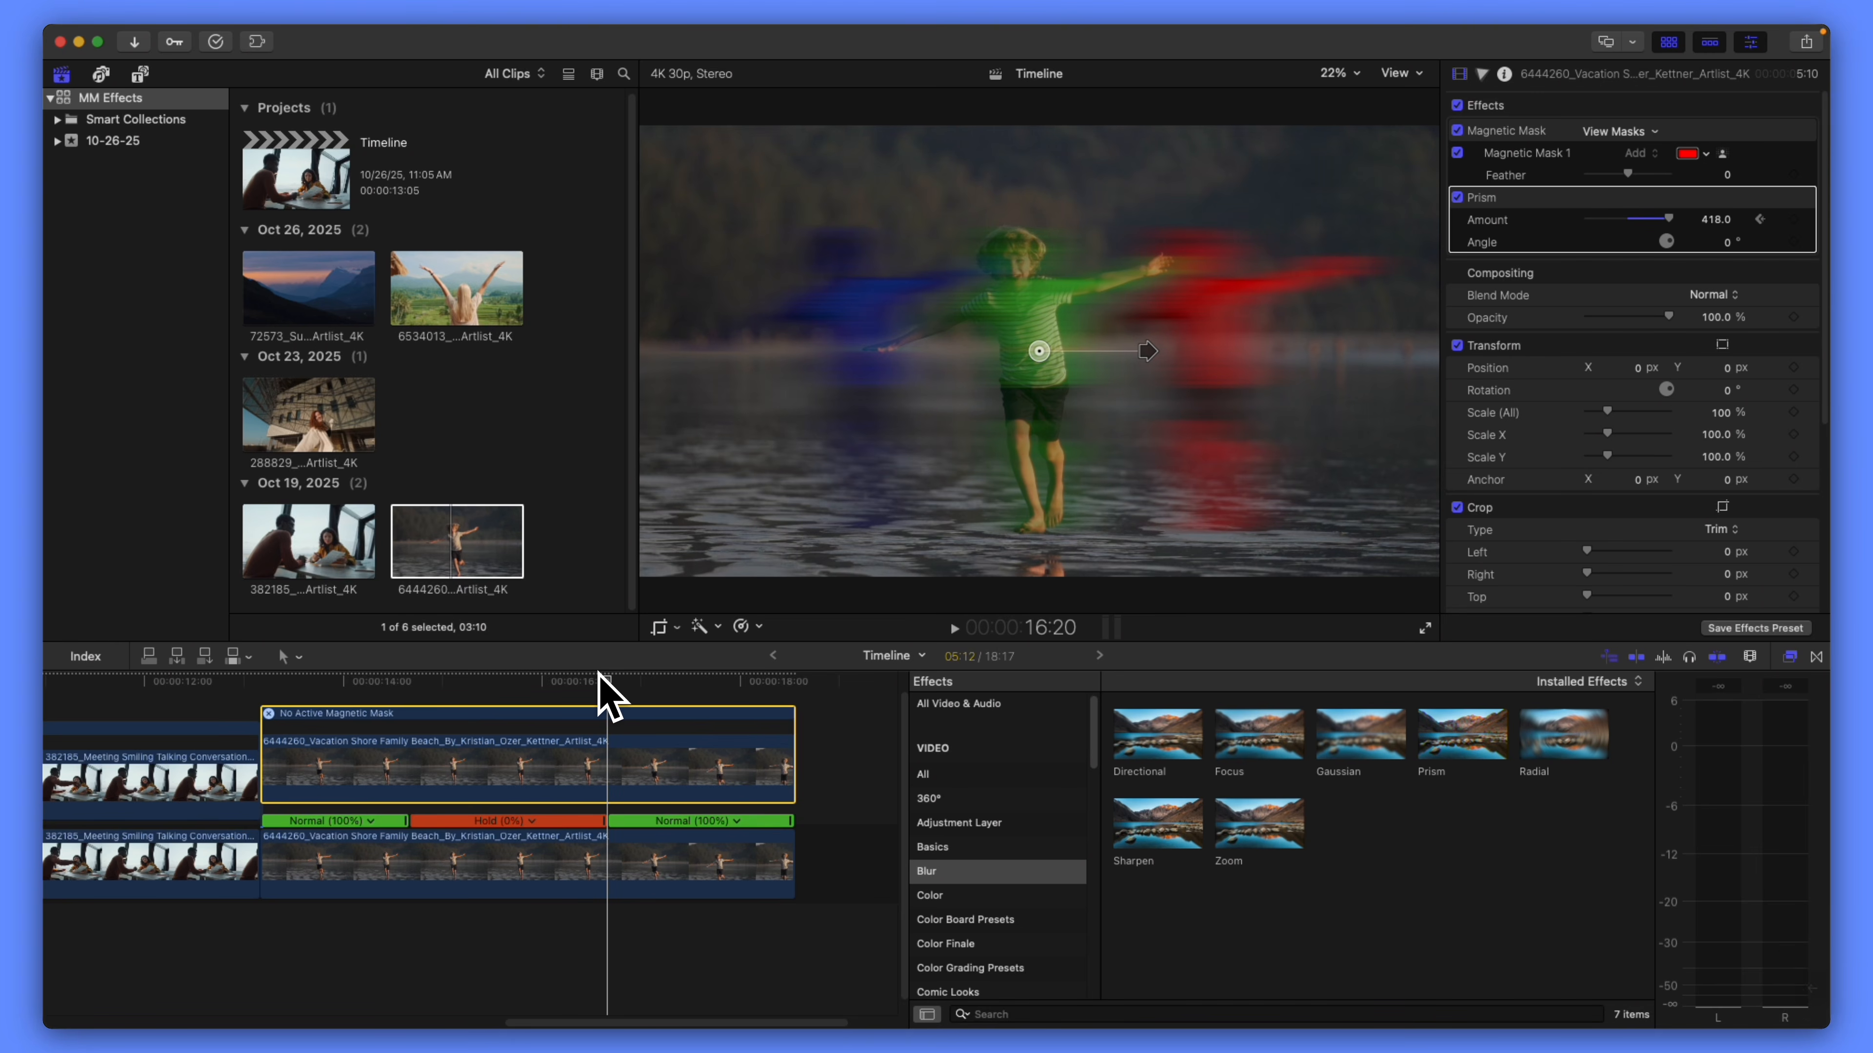
key(Right)
key(Left)
drag(1720, 221, 1567, 230)
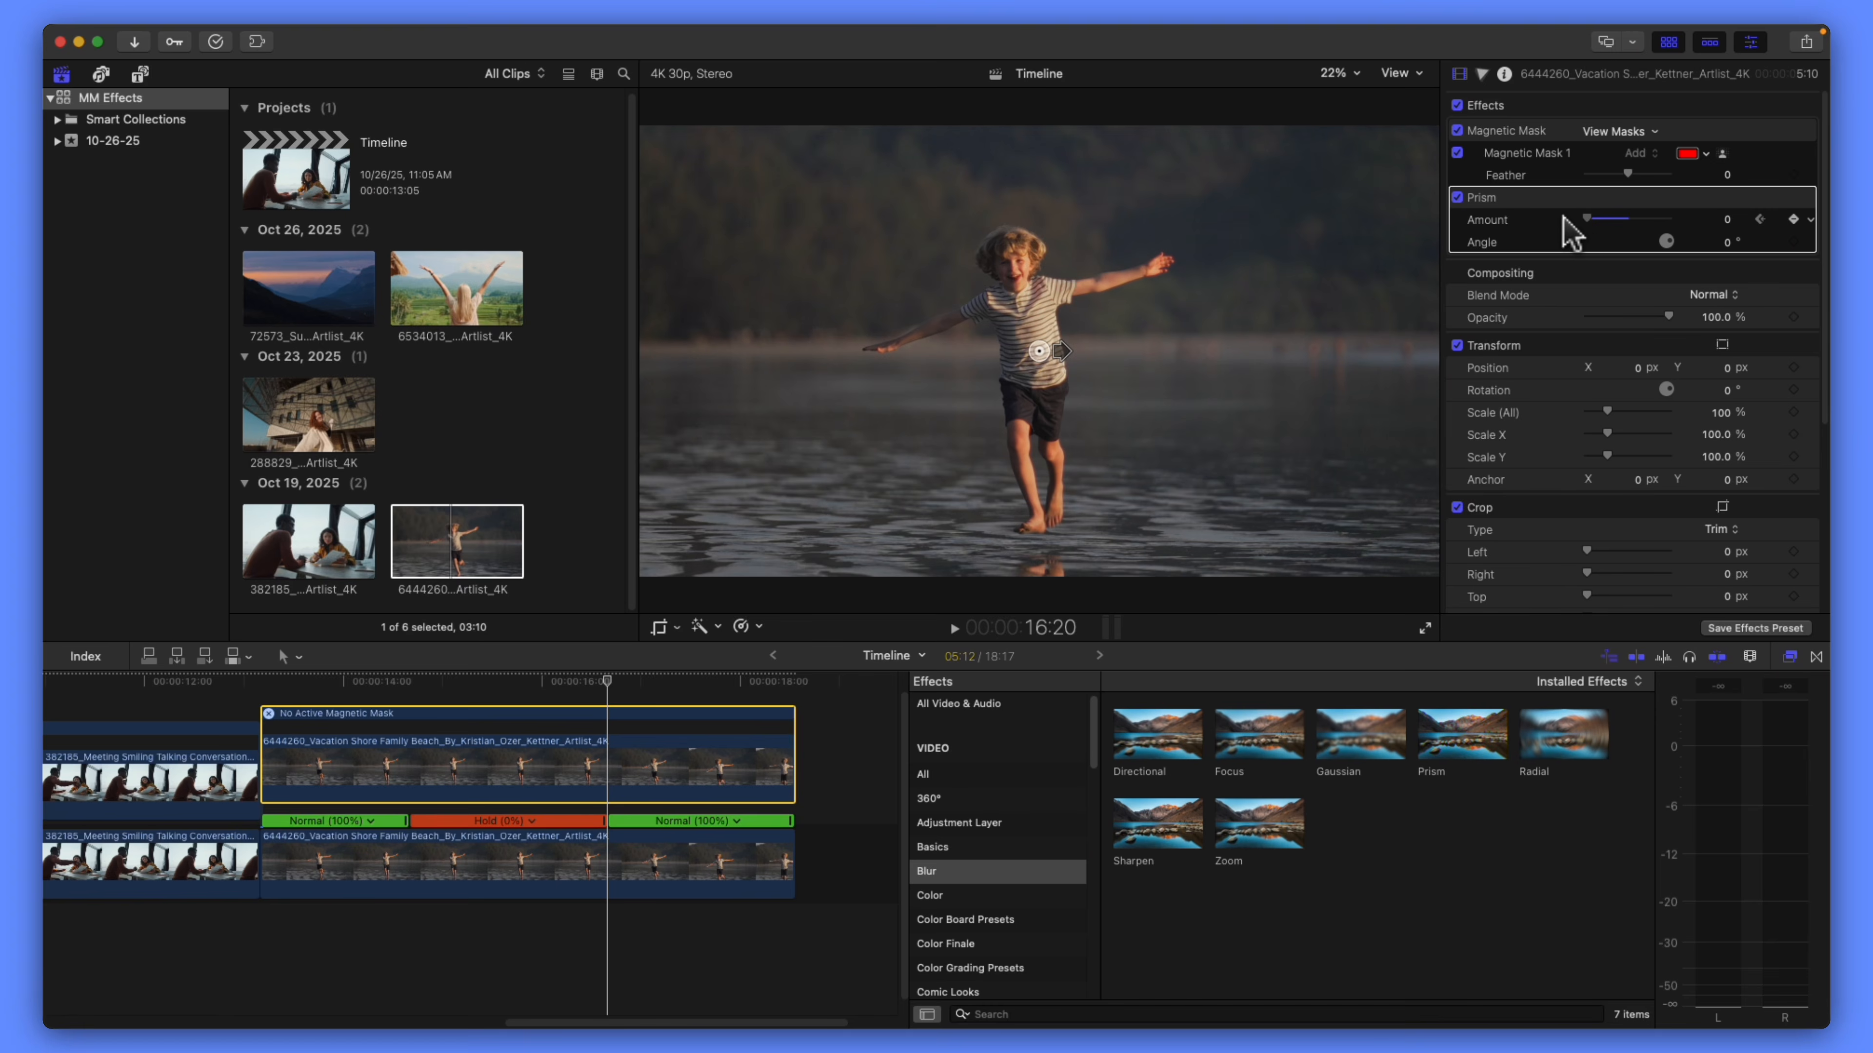
- Review the Prism animation on the beach clip, from its start through the end of the hold section
drag(408, 675, 410, 667)
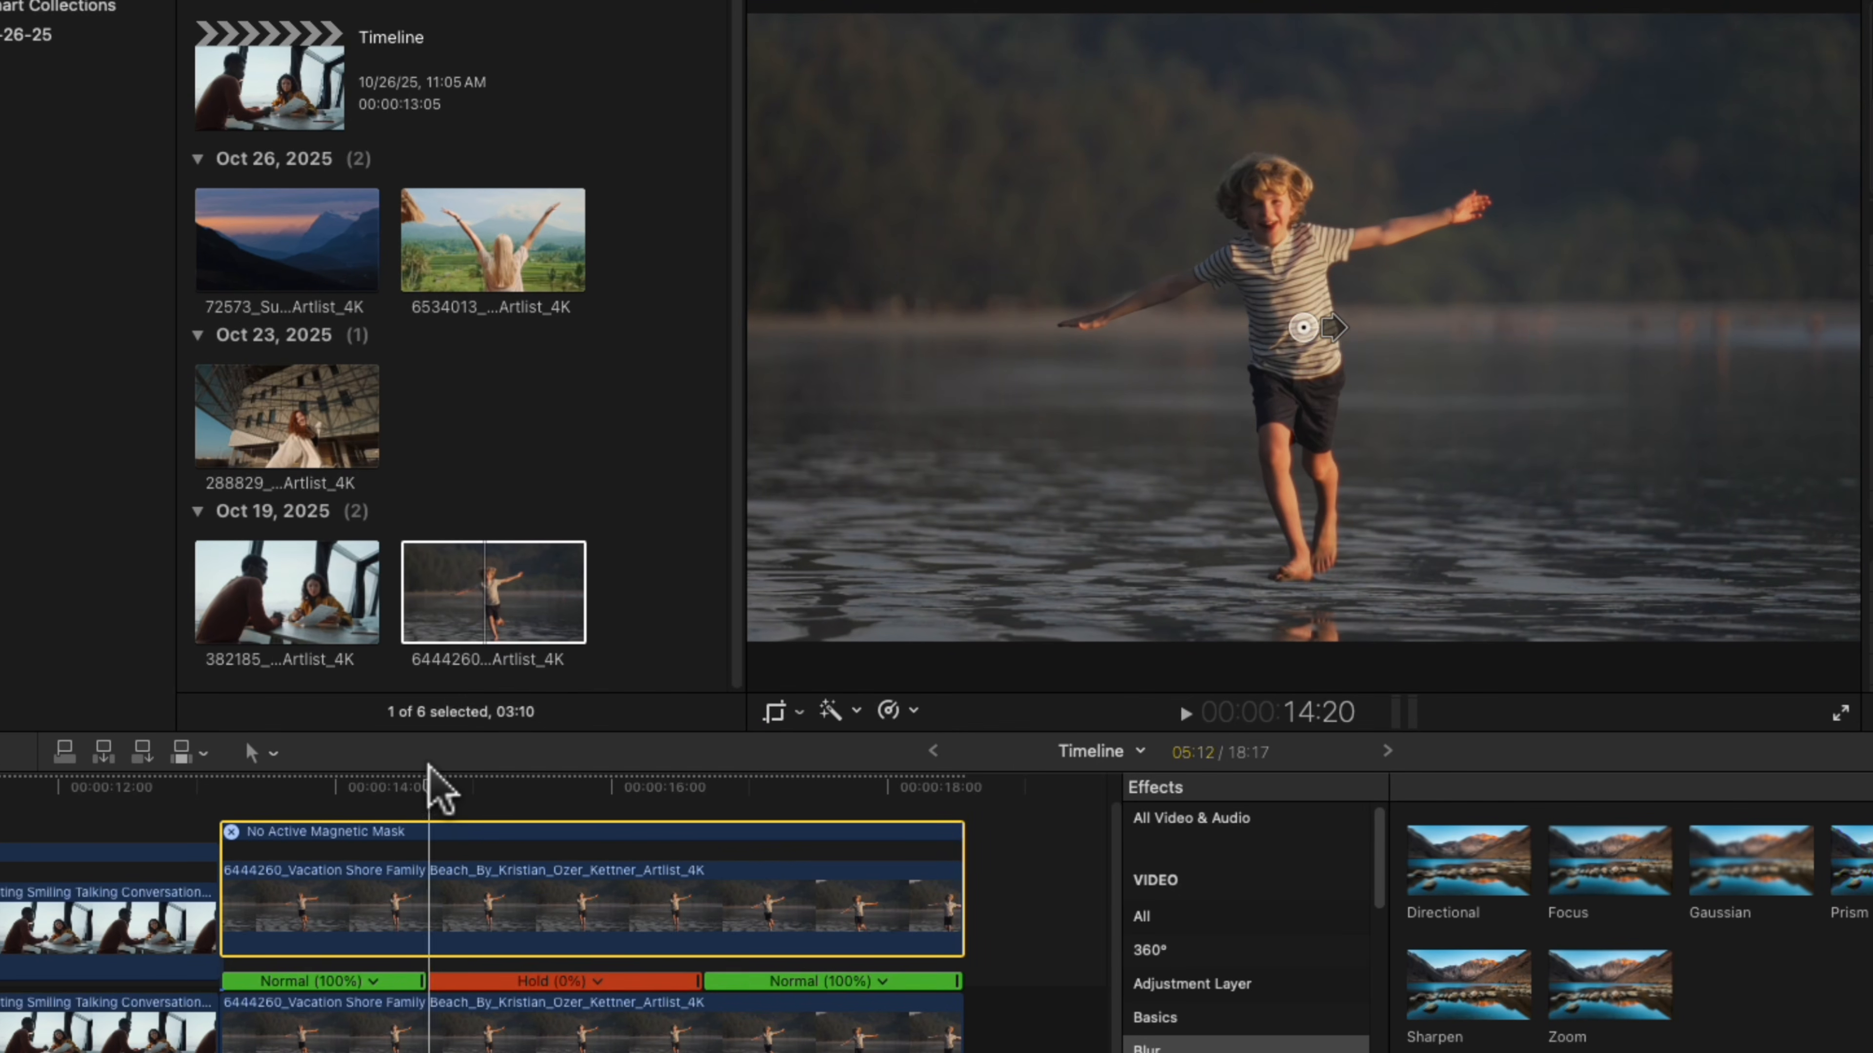
drag(430, 767, 228, 747)
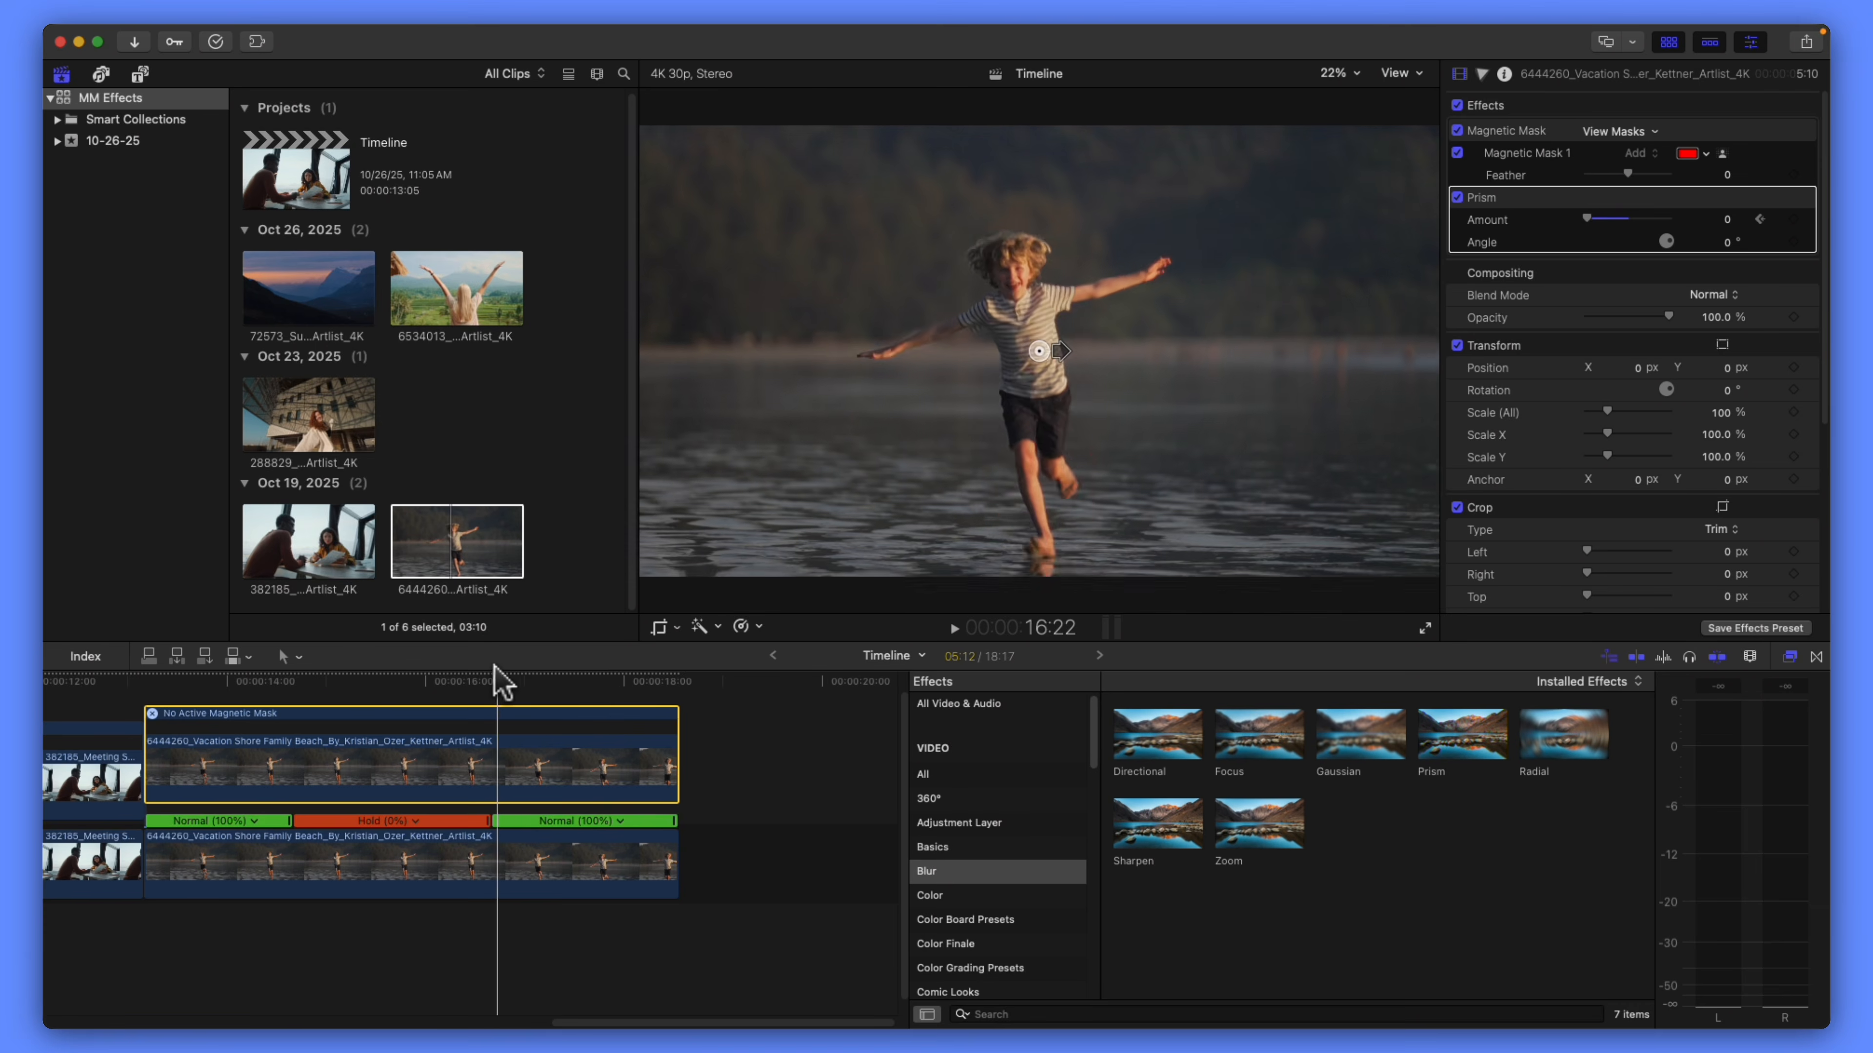
mouse_move(494, 667)
mouse_down()
mouse_move(325, 669)
mouse_move(499, 674)
mouse_up()
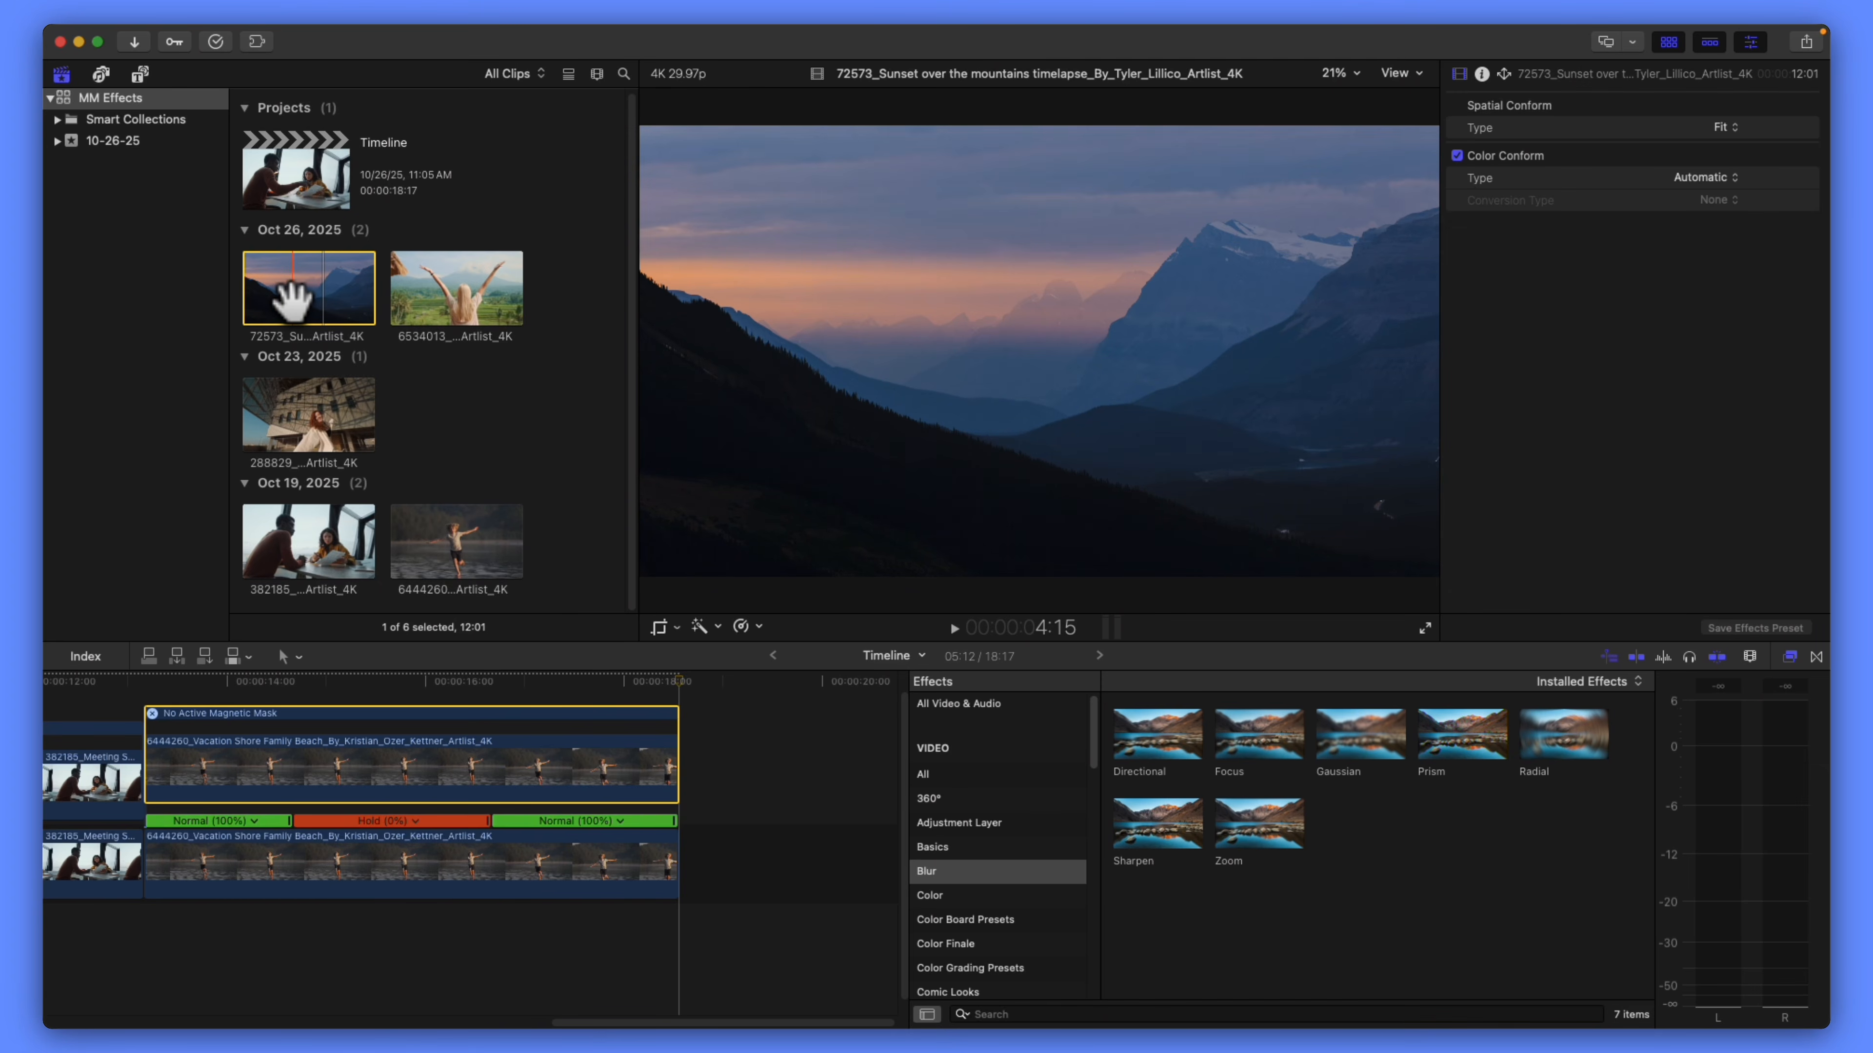
- Append the mountain sunset timelapse clip to the end of the timeline and hide the effects browser
drag(281, 297, 690, 886)
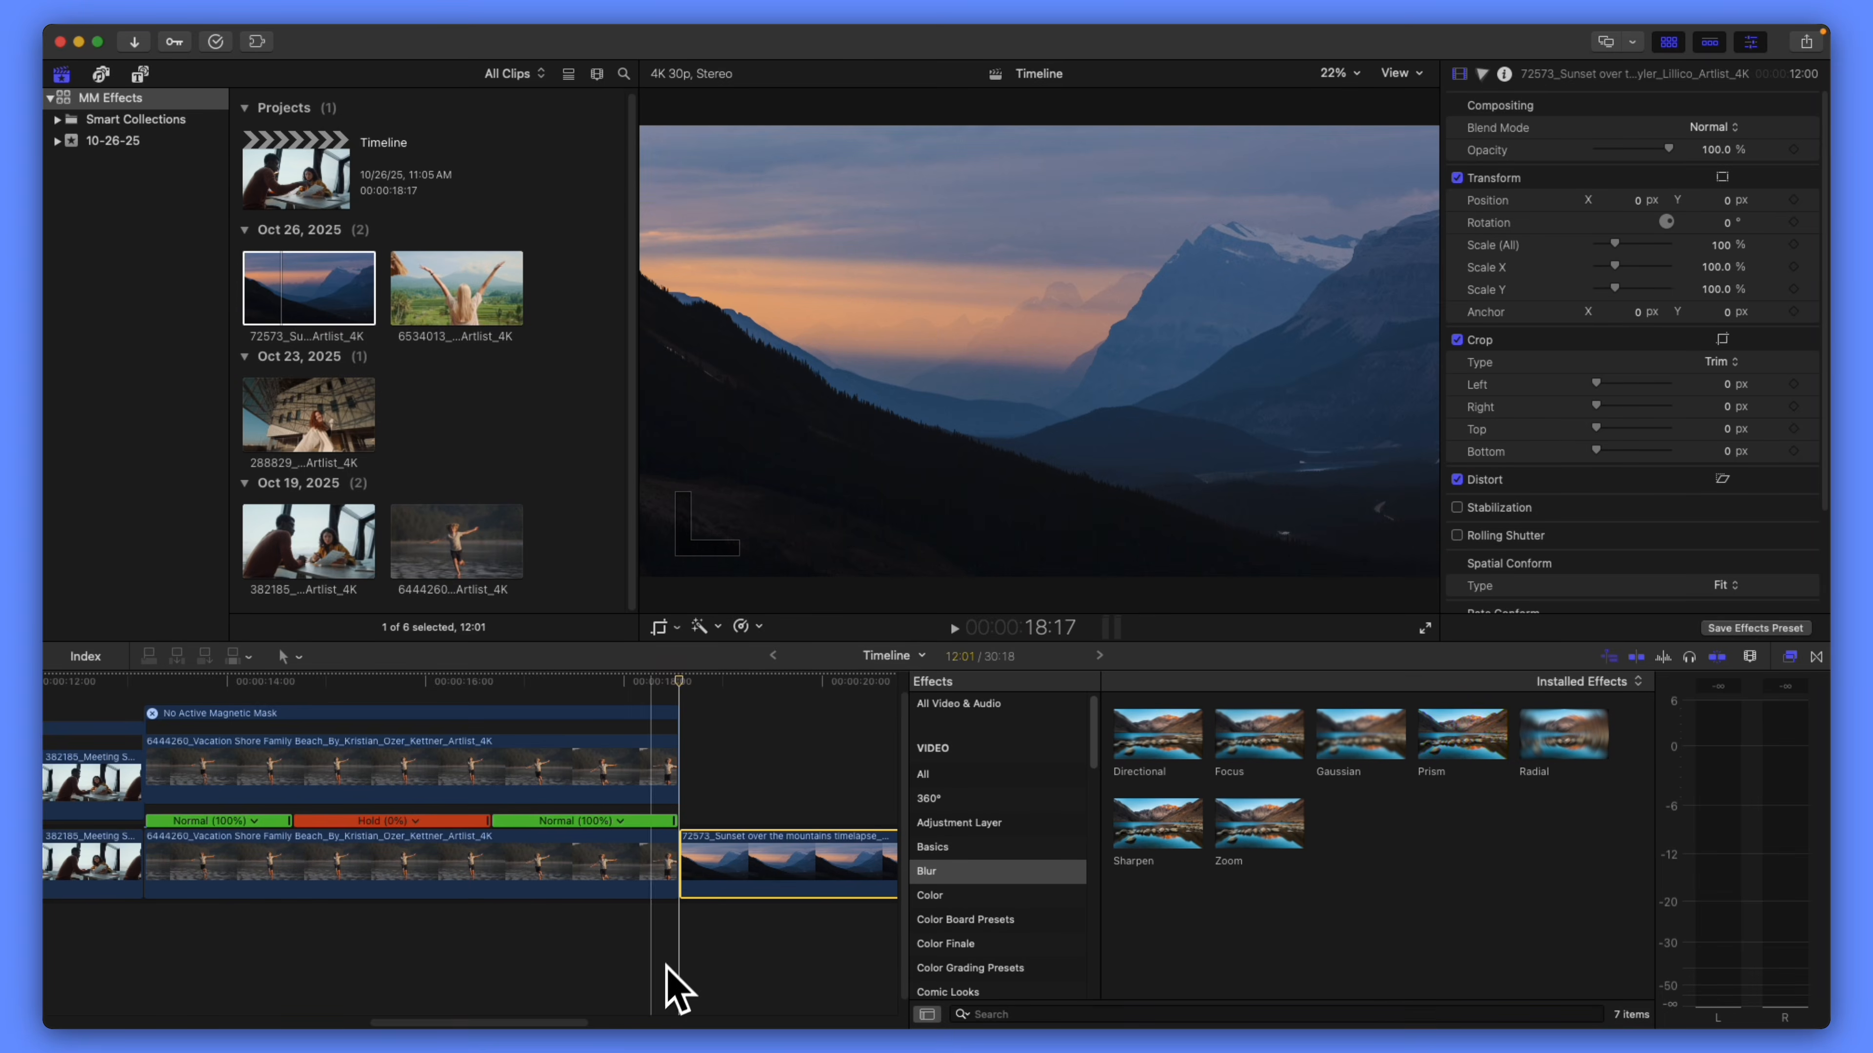
drag(562, 1024, 732, 1024)
click(1813, 658)
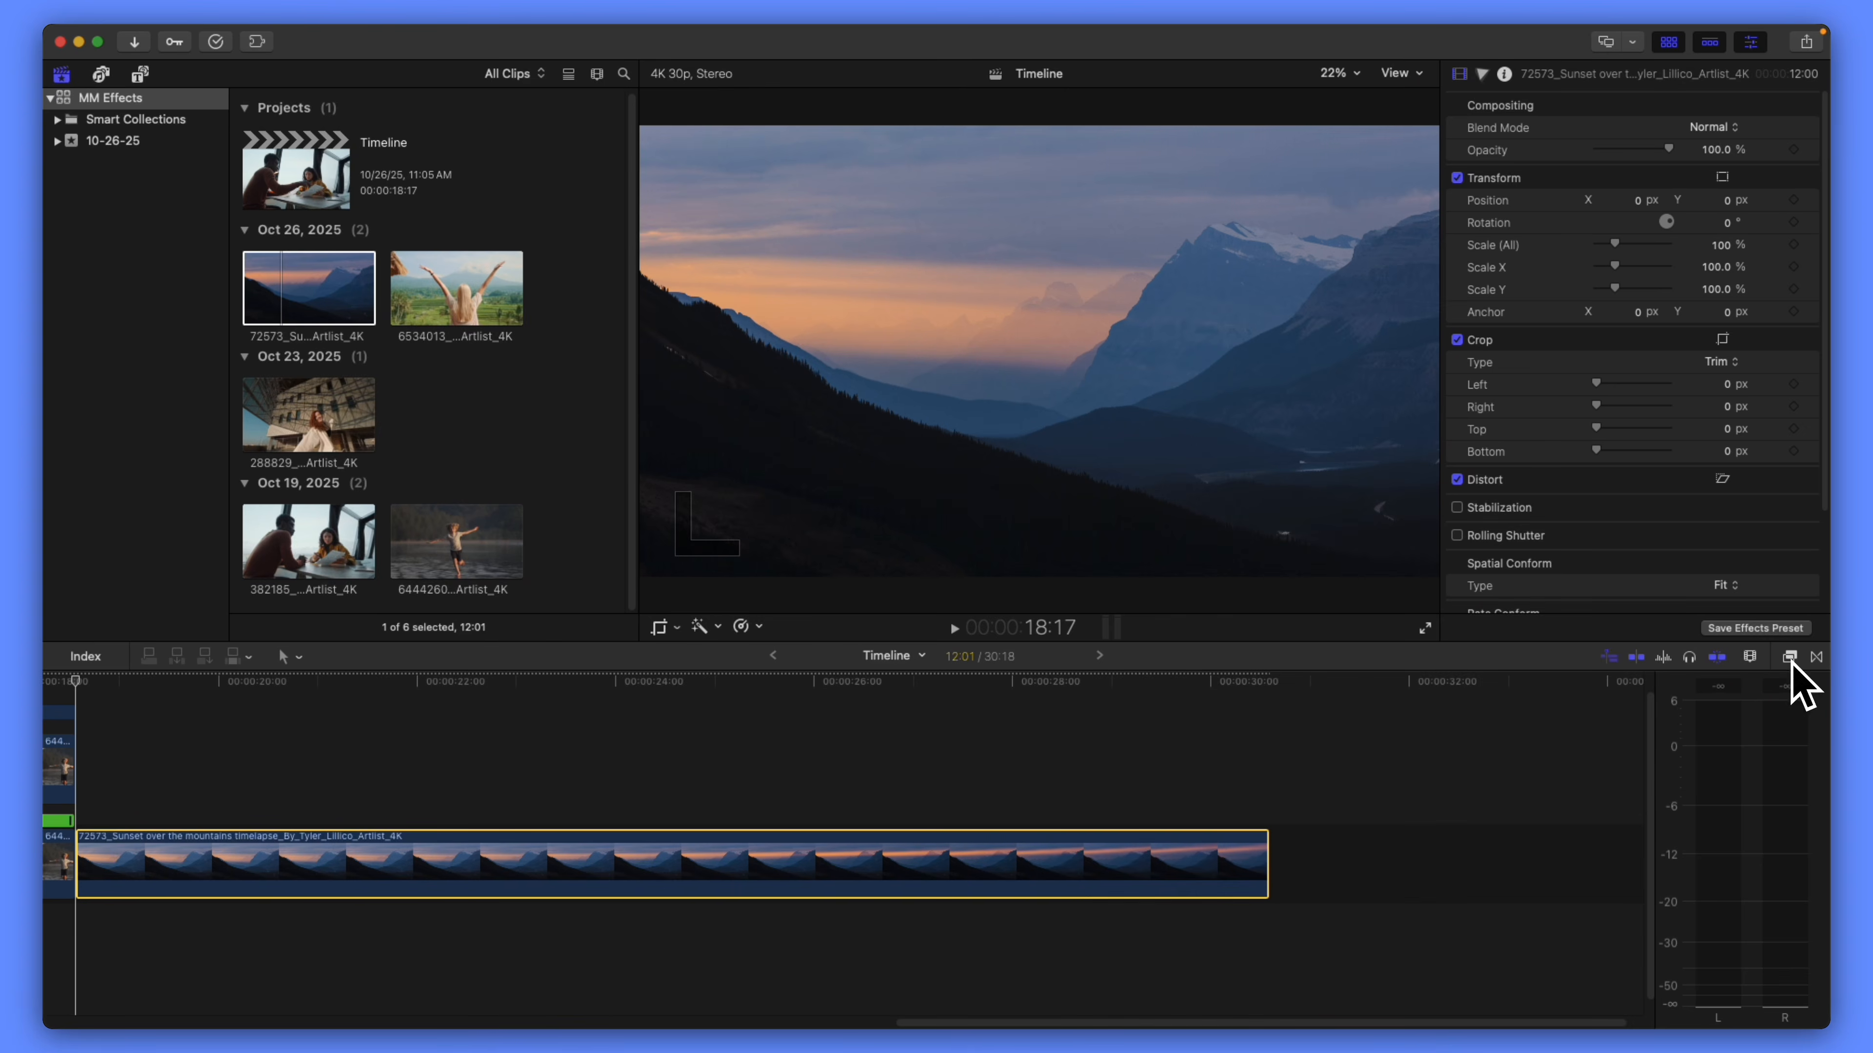
drag(1245, 1021, 1204, 1021)
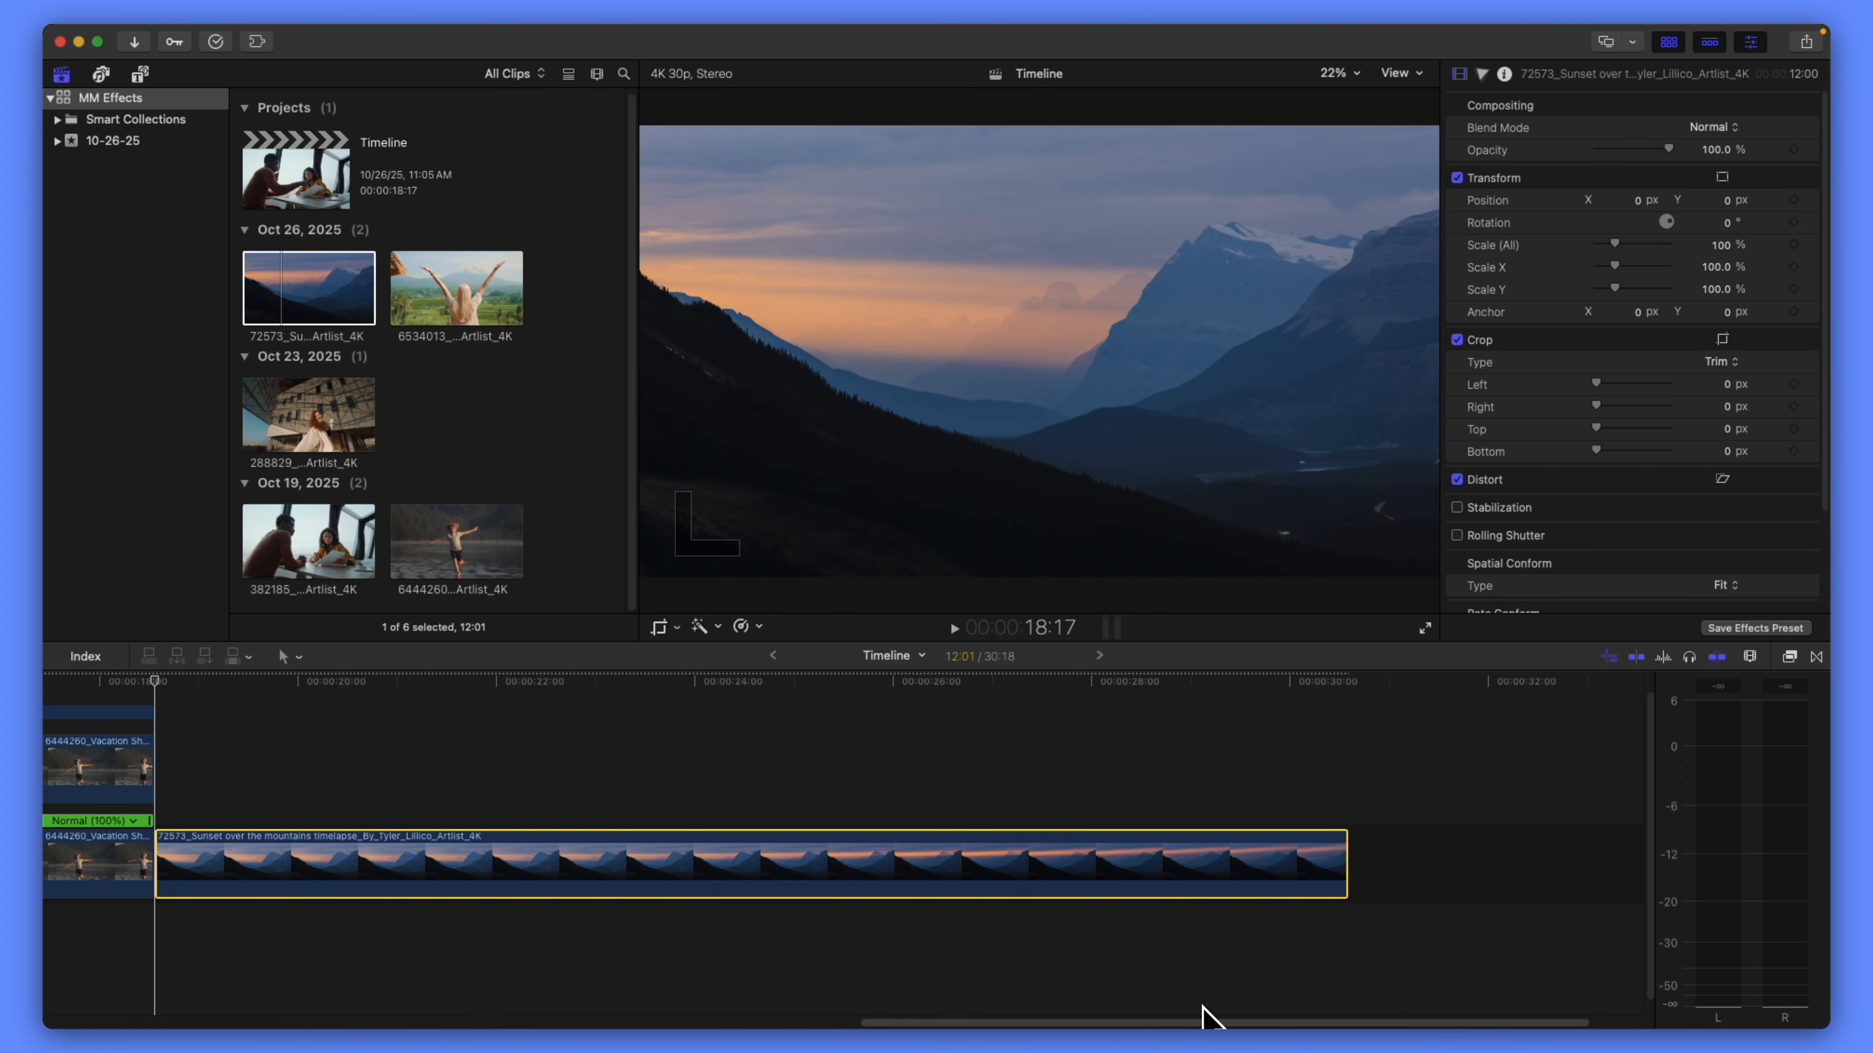
- Stack two copies of the mountain sunset clip directly above the original, aligned with it
drag(157, 685, 645, 684)
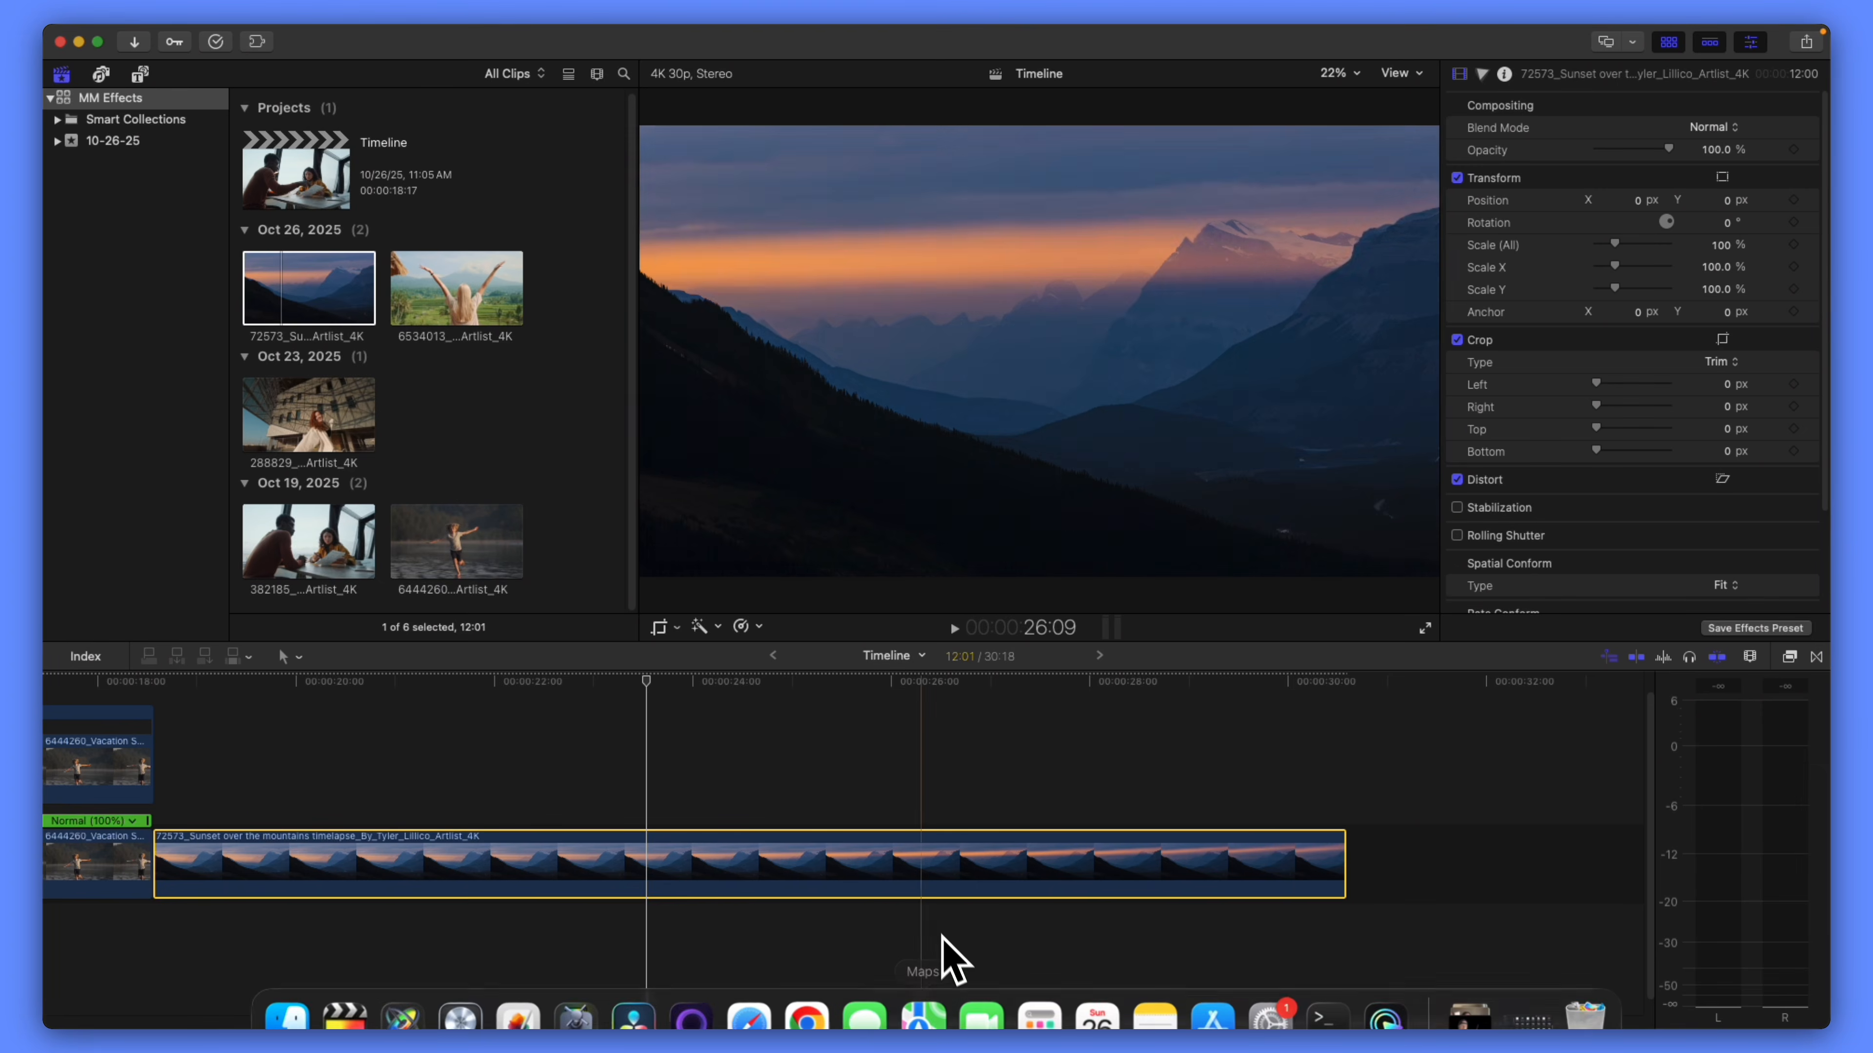
key(super+minus)
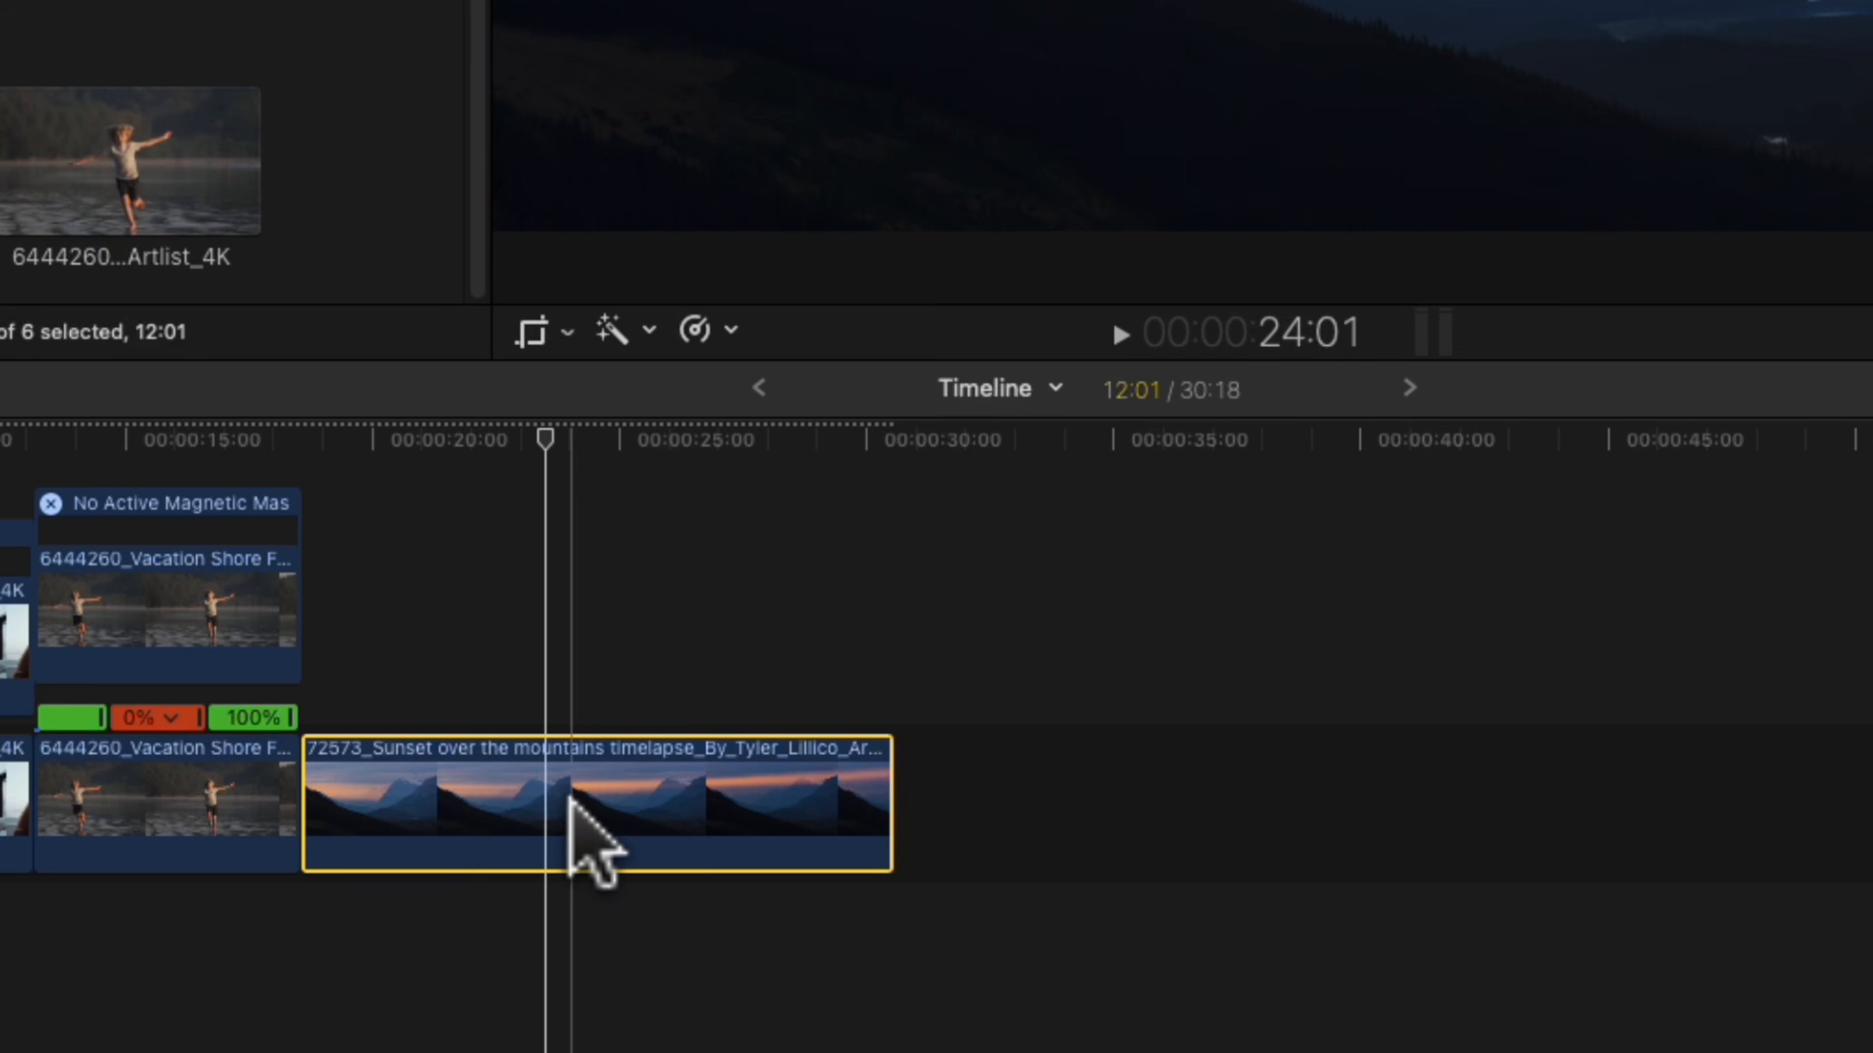
drag(549, 803, 615, 591)
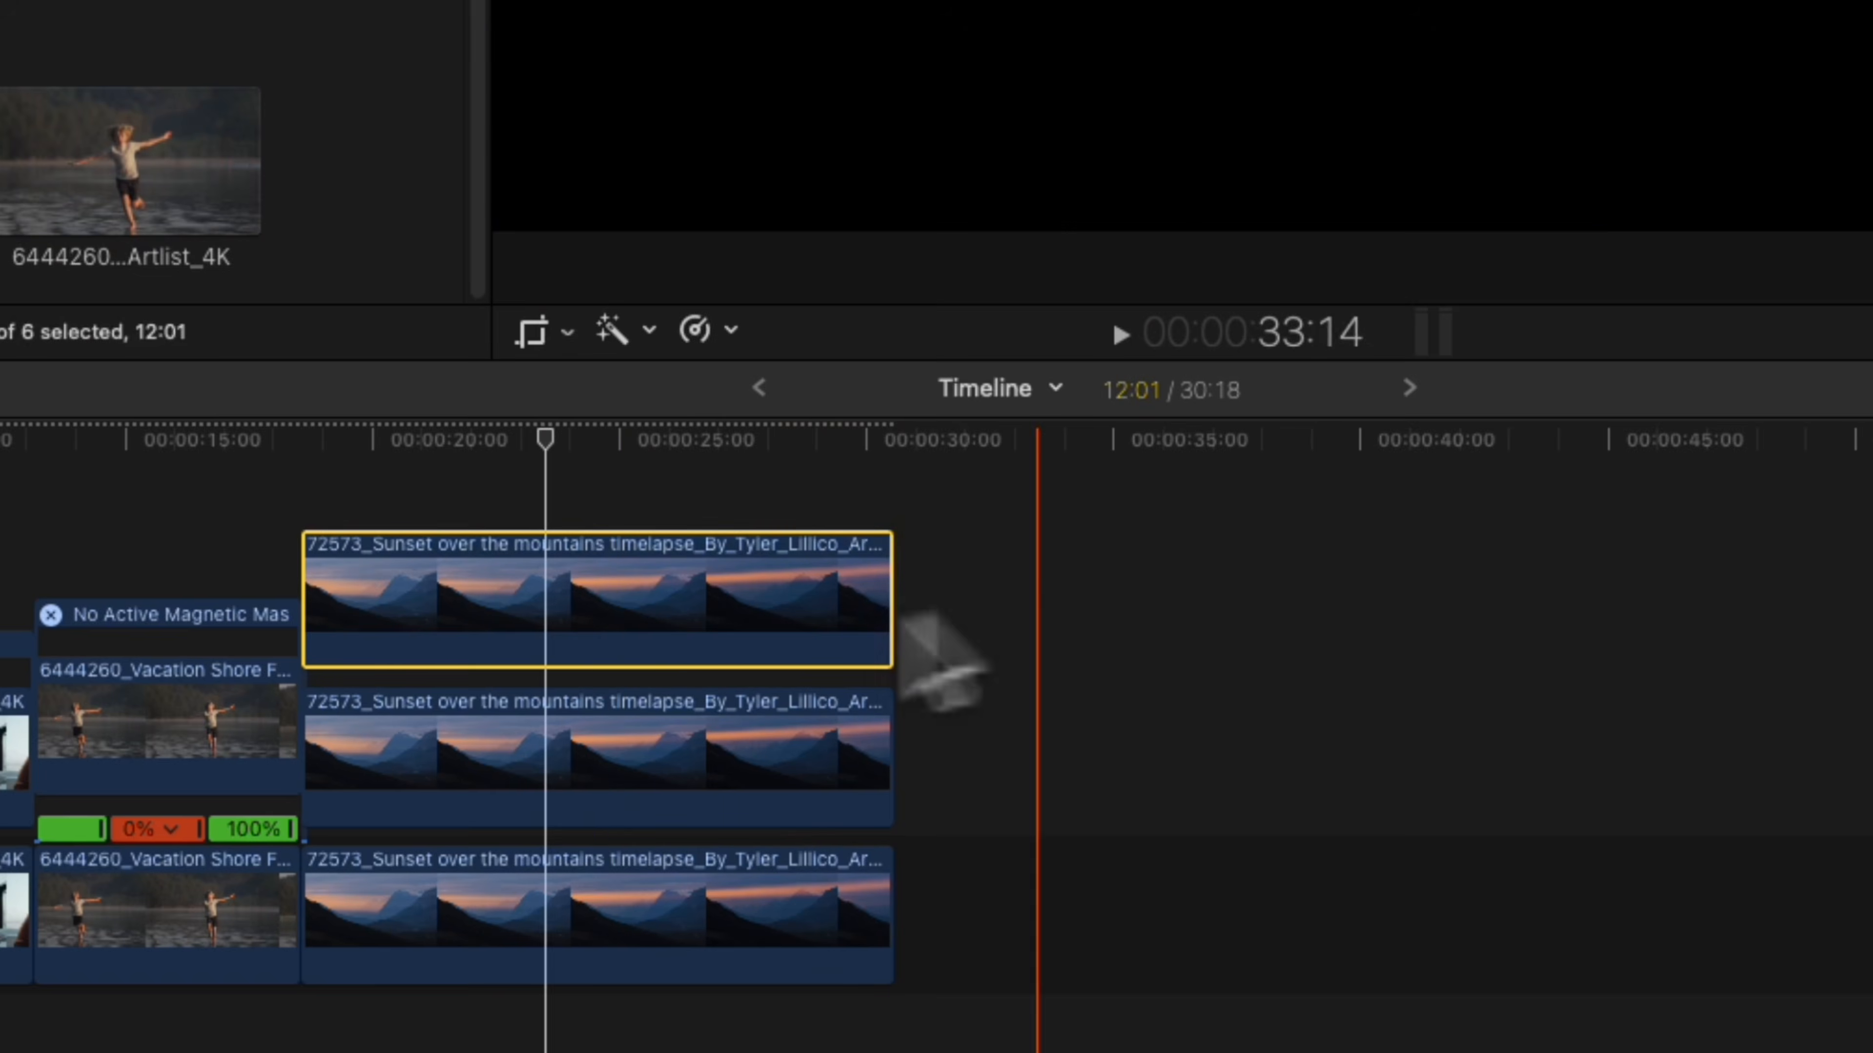
- Add a Magnetic Mask to the top mountain copy at its first frame, placing inclusion points on the dark foreground slope
drag(545, 439, 301, 435)
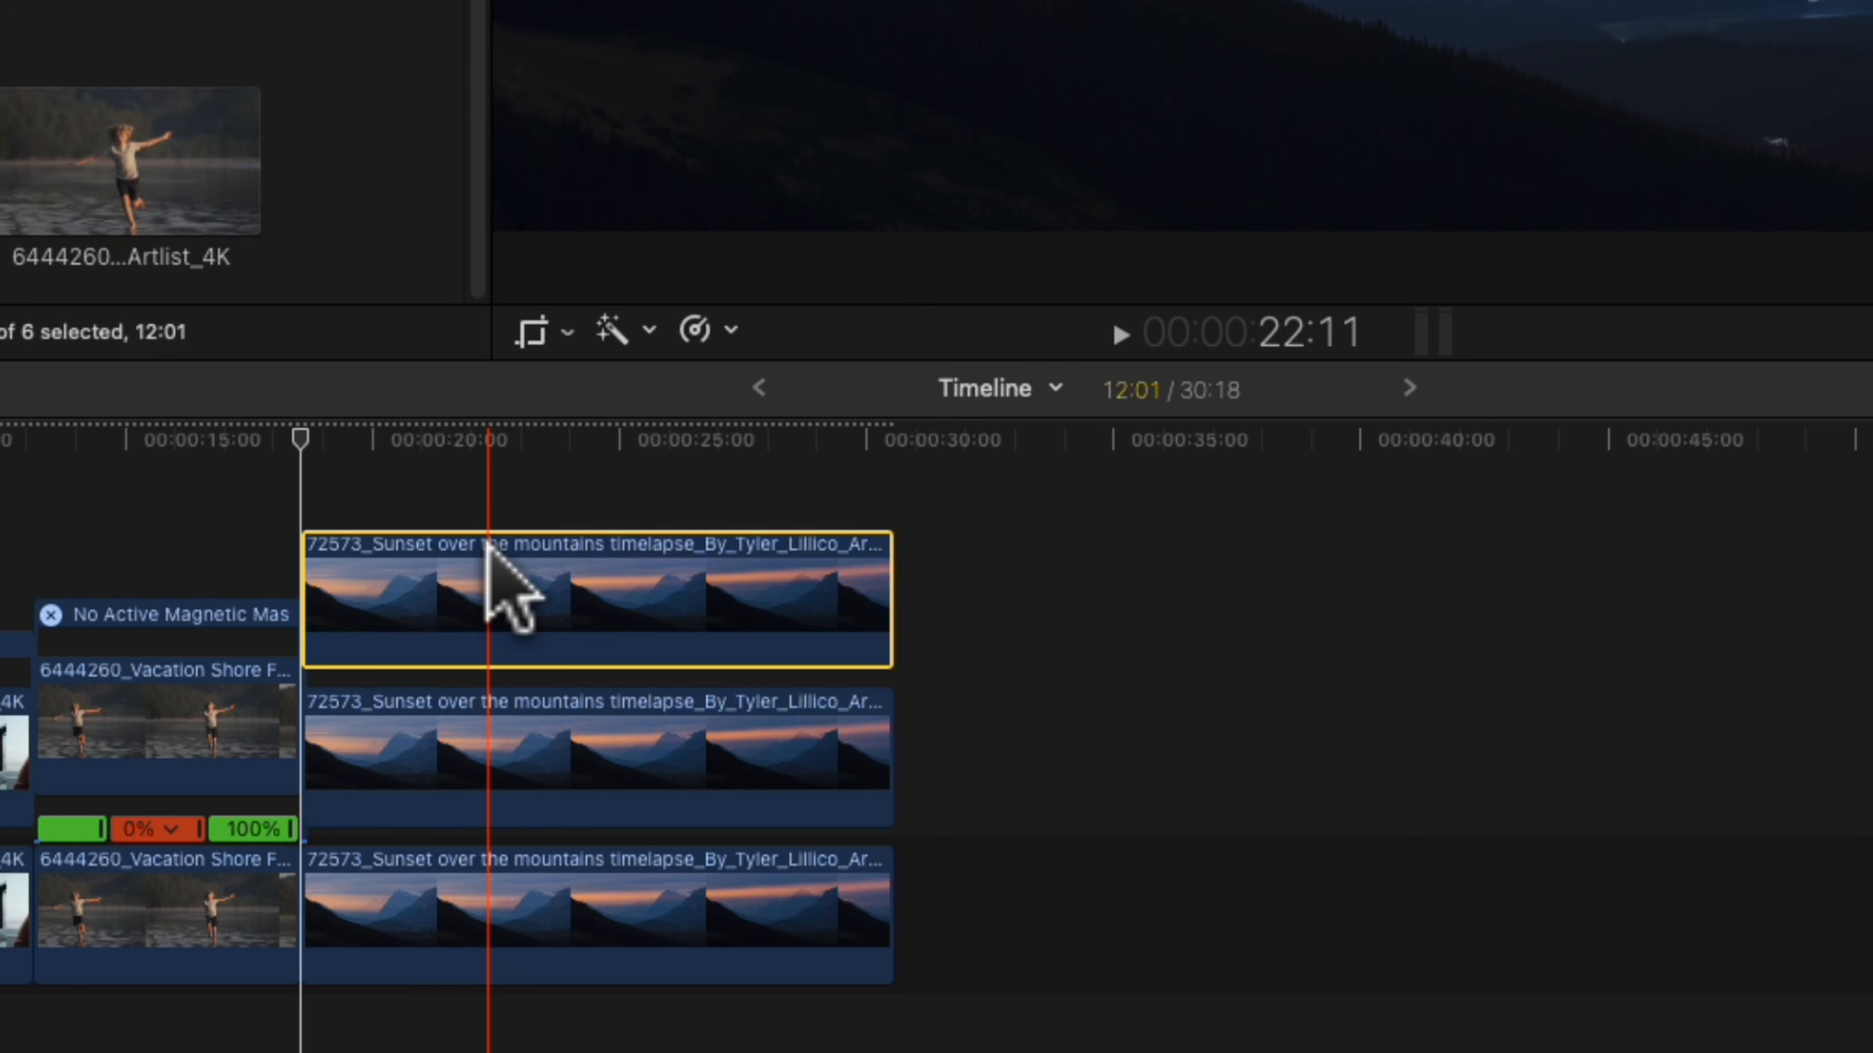
key(alt+shift+m)
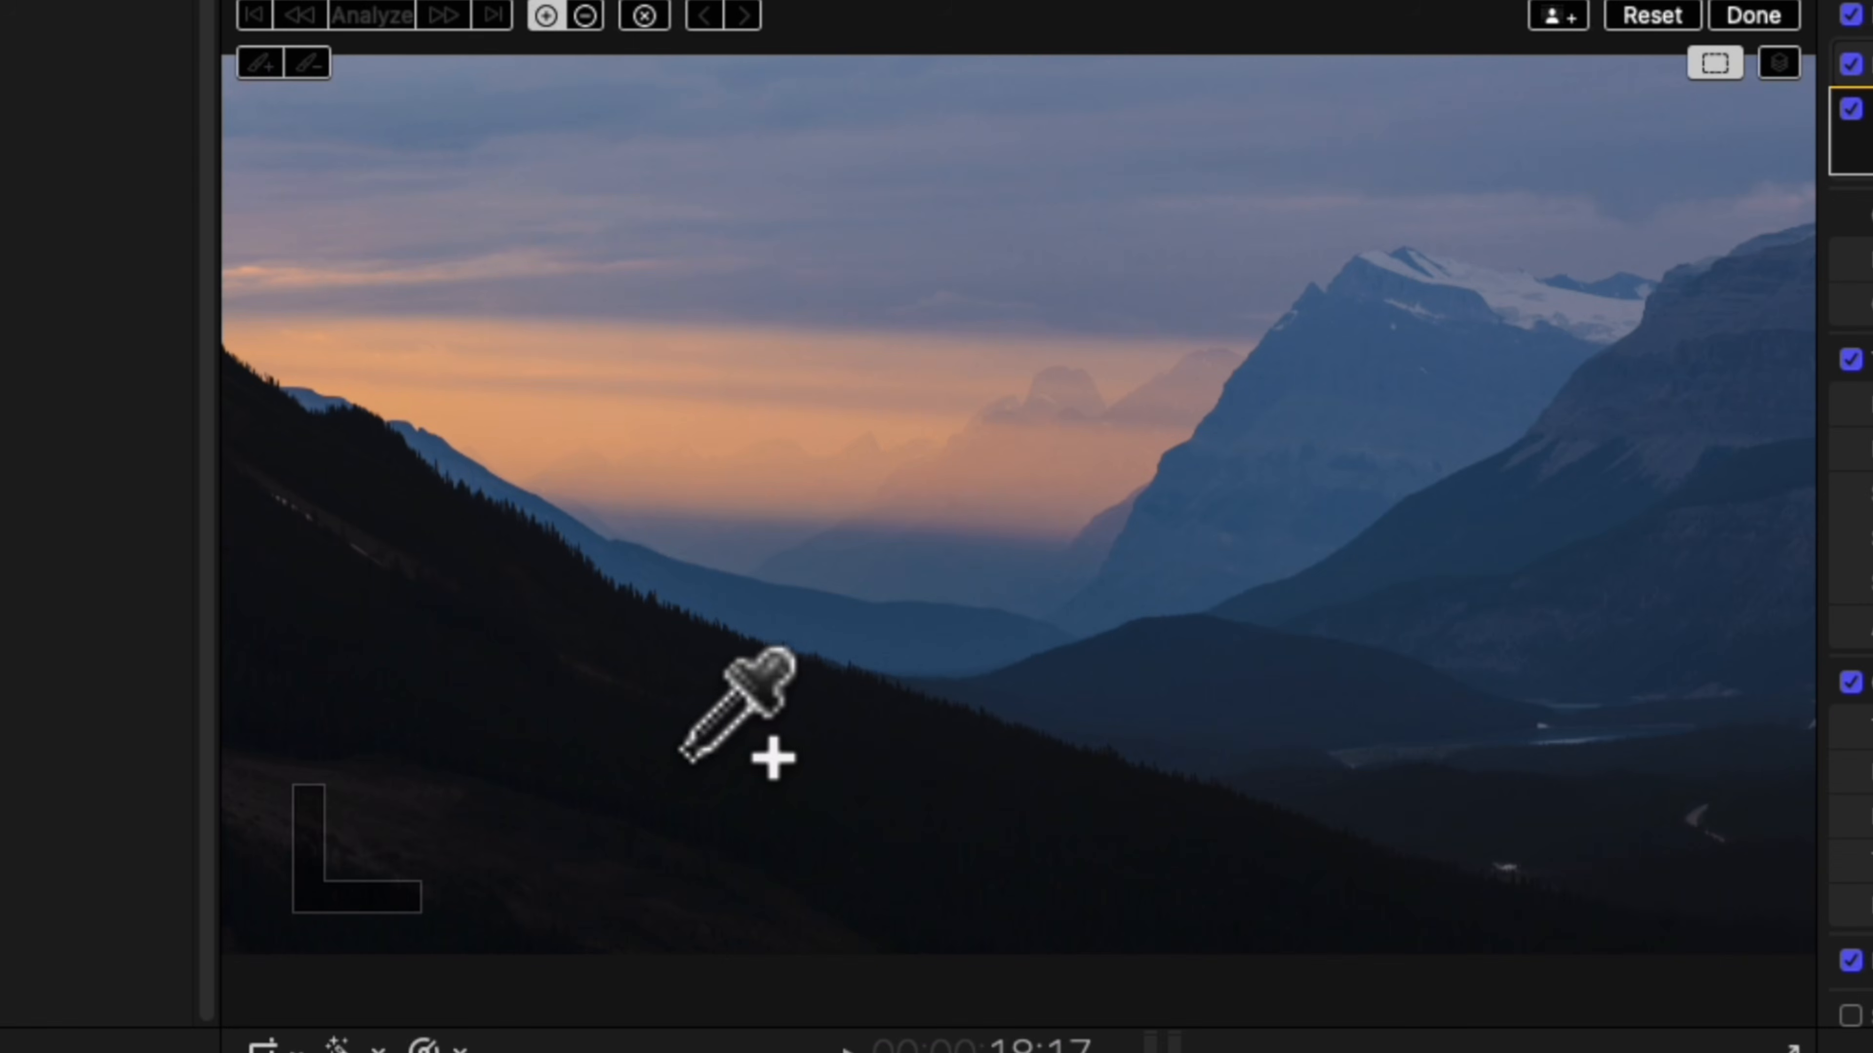
click(457, 738)
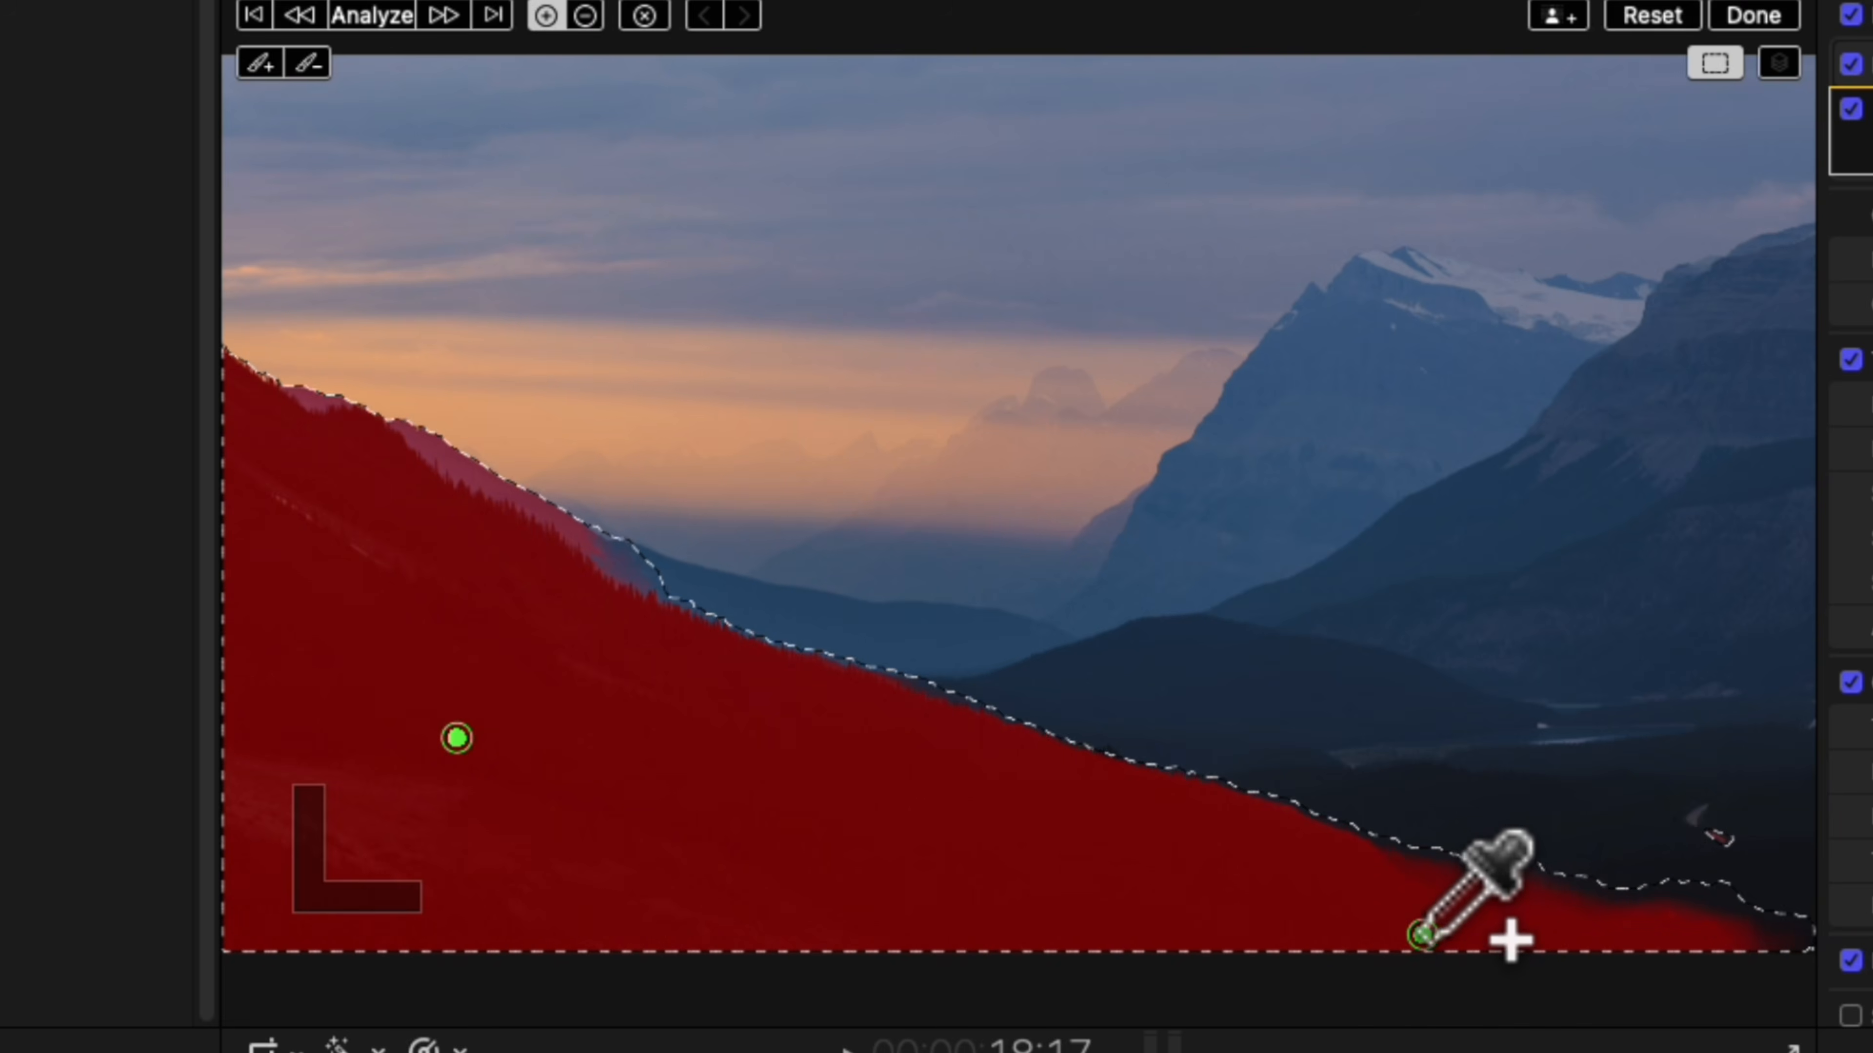
- Refine the foreground slope mask with exclusion points along the ridge, sky, valley and far mountains, plus more inclusion points on the slope
alt+click(1646, 839)
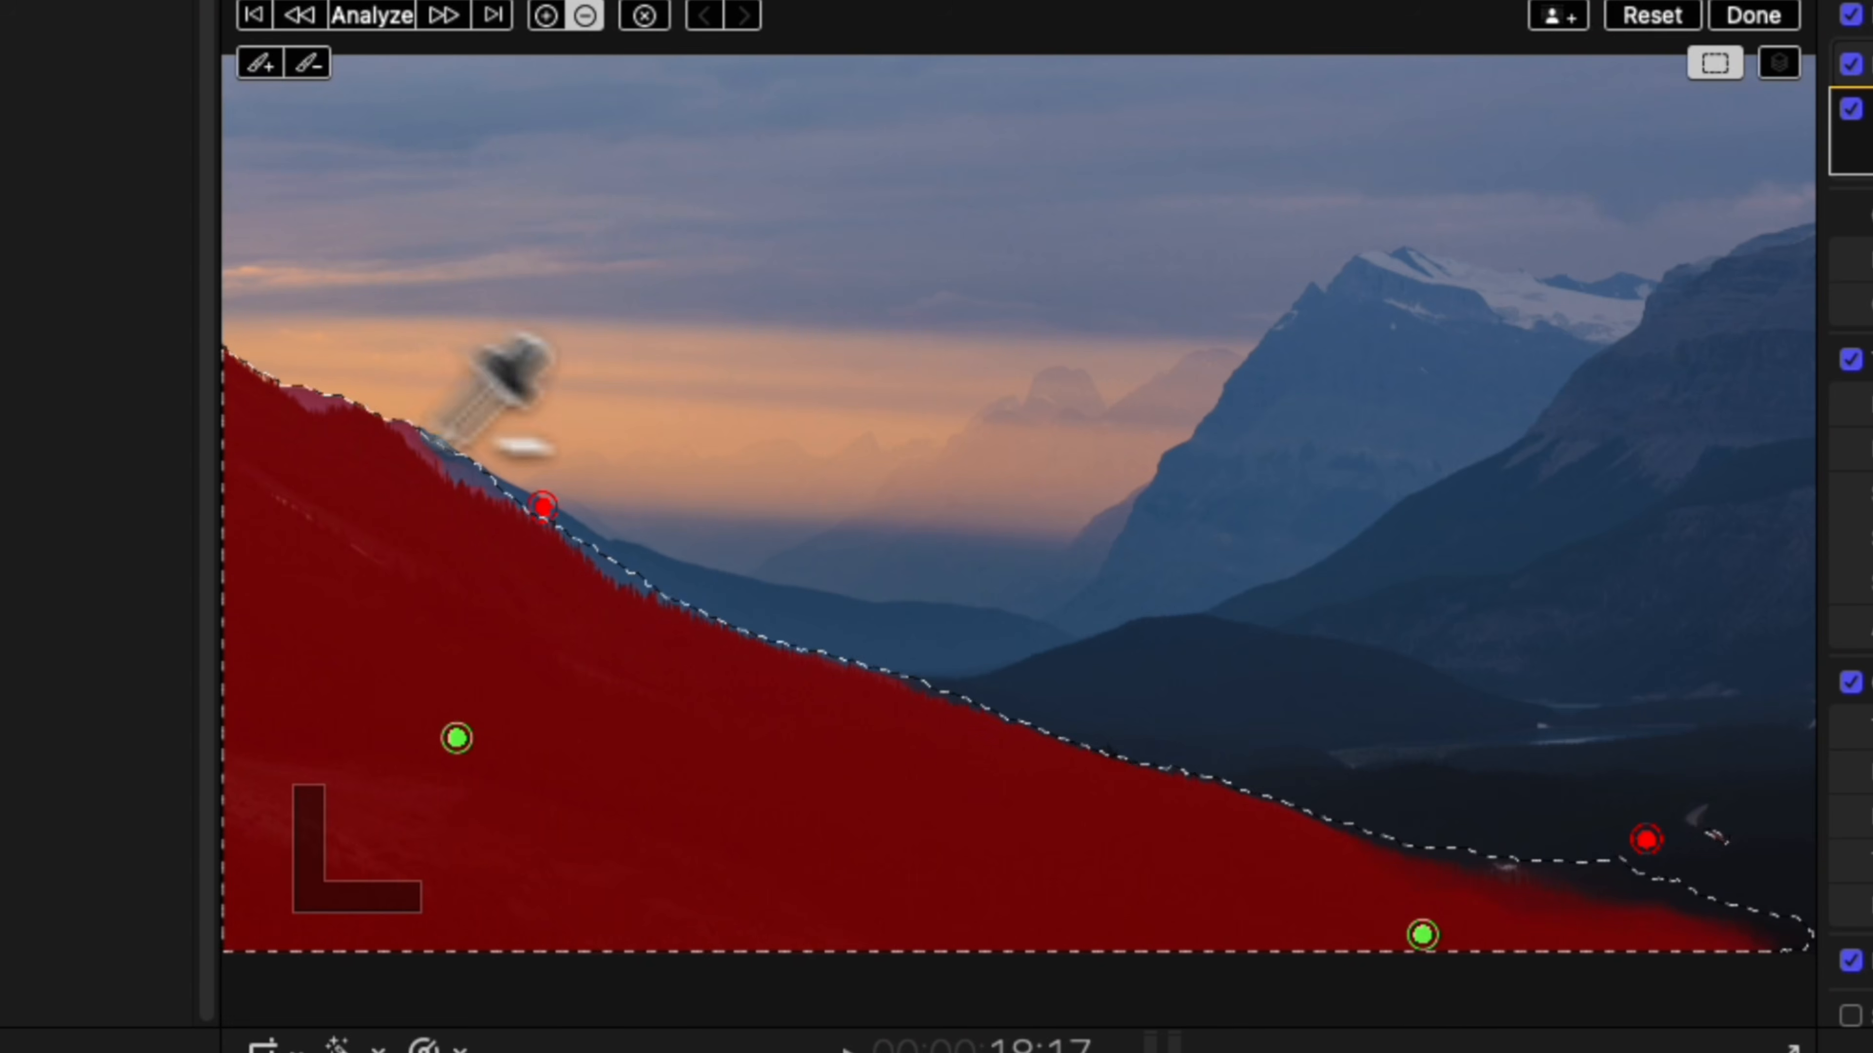
click(303, 394)
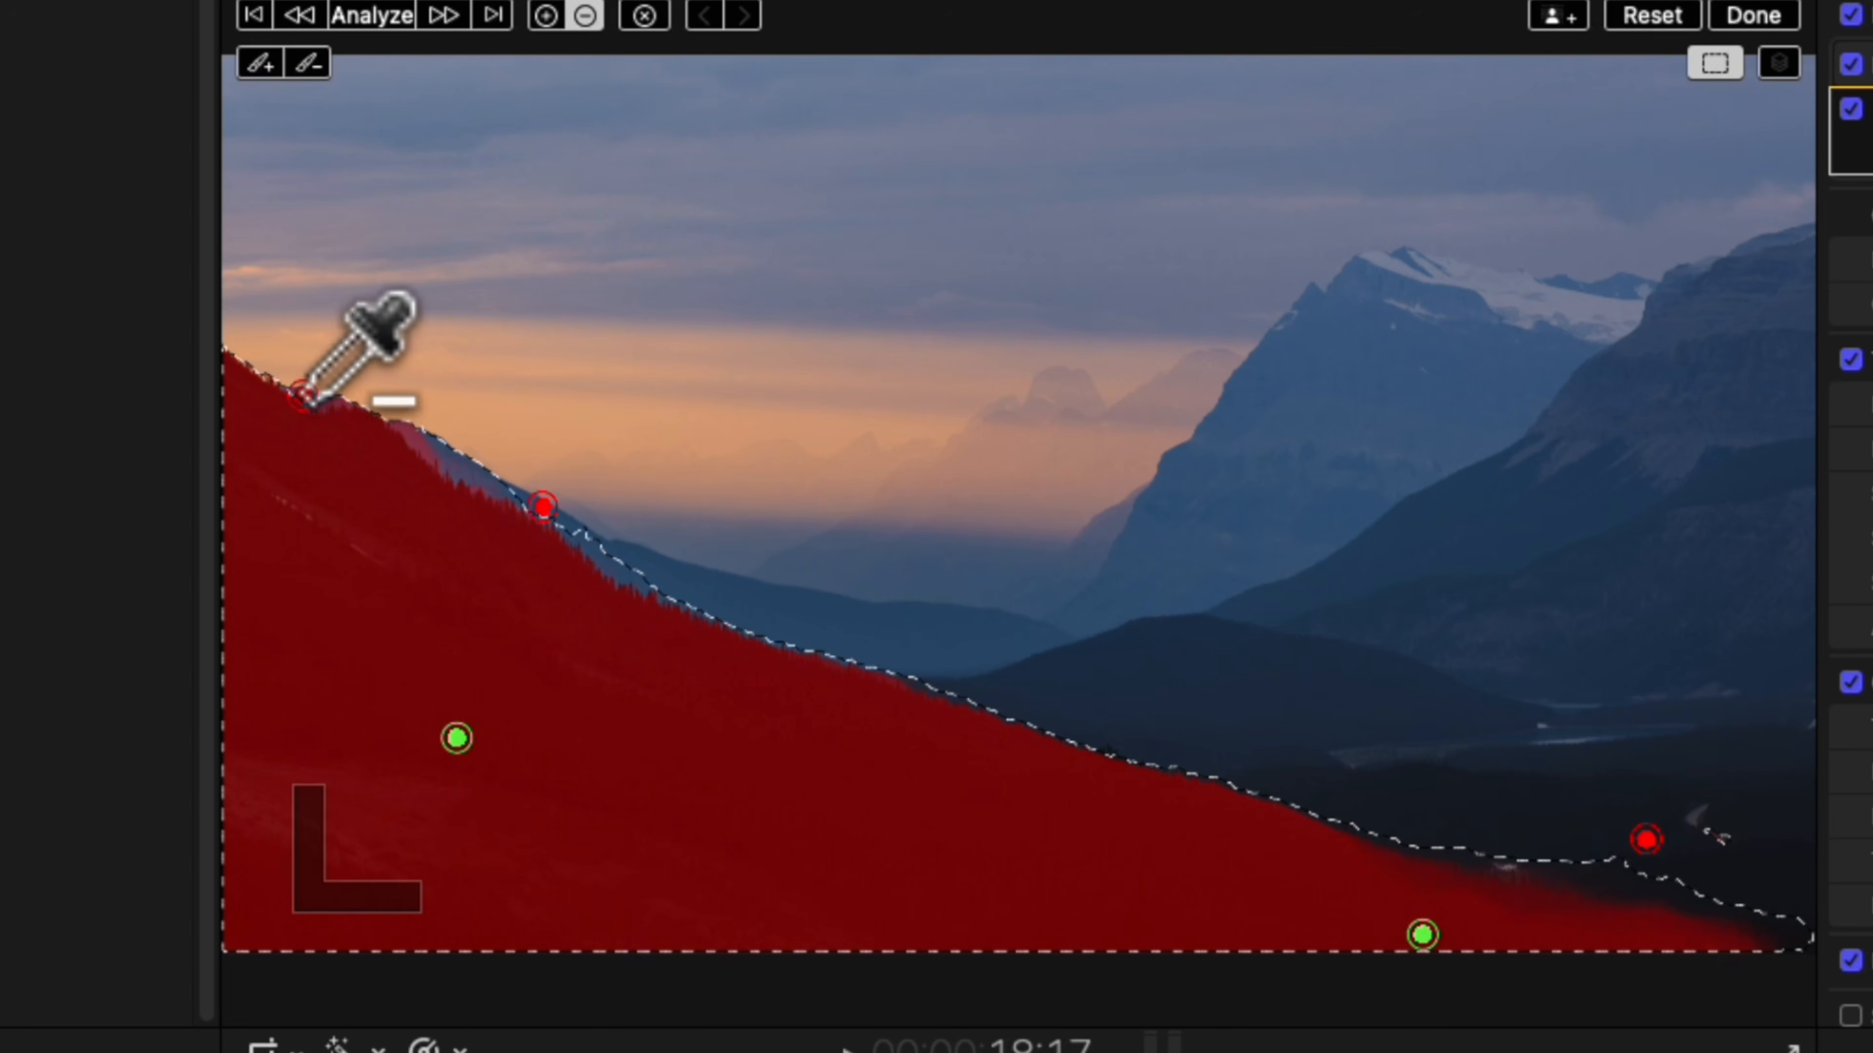
click(410, 433)
alt+click(1126, 276)
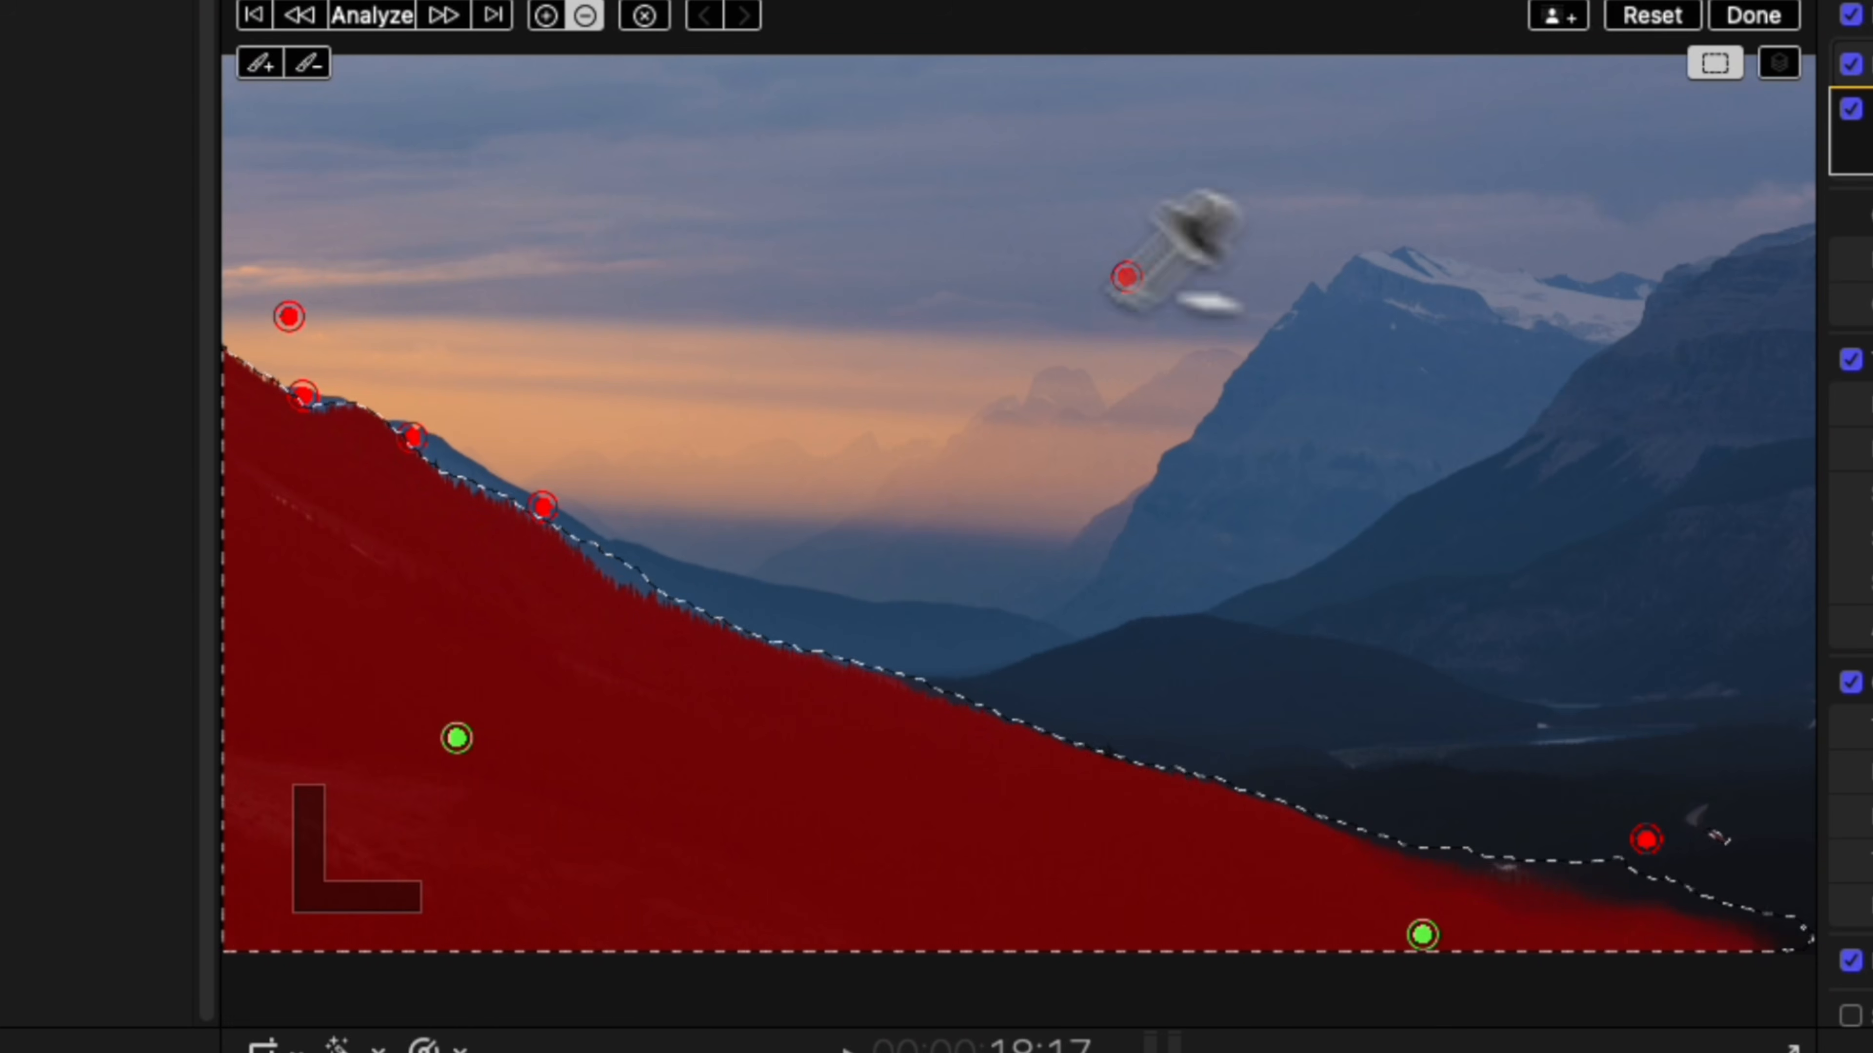
alt+click(1585, 480)
alt+click(1120, 525)
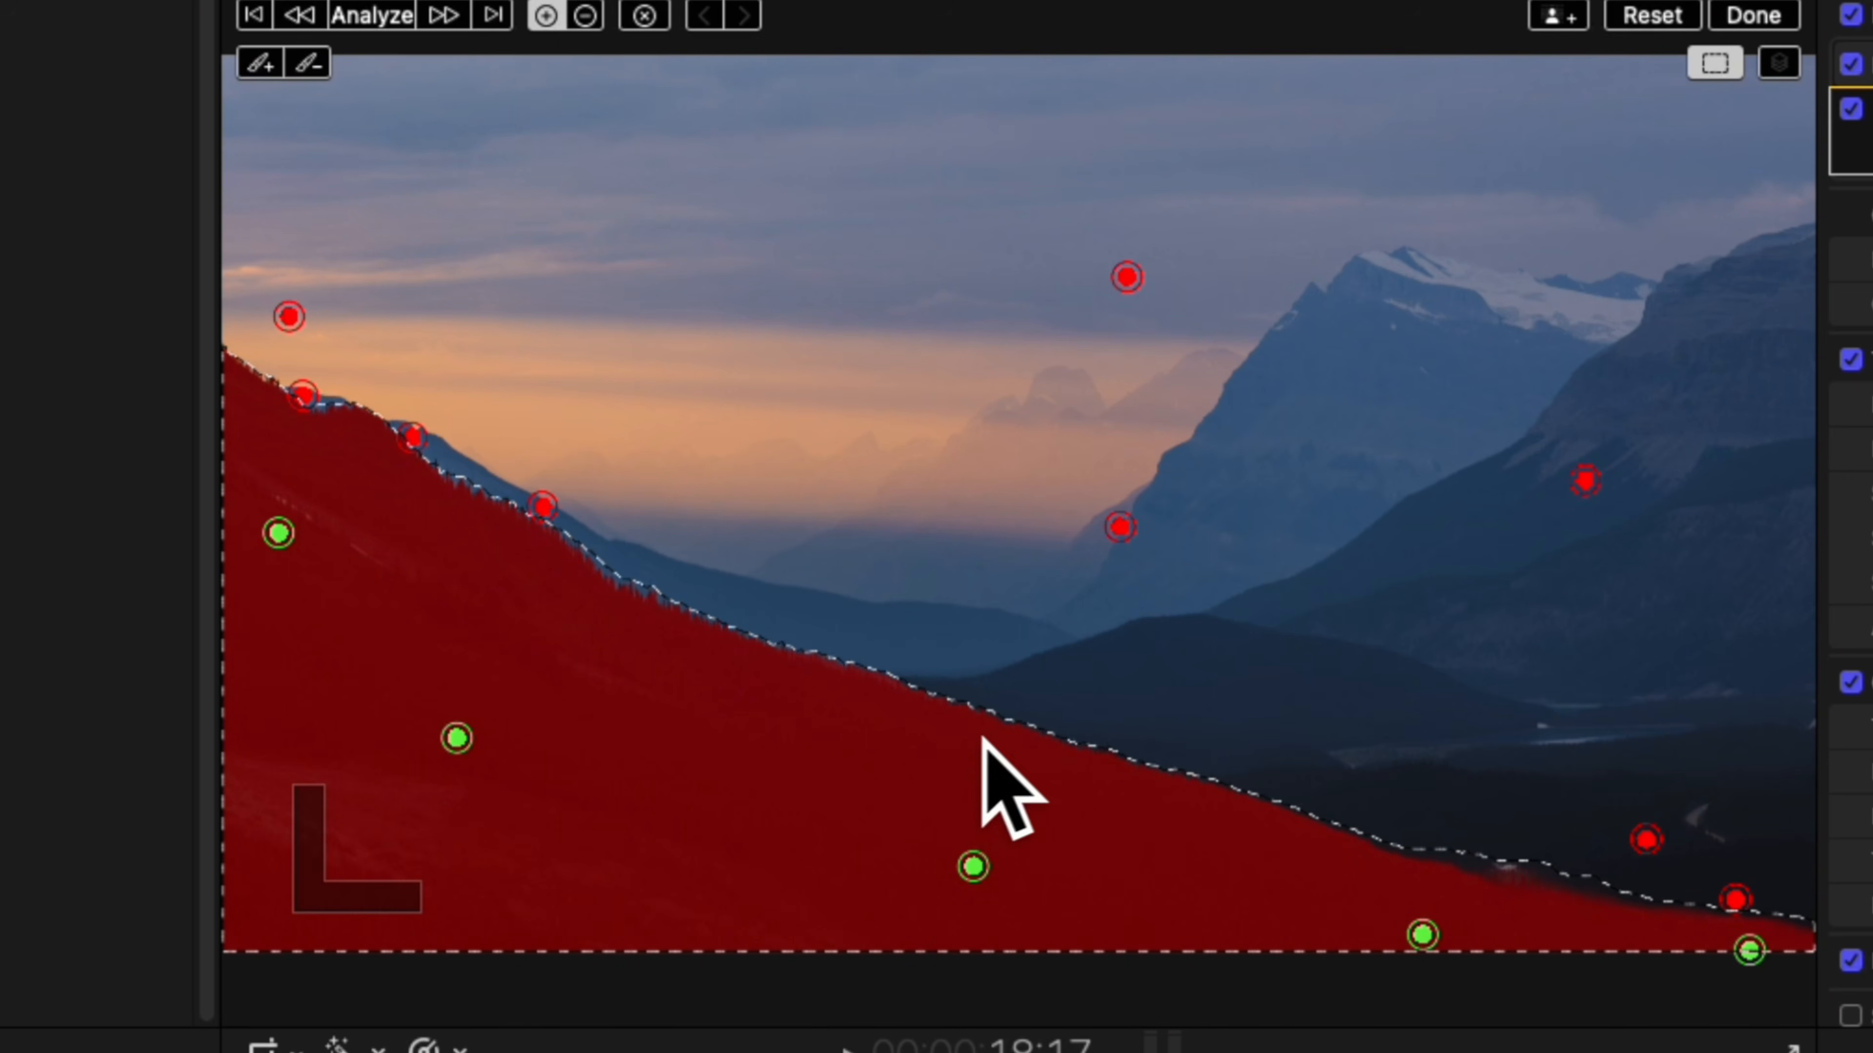
alt+click(1209, 723)
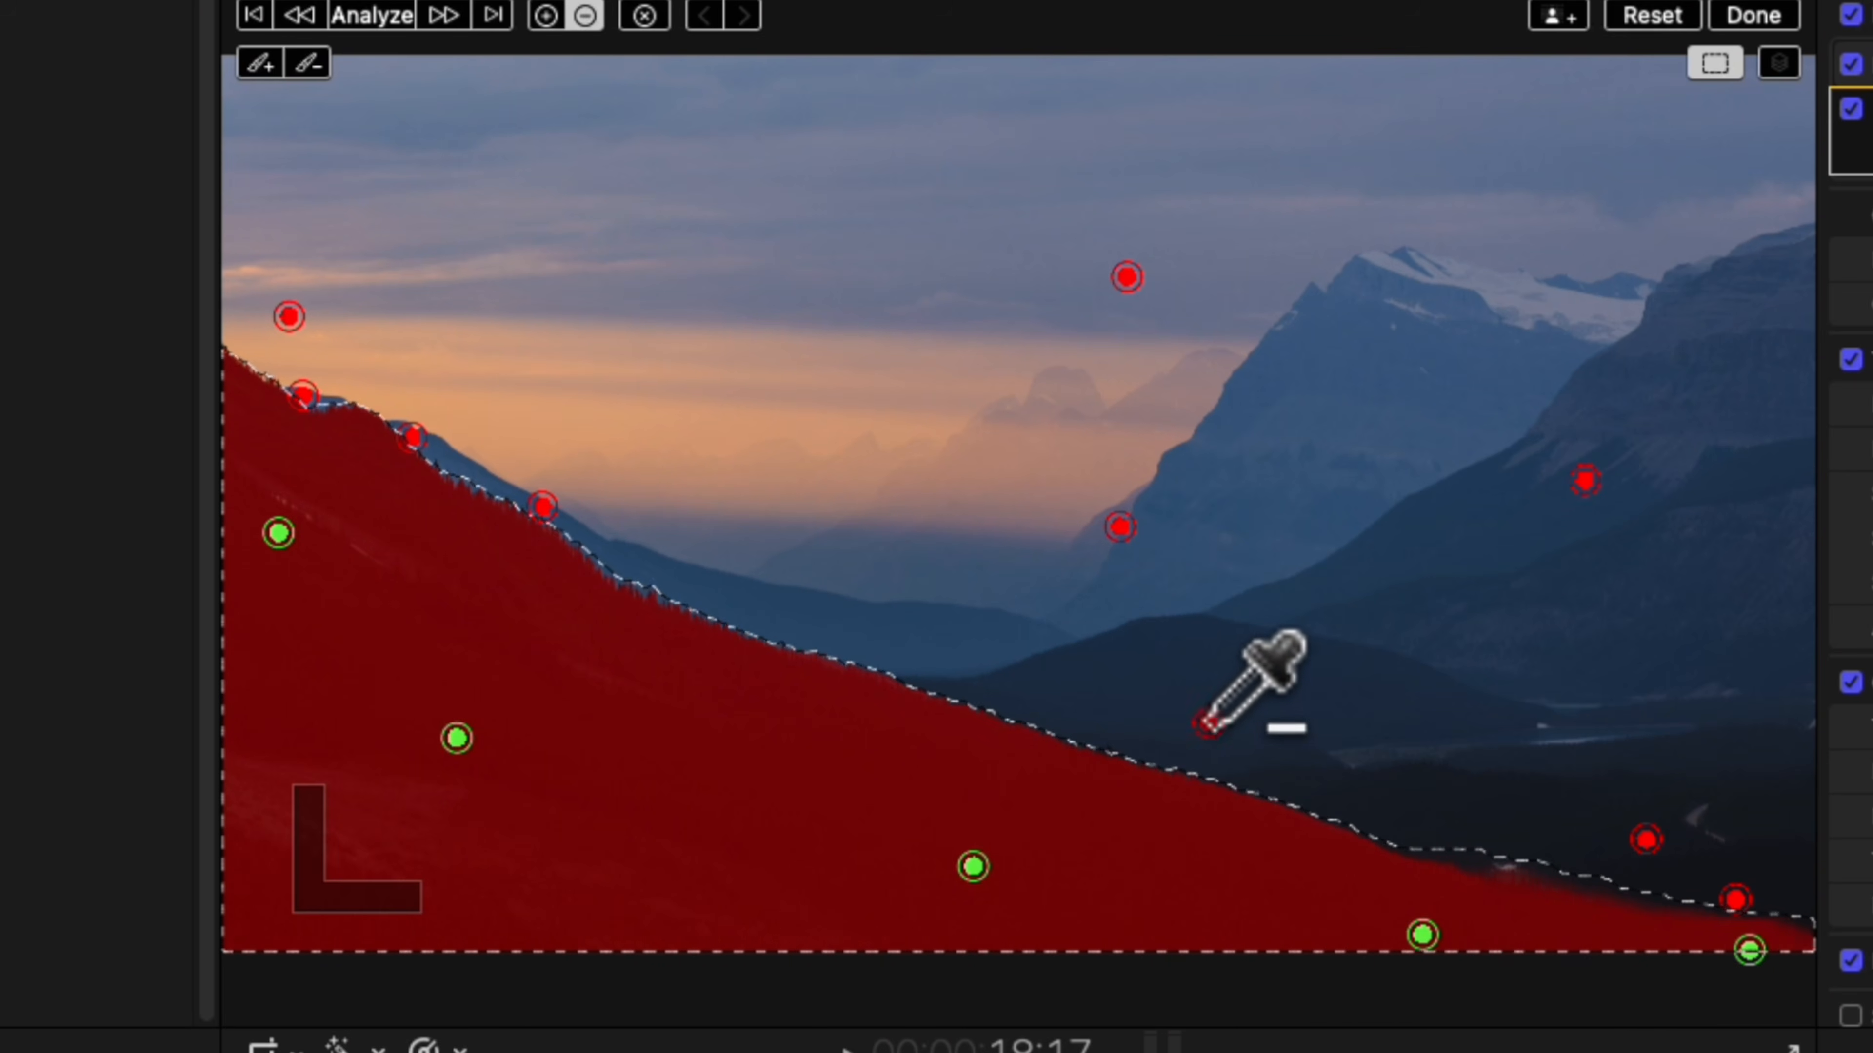
alt+click(863, 615)
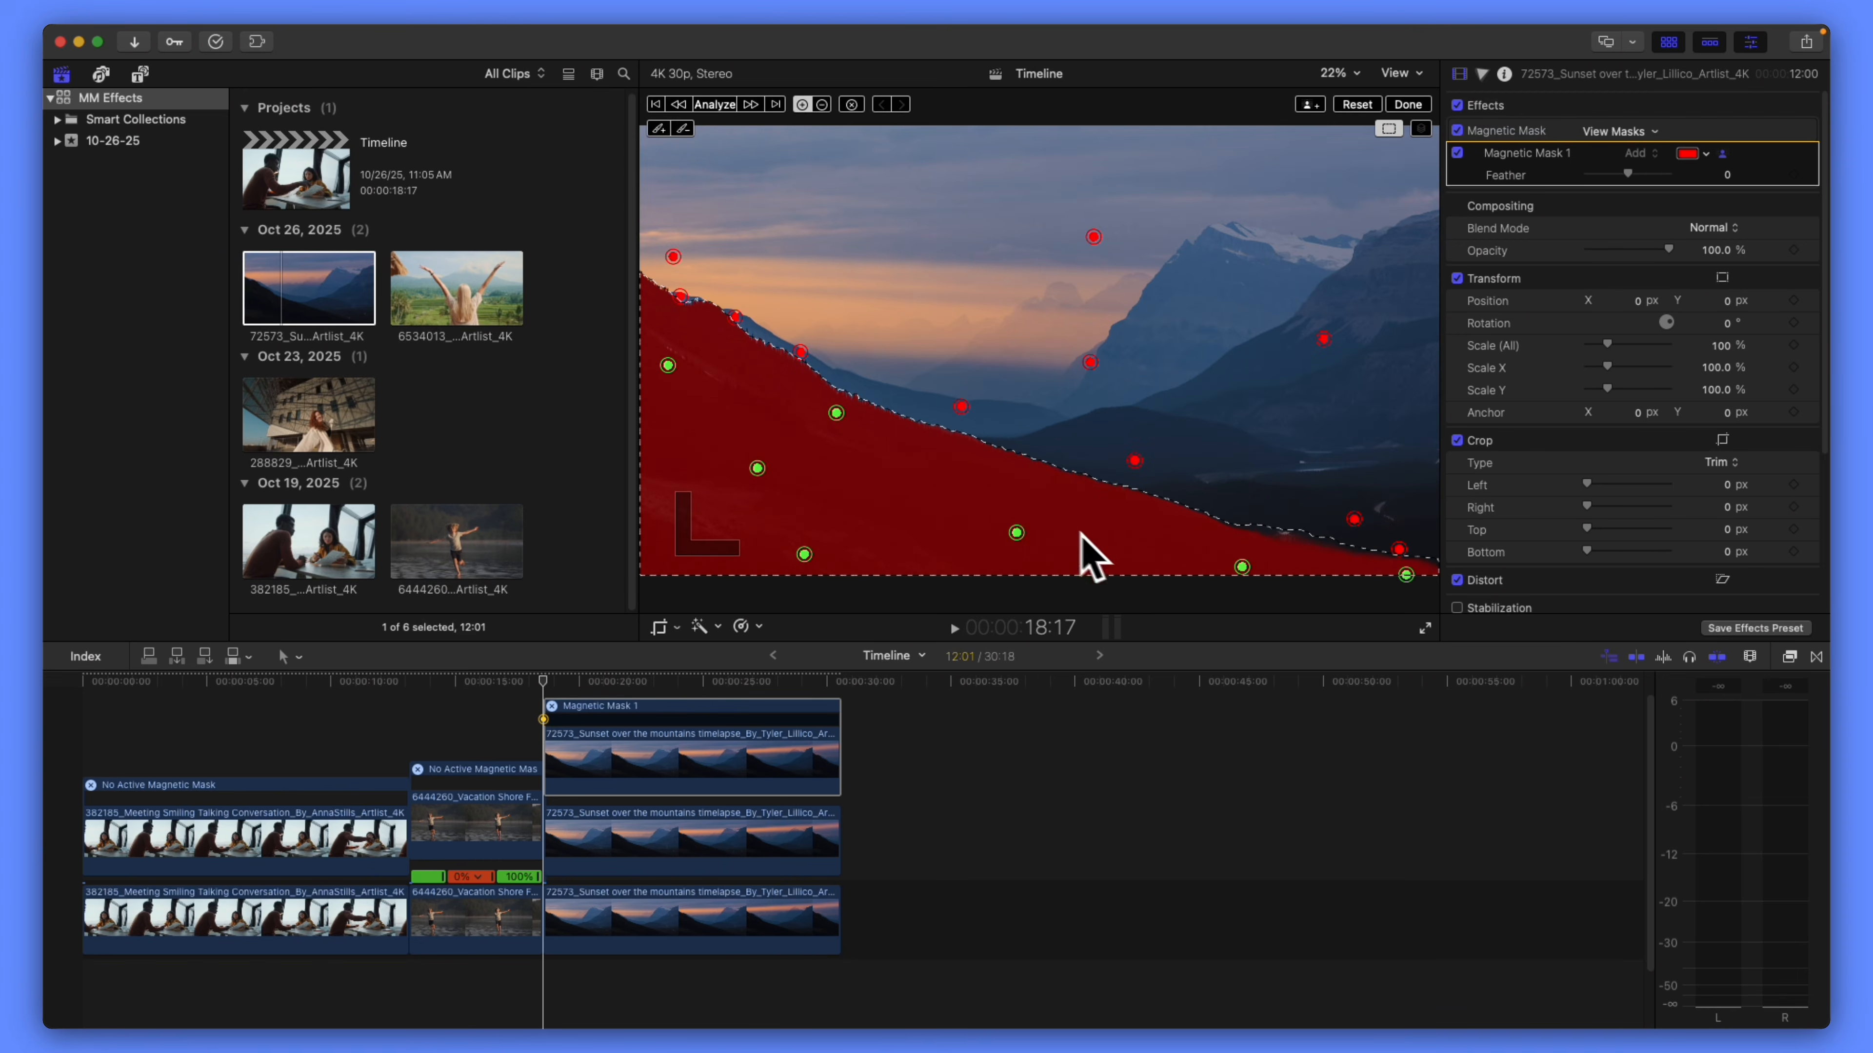
- Analyze the foreground slope's Magnetic Mask across the clip, close the mask editor and disable the top copy
click(714, 104)
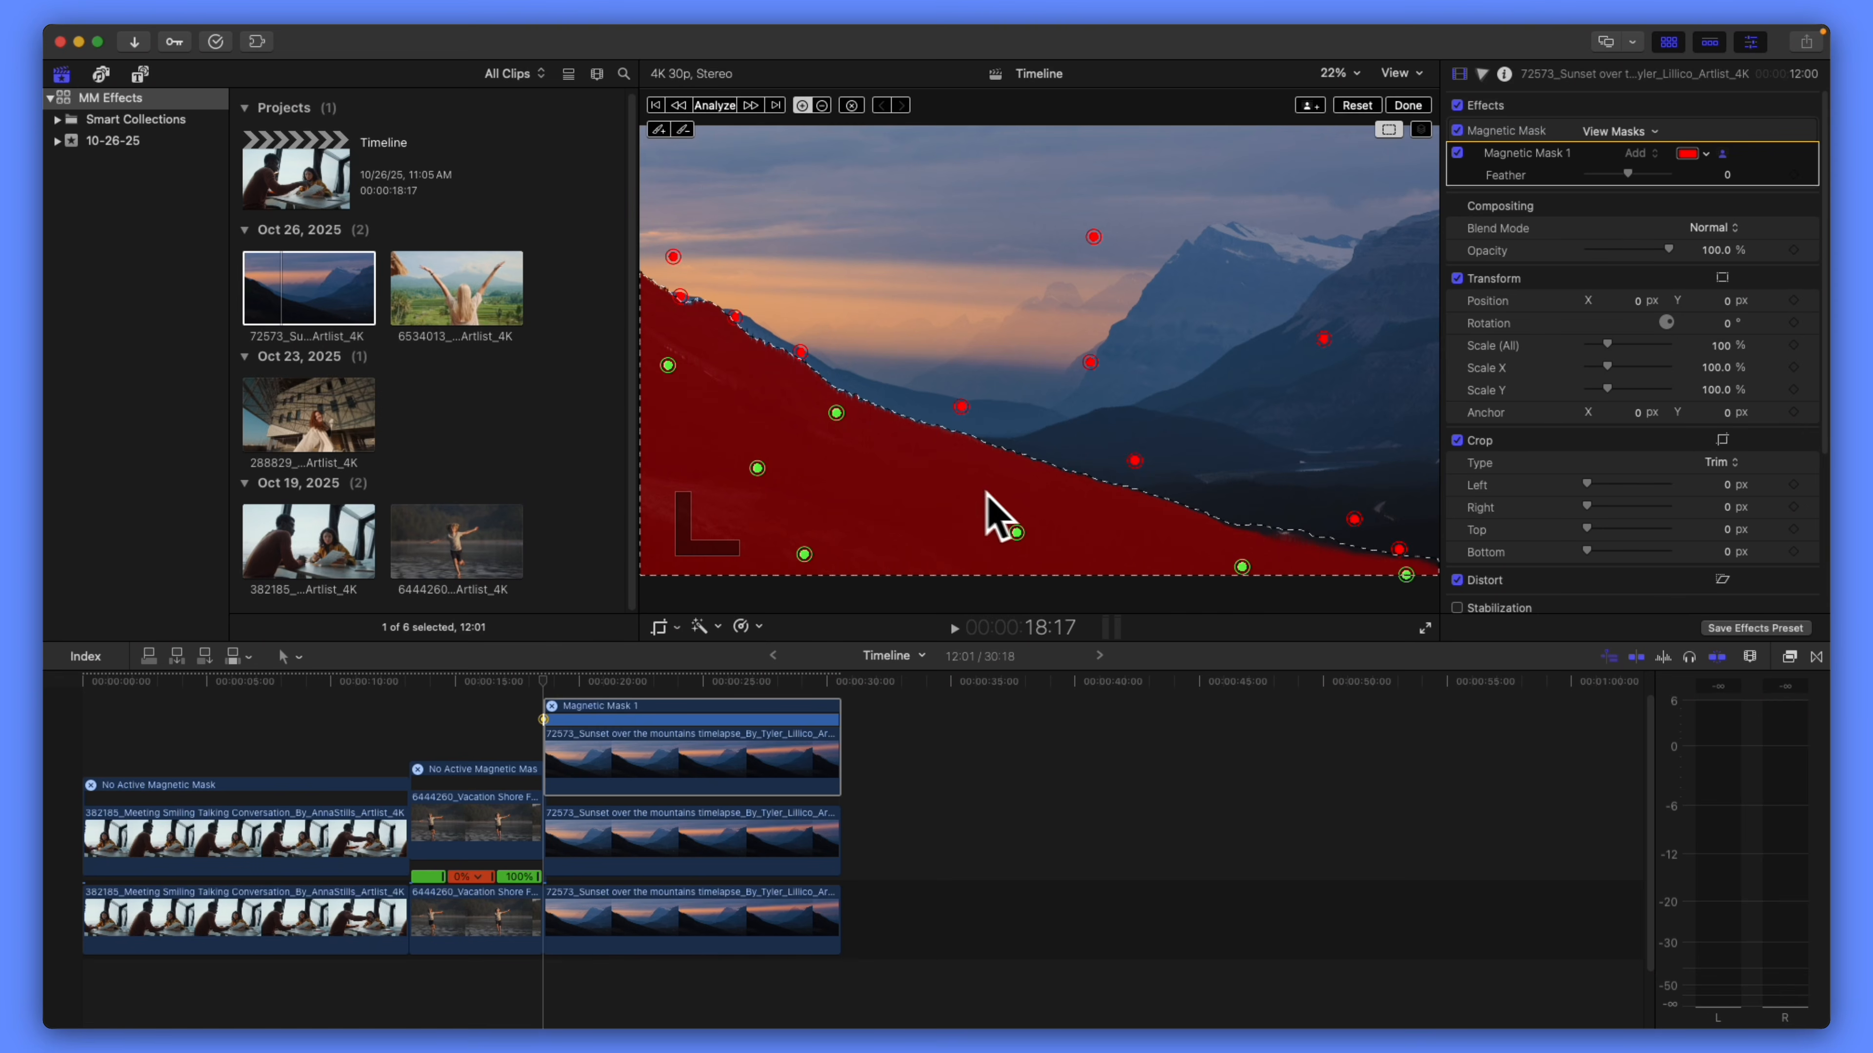
click(1410, 107)
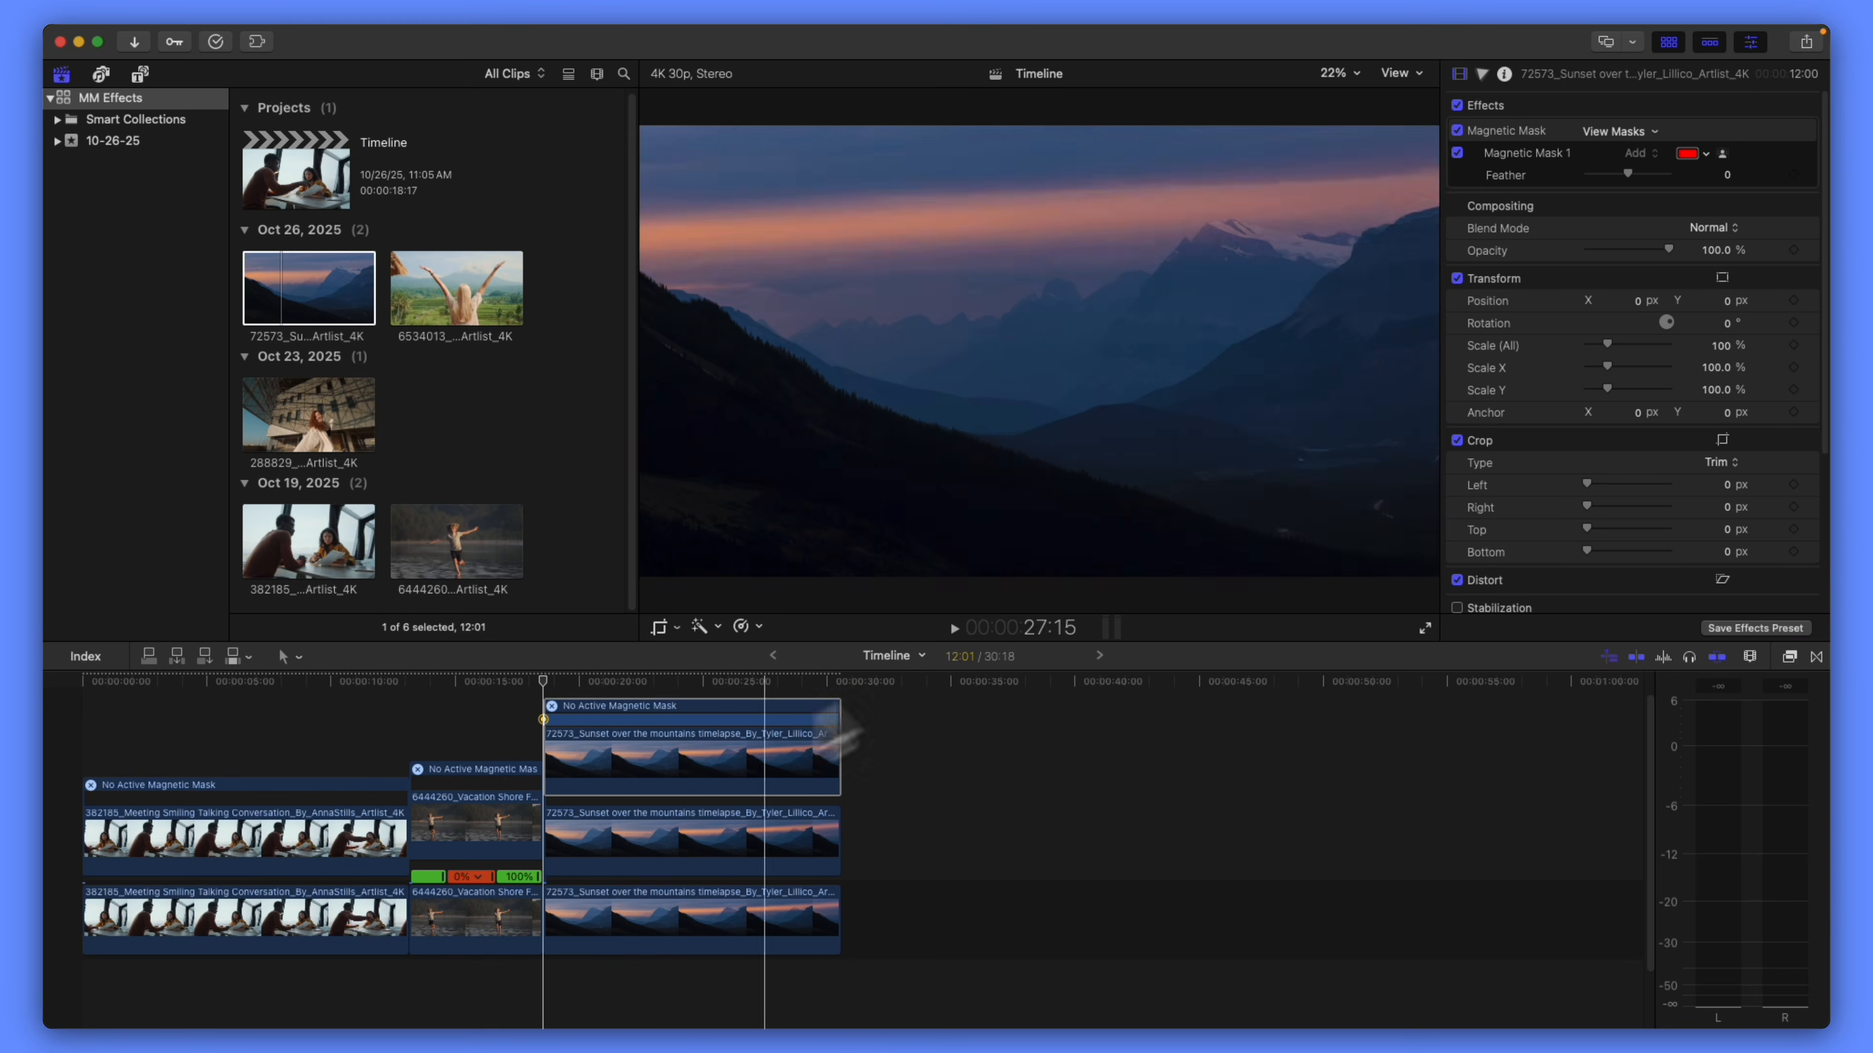
click(693, 753)
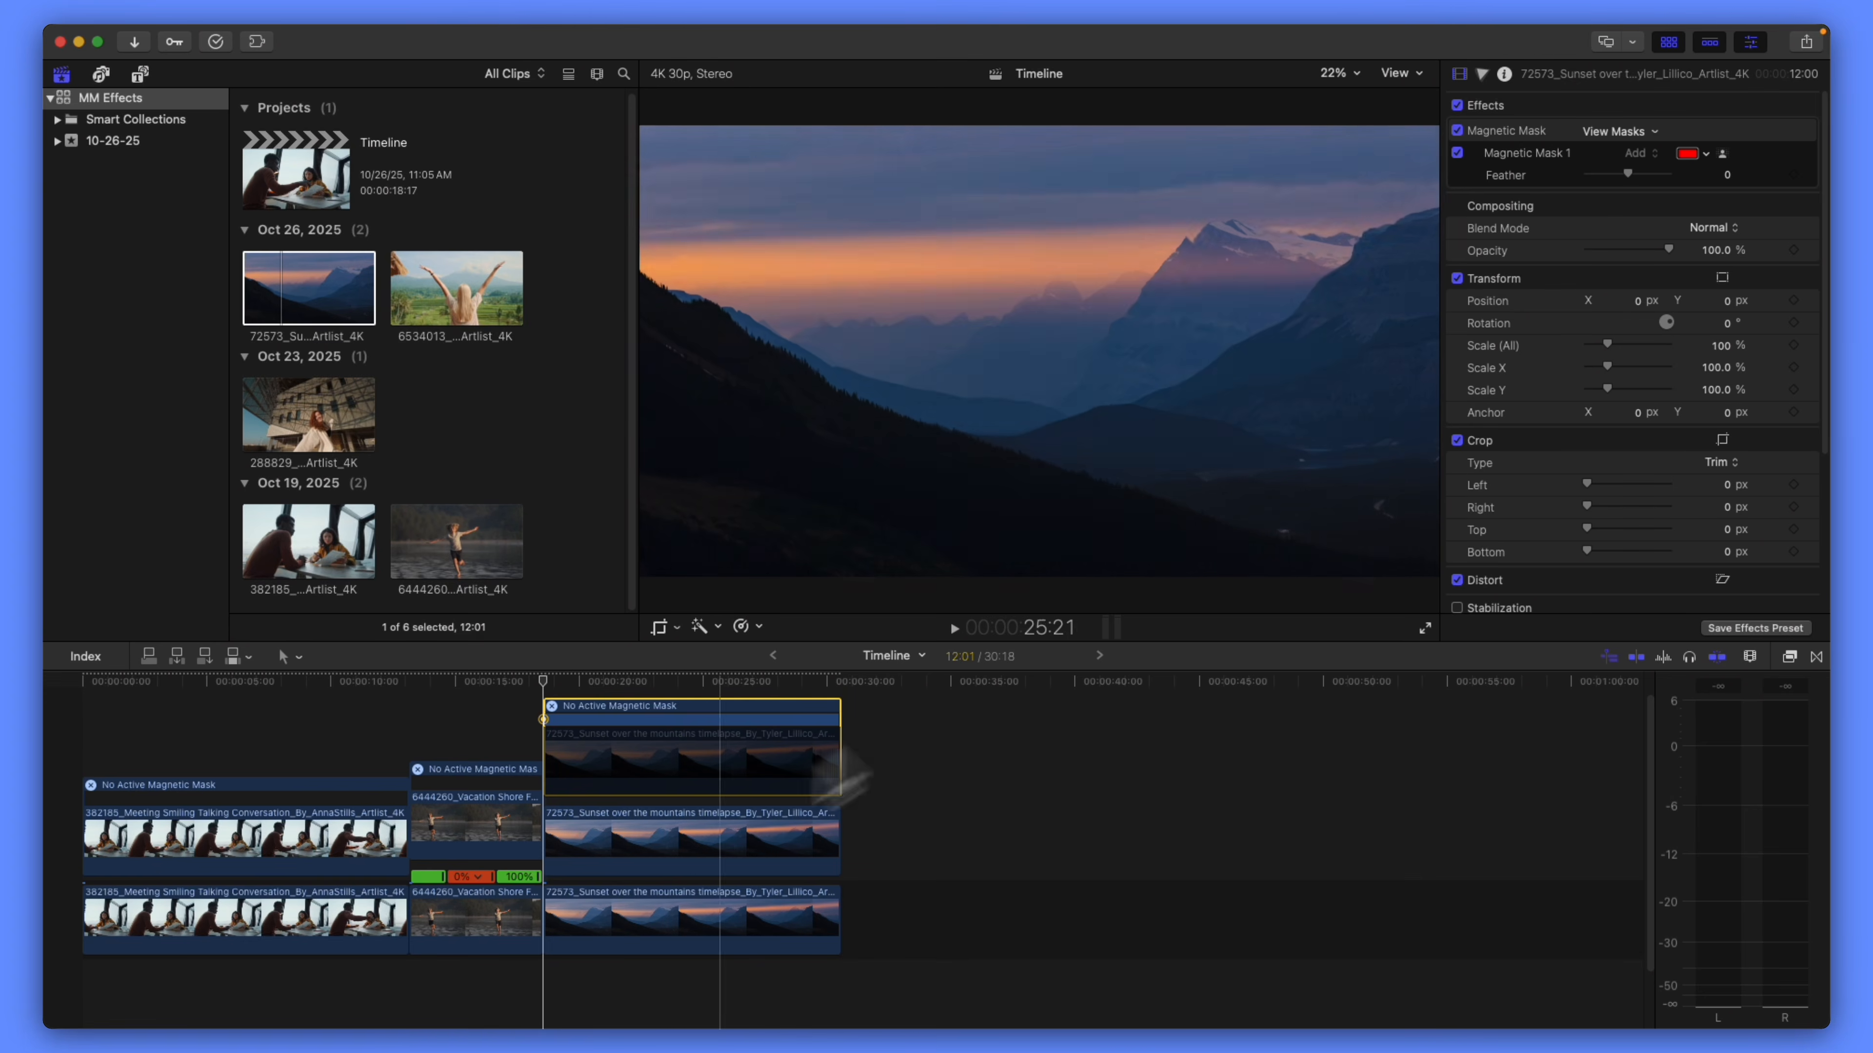
- Add a Magnetic Mask to the middle mountain copy, placing inclusion points on the near mountain, the low hill and the valley floor
click(669, 836)
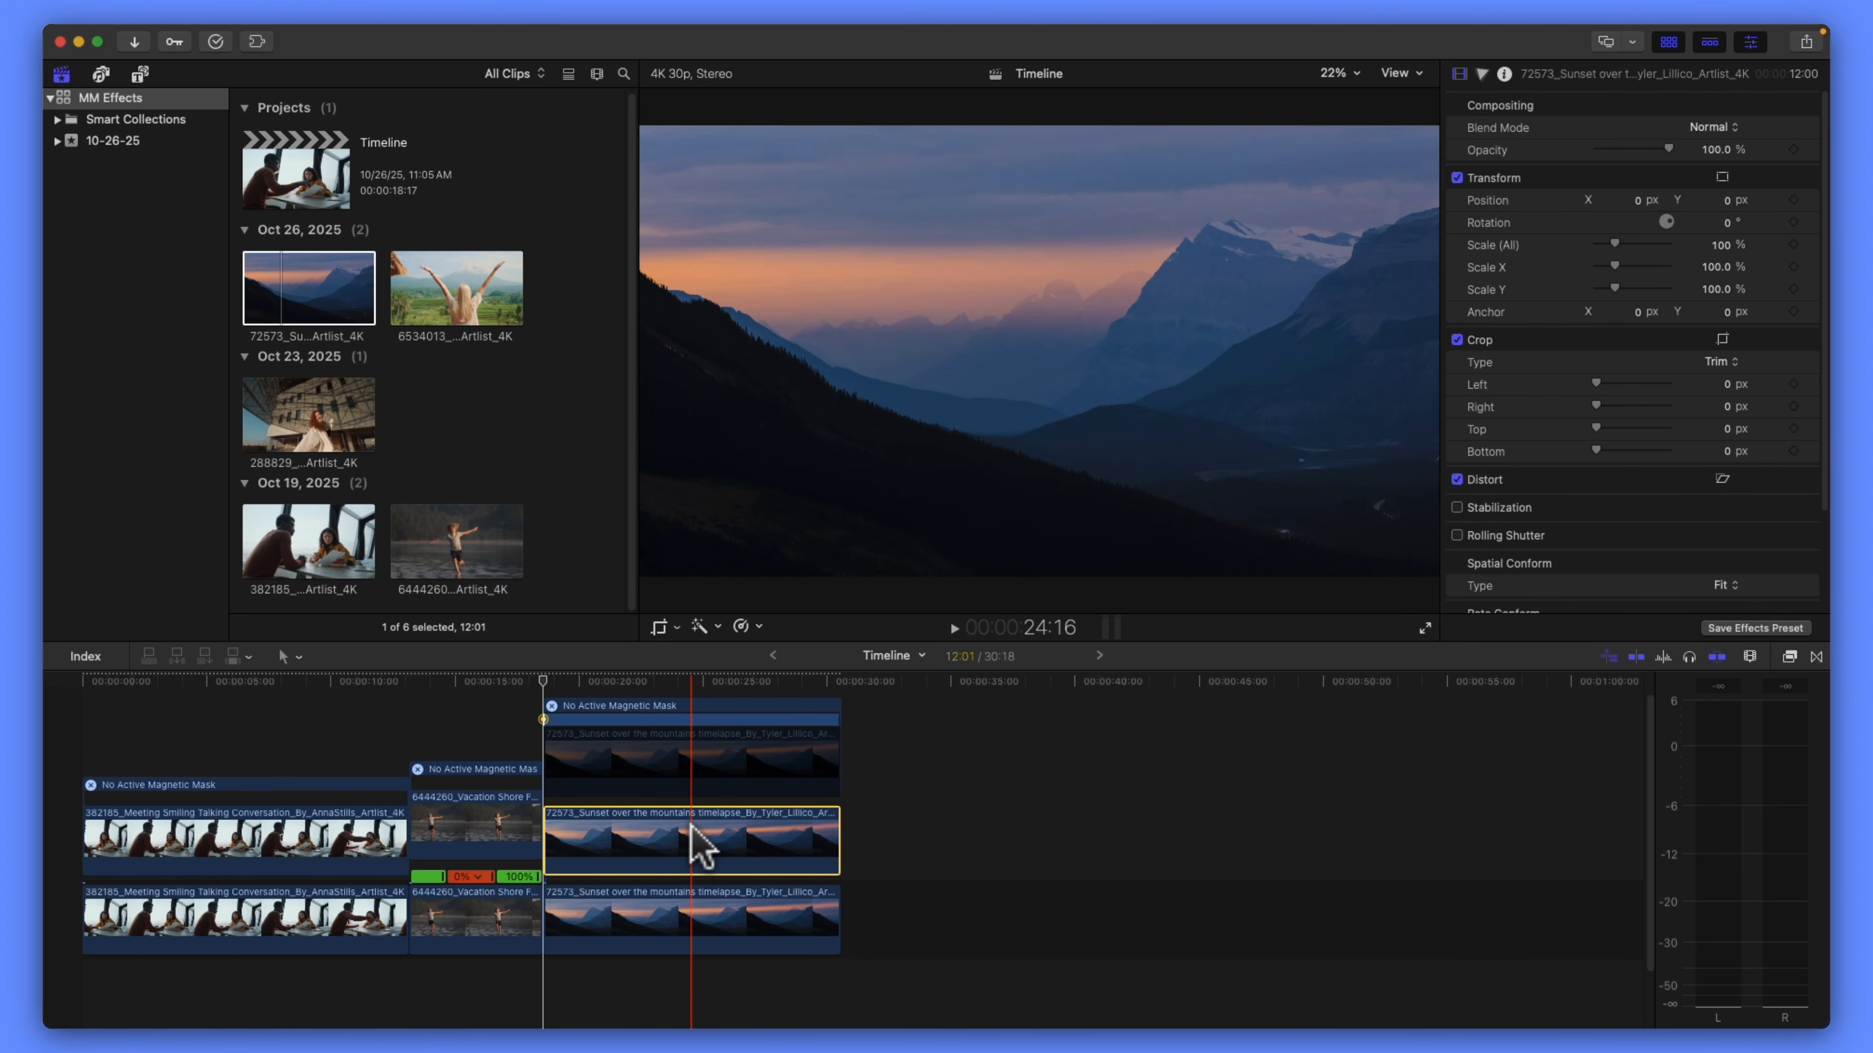
key(ctrl+super+m)
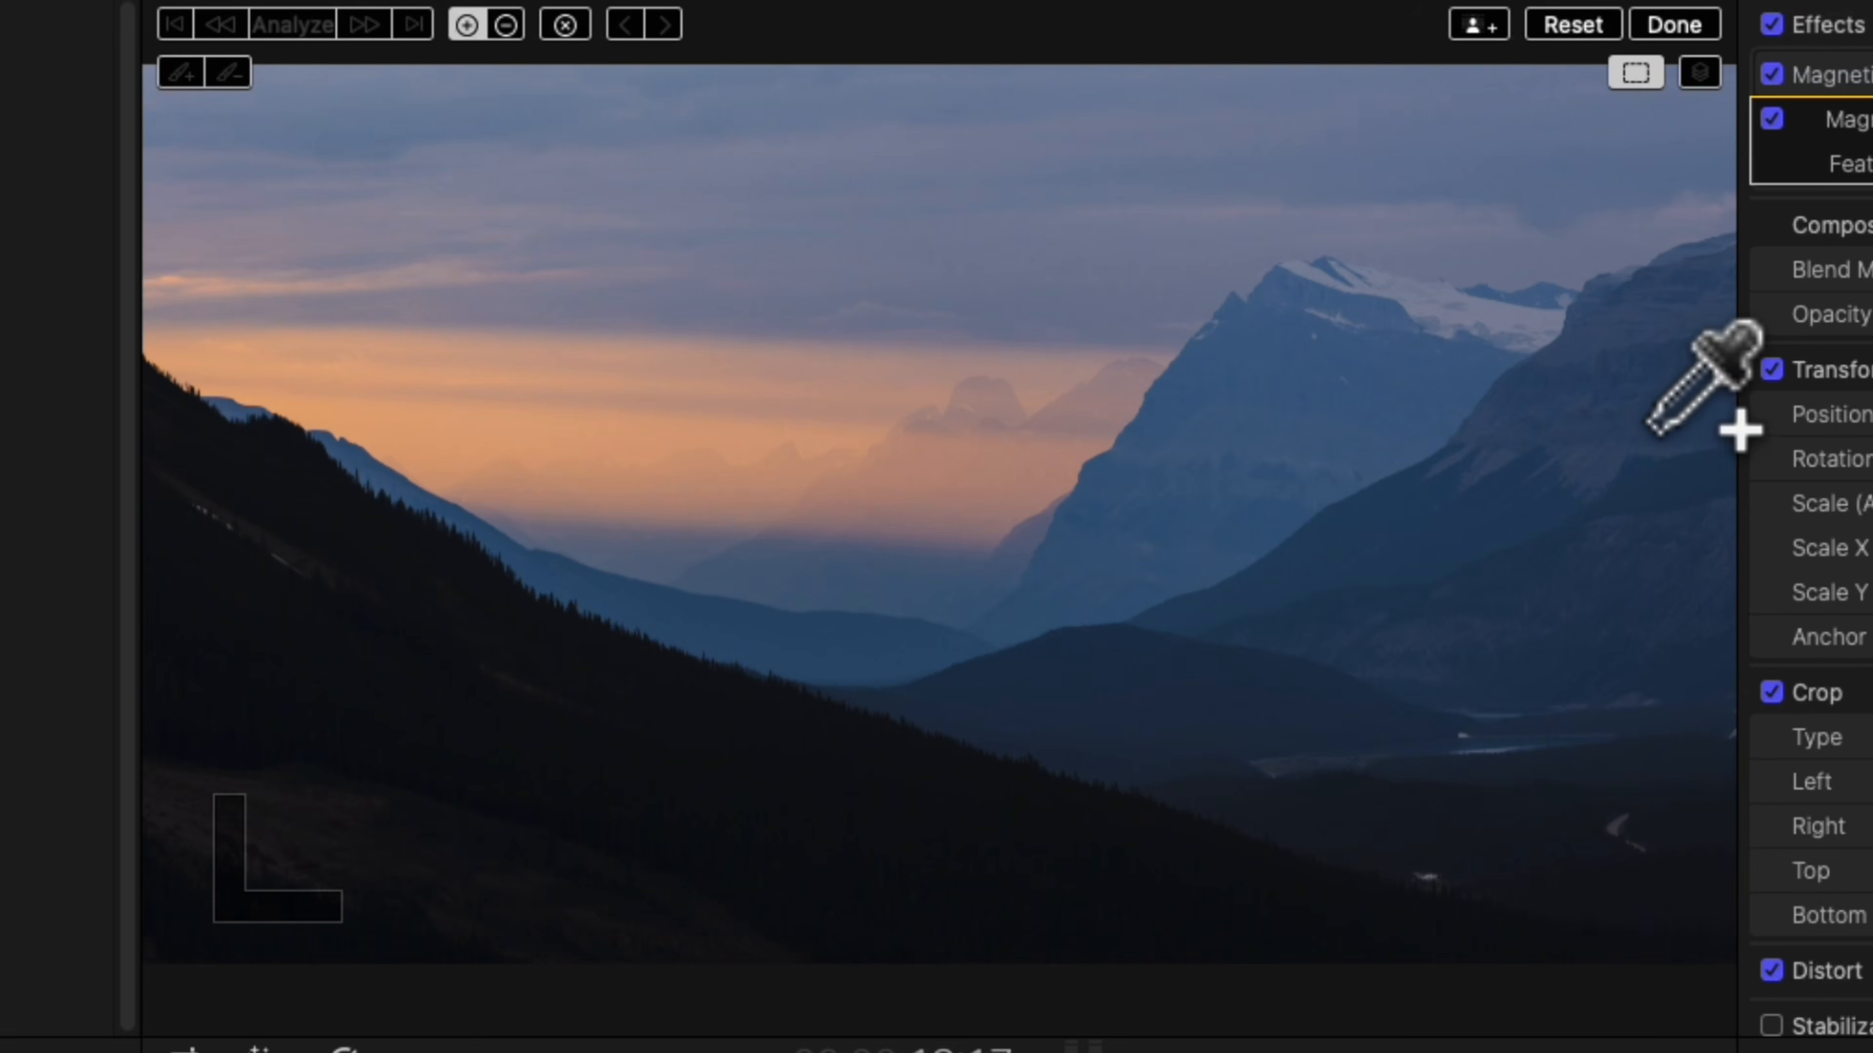
click(1596, 387)
click(1066, 698)
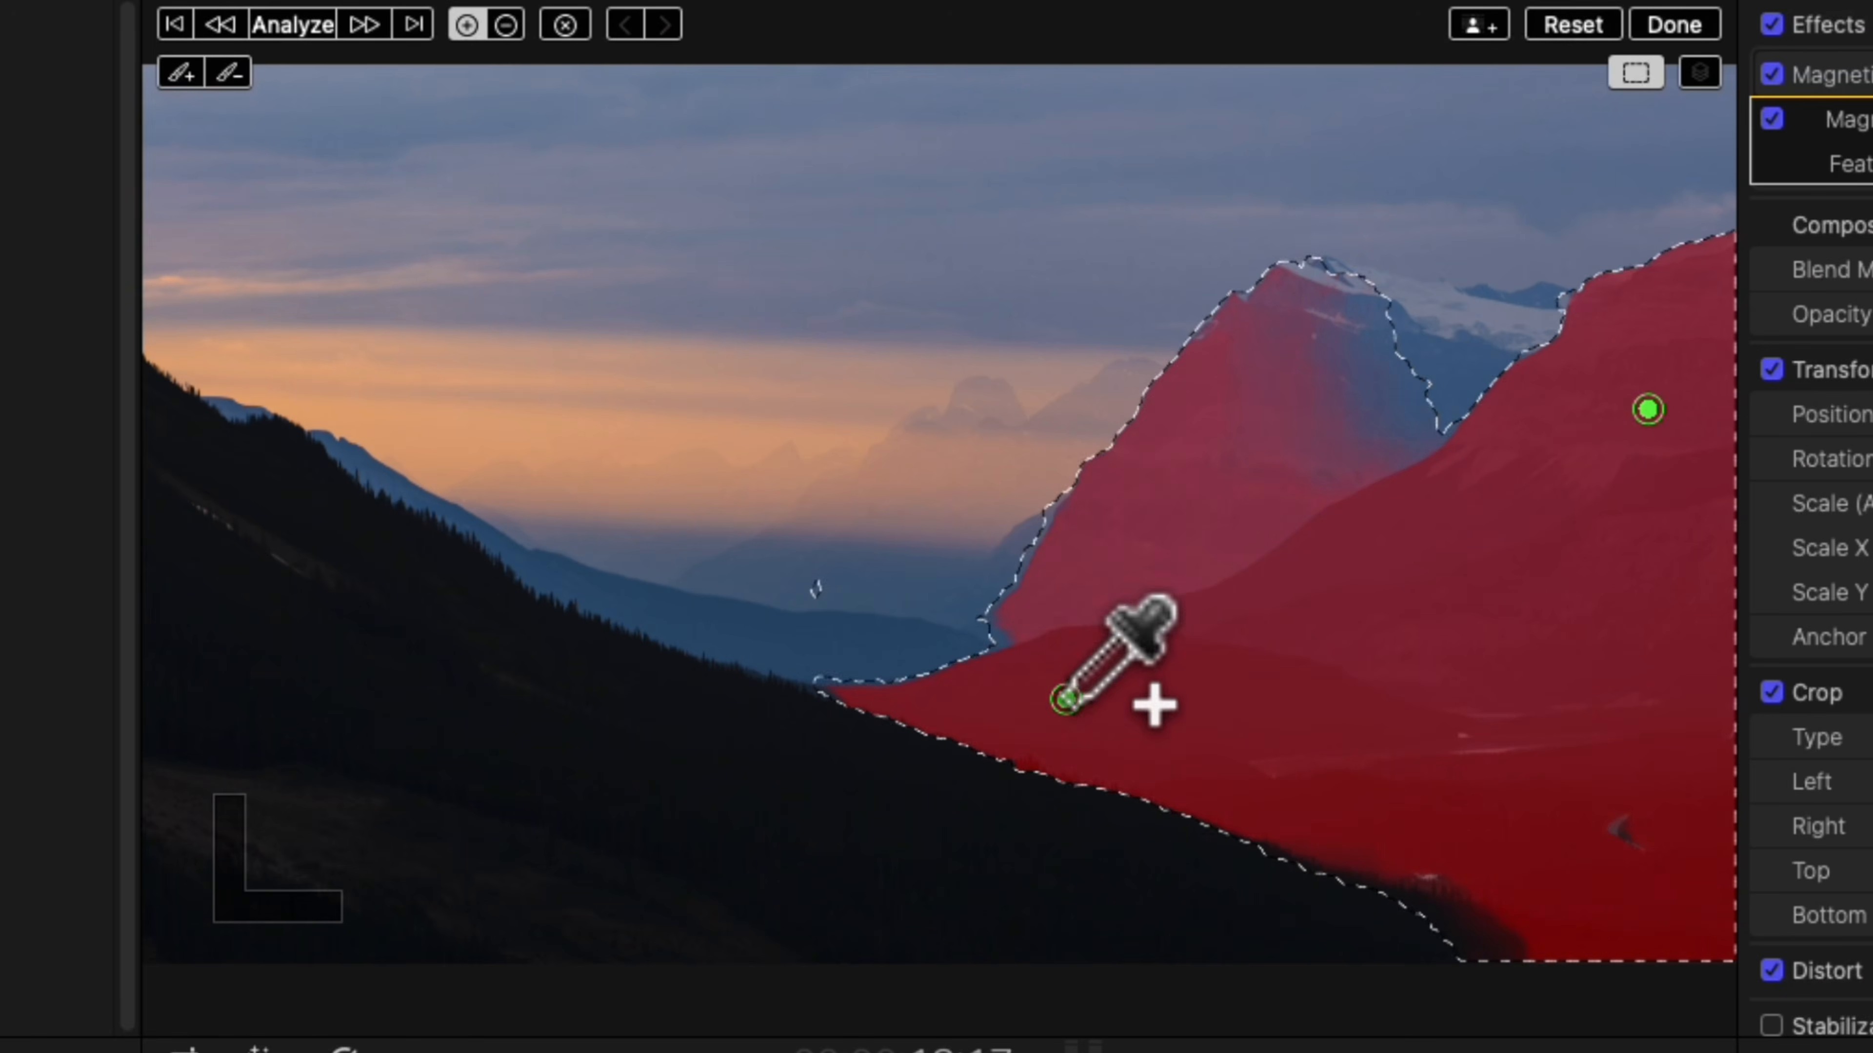
click(1678, 815)
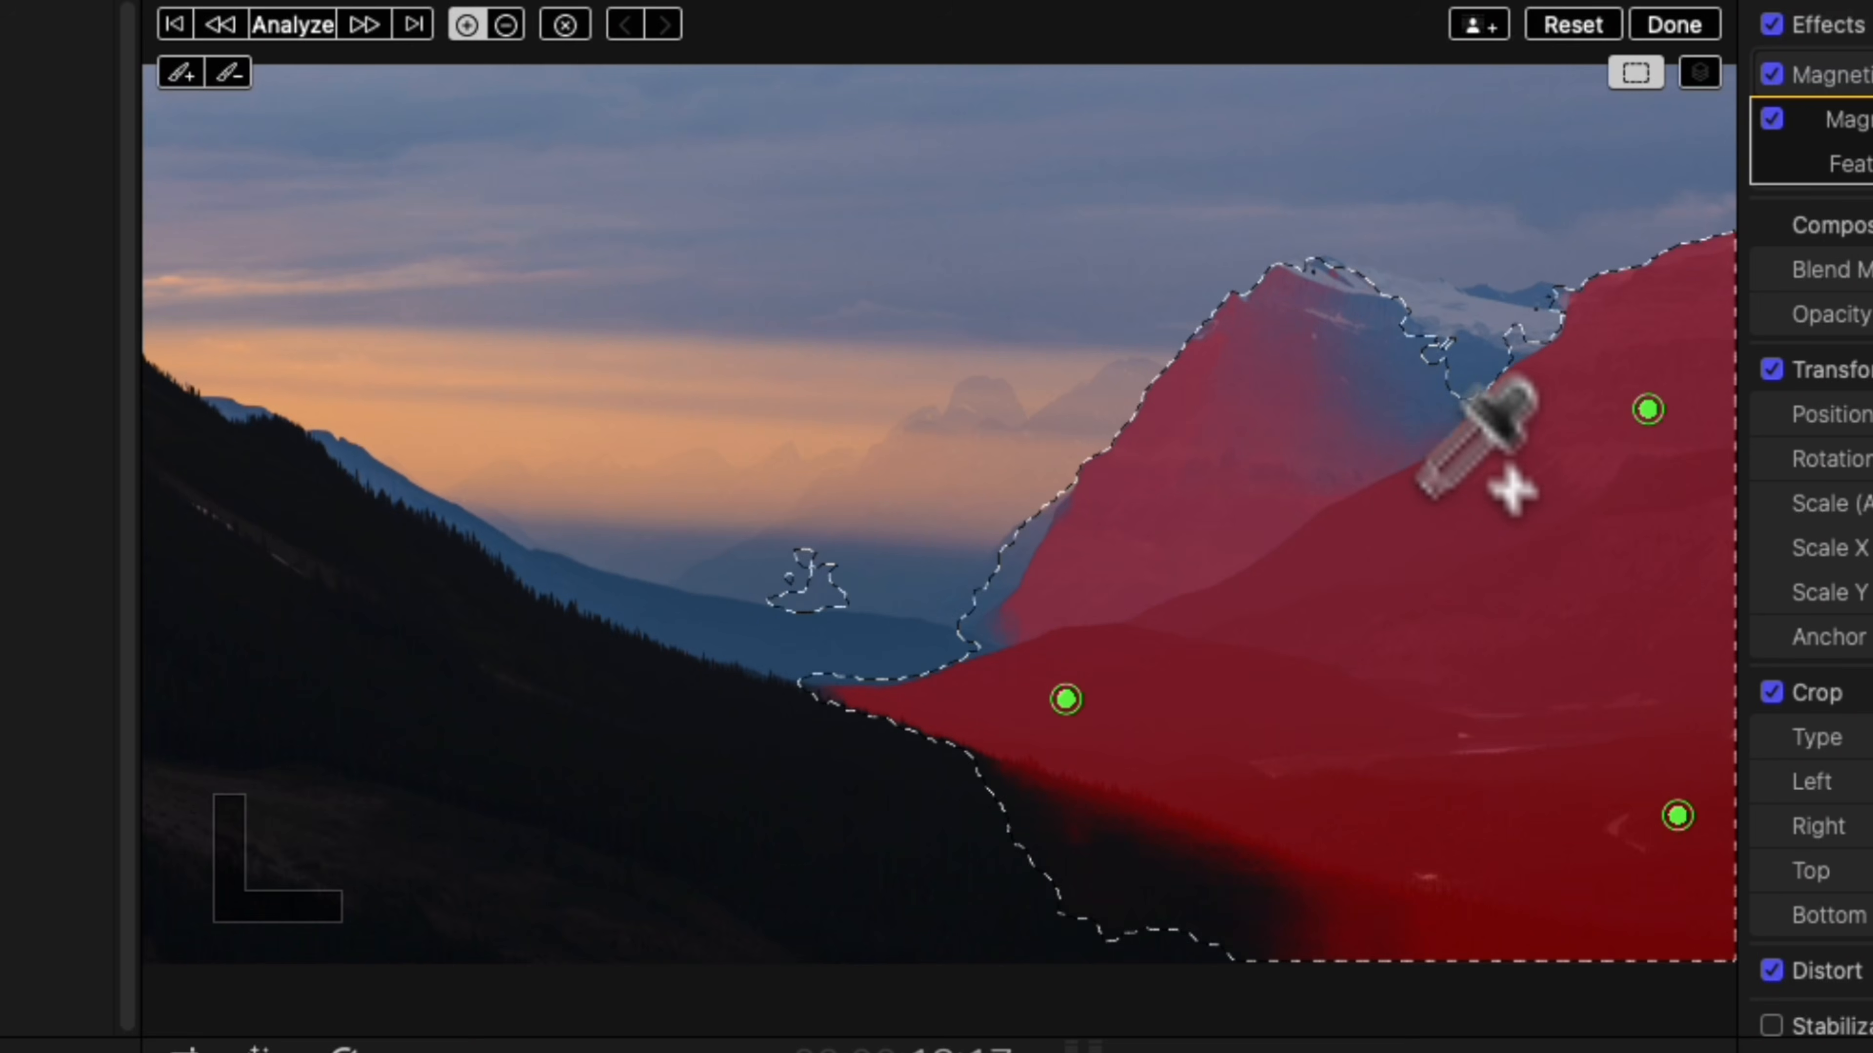
- Refine the near mountain mask with exclusion points on the snowy peak, sky, distant blue ridge and lower edge of the foreground slope
alt+click(1183, 493)
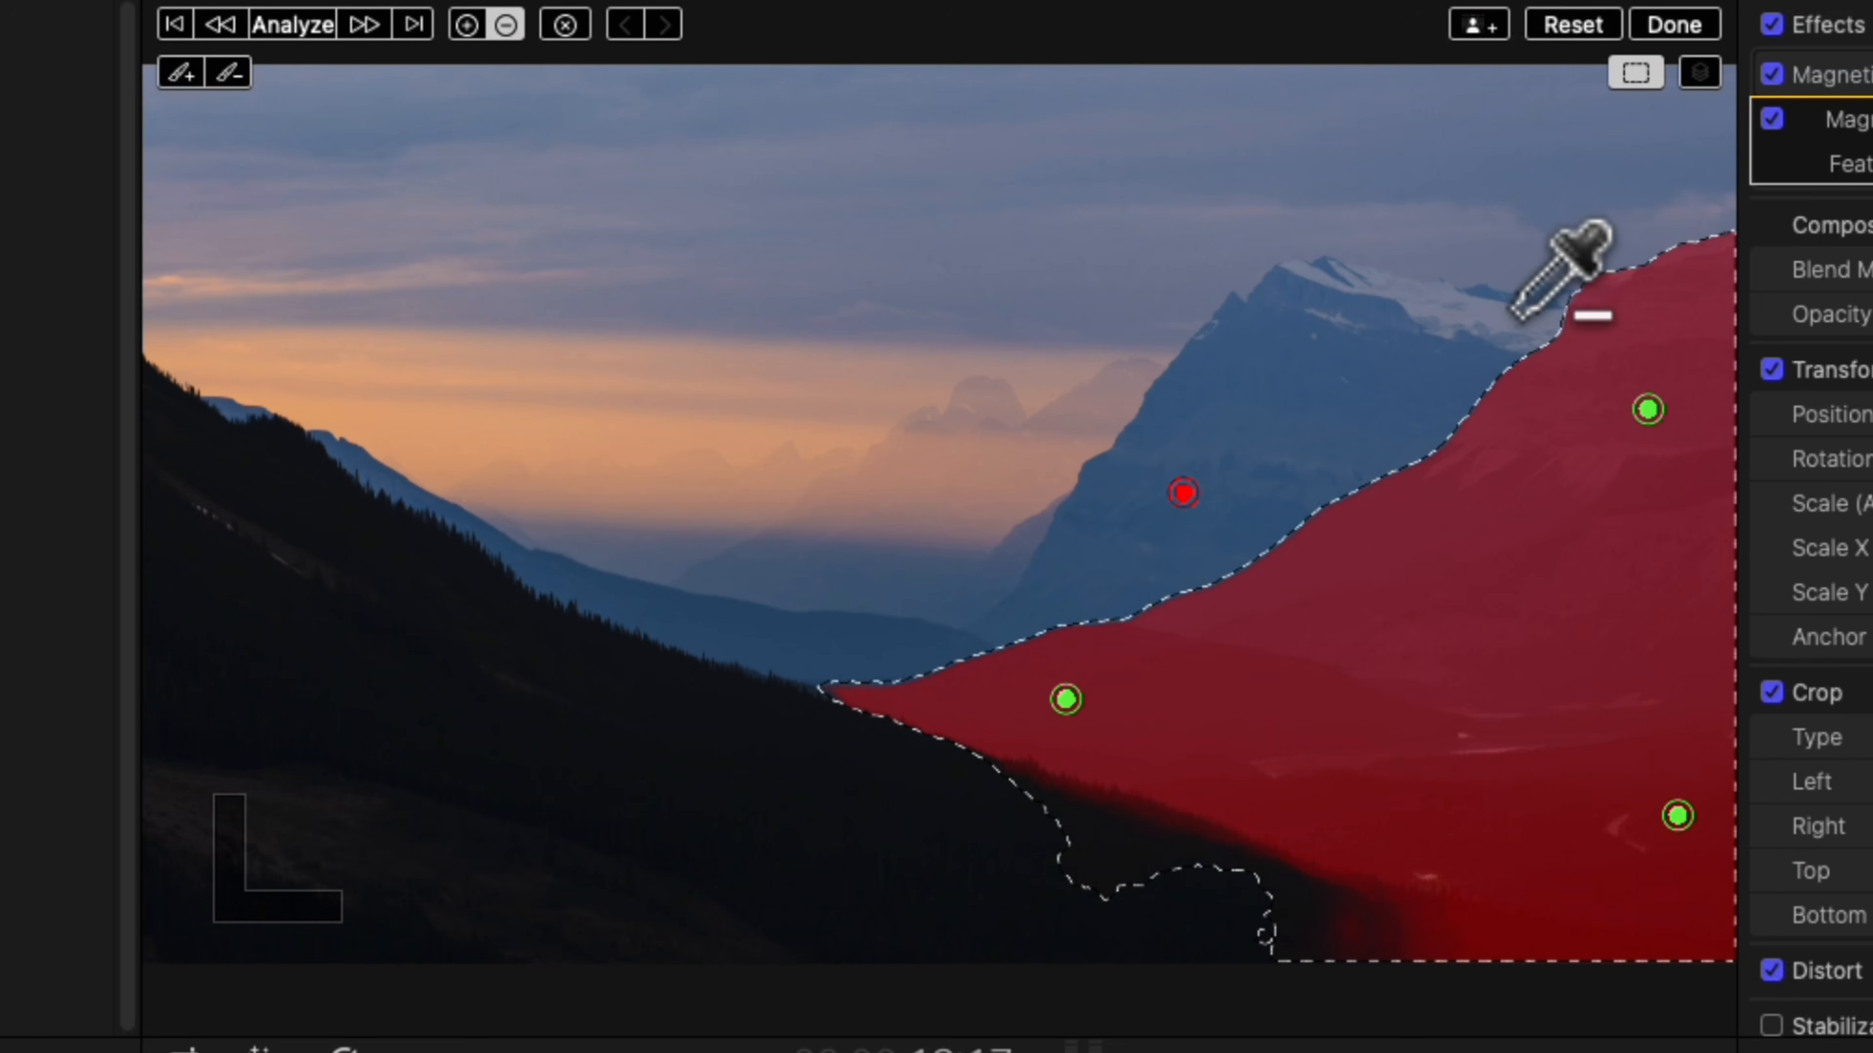
click(1668, 201)
click(1001, 158)
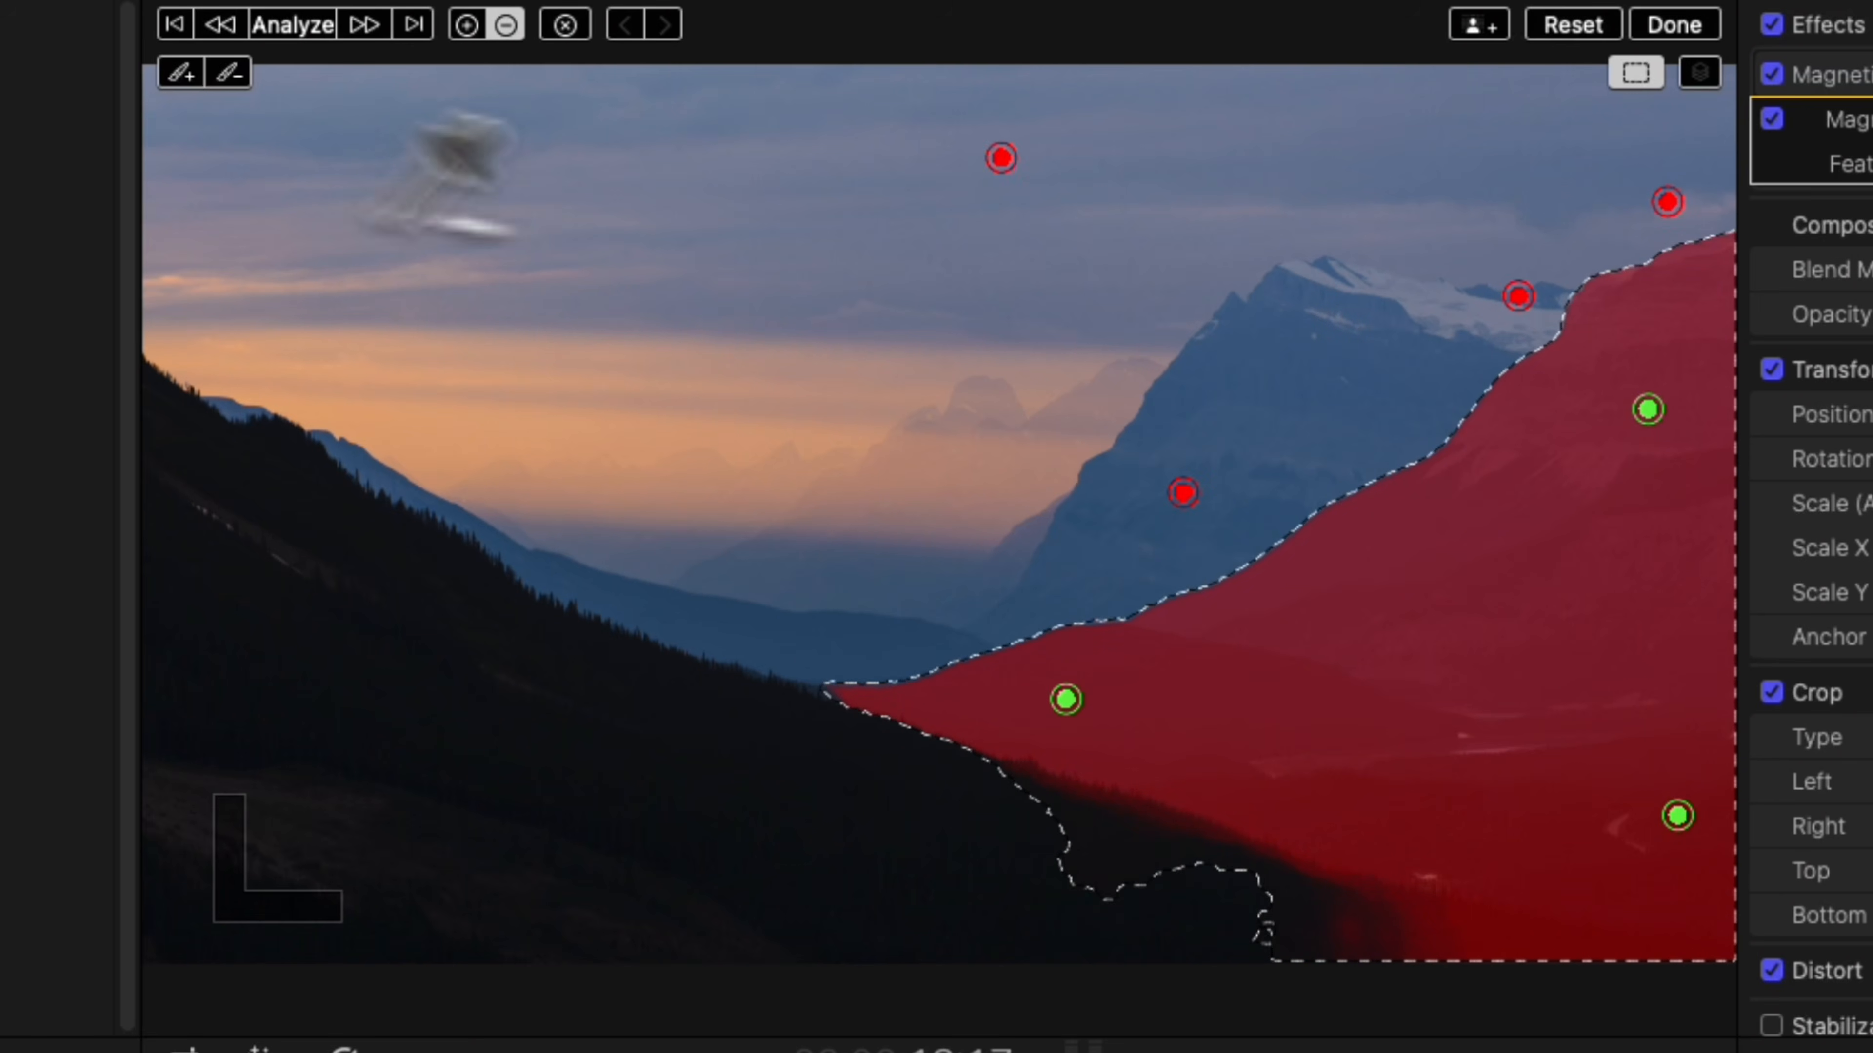
click(175, 162)
click(754, 629)
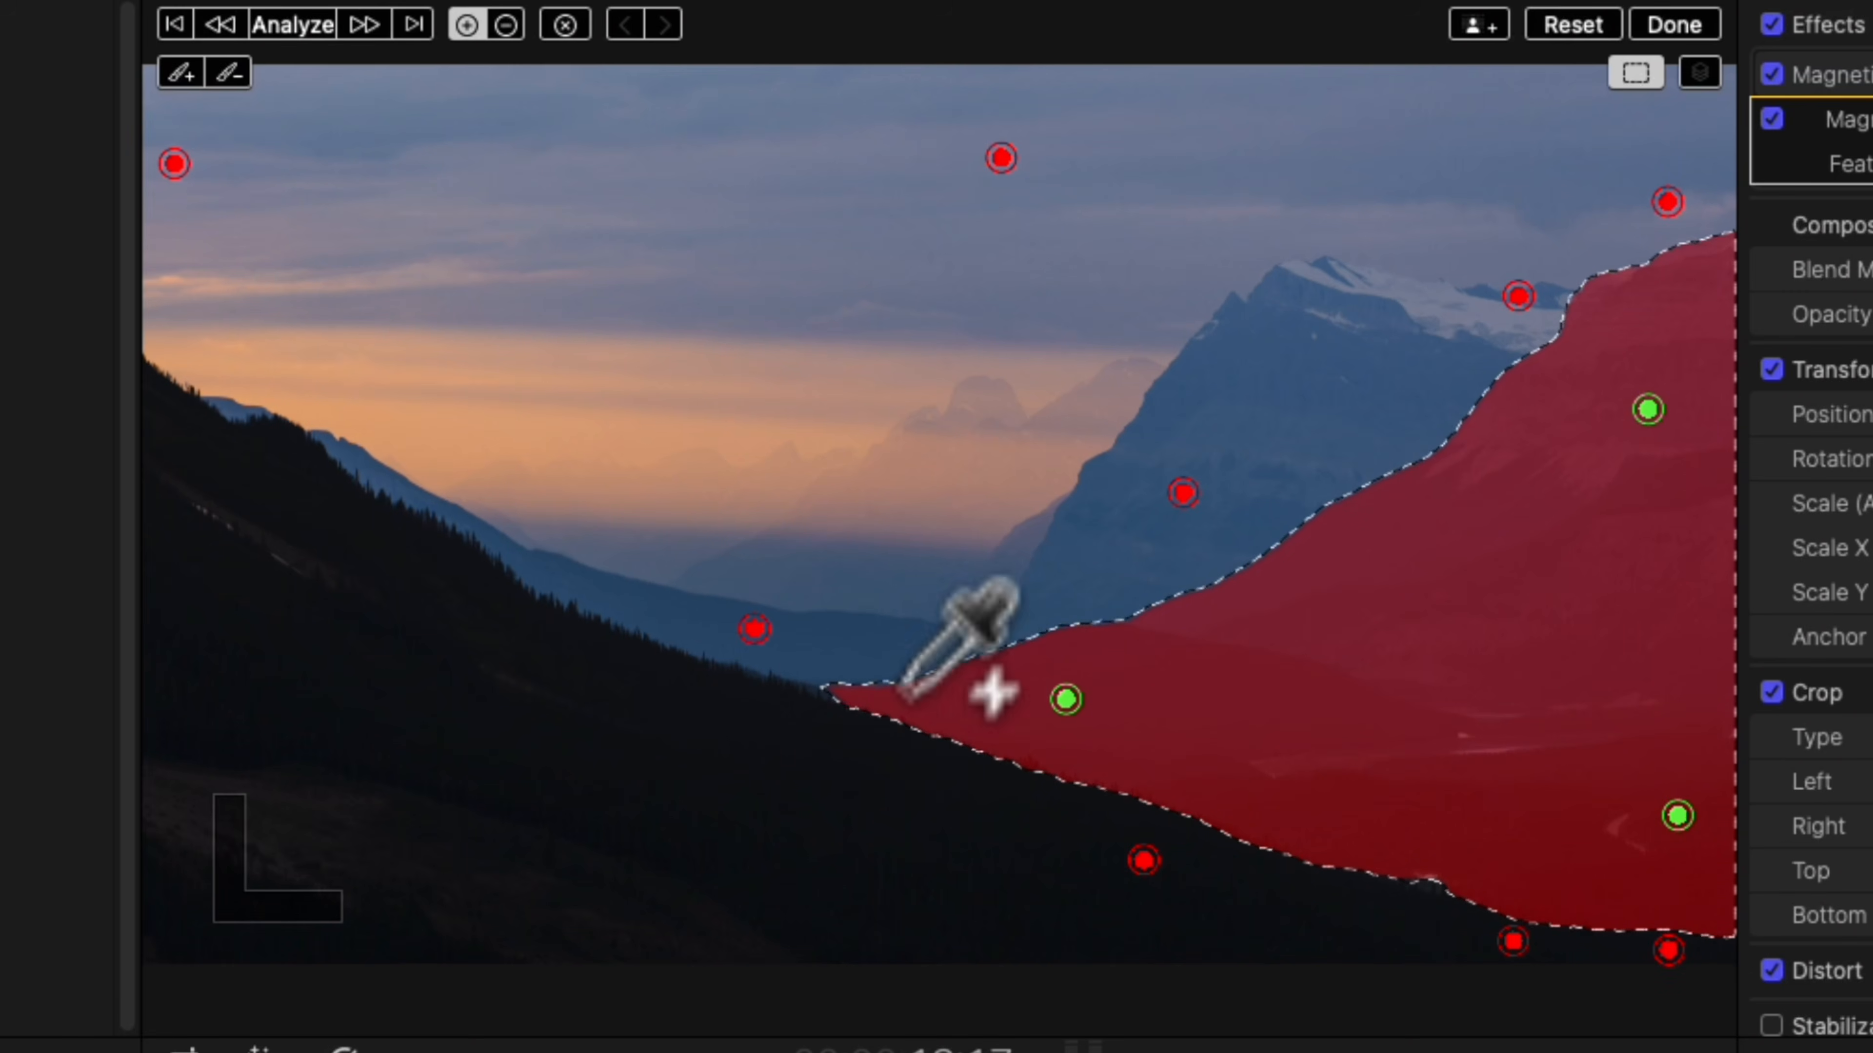
- Add more inclusion points in the valley and exclusion points across the foreground slope, and analyze the middle copy's Magnetic Mask
click(1452, 653)
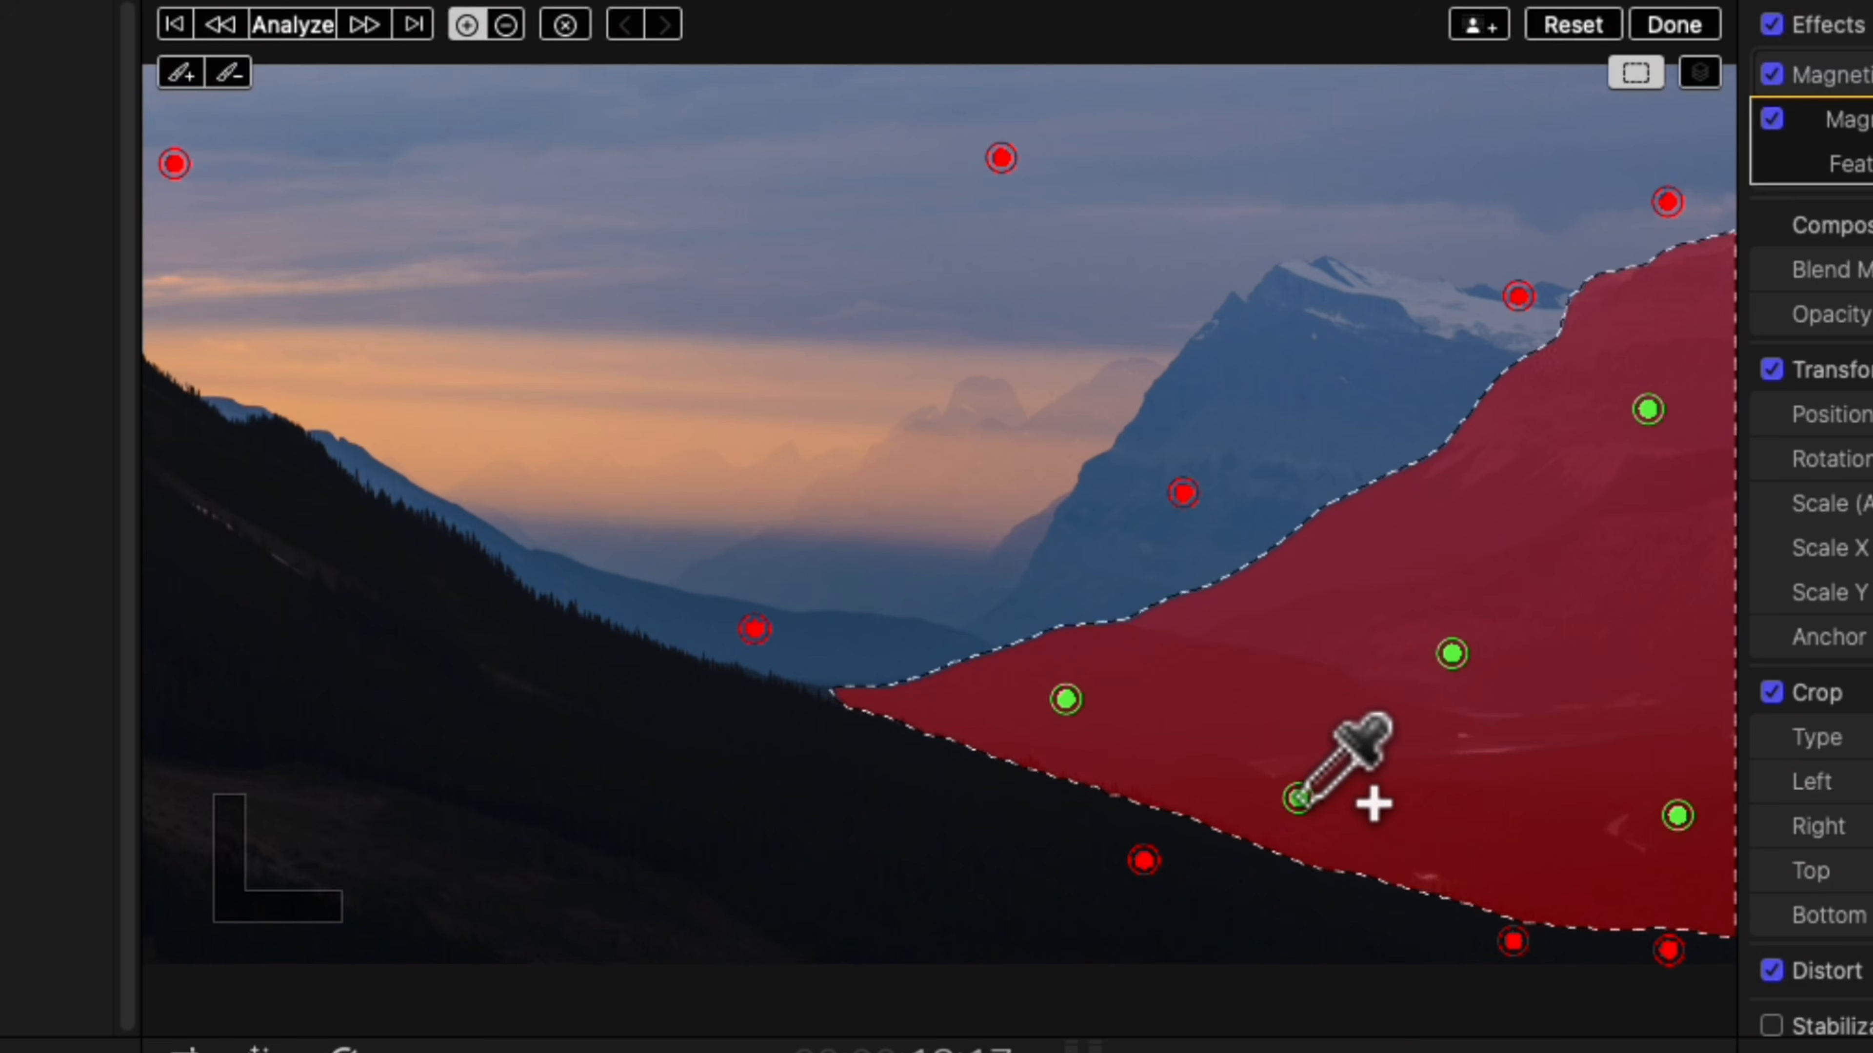
click(1299, 797)
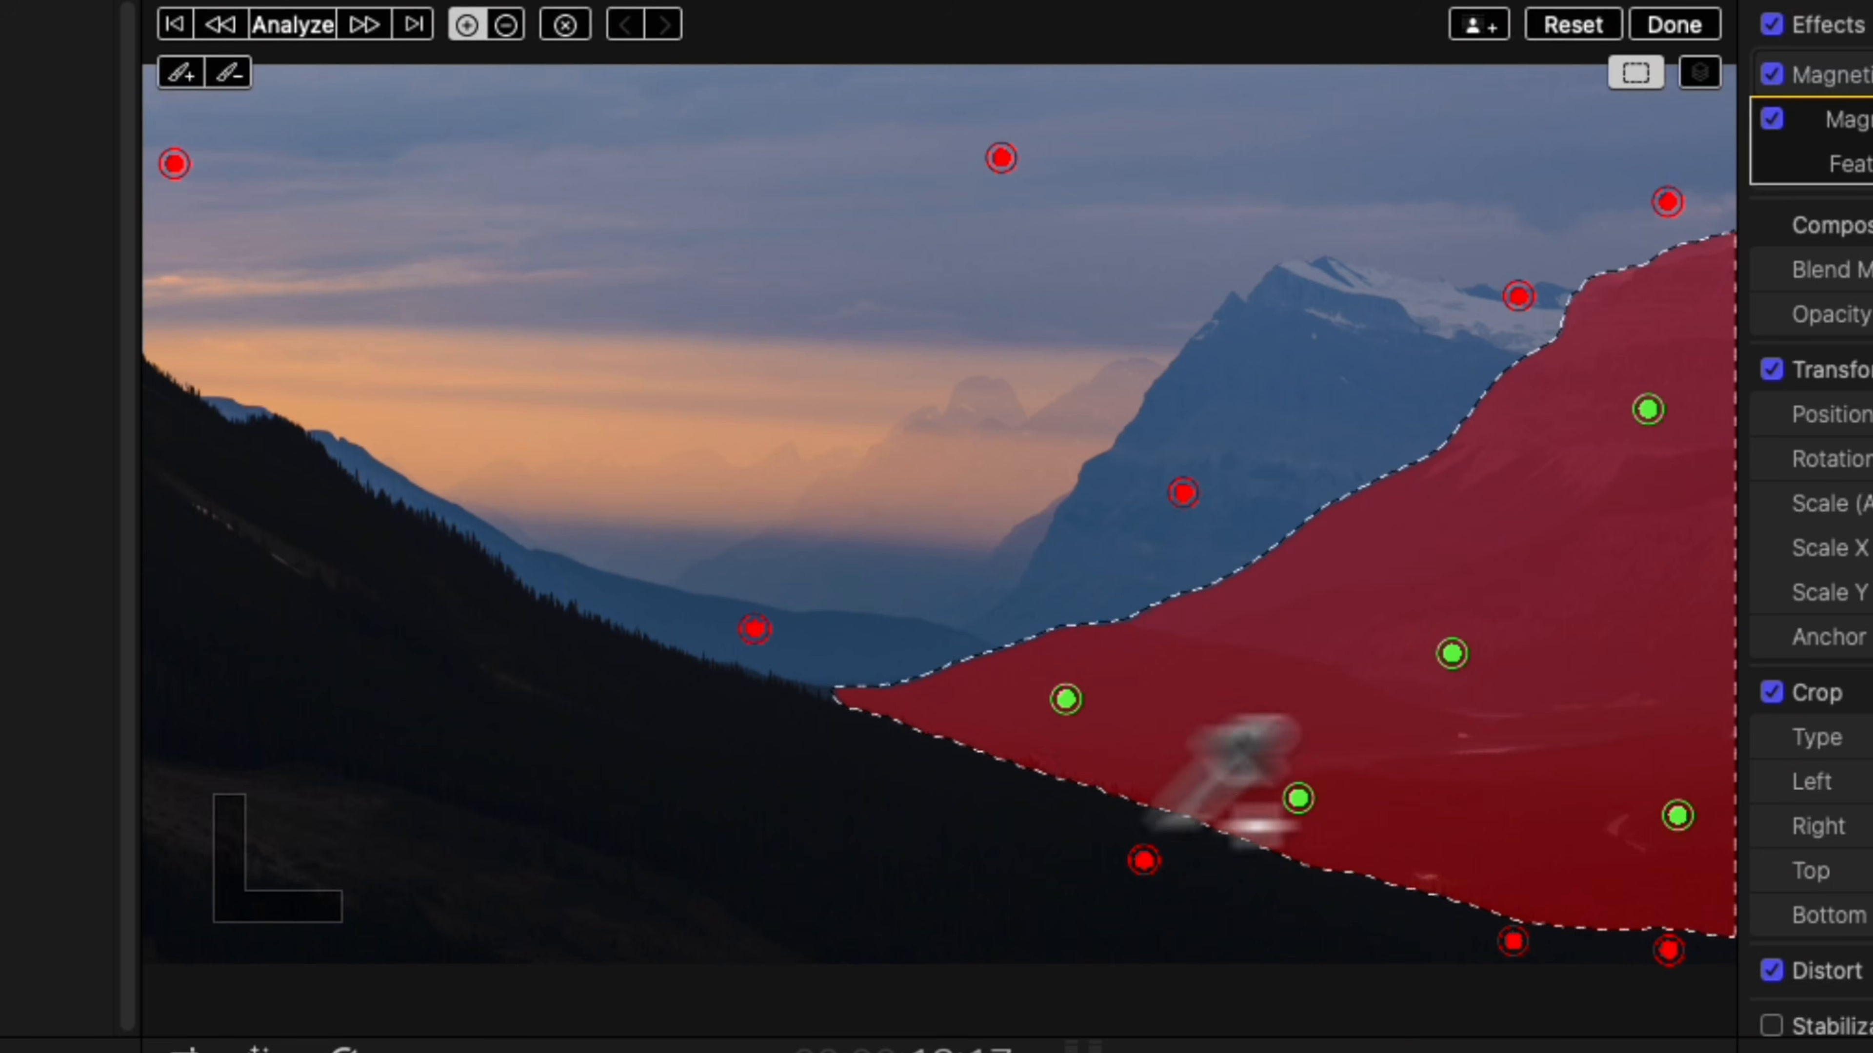
alt+click(588, 709)
alt+click(265, 564)
alt+click(445, 884)
alt+click(846, 880)
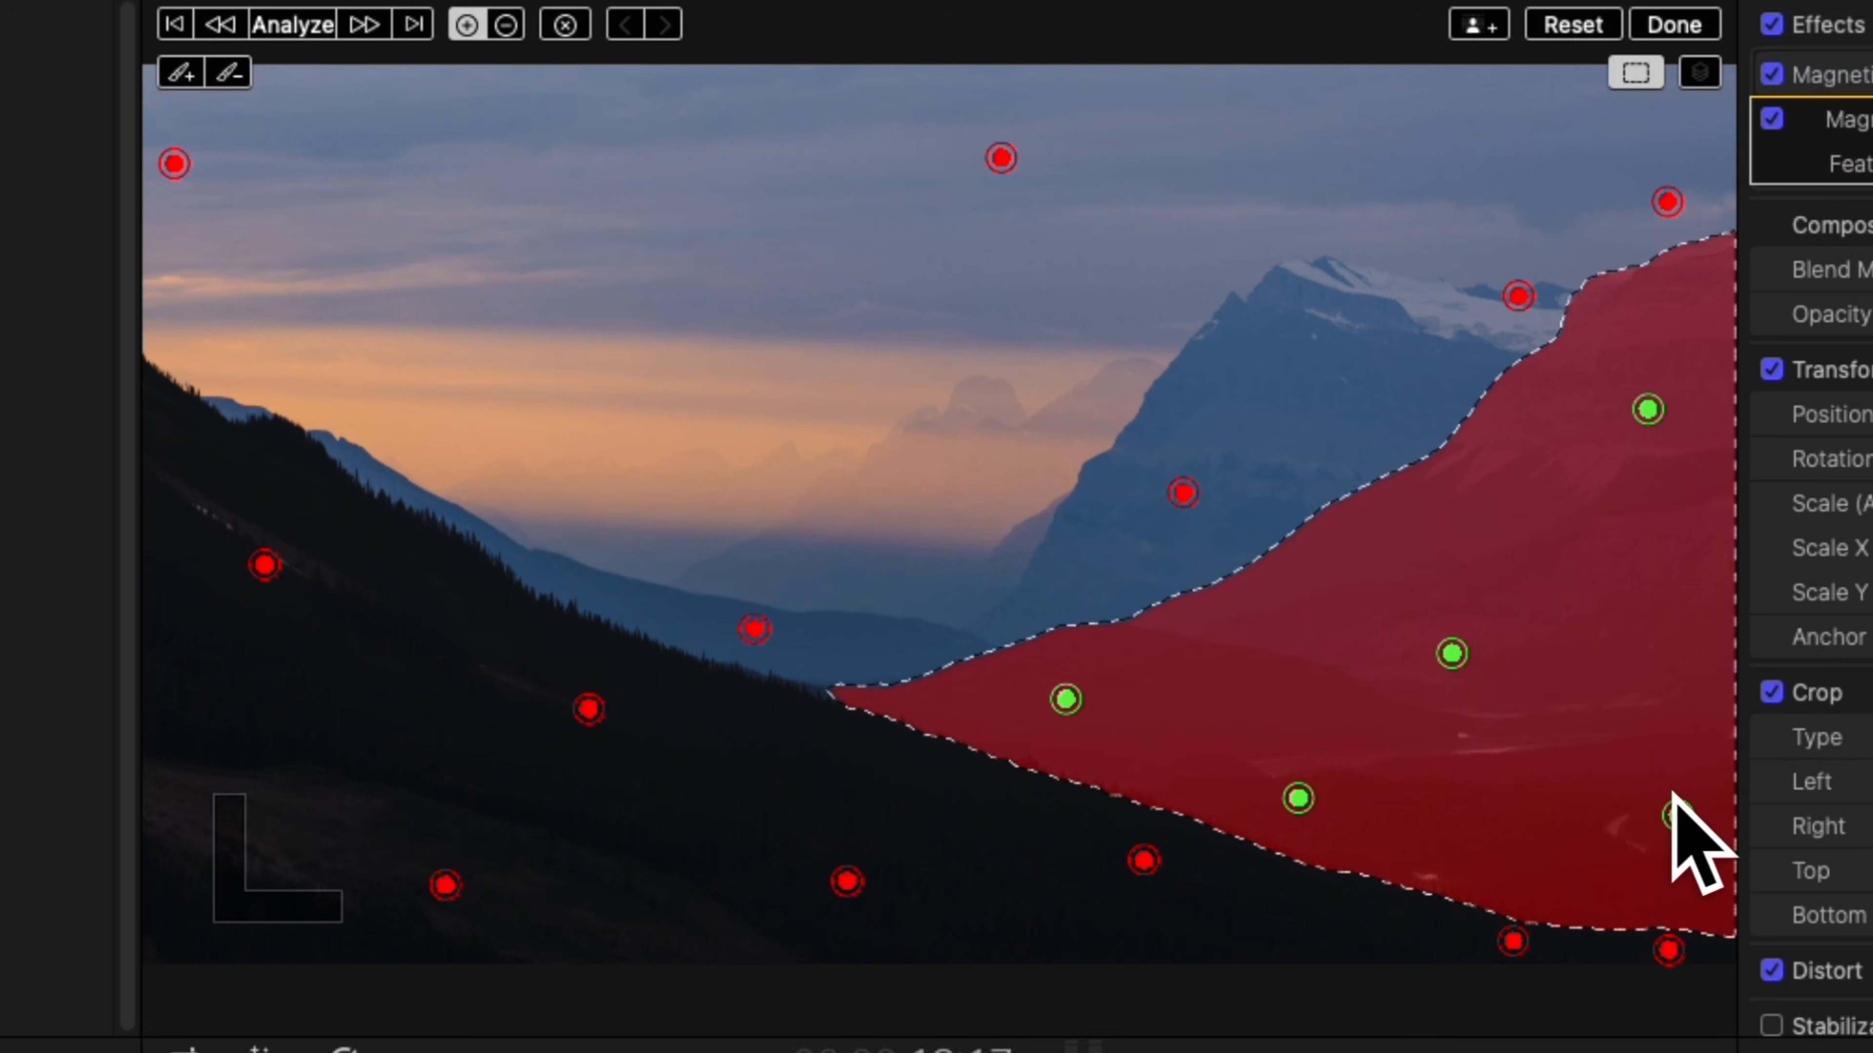
click(295, 26)
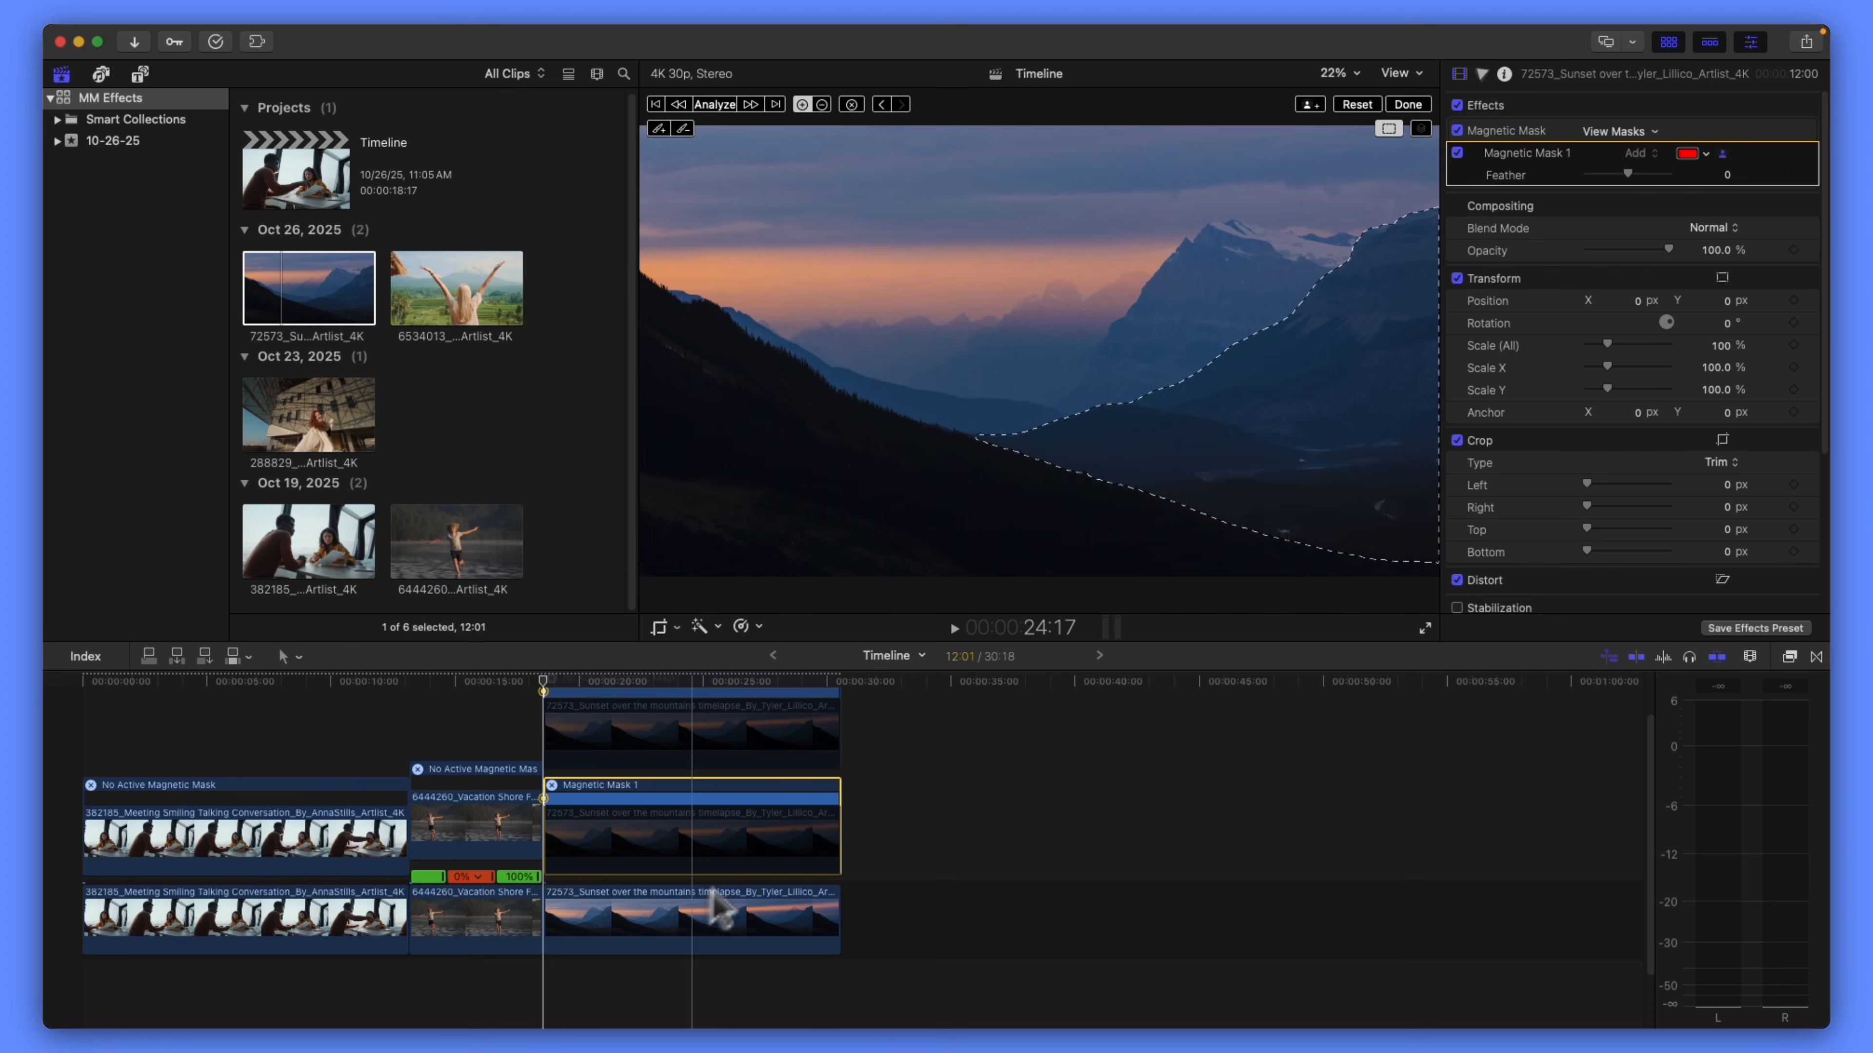
- Add a Magnetic Mask to the original mountain clip at its first frame, placing inclusion points on the sky and snowy peak
click(696, 924)
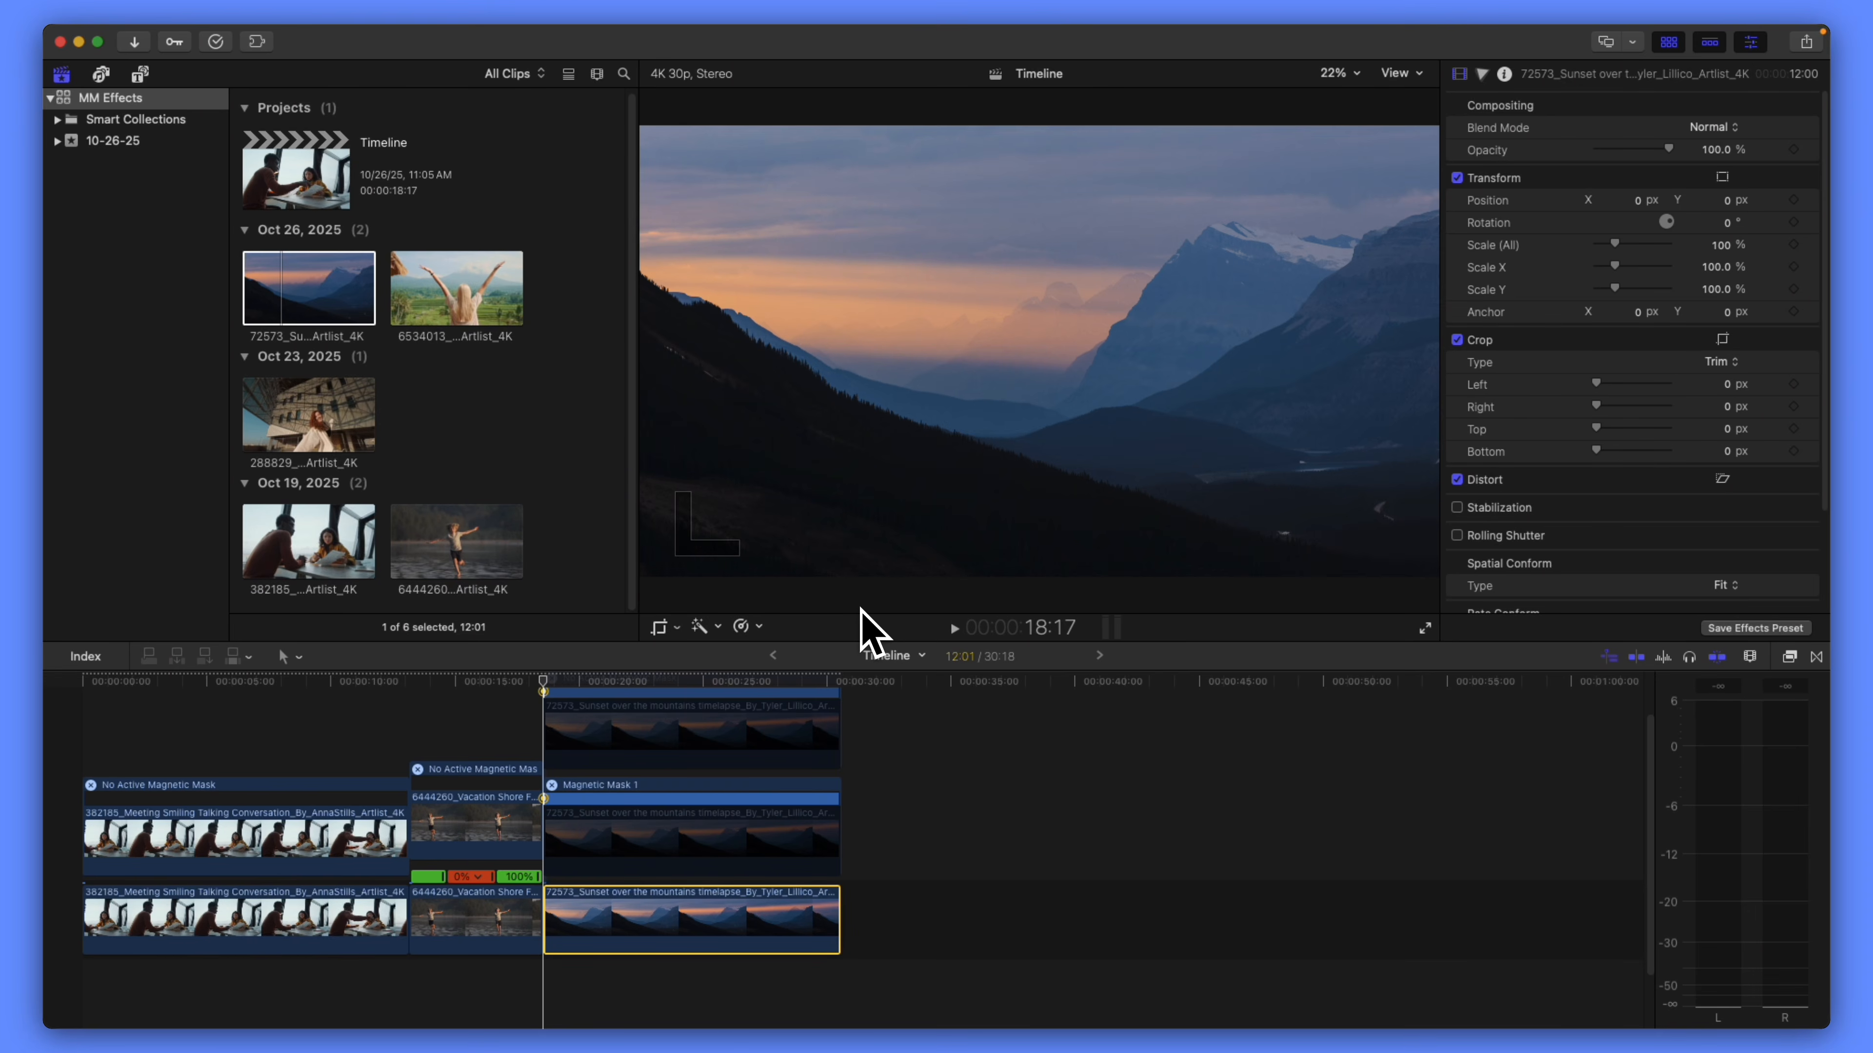
key(ctrl+super+m)
key(super+z)
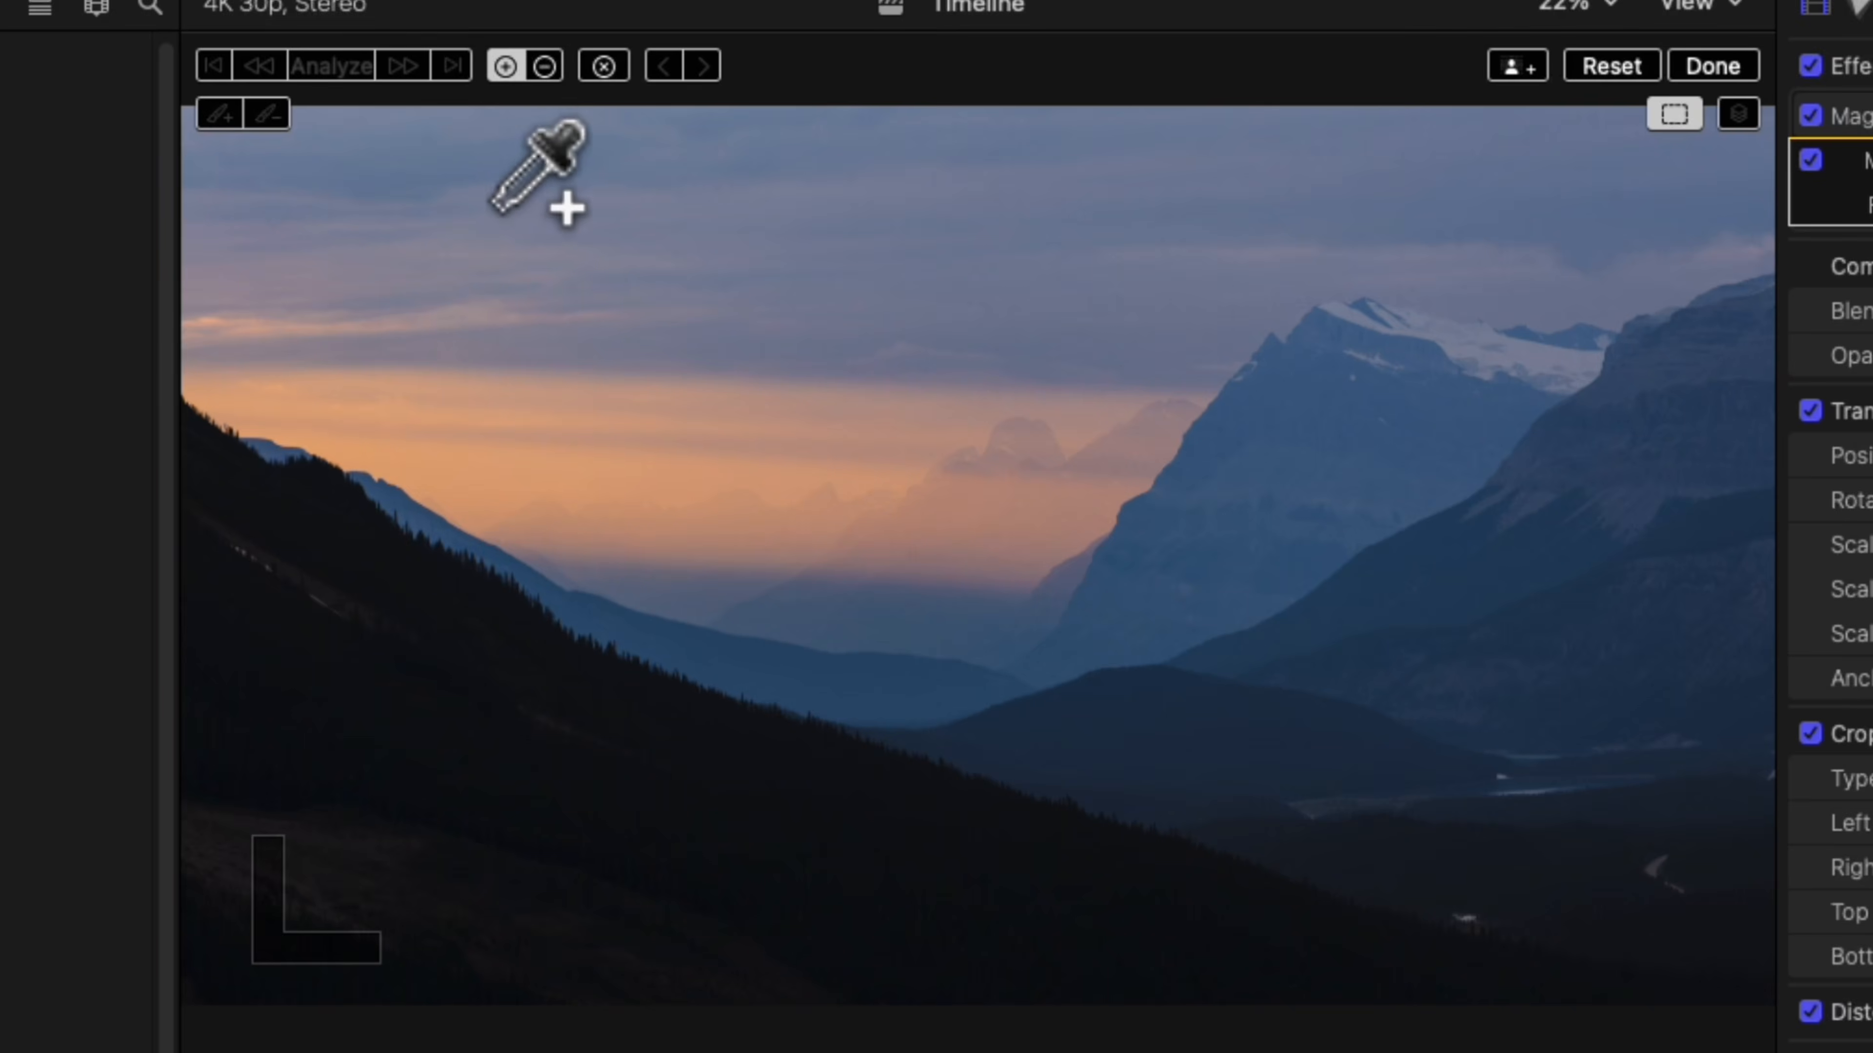
click(743, 179)
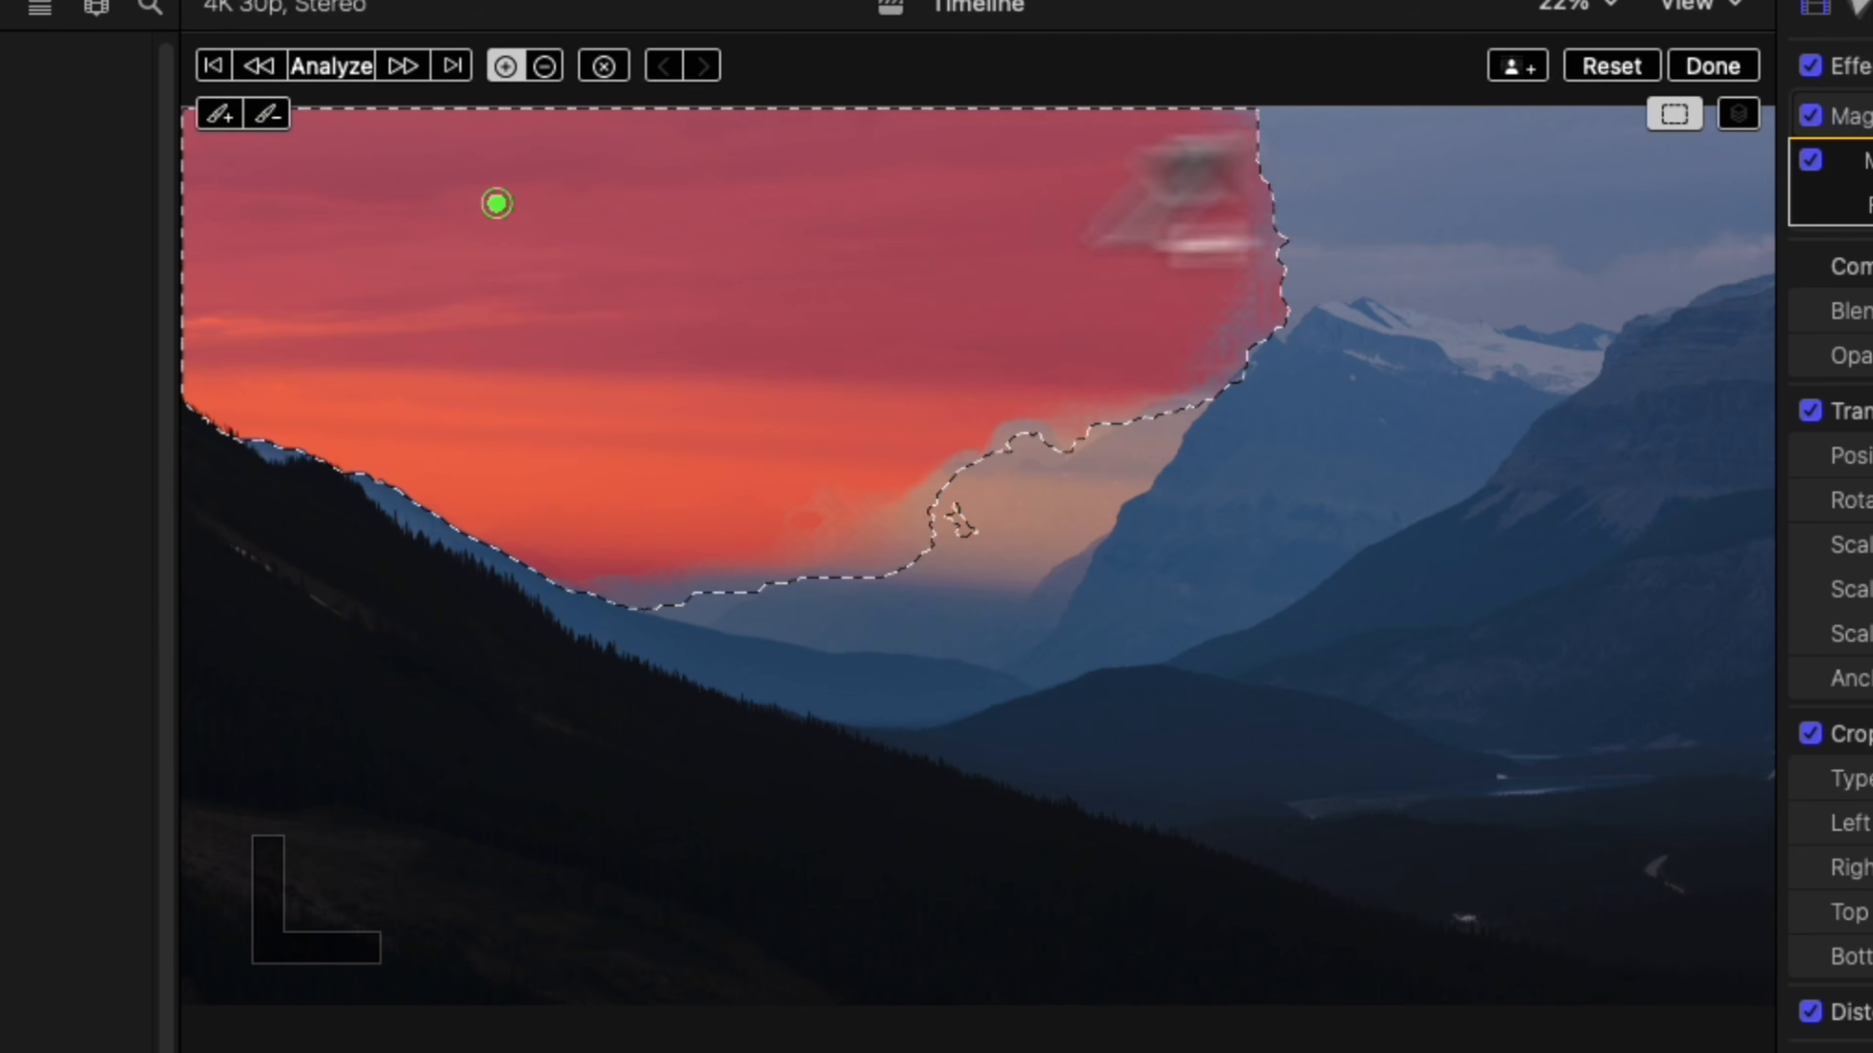
click(1370, 173)
click(1289, 421)
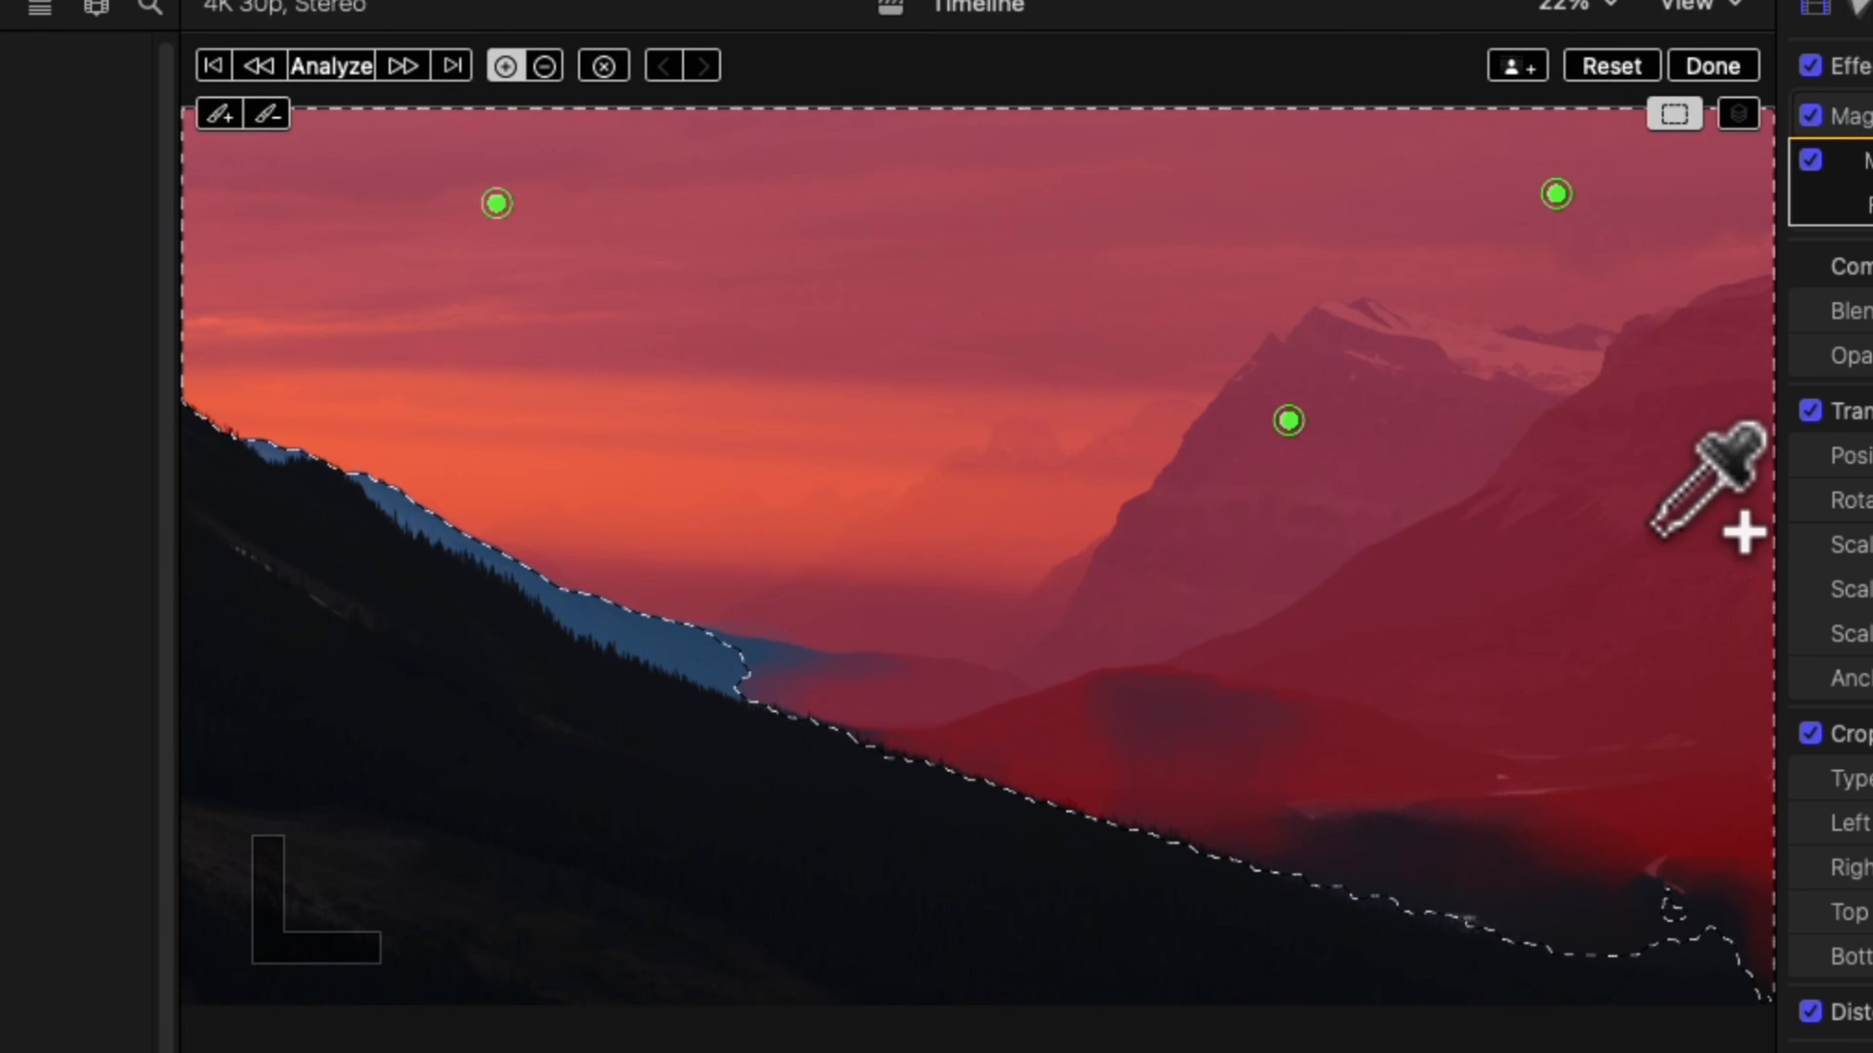
- Refine the sky mask with exclusion points on the near mountain and foreground slope, and inclusion points along the distant blue ridge
click(1658, 399)
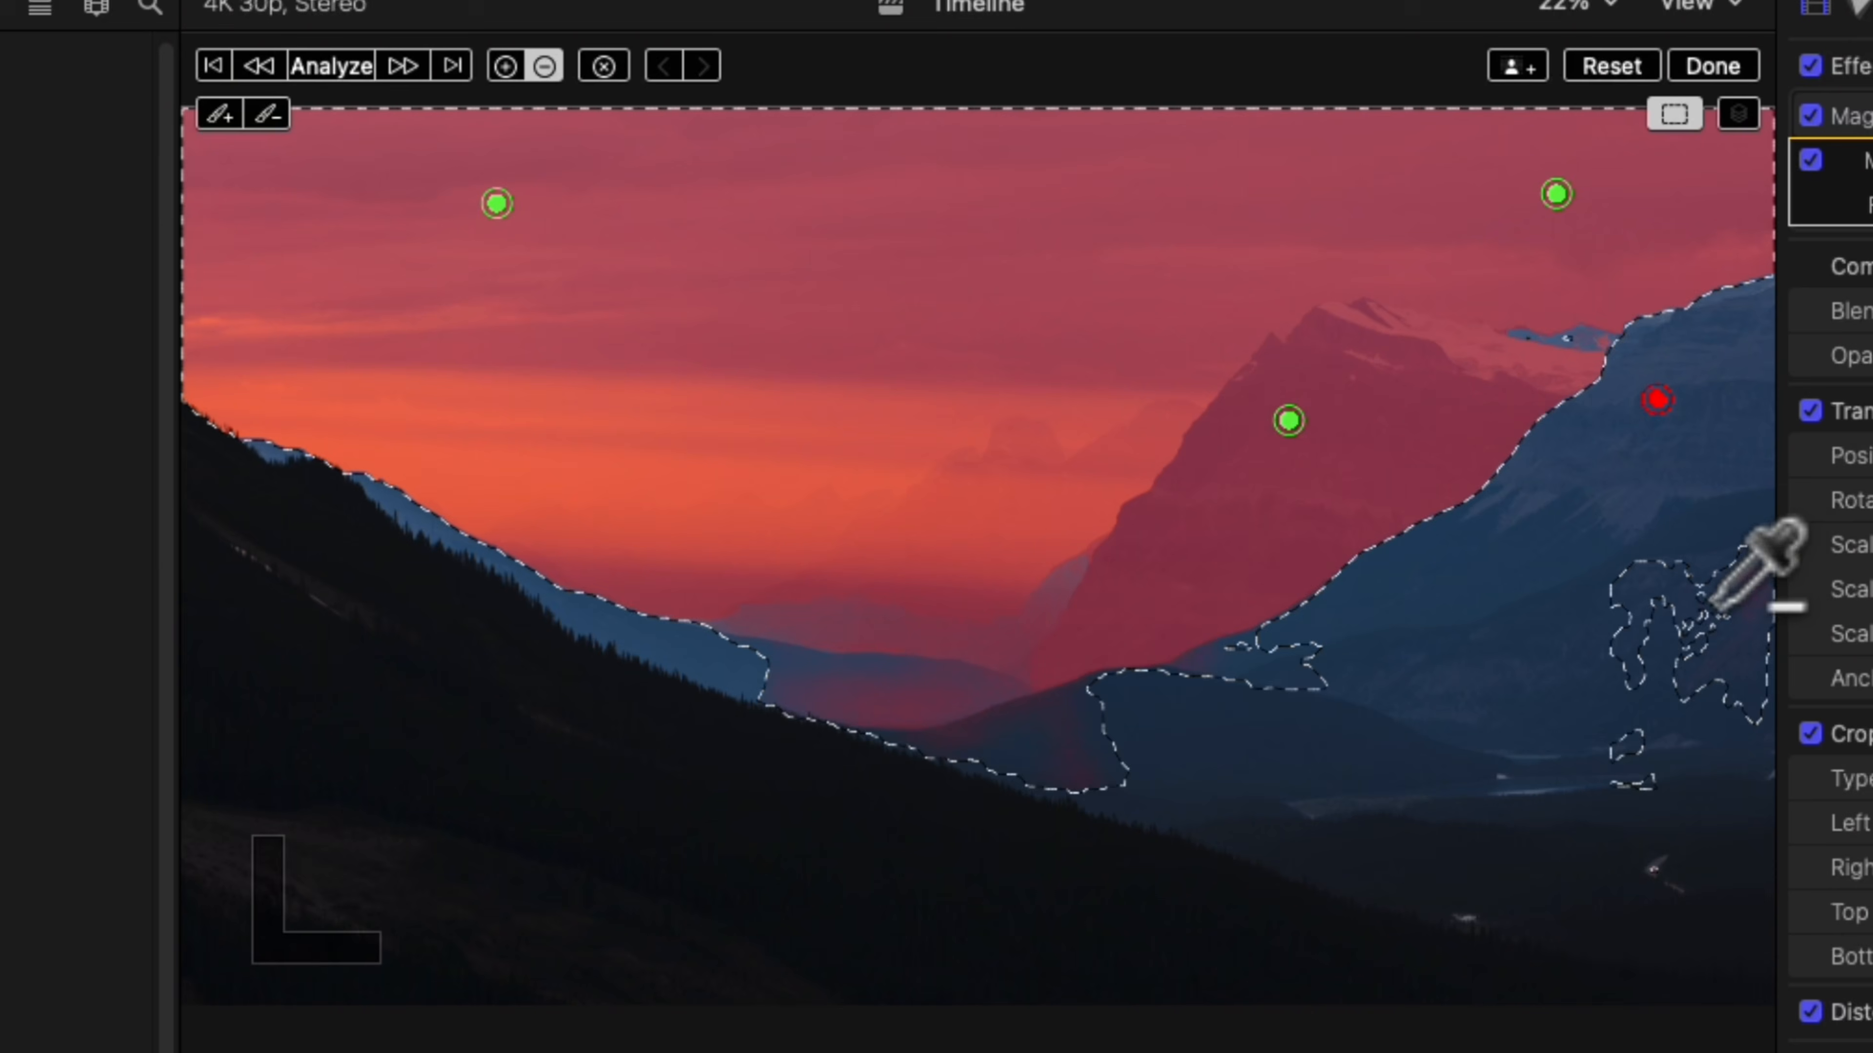
click(1734, 597)
click(767, 869)
click(310, 612)
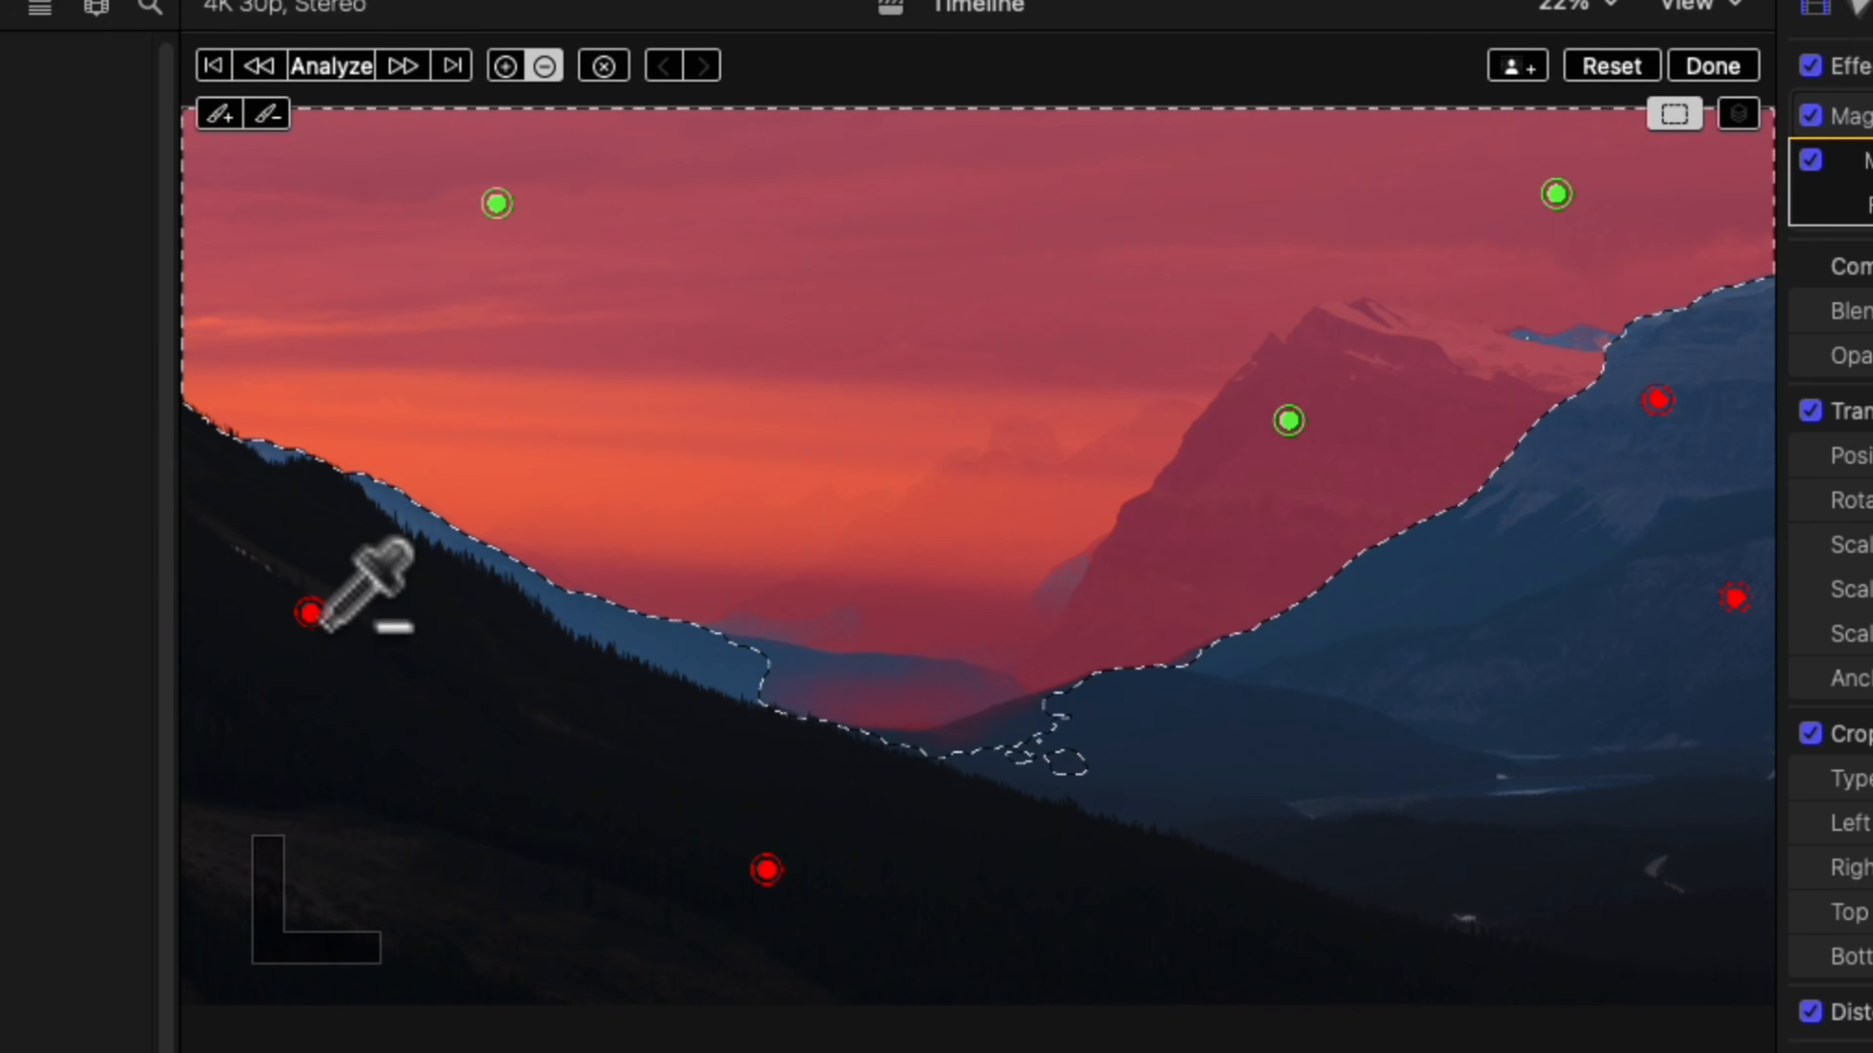
click(623, 634)
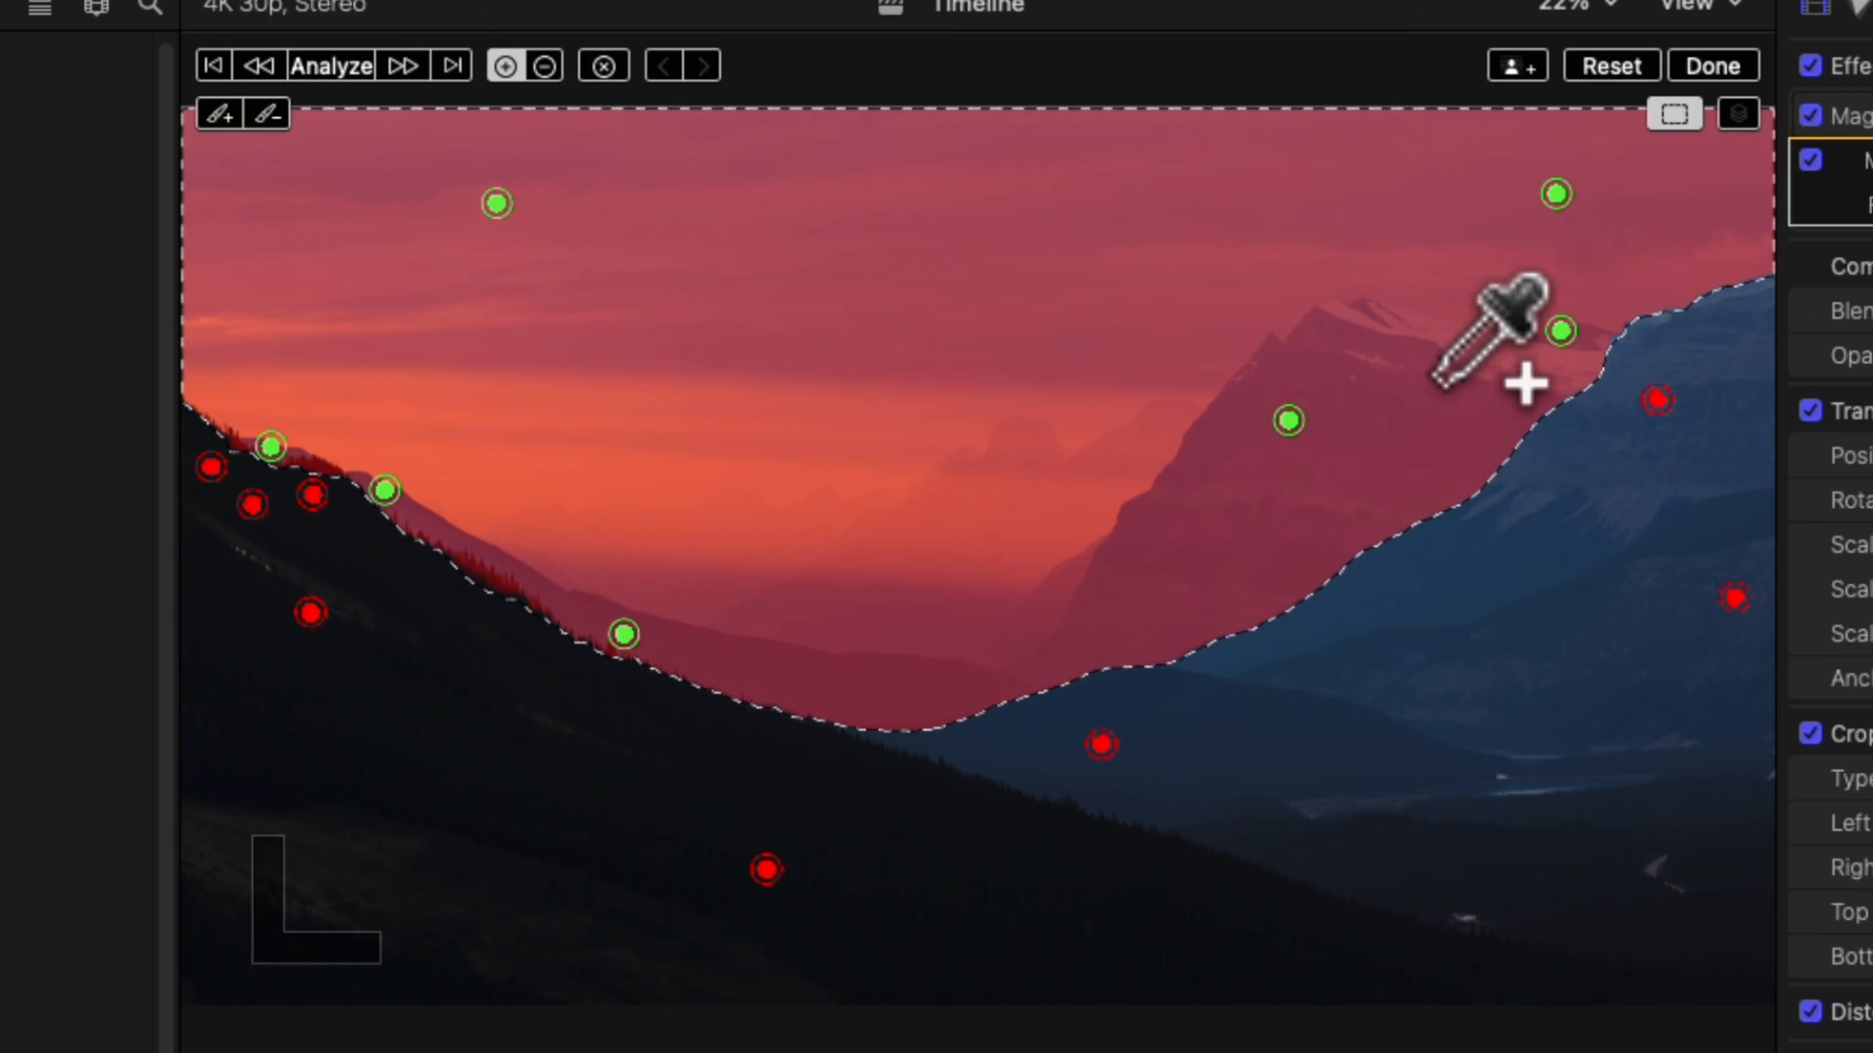
- Place further inclusion points above the horizon and in the sky, analyze the original clip's Magnetic Mask and close the mask editor
click(1018, 411)
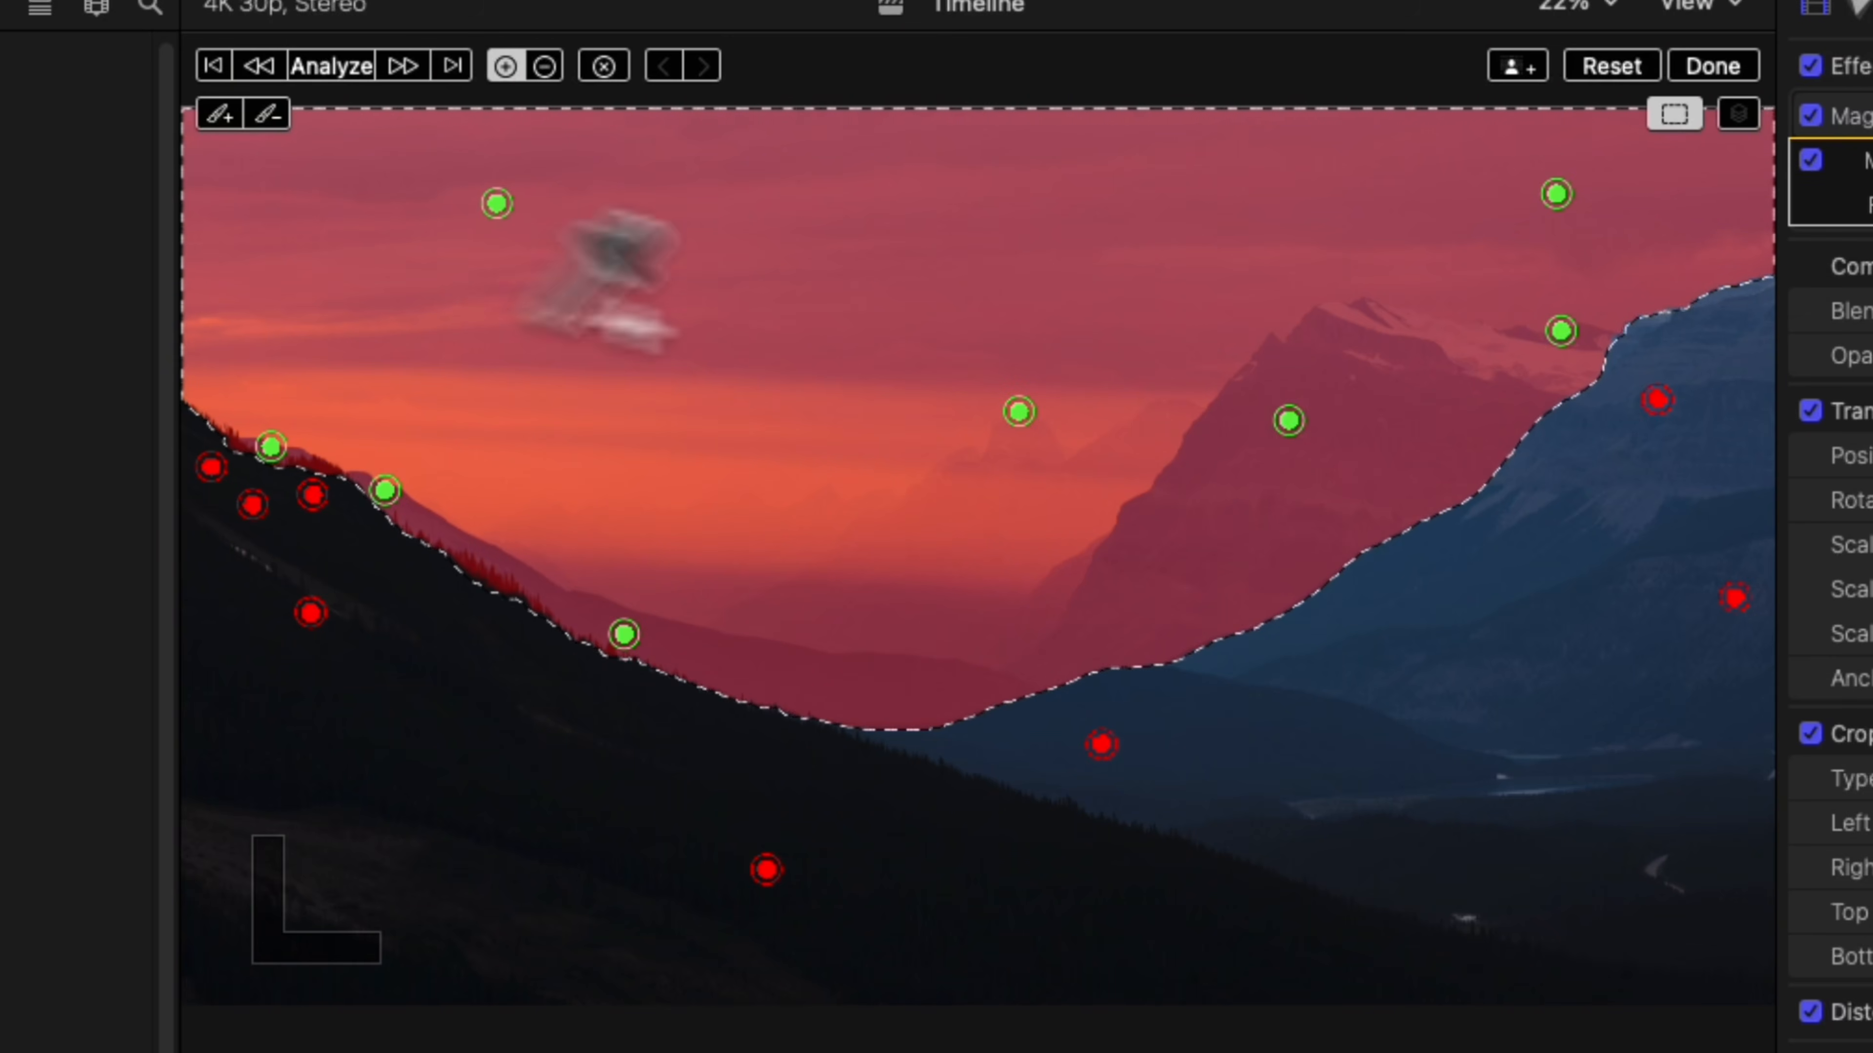
click(244, 285)
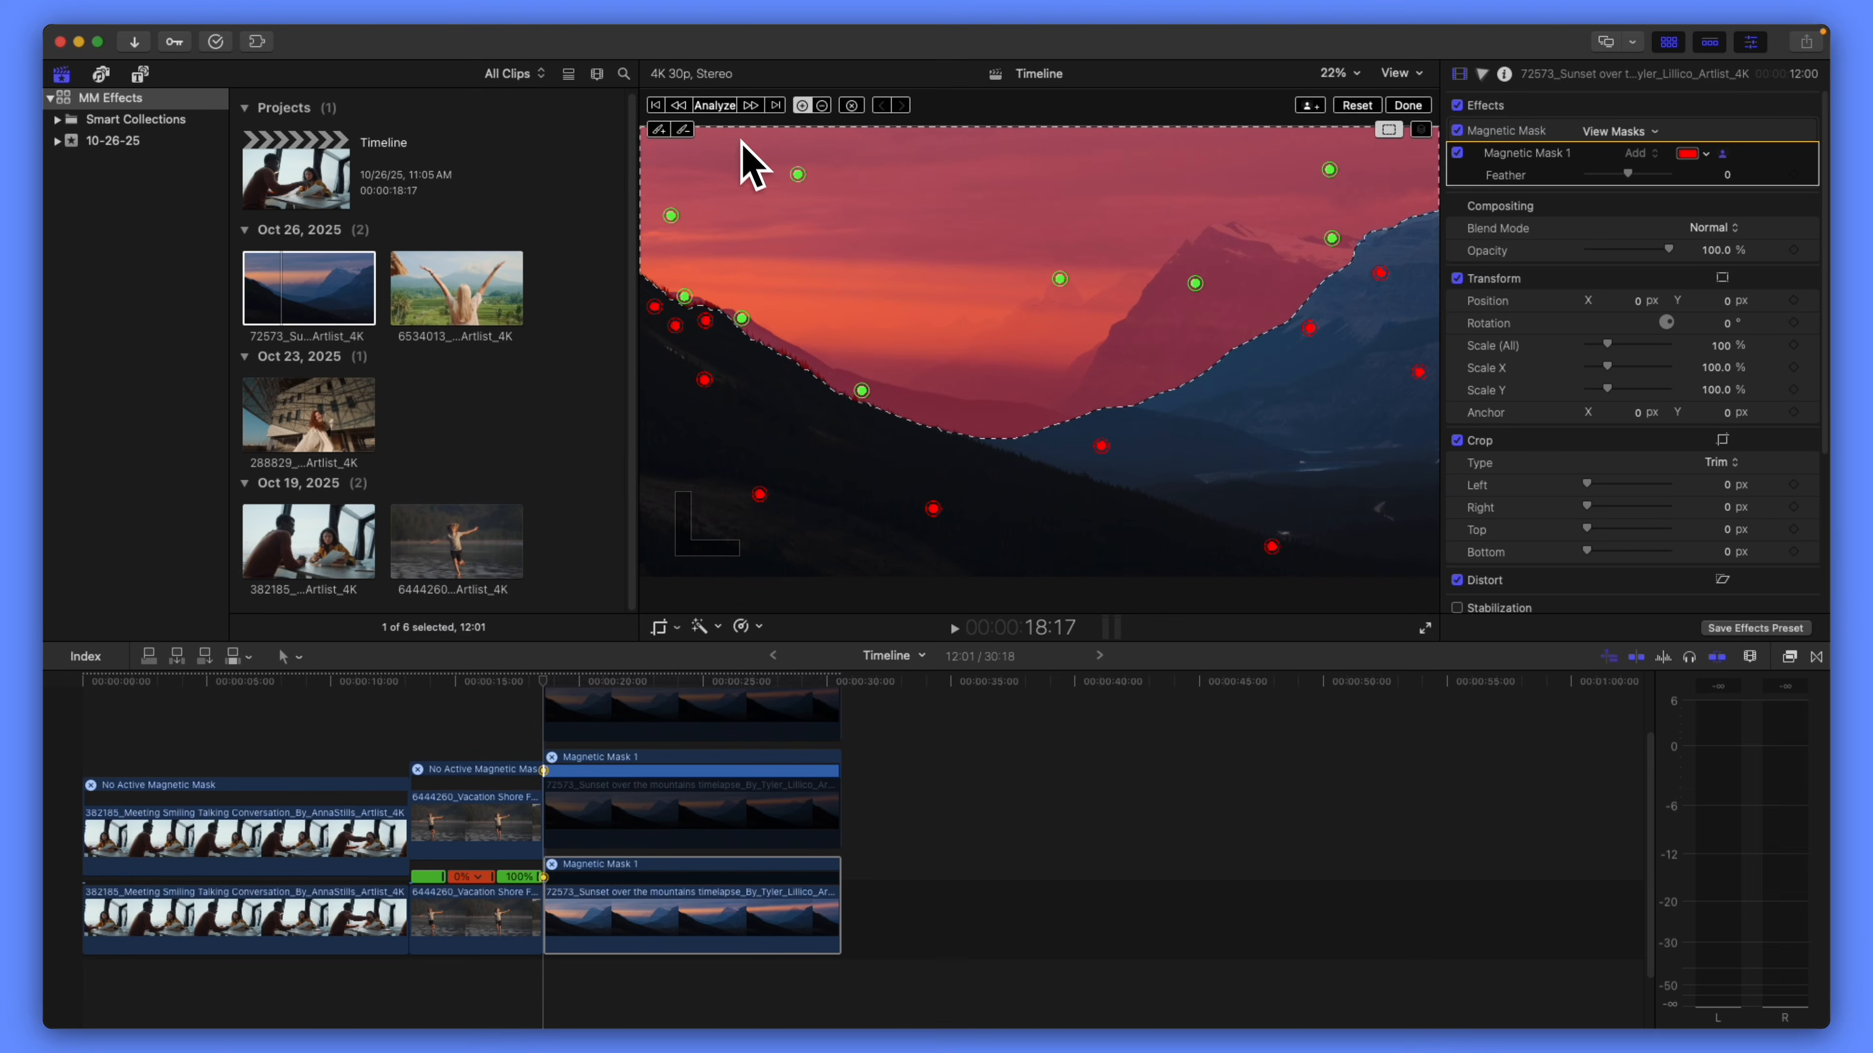
click(712, 105)
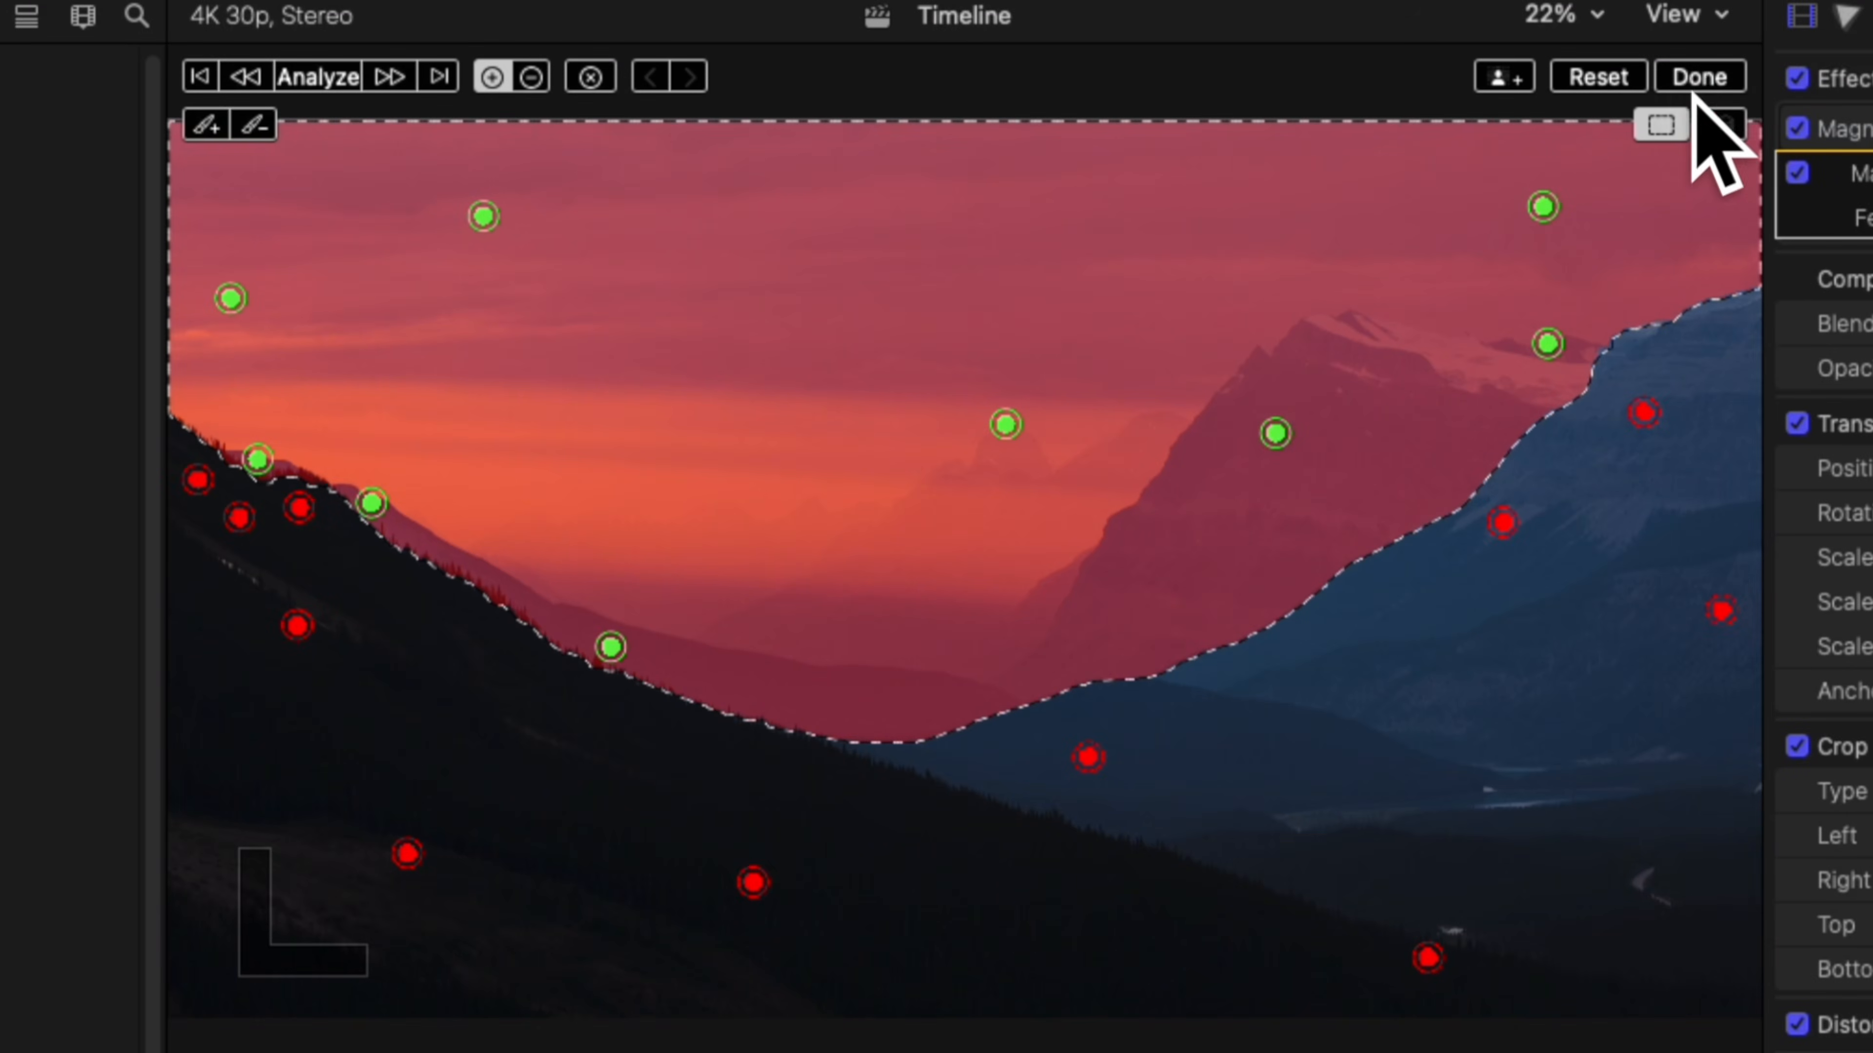
click(1700, 77)
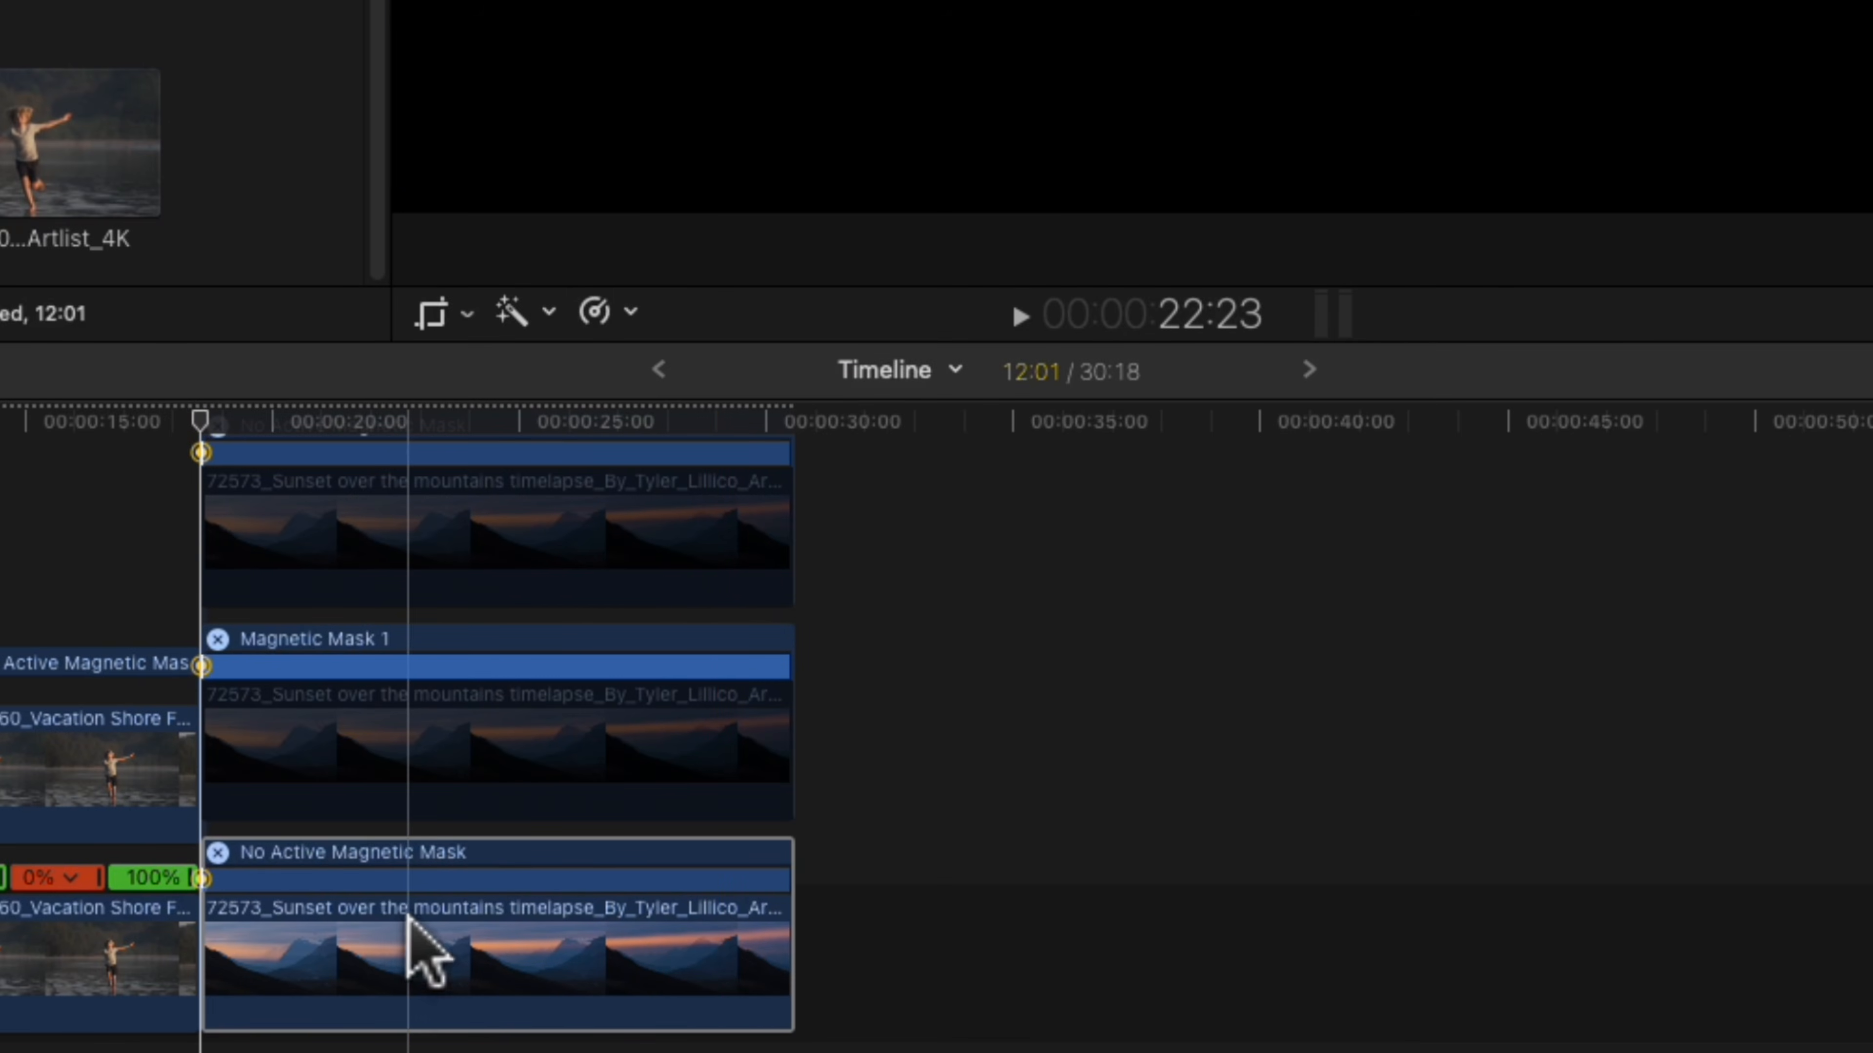
- Close the middle copy's mask editor and re-enable all three masked mountain layers
click(435, 726)
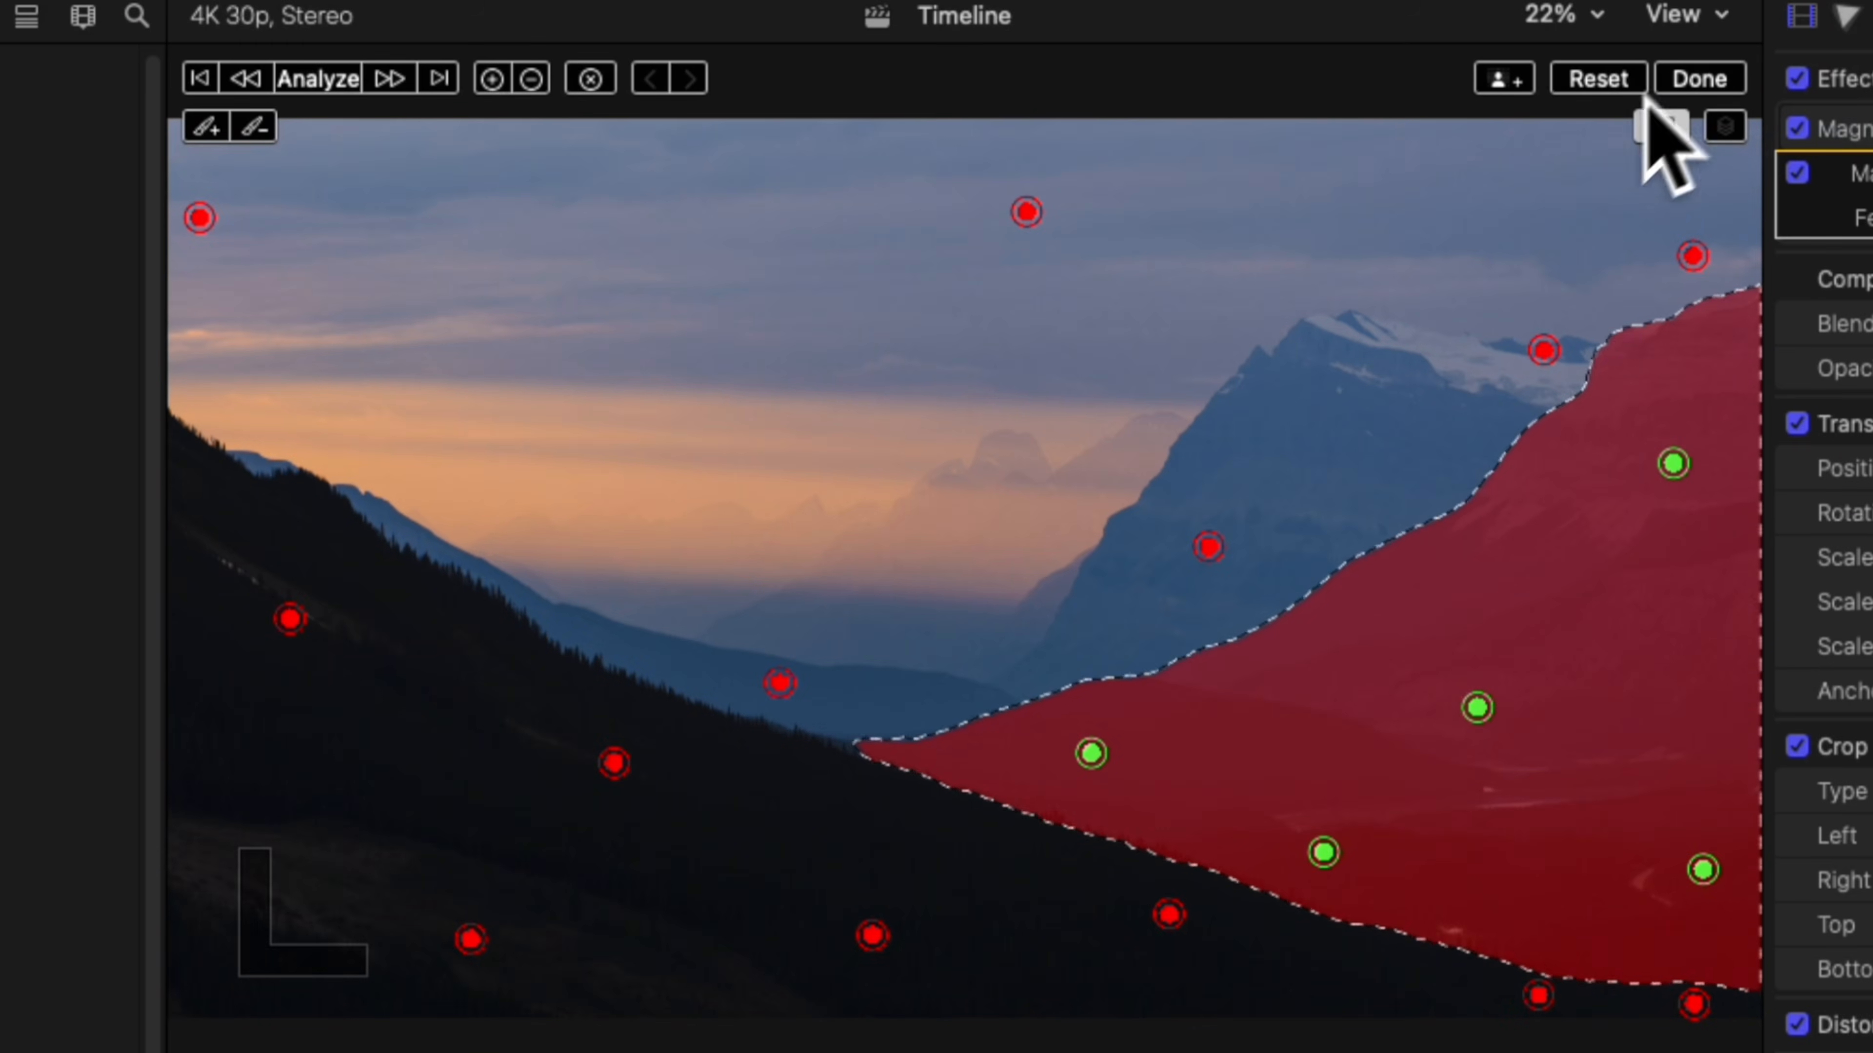
click(1703, 78)
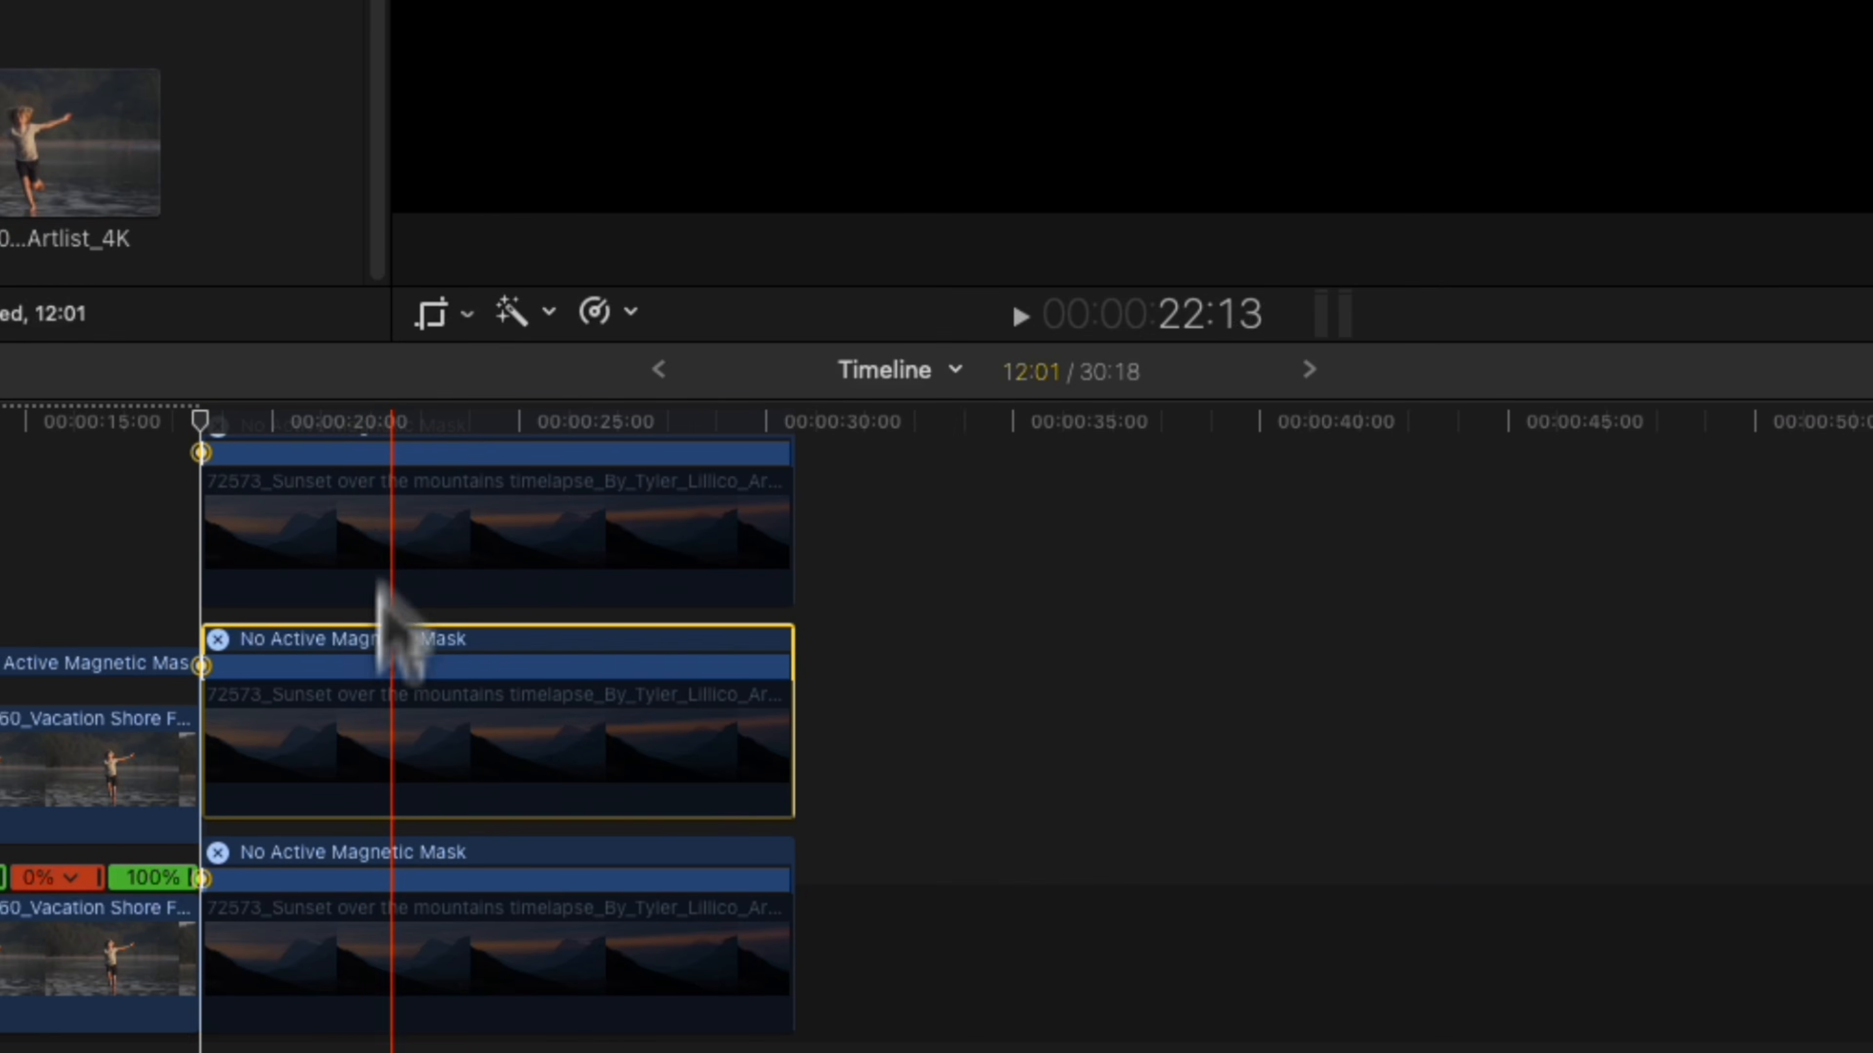
click(387, 524)
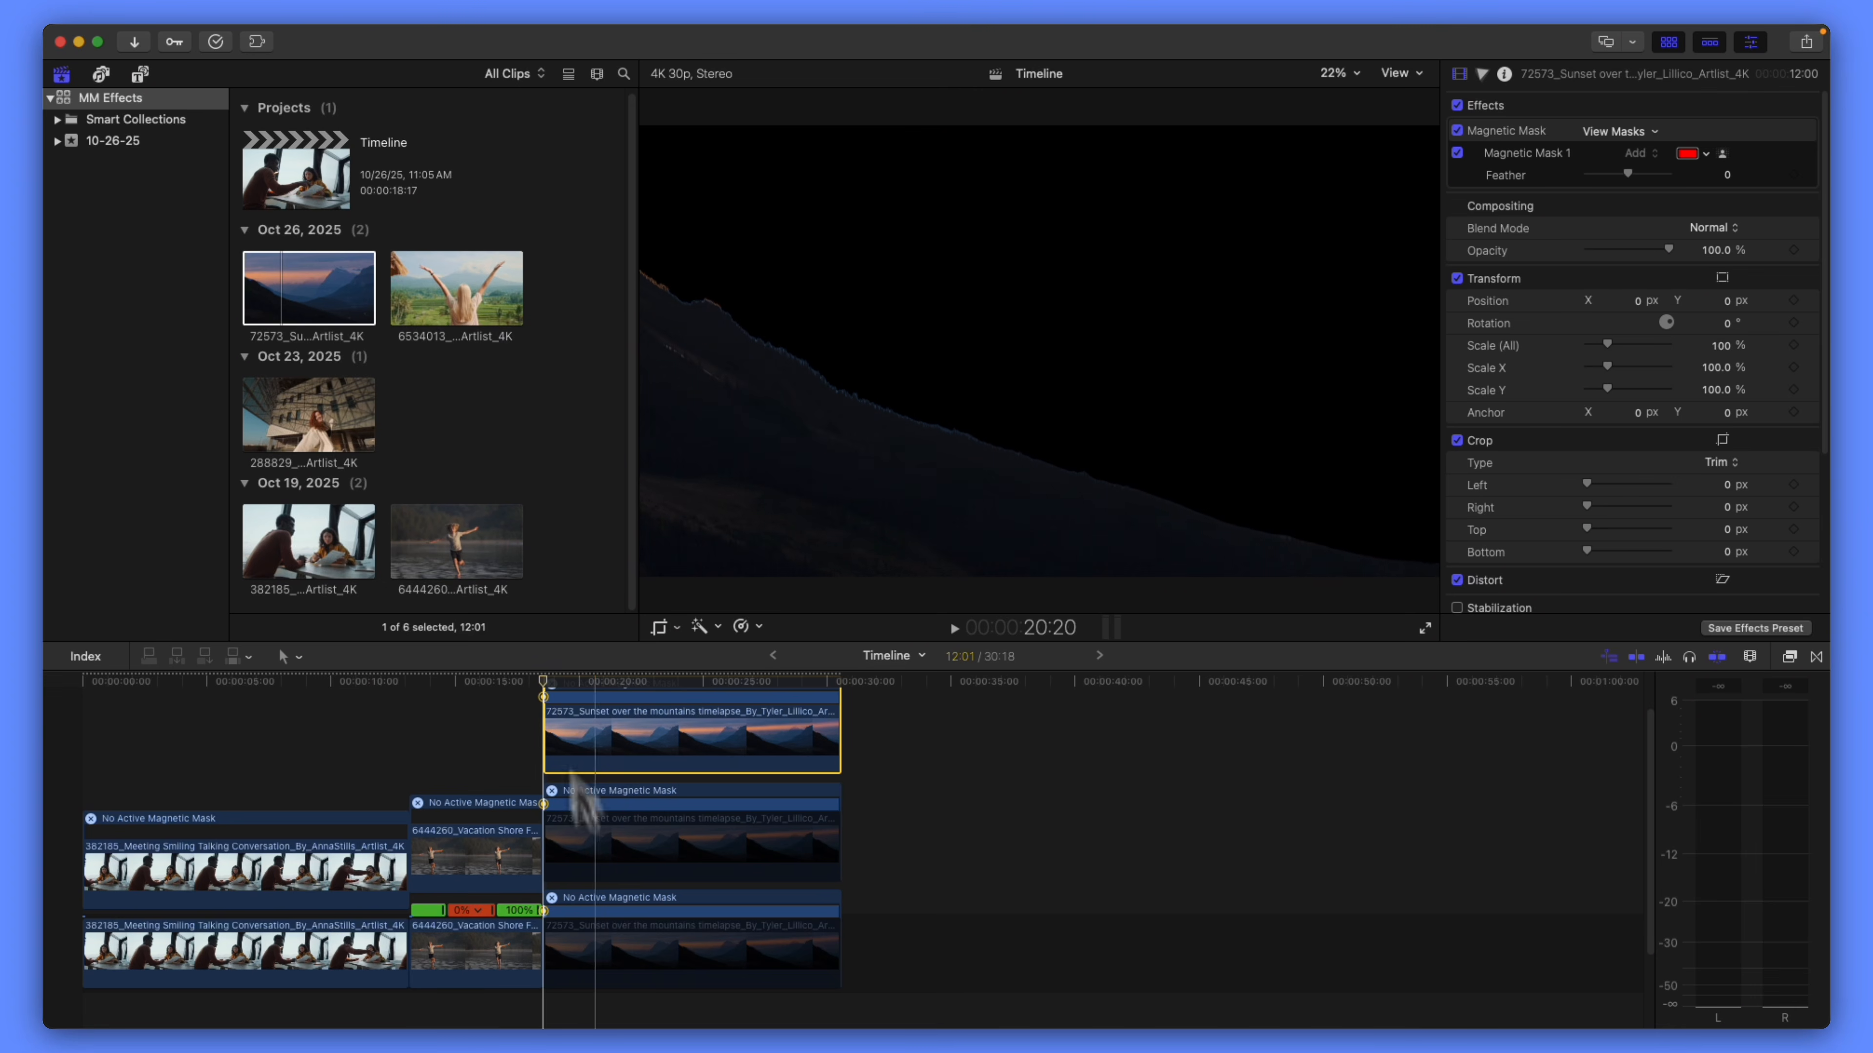
click(622, 846)
click(637, 945)
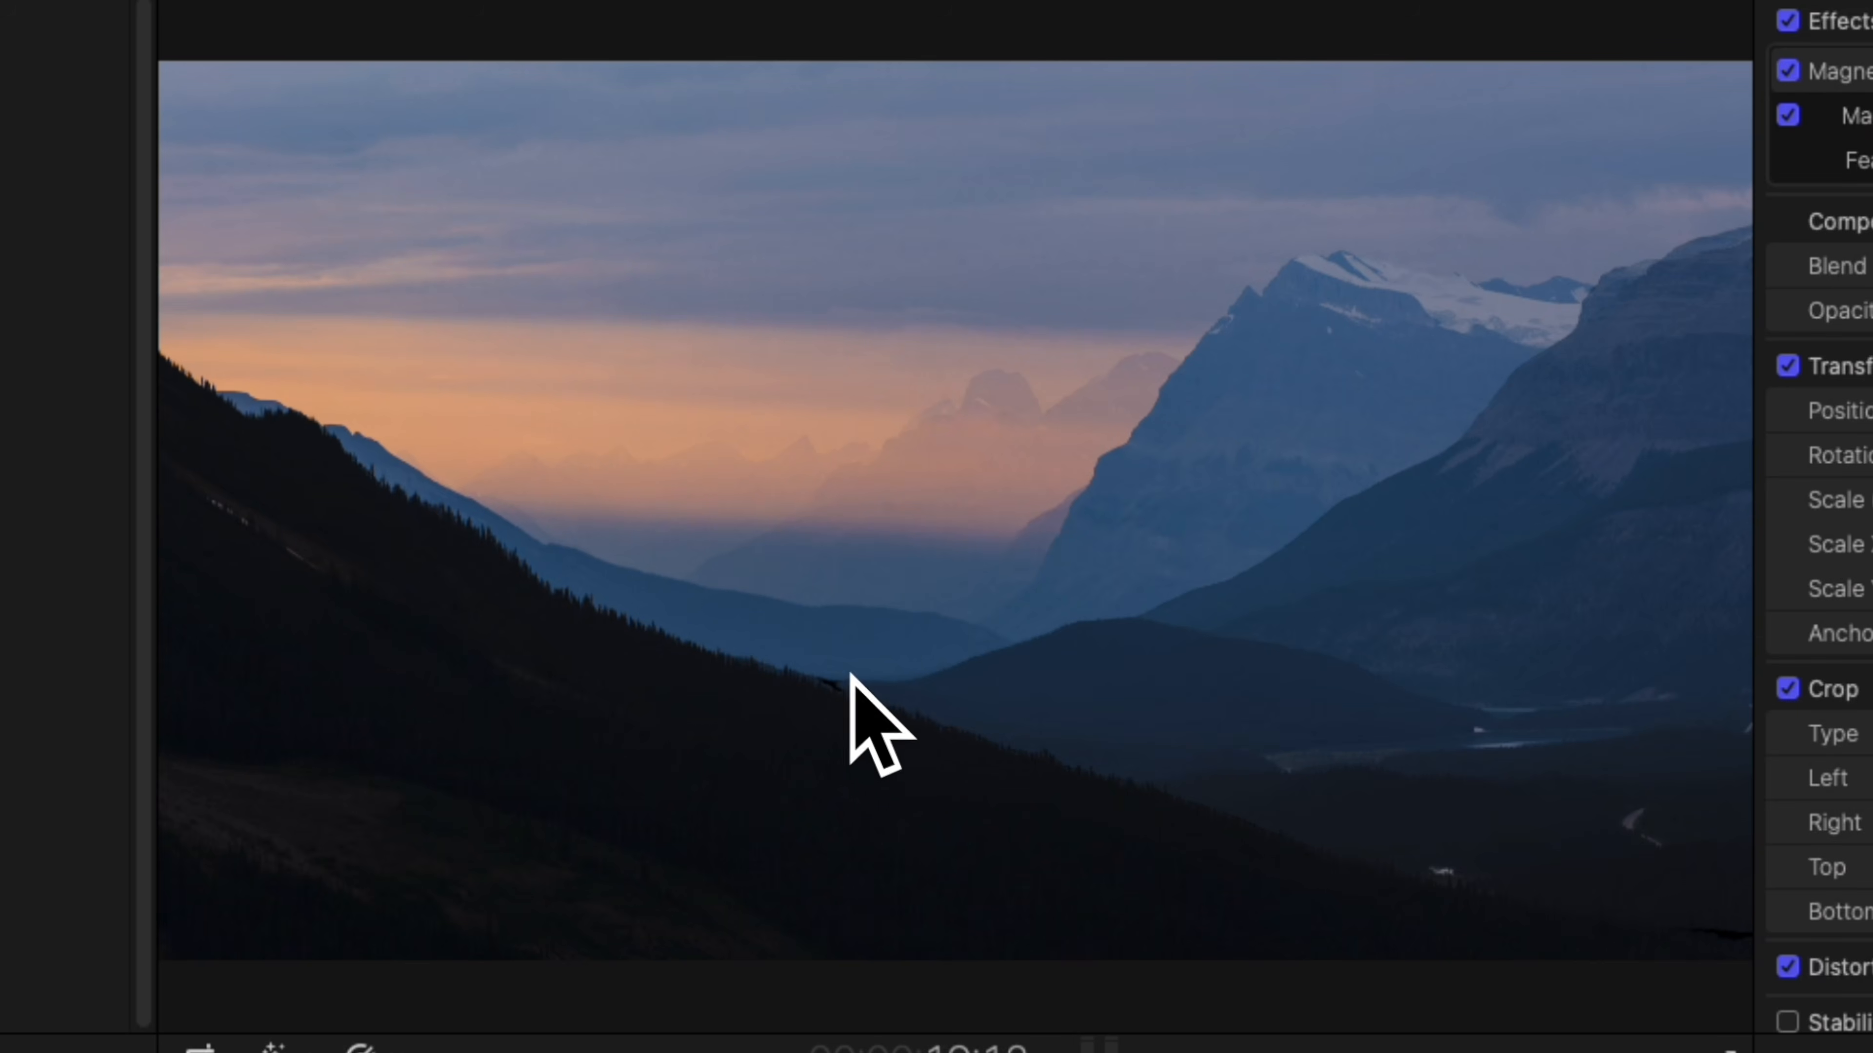
- Place a duplicate of the original mountain clip beneath the masked layers, delete the duplicate's Magnetic Mask and play back the composite
key(space)
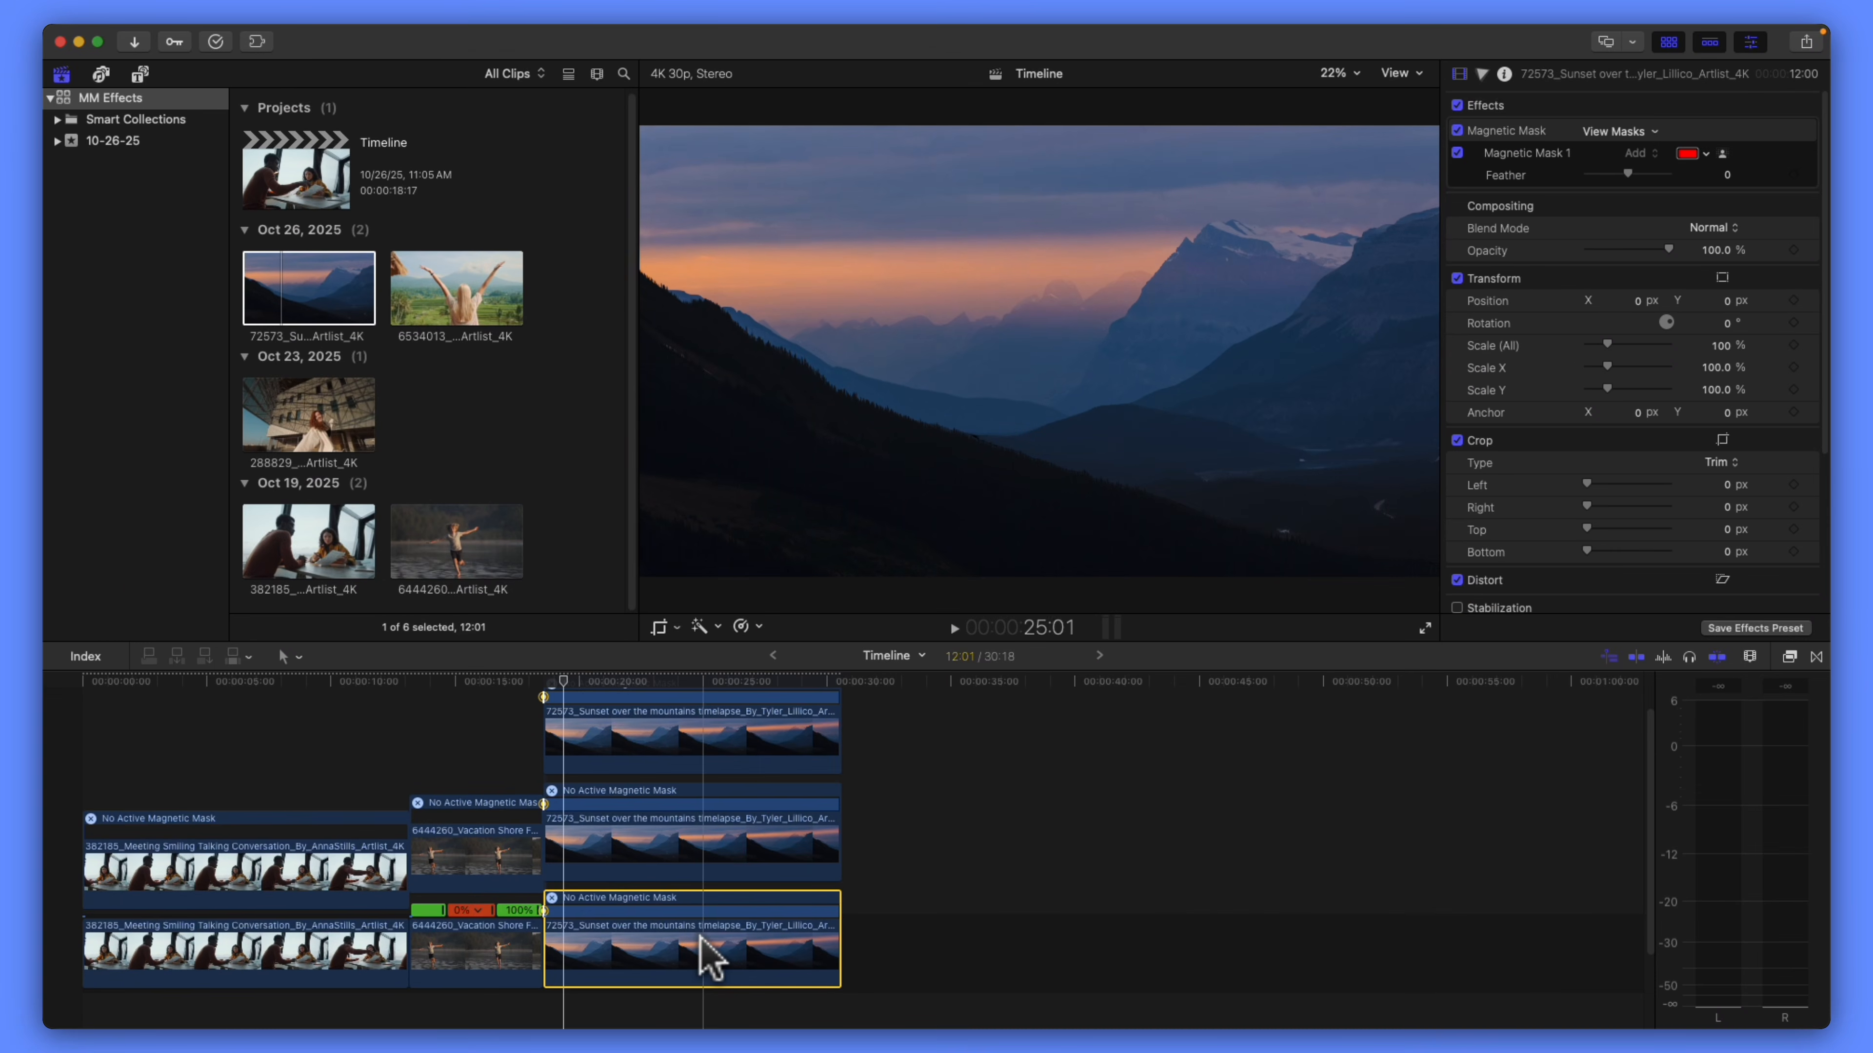
mouse_move(726, 948)
mouse_down()
mouse_move(737, 992)
mouse_move(716, 909)
mouse_move(730, 948)
mouse_up()
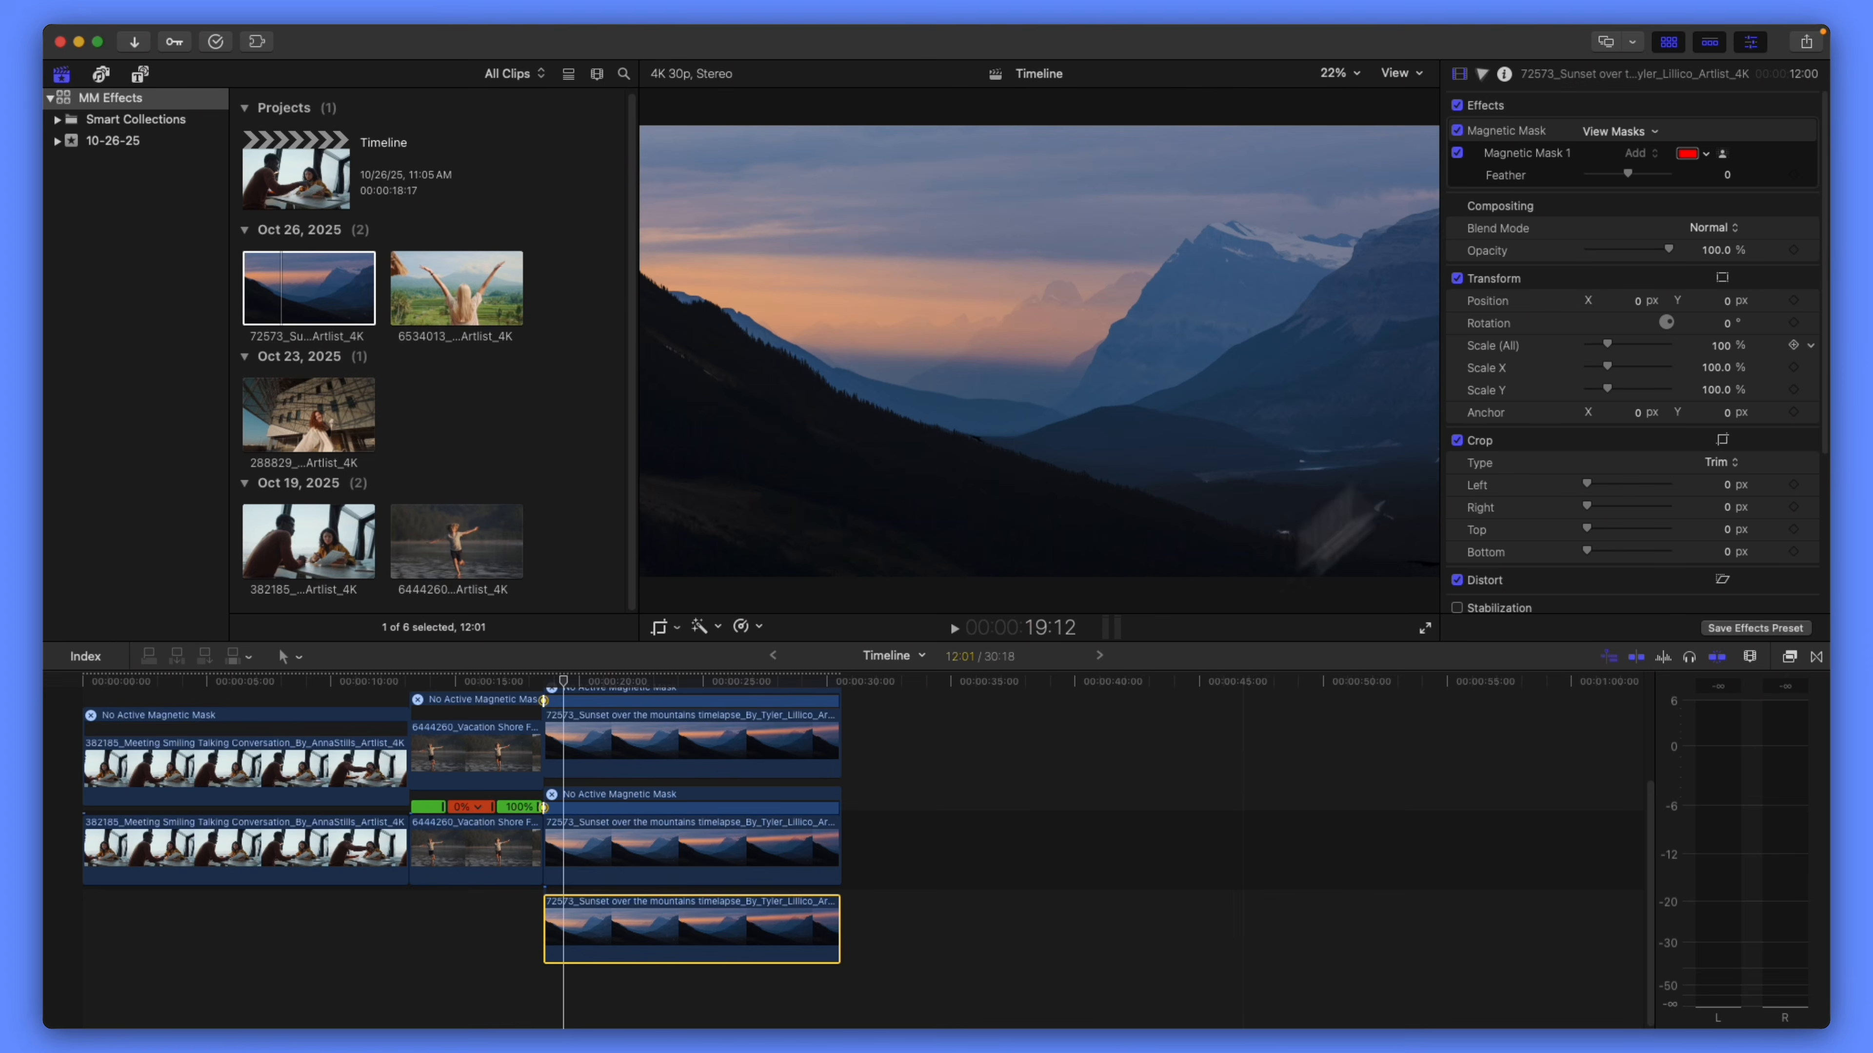
click(1488, 125)
key(BackSpace)
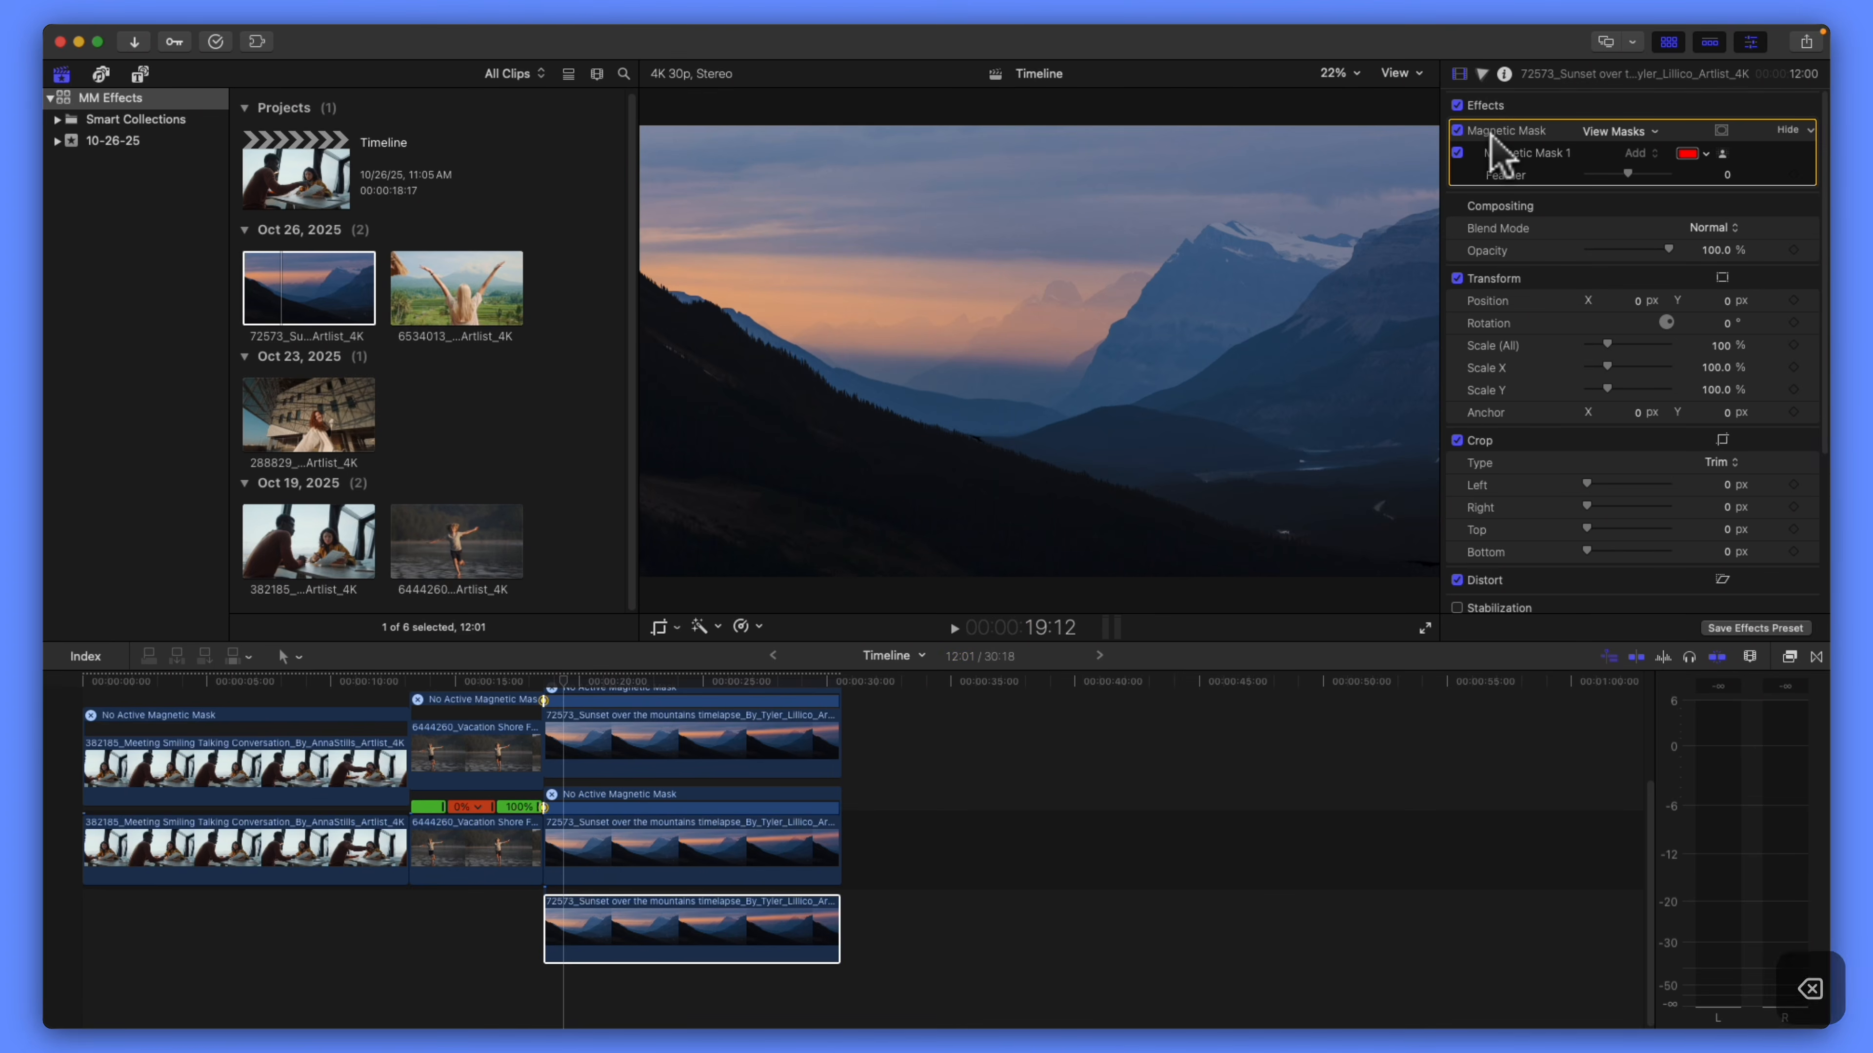
key(space)
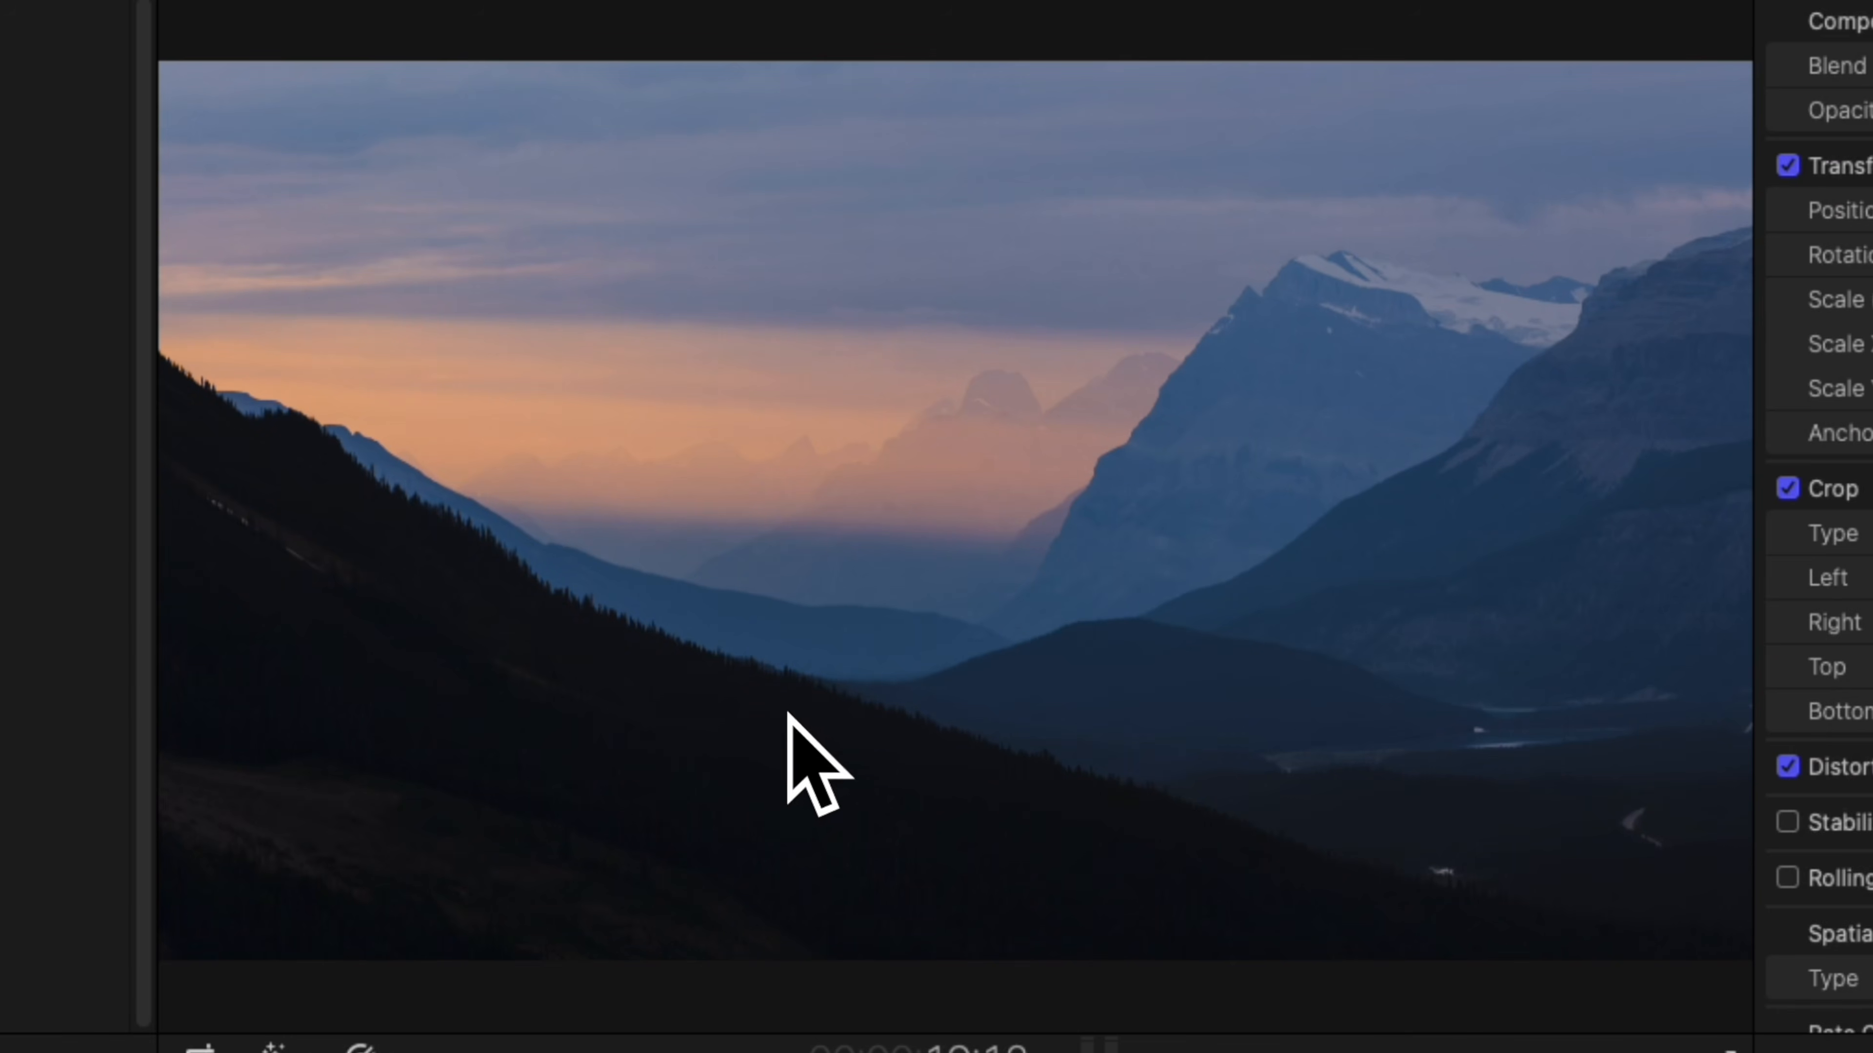
key(space)
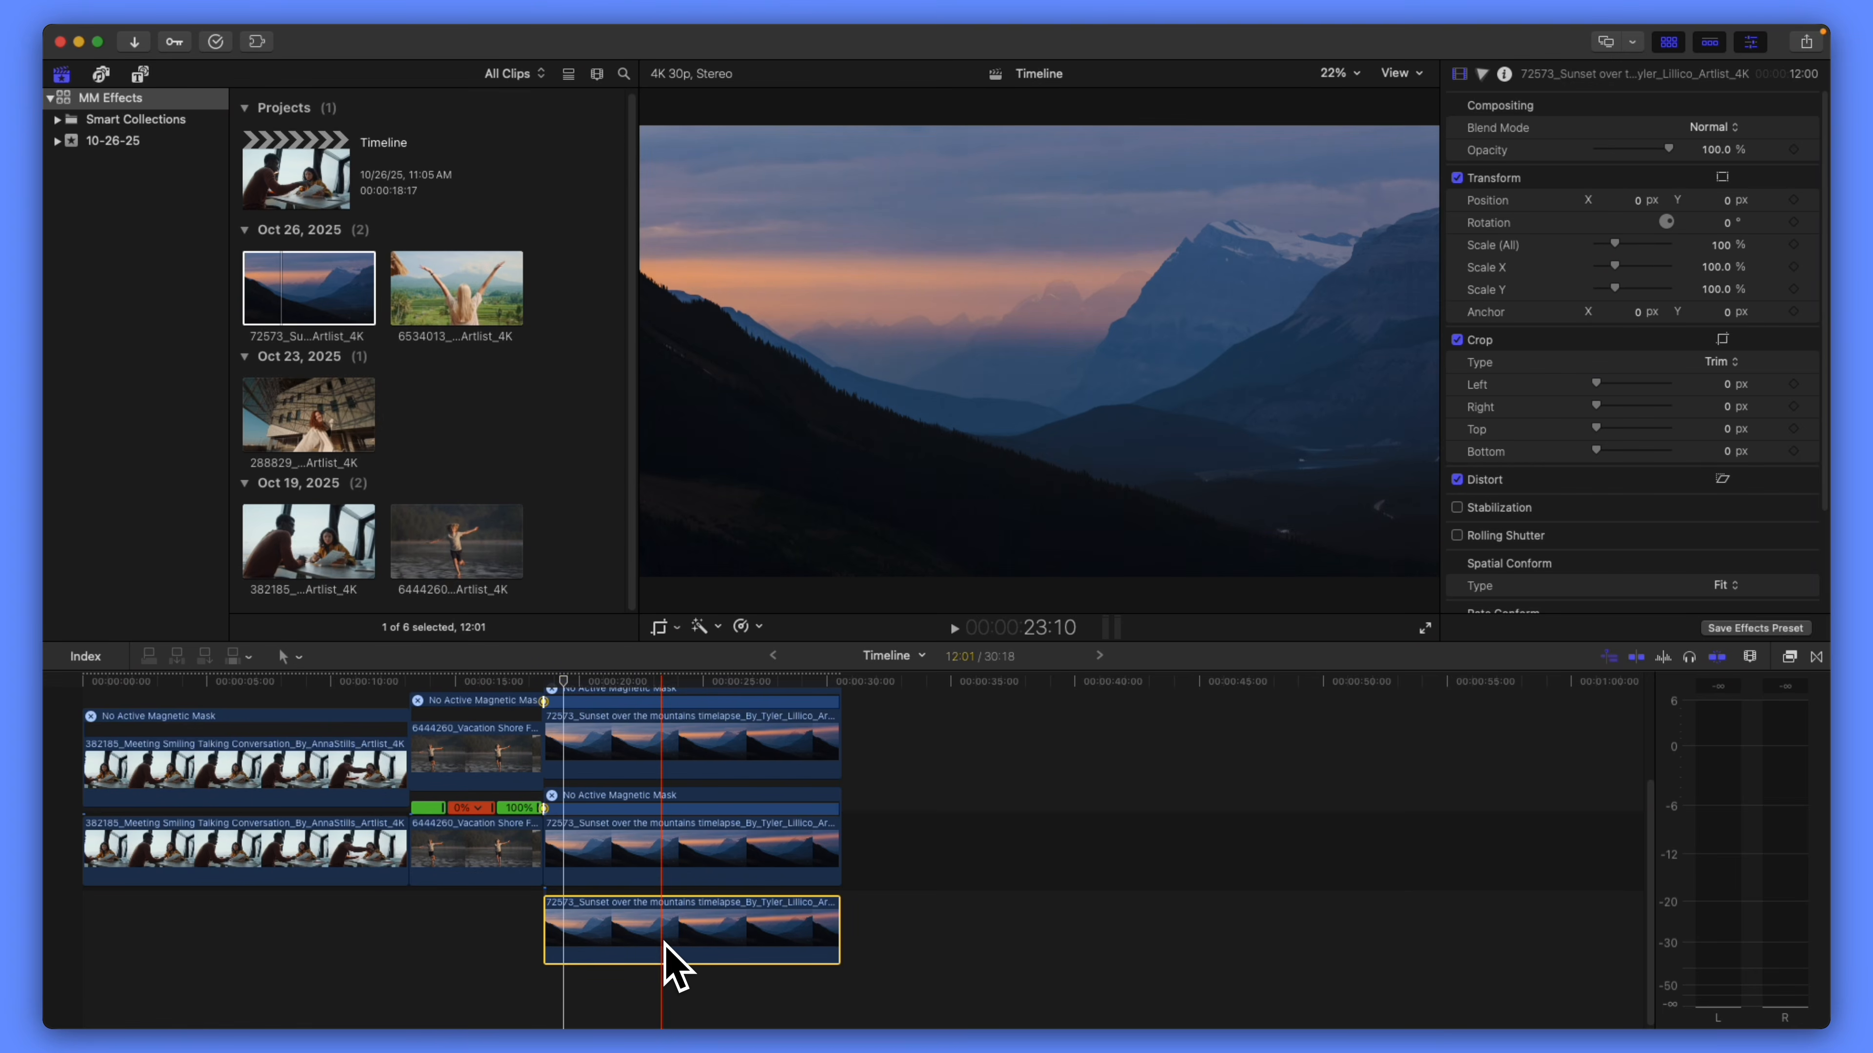
- Review the three masked mountain layers one by one, from the top copy down to the original clip
scroll(734, 775, up, 3)
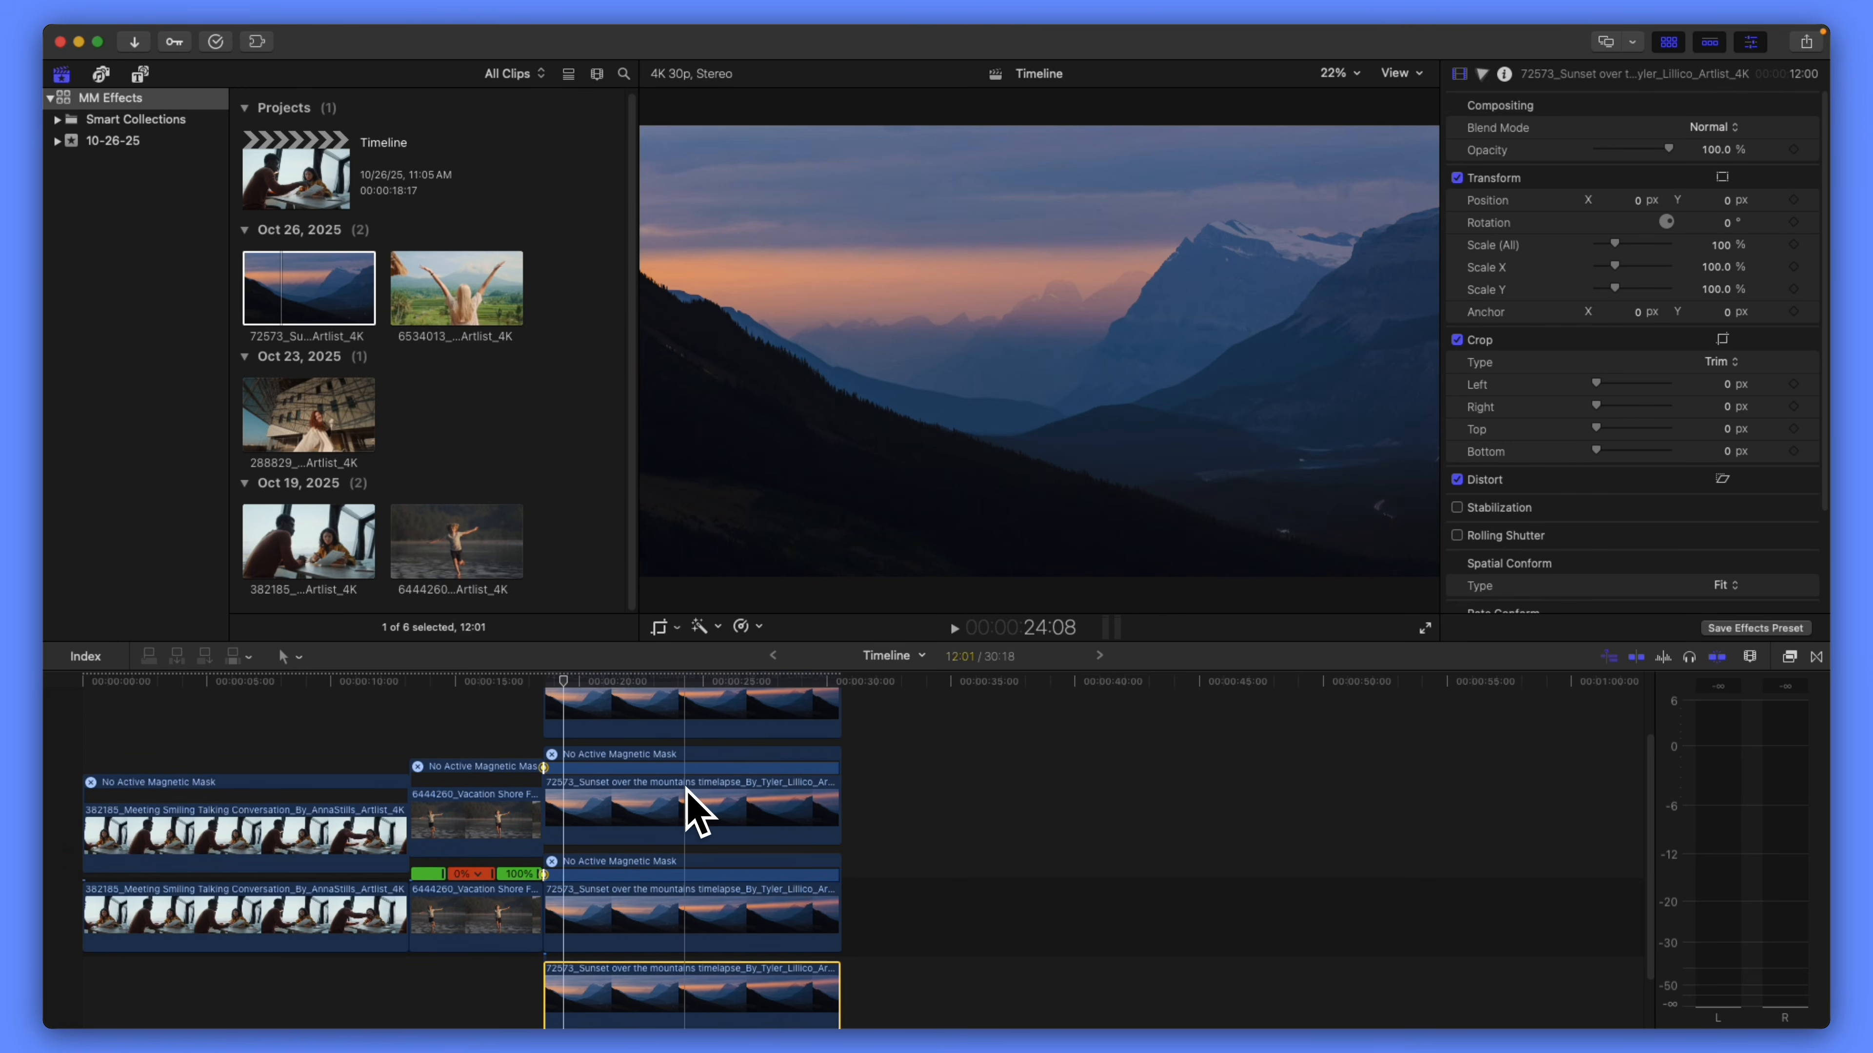
scroll(685, 789, up, 3)
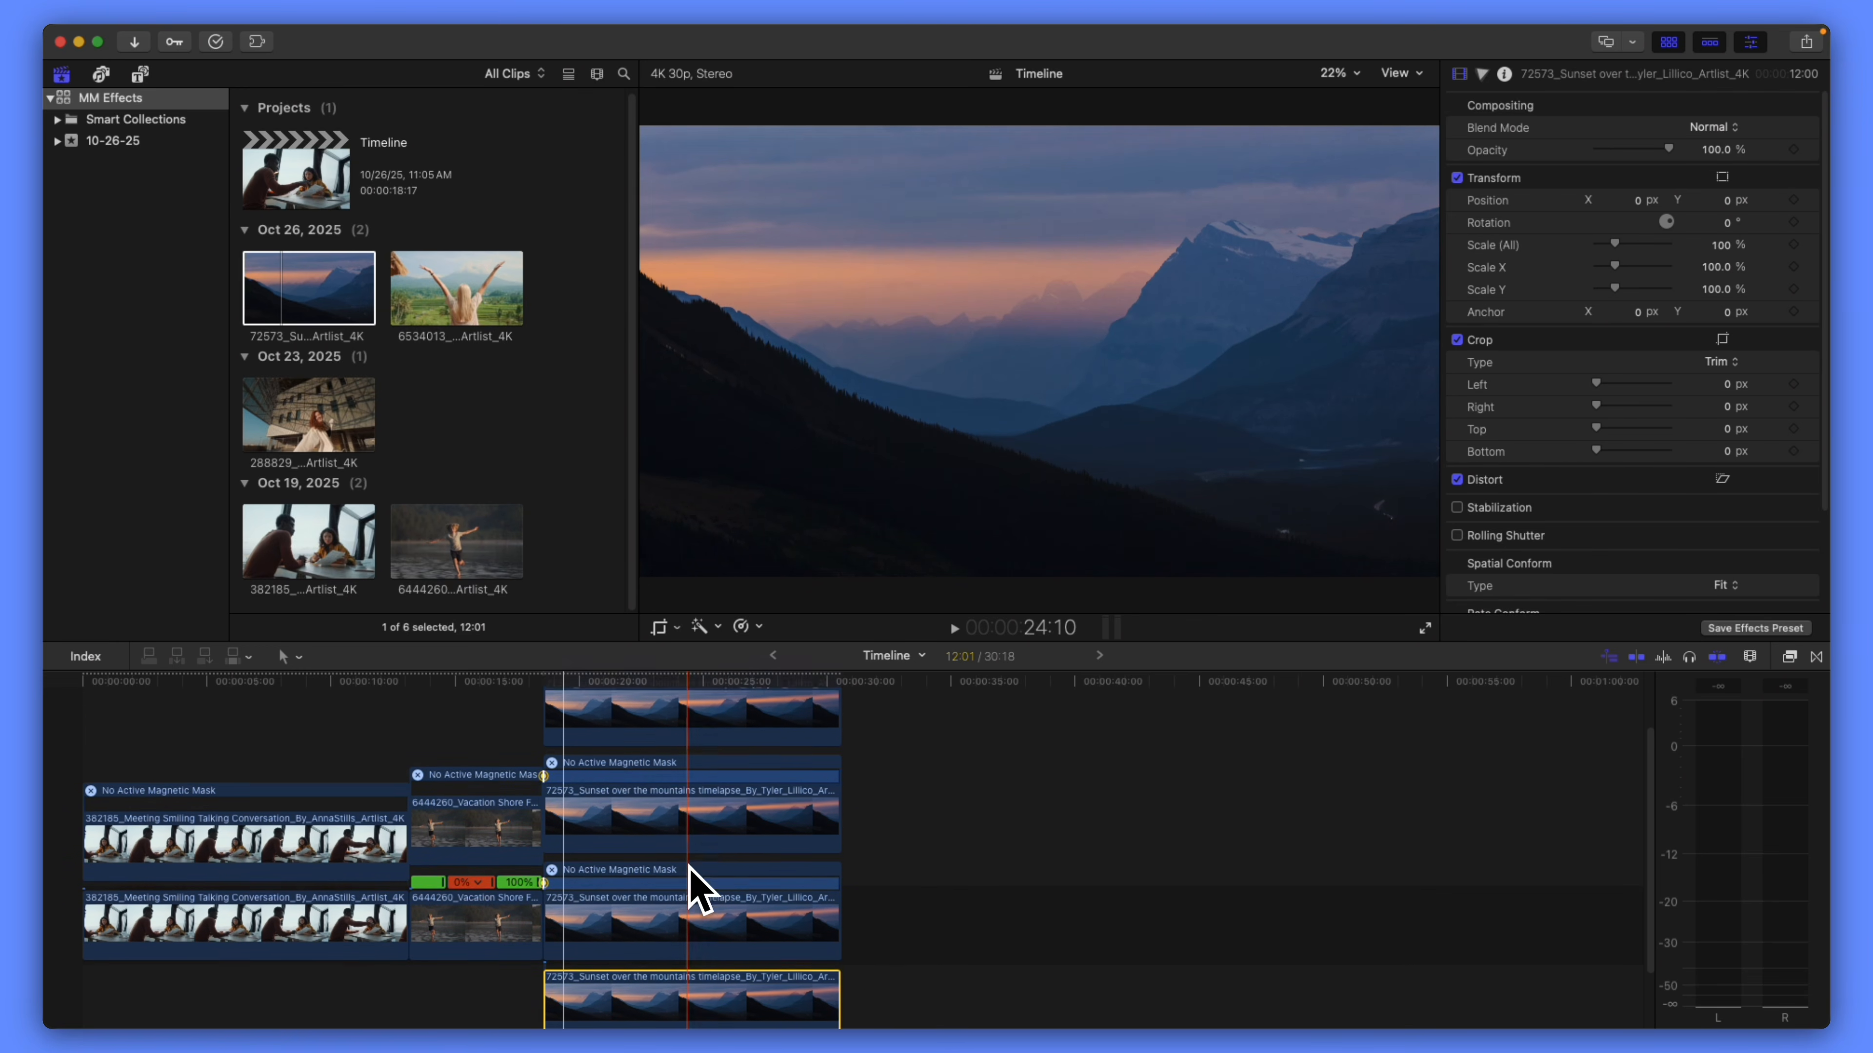
click(673, 794)
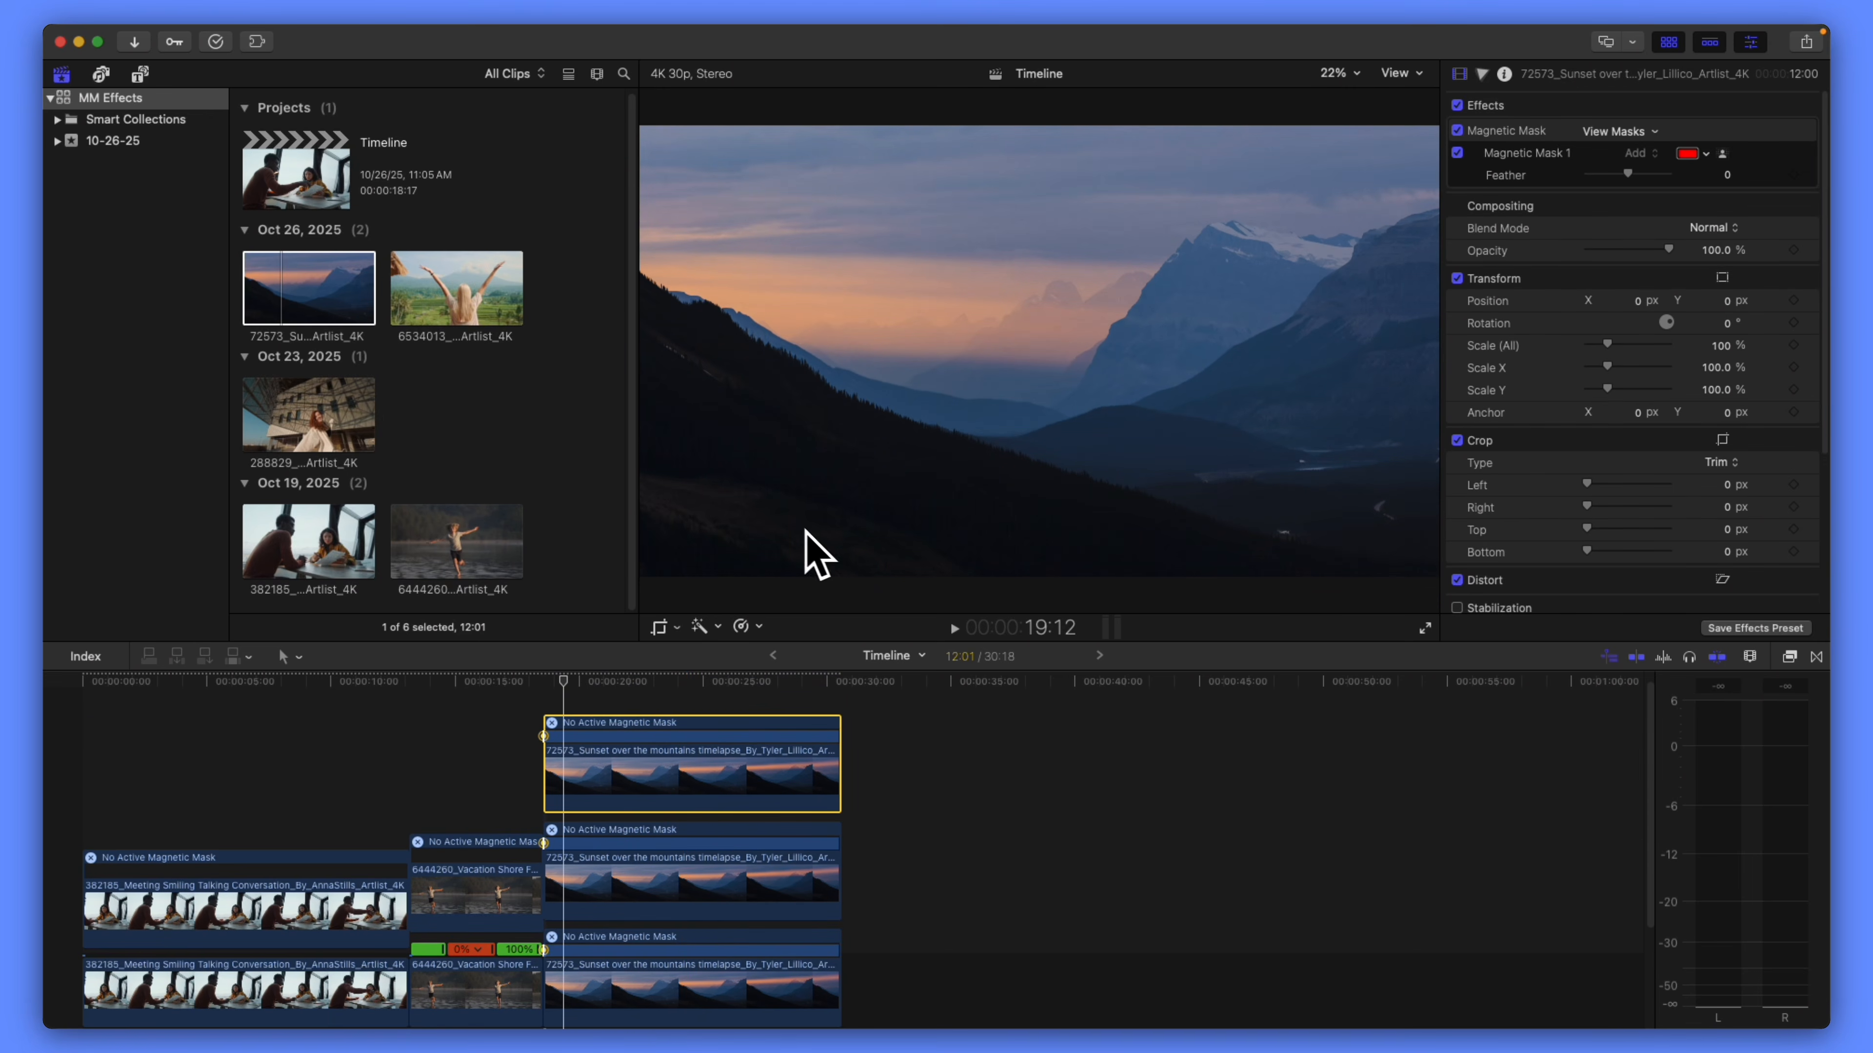
click(691, 881)
click(685, 996)
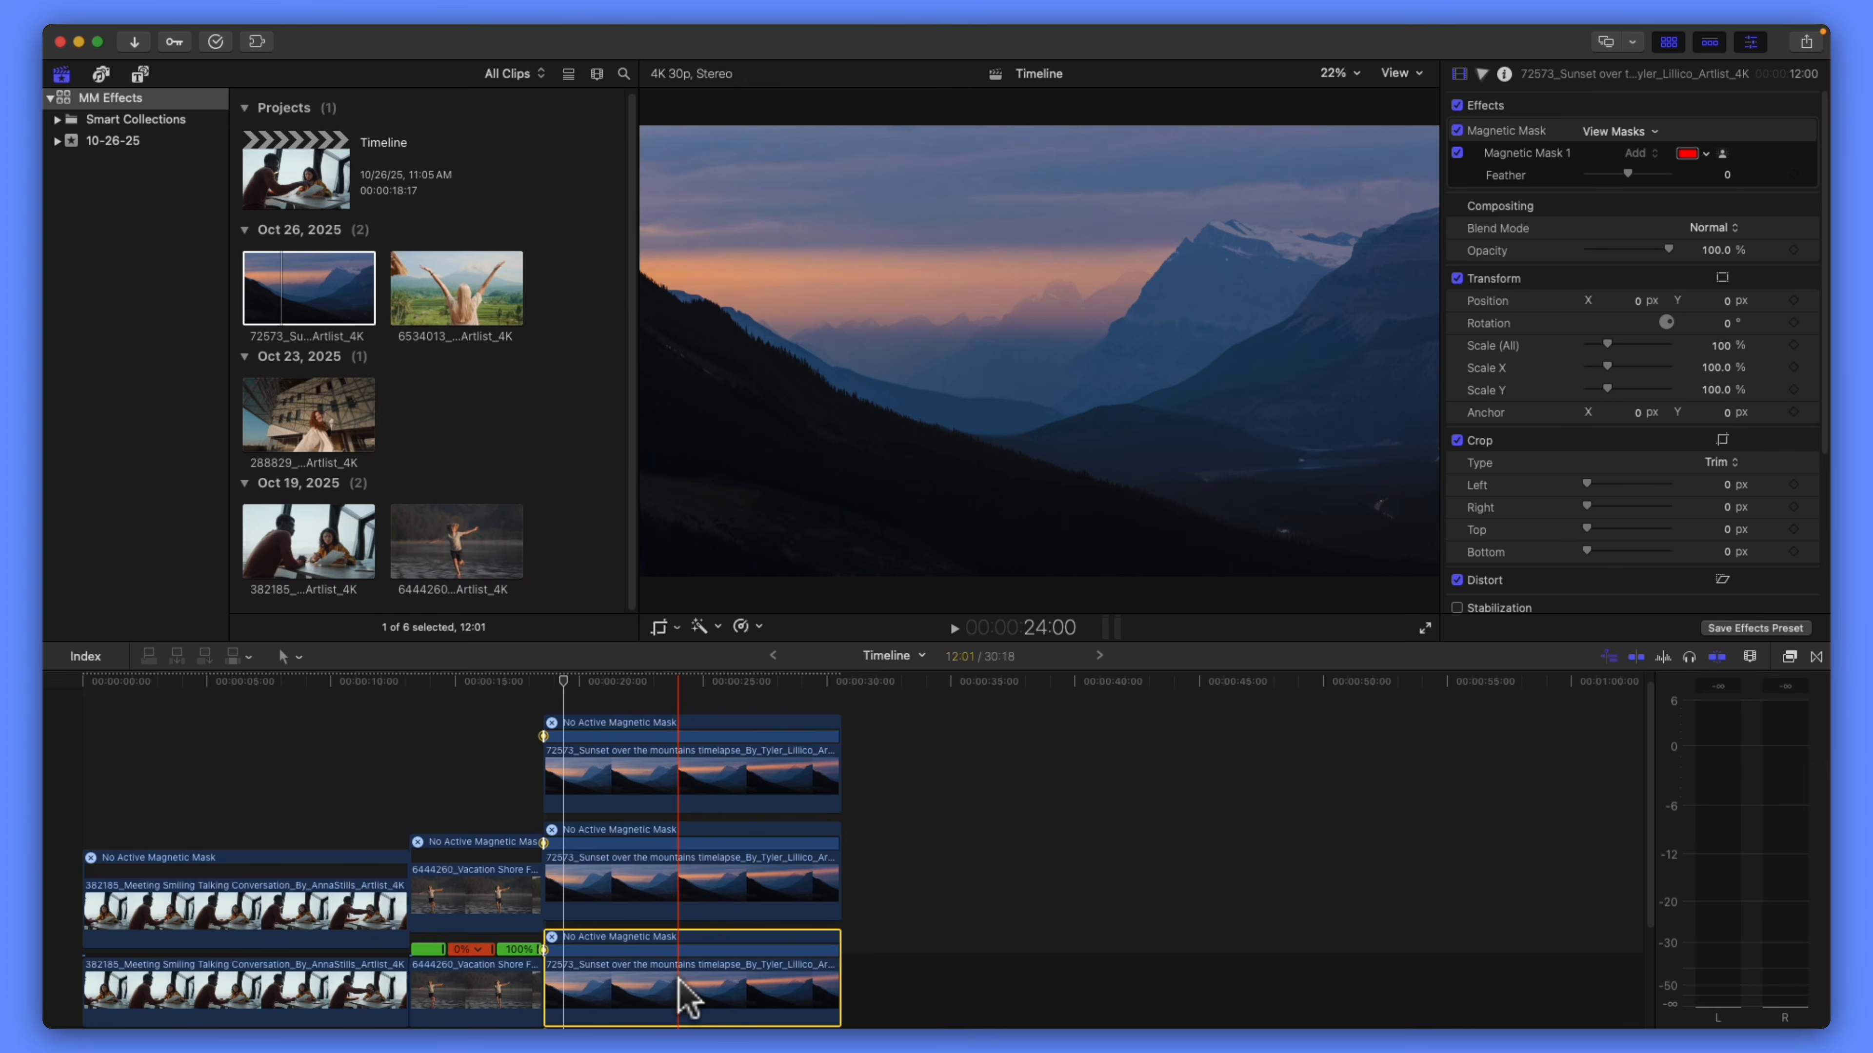
- Compare the stacked masked mountain layers with the unmasked copy beneath them in the timeline
scroll(719, 944, down, 2)
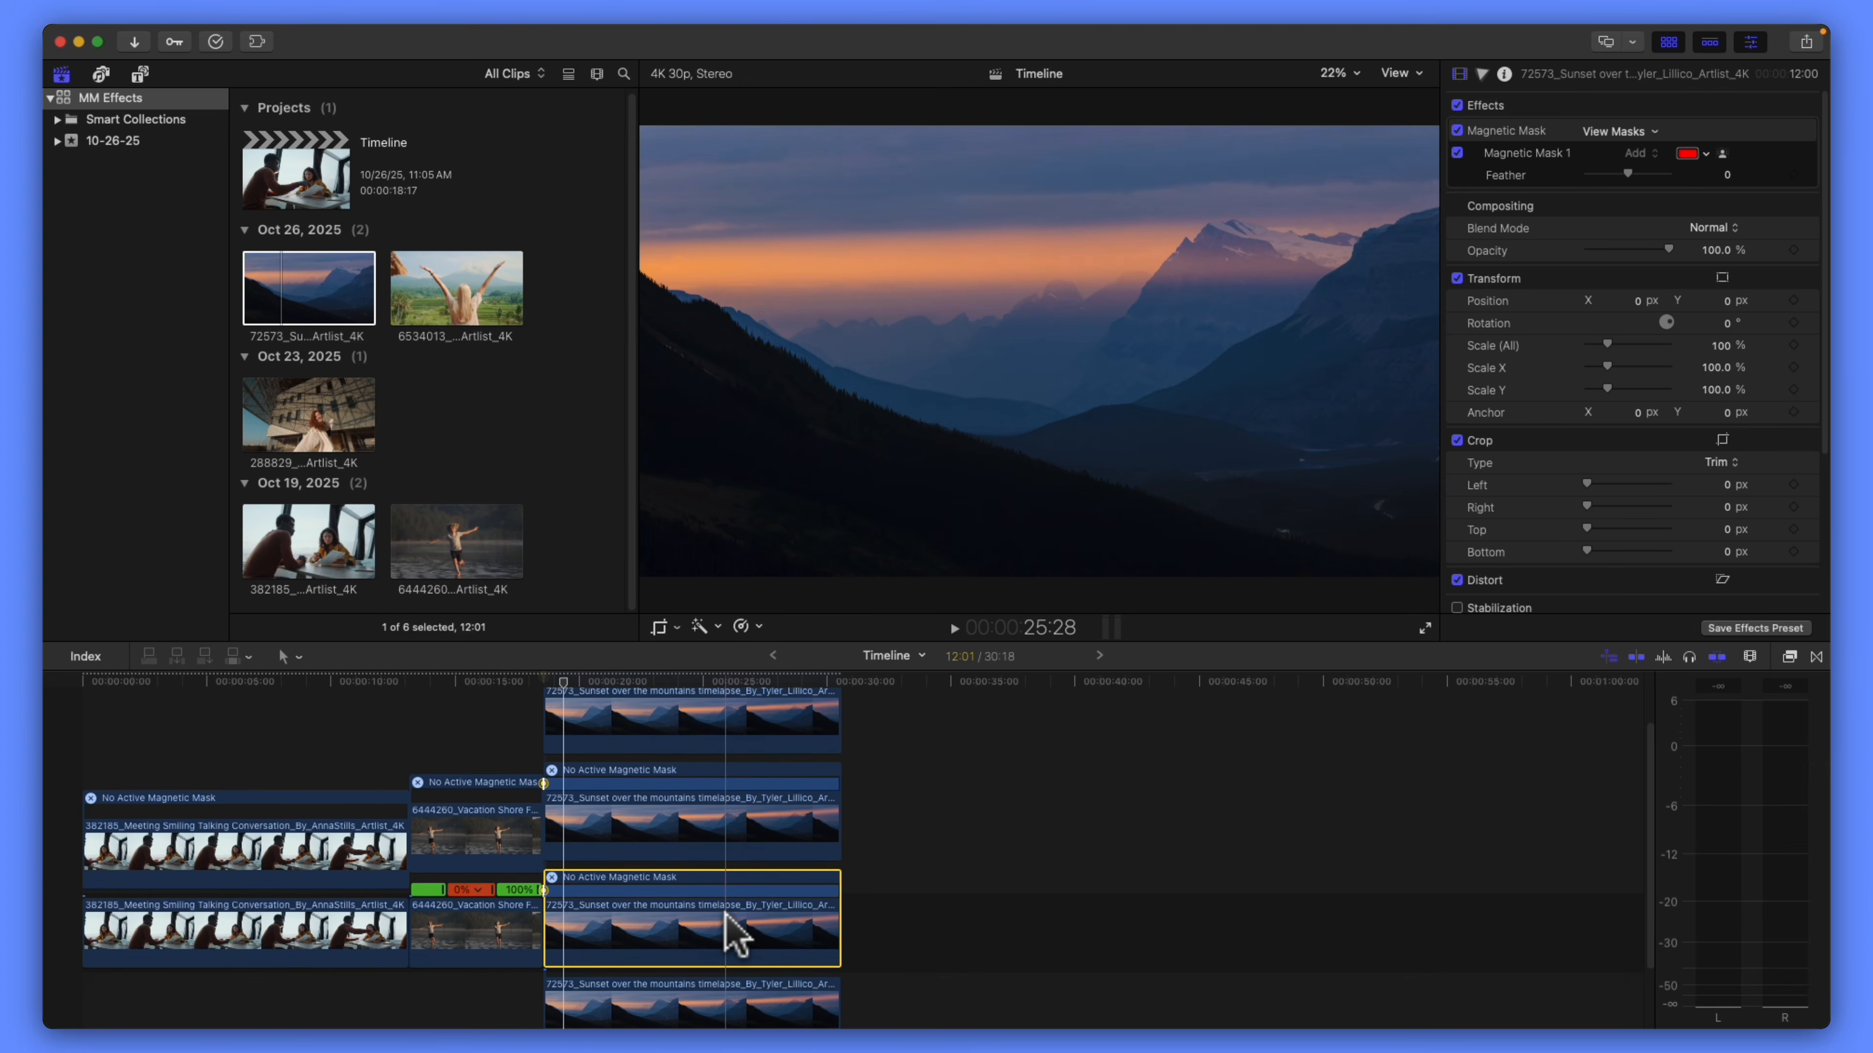
scroll(818, 920, up, 2)
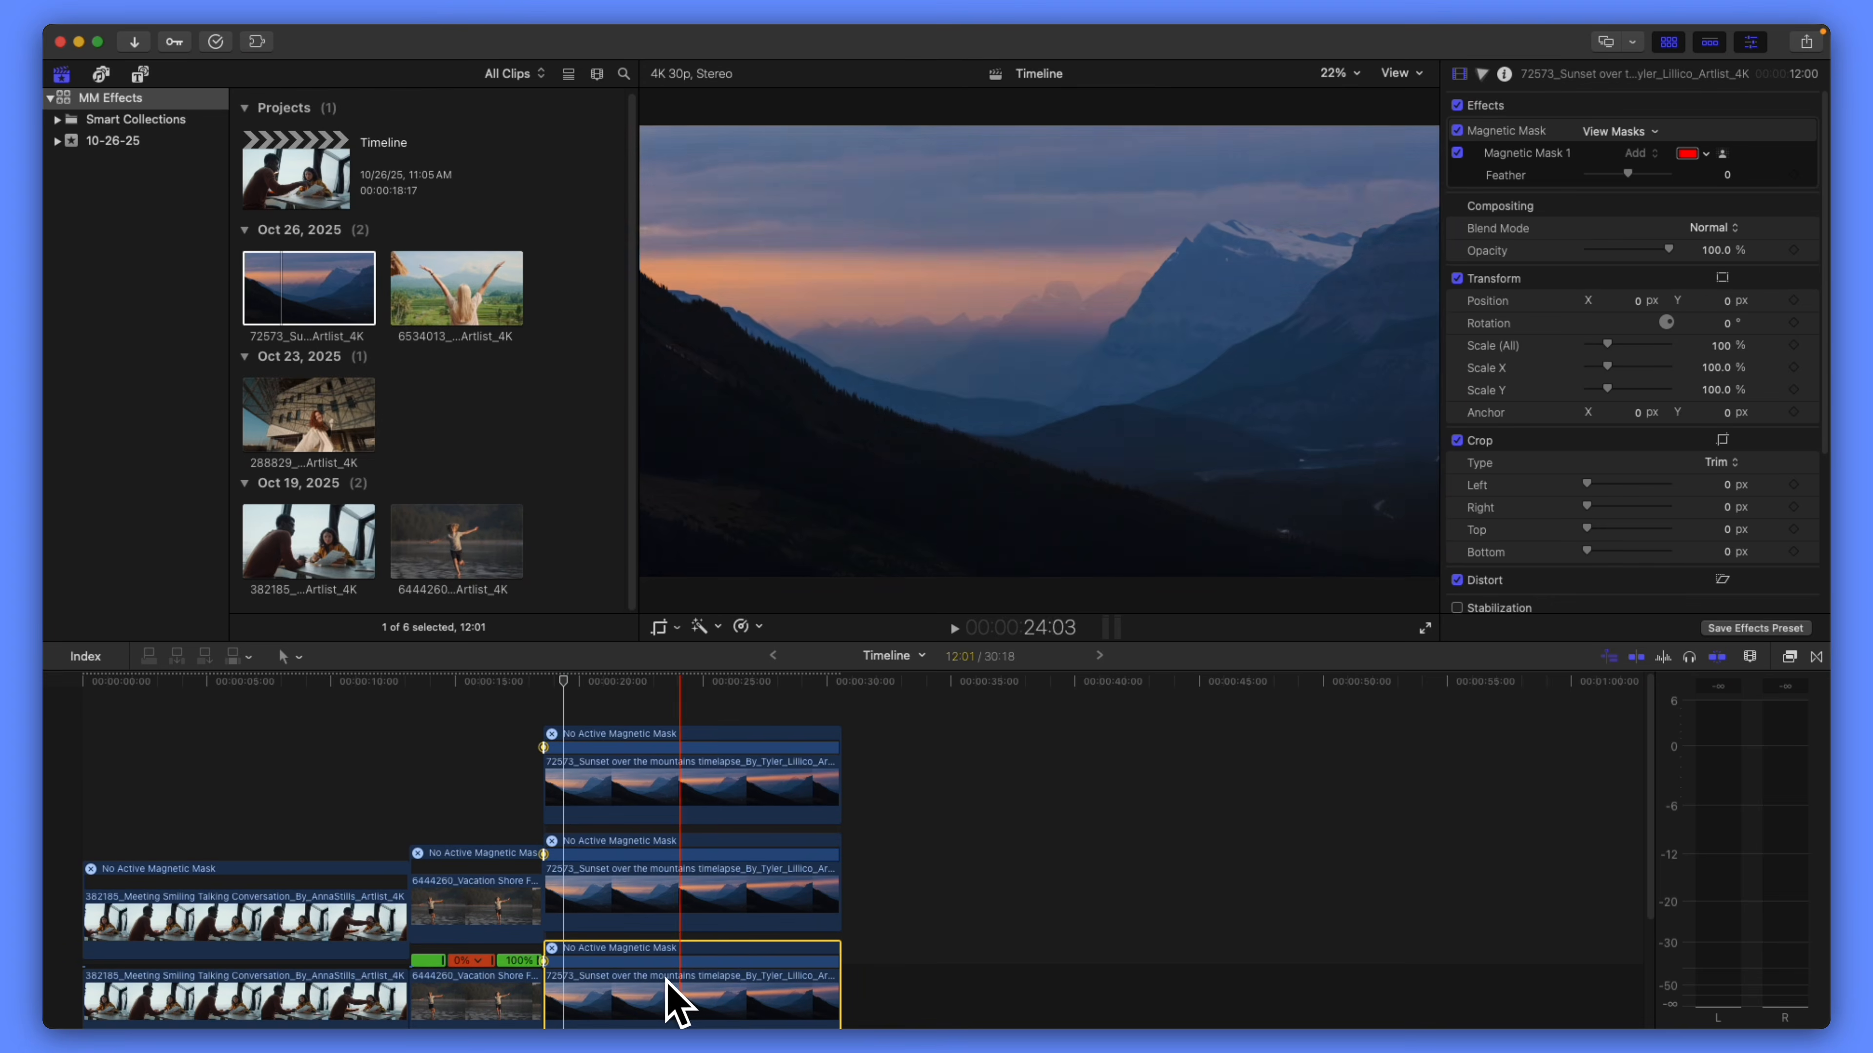
click(702, 904)
click(727, 771)
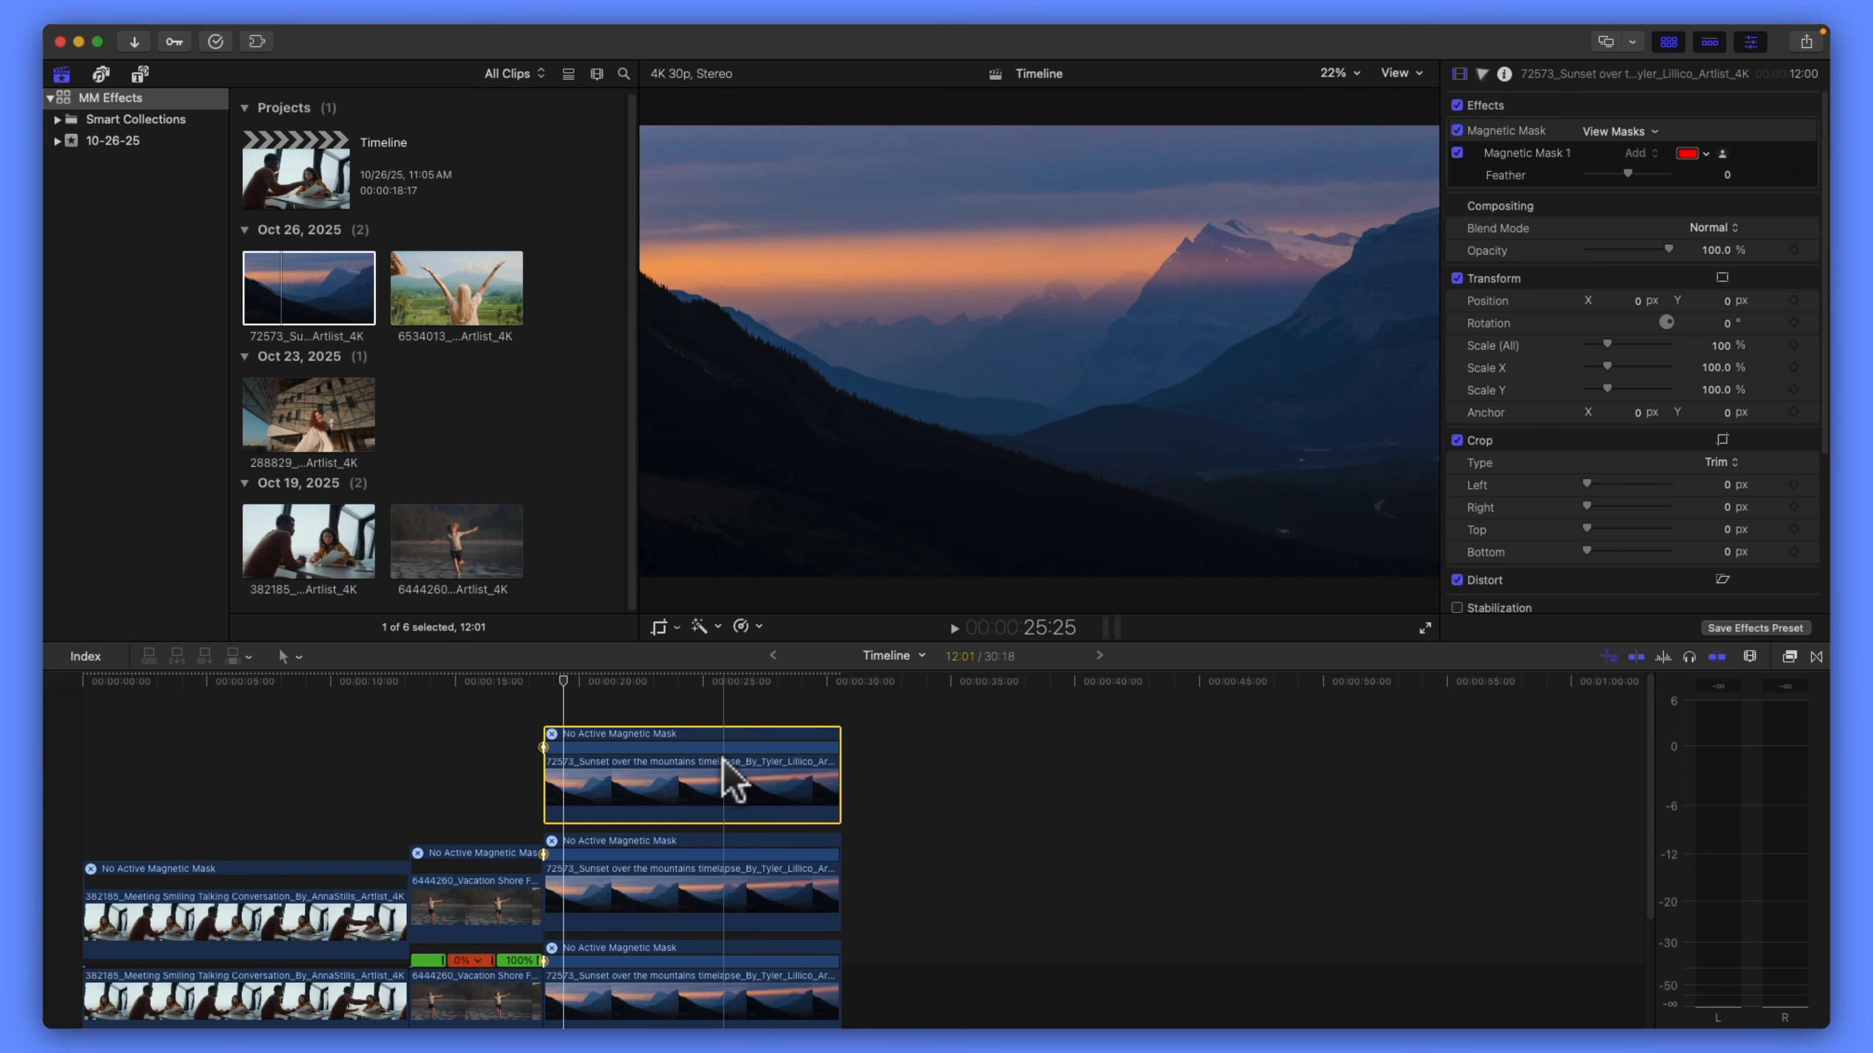
scroll(726, 790, down, 1)
click(650, 974)
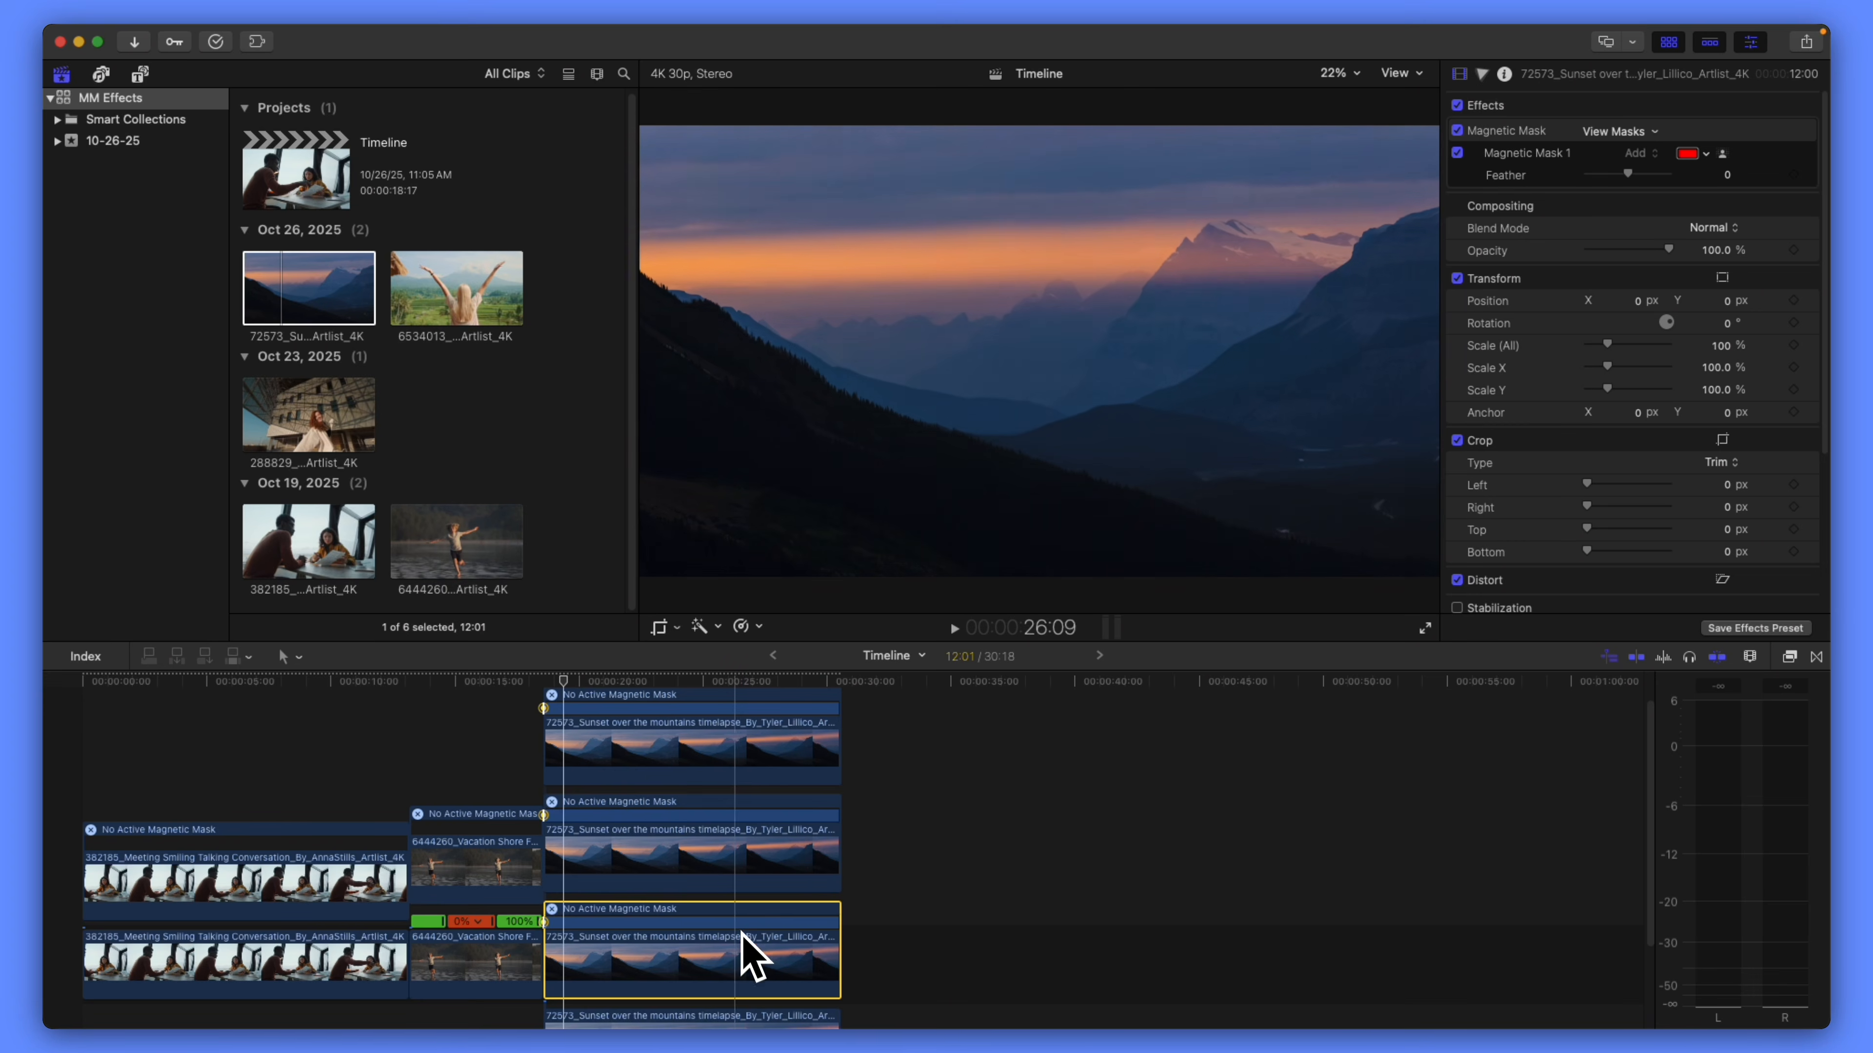
click(735, 840)
click(785, 747)
click(781, 864)
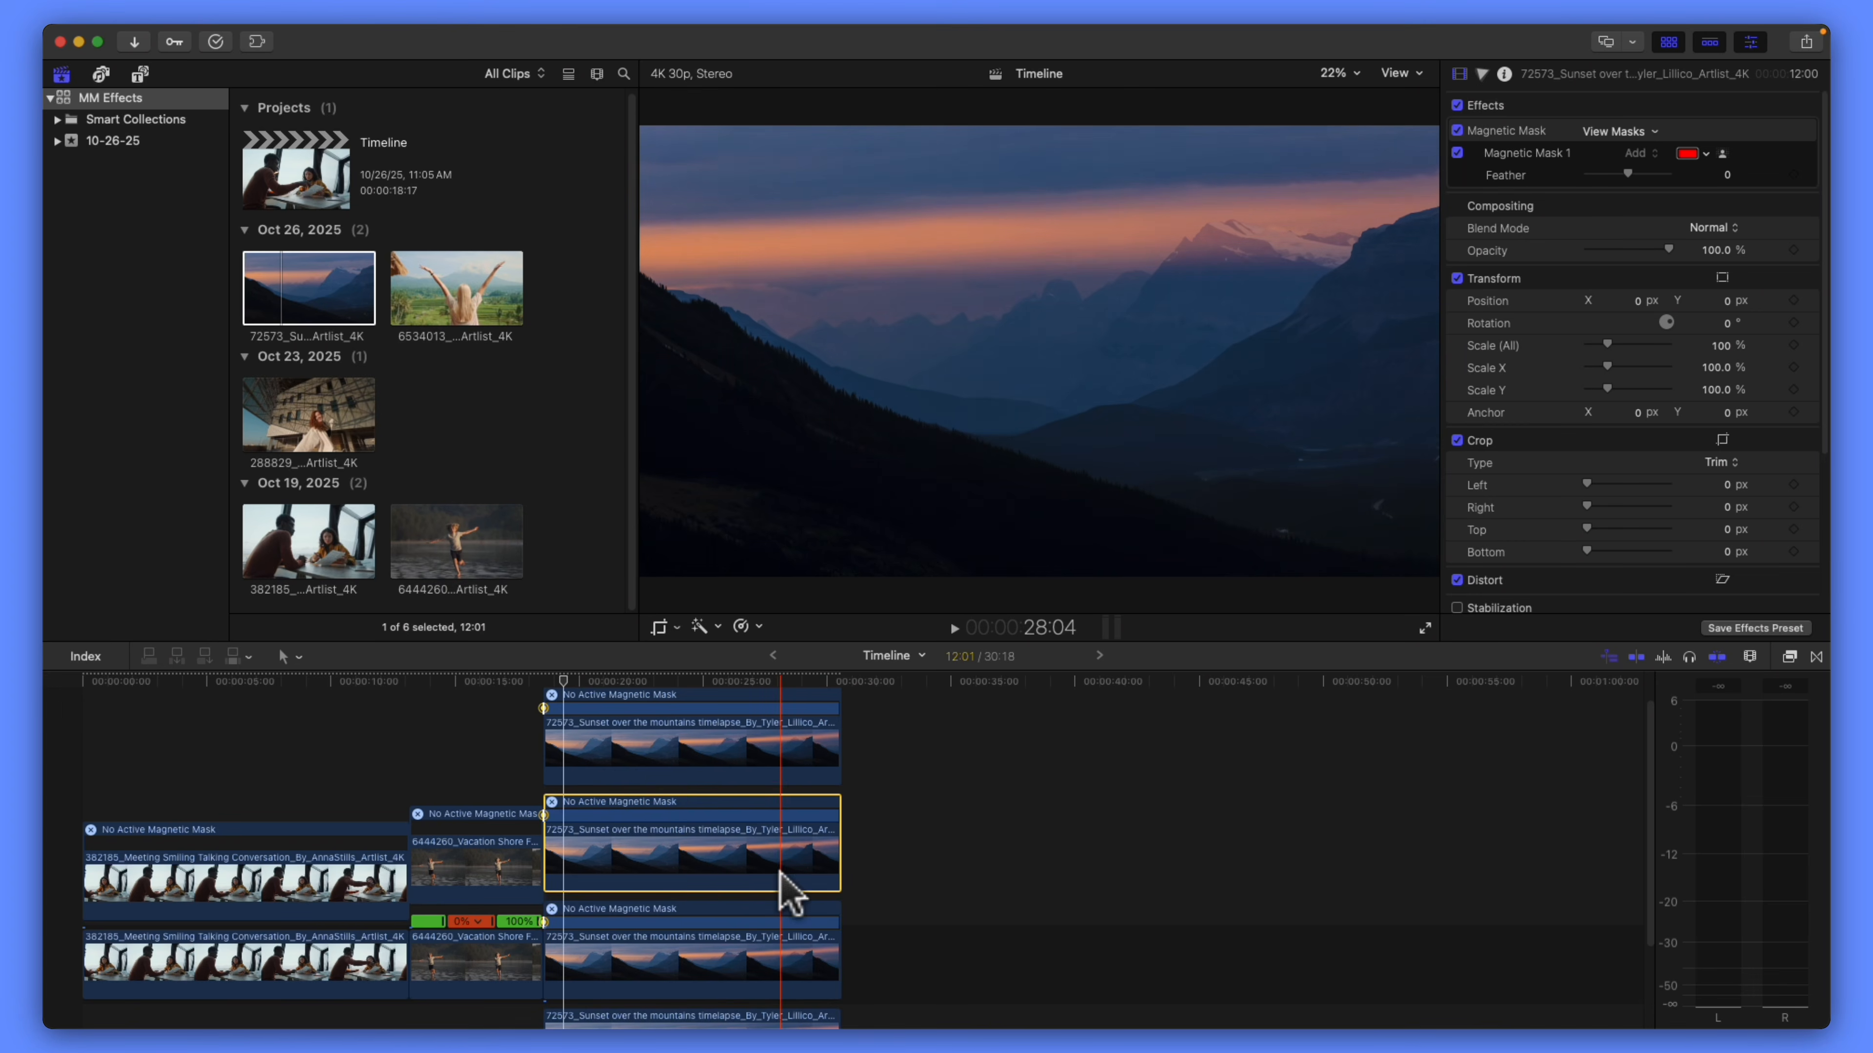
- Turn the lowest masked mountain layer into a compound clip named Background in the 10-26-25 event
click(757, 963)
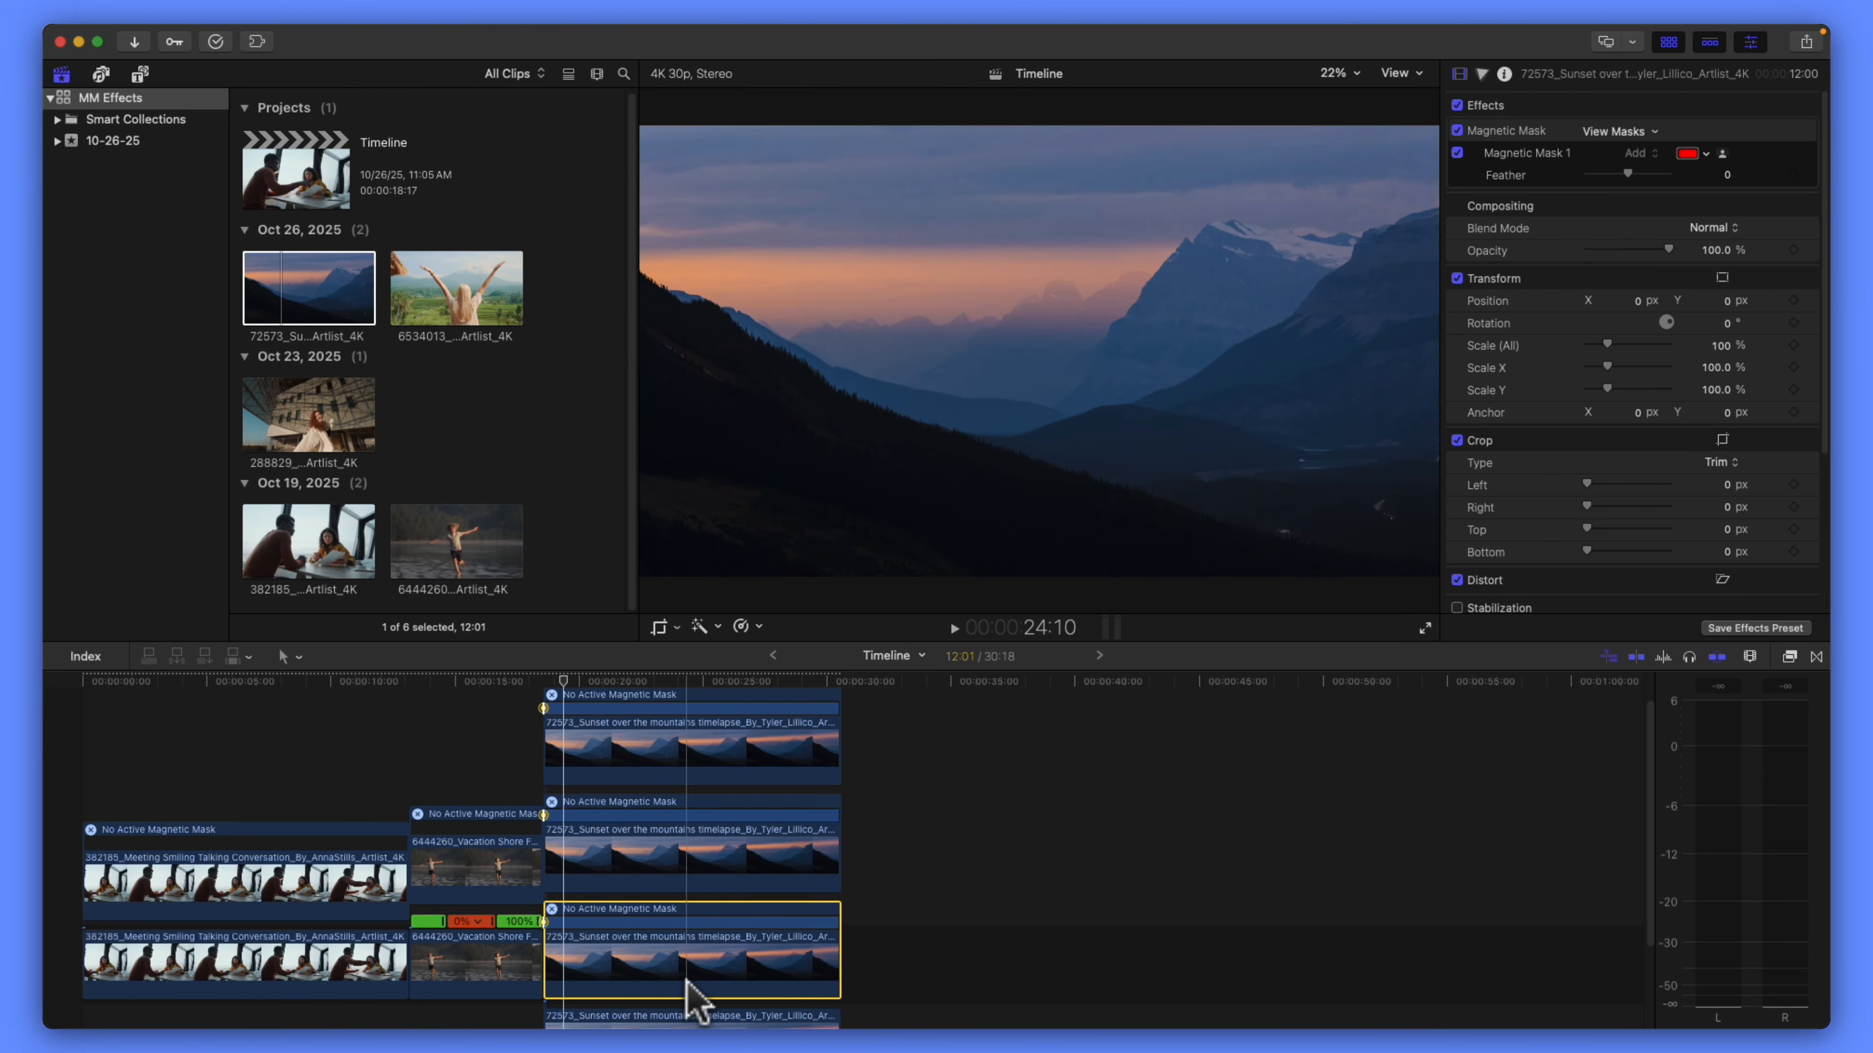
key(alt+g)
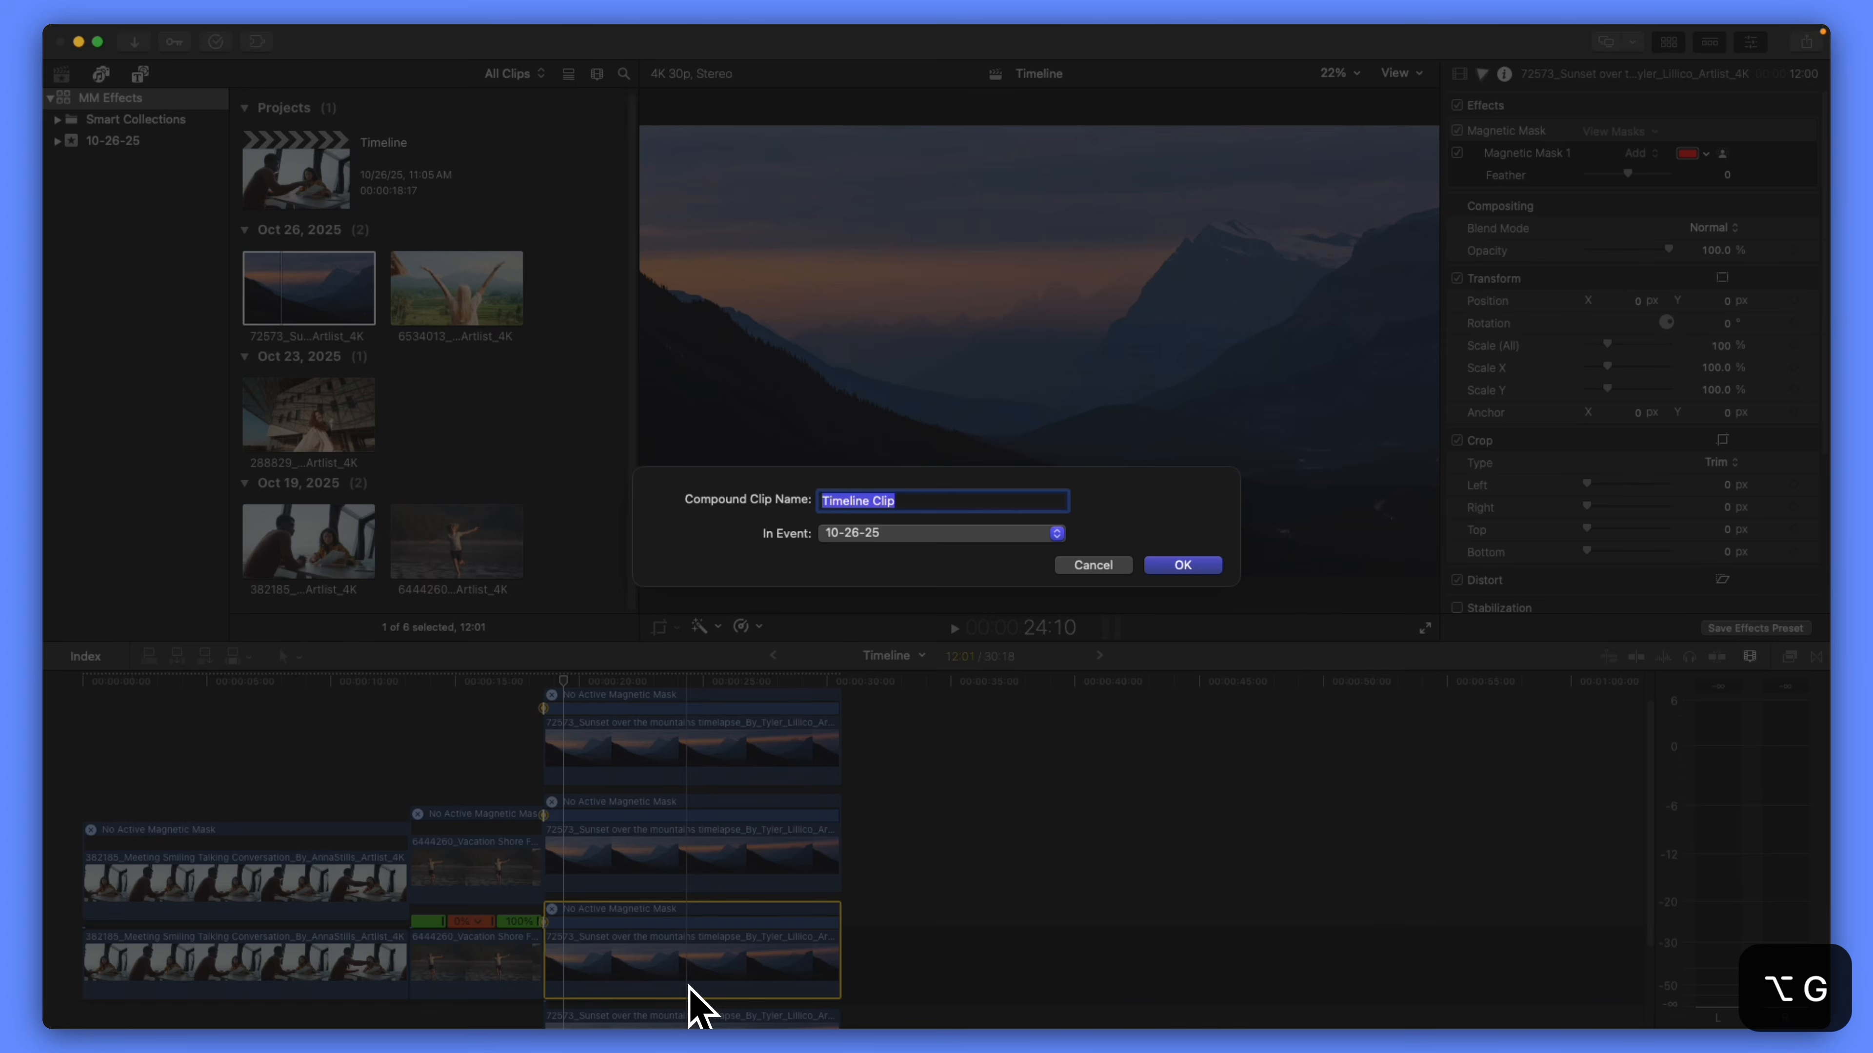
text(Backg)
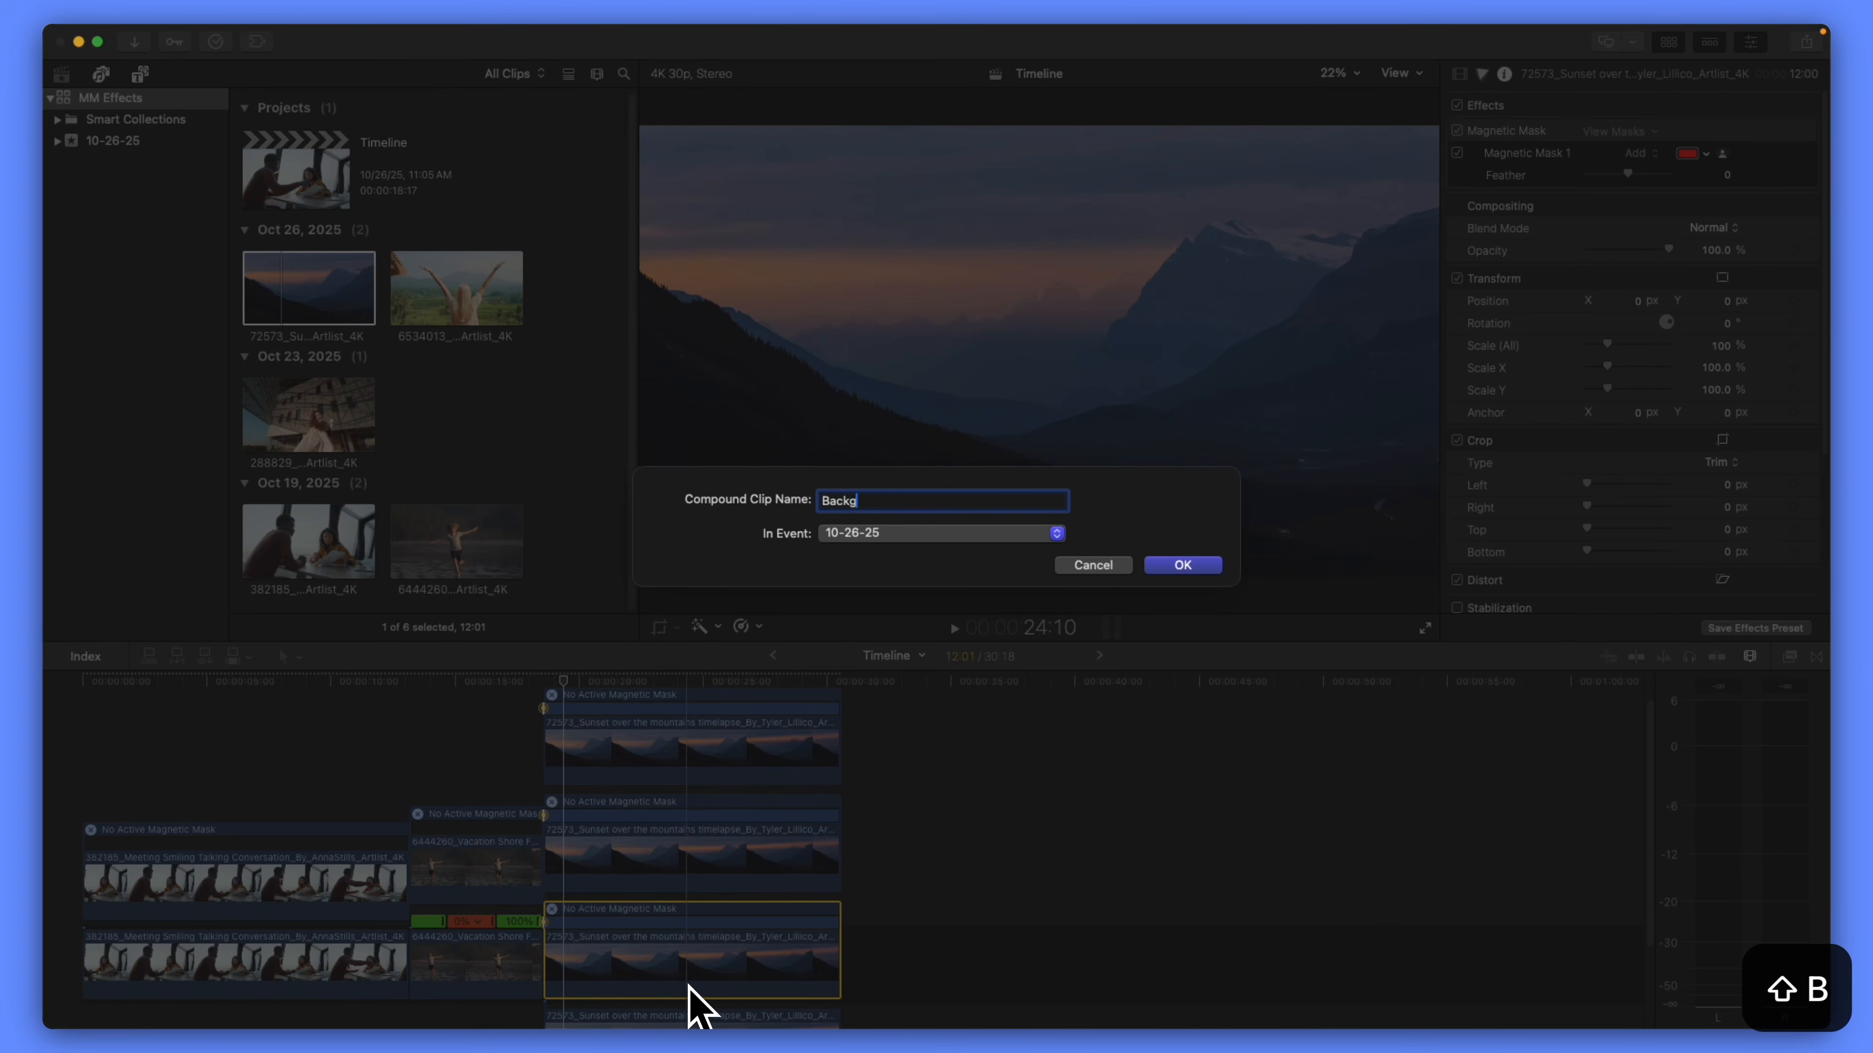
text(round)
key(Return)
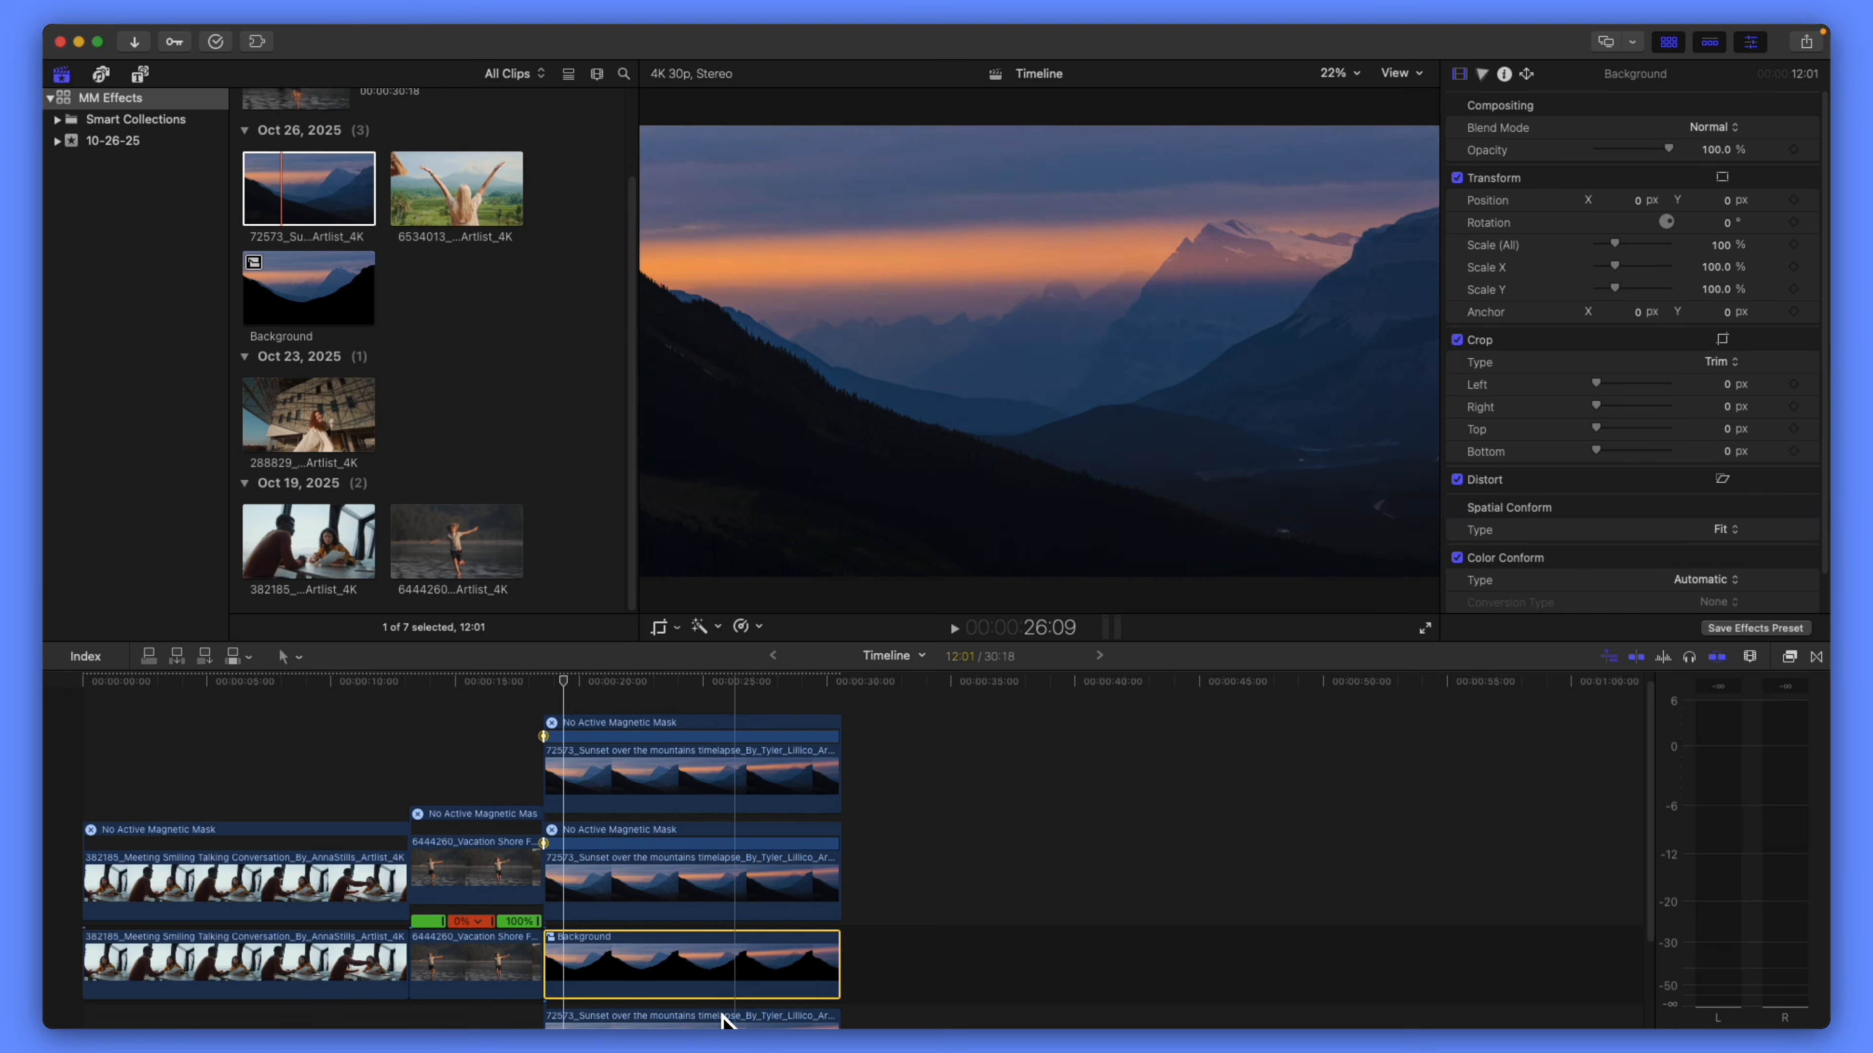
- Turn the middle masked mountain layer into a compound clip named Middle in the 10-26-25 event
click(706, 904)
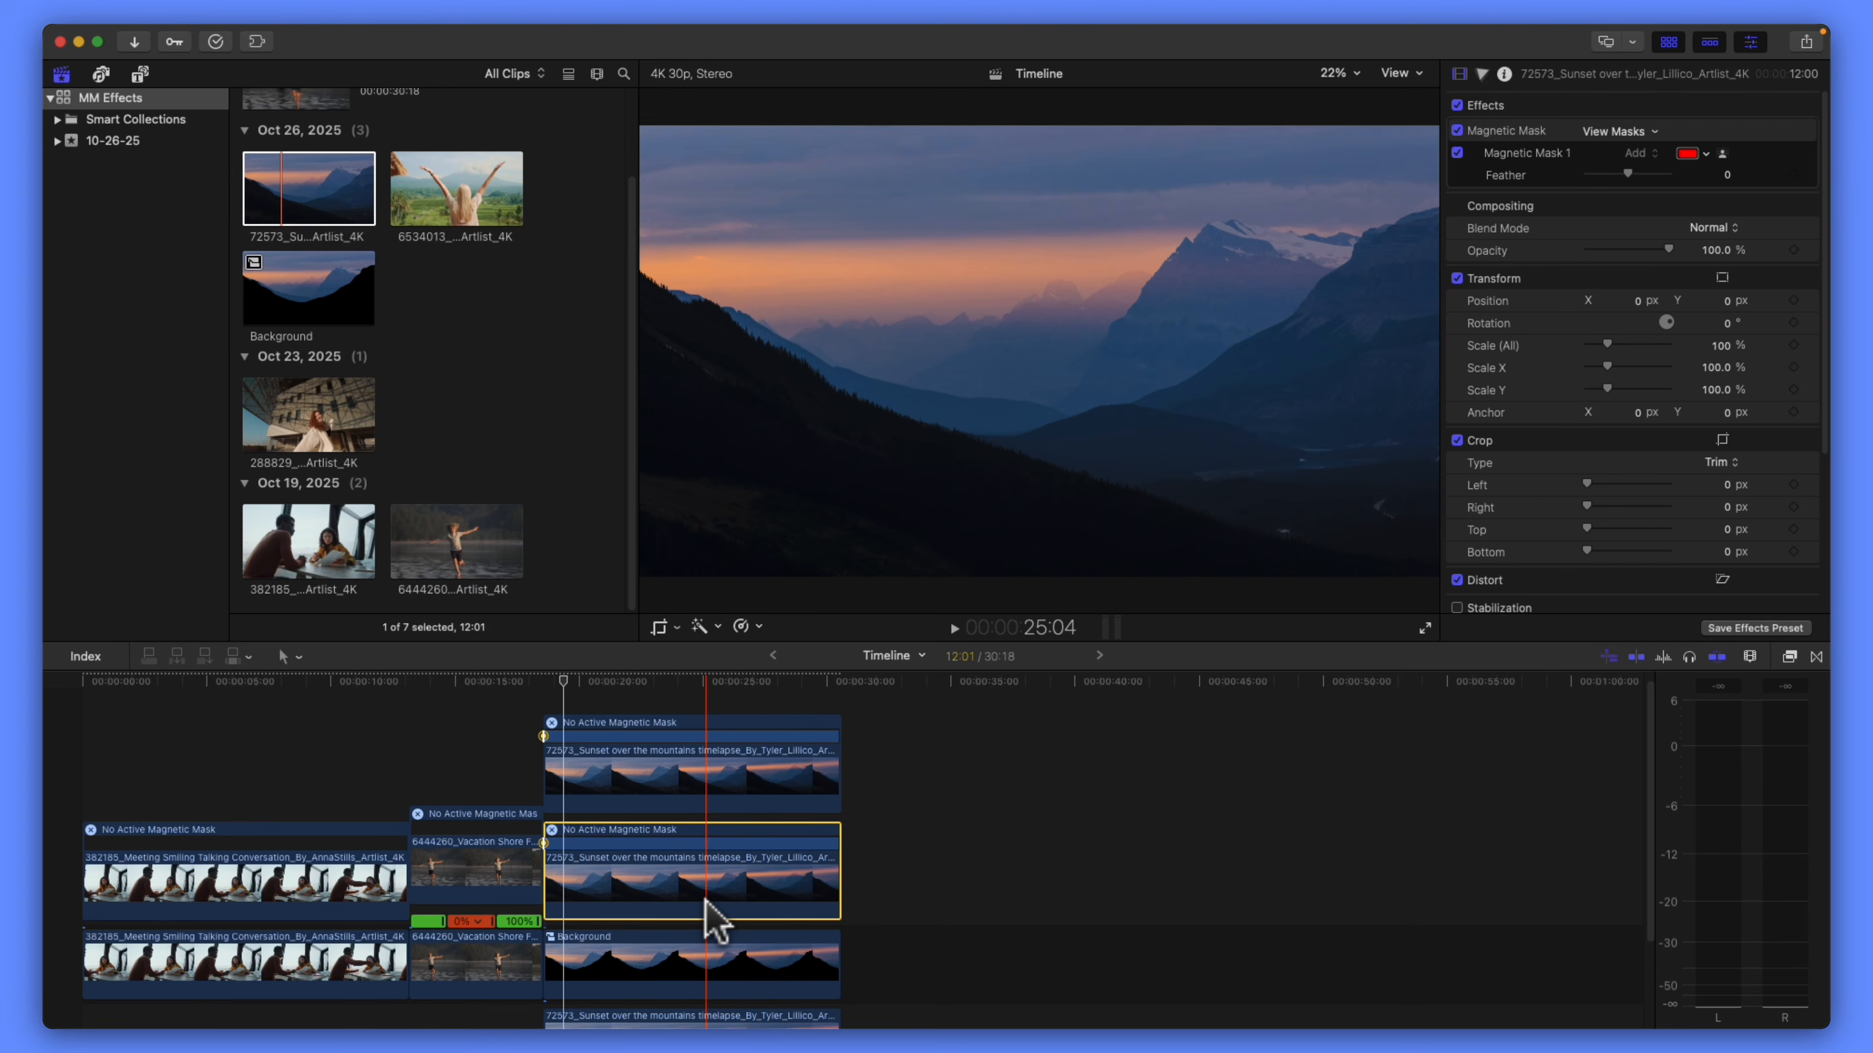
key(alt+g)
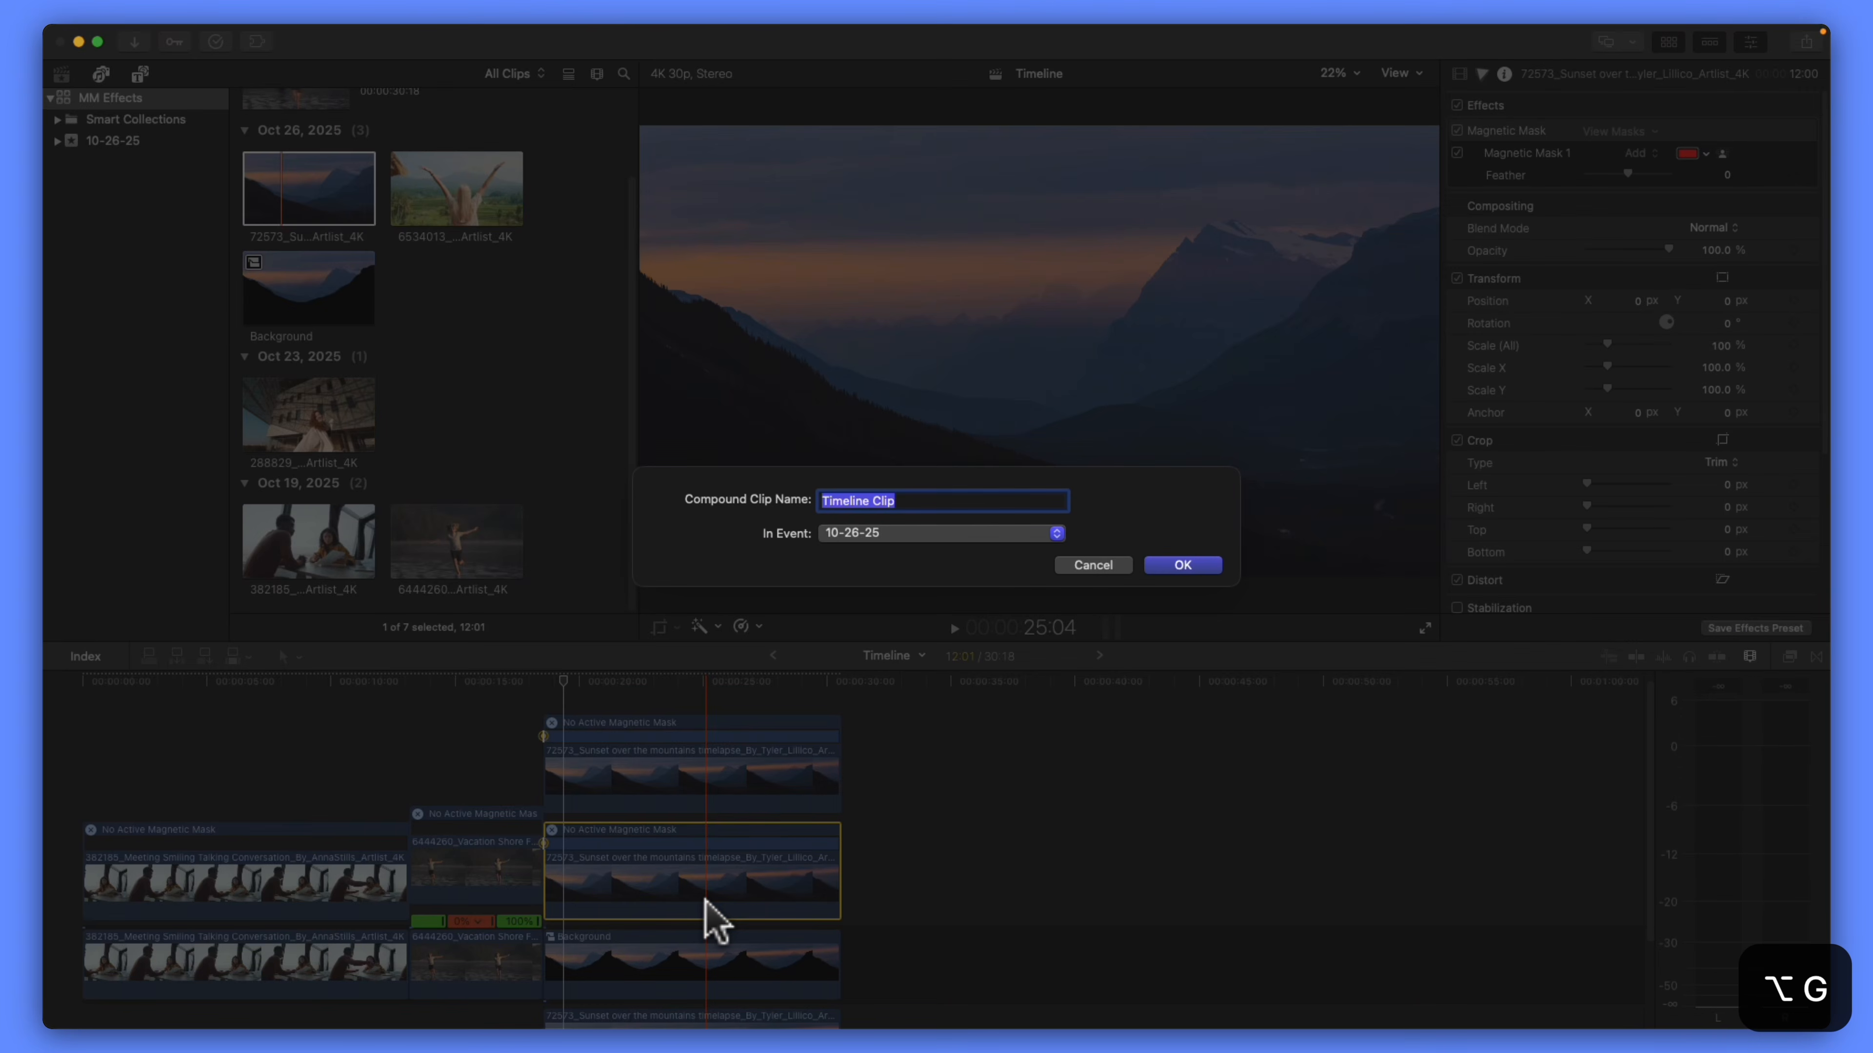
text(Middle)
key(Return)
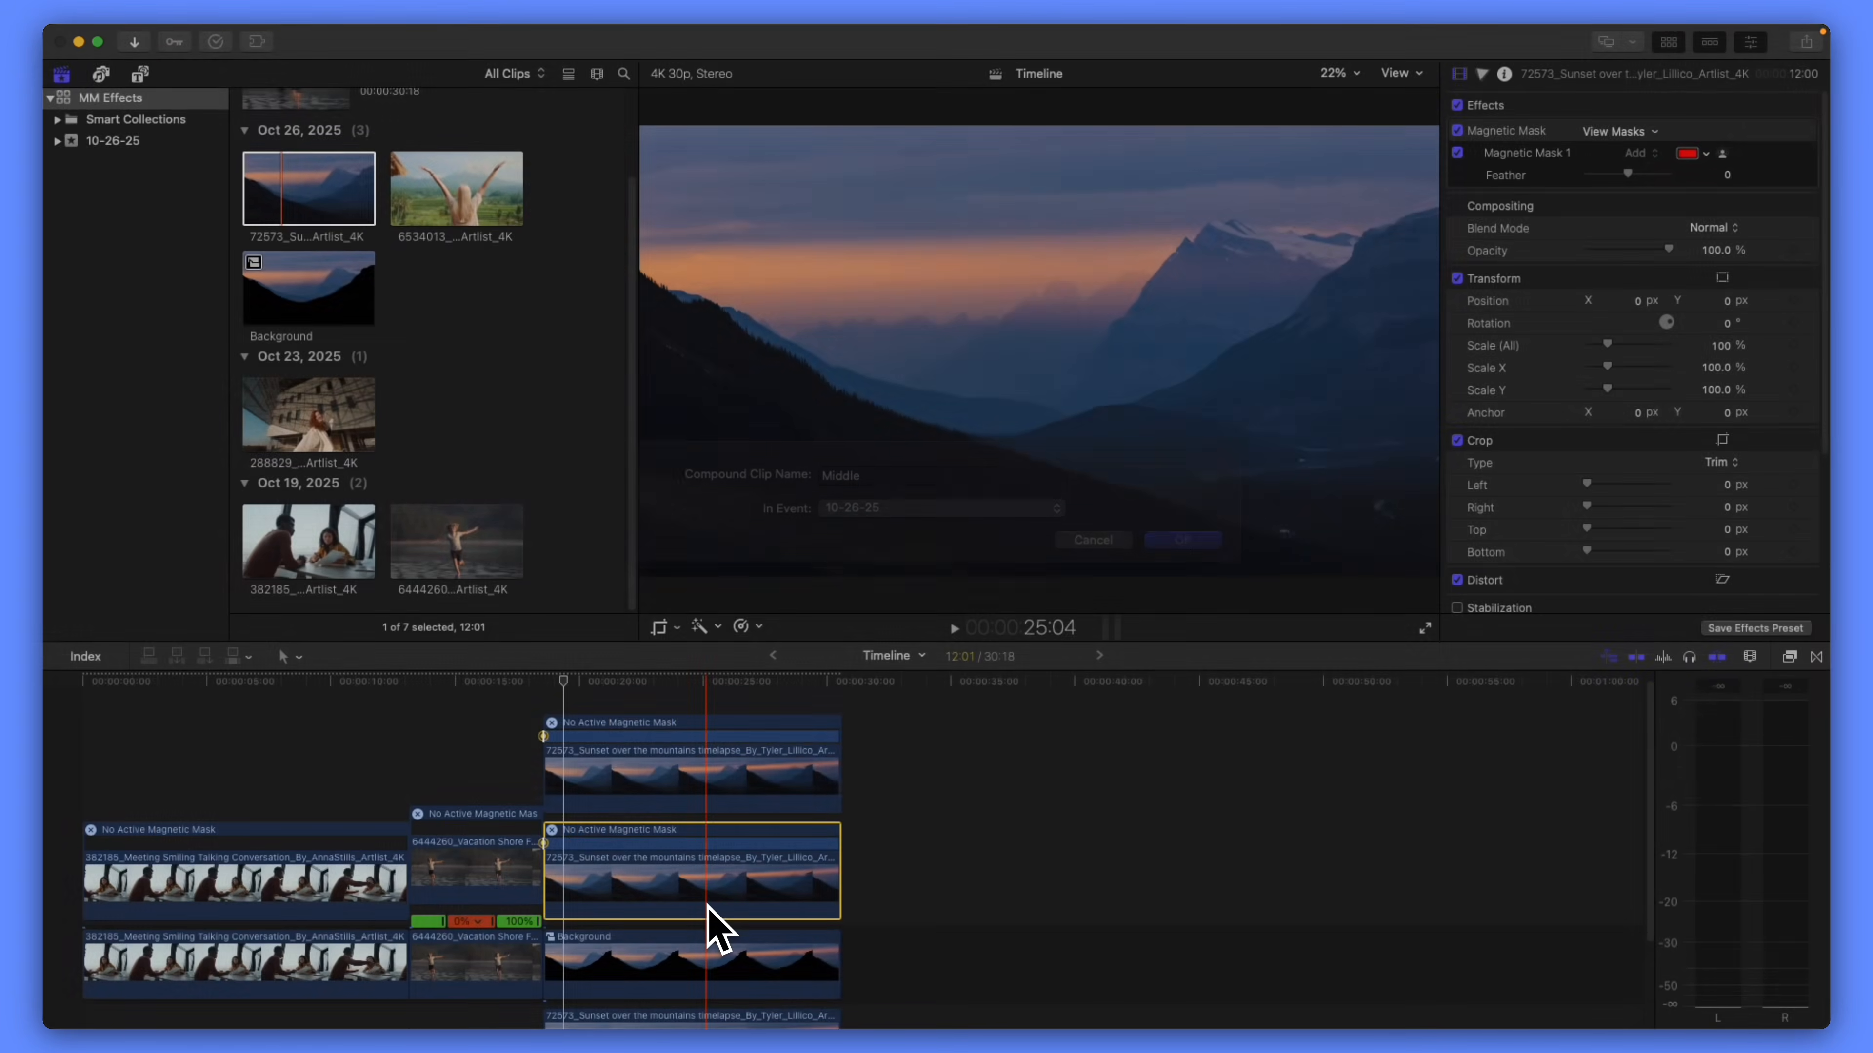
- Turn the top masked mountain layer into a compound clip named Foreground in the 10-26-25 event
click(739, 783)
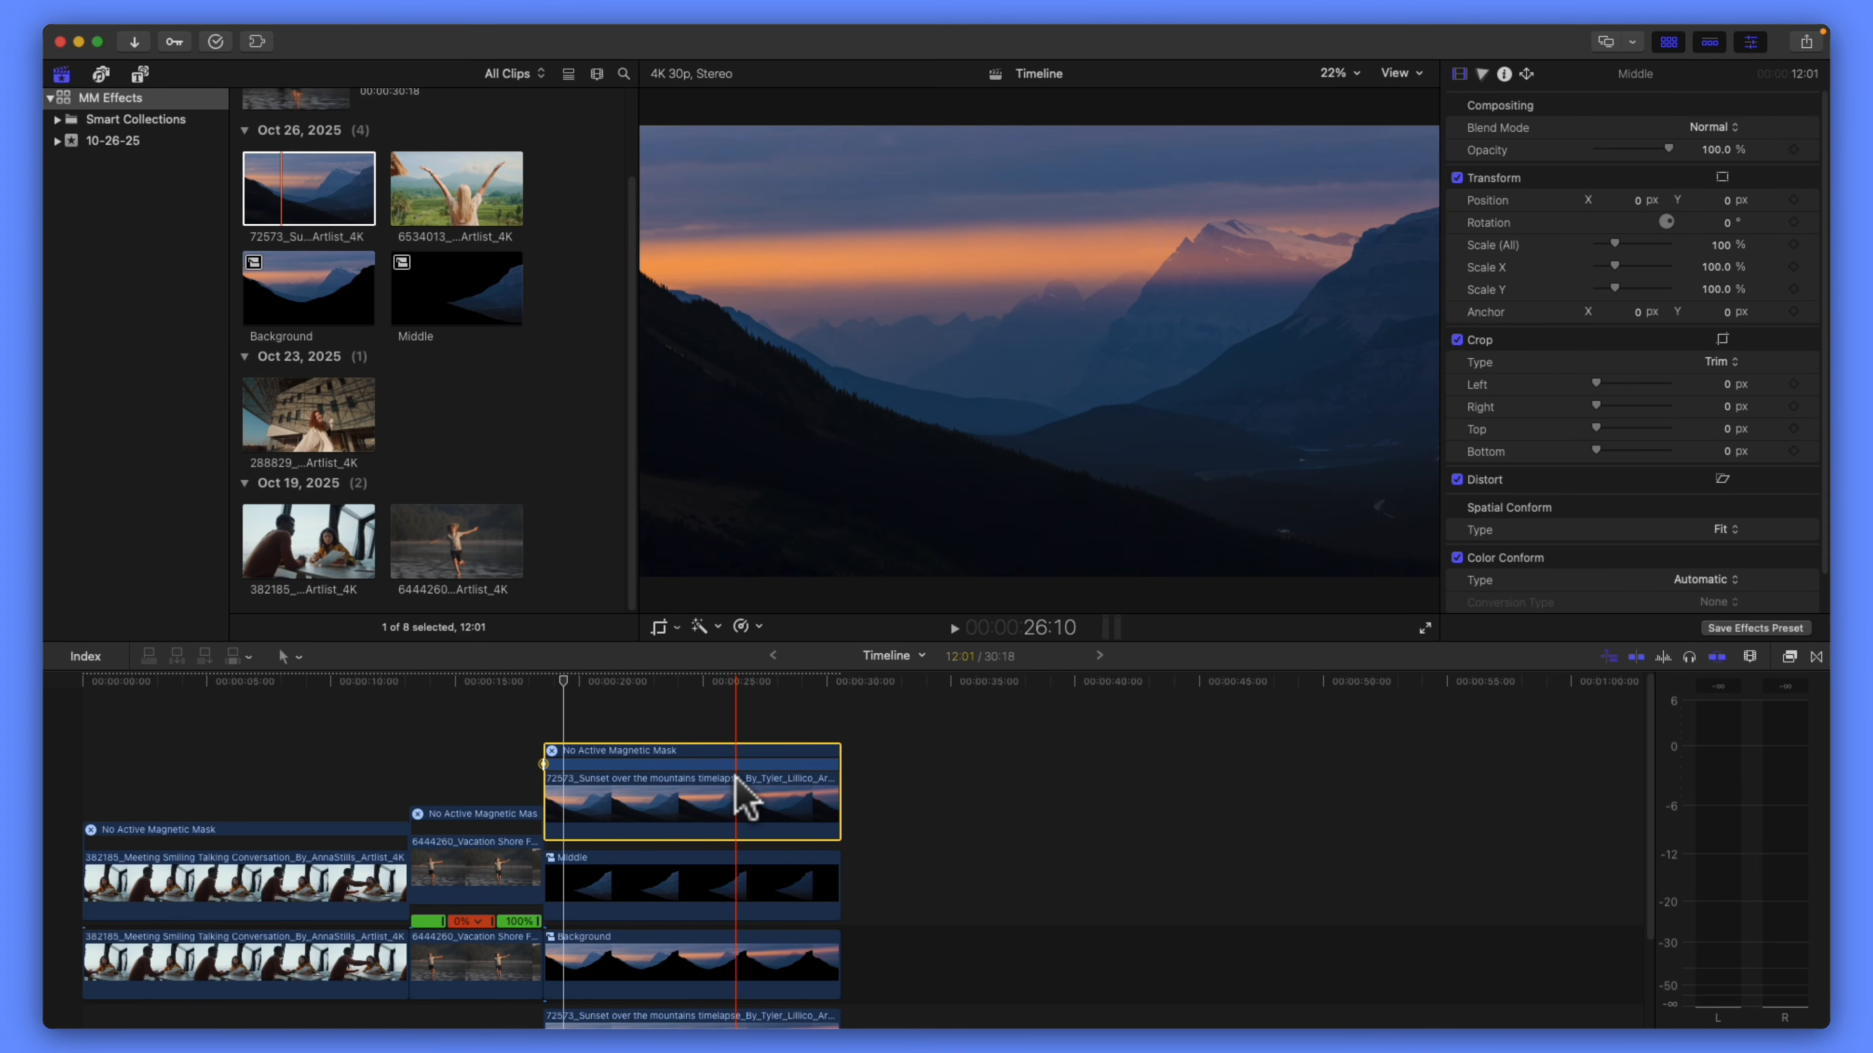
key(alt+g)
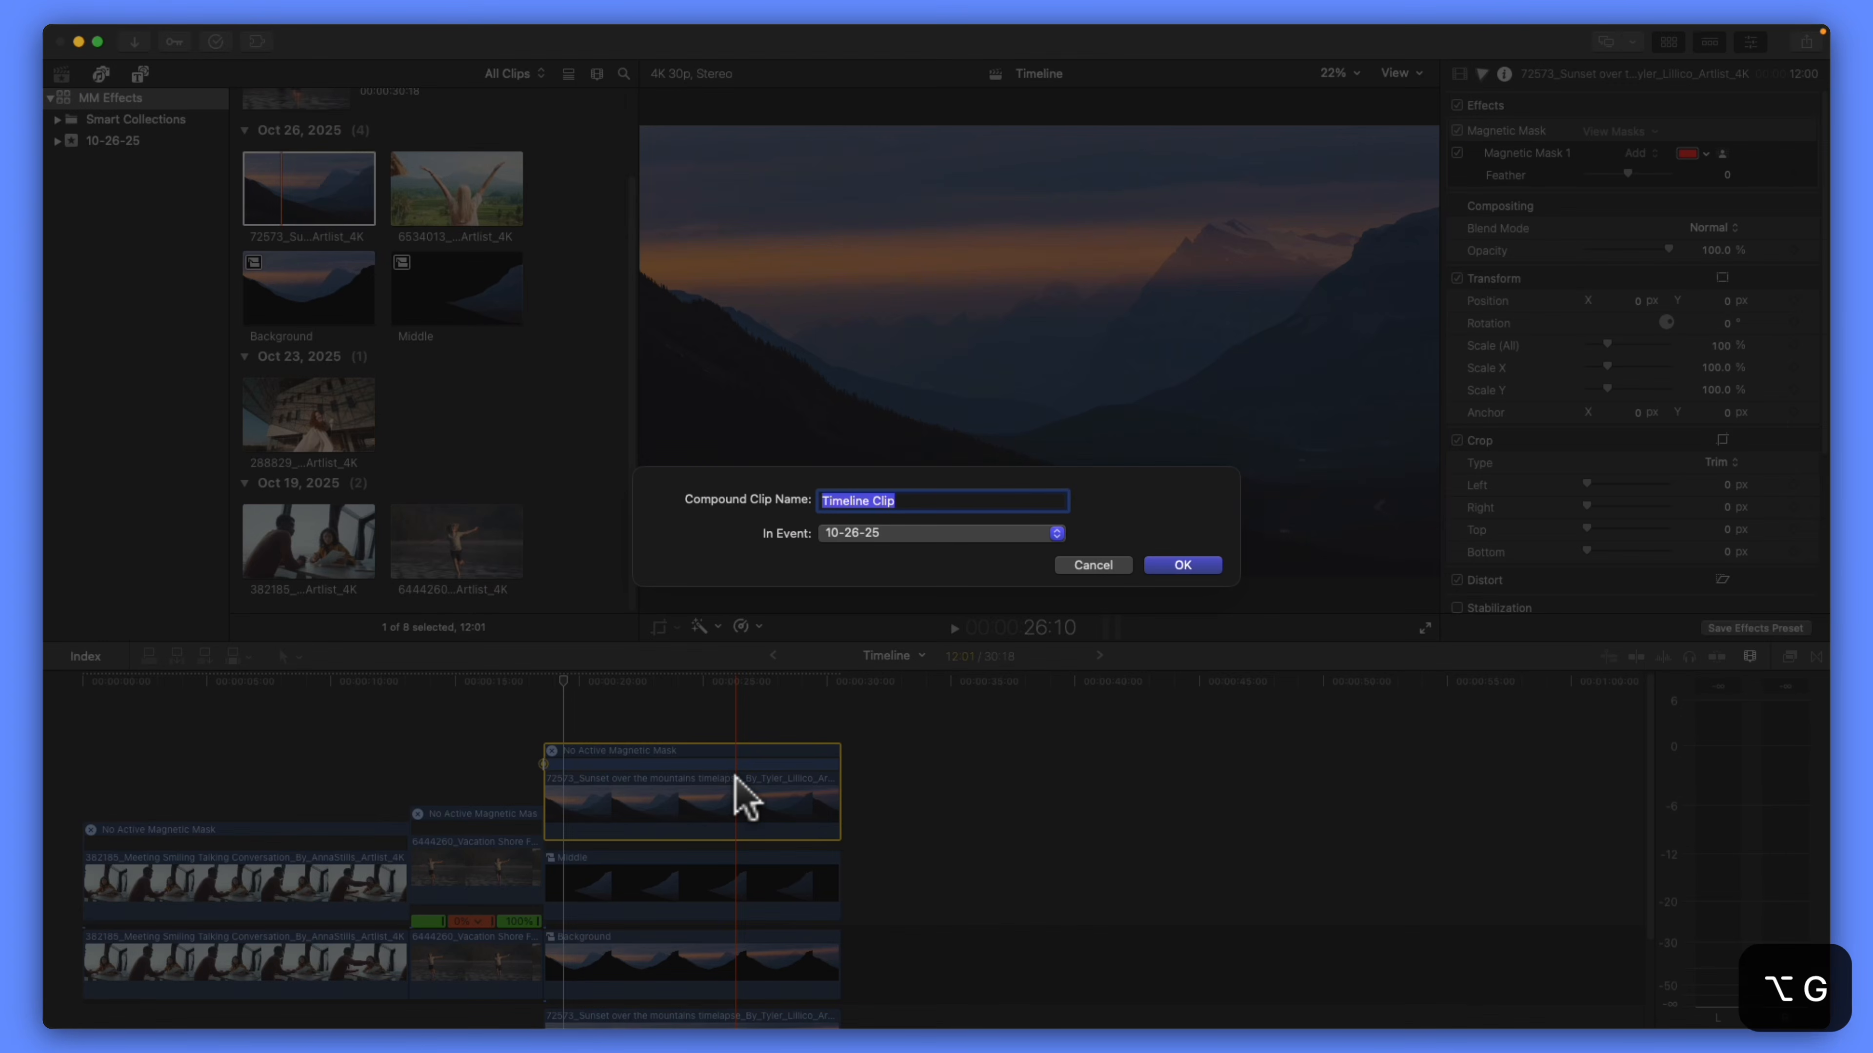
text(Foreground)
key(Return)
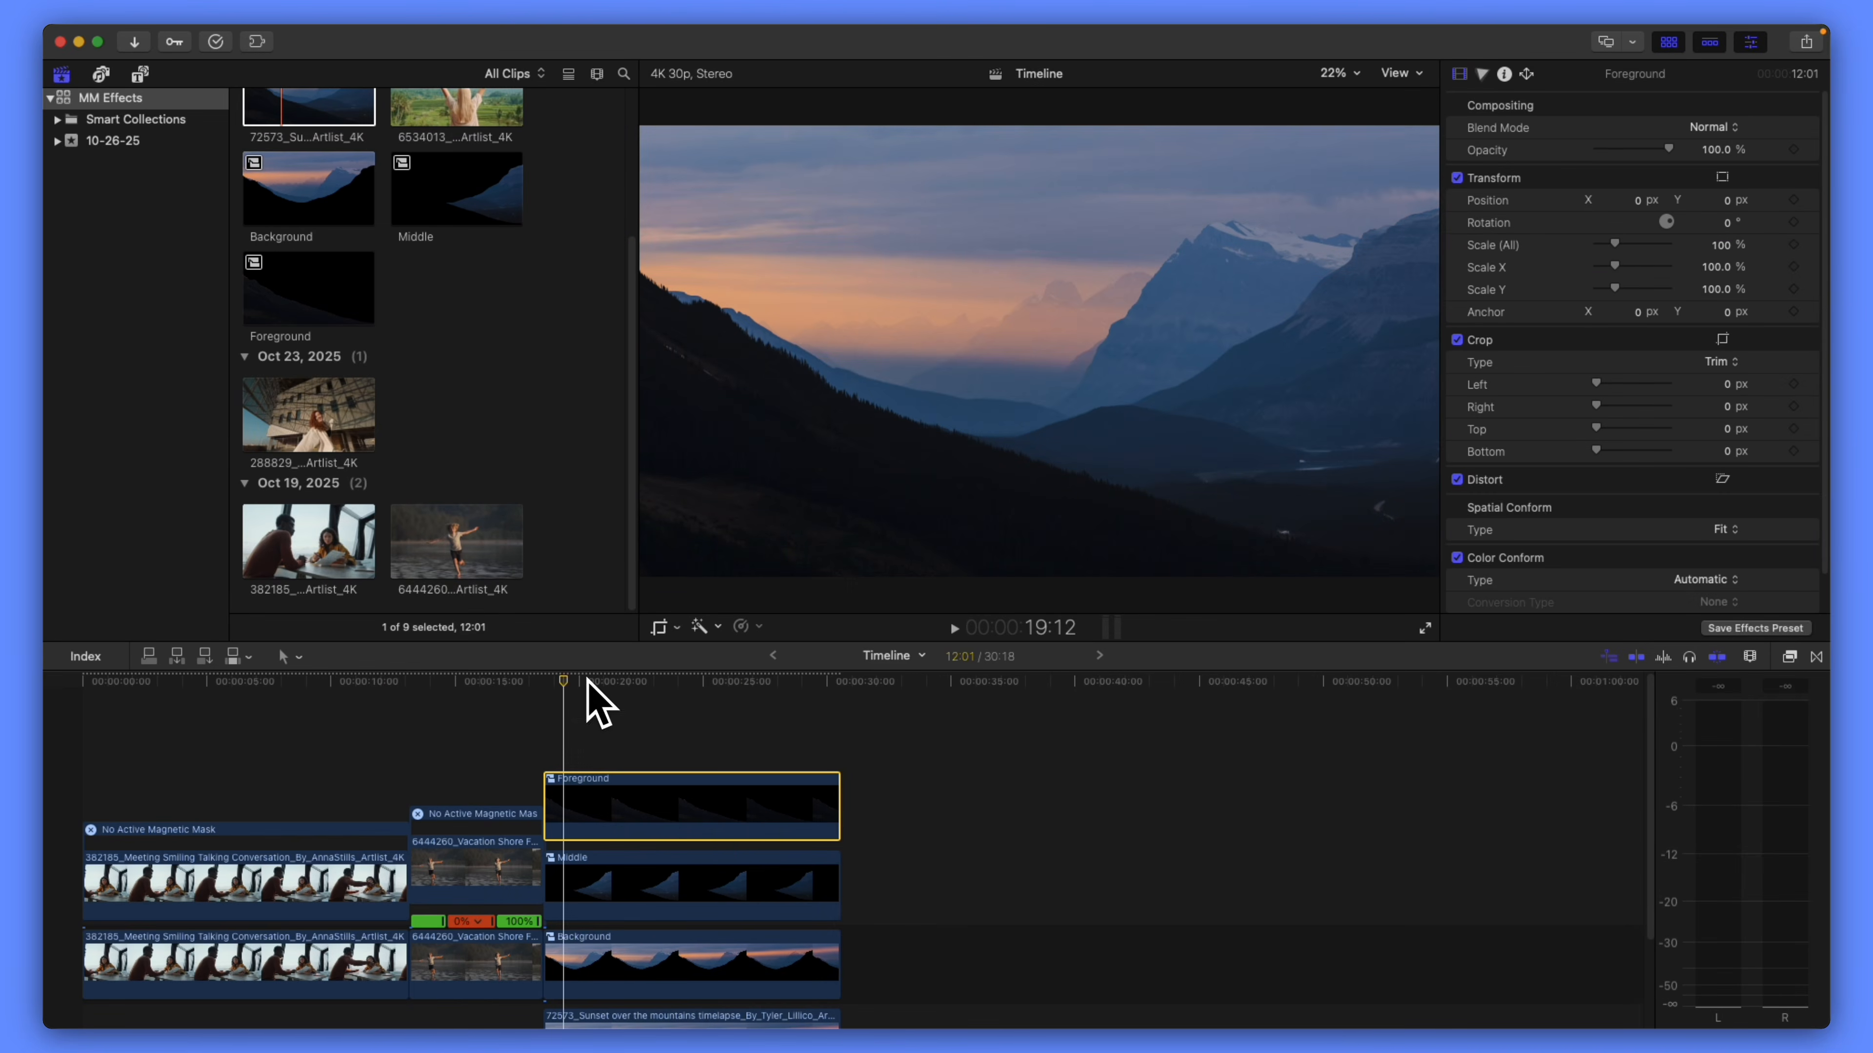
- Scrub through the stacked mountain compound clips and open the Foreground compound clip in its own timeline
drag(563, 681, 771, 699)
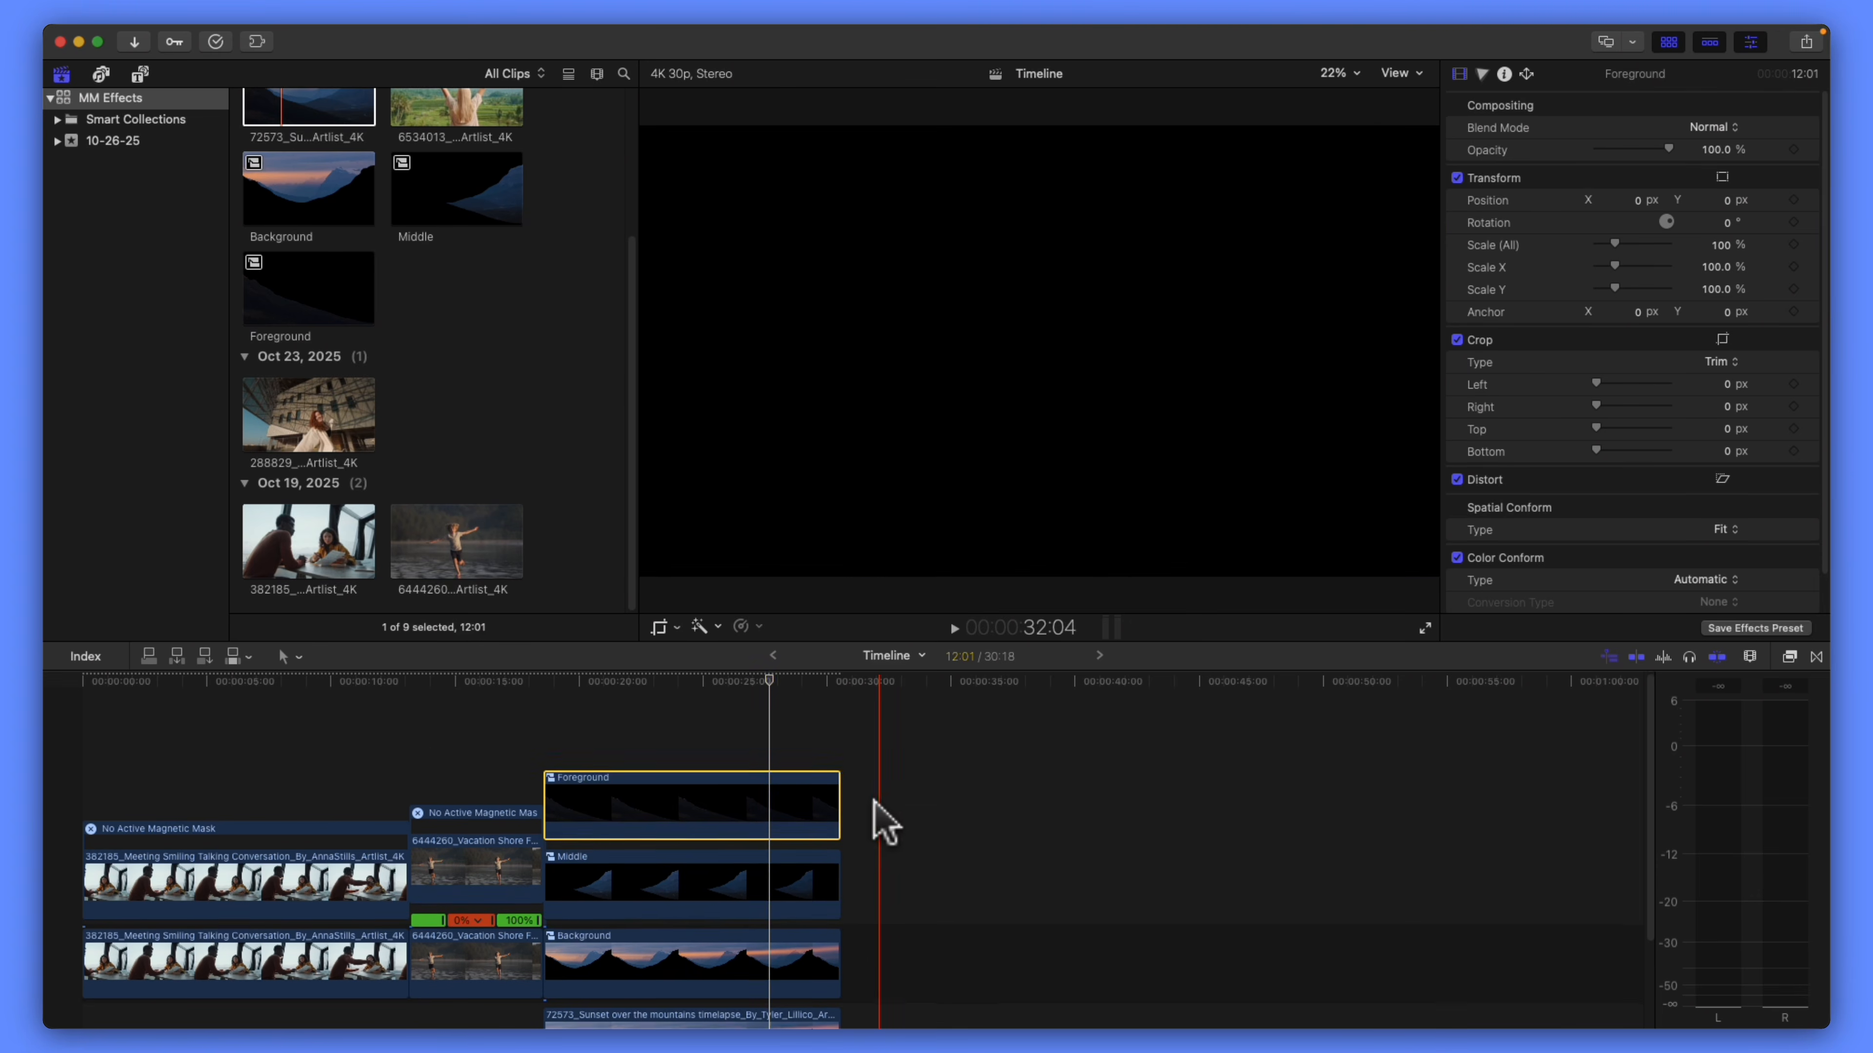
scroll(879, 815, down, 3)
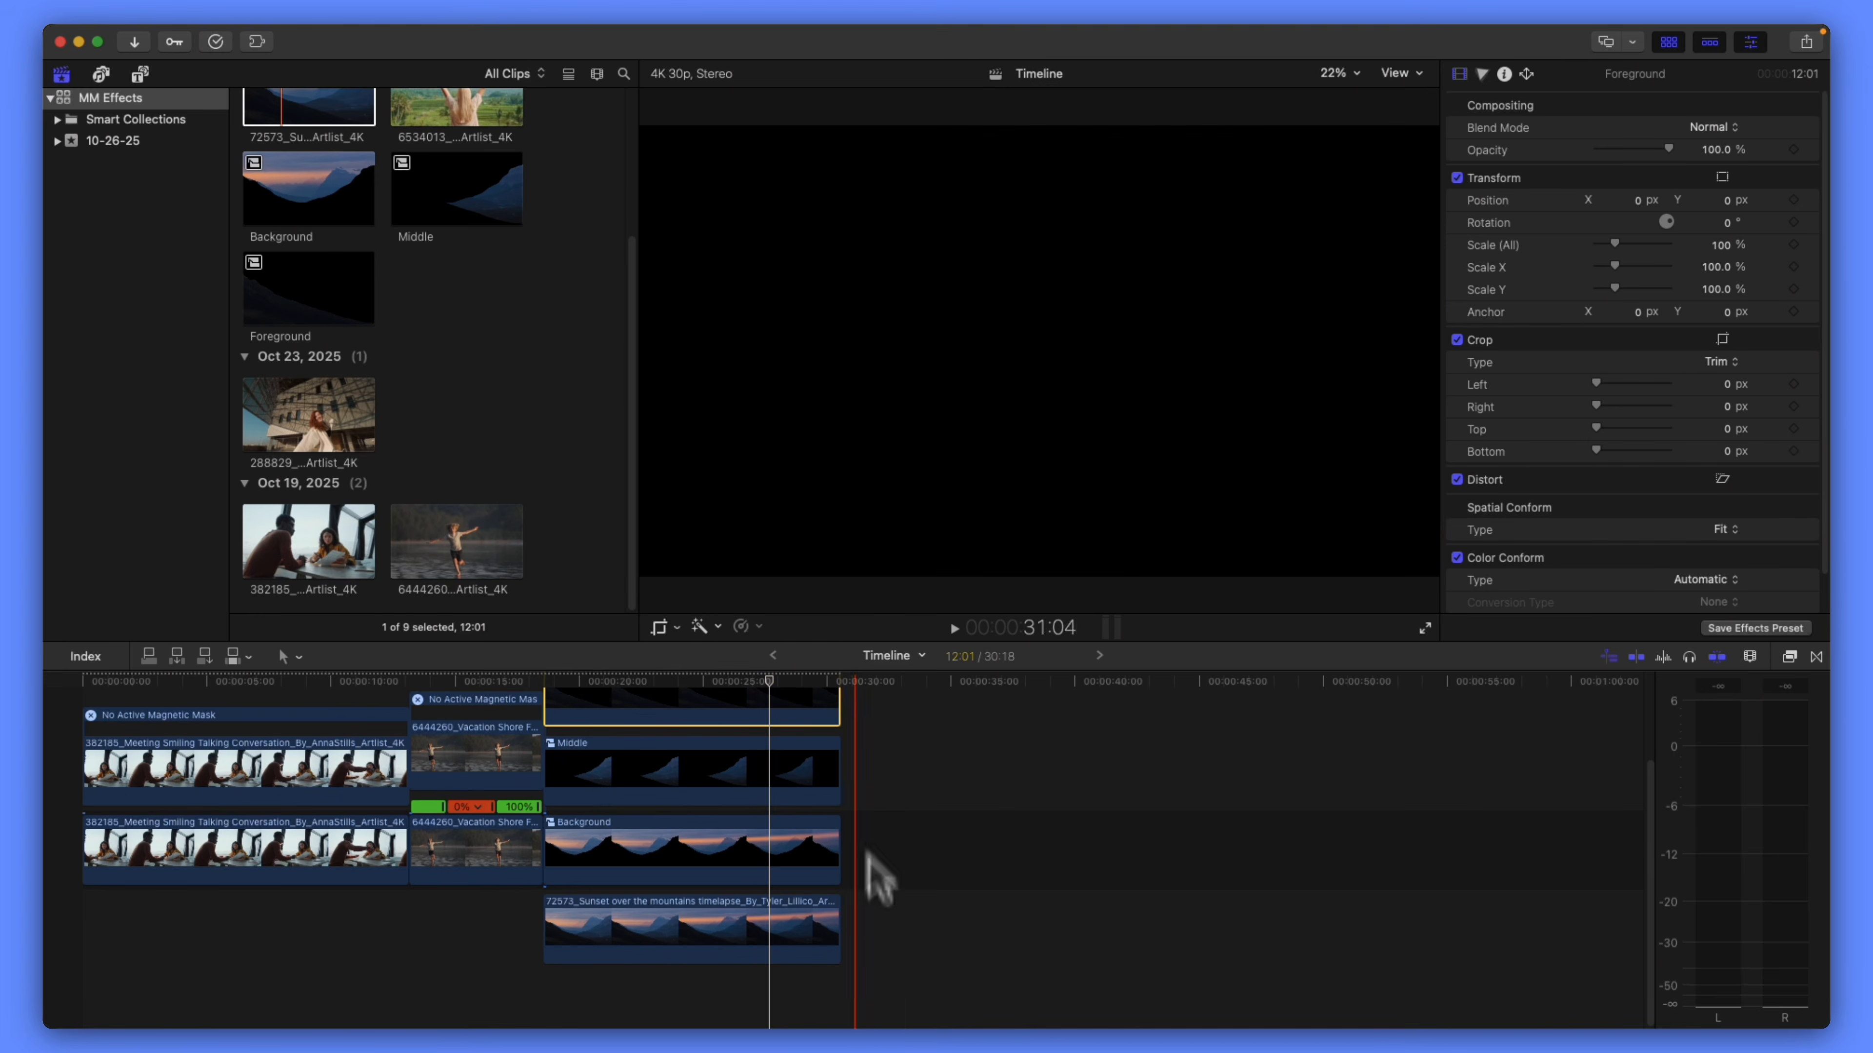
scroll(899, 897, up, 1)
scroll(913, 904, up, 1)
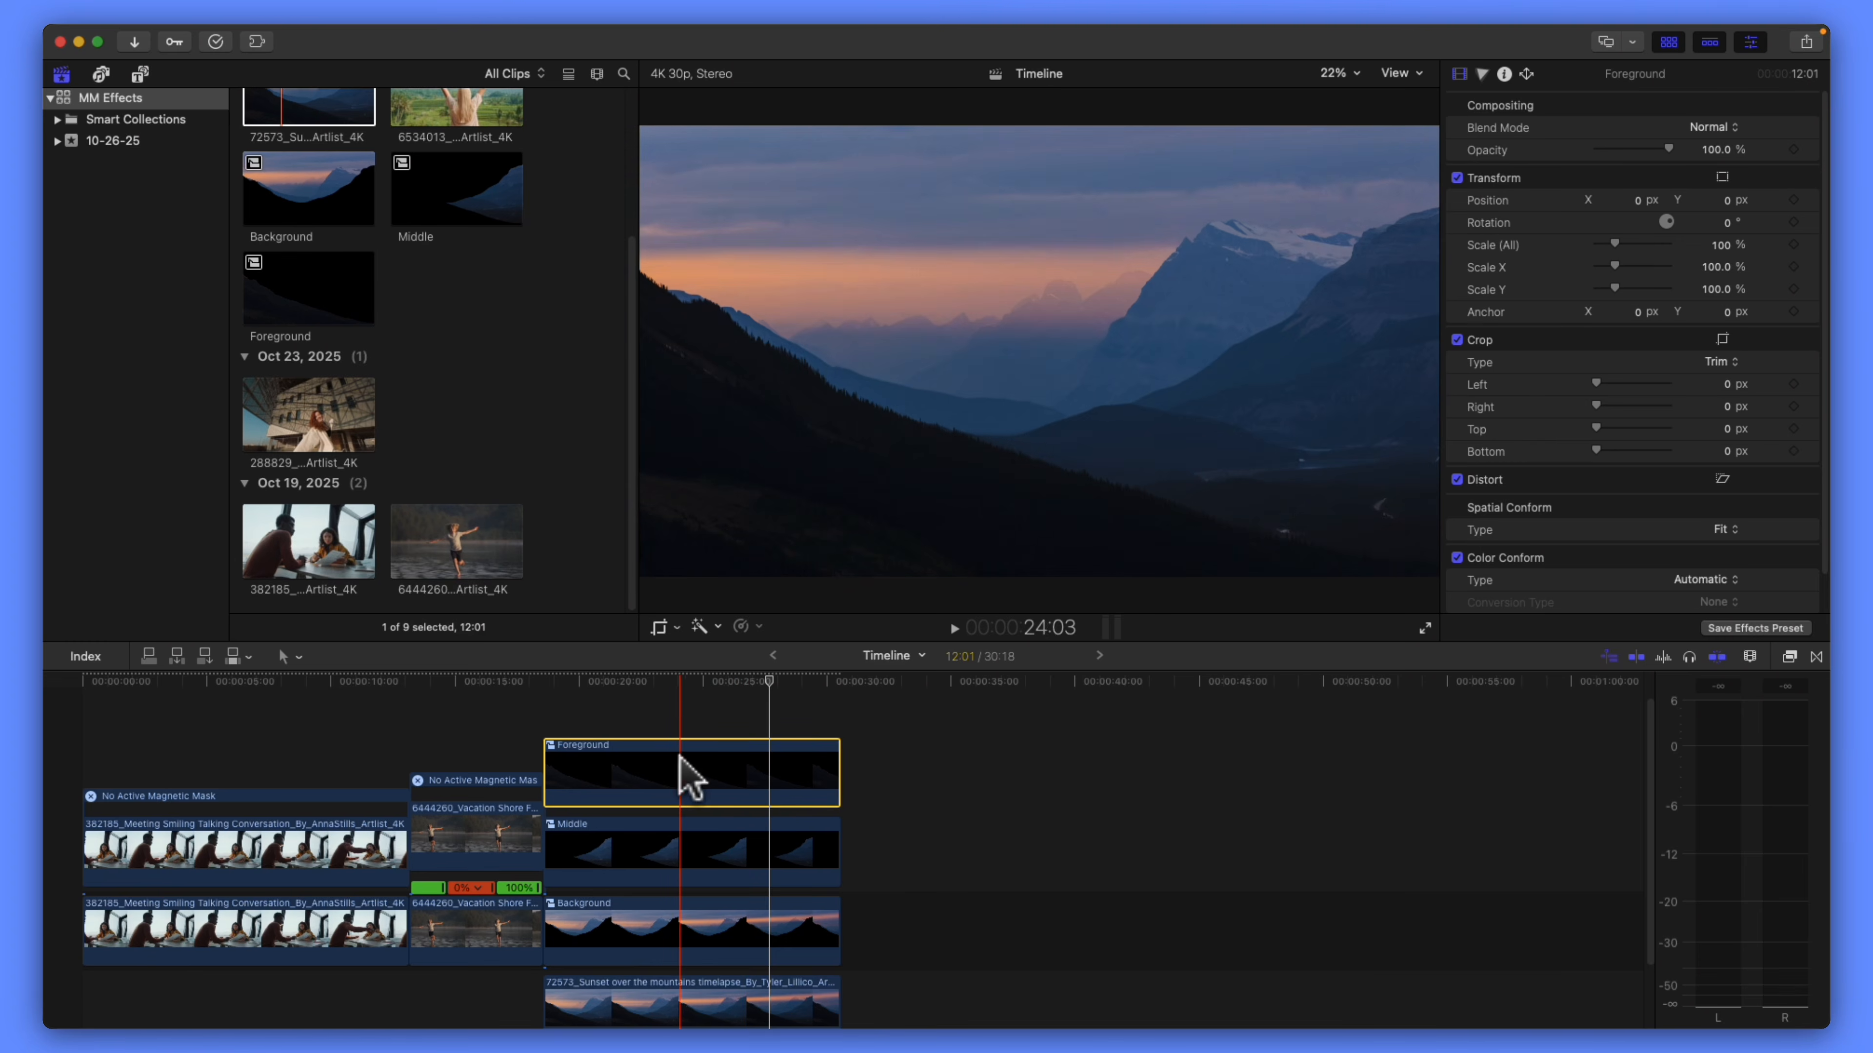
double_click(668, 765)
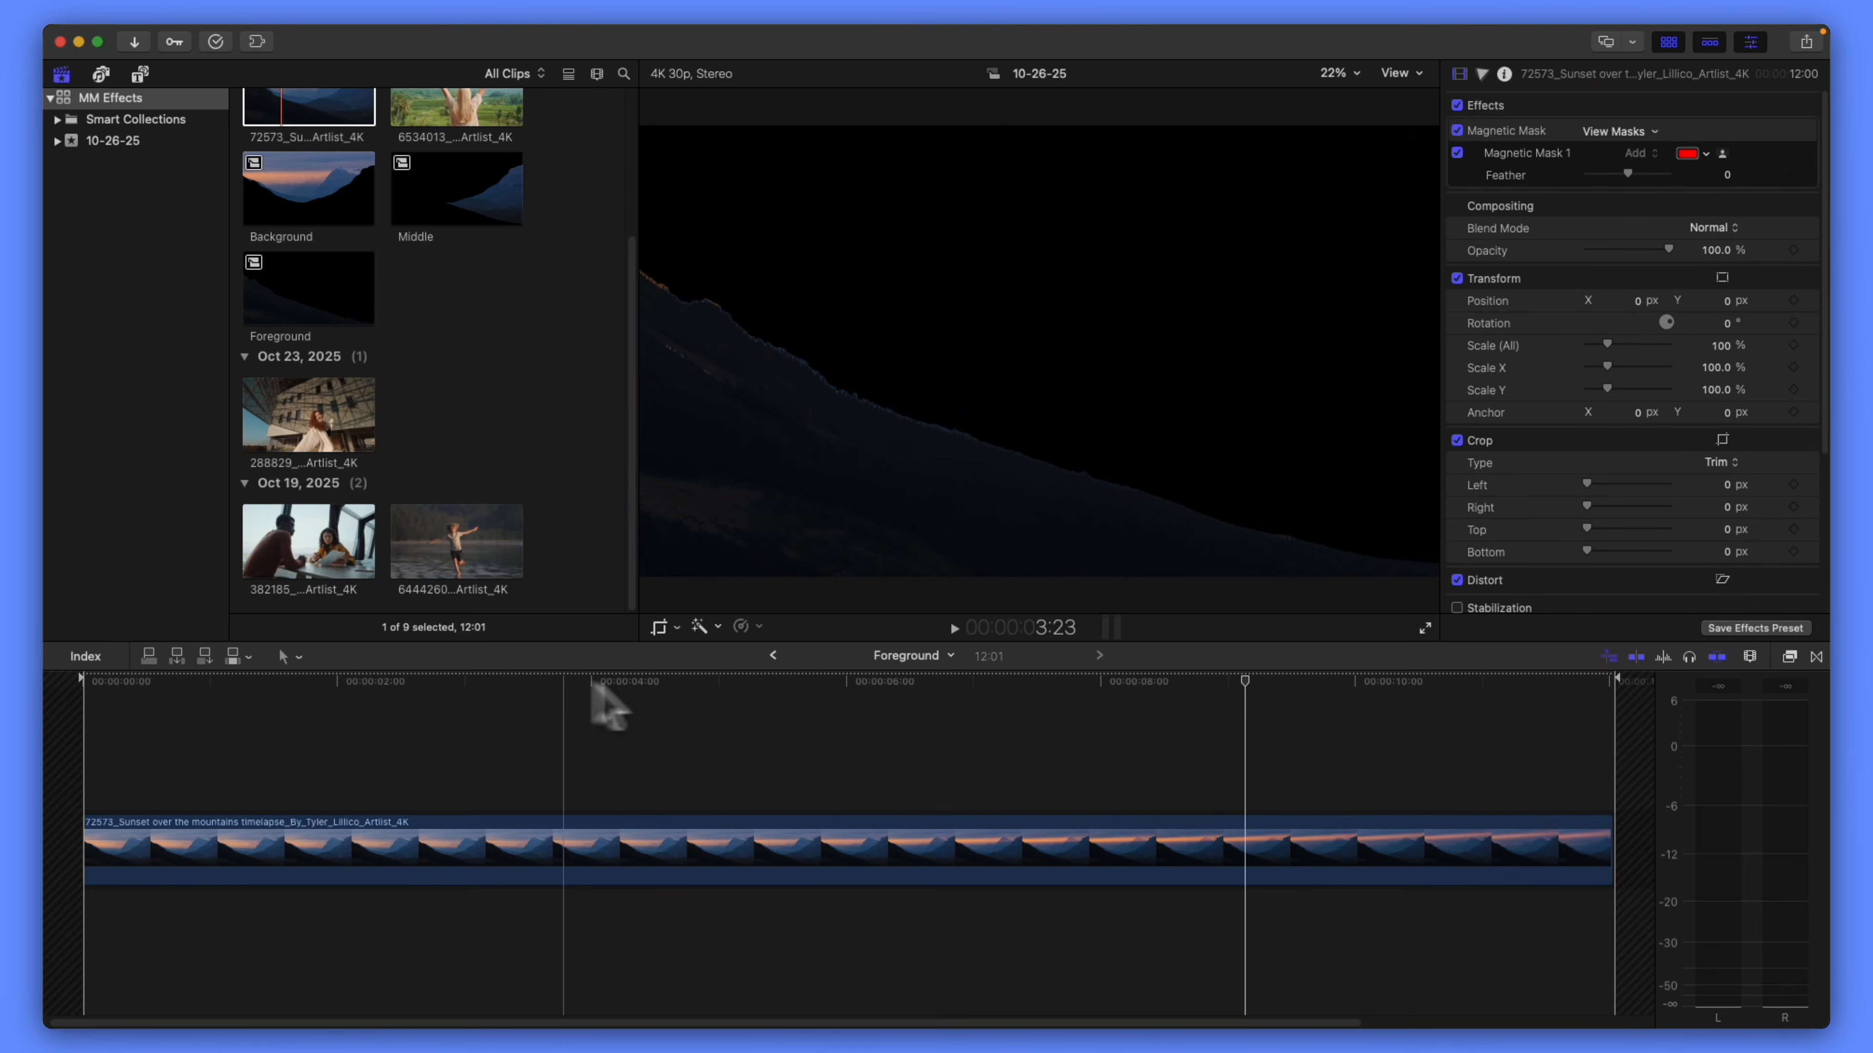
click(926, 745)
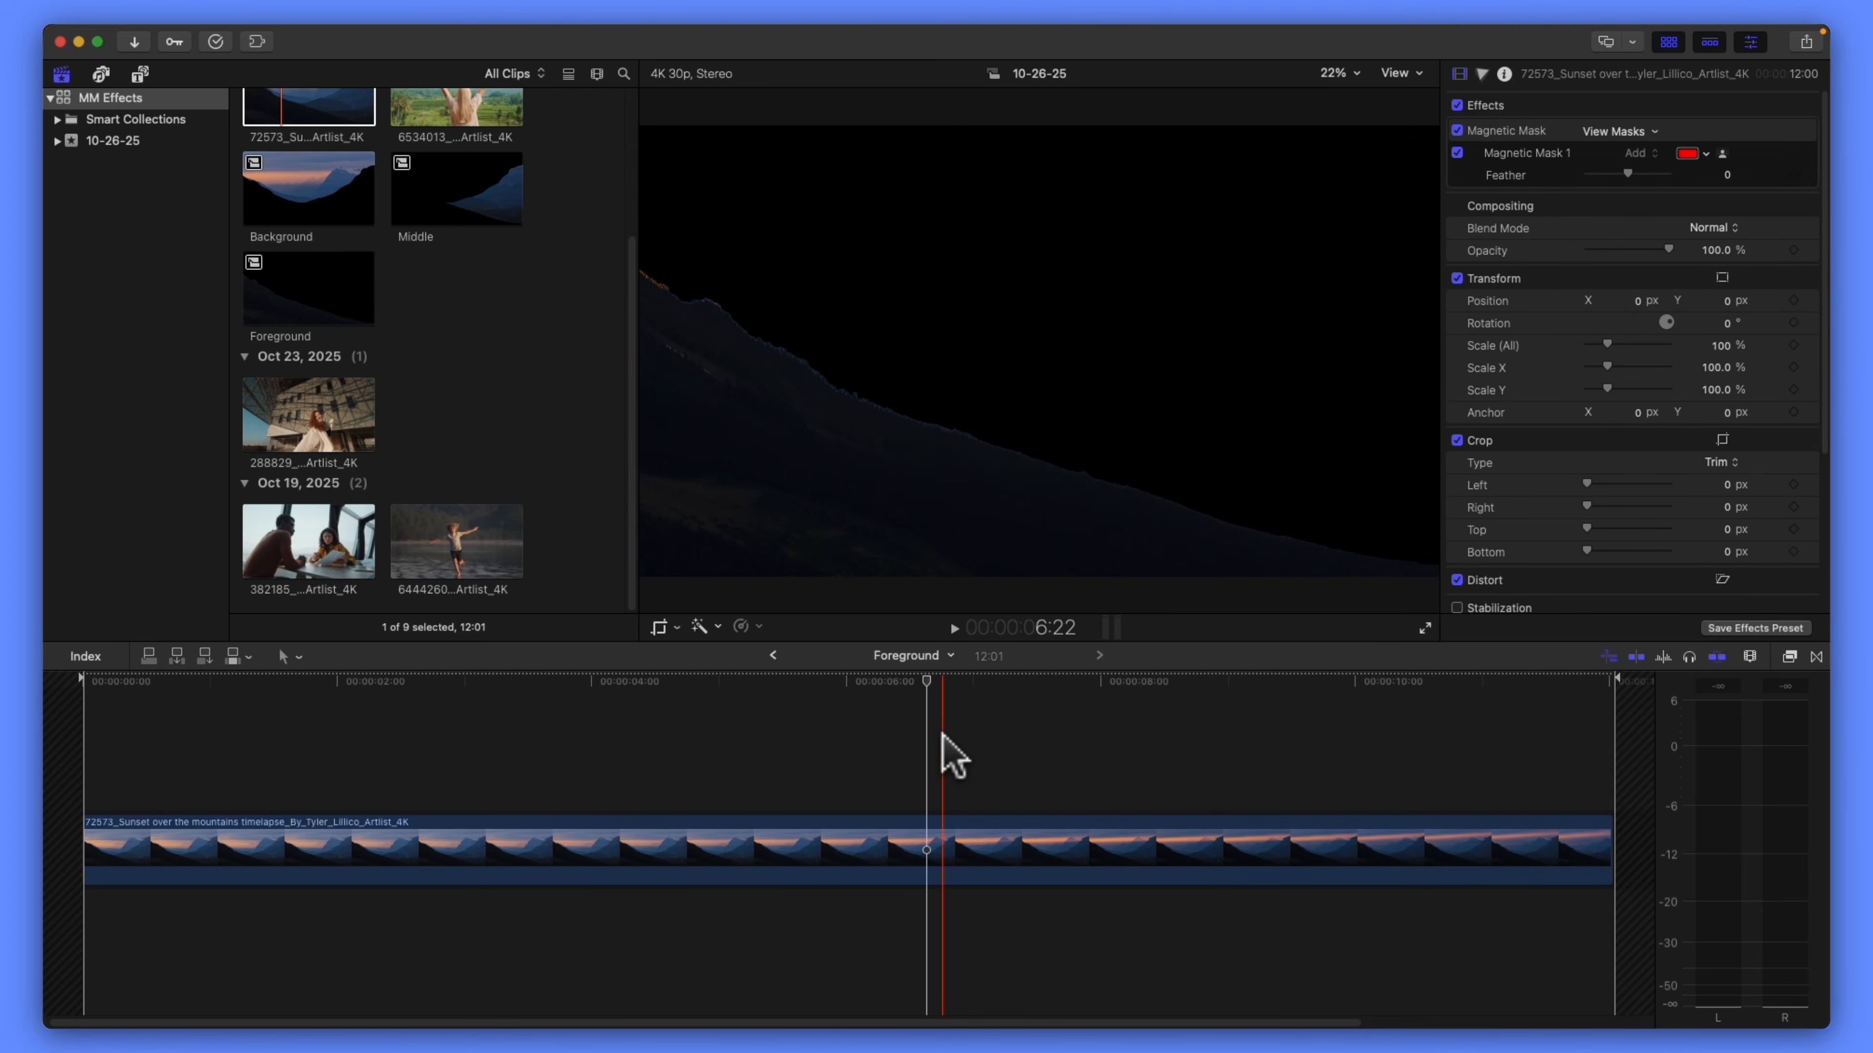
scroll(536, 359, up, 2)
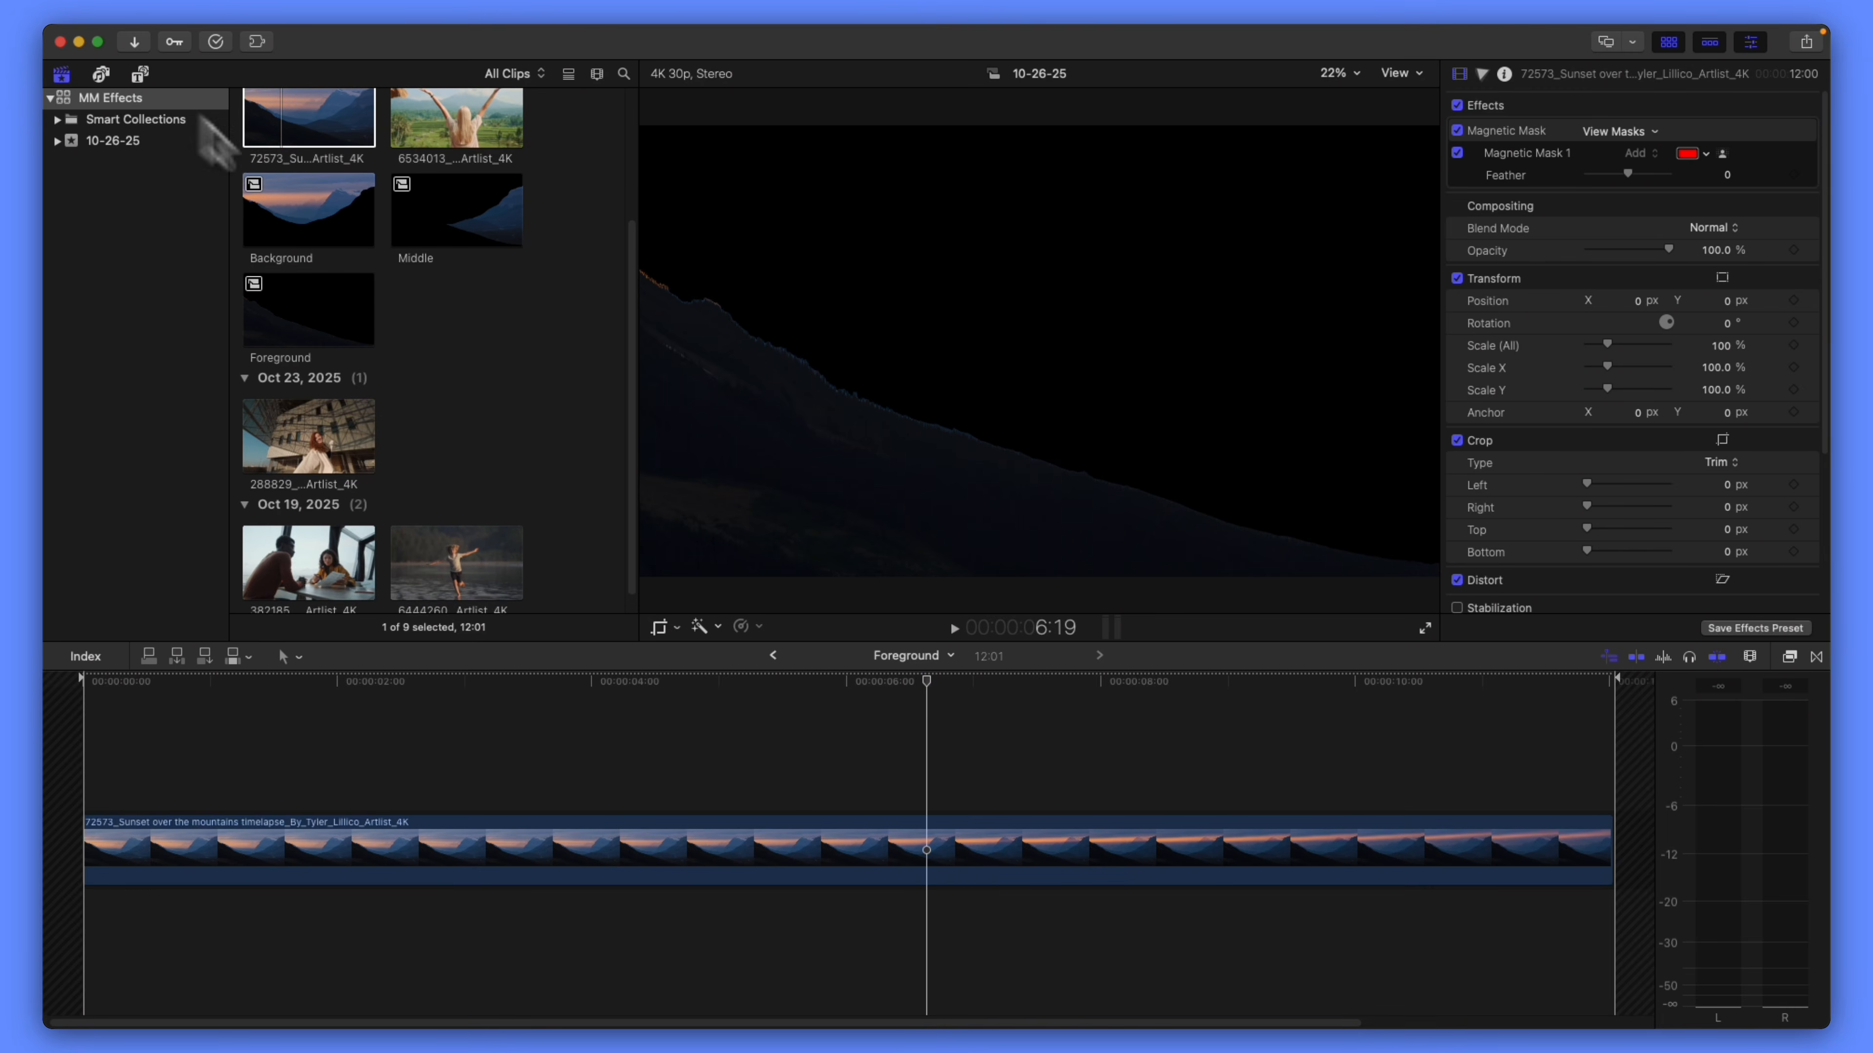
- Place the Pro Burns title above the foreground mountain clip from its start and extend it to the clip's full length
click(140, 75)
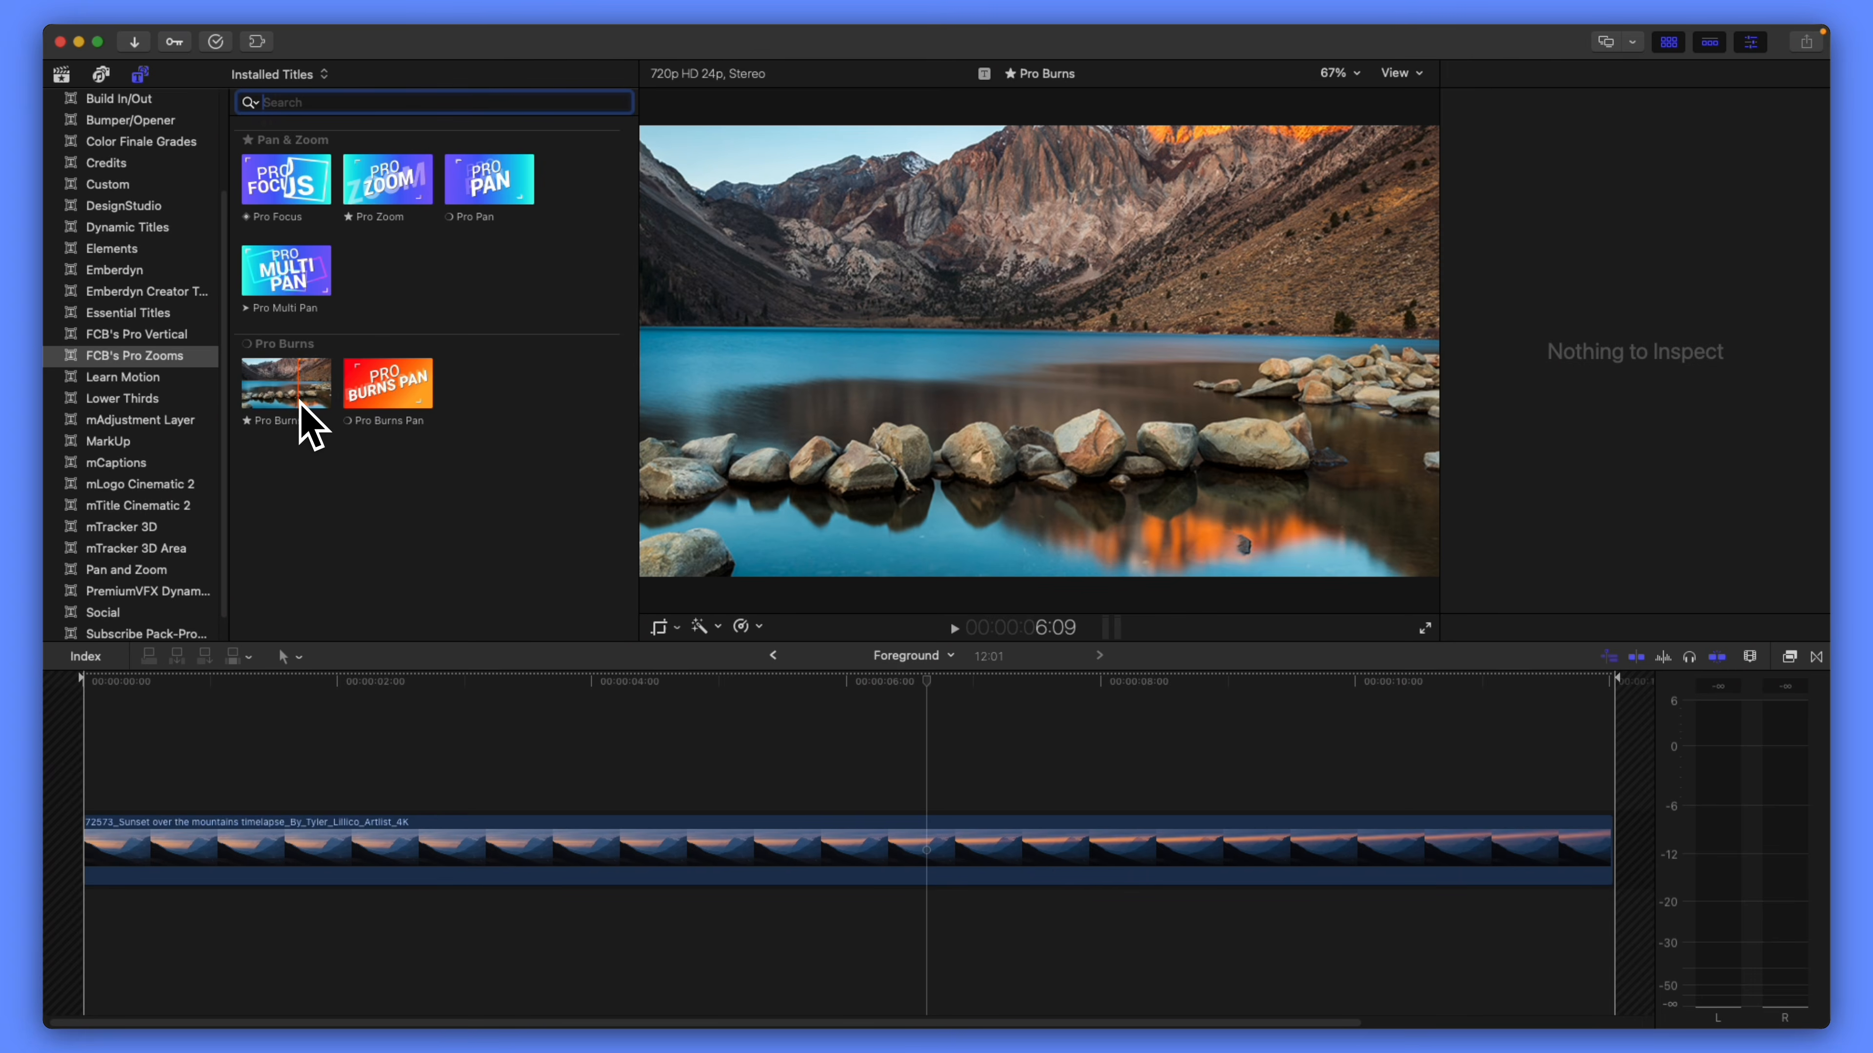
click(866, 715)
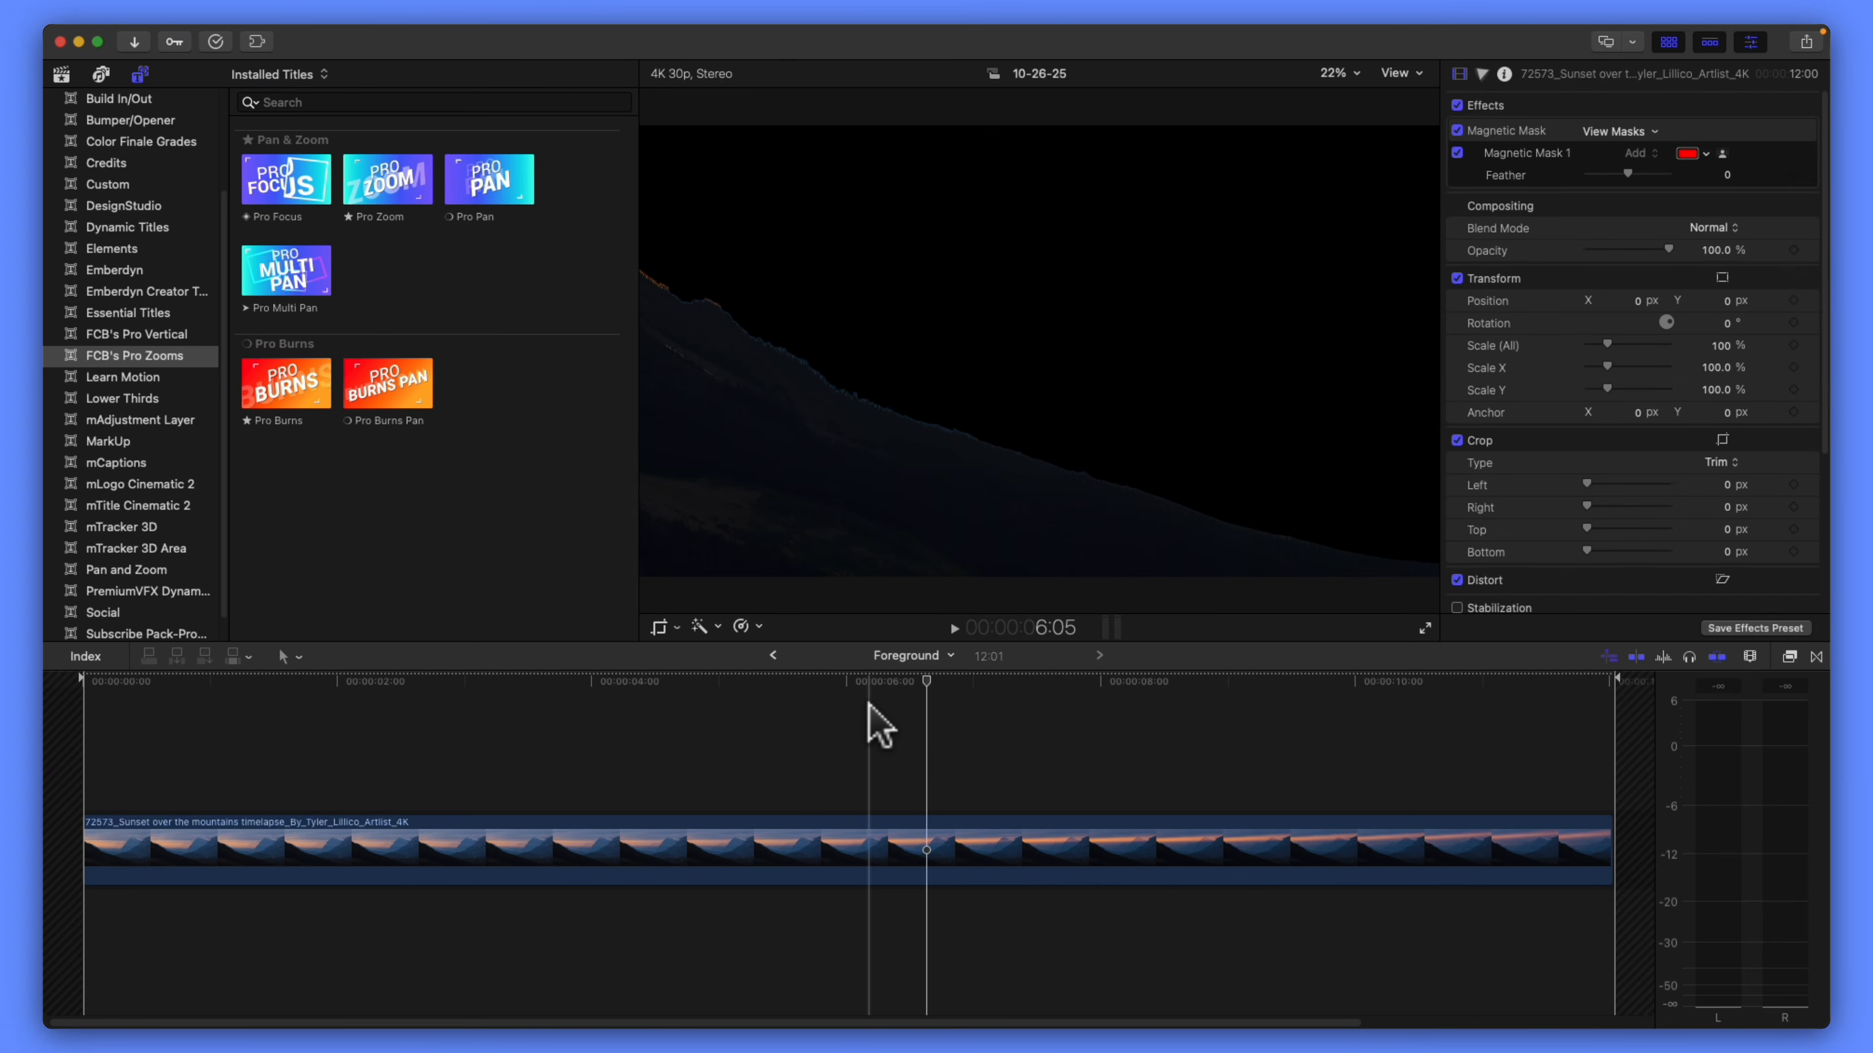
click(649, 852)
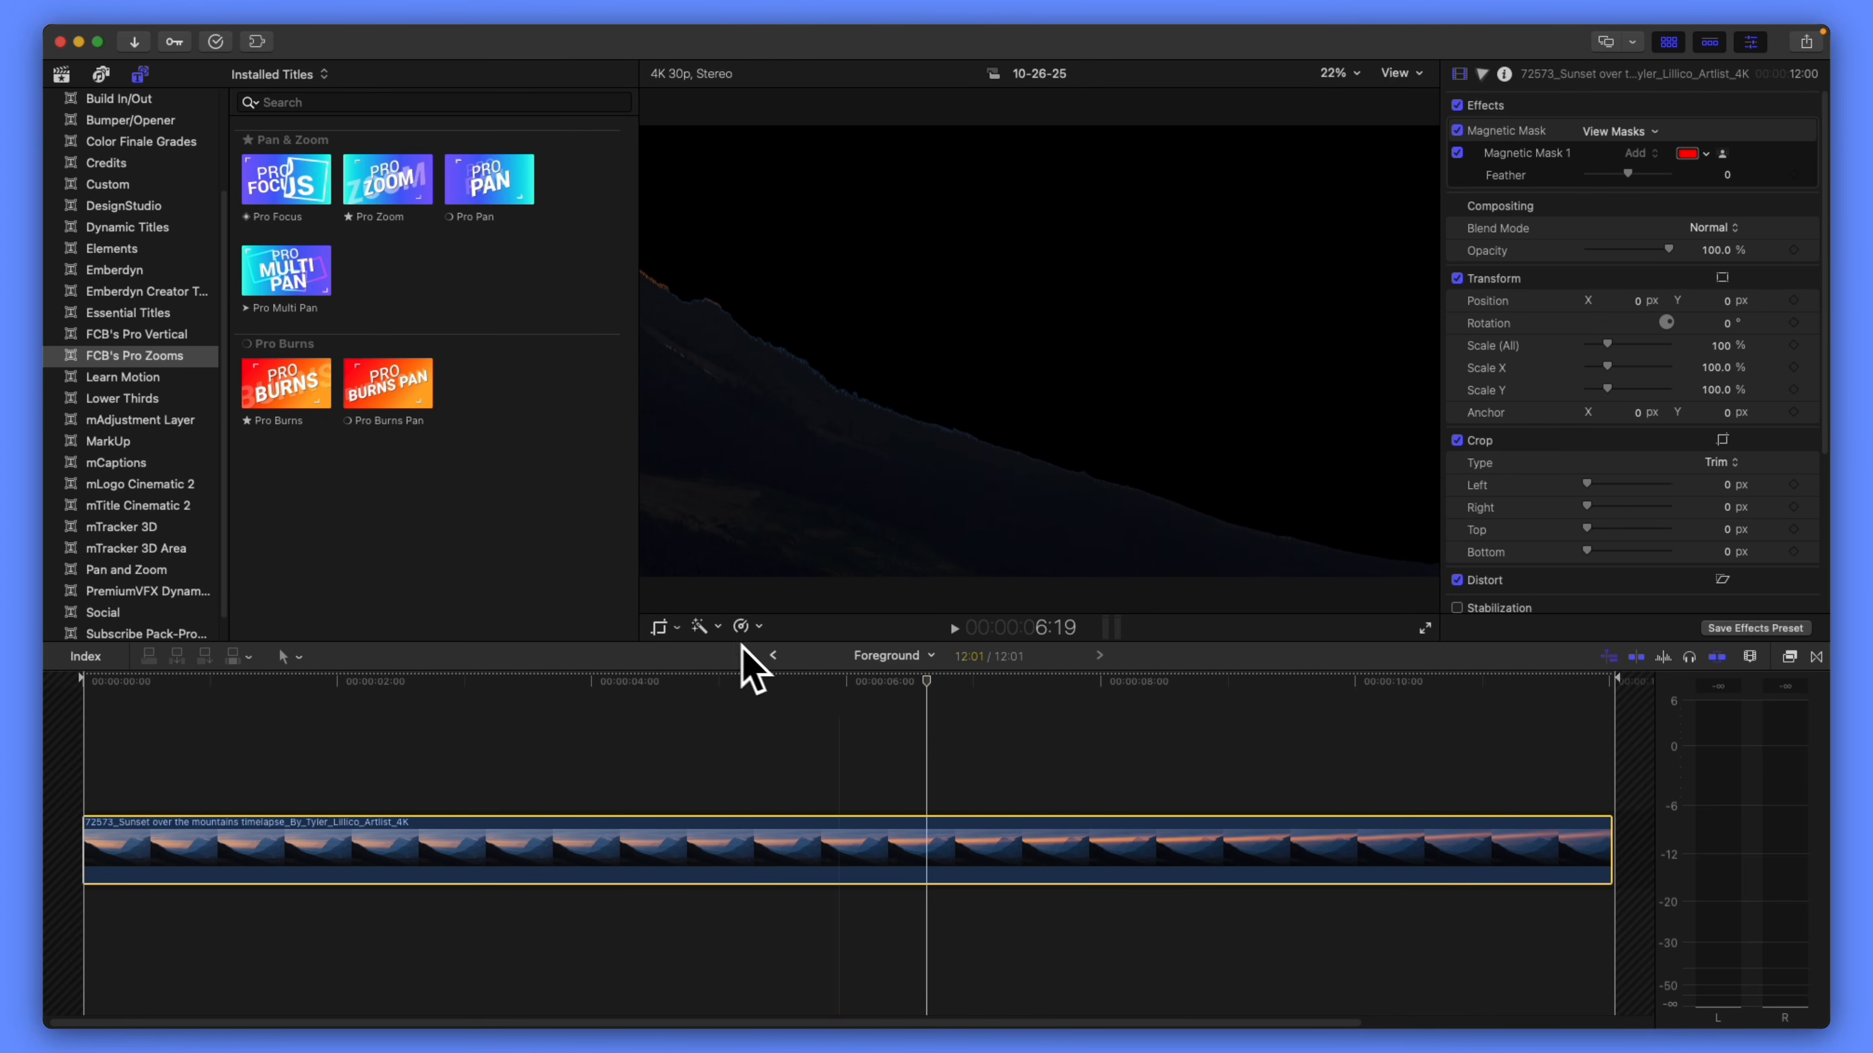
click(660, 627)
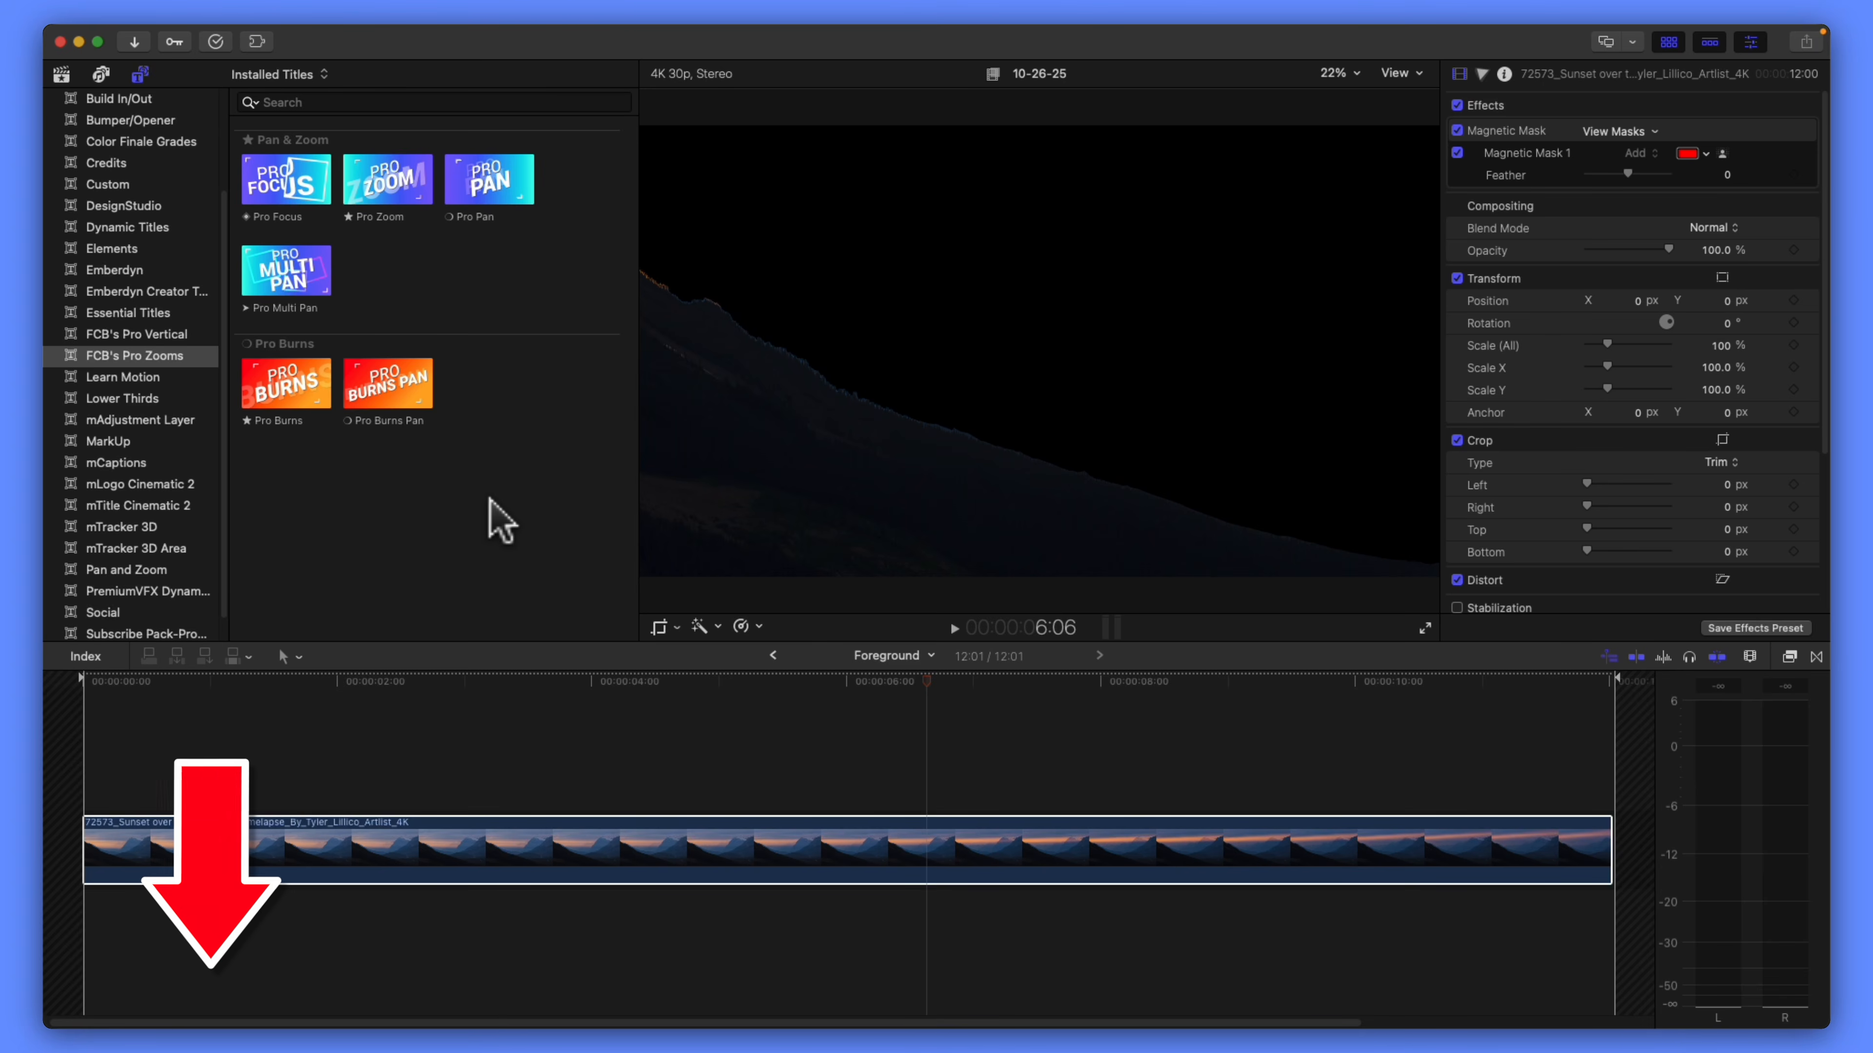
click(293, 410)
drag(279, 385, 72, 789)
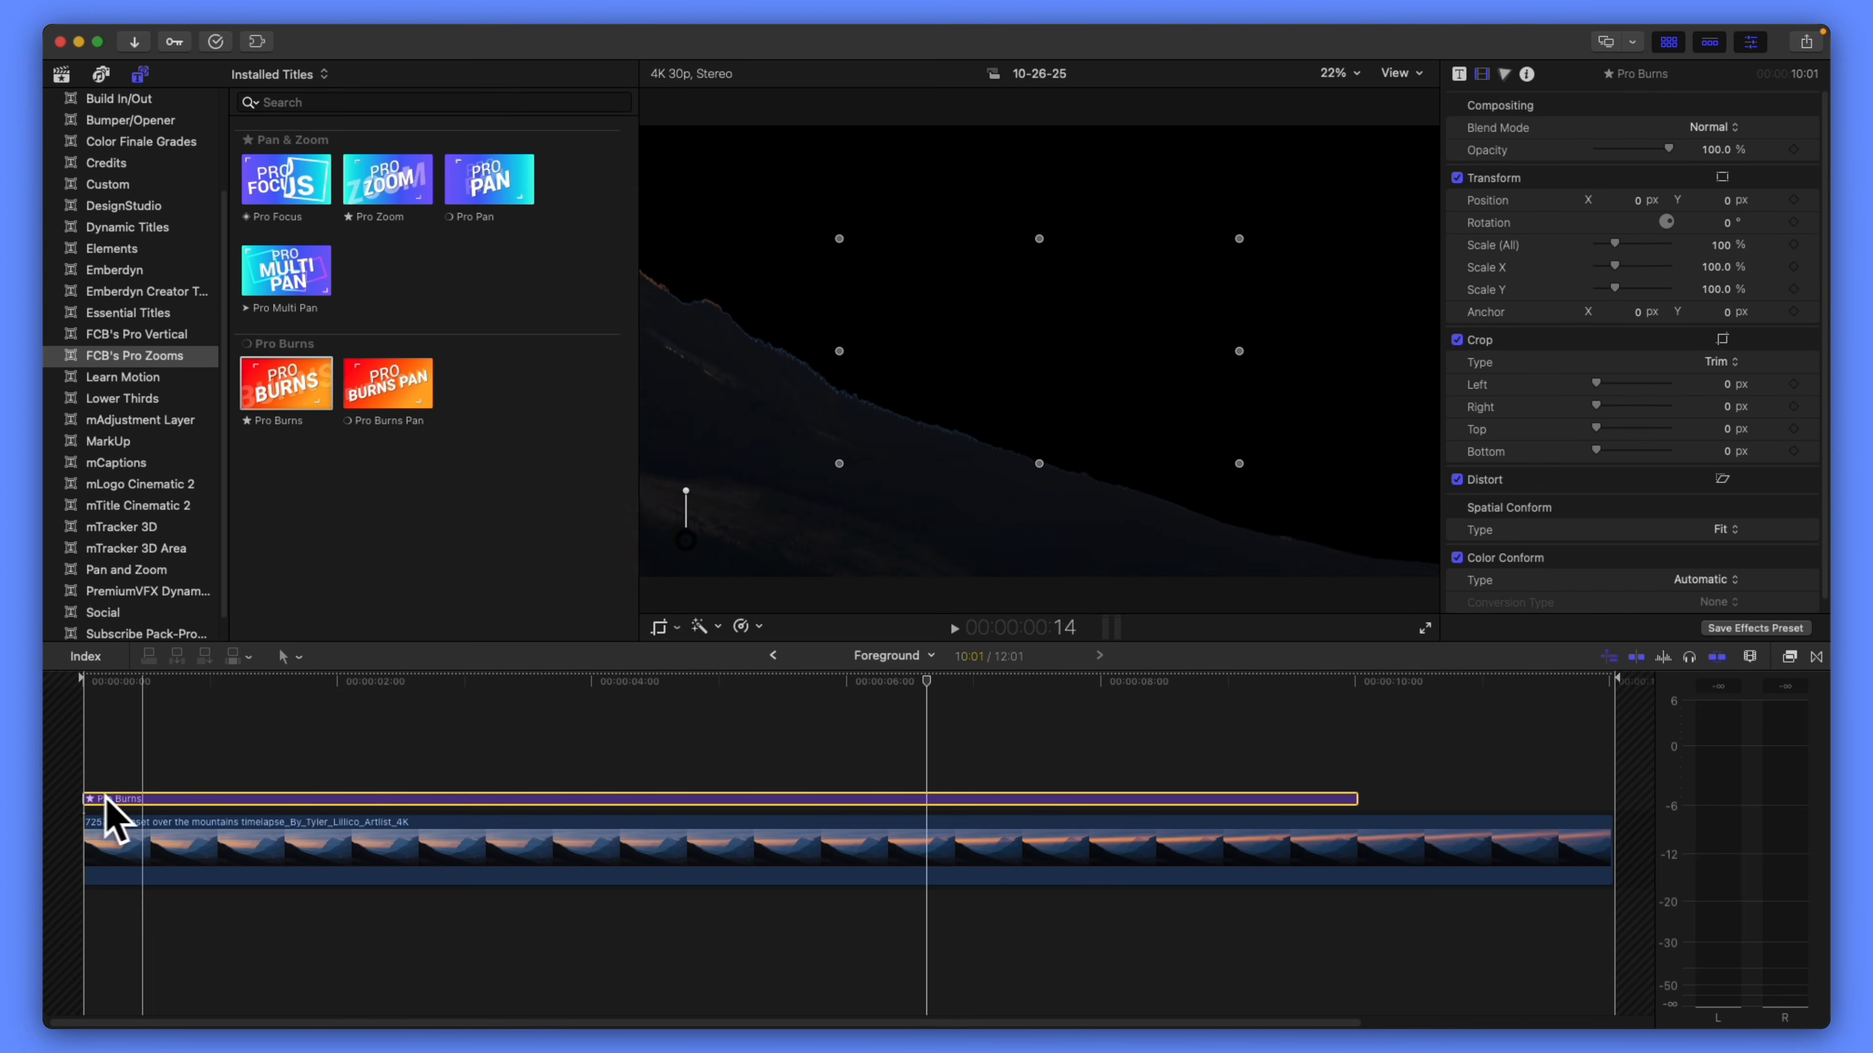
drag(1357, 797, 1612, 799)
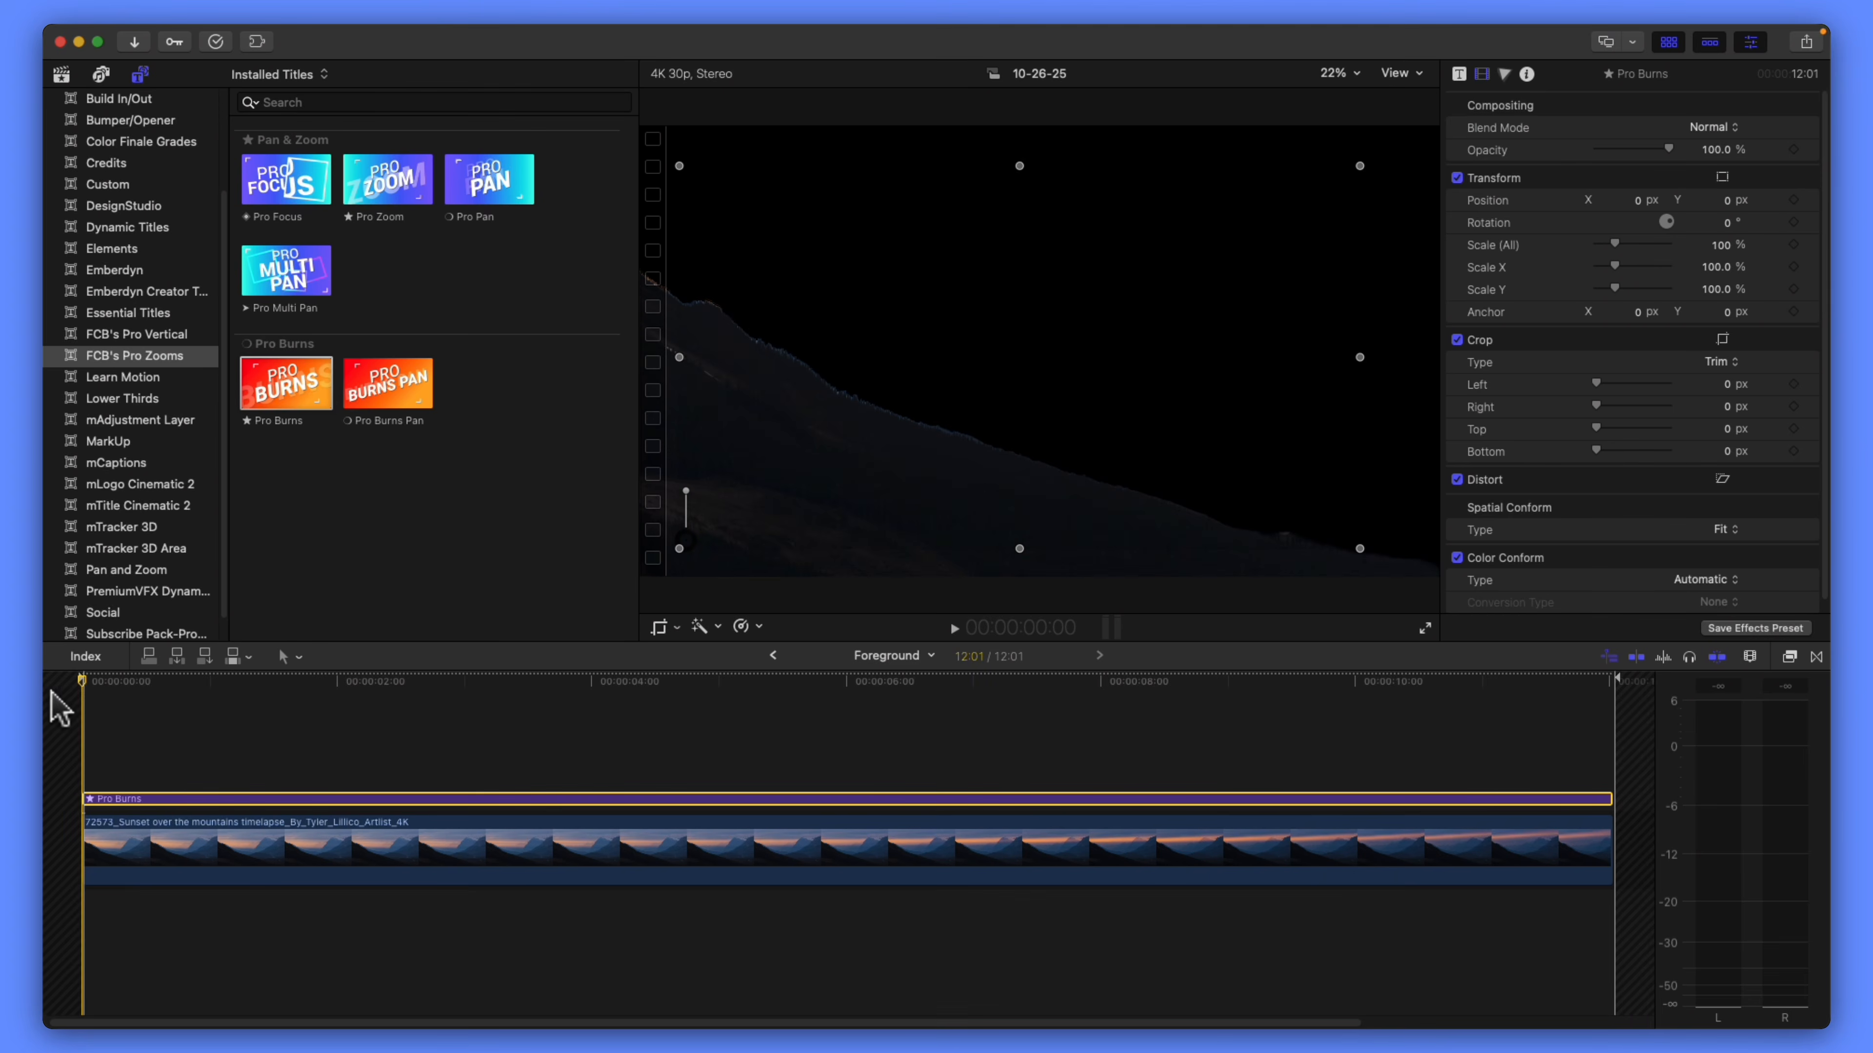
- Shrink and reposition the Pro Burns framing box over the mountain slope and scrub the opening of the zoom
click(209, 711)
drag(1363, 164, 1340, 177)
drag(1059, 344, 1078, 359)
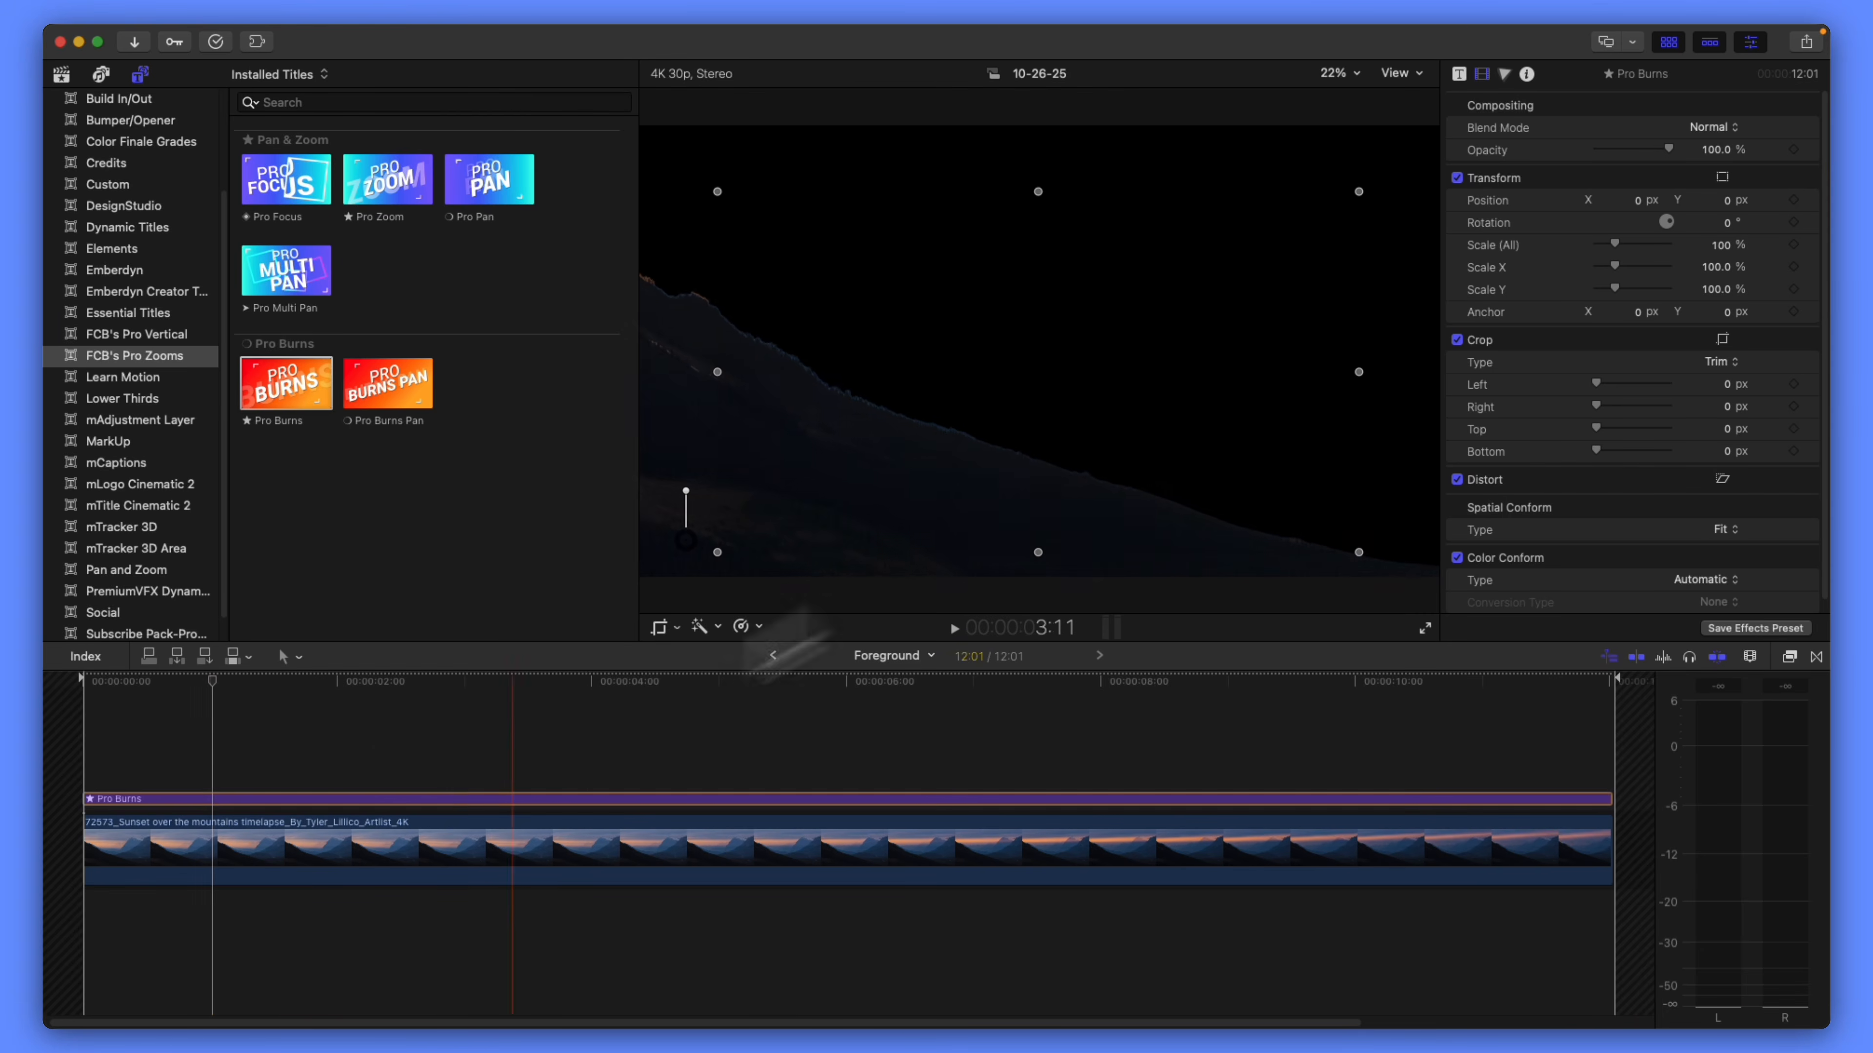
drag(215, 682, 412, 683)
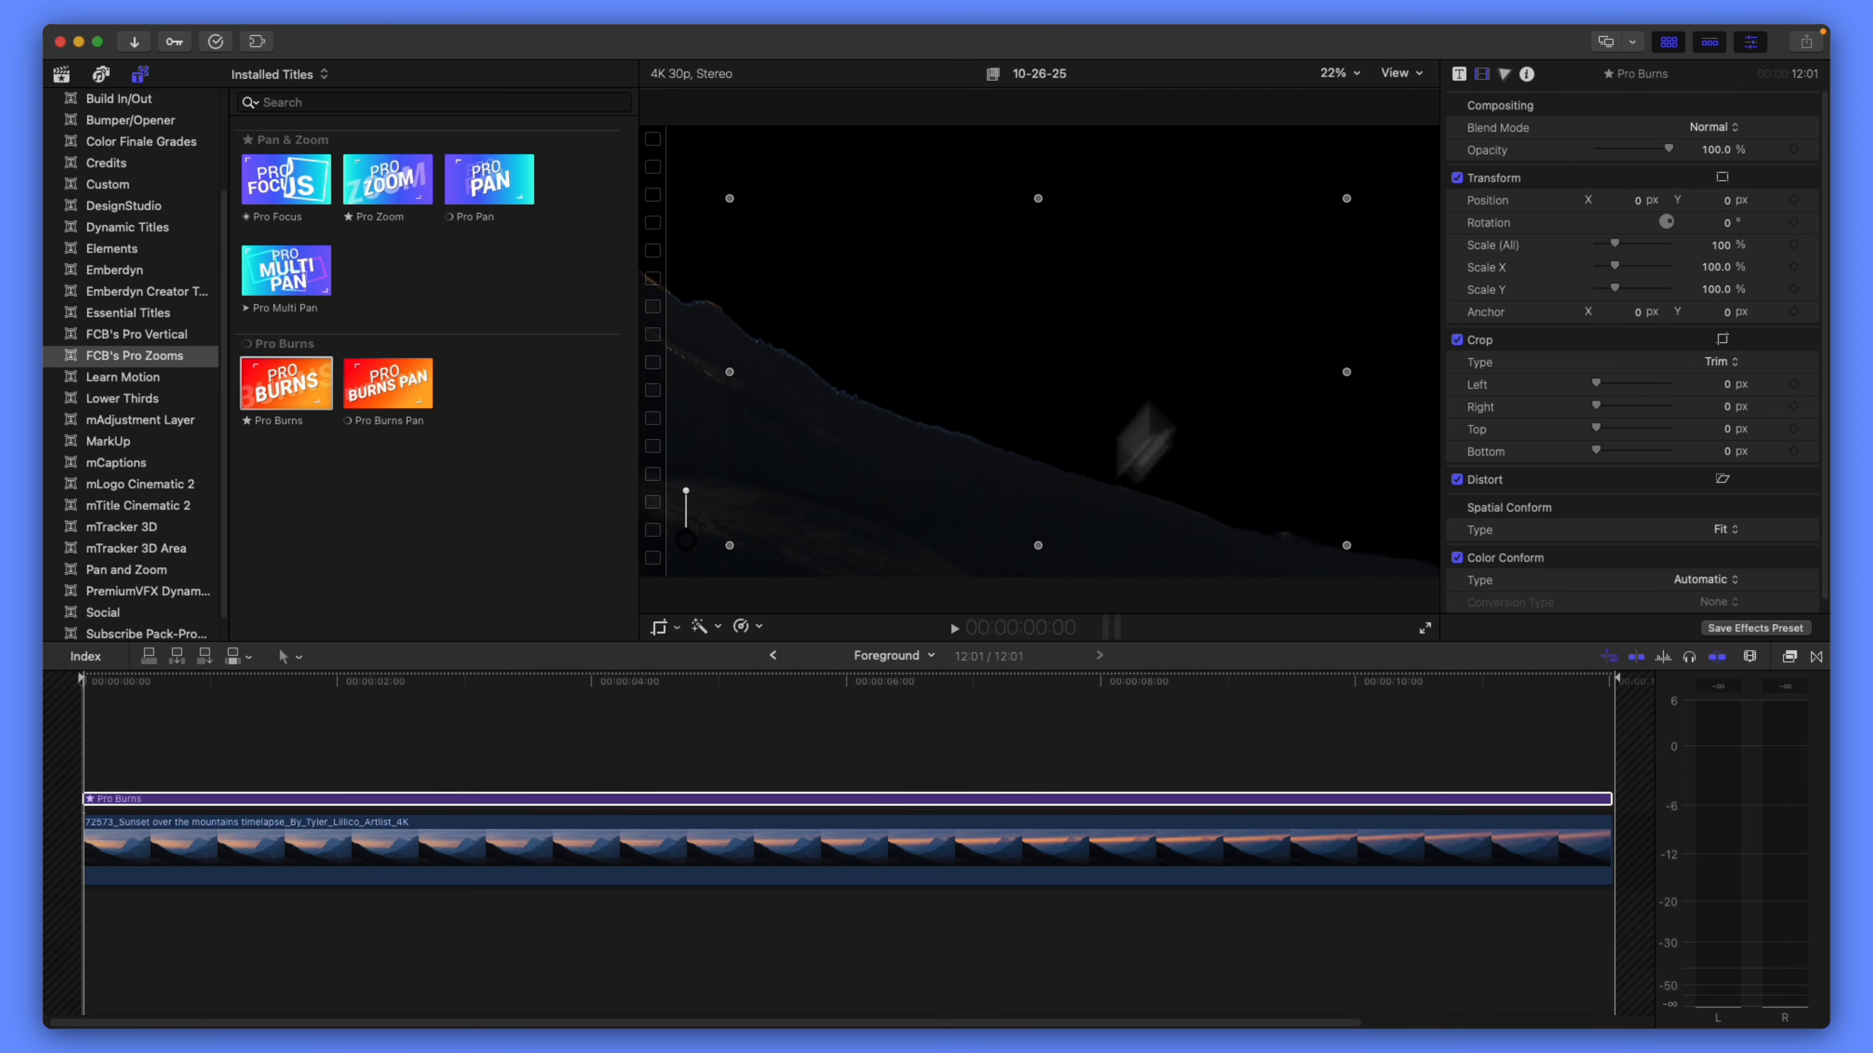
- Readjust the Pro Burns framing box near the end of the clip and scrub through the whole zoom
click(260, 798)
drag(300, 675, 1442, 679)
mouse_move(1350, 191)
mouse_down()
mouse_move(1283, 222)
mouse_move(1350, 184)
mouse_move(1306, 191)
mouse_move(1333, 172)
mouse_up()
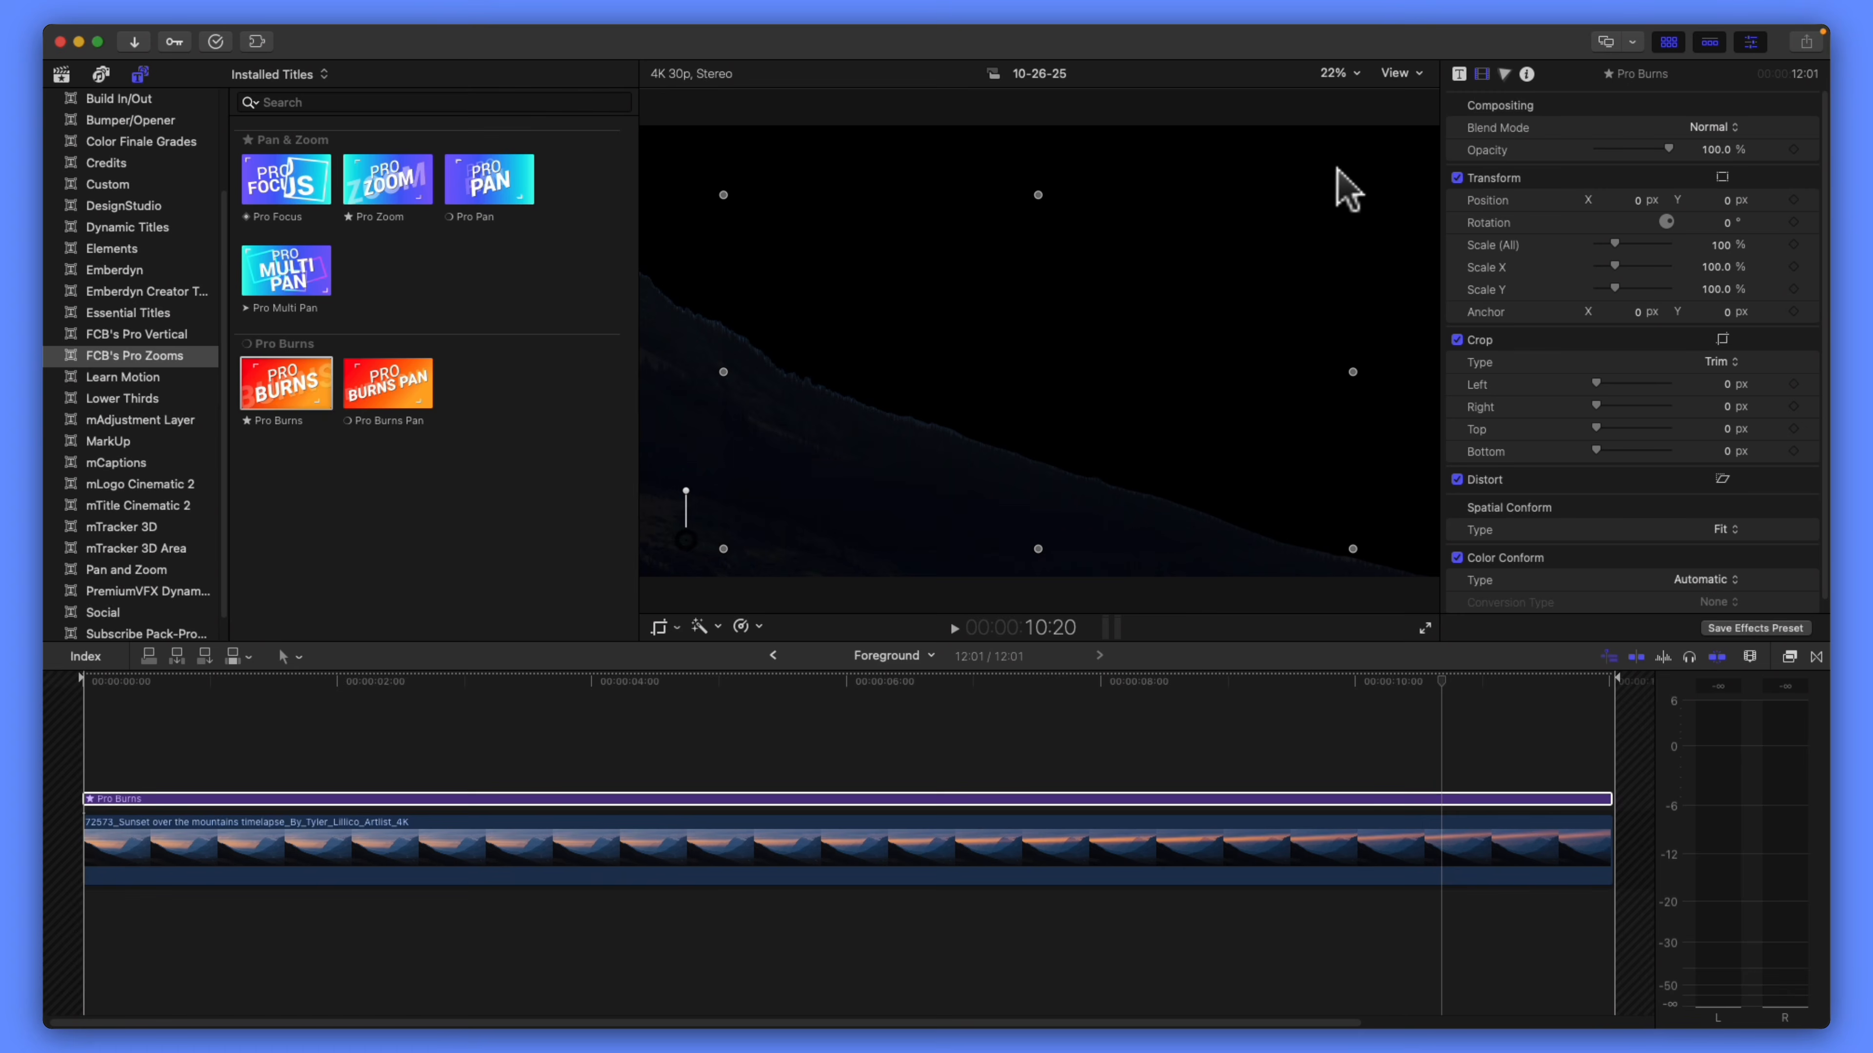
drag(1441, 679, 52, 730)
drag(1423, 694, 1412, 683)
- Tighten the Pro Burns framing box slightly around its centre and scrub the zoom back to the clip's start
click(1397, 176)
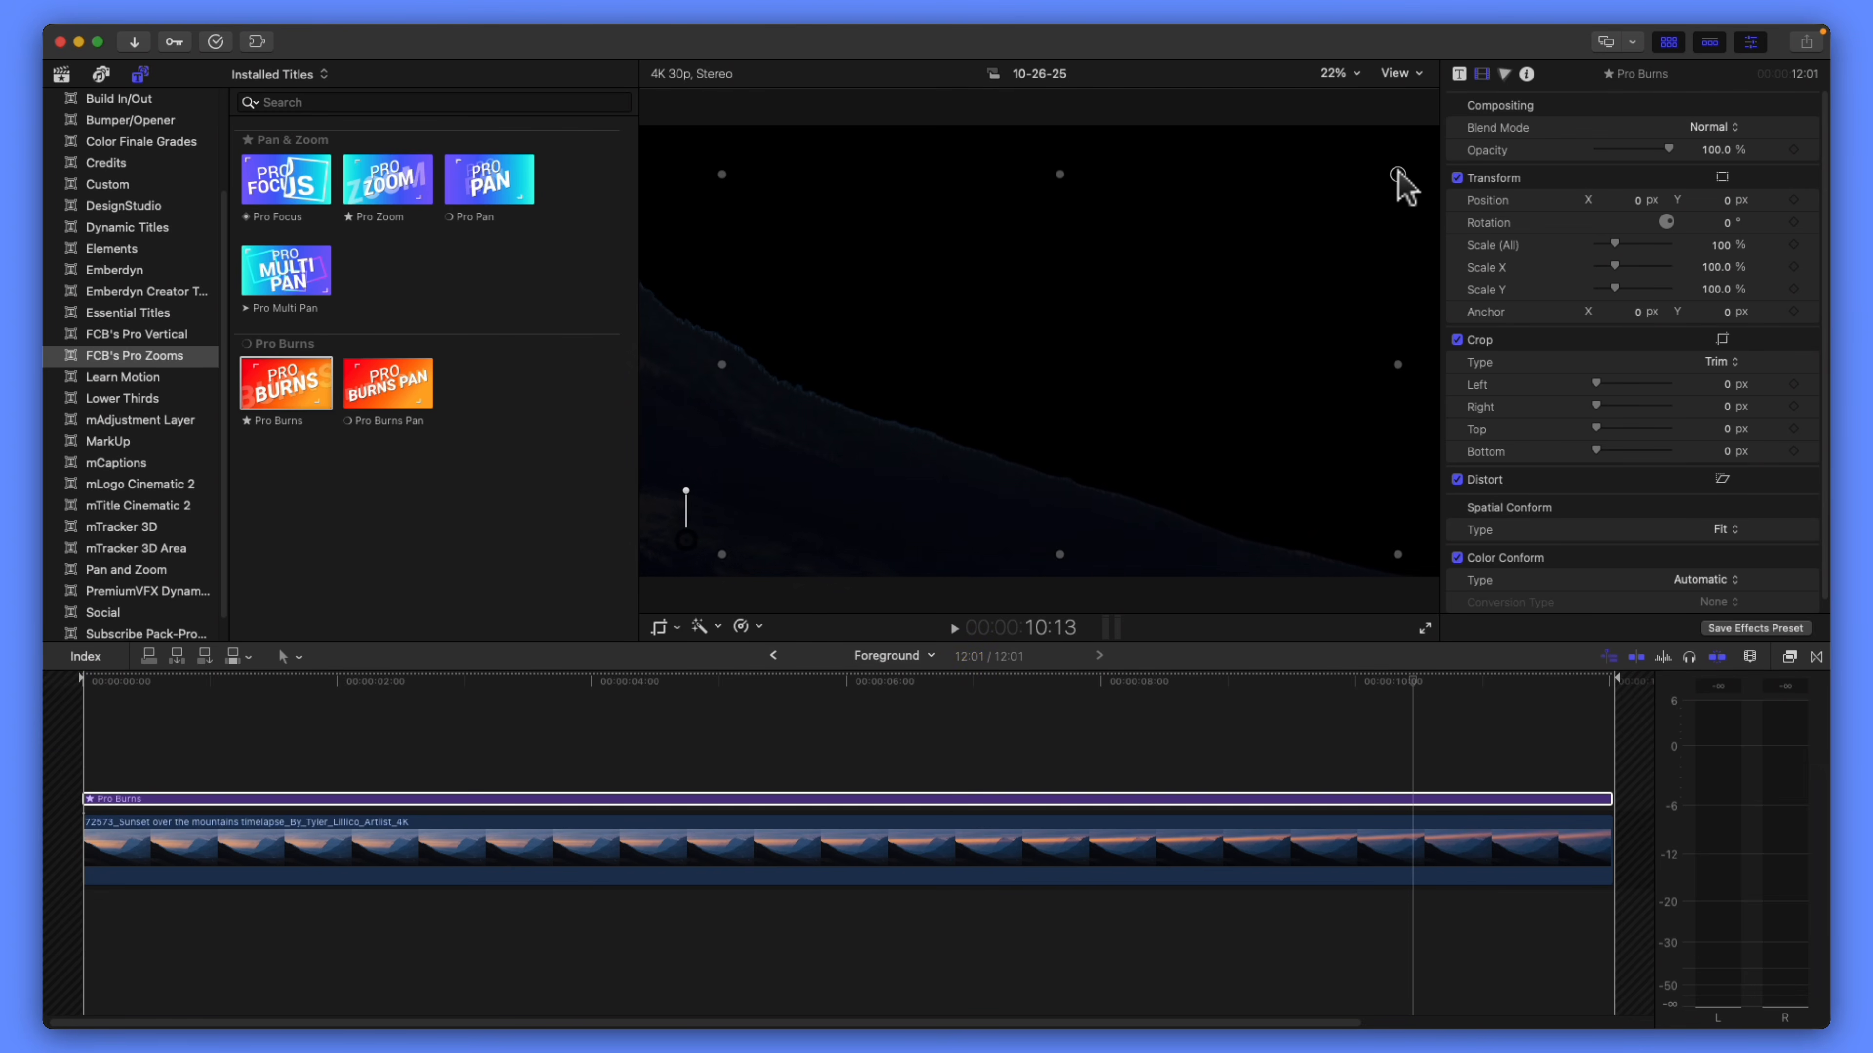
drag(1398, 174, 1376, 189)
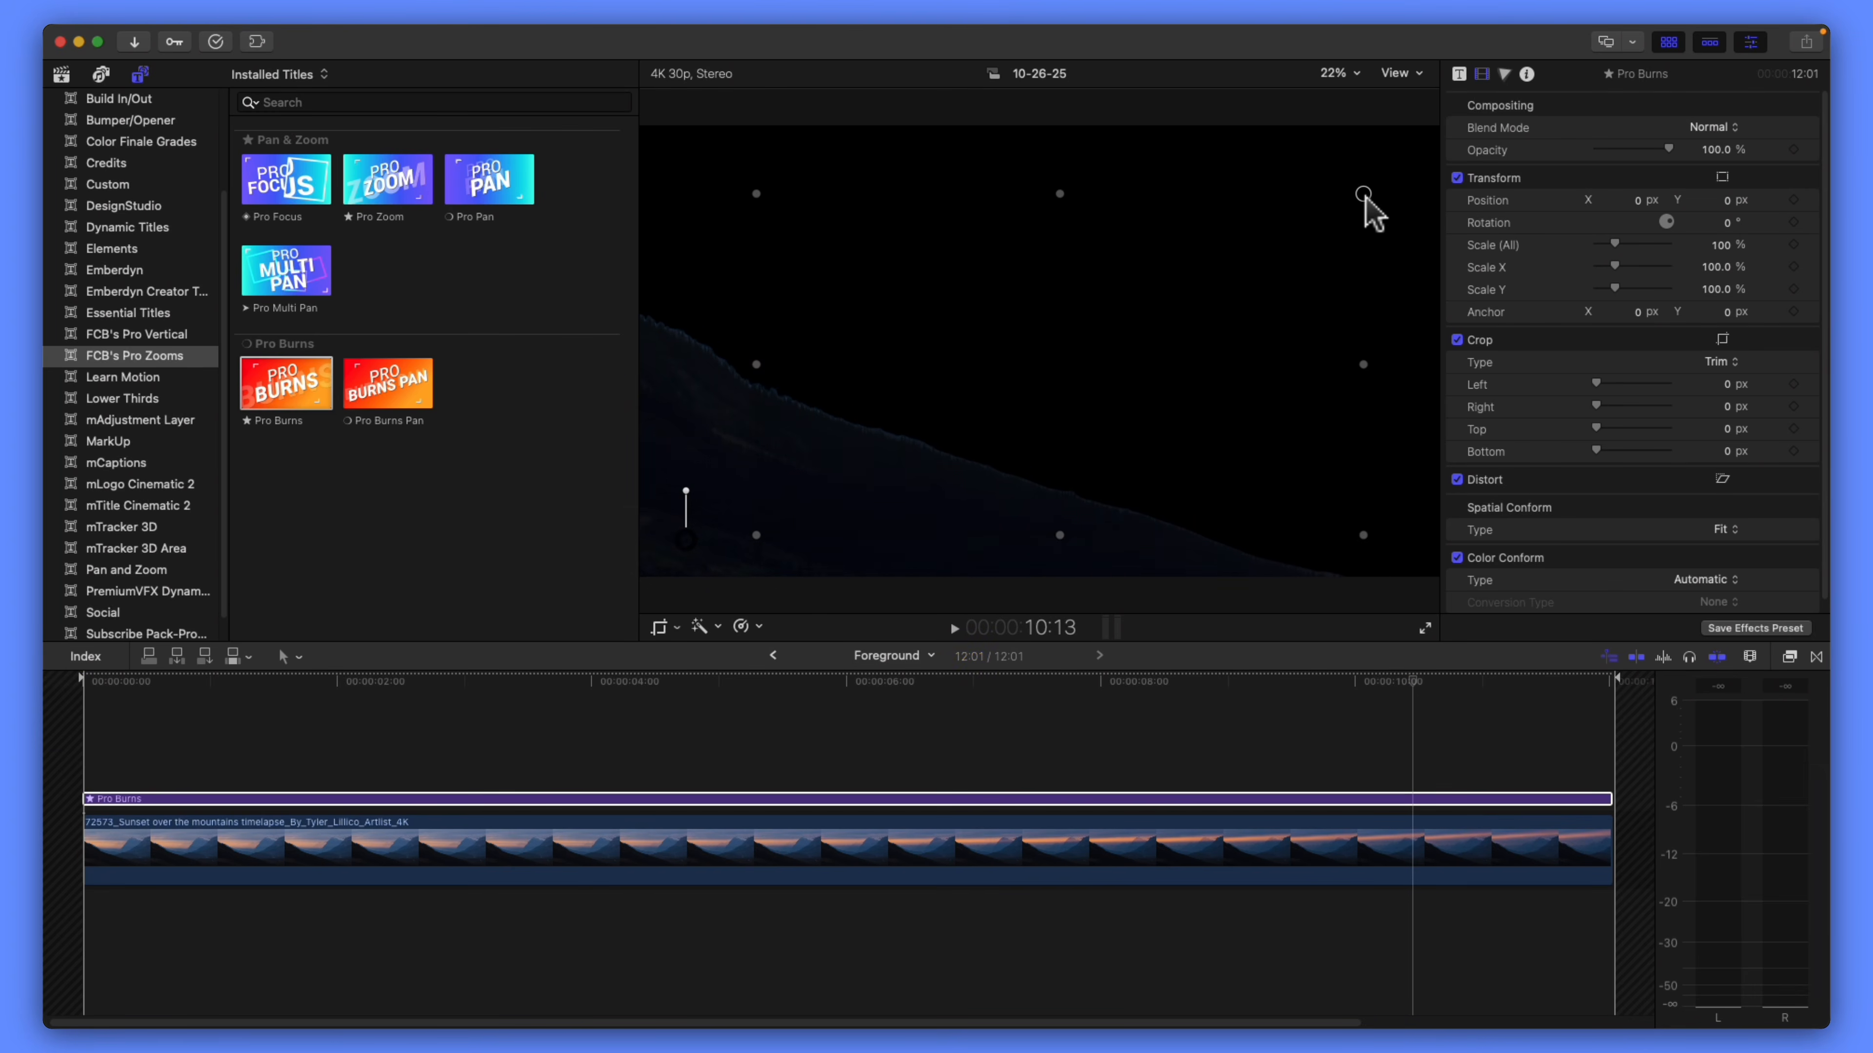
click(1415, 691)
drag(1413, 685, 52, 712)
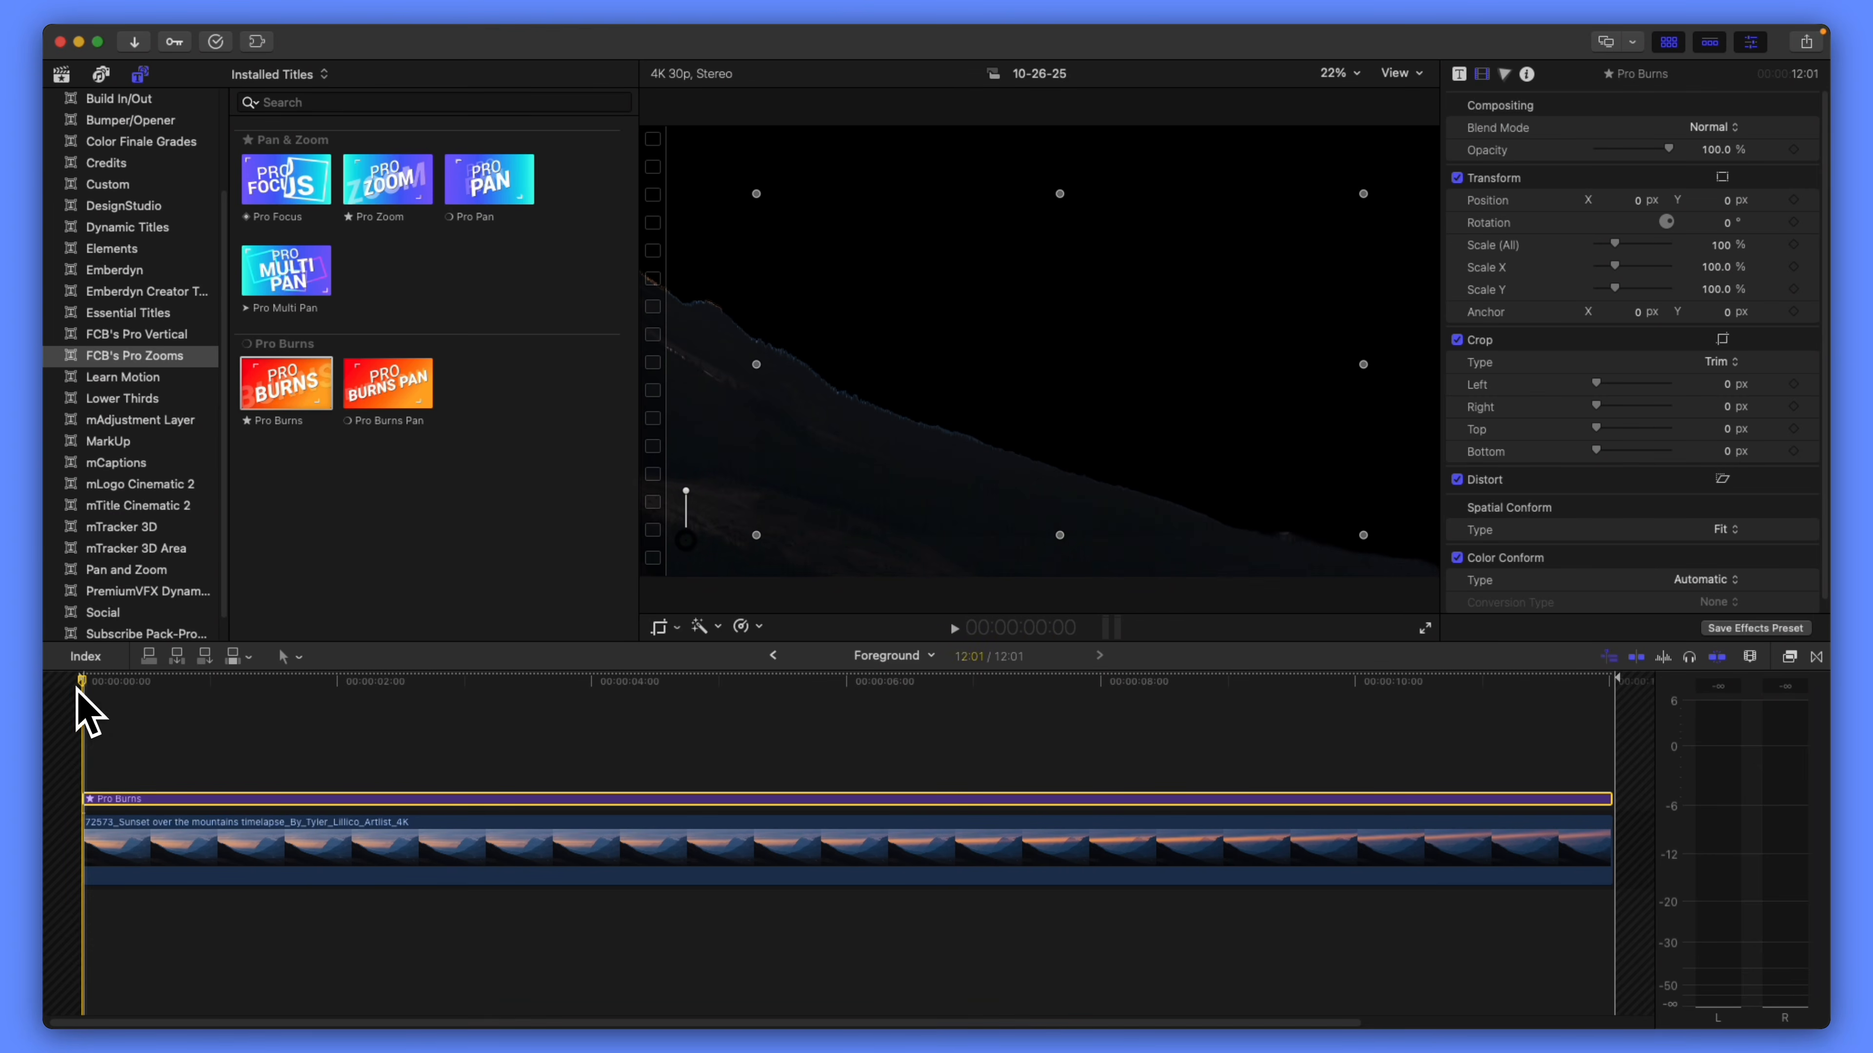
- Reopen the Foreground compound clip from the main timeline, shift its Pro Burns framing box slightly down and left, and scrub the end of the zoom
click(774, 655)
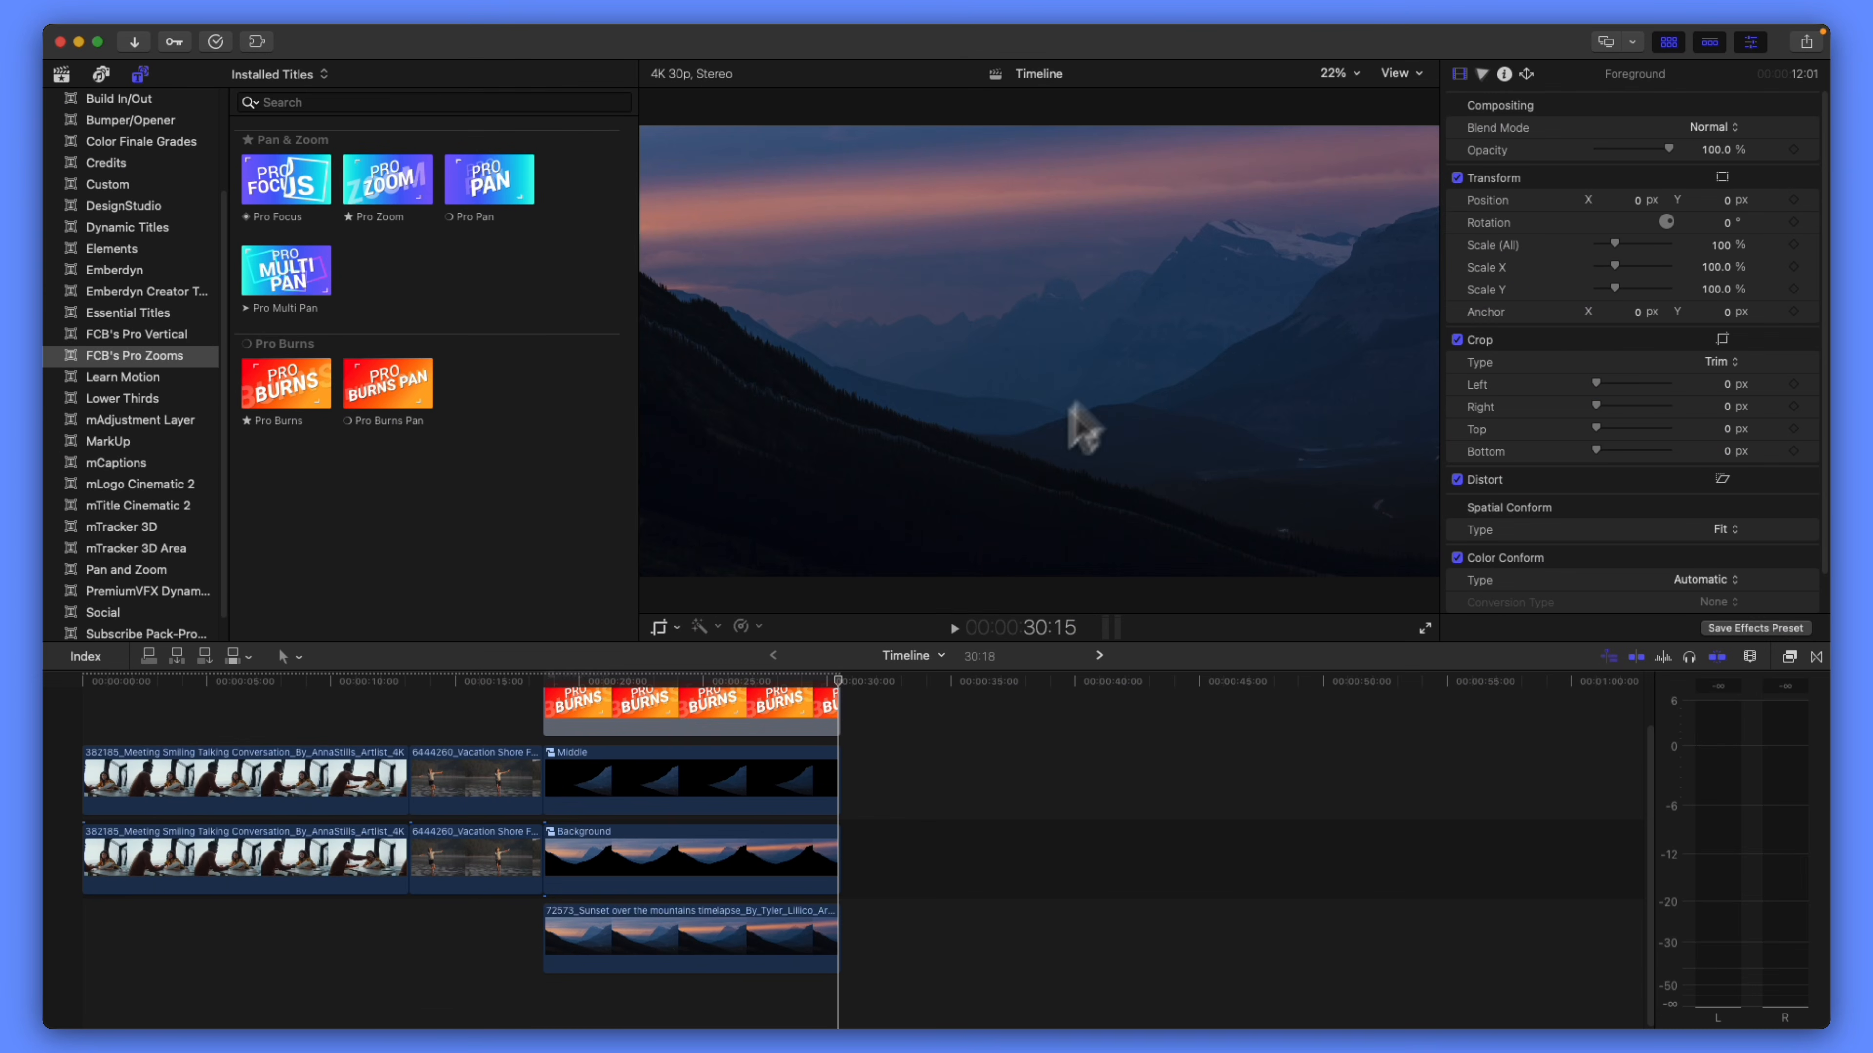
click(794, 704)
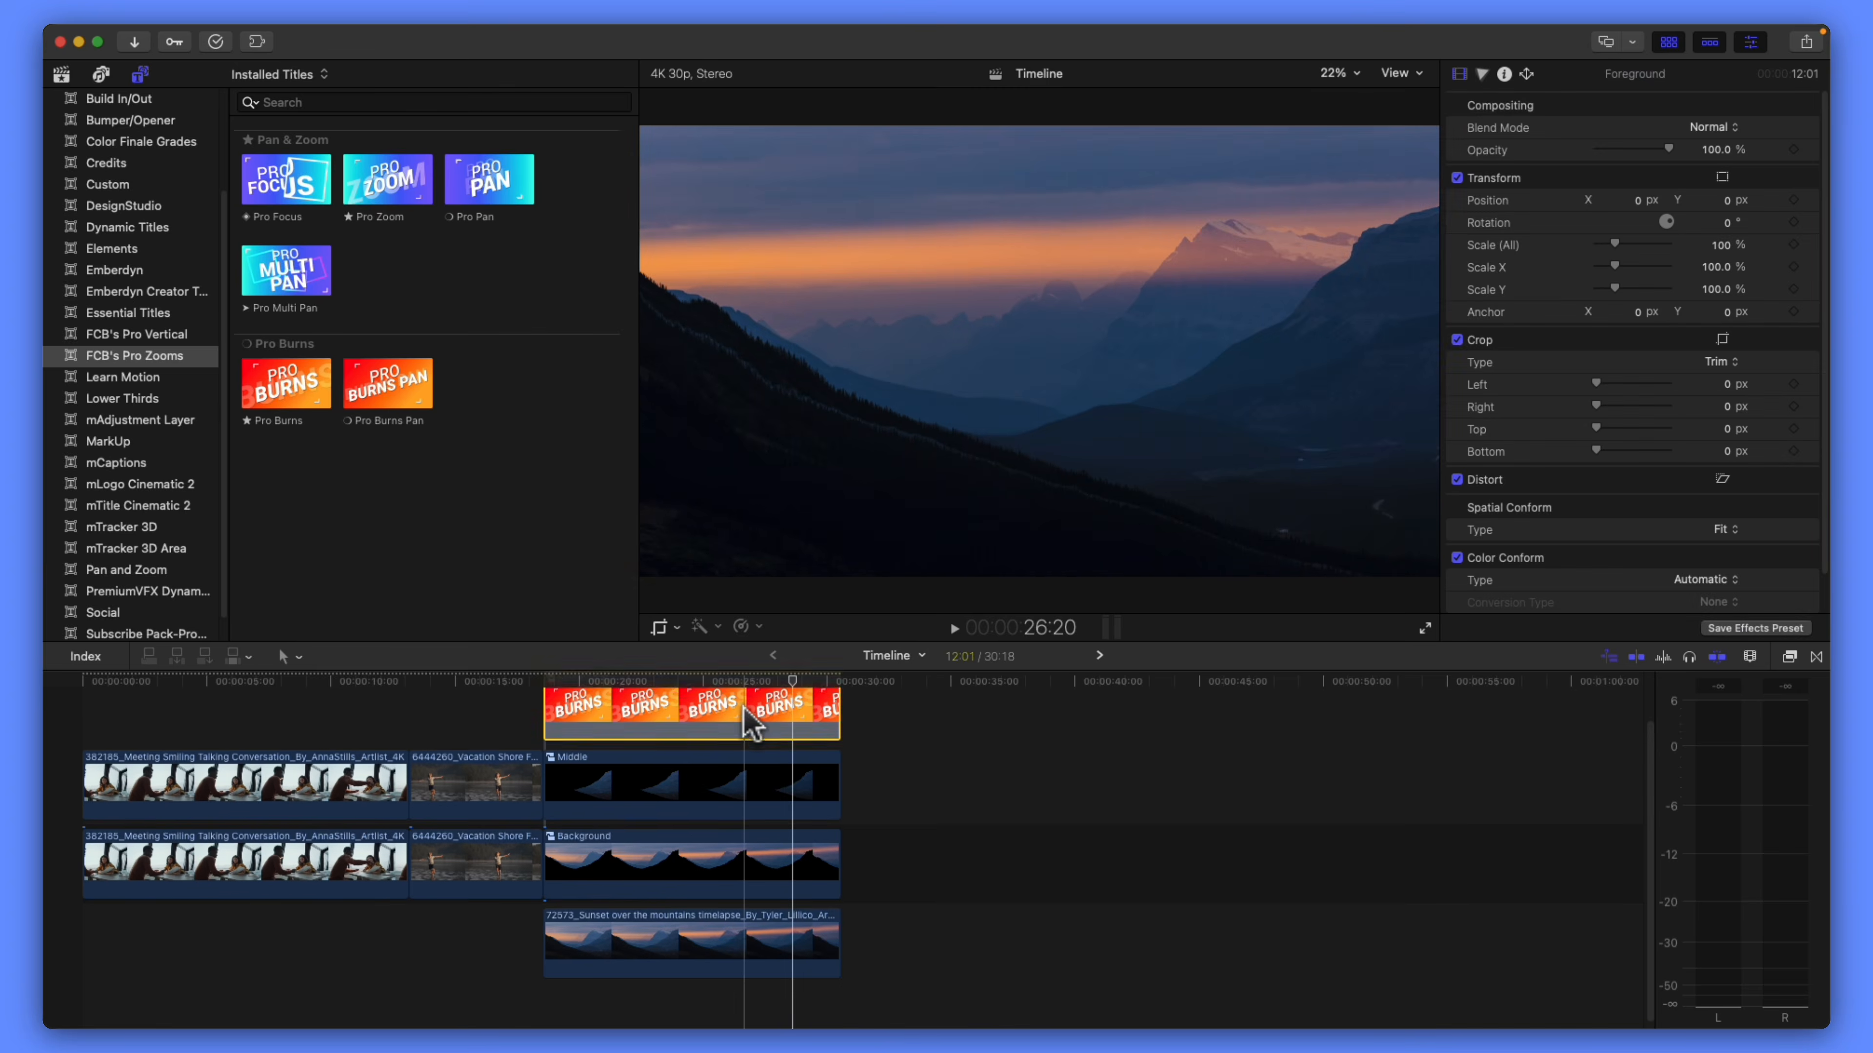
double_click(750, 722)
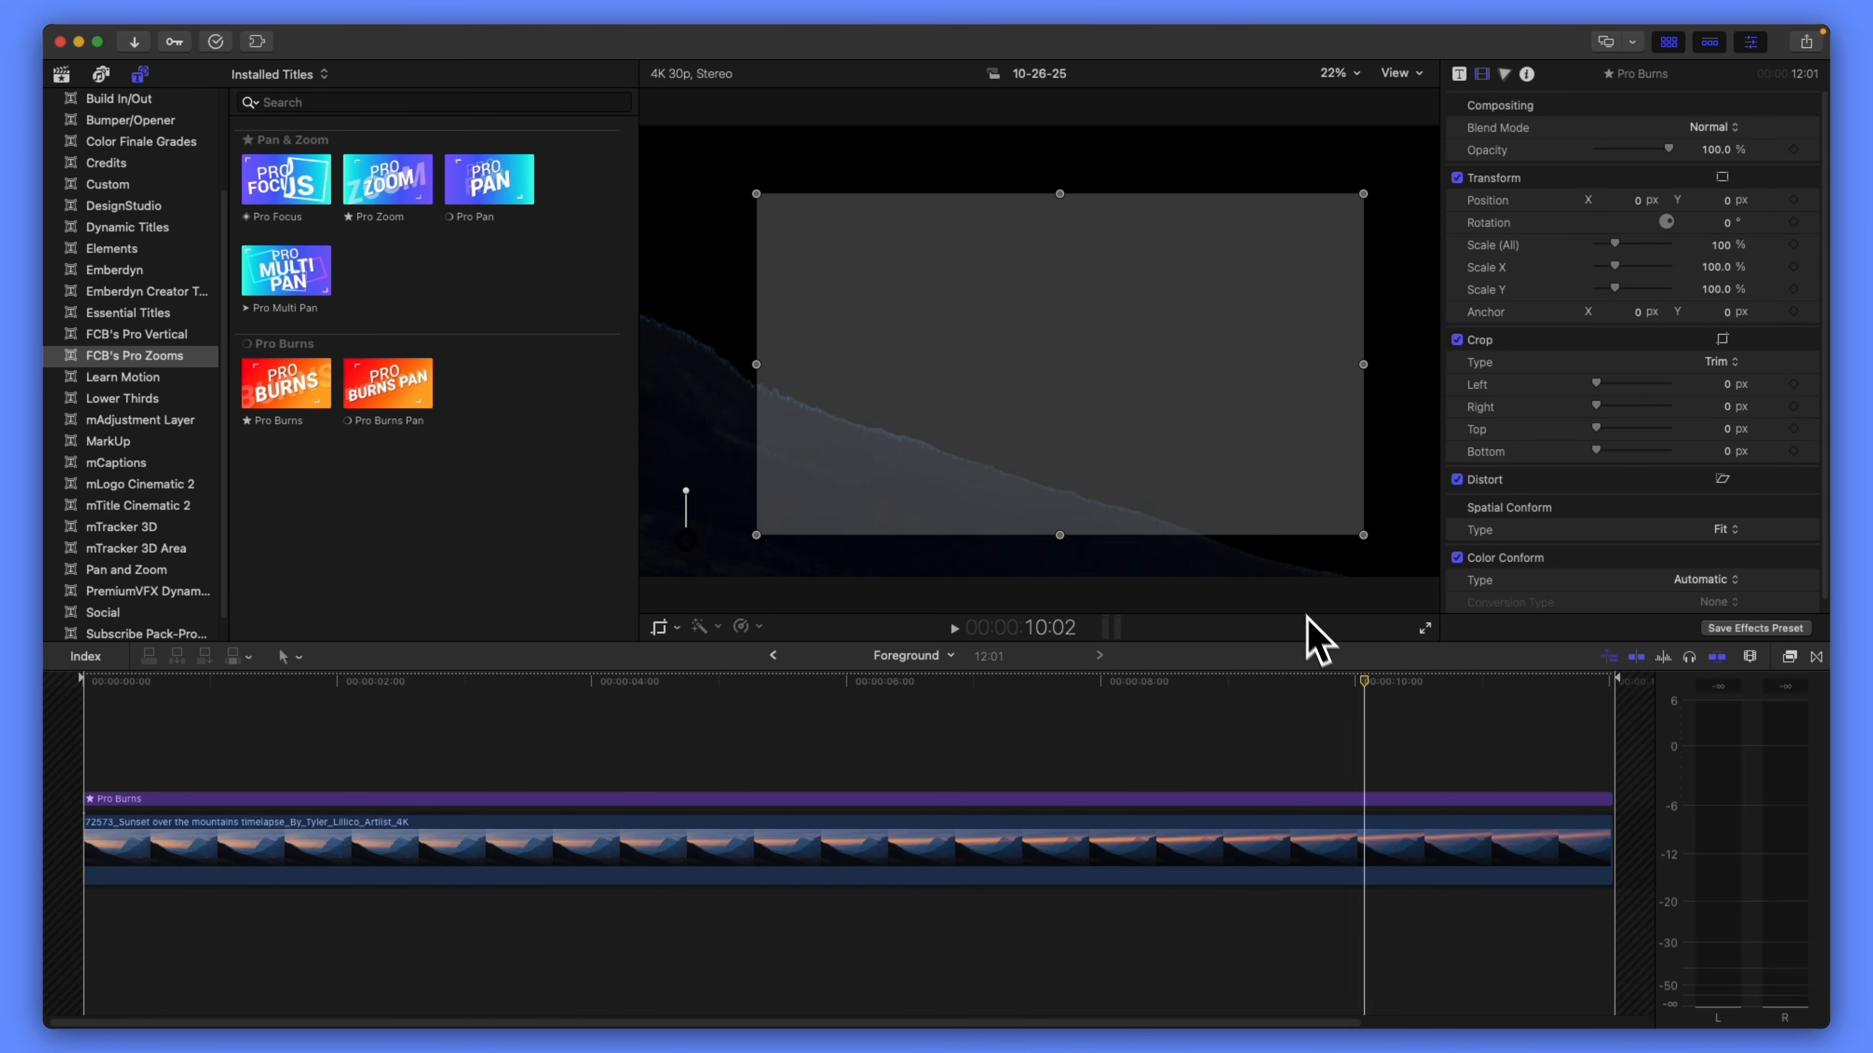
drag(1196, 344, 1176, 374)
drag(1359, 682, 1595, 717)
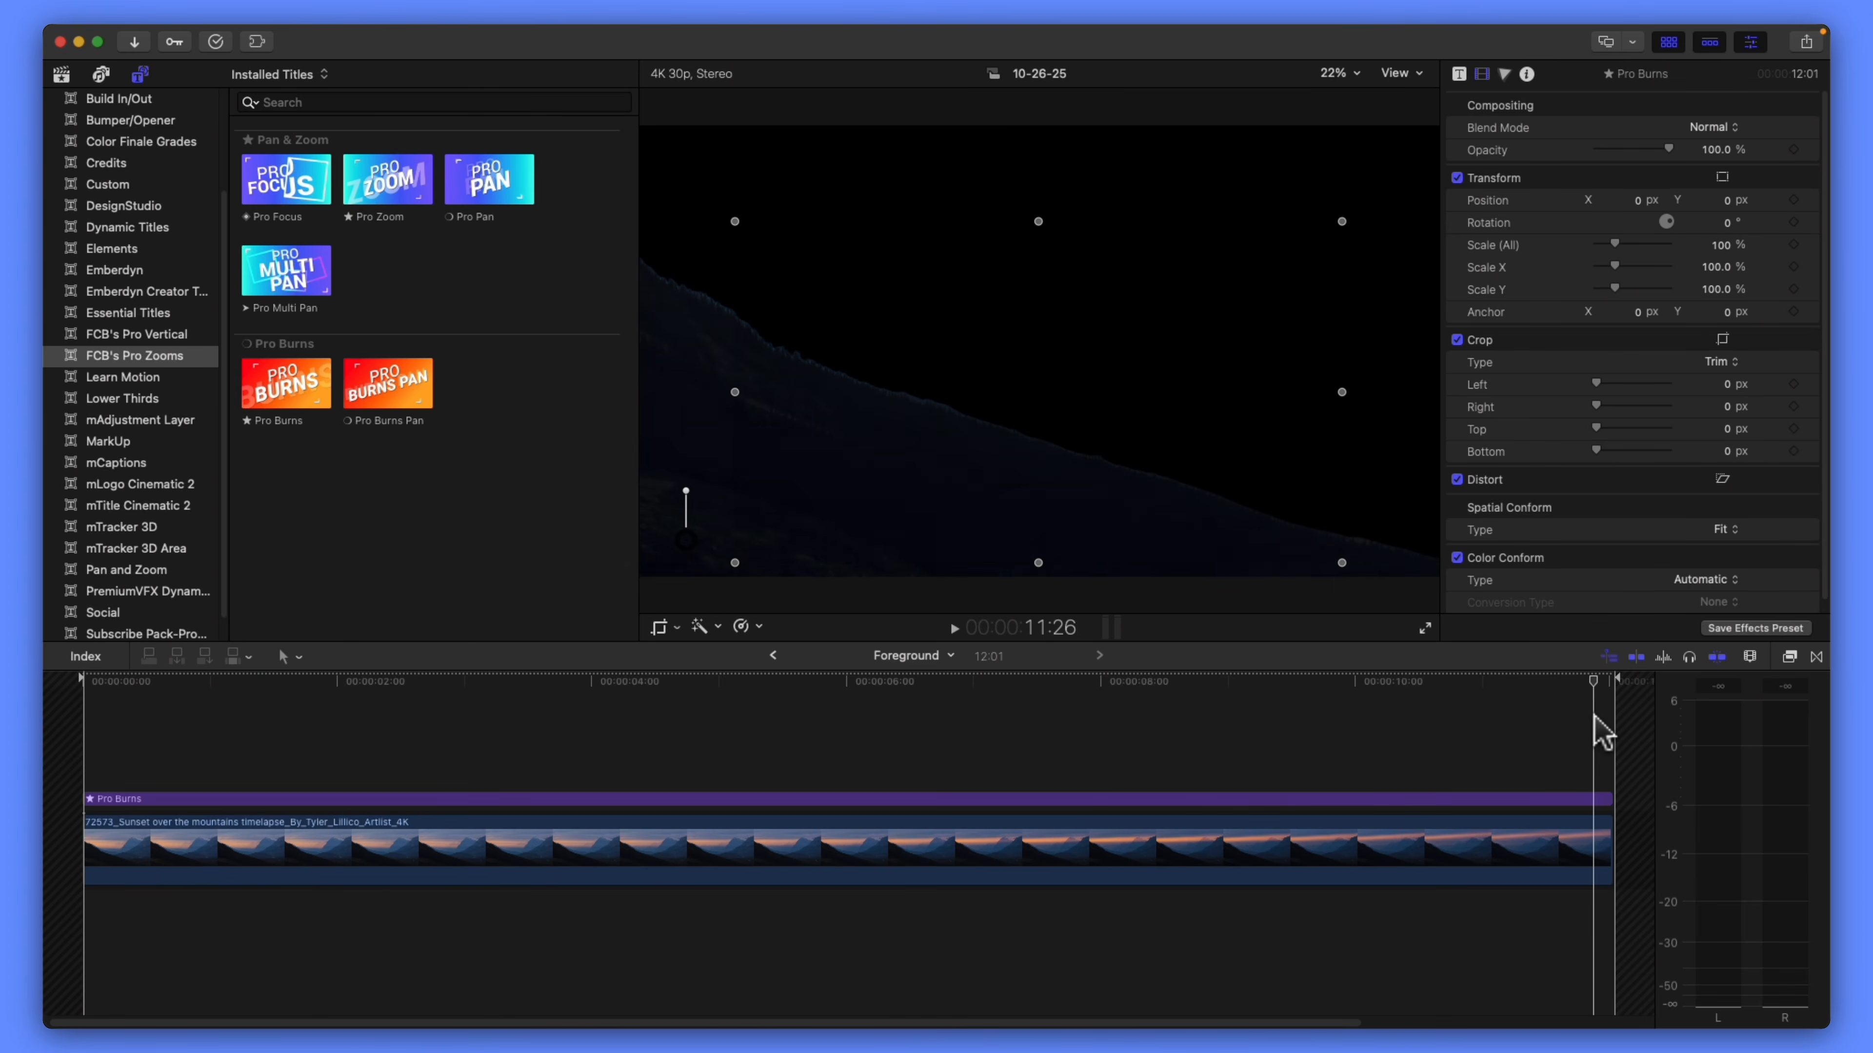
click(773, 655)
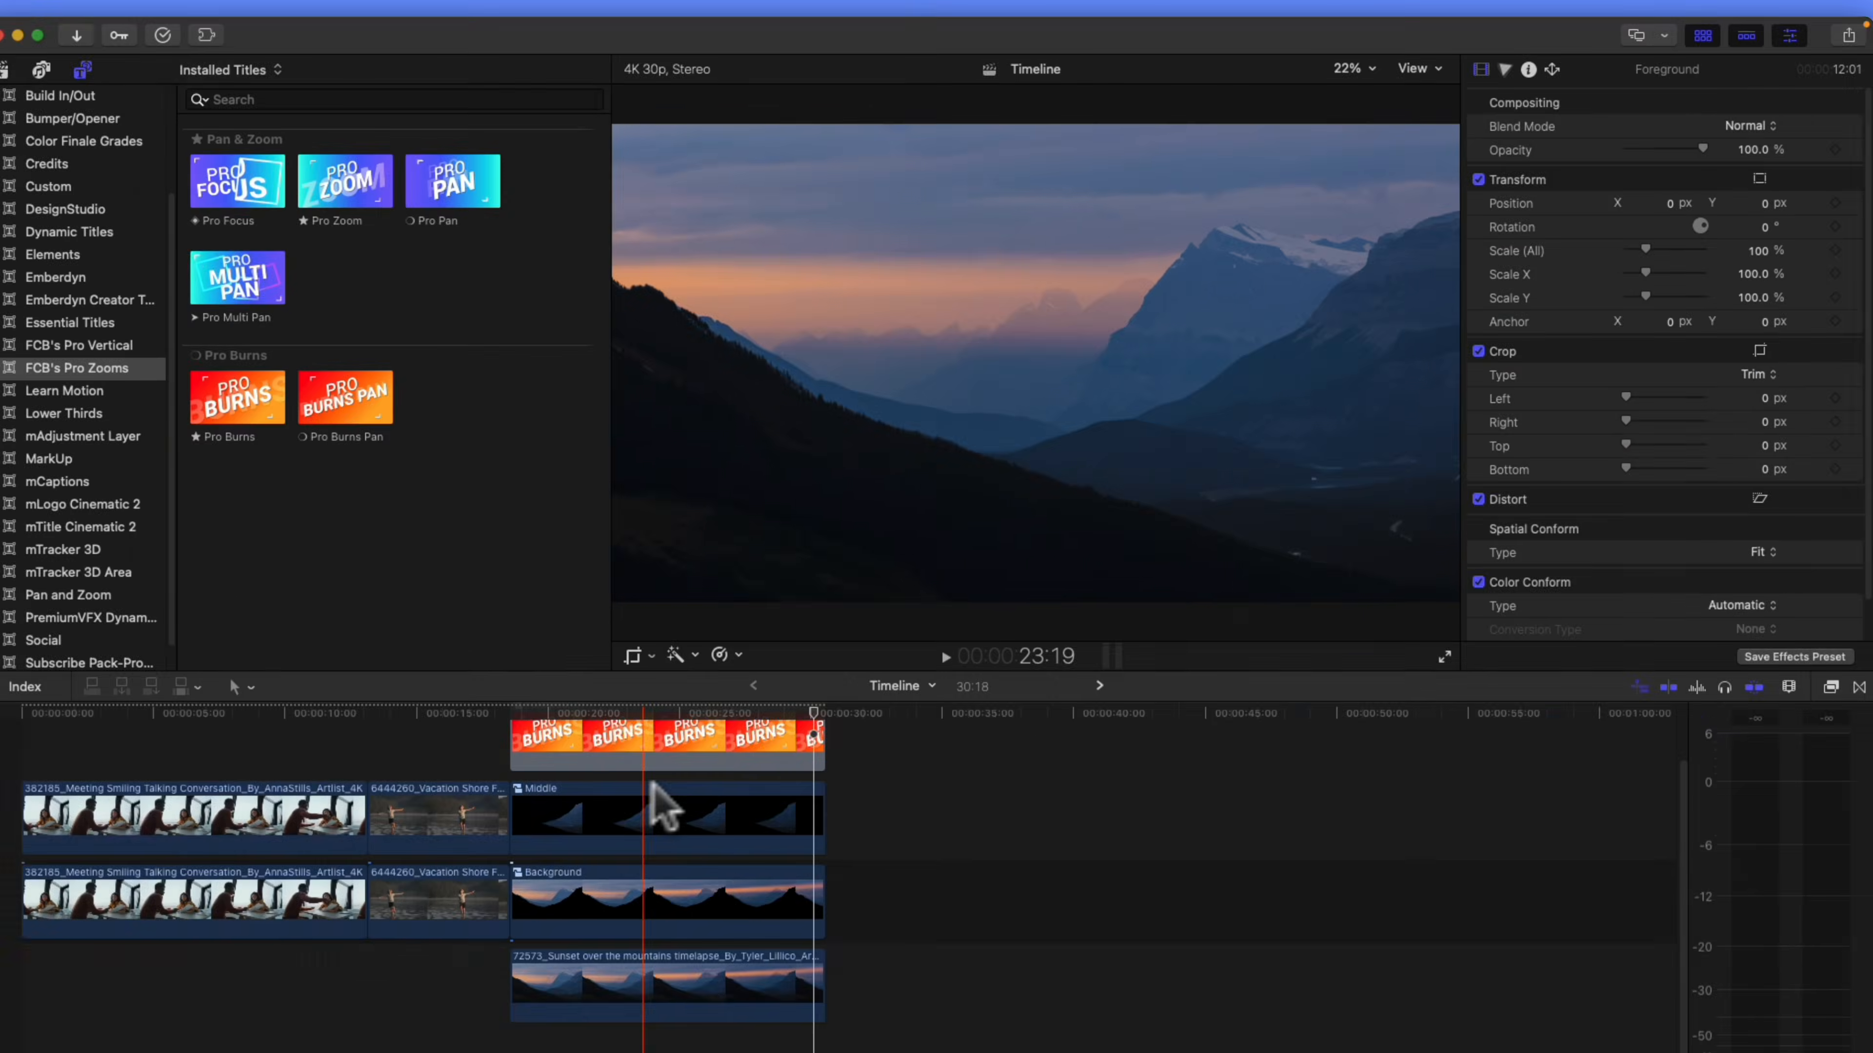
- Open the Middle compound clip, place the Pro Burns title above its mountain clip from the start and extend it to the clip's full length
click(639, 770)
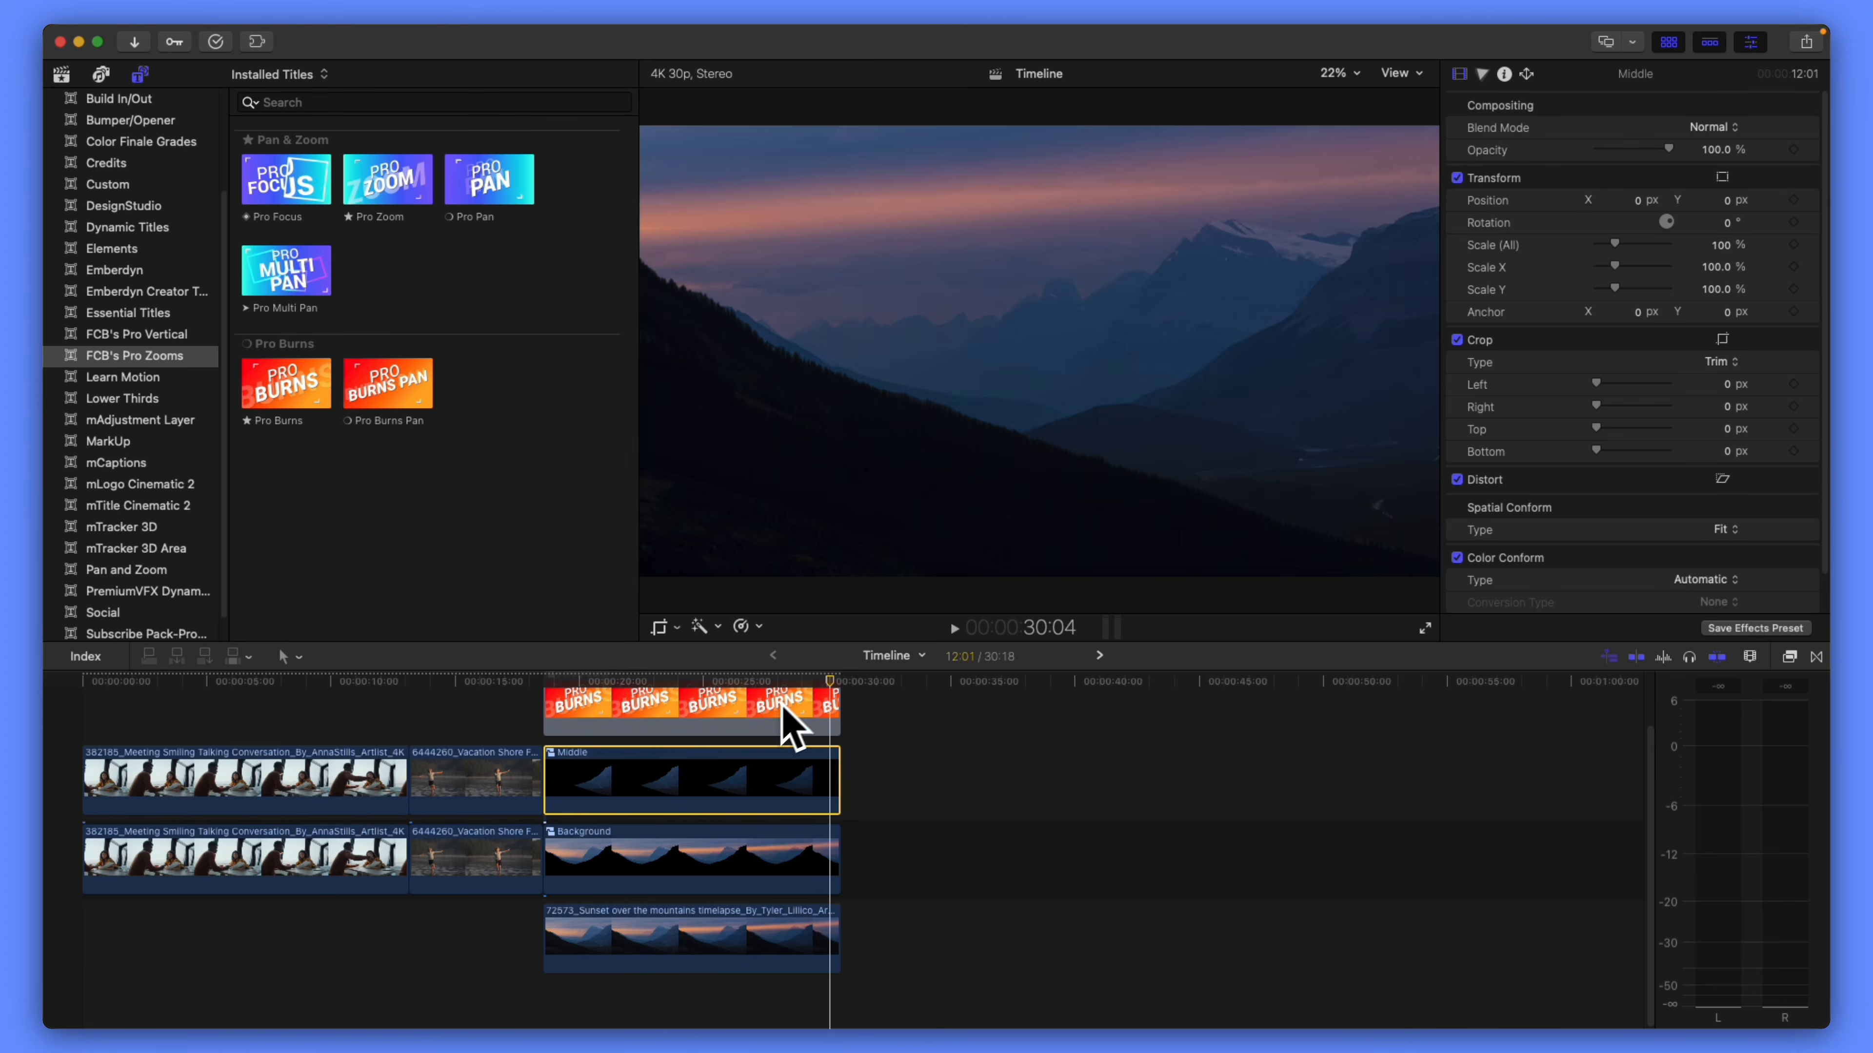
double_click(702, 771)
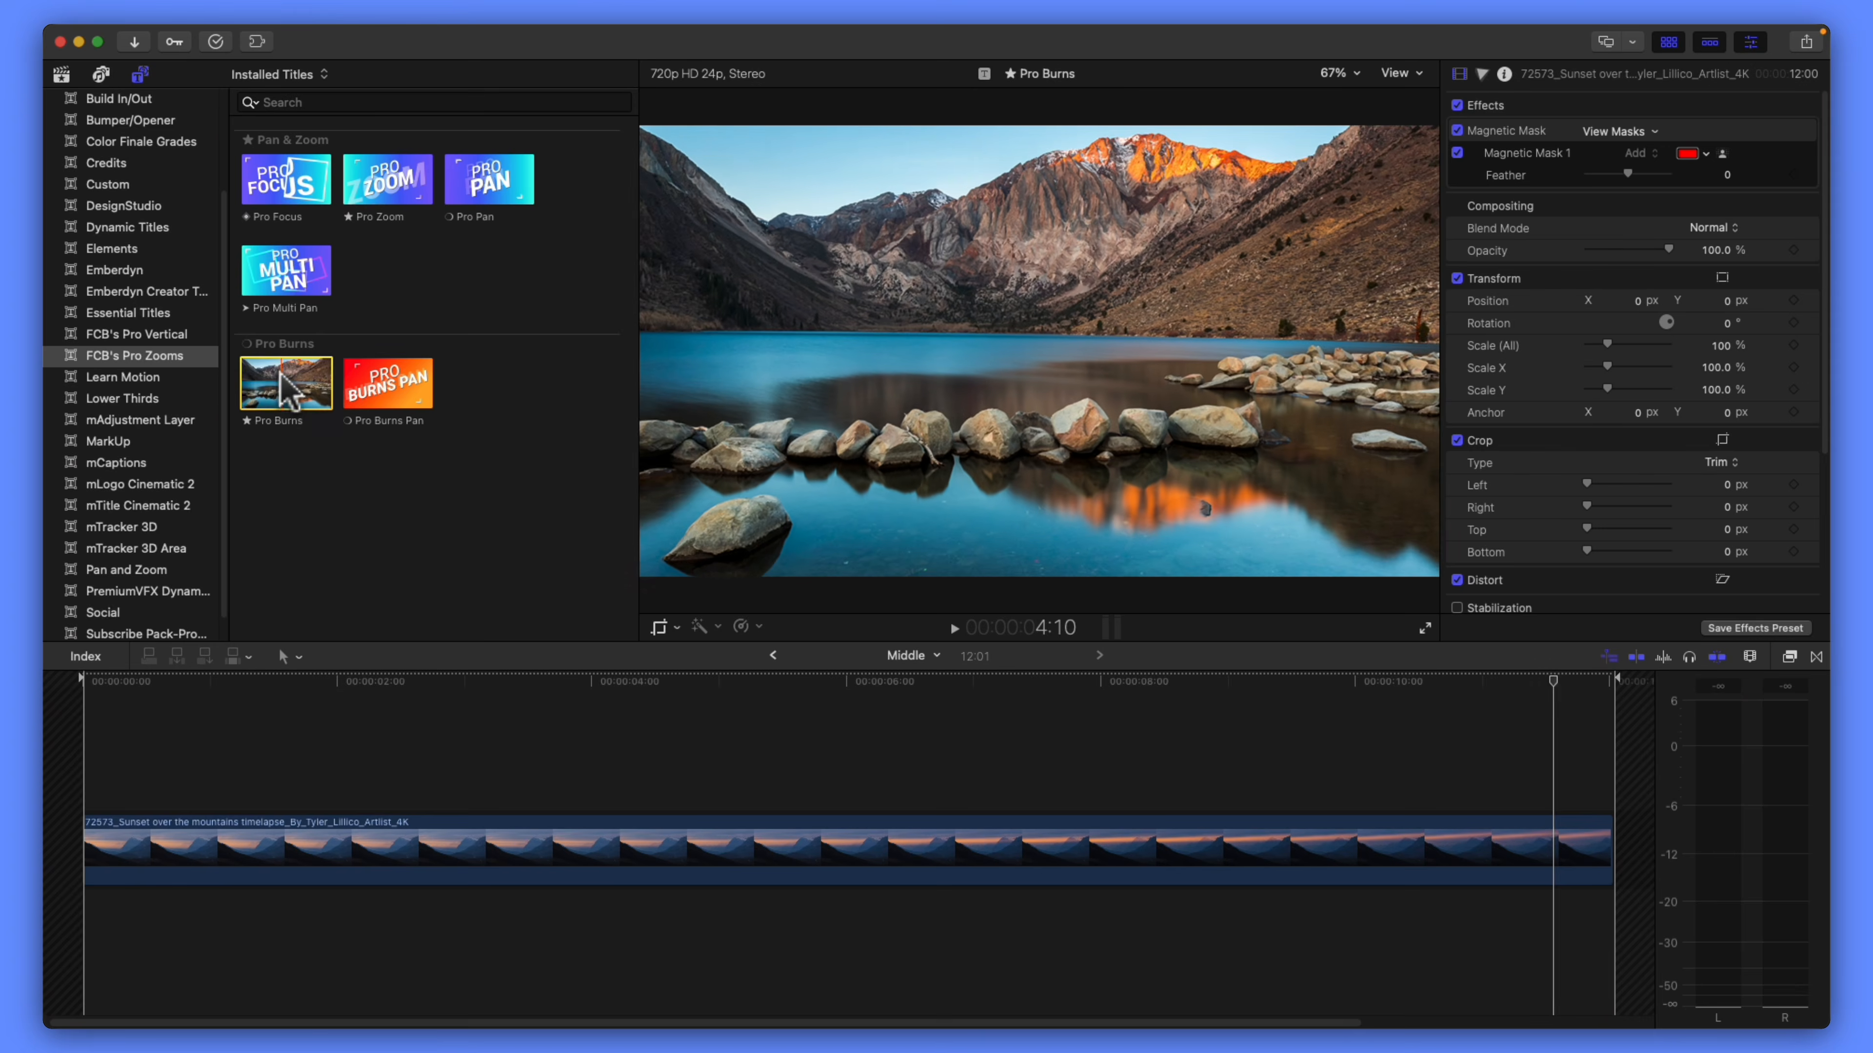
drag(291, 420, 78, 785)
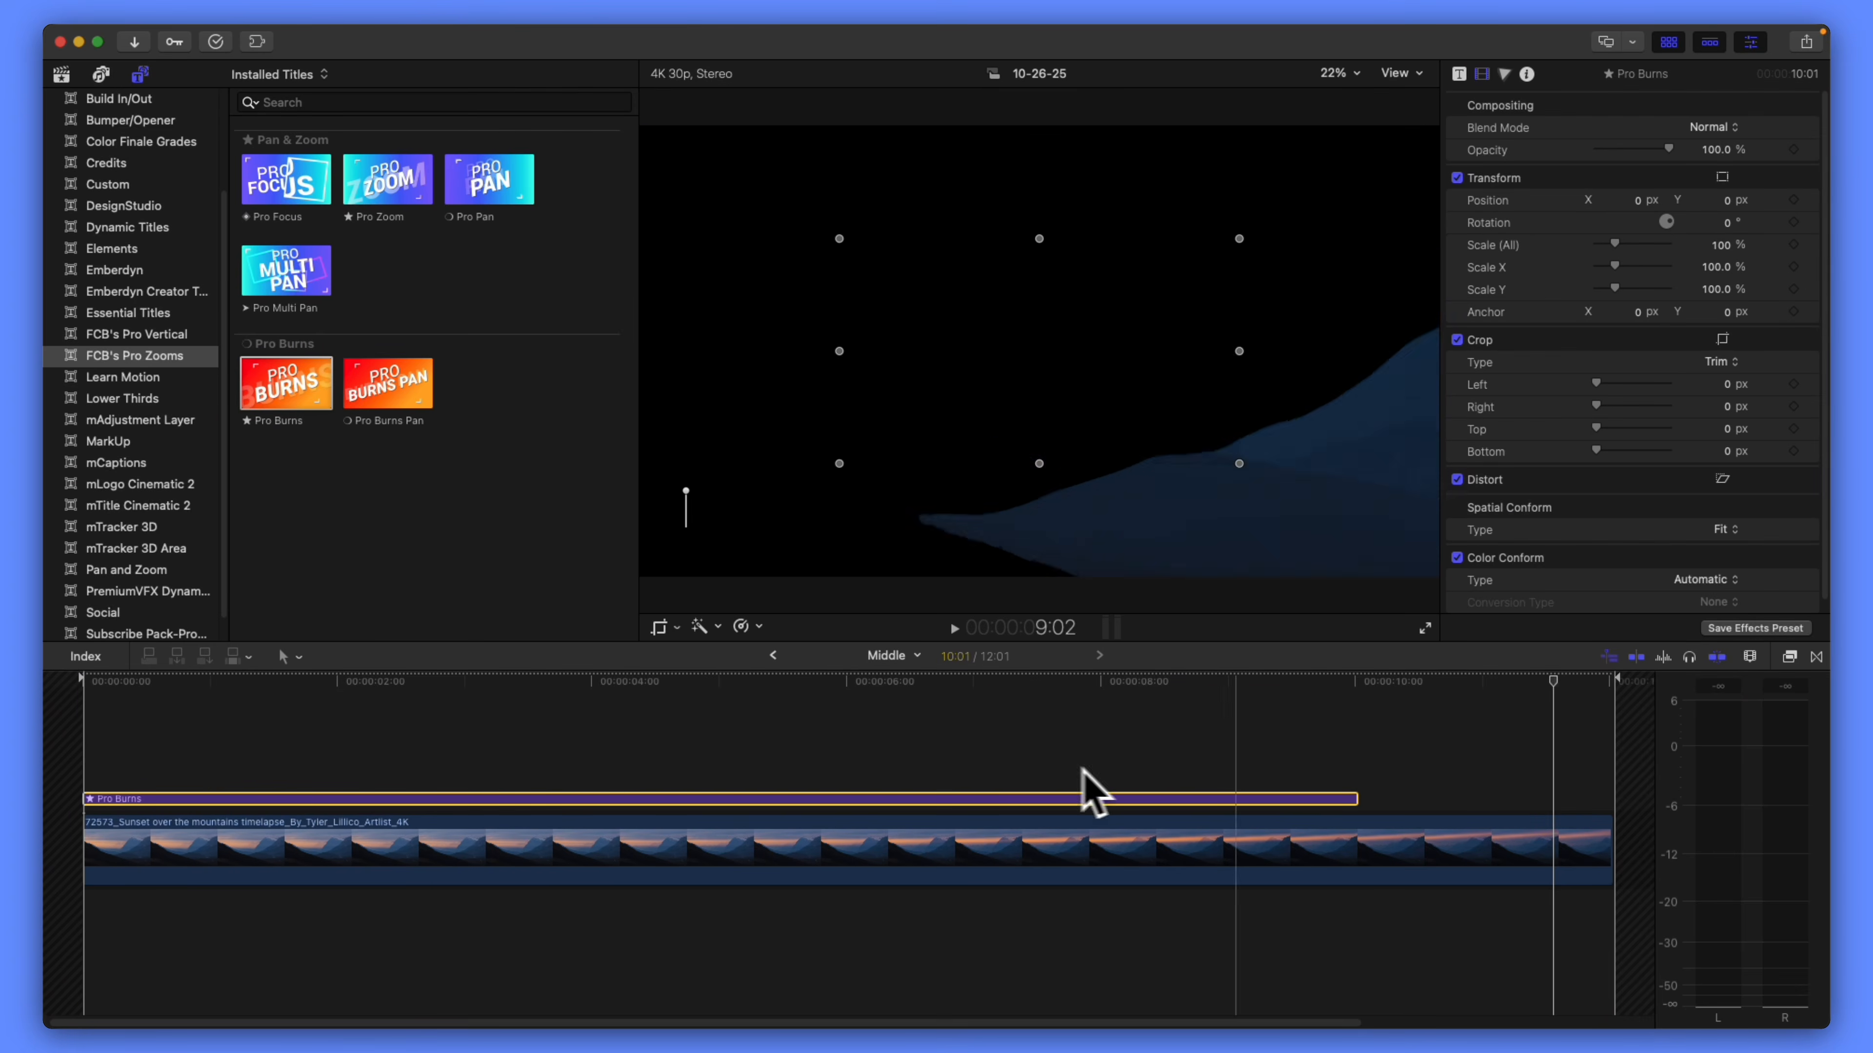
drag(1361, 800, 1419, 791)
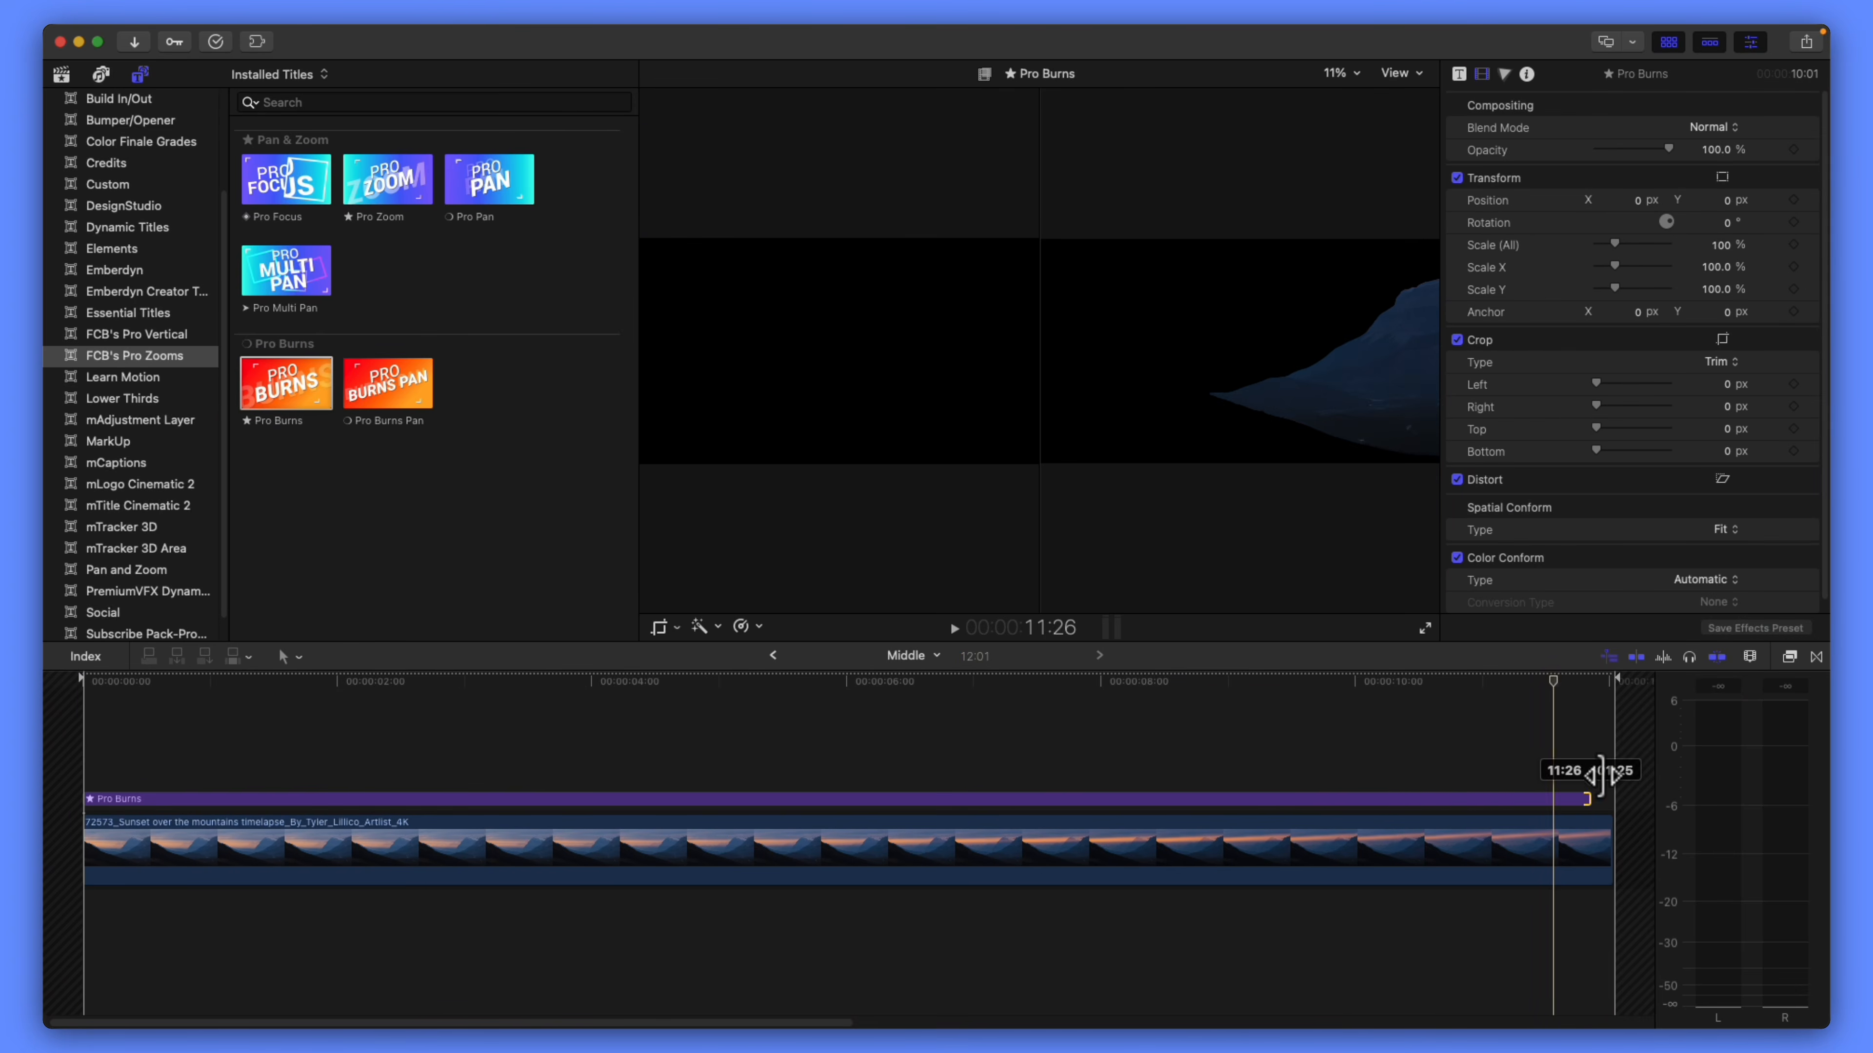
drag(1603, 775, 1605, 778)
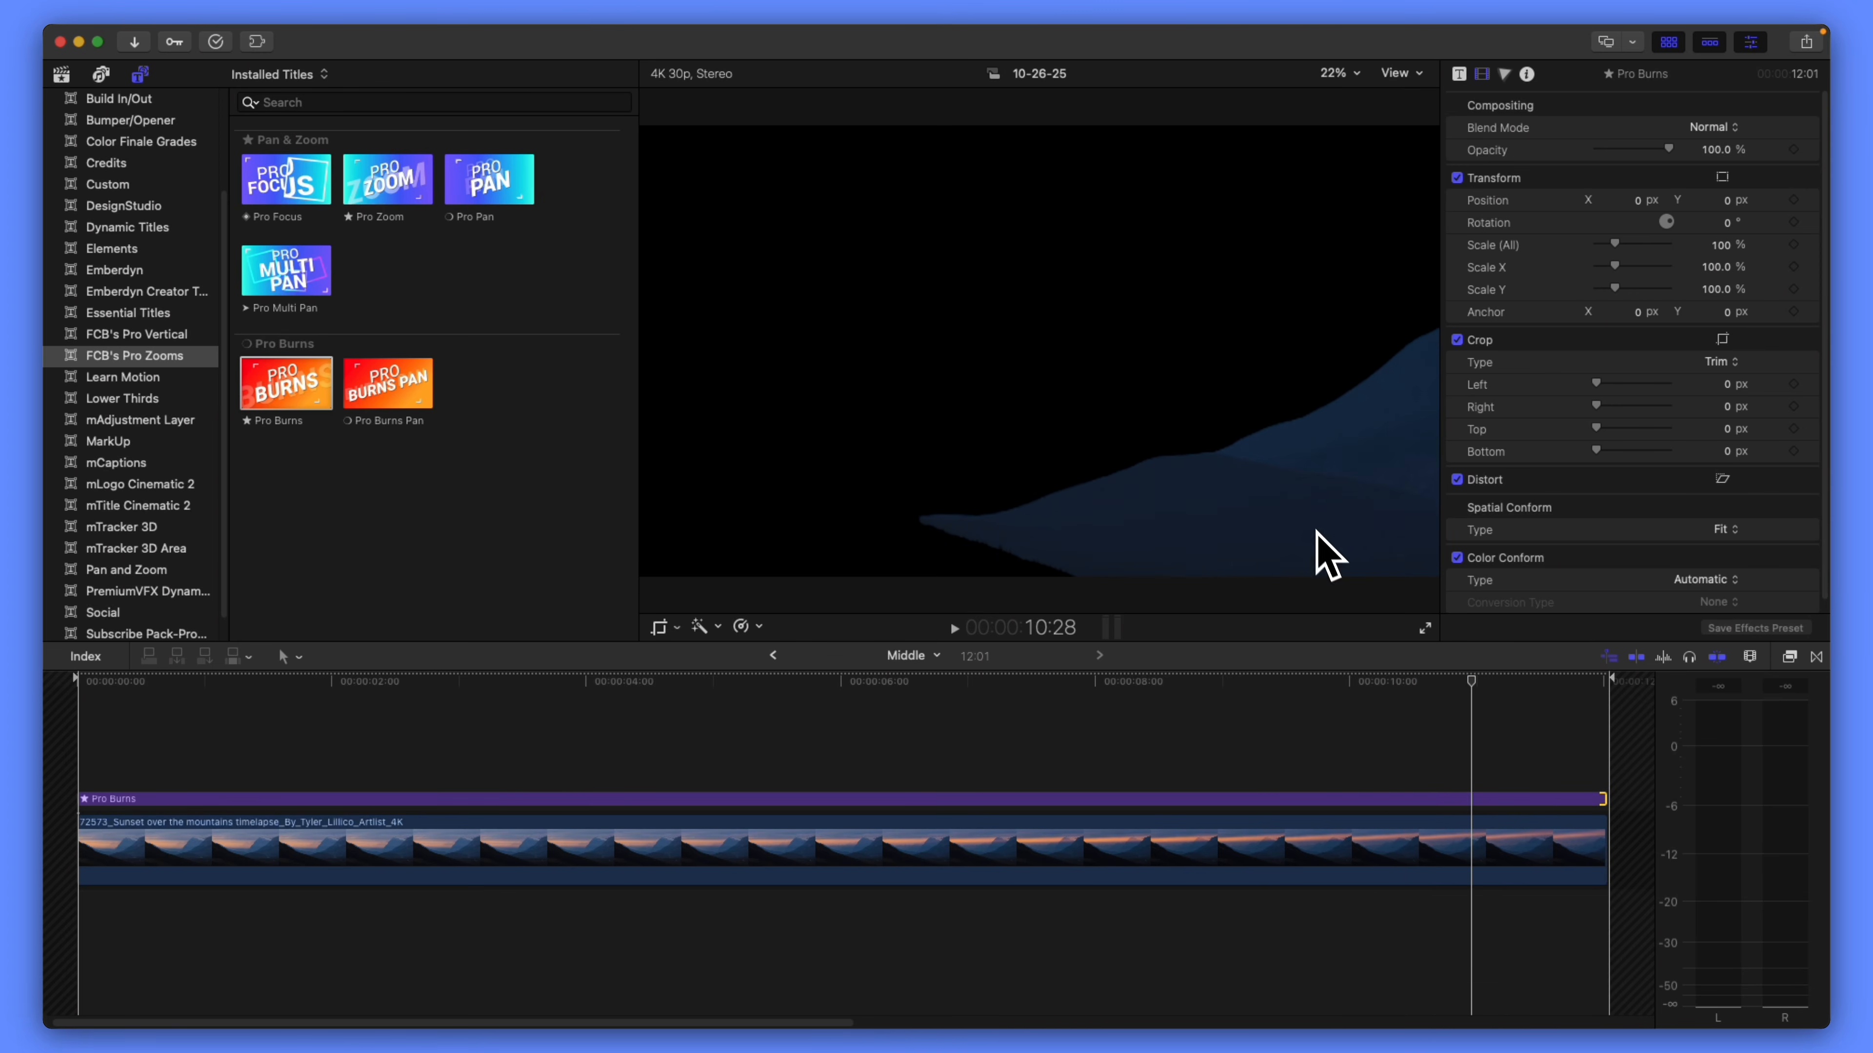
- Enlarge the middle layer's Pro Burns framing box, shift it right over the mountain slope, and check the zoom there and in the main timeline
click(1014, 800)
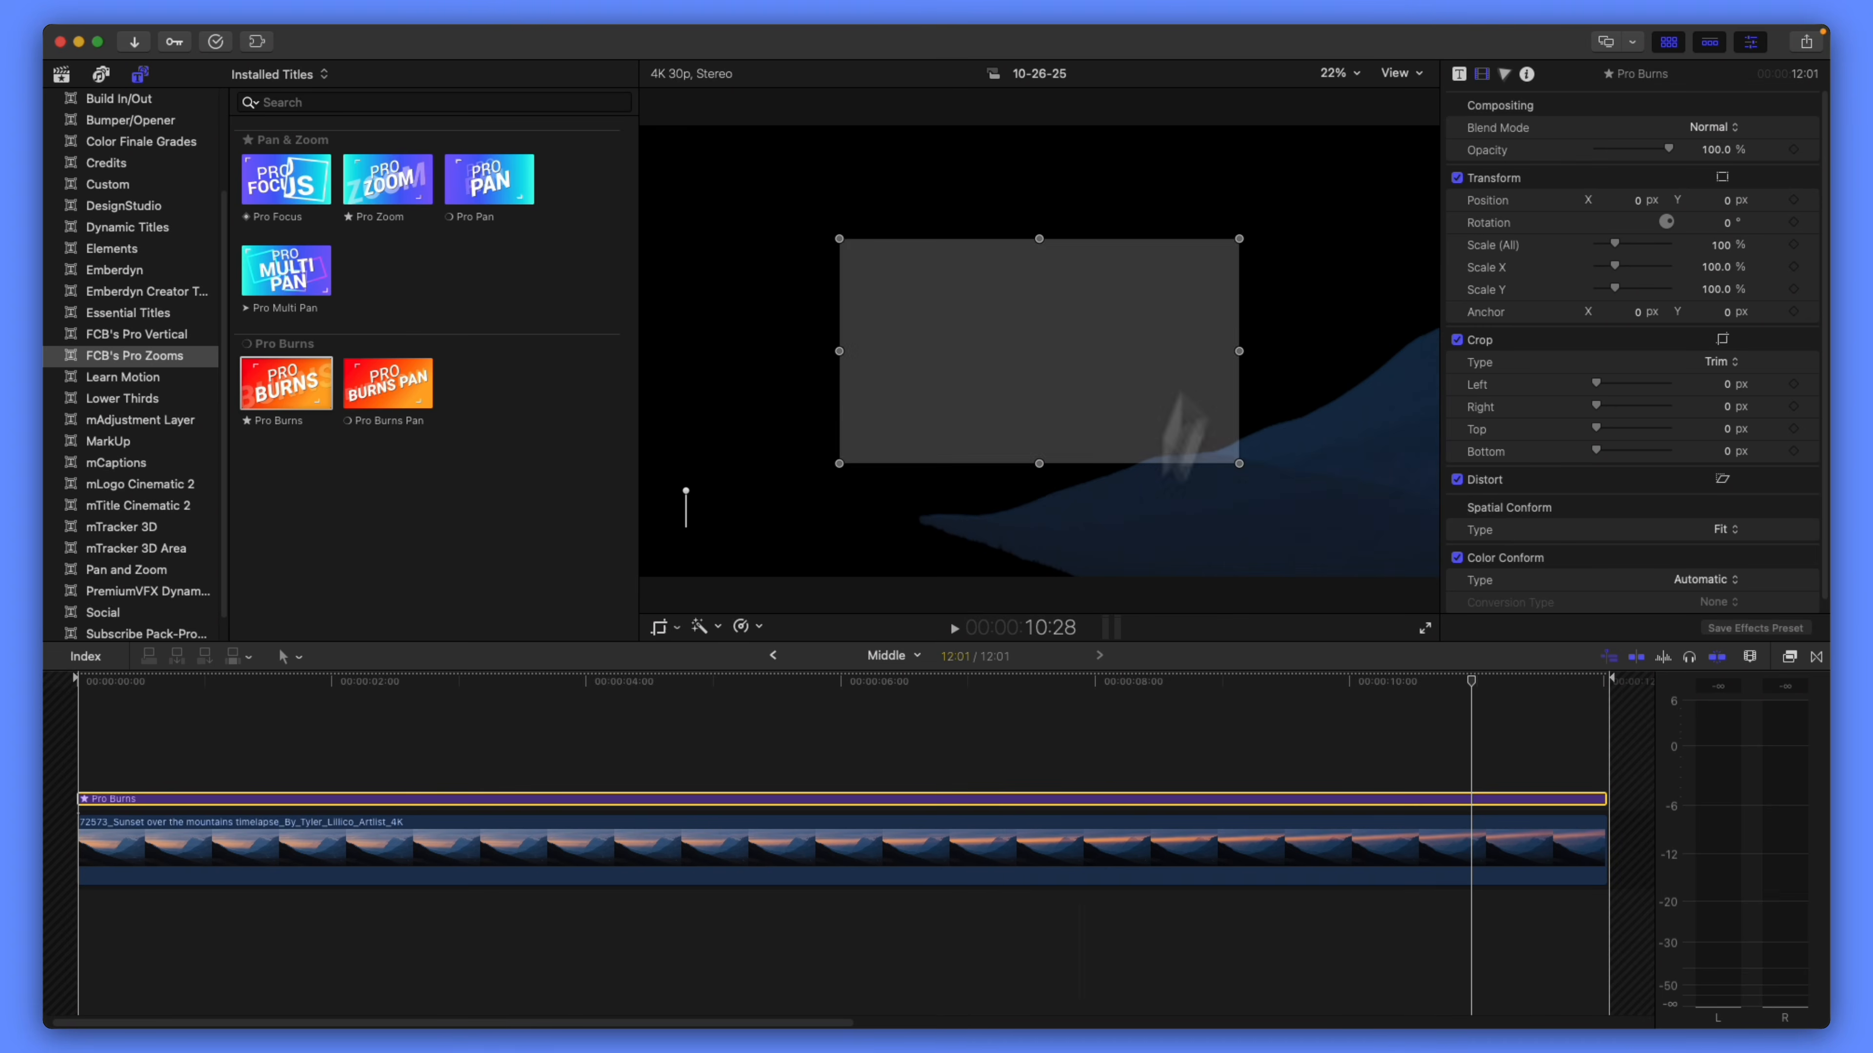
drag(1238, 238, 1359, 171)
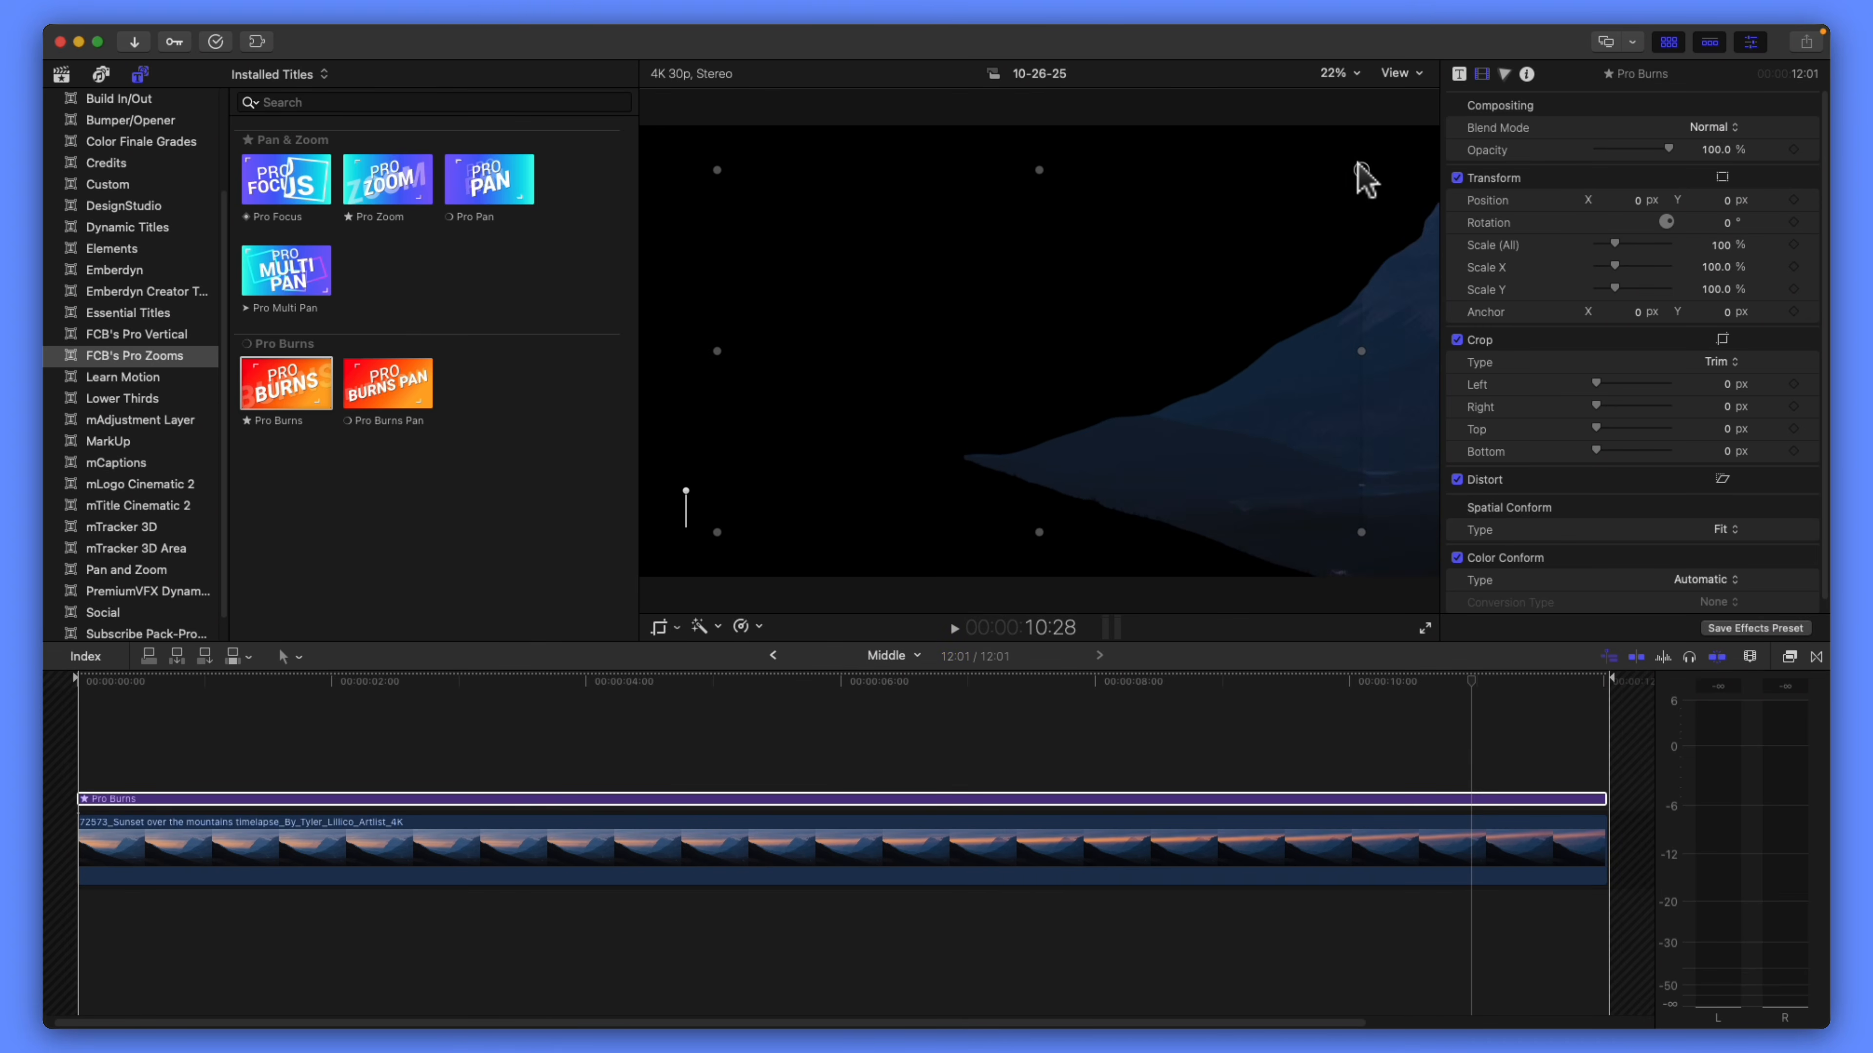
drag(1291, 317, 1334, 353)
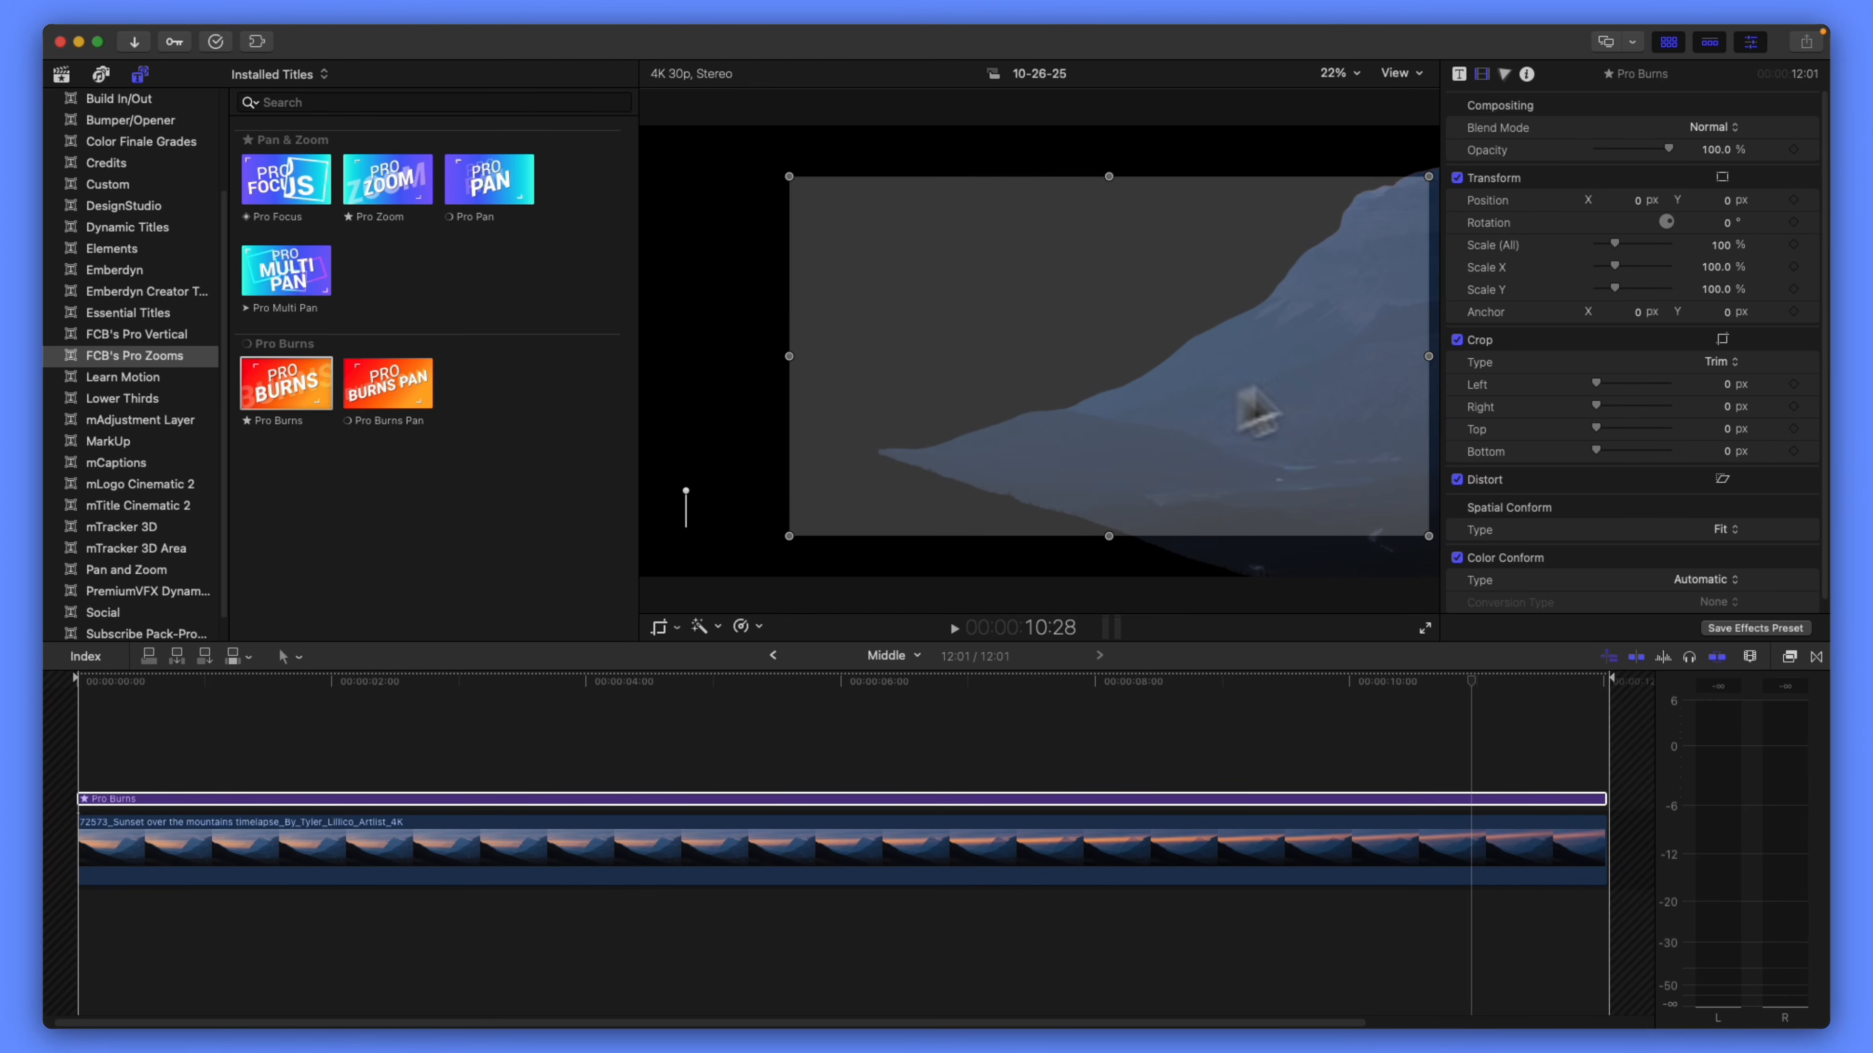
drag(1040, 357, 1042, 355)
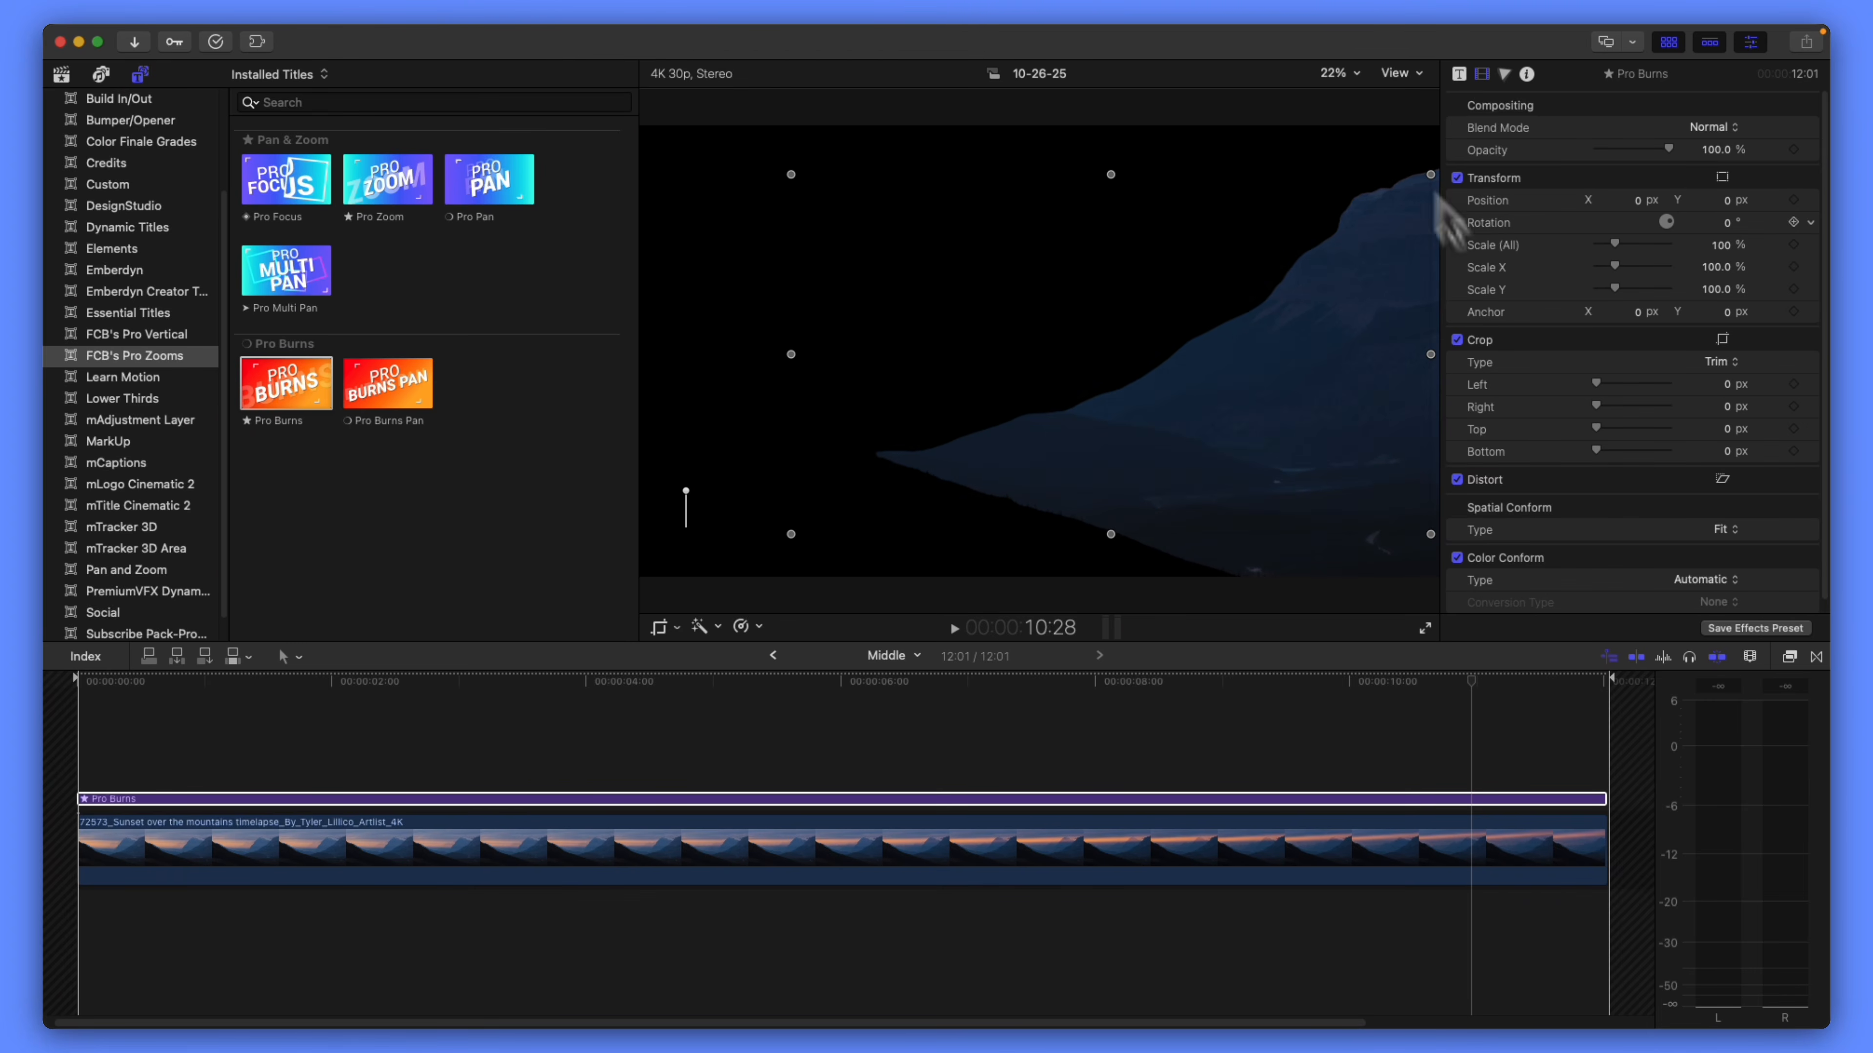
click(1474, 680)
drag(1272, 688, 1143, 699)
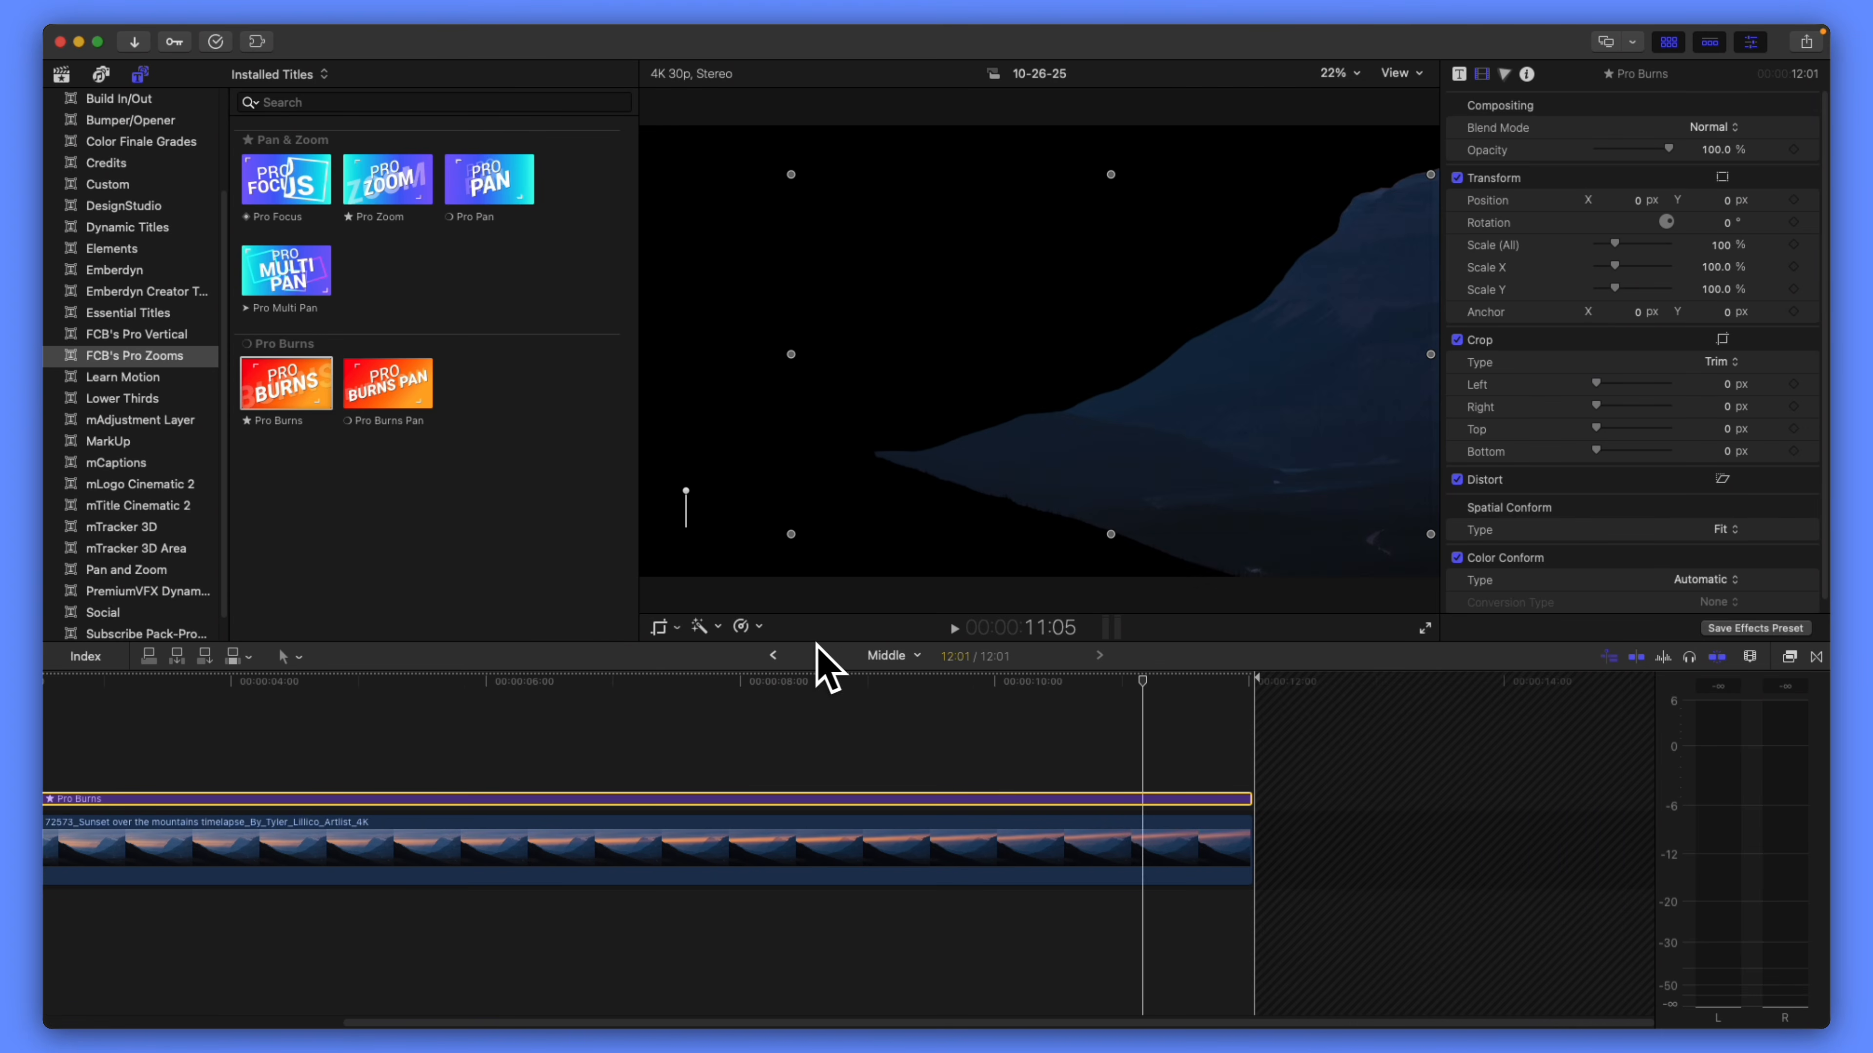
click(772, 654)
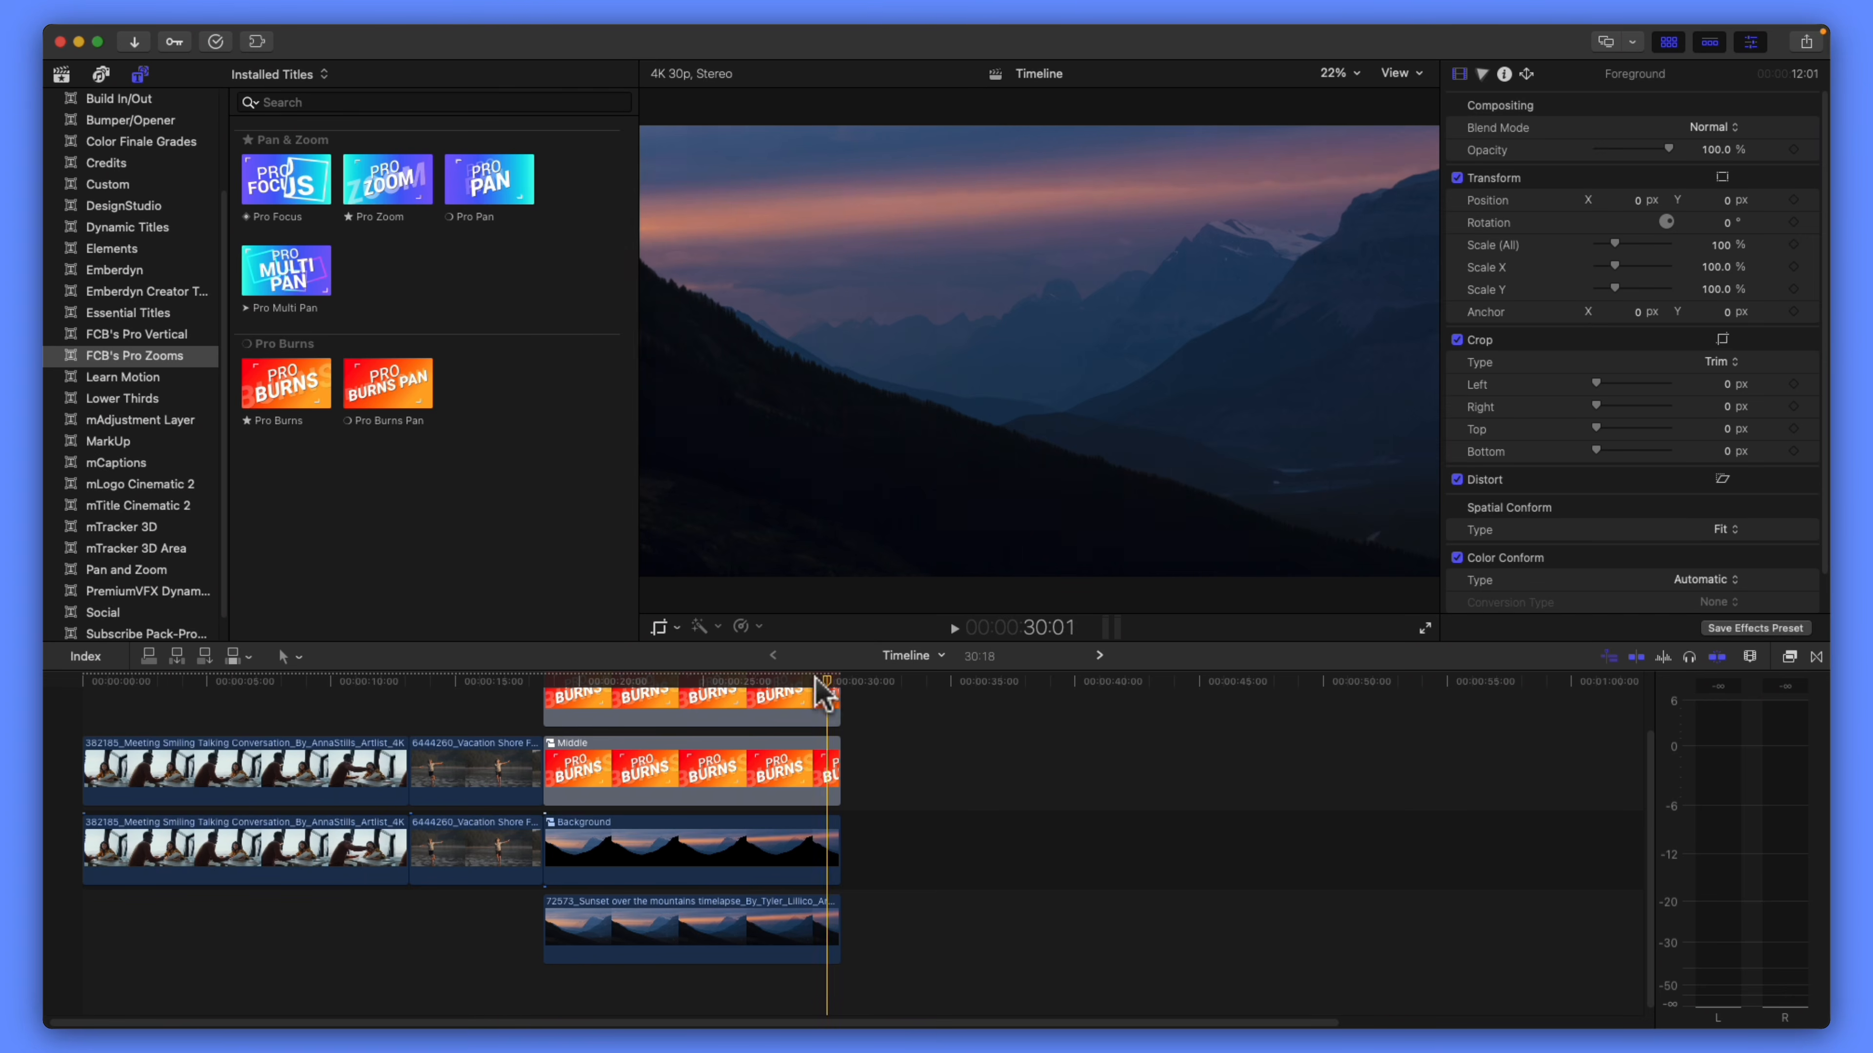
click(546, 675)
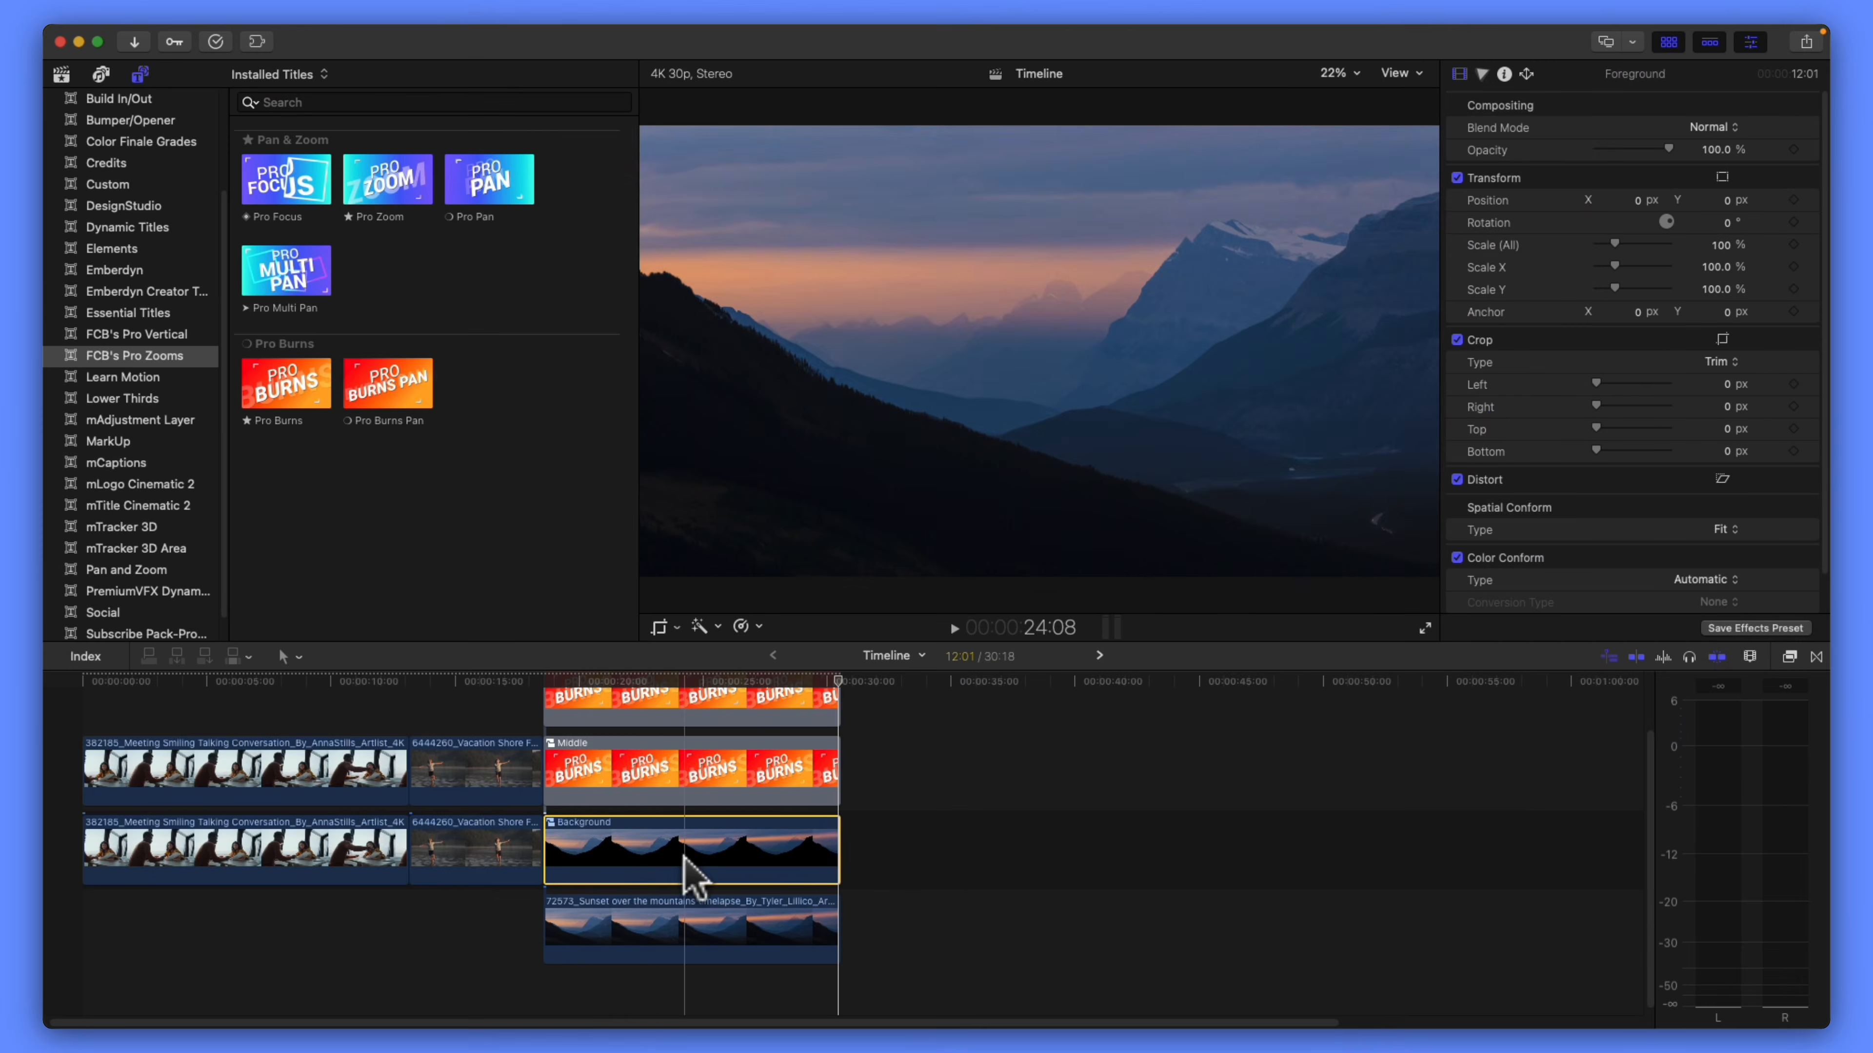
- Open the Background compound clip, place the Pro Burns title above its mountain clip from the start and extend it to the clip's full length
double_click(684, 862)
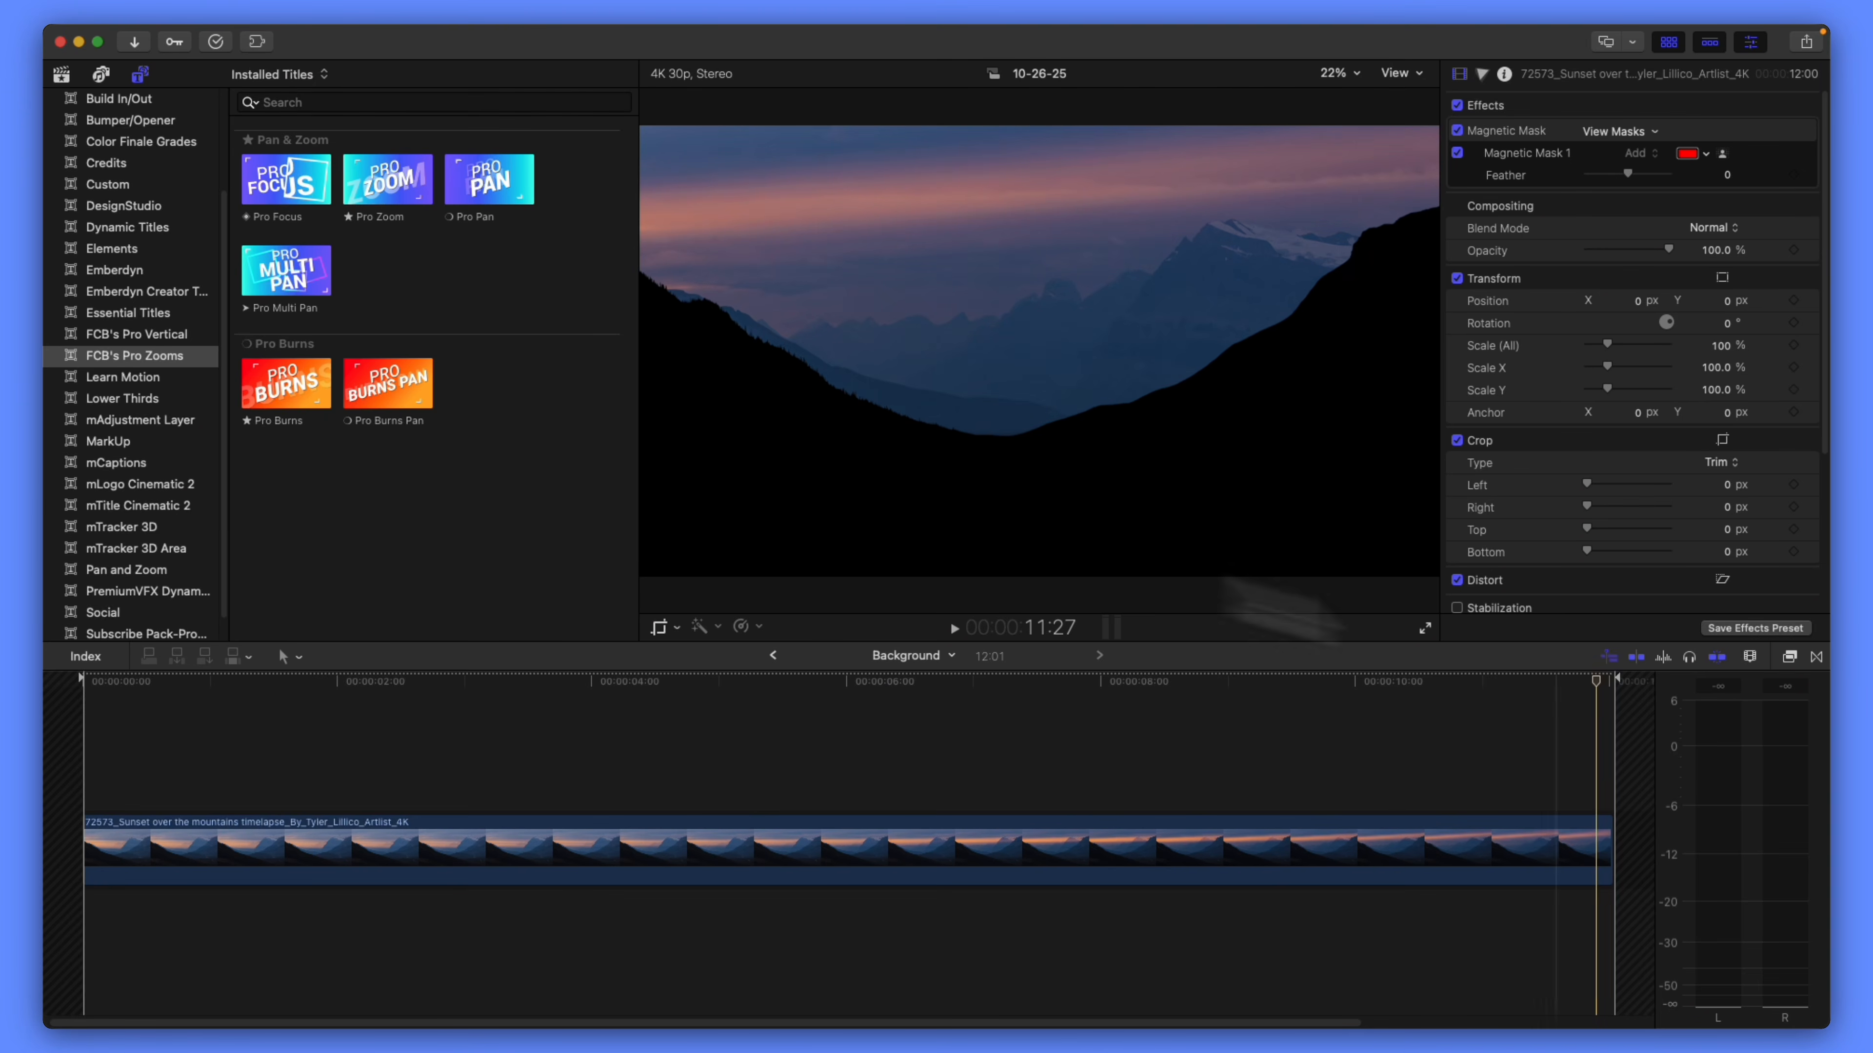
drag(289, 394, 285, 456)
drag(285, 456, 89, 793)
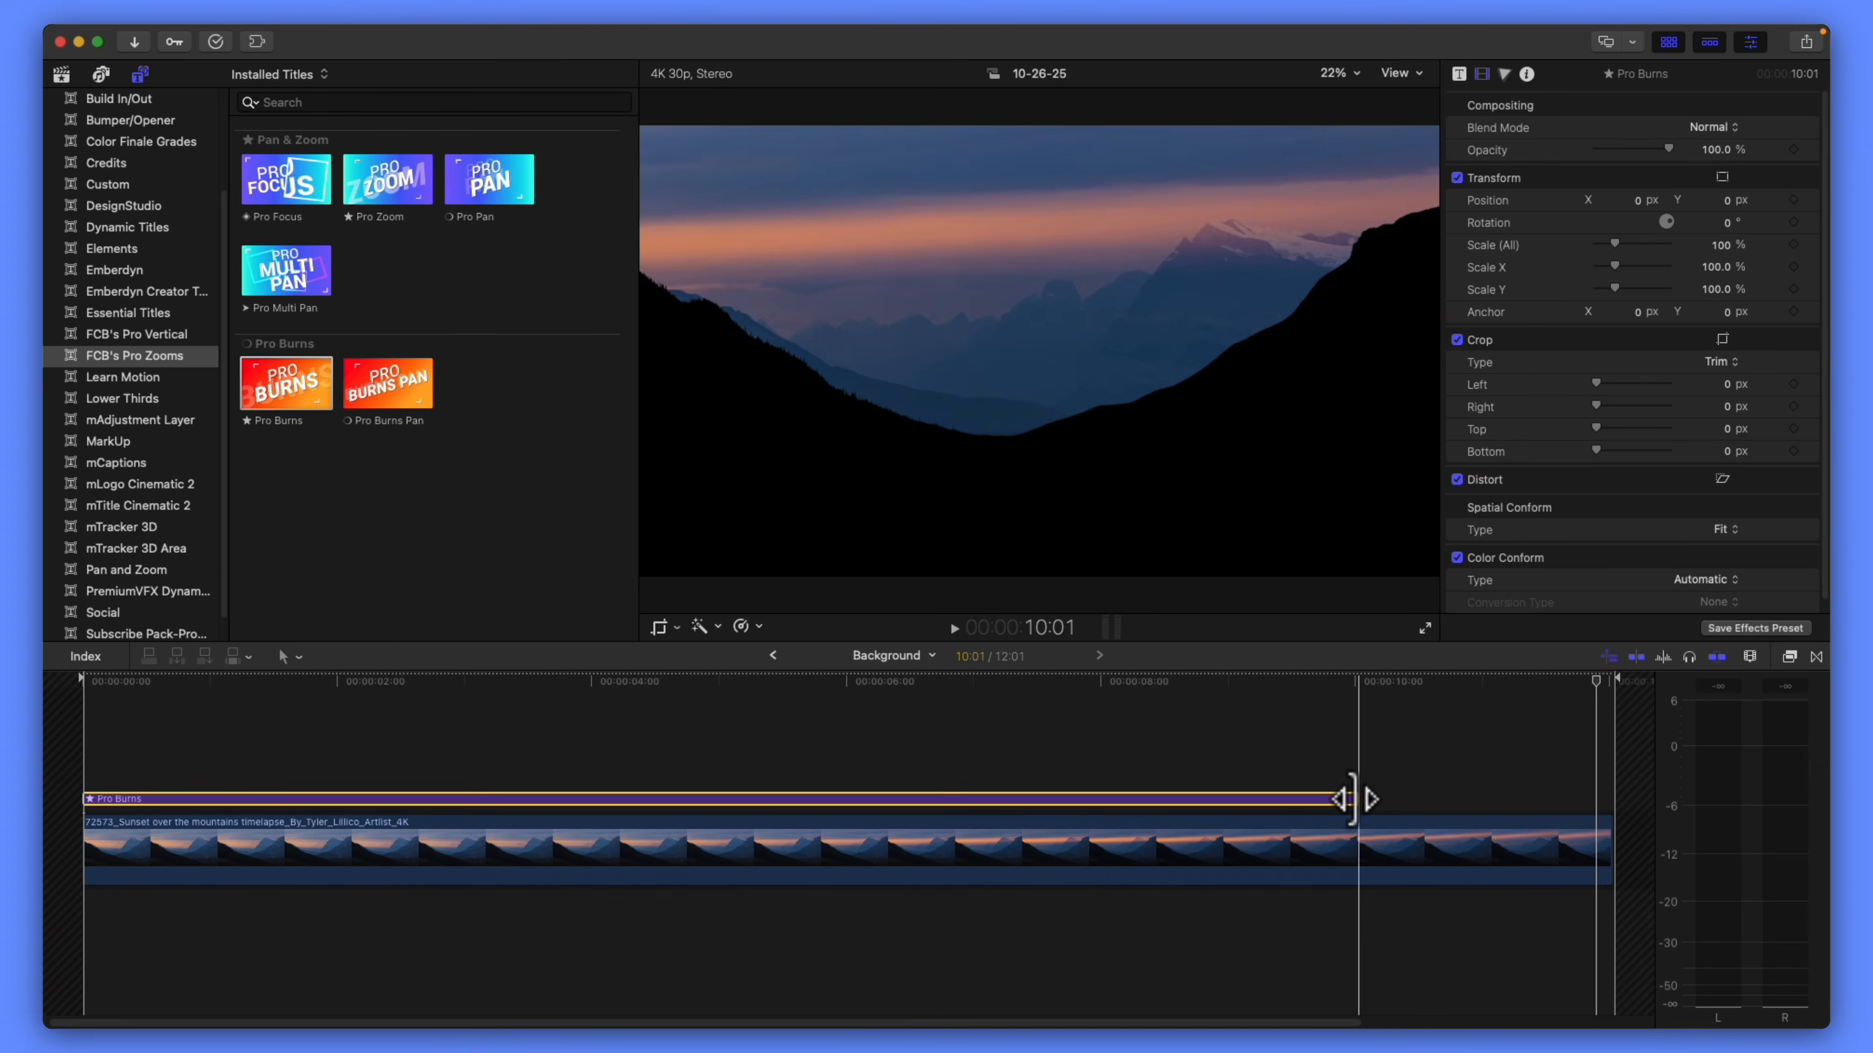
drag(1358, 798, 1602, 787)
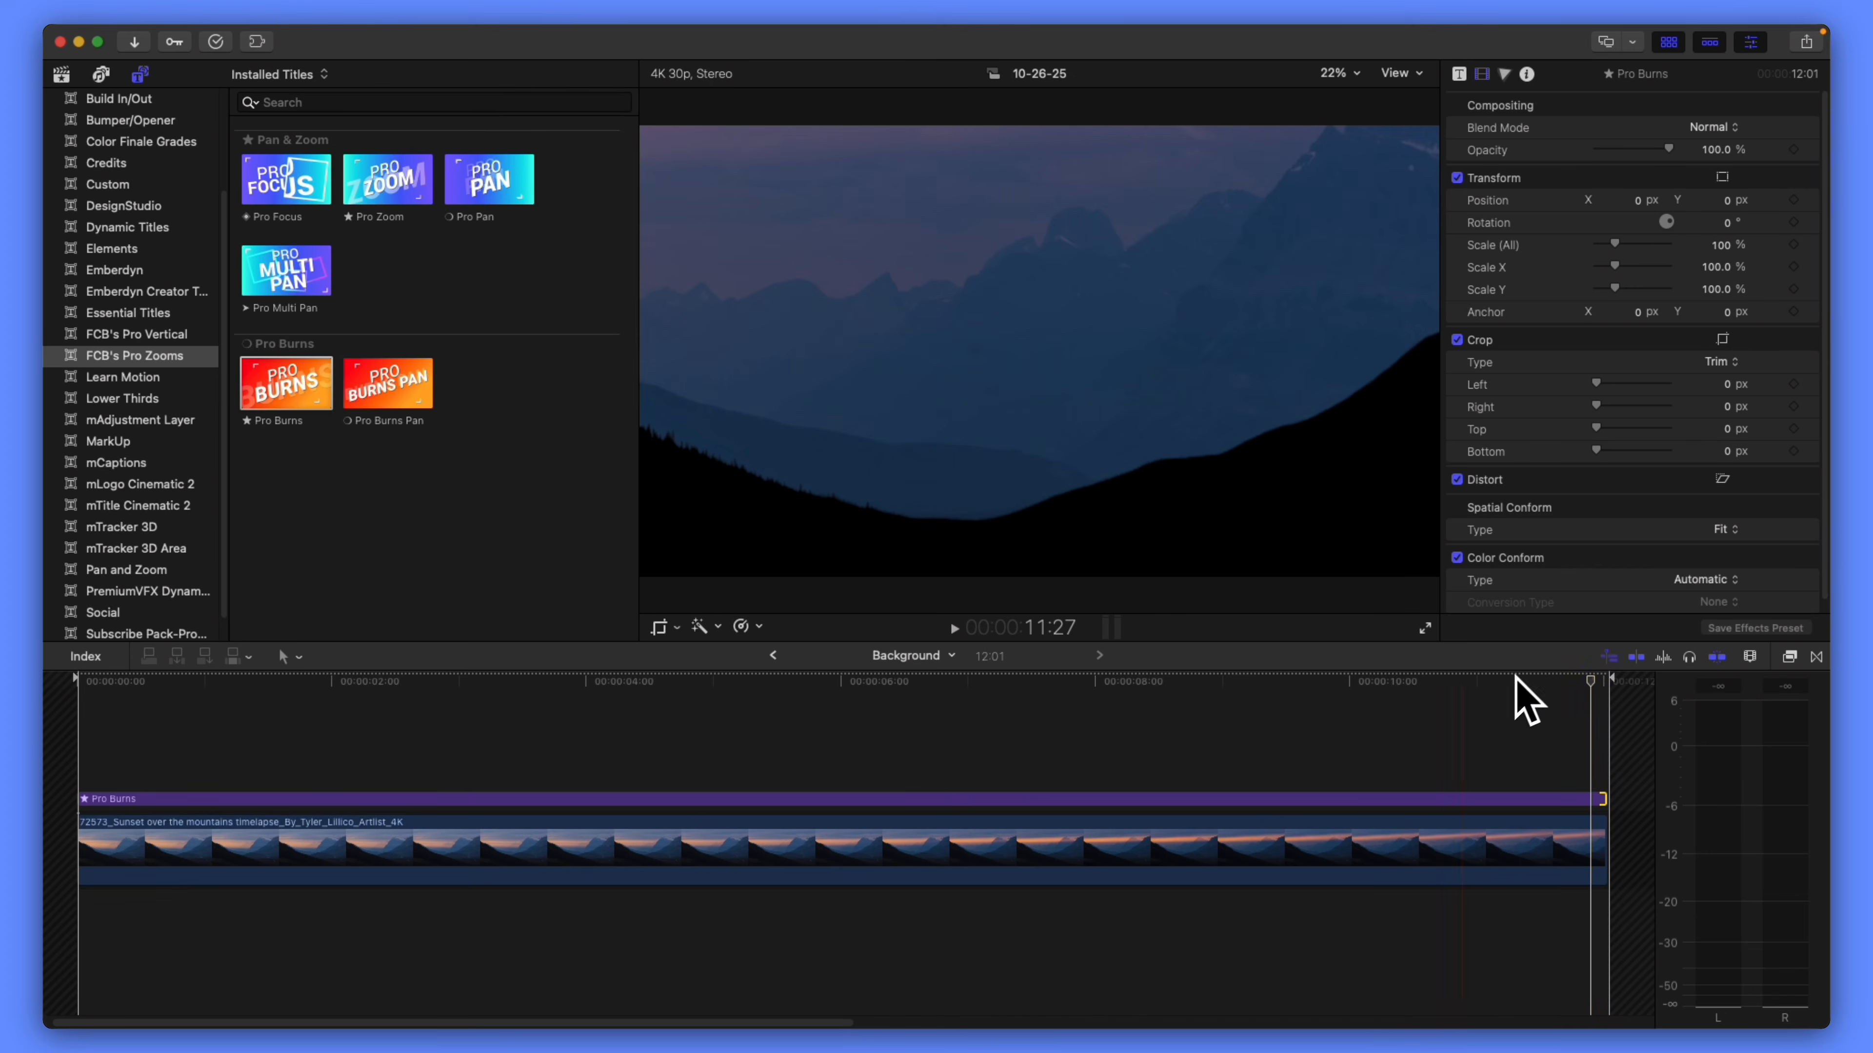
drag(1595, 686, 1550, 675)
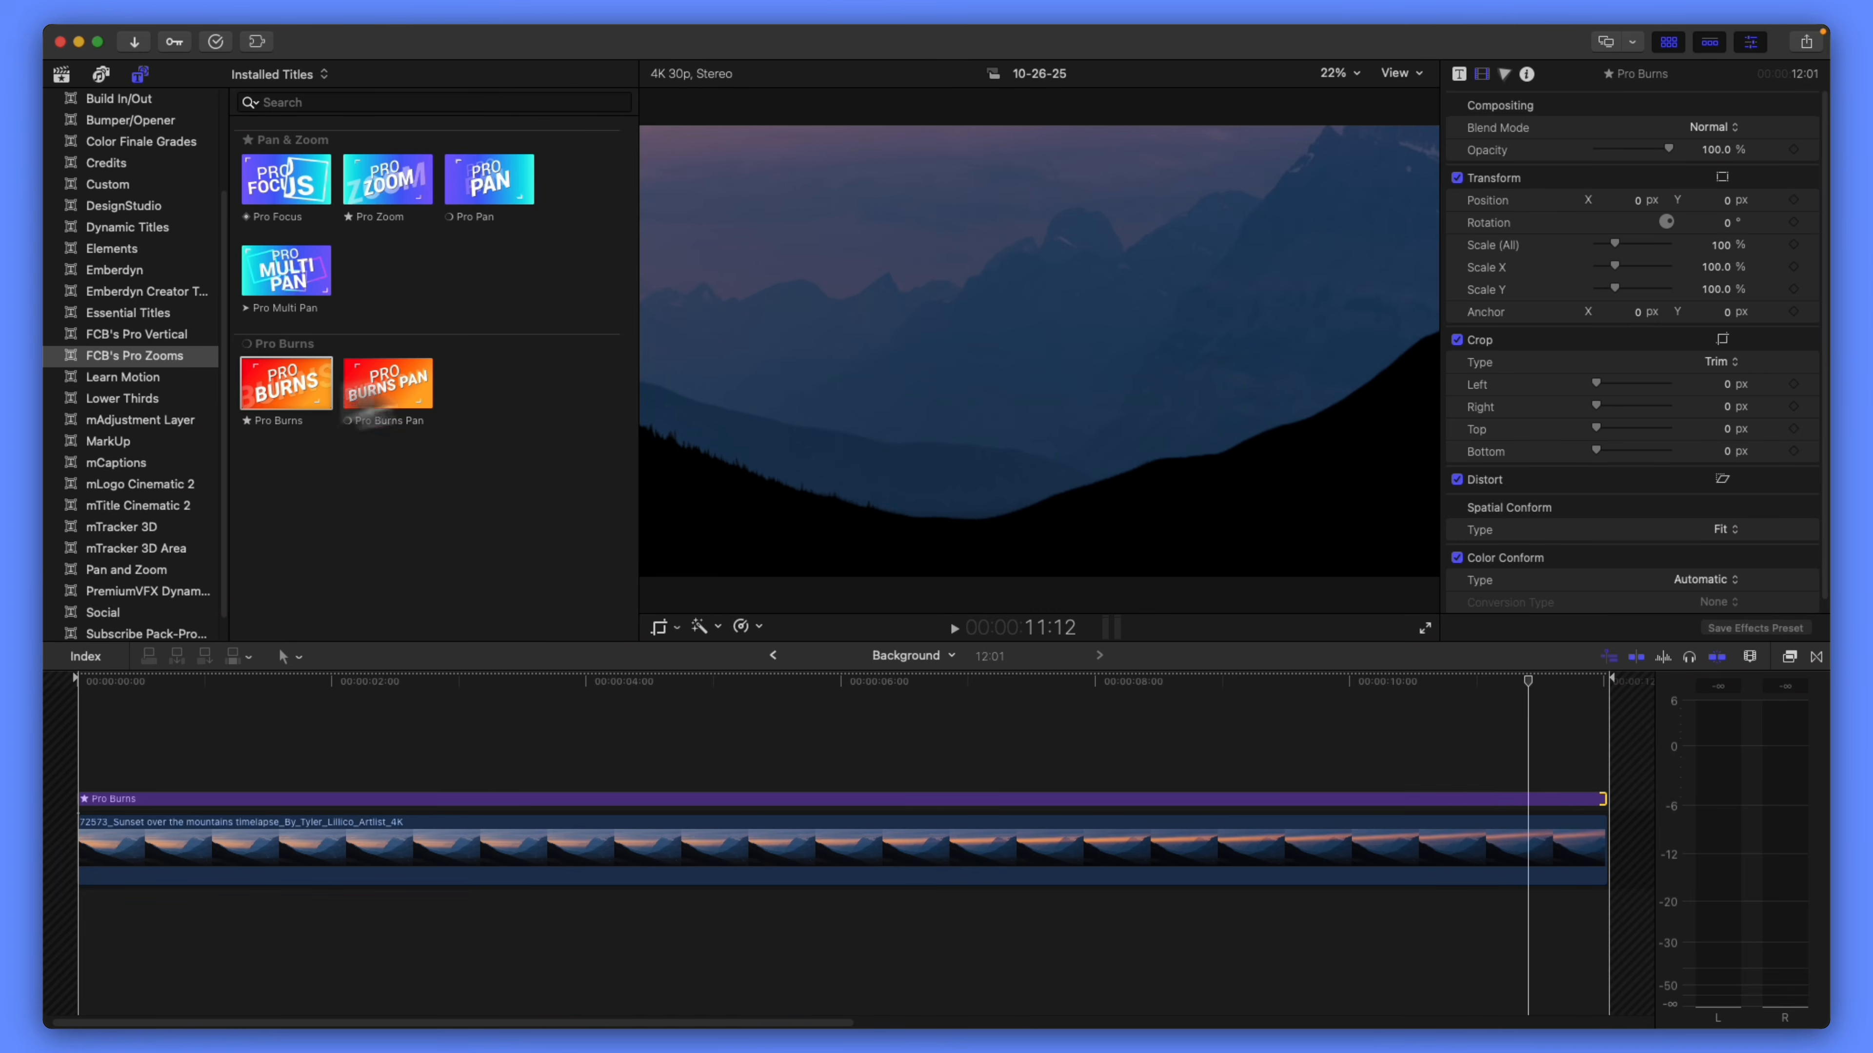
- Enlarge the background layer's Pro Burns framing box around its centre to nearly the full frame and scrub through the gentler zoom
click(725, 801)
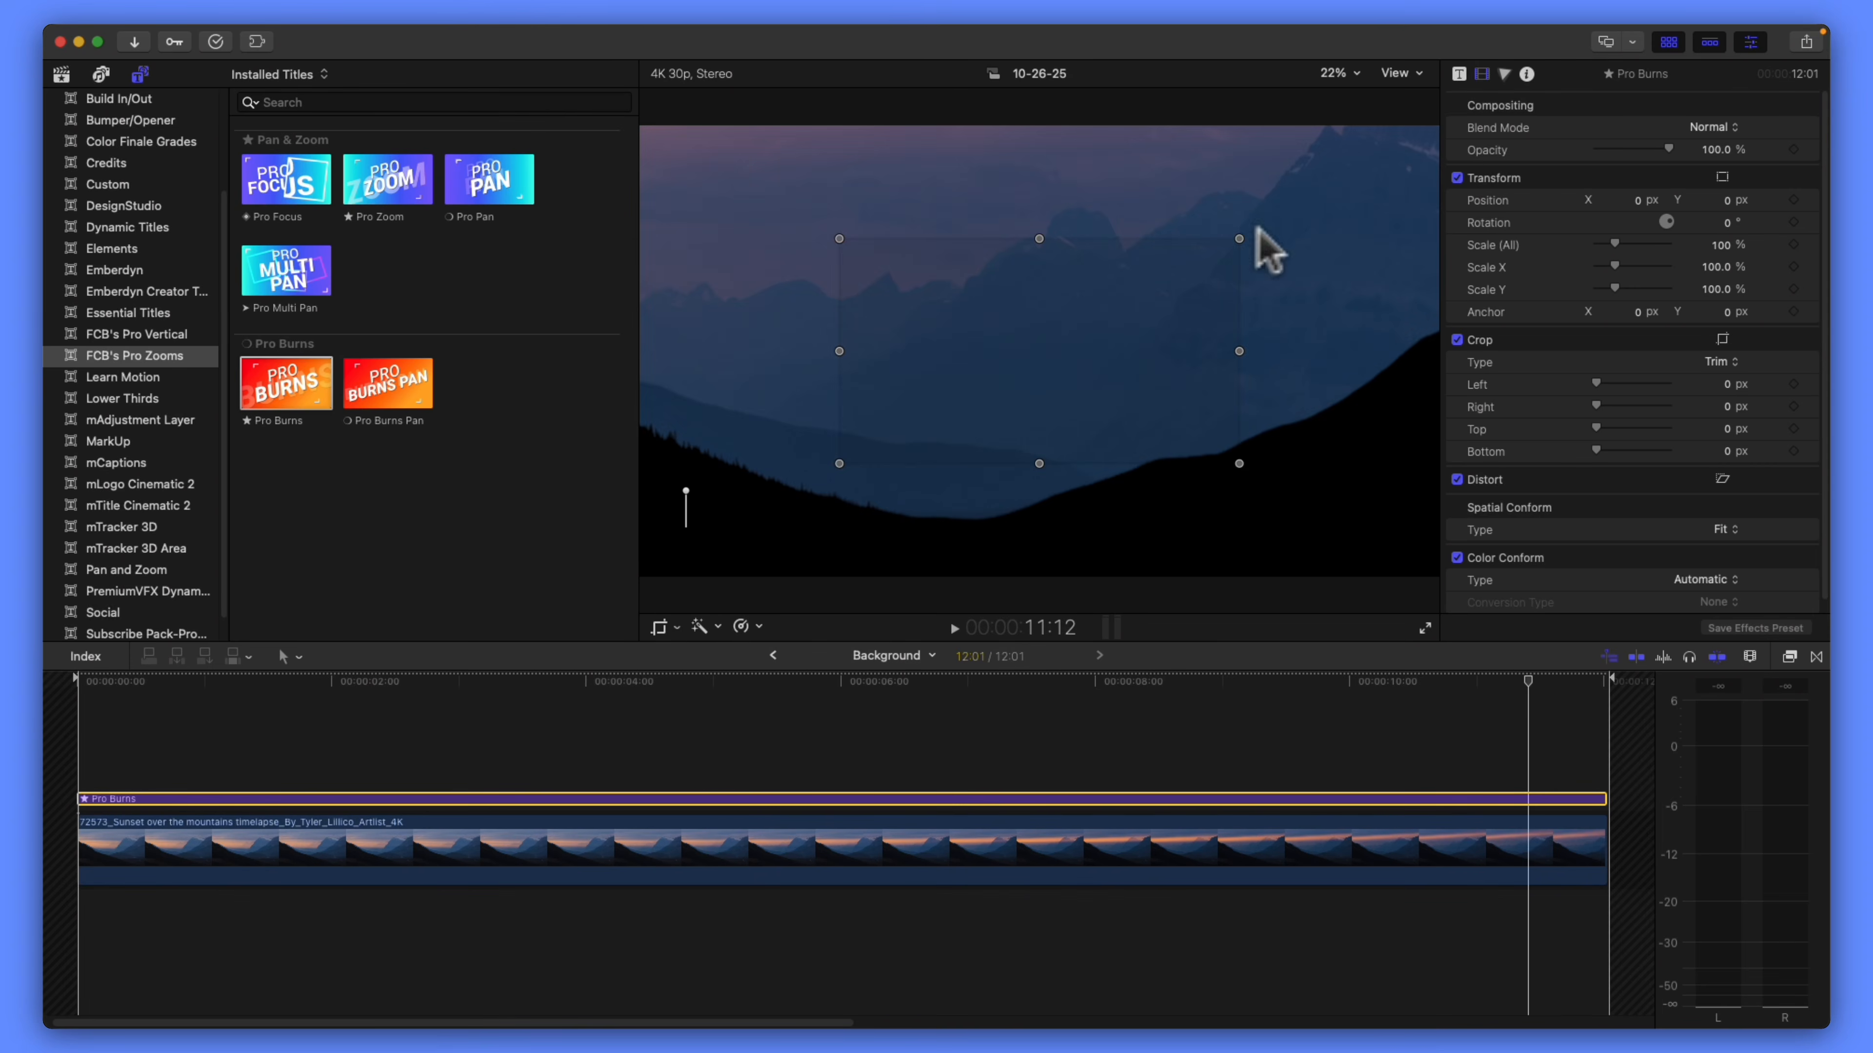
drag(1239, 239, 1386, 153)
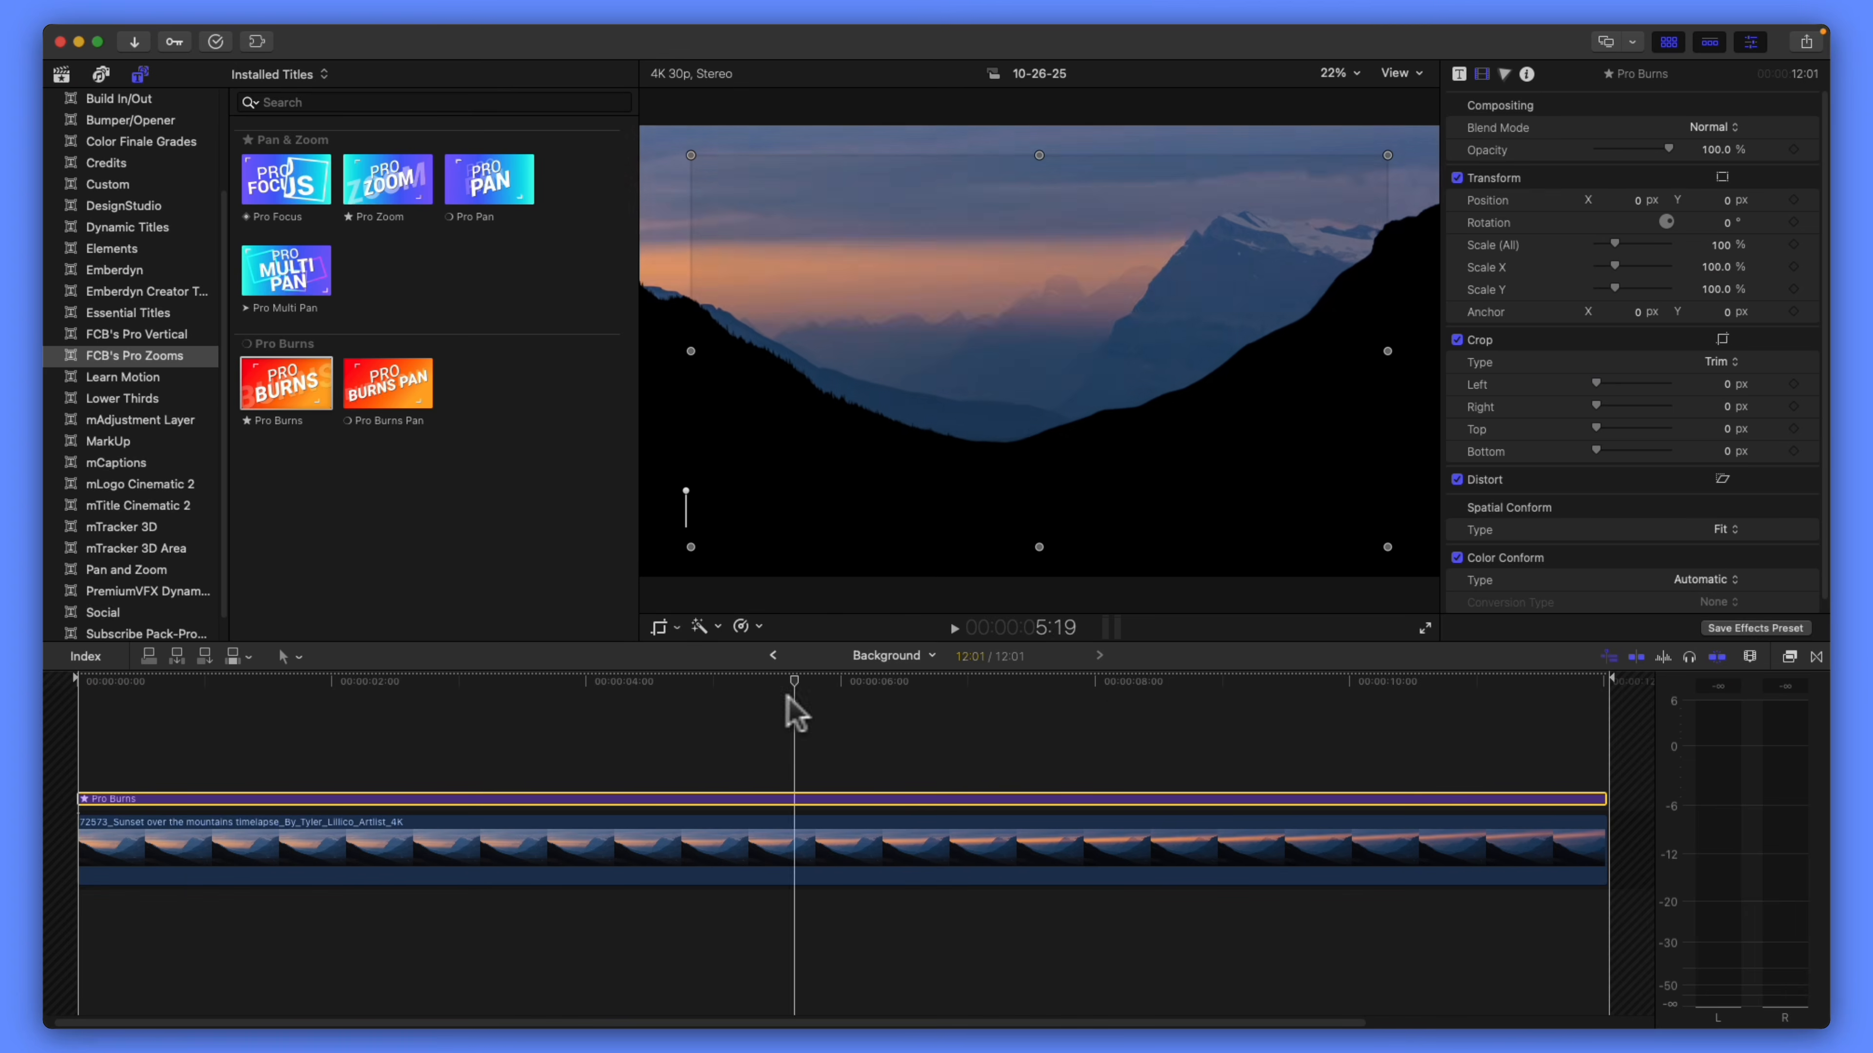
click(524, 738)
drag(546, 736, 1194, 715)
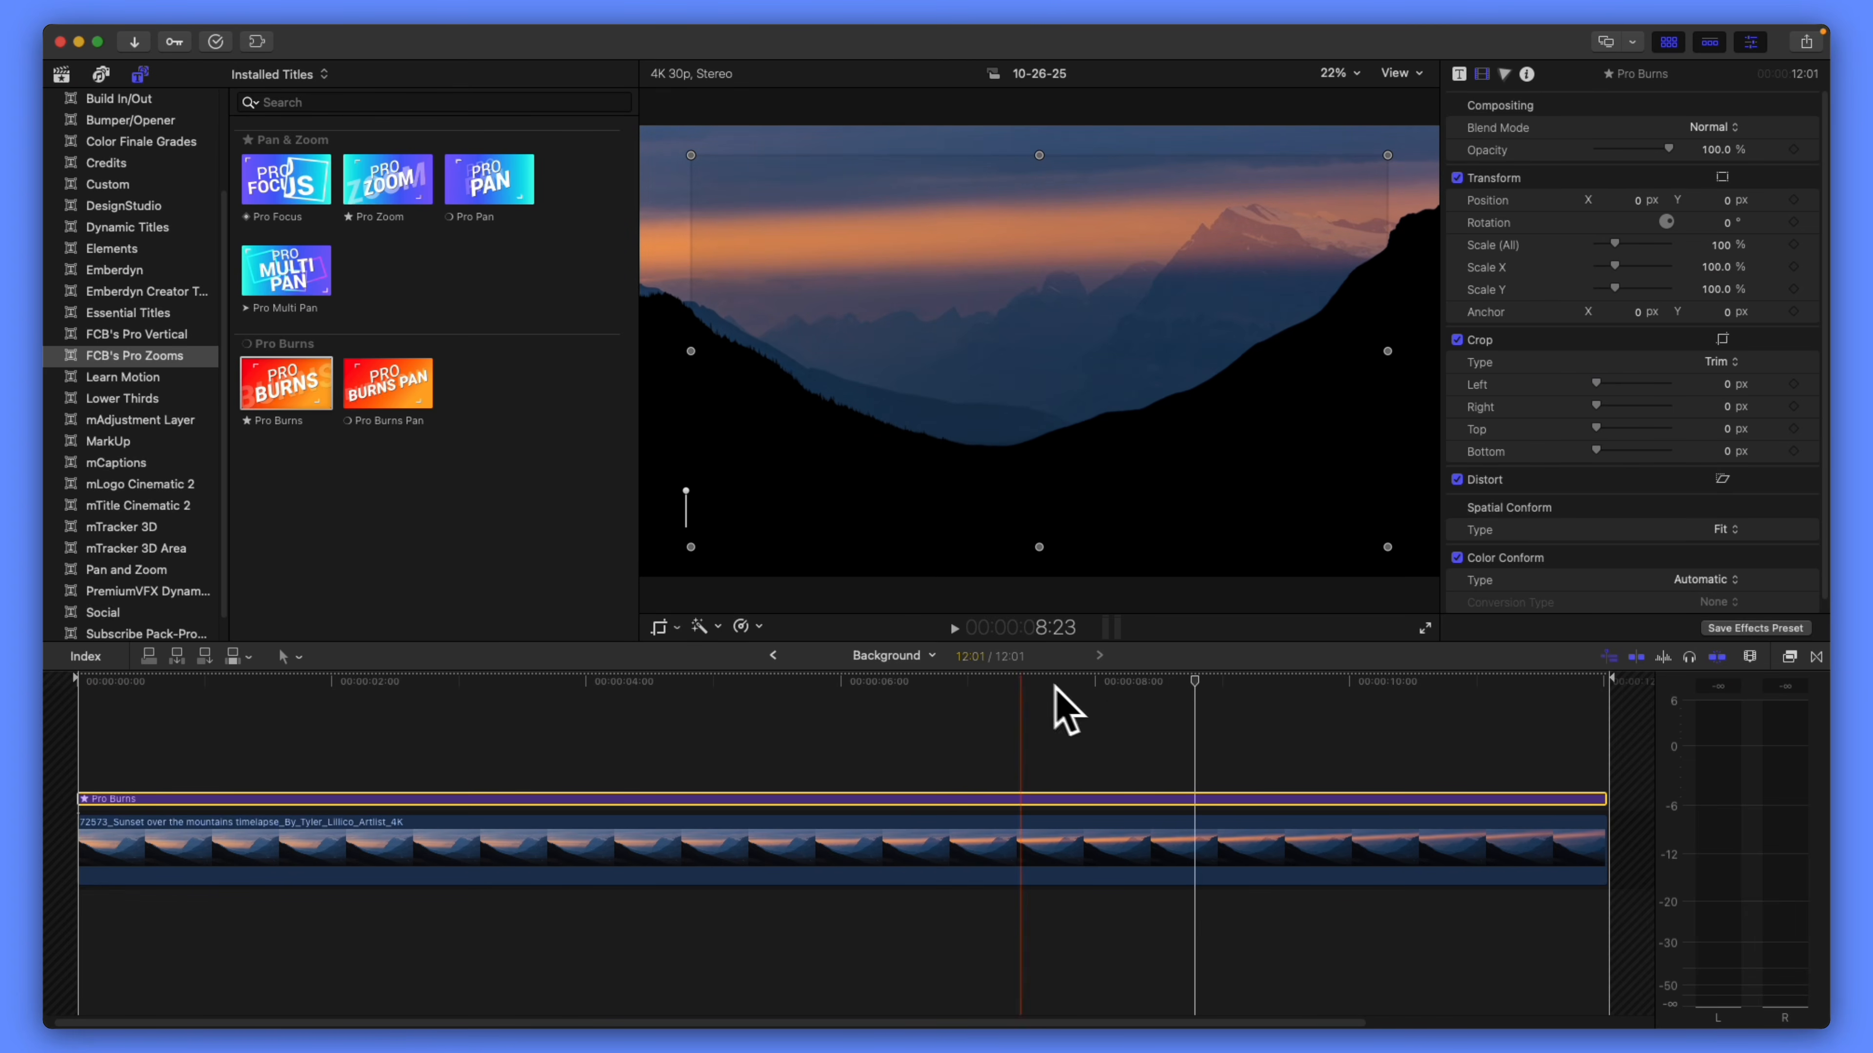
- Return to the main timeline and play back the parallax zoom from the start of the mountain layers
click(773, 655)
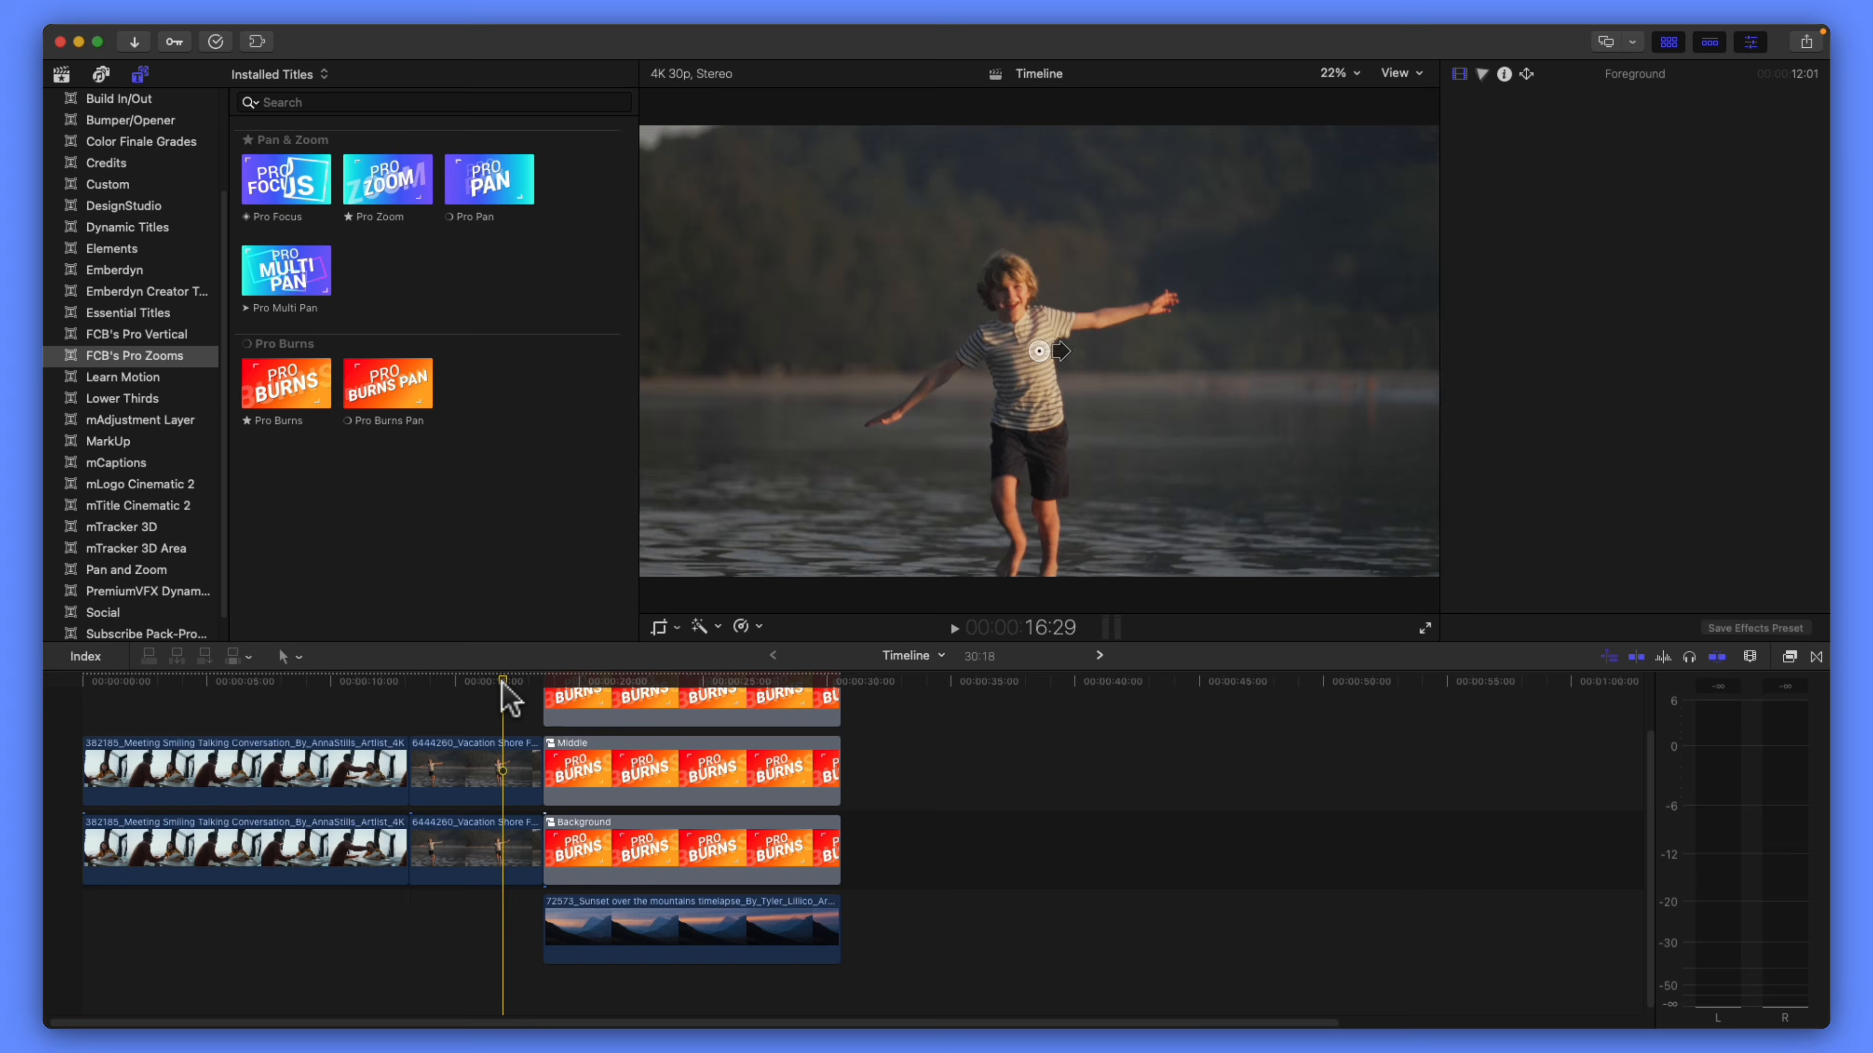
drag(503, 686, 538, 687)
key(l)
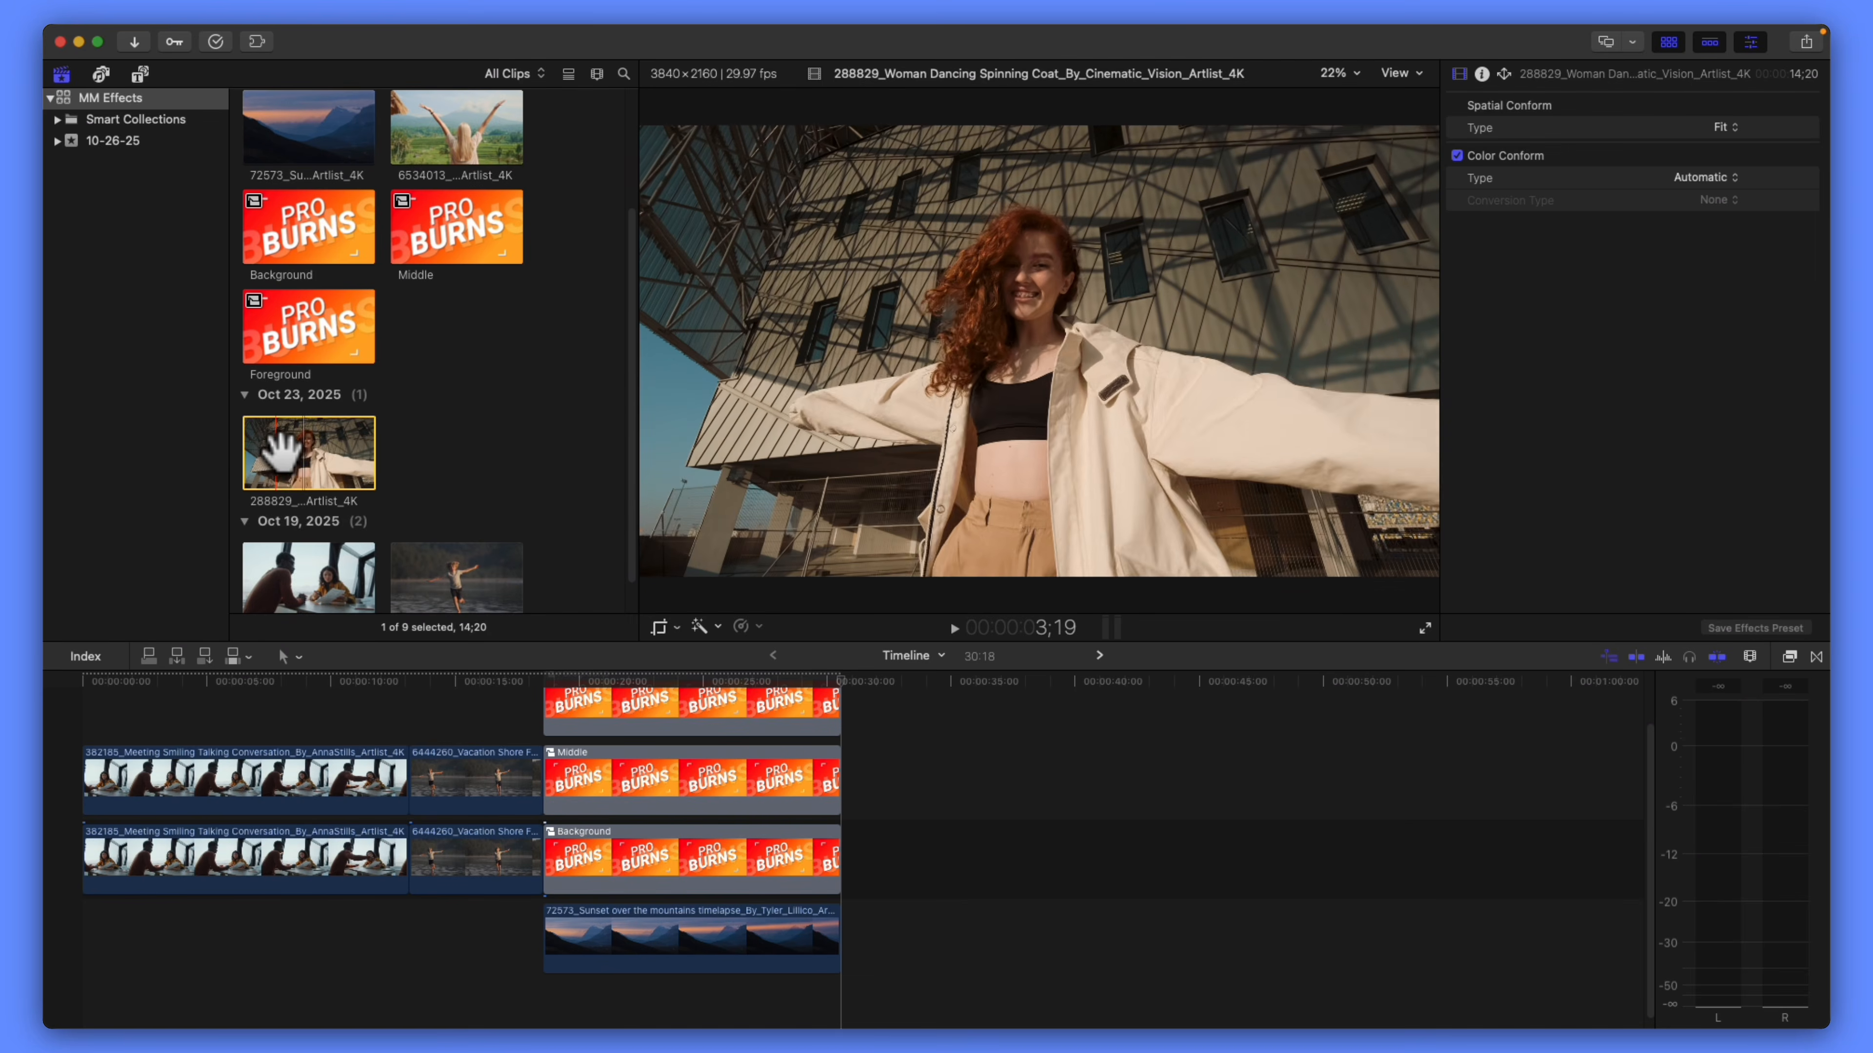
- Append the 288829 Woman Dancing Spinning Coat clip after the mountain layers and apply the Color Wheels effect to it
drag(402, 487, 873, 852)
drag(858, 679, 913, 672)
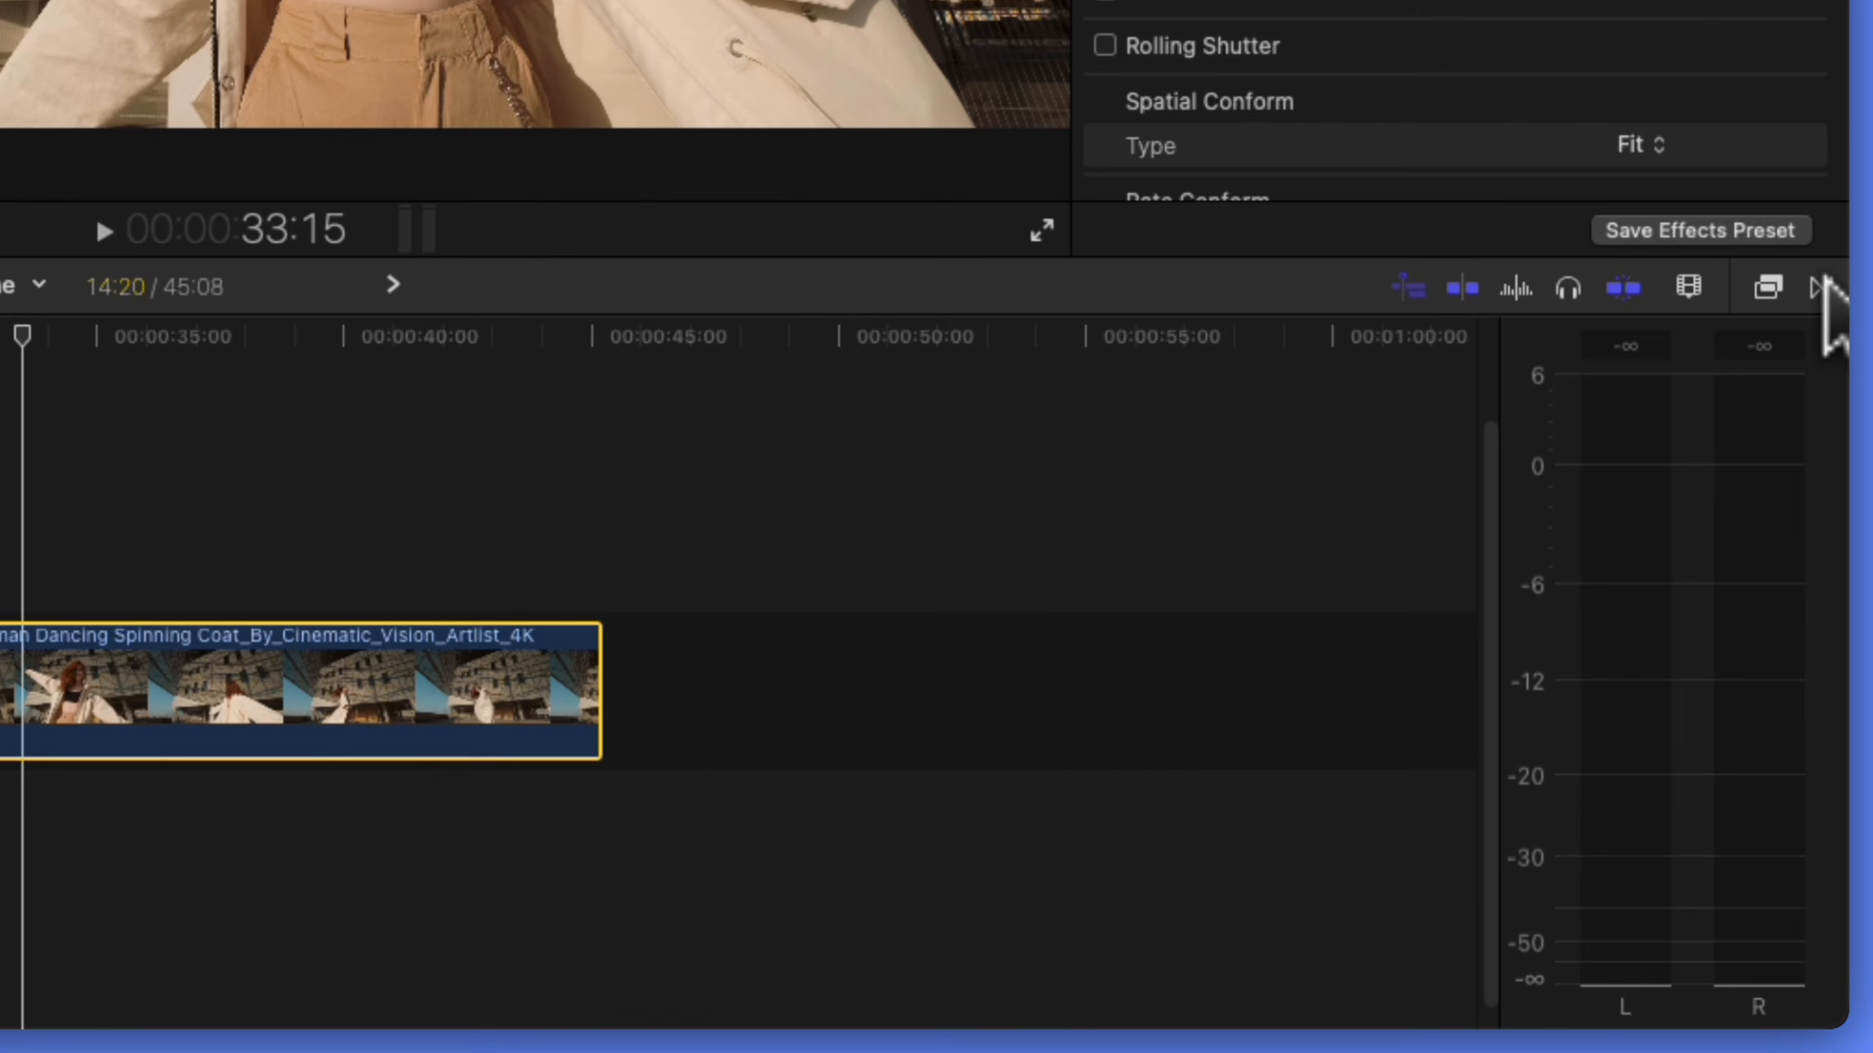
click(1816, 656)
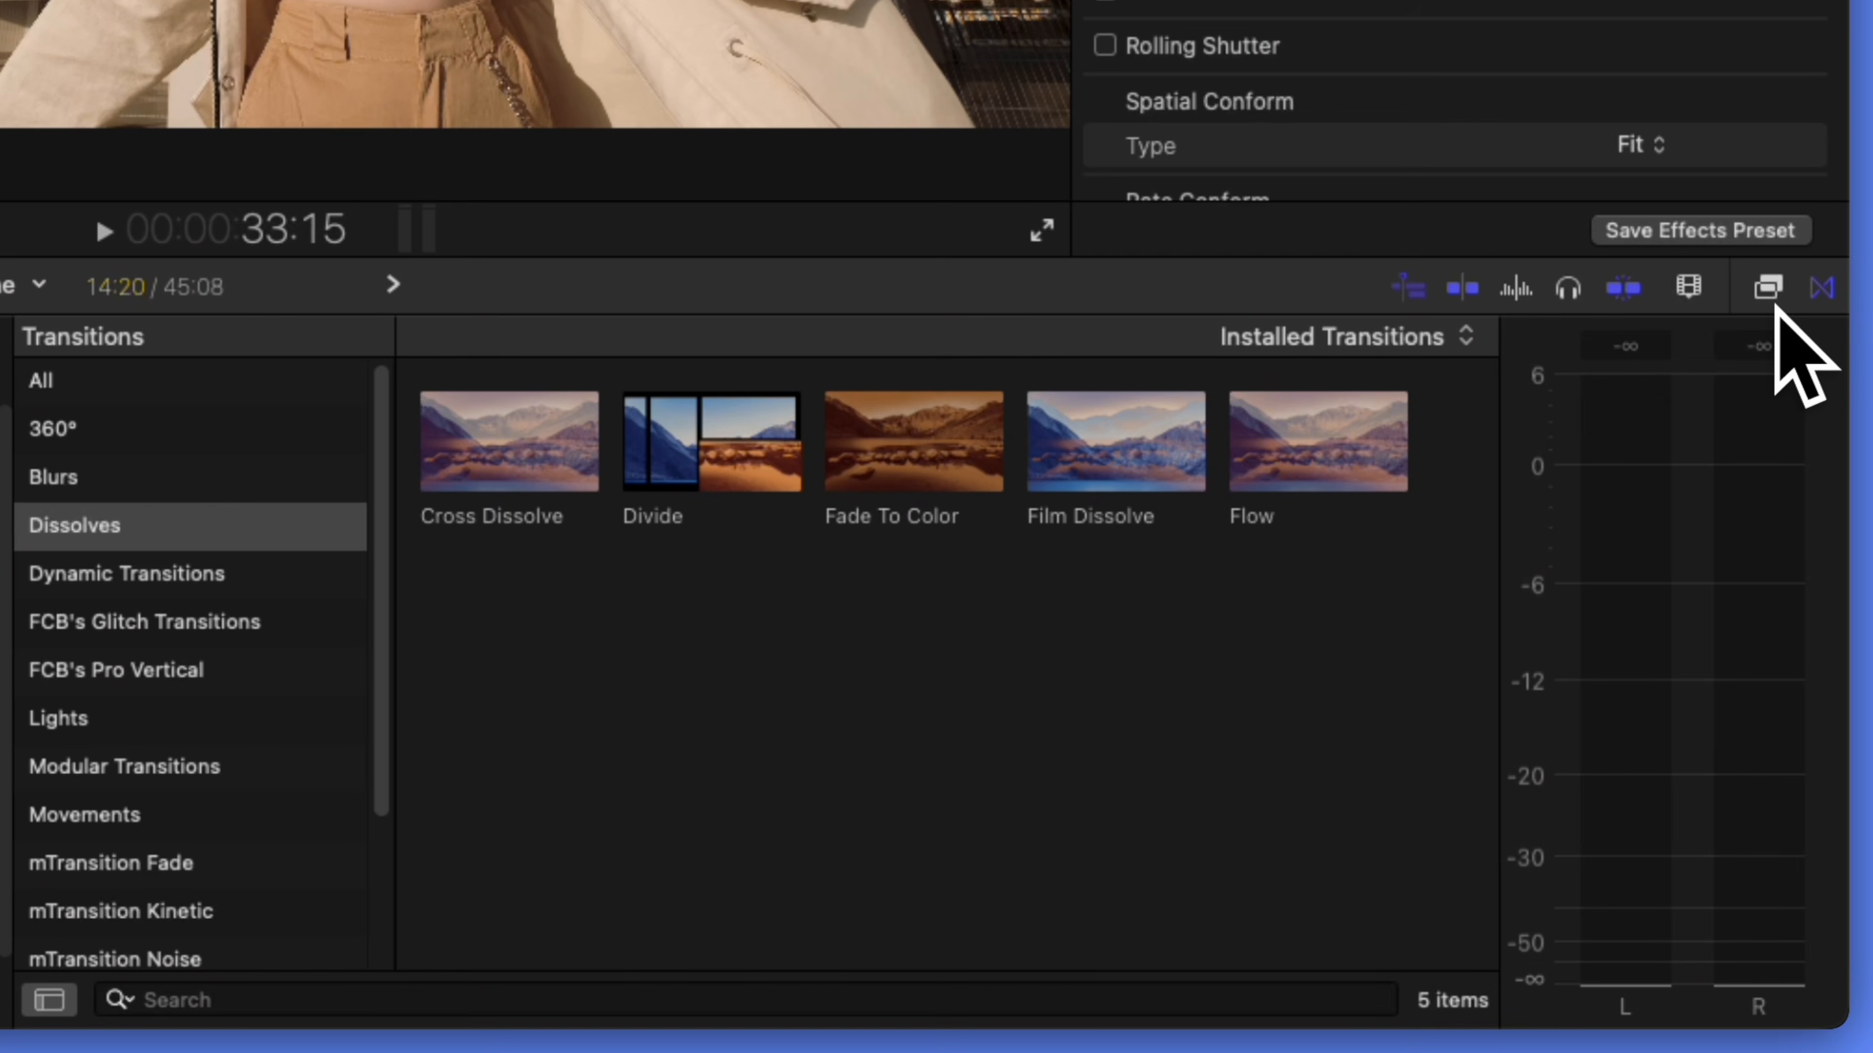
click(1762, 288)
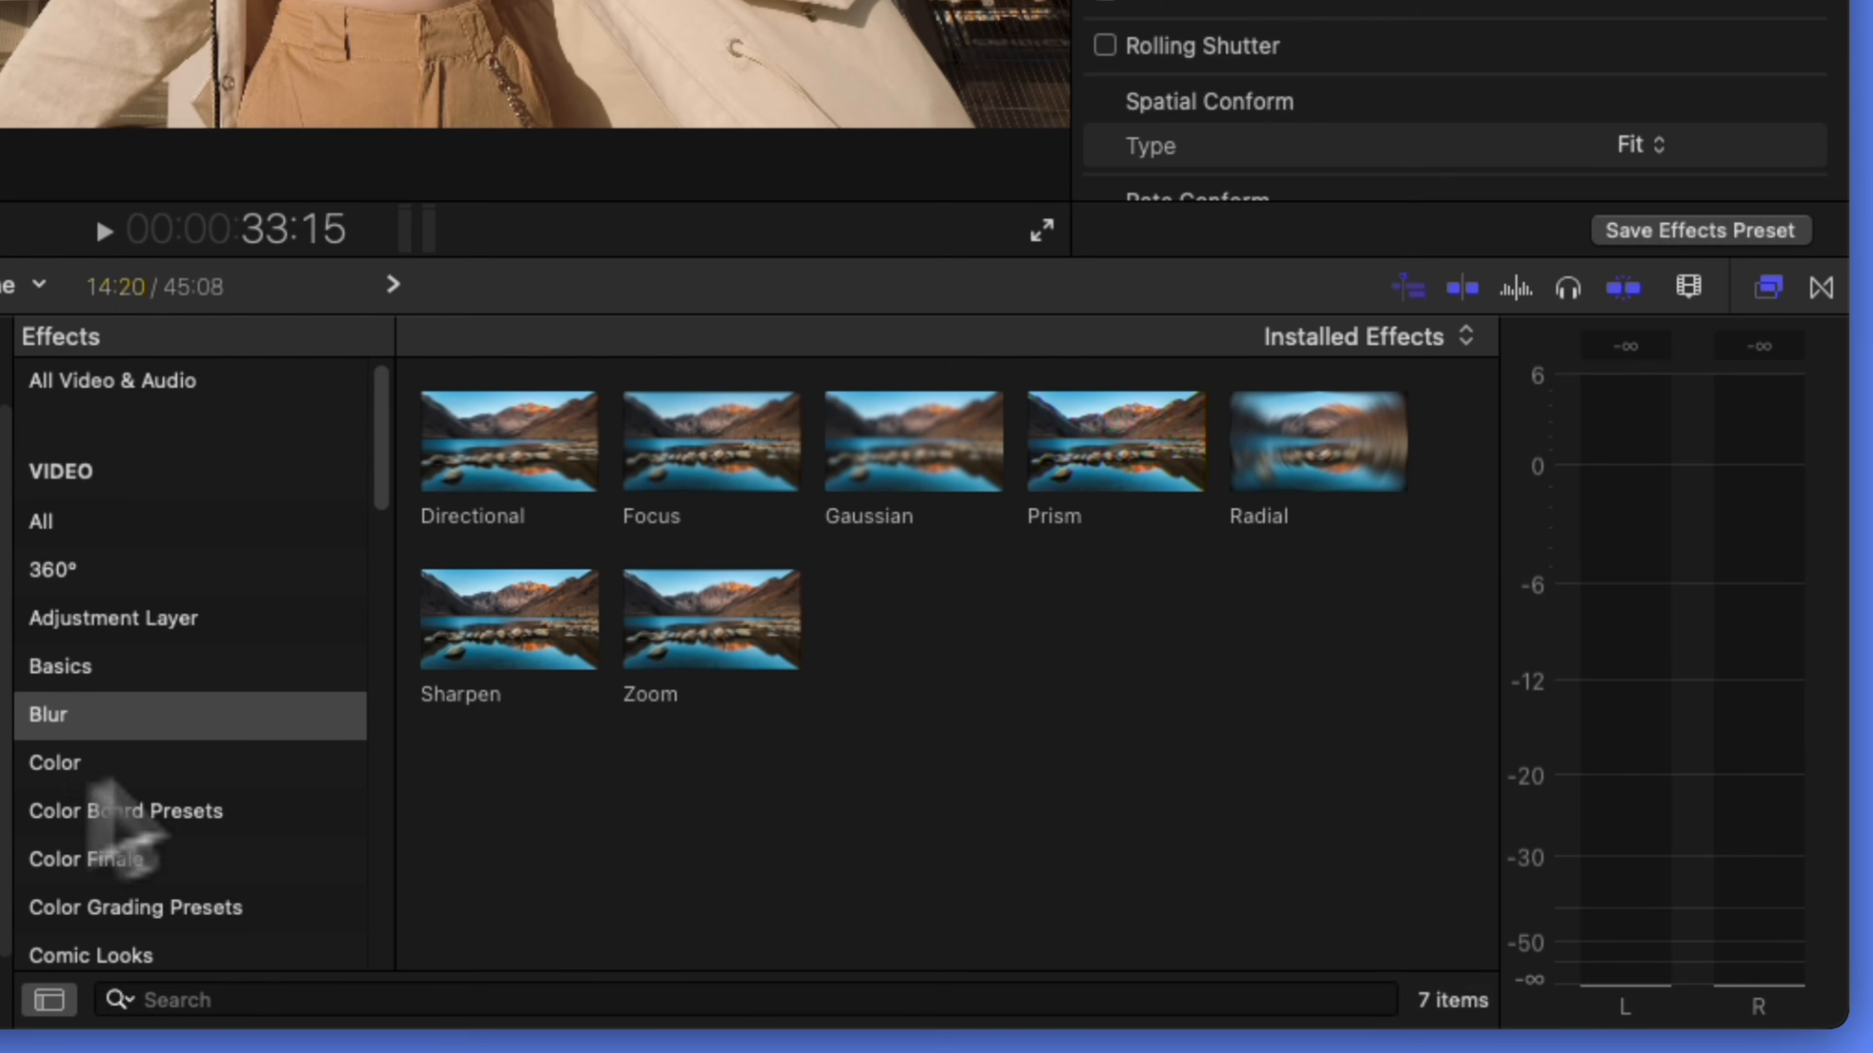
click(70, 764)
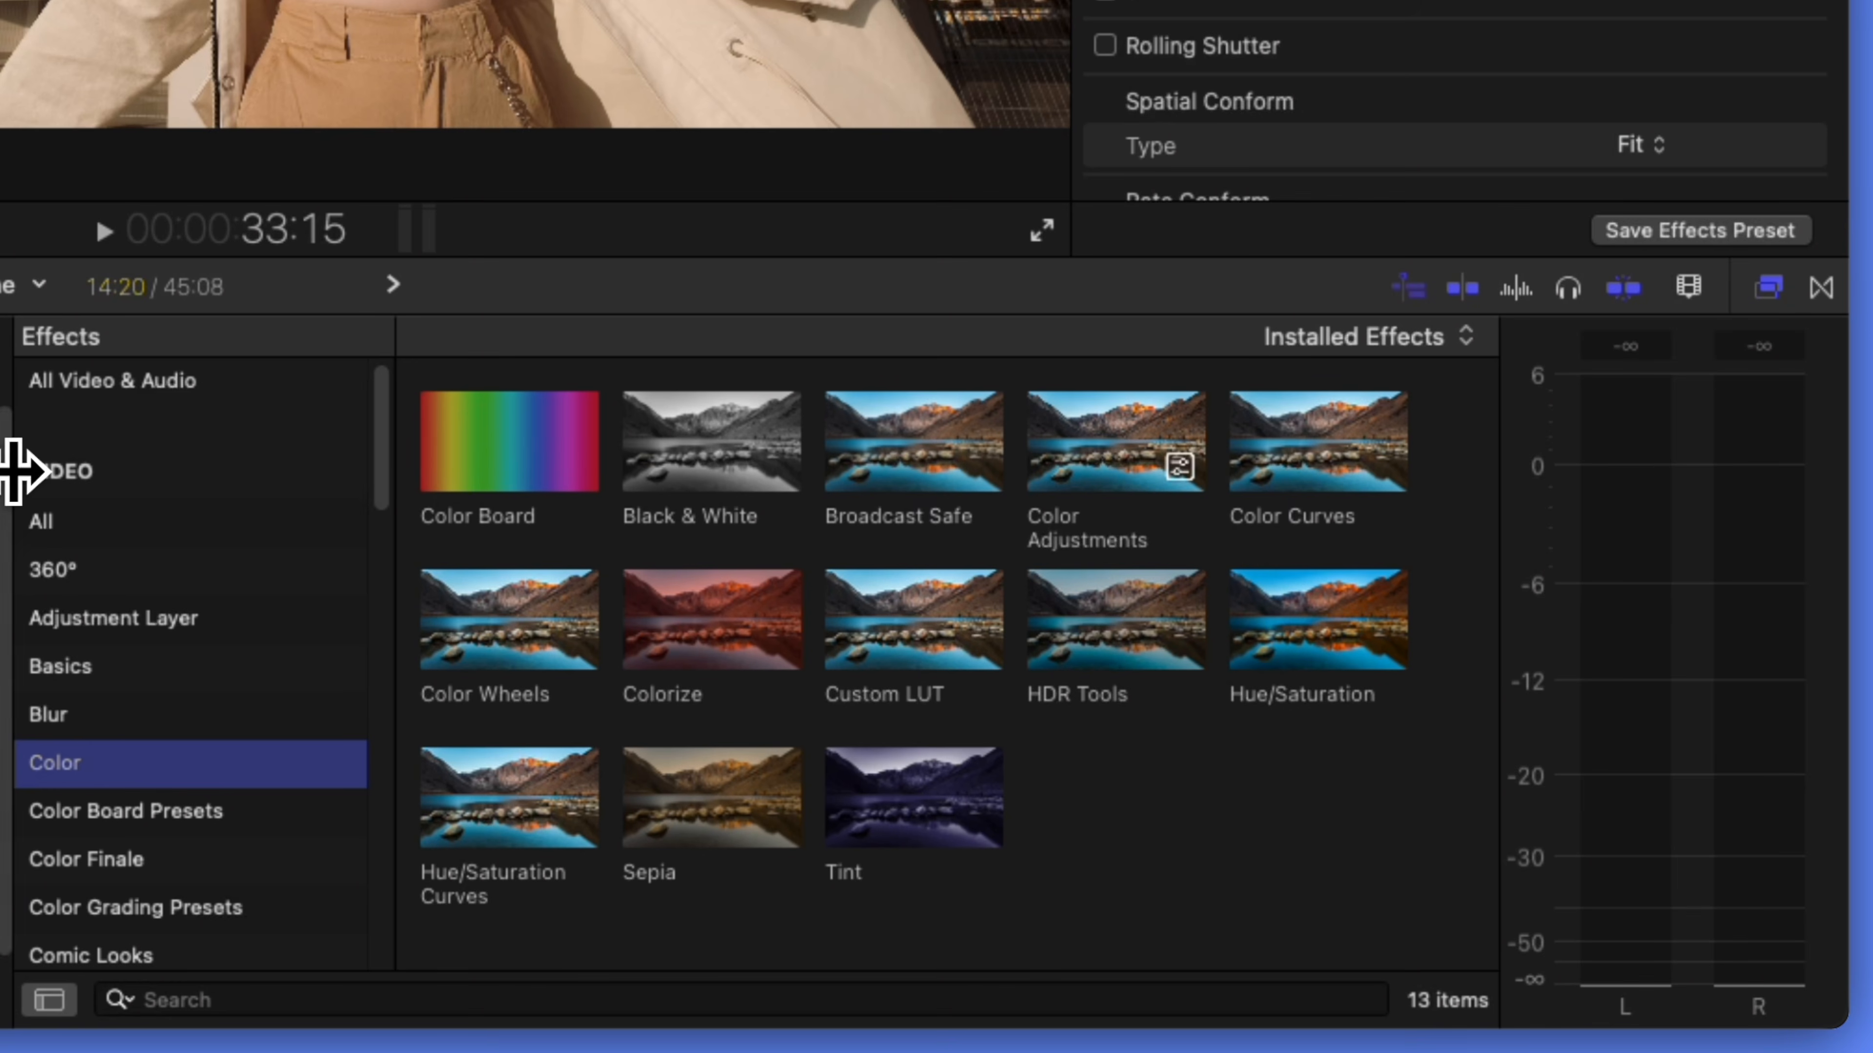
drag(17, 472, 629, 460)
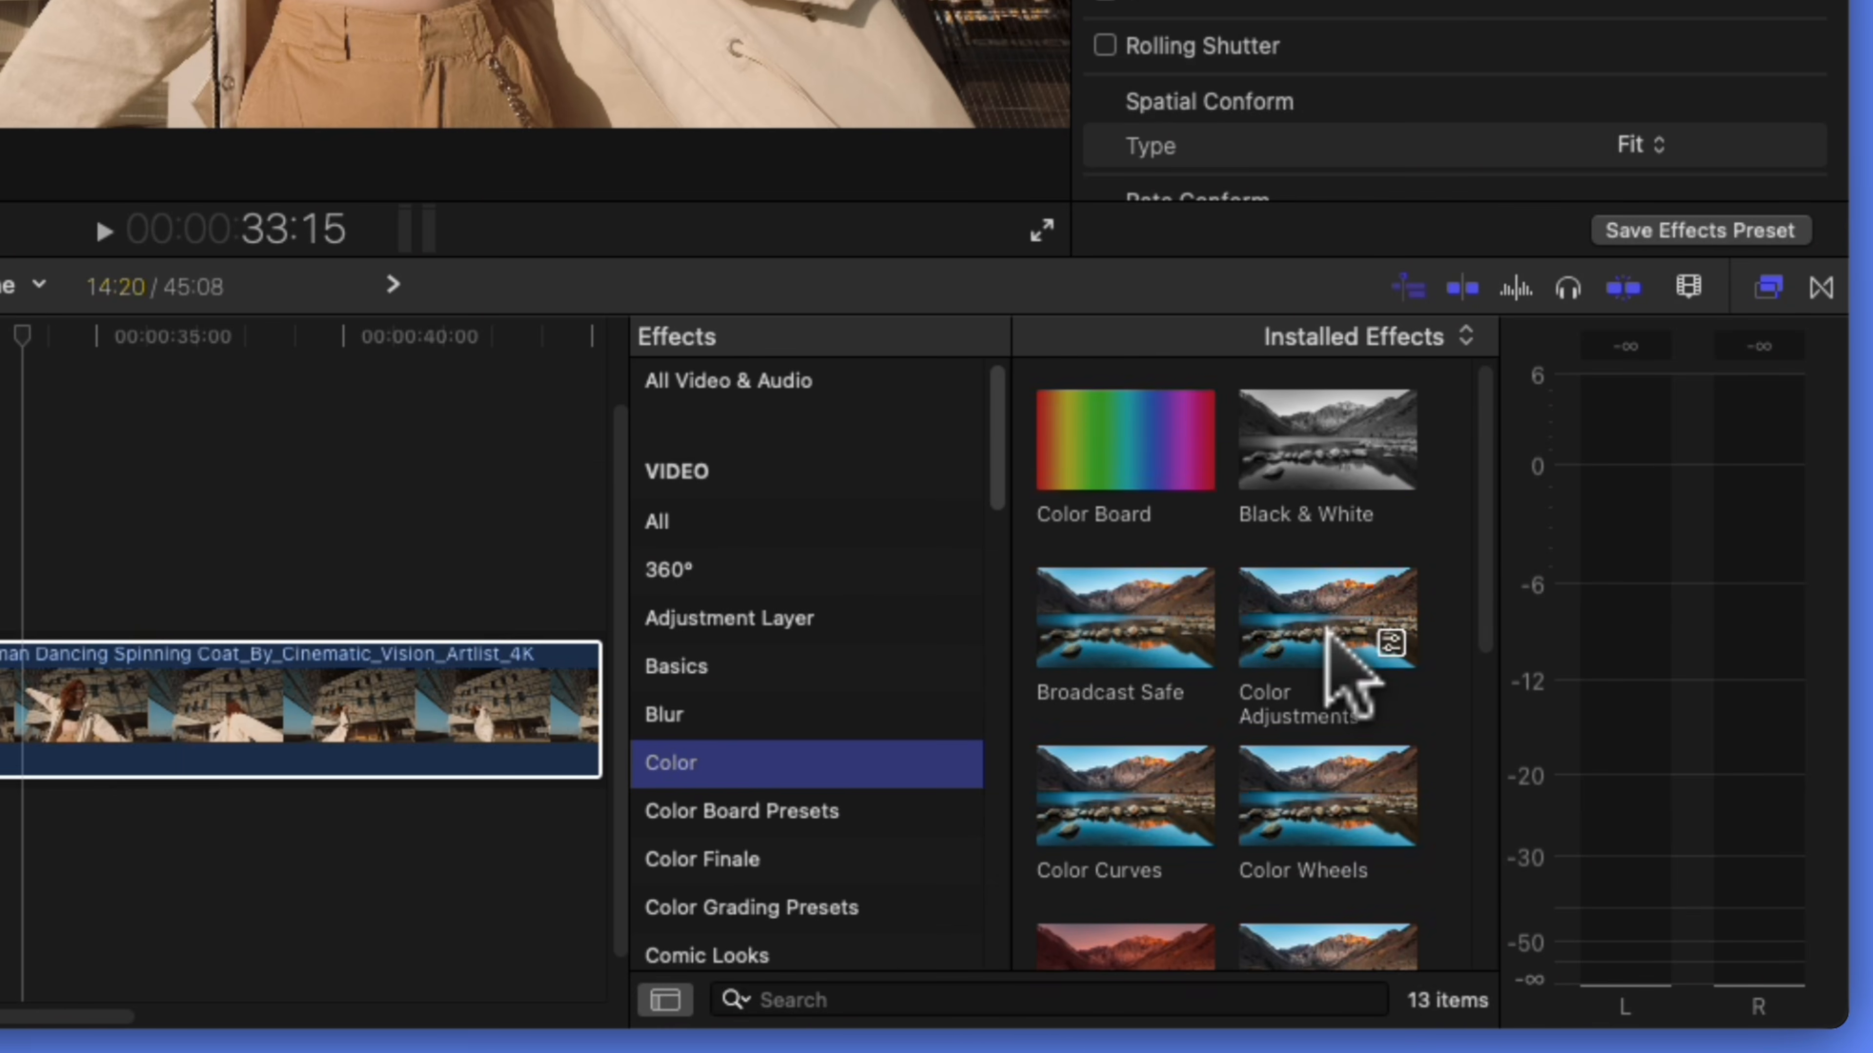
scroll(1338, 664, down, 3)
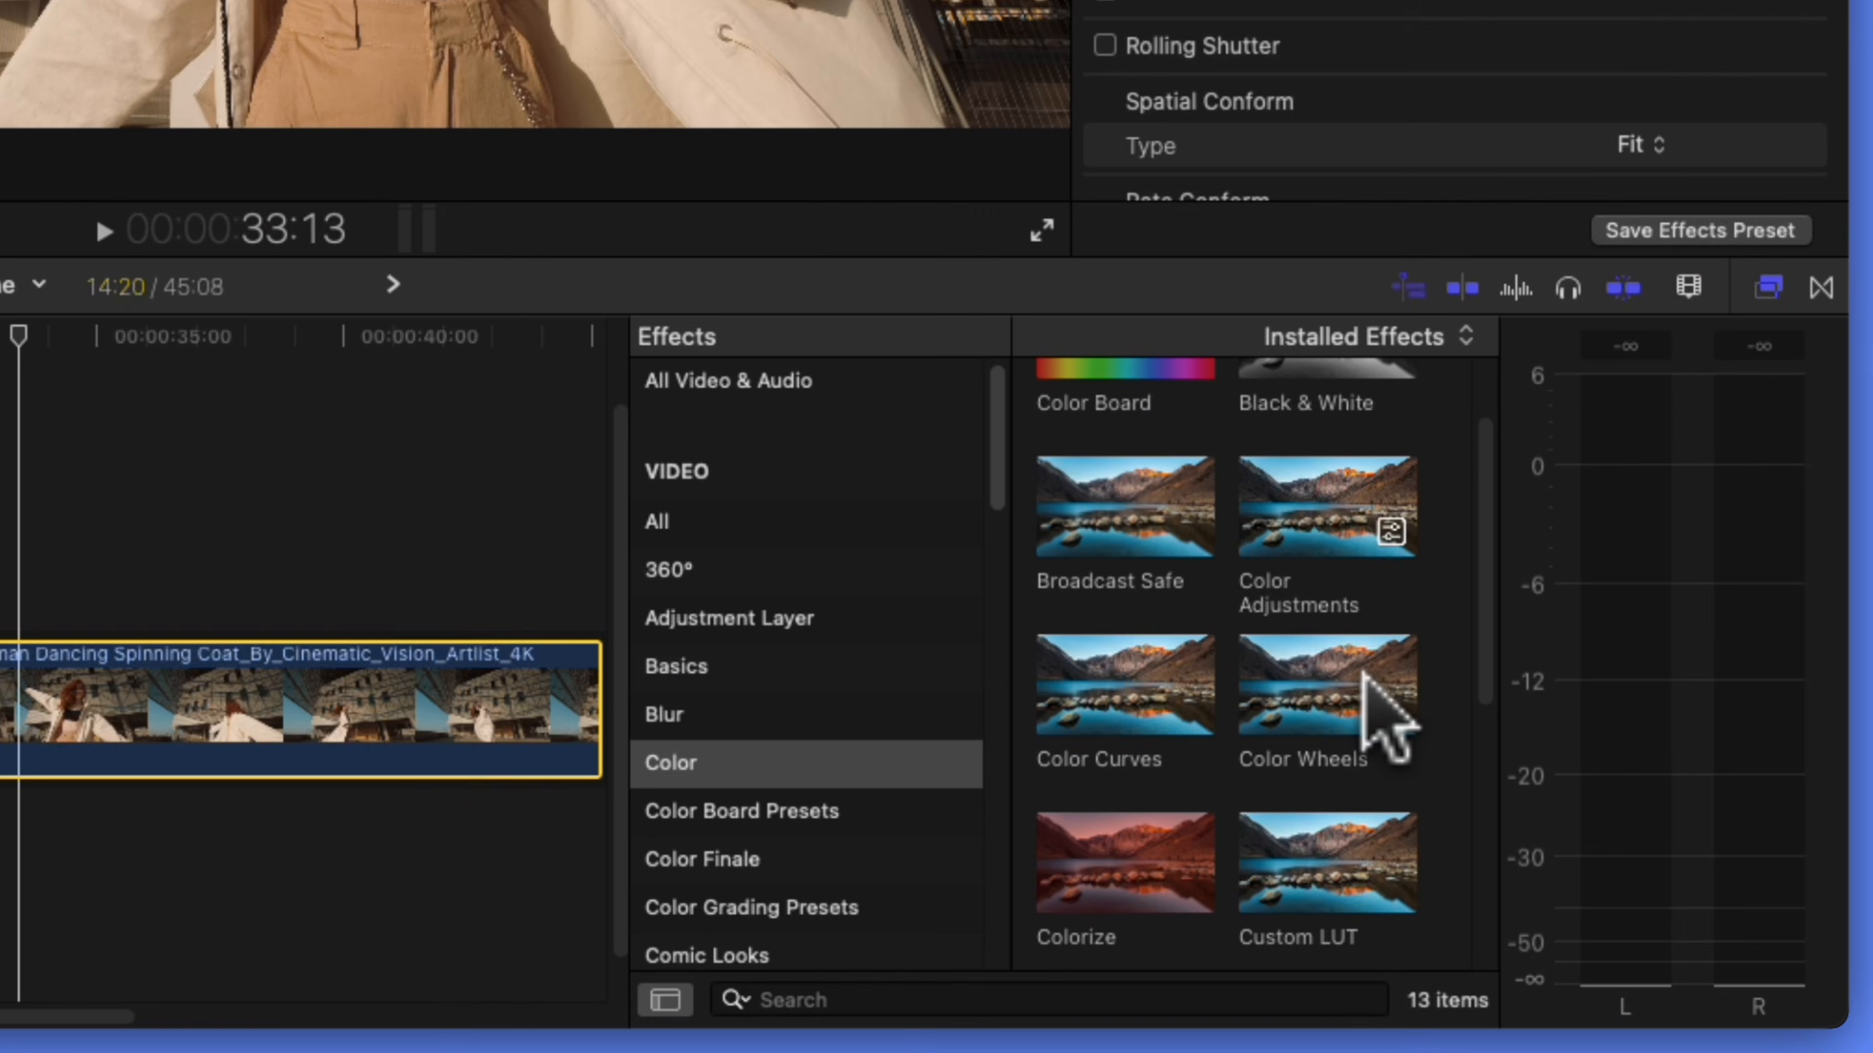
mouse_move(1283, 685)
mouse_down()
mouse_move(1129, 473)
mouse_move(1118, 736)
mouse_move(1009, 643)
mouse_up()
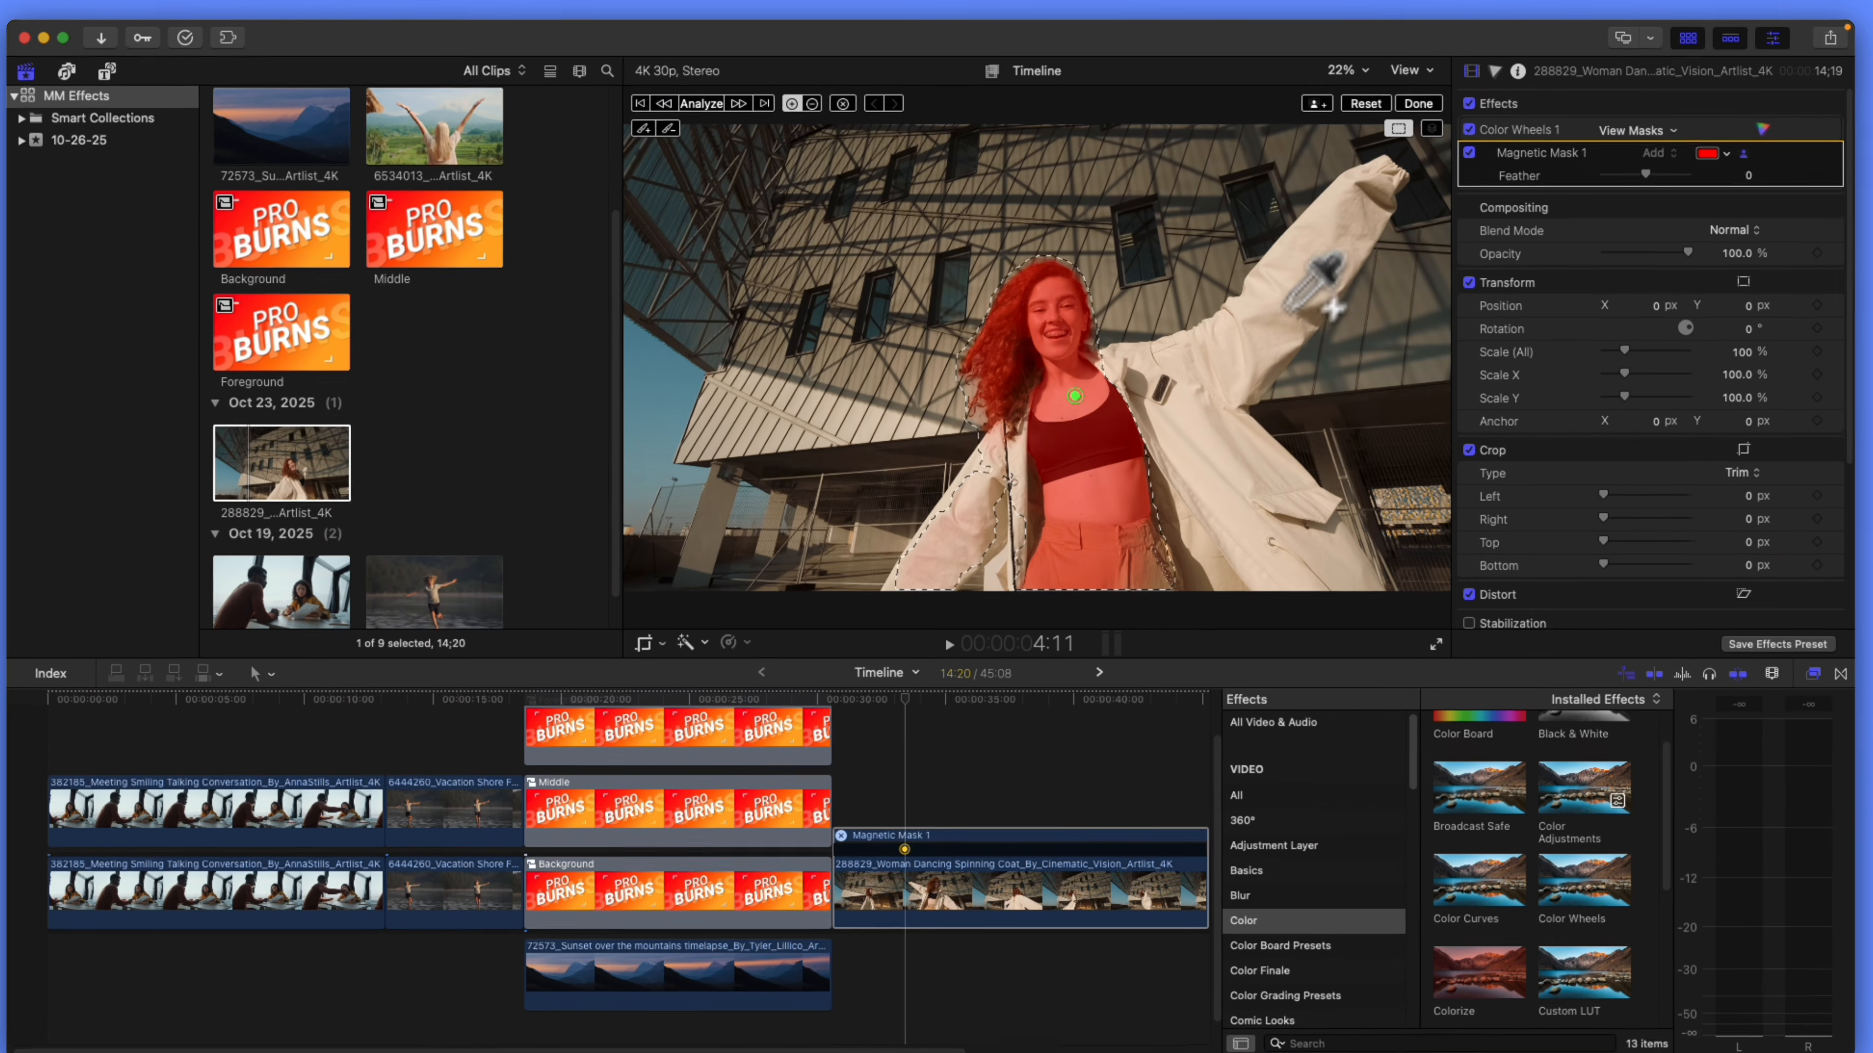
- Add inclusion points on the woman's raised sleeve, hair, coat and midriff to extend the Magnetic Mask over her whole figure
click(1295, 262)
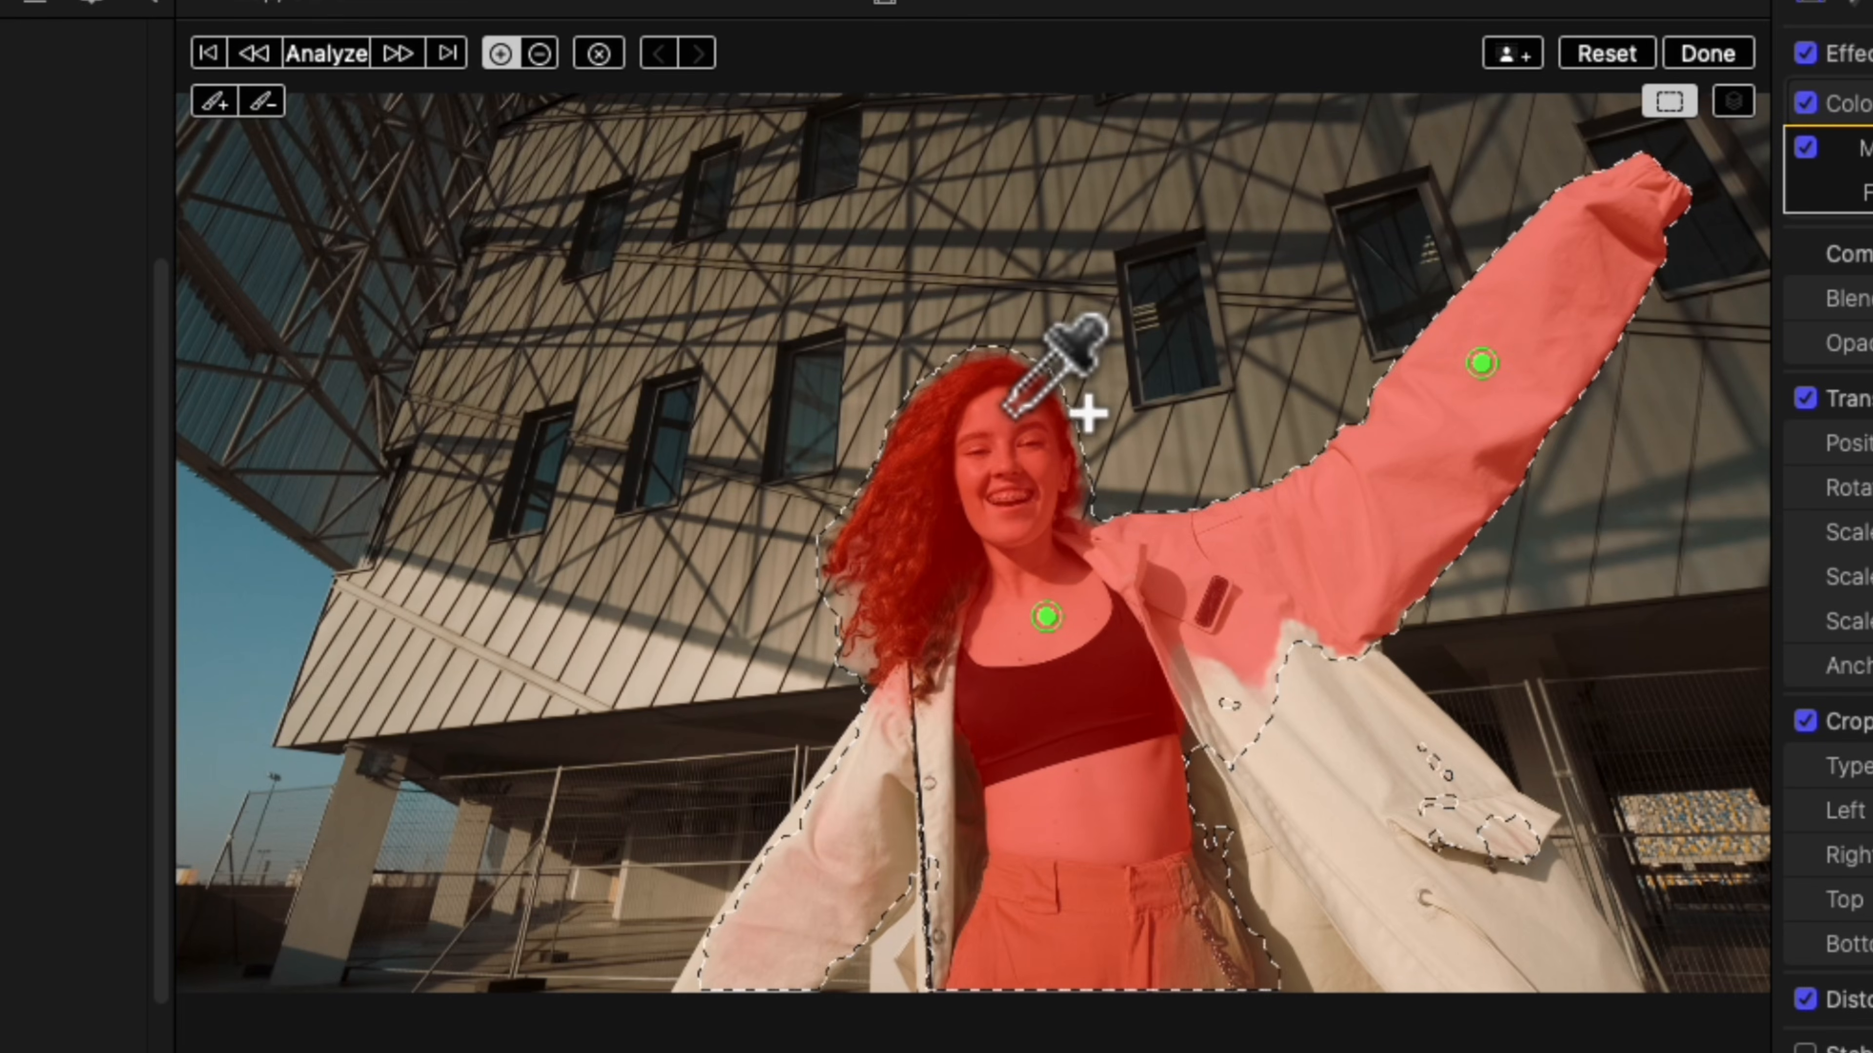
click(998, 402)
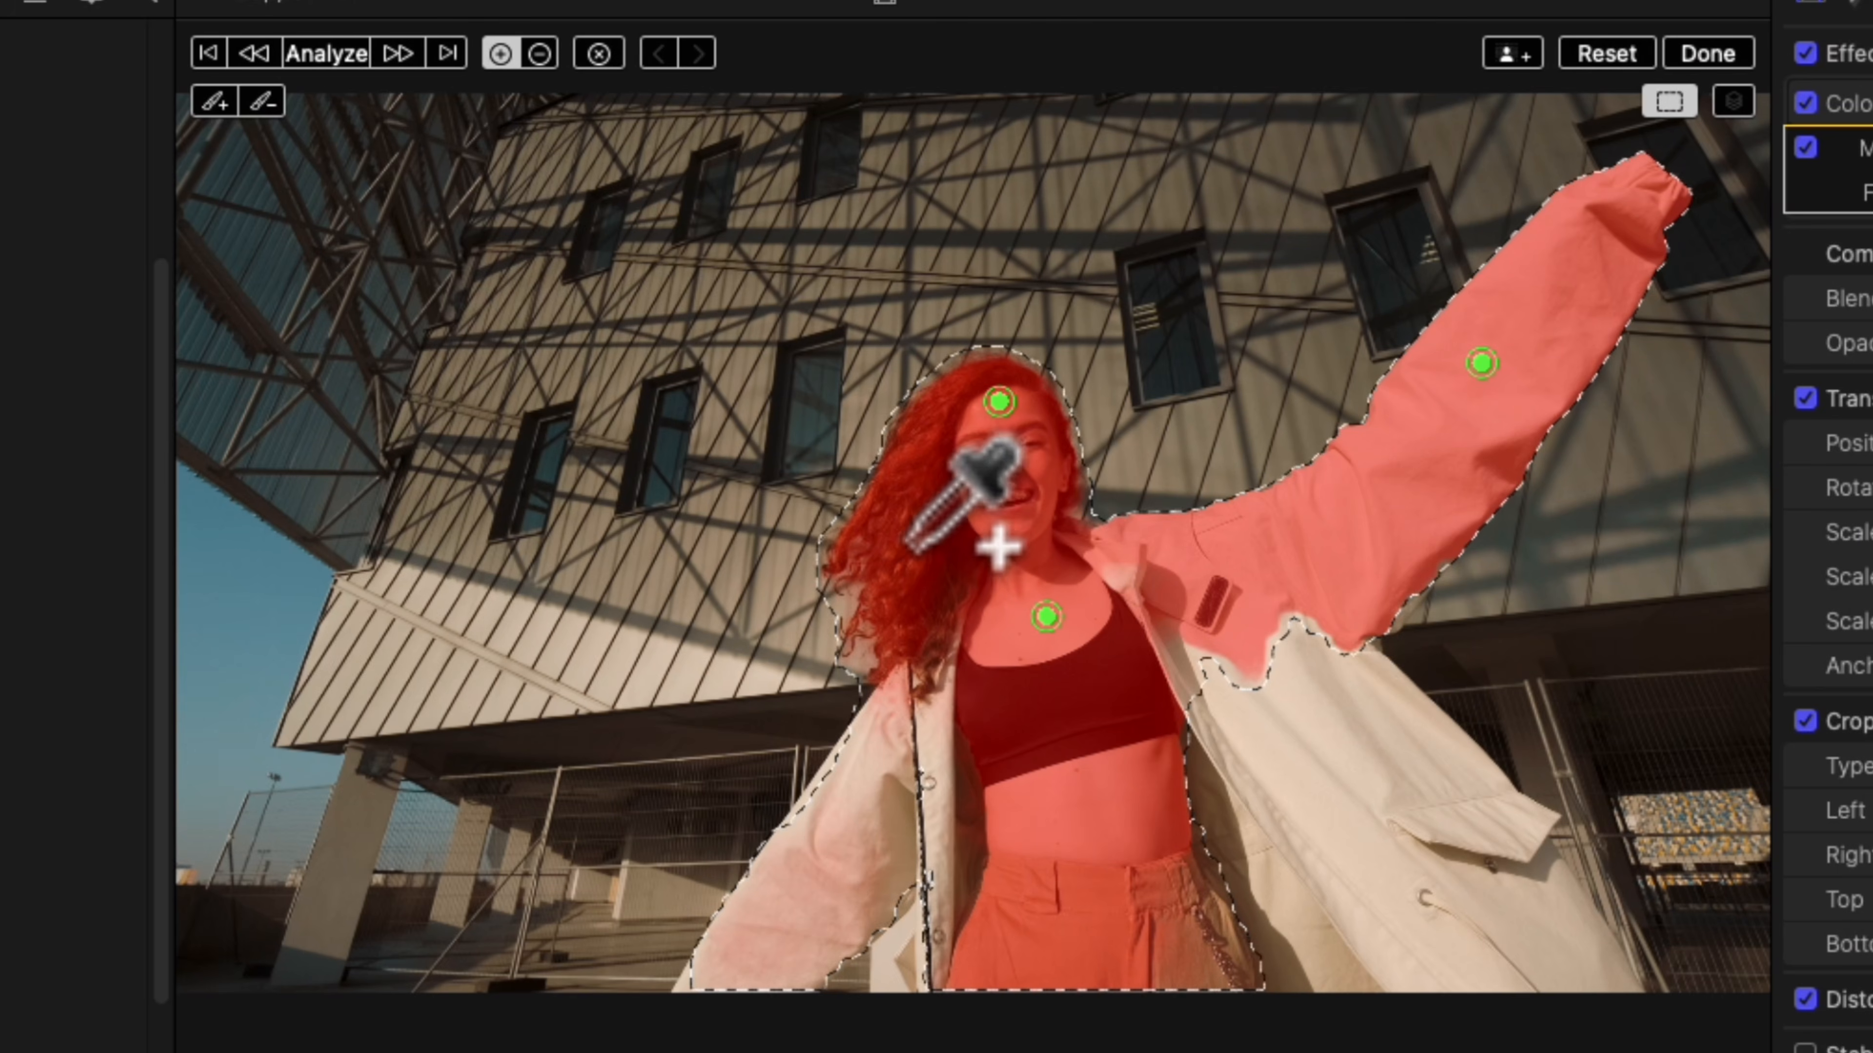
click(926, 482)
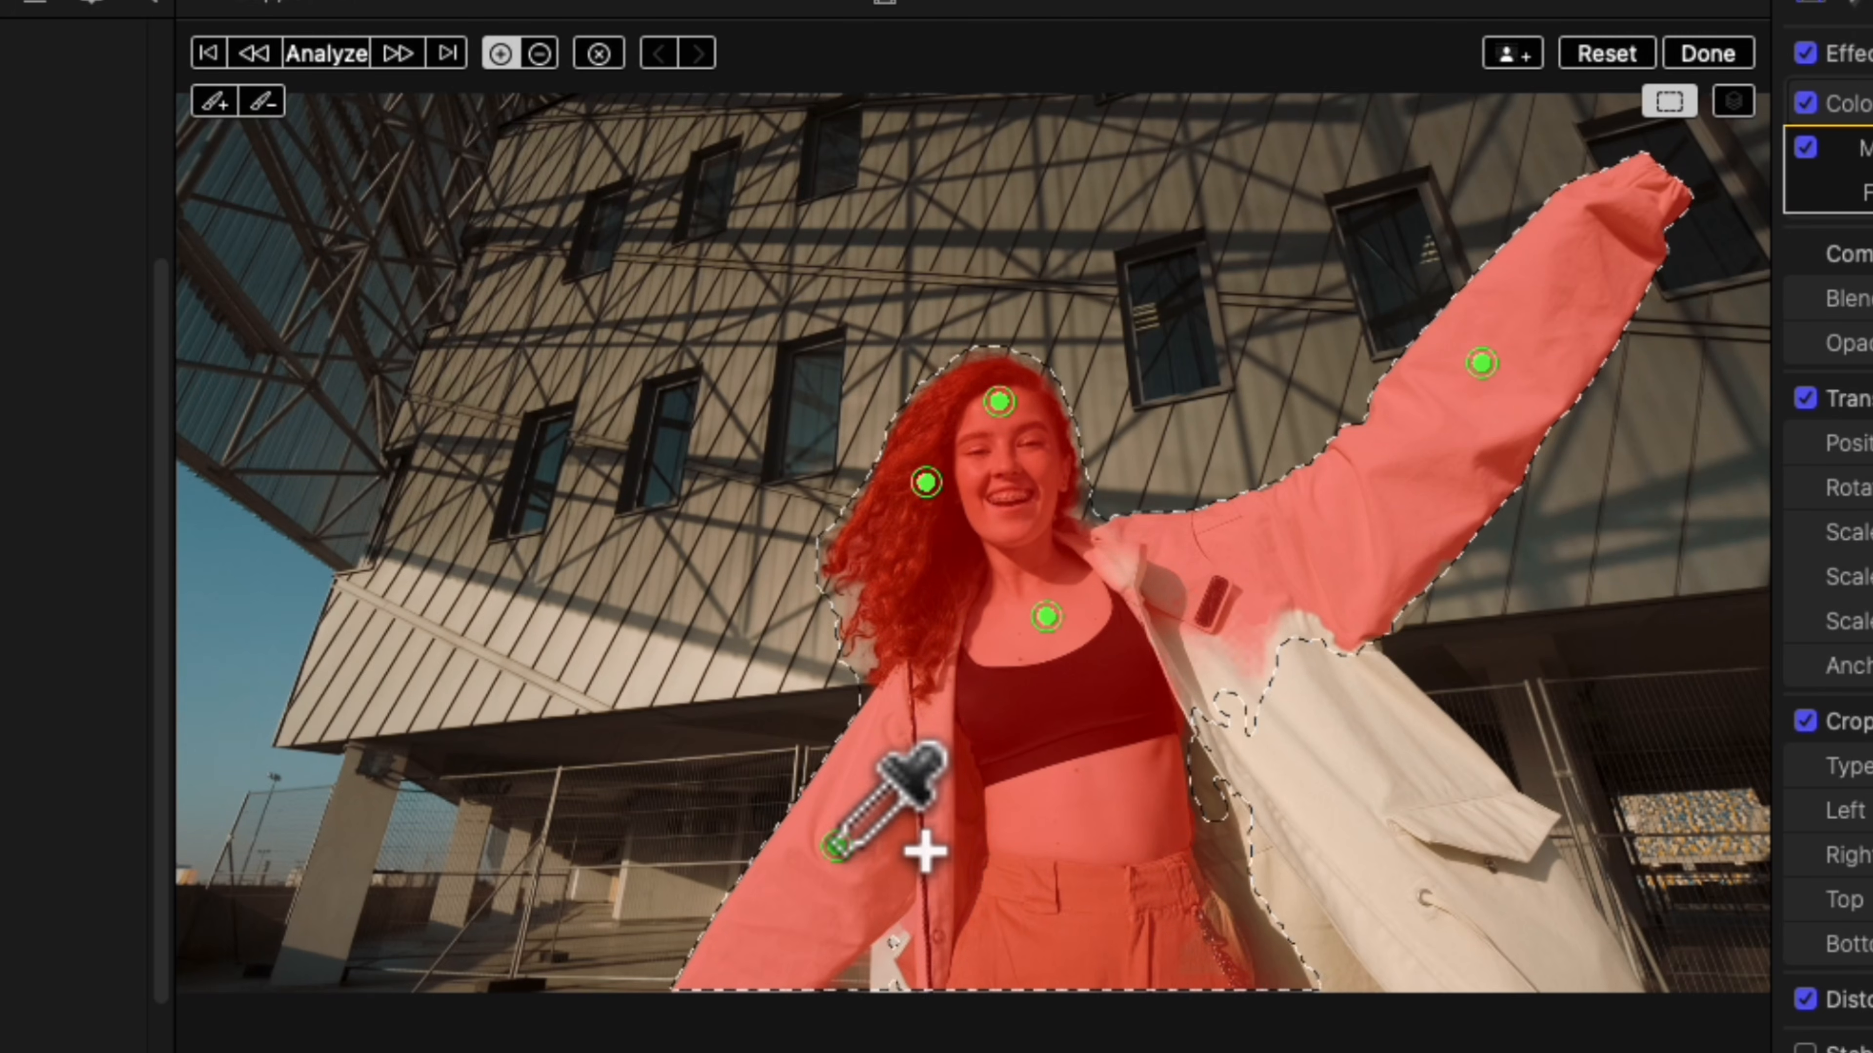
click(837, 846)
click(912, 968)
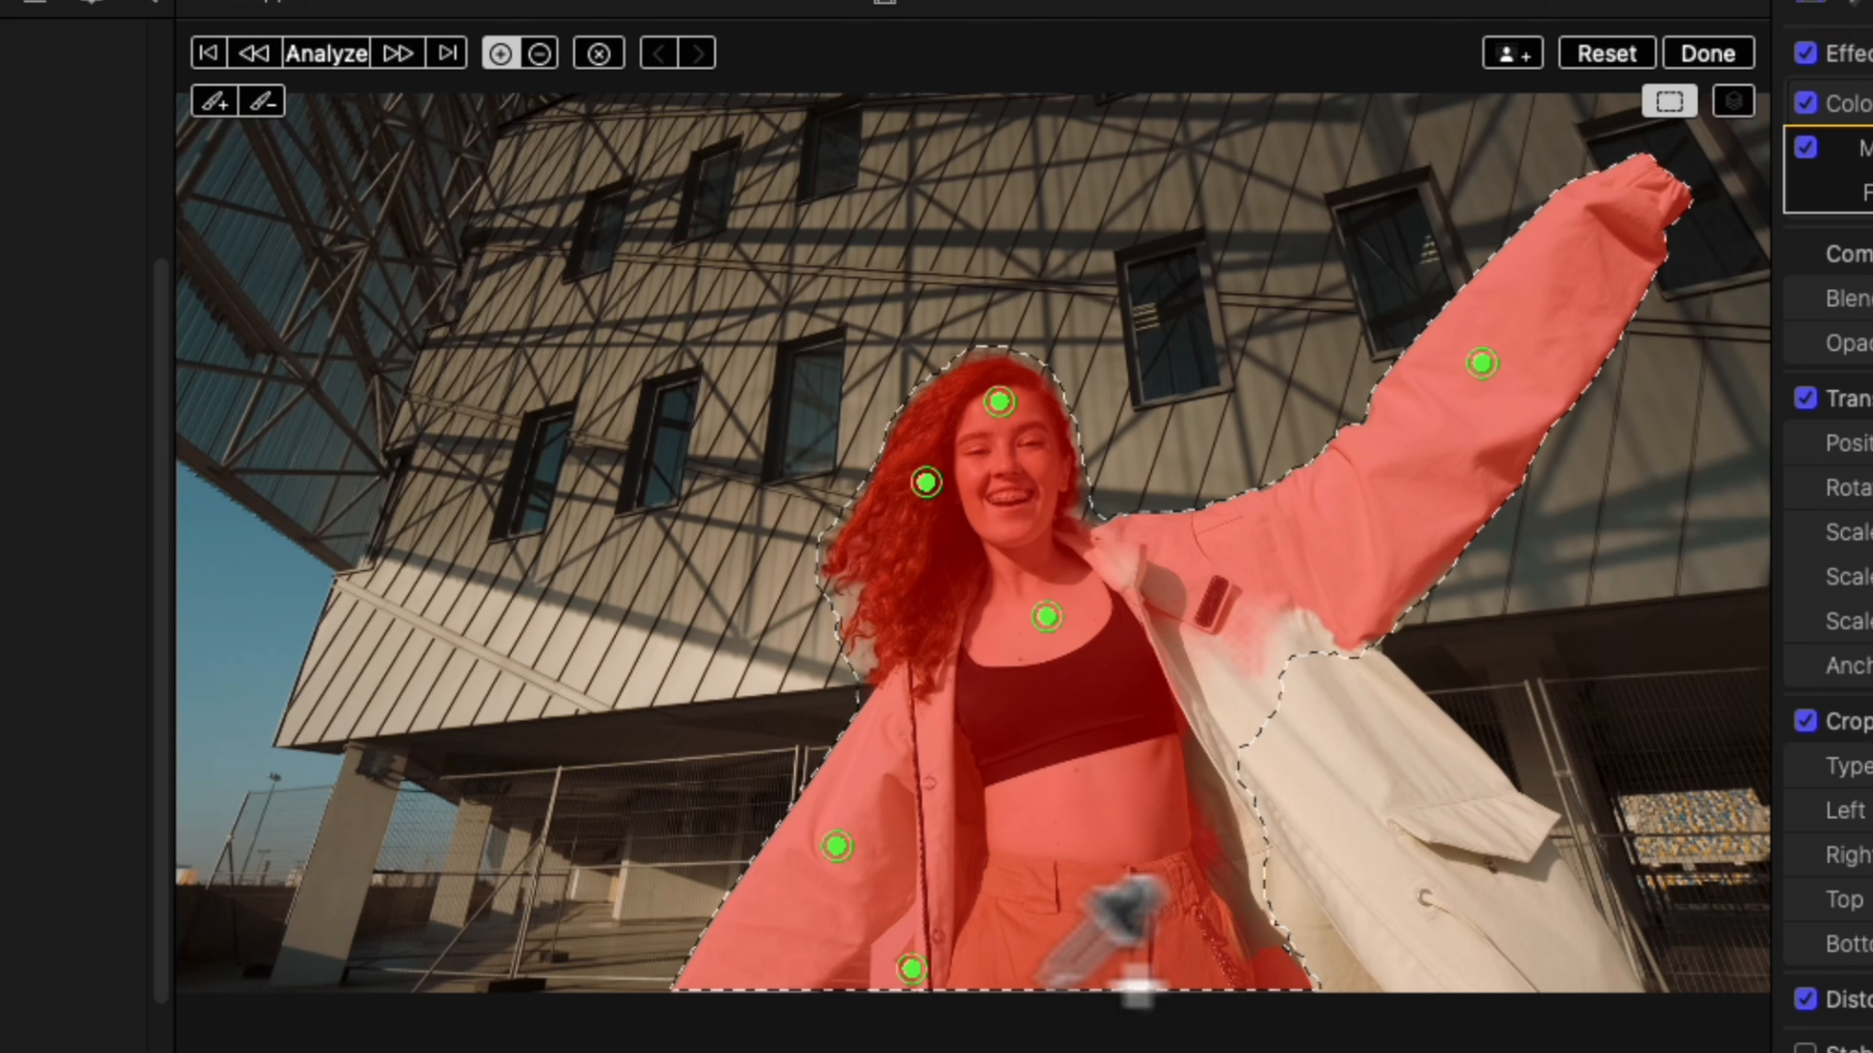
click(1104, 817)
click(1375, 787)
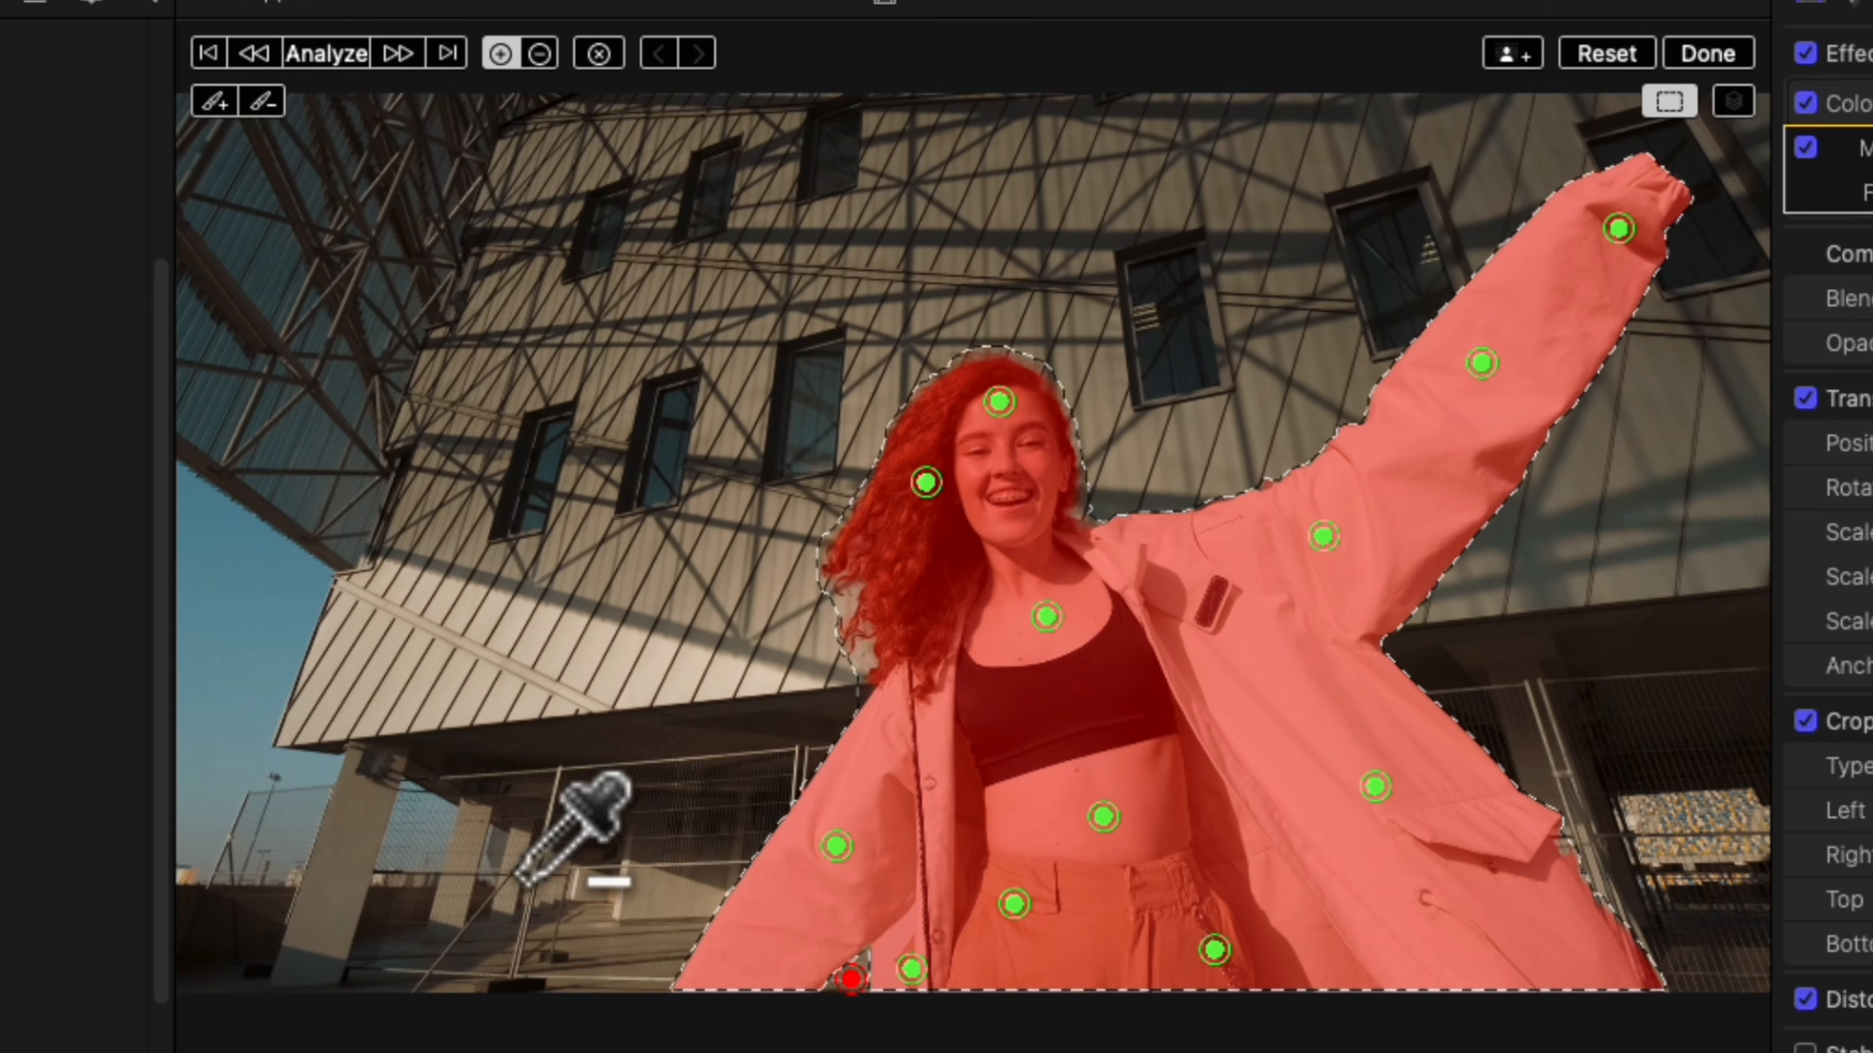
- Add exclusion points on the building and ground around the woman and analyze the Magnetic Mask through the clip
alt+click(574, 939)
alt+click(710, 687)
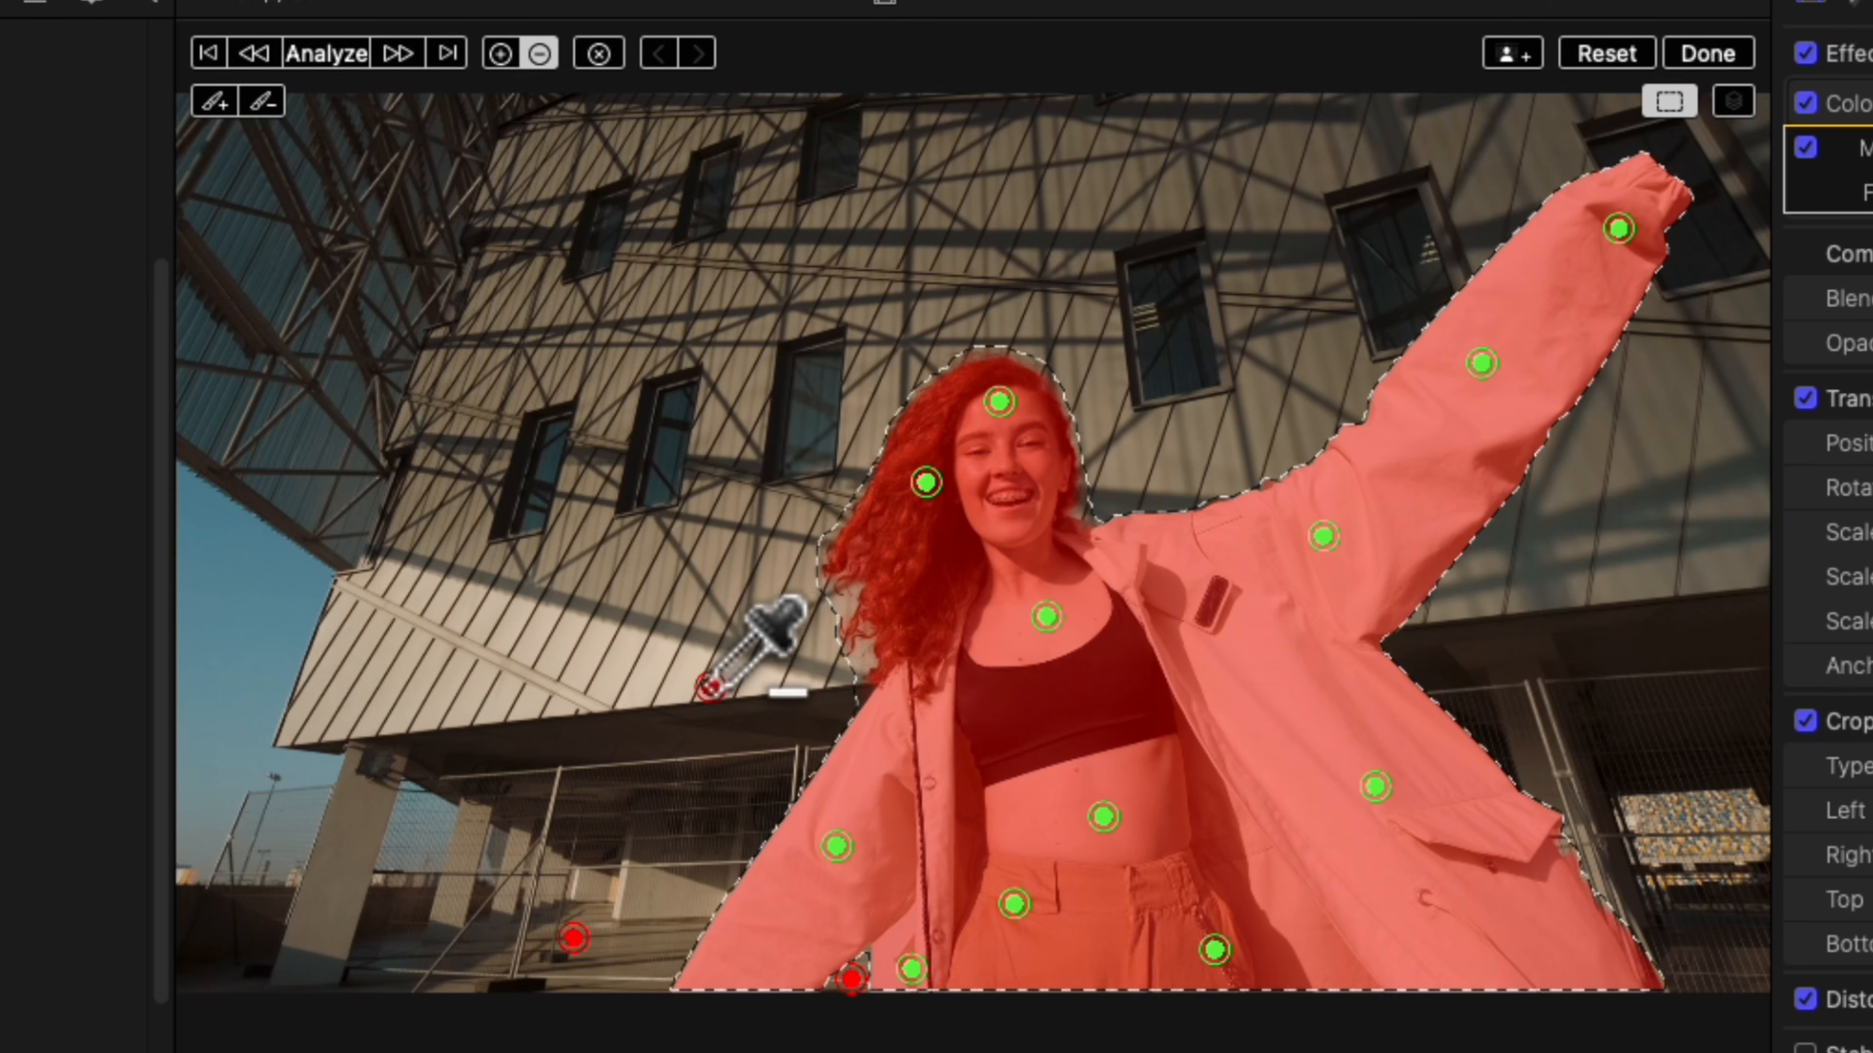
alt+click(835, 353)
alt+click(1098, 313)
alt+click(1204, 425)
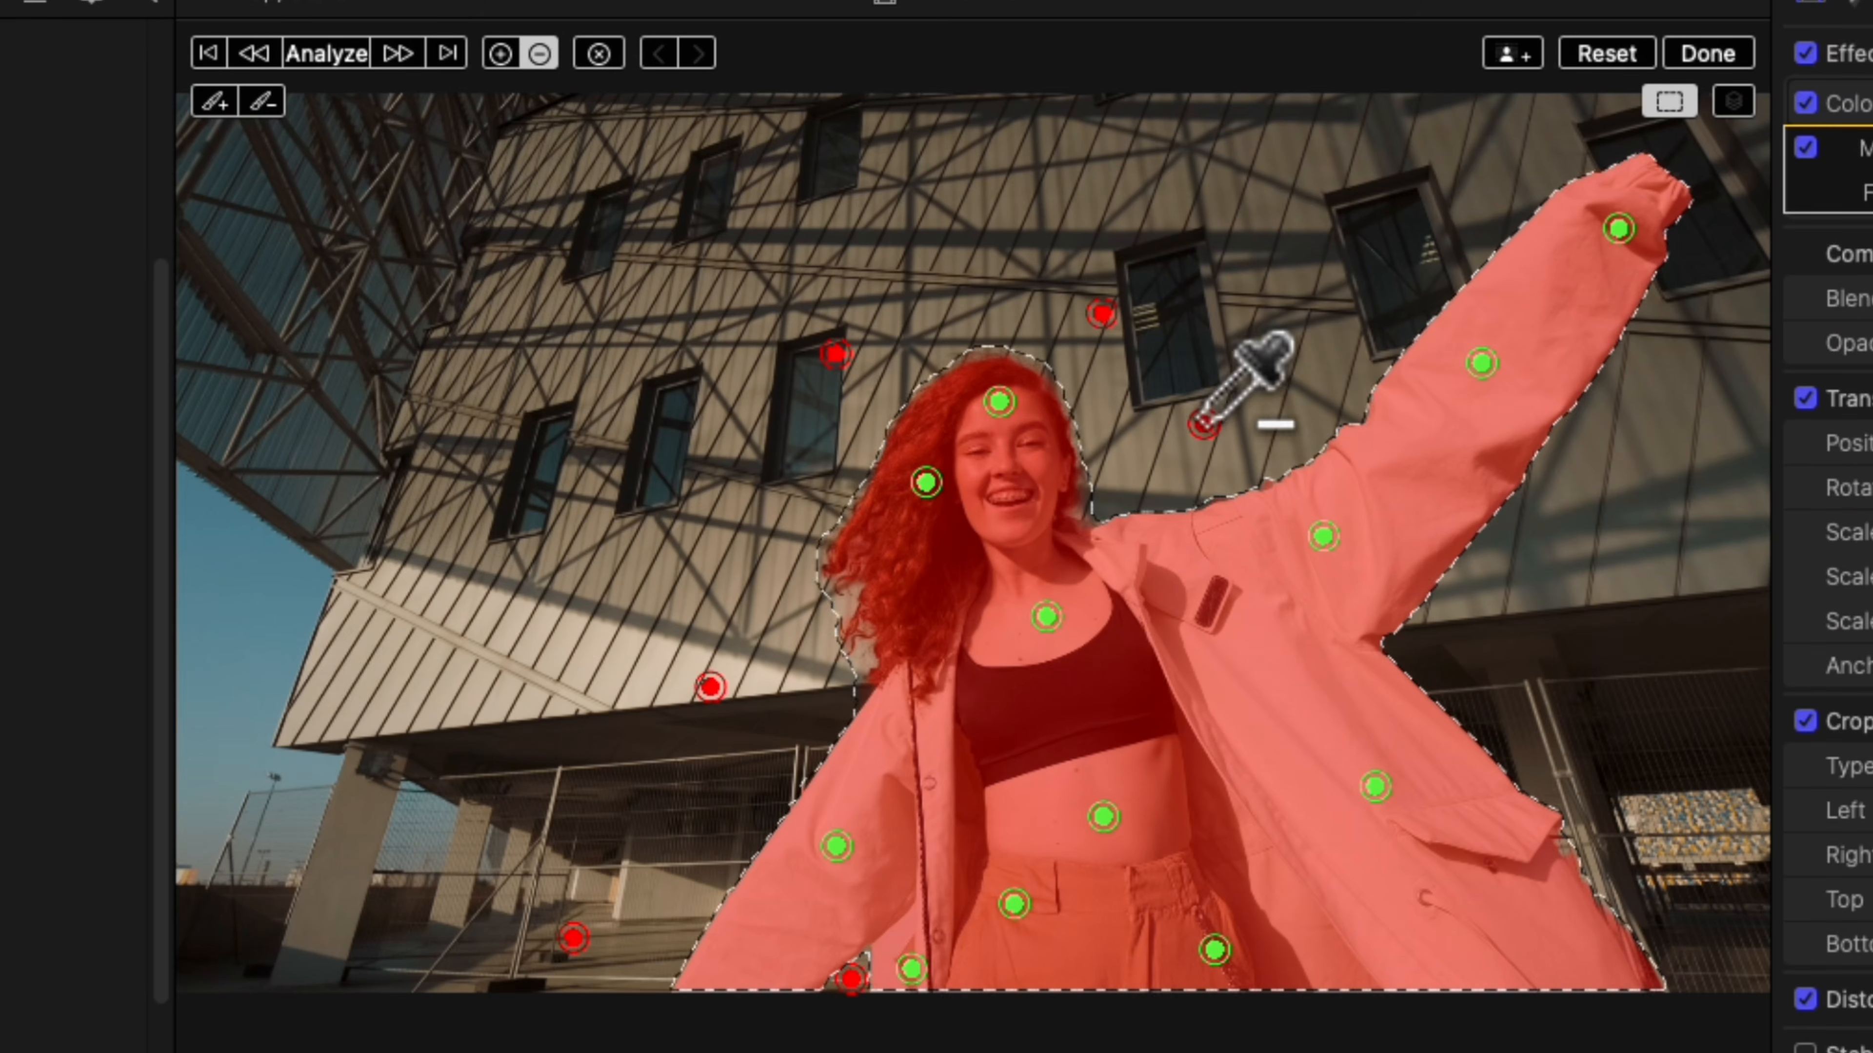
alt+click(1669, 331)
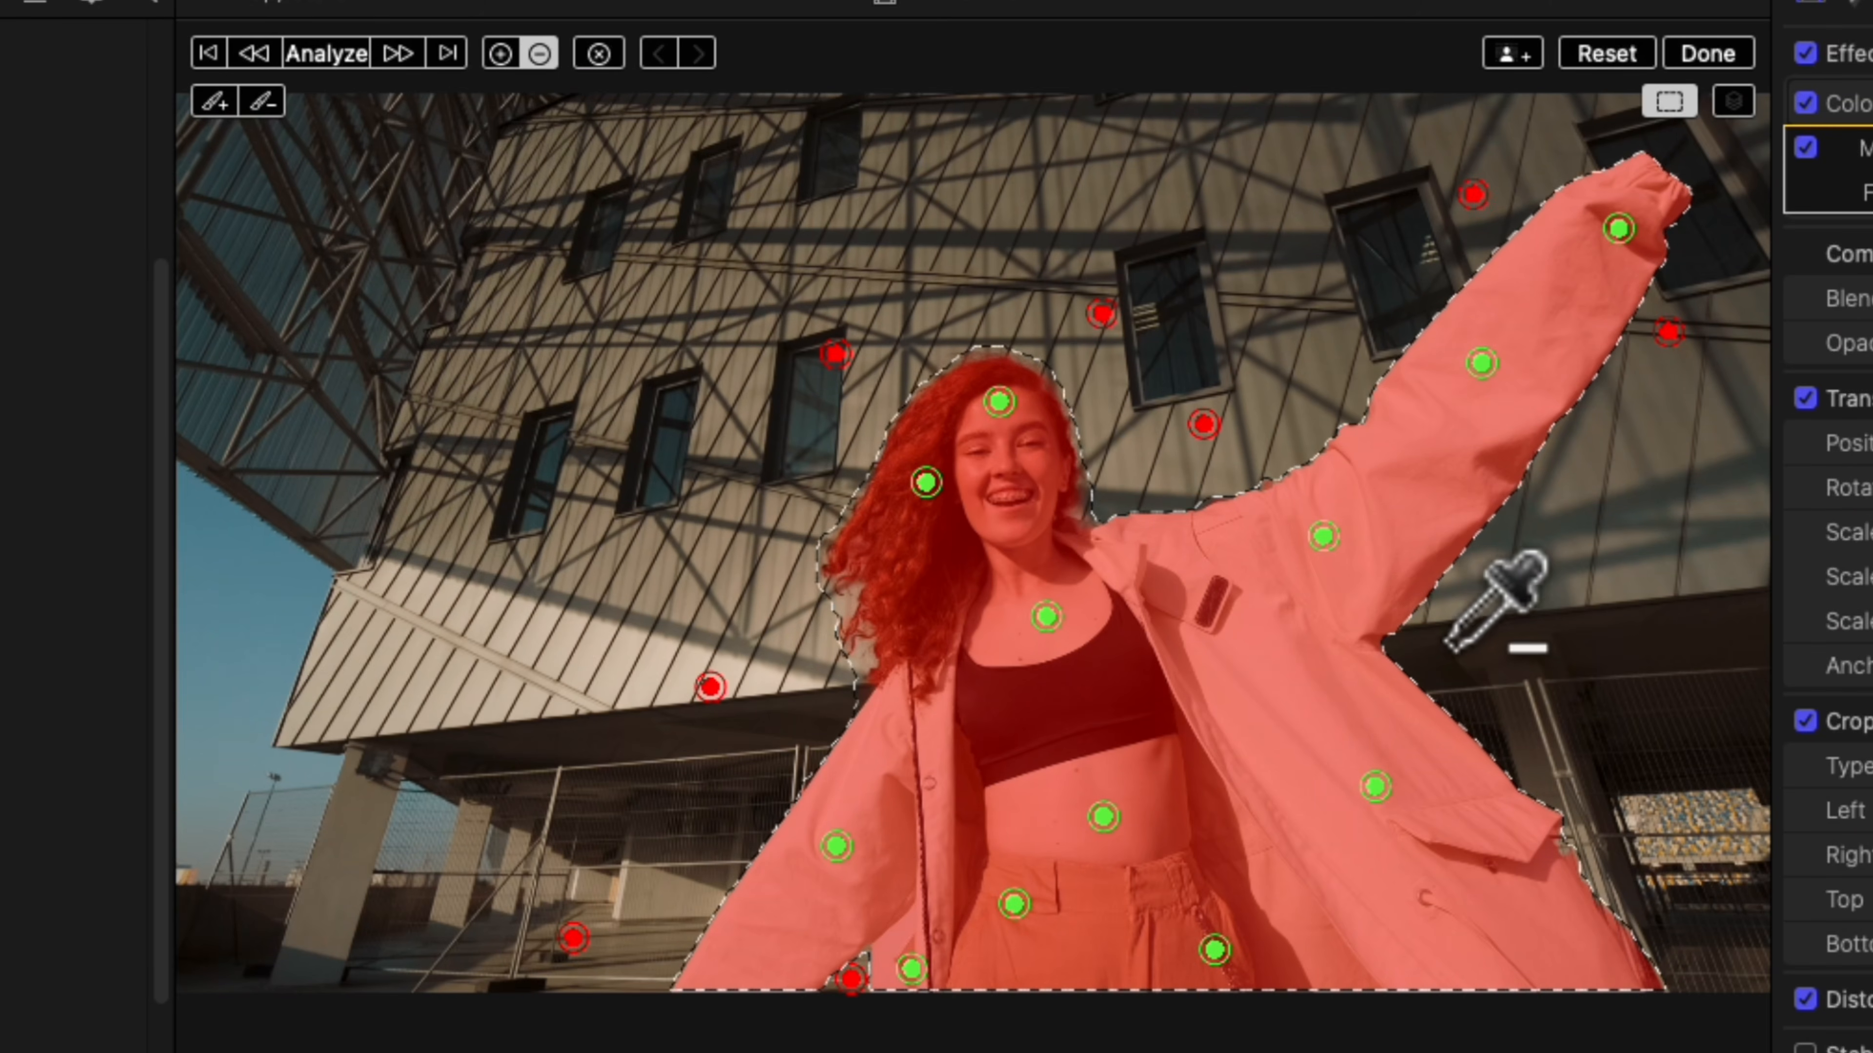
alt+click(1432, 653)
alt+click(1722, 950)
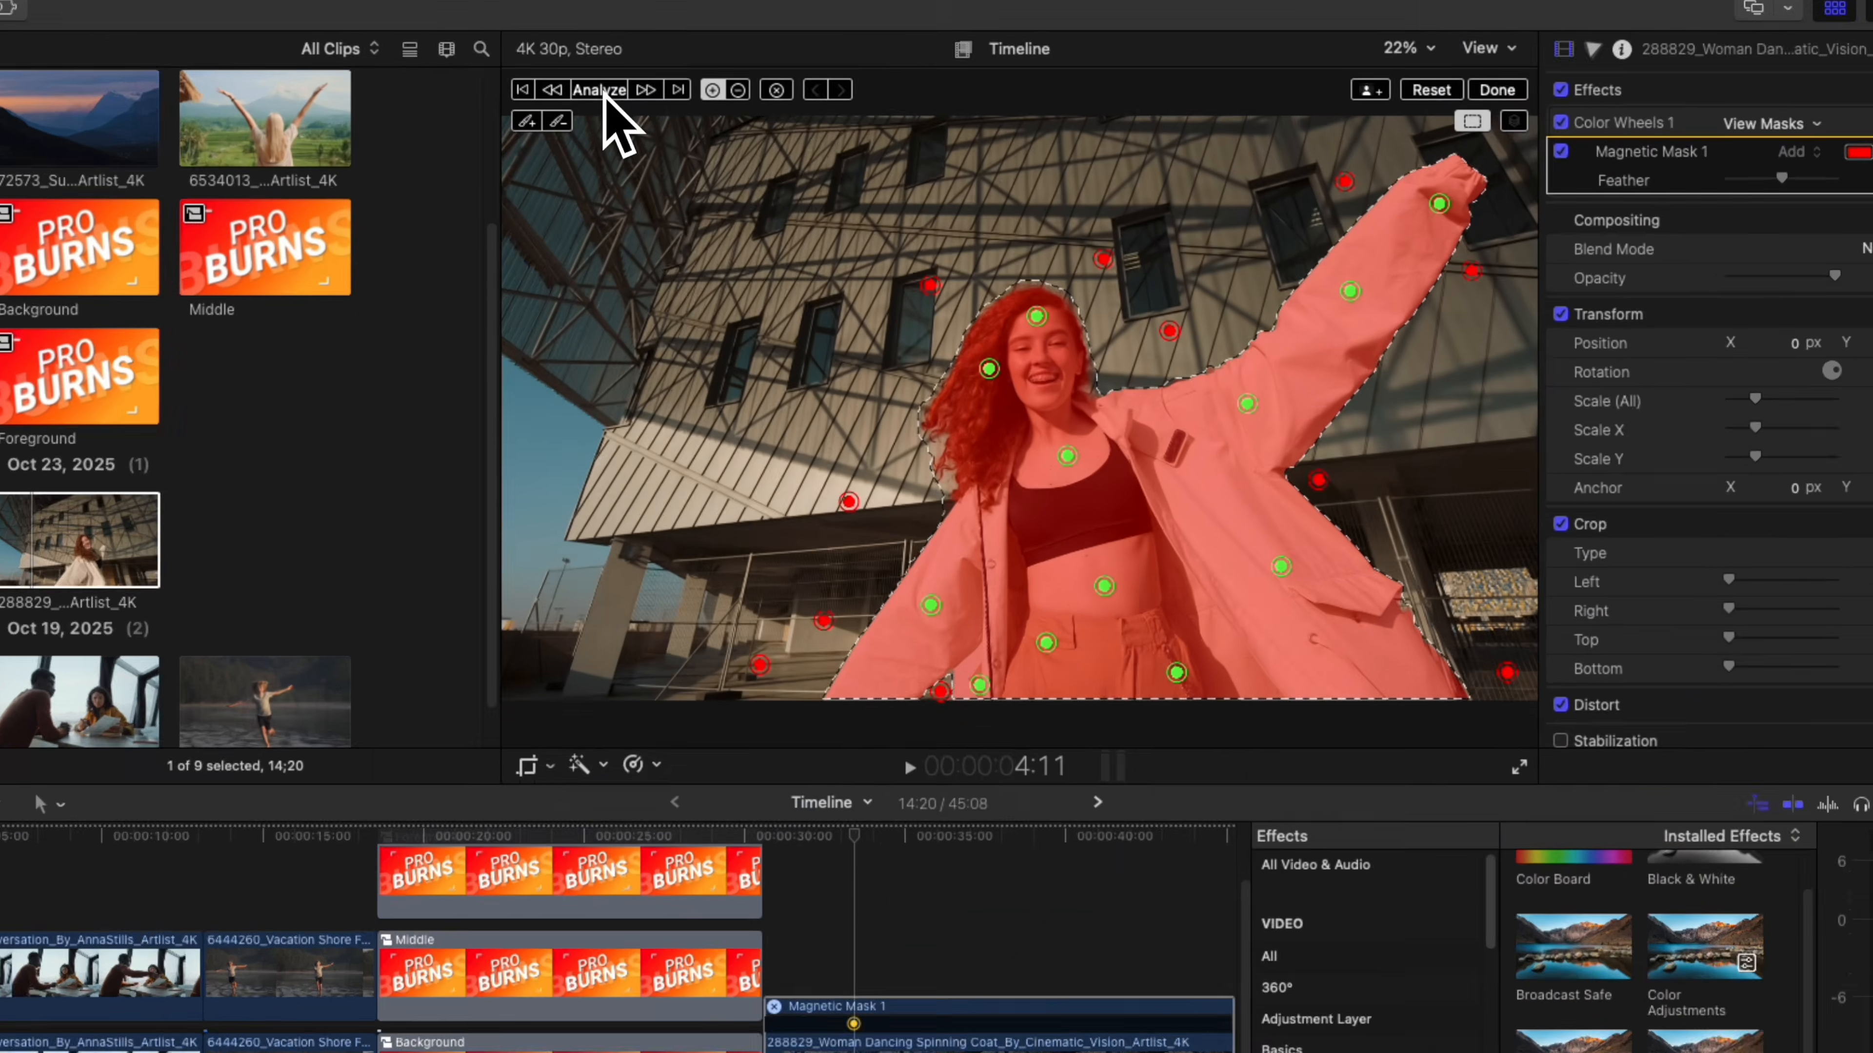
click(601, 91)
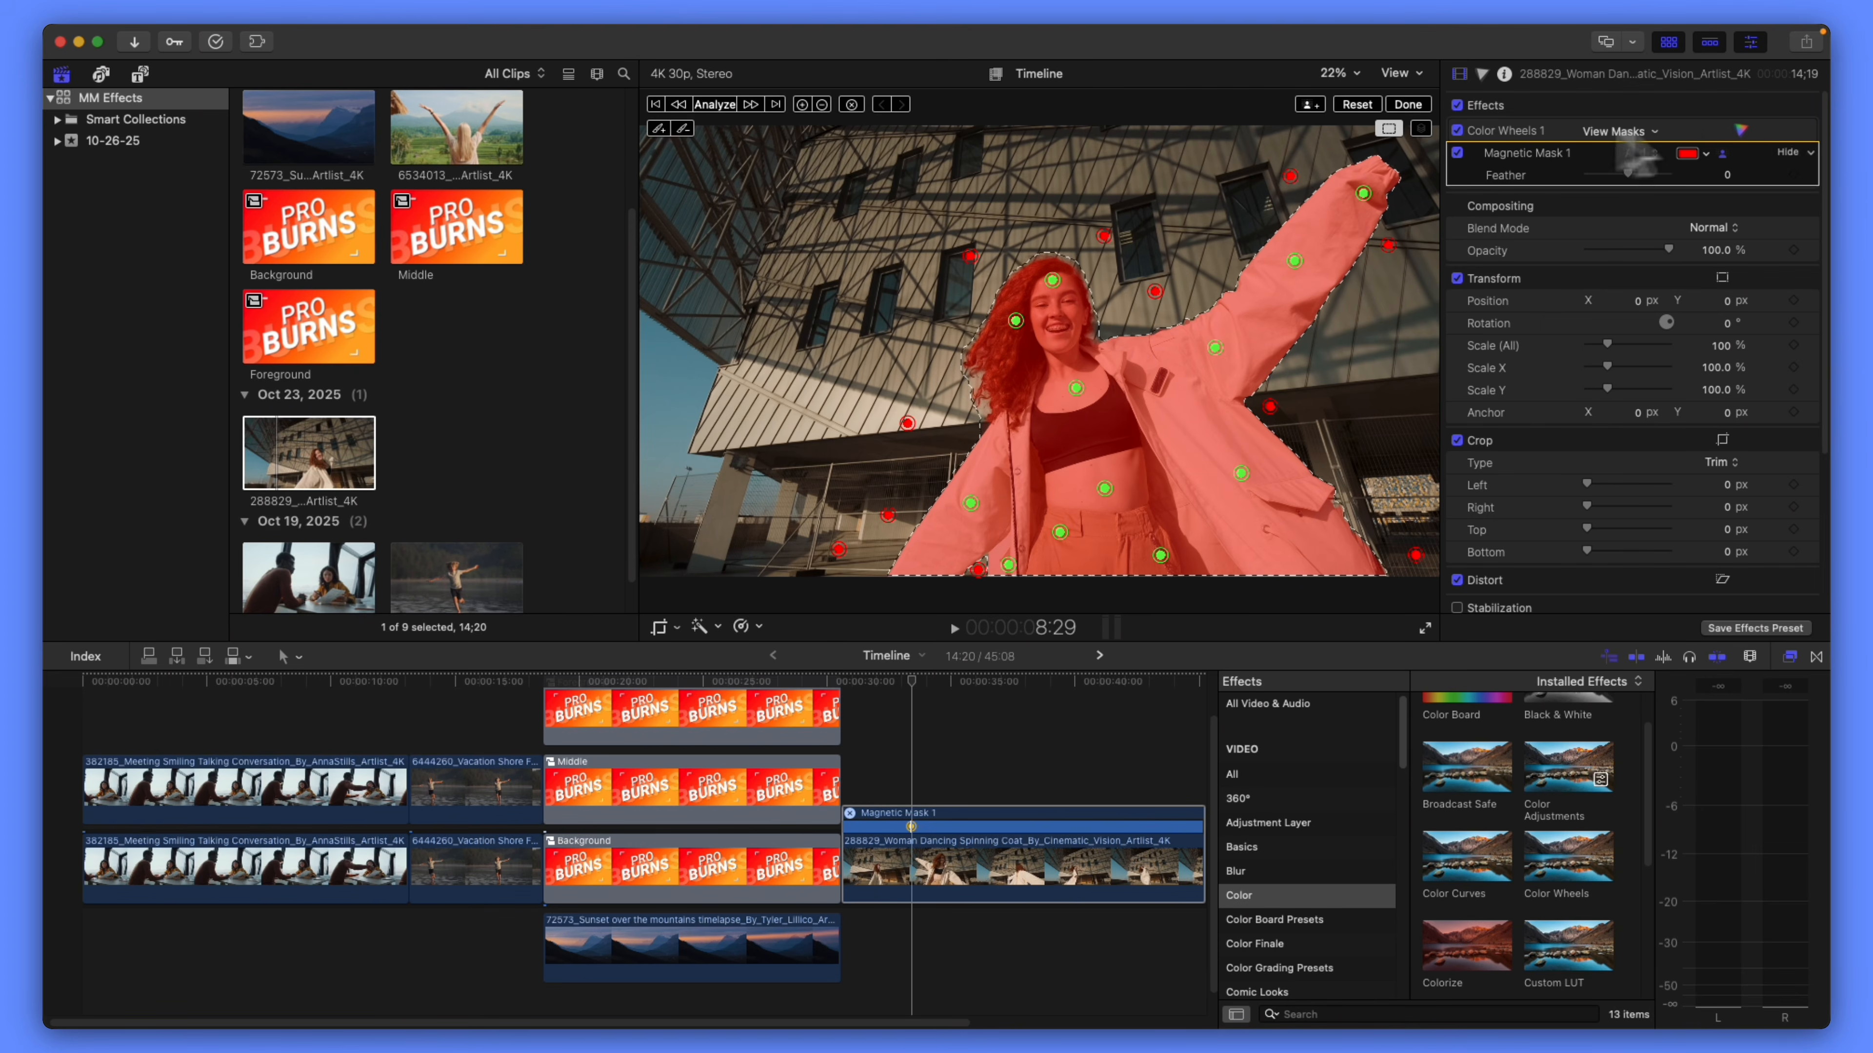
- Open the Color Wheels controls for the clip, enlarge the wheels area to show all four wheels and finish editing the mask
click(1742, 130)
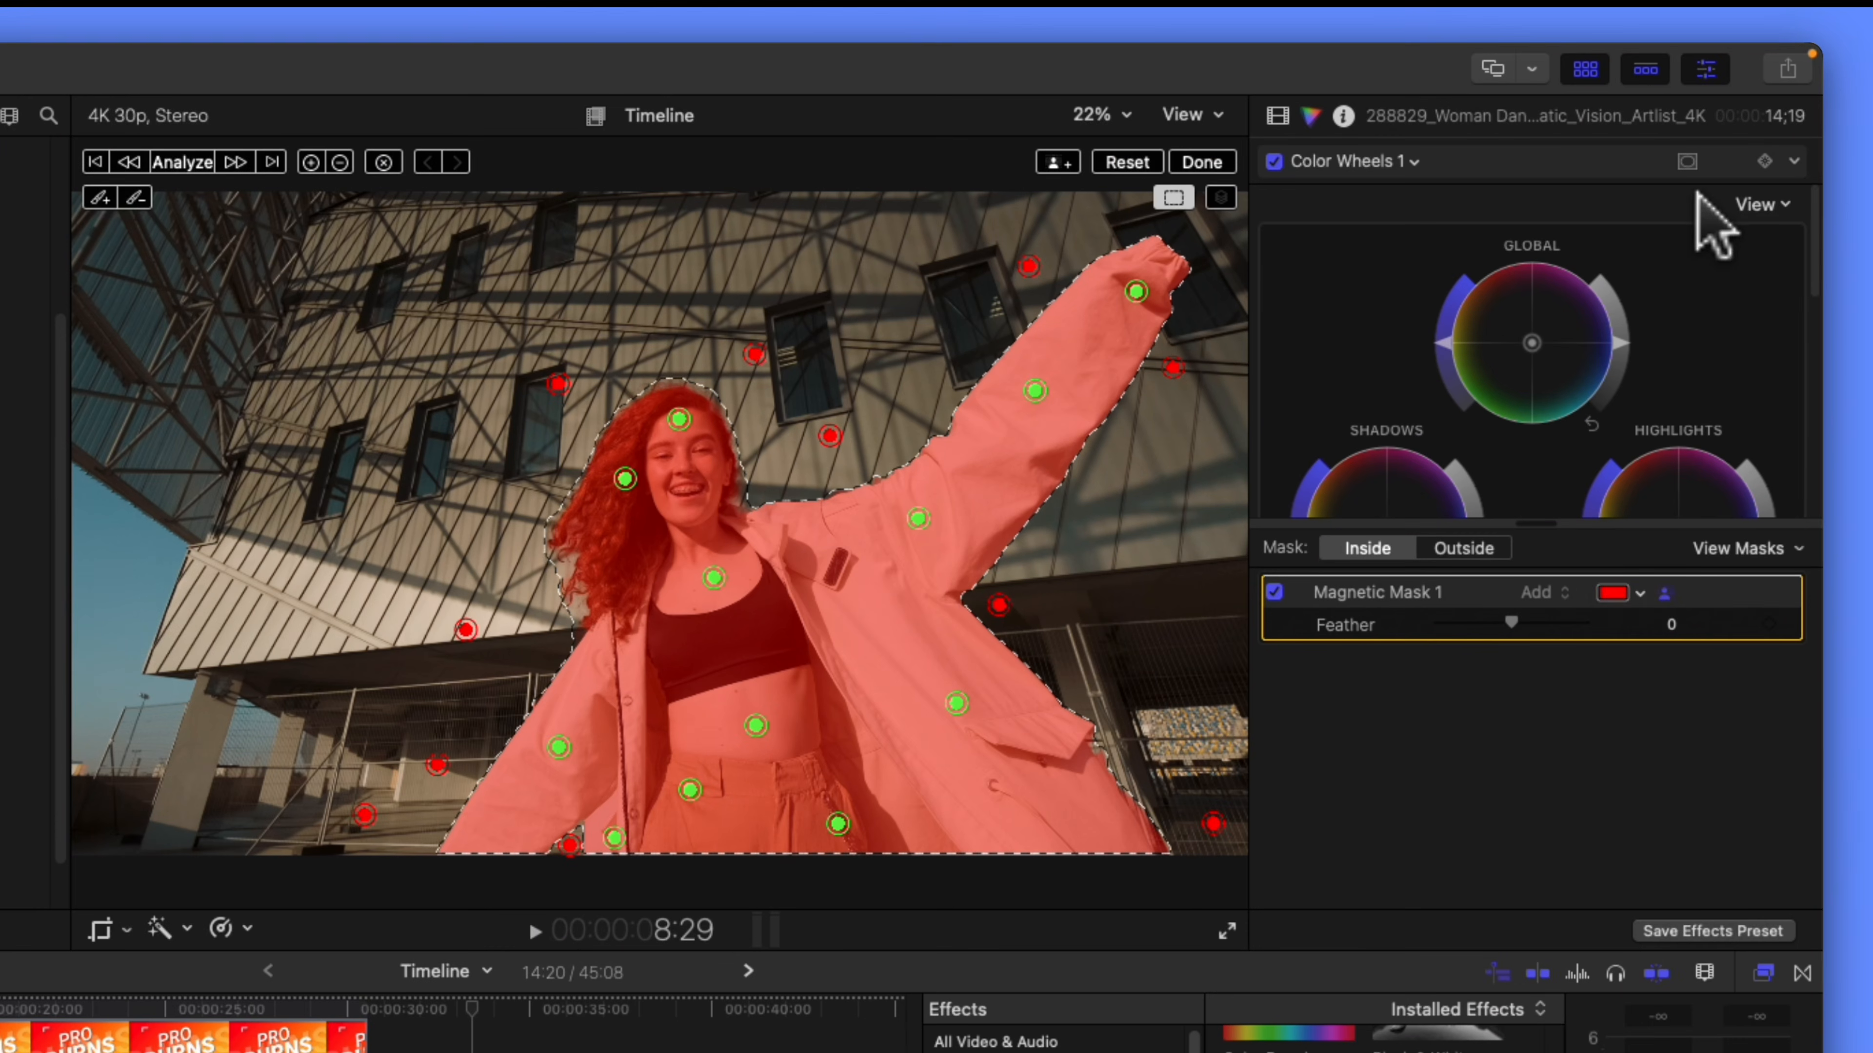
drag(1541, 530, 1533, 738)
scroll(1508, 517, down, 3)
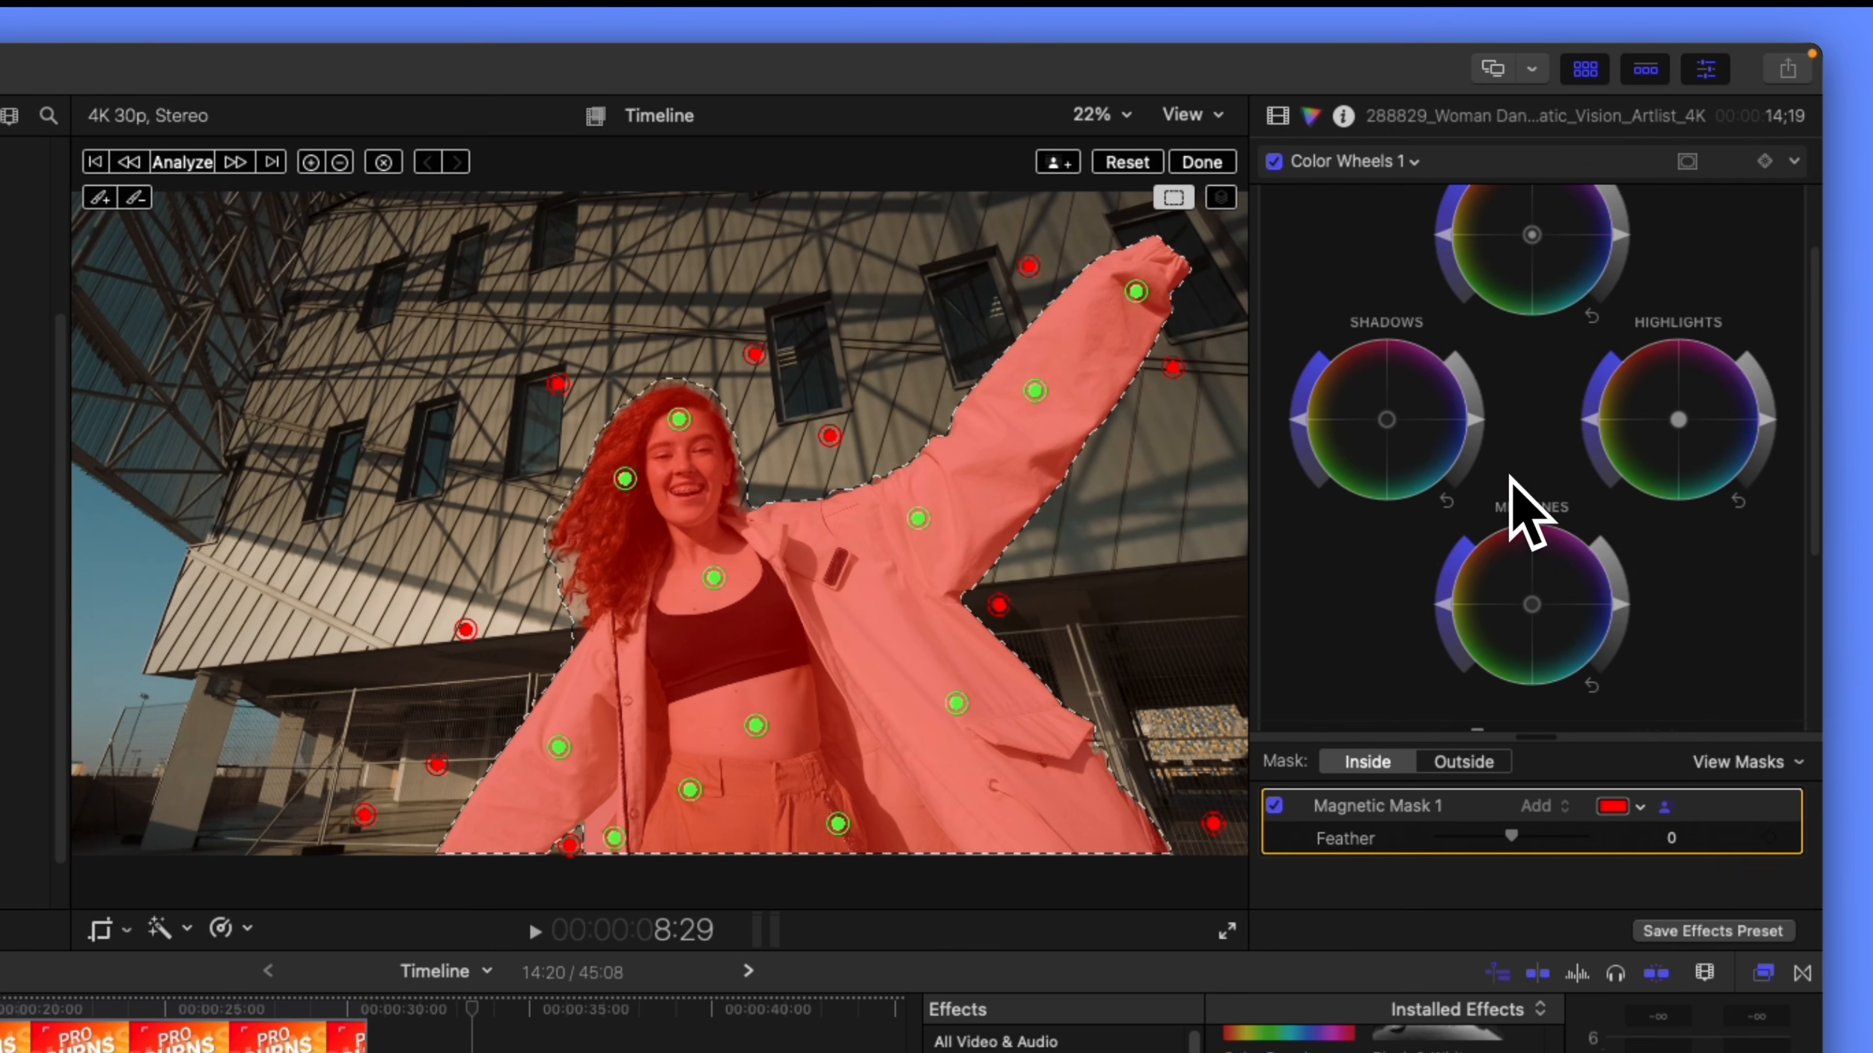
click(1200, 162)
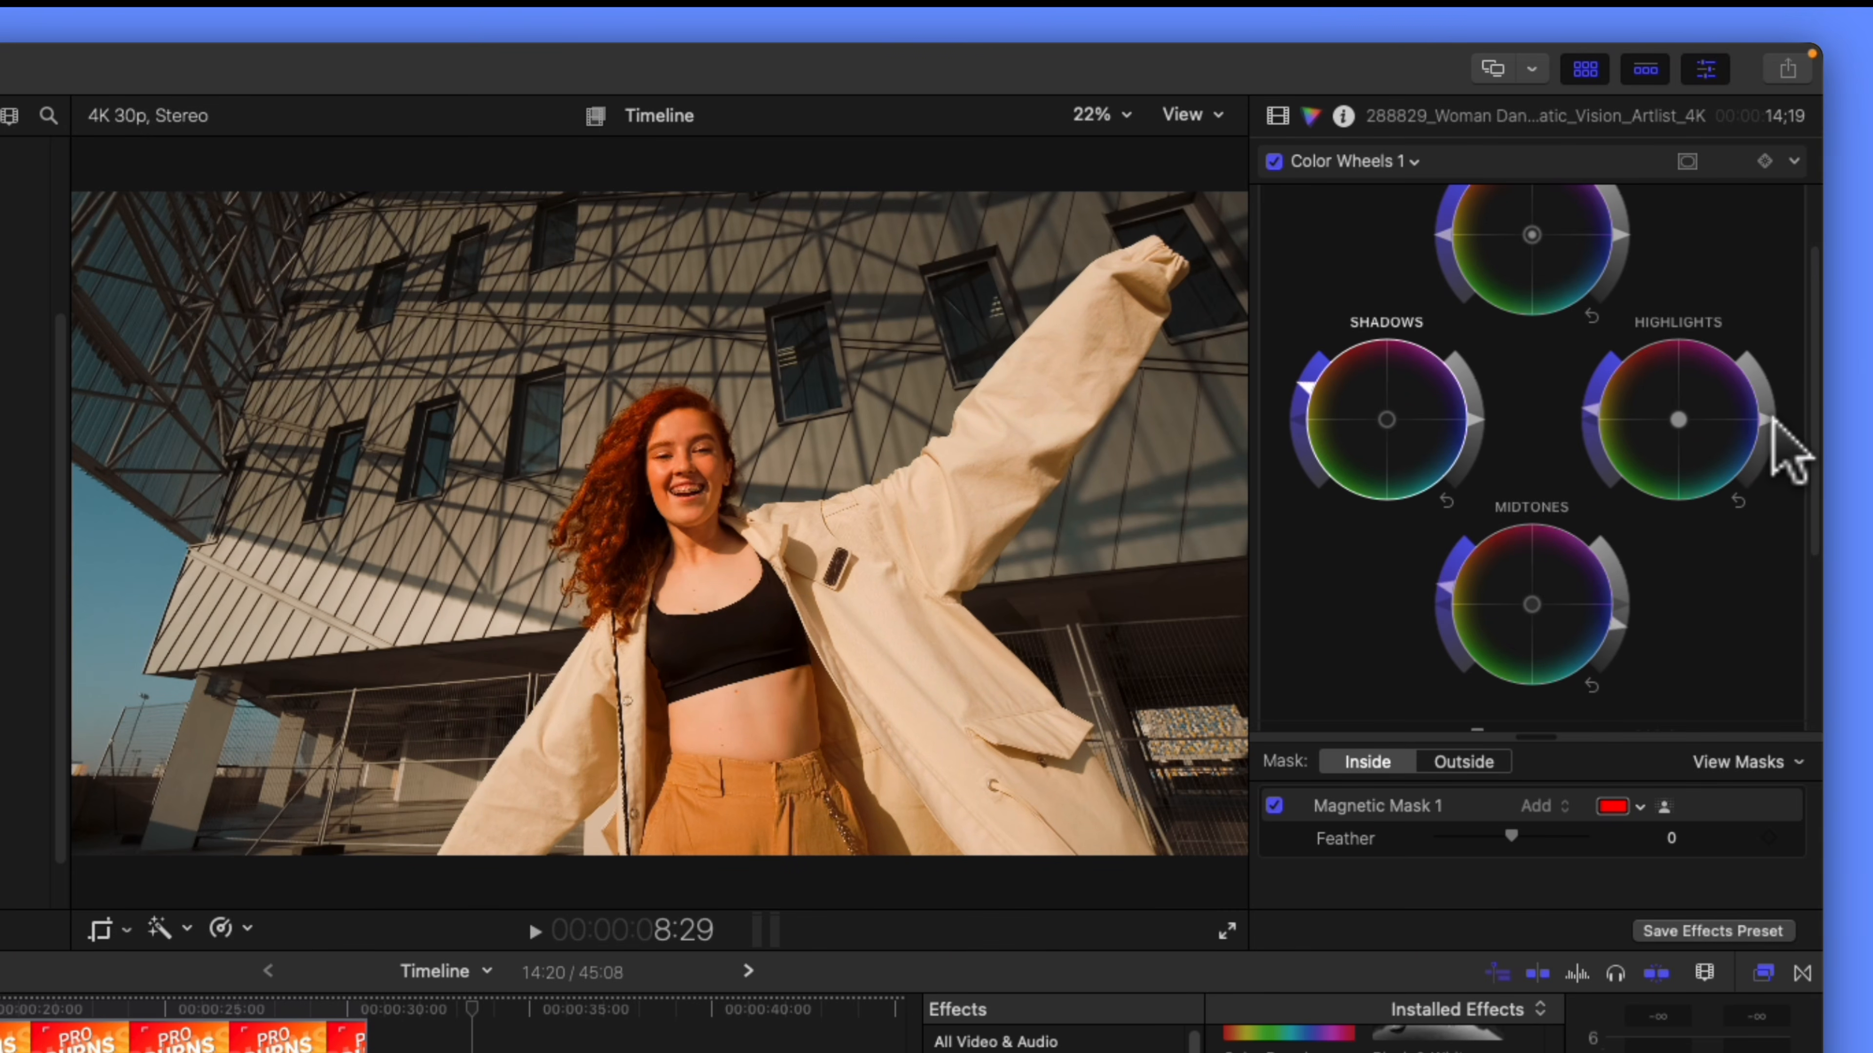
- Lower the woman's highlights brightness slightly and try a small midtones colour shift, keeping the midtones close to neutral
drag(1771, 416, 1767, 434)
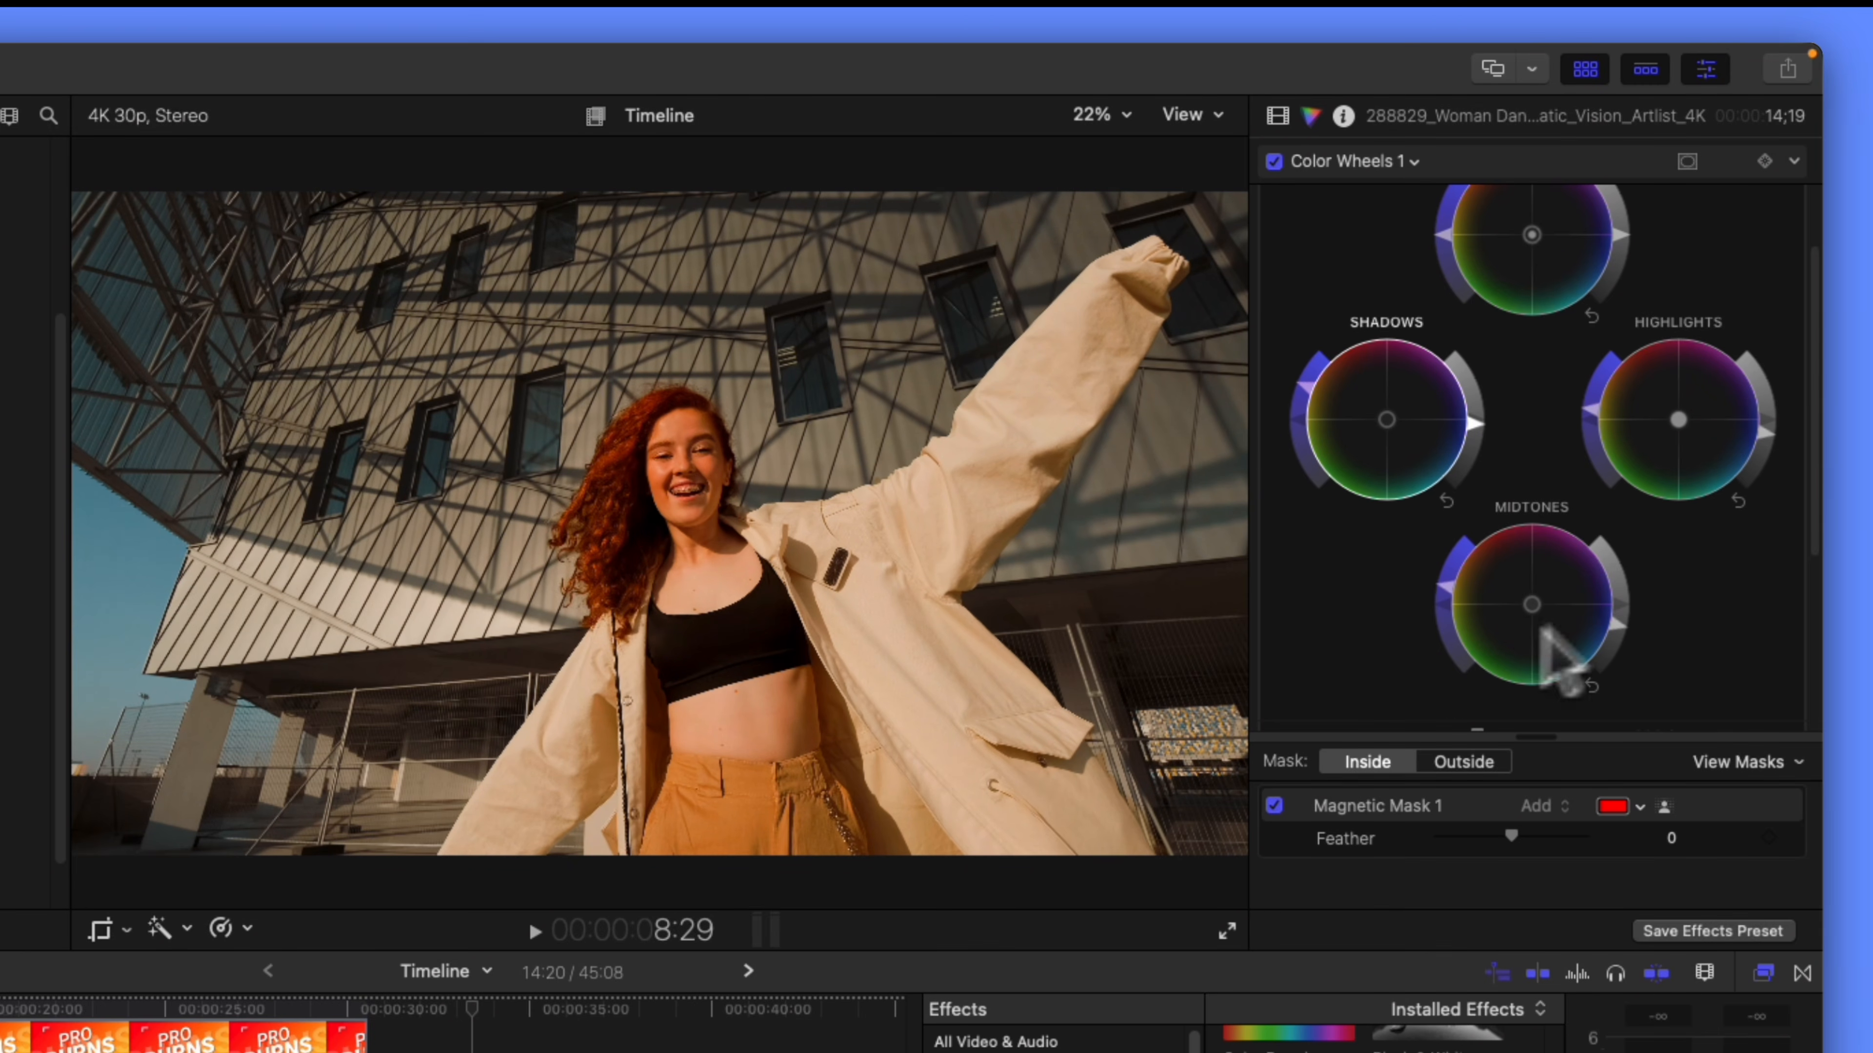
mouse_move(1528, 604)
mouse_down()
mouse_move(1532, 620)
mouse_move(1536, 586)
mouse_move(1510, 594)
mouse_move(1469, 563)
mouse_move(1527, 637)
mouse_move(1497, 636)
mouse_move(1589, 656)
mouse_move(1546, 583)
mouse_move(1600, 573)
mouse_move(1555, 619)
mouse_move(1584, 652)
mouse_move(1534, 602)
mouse_up()
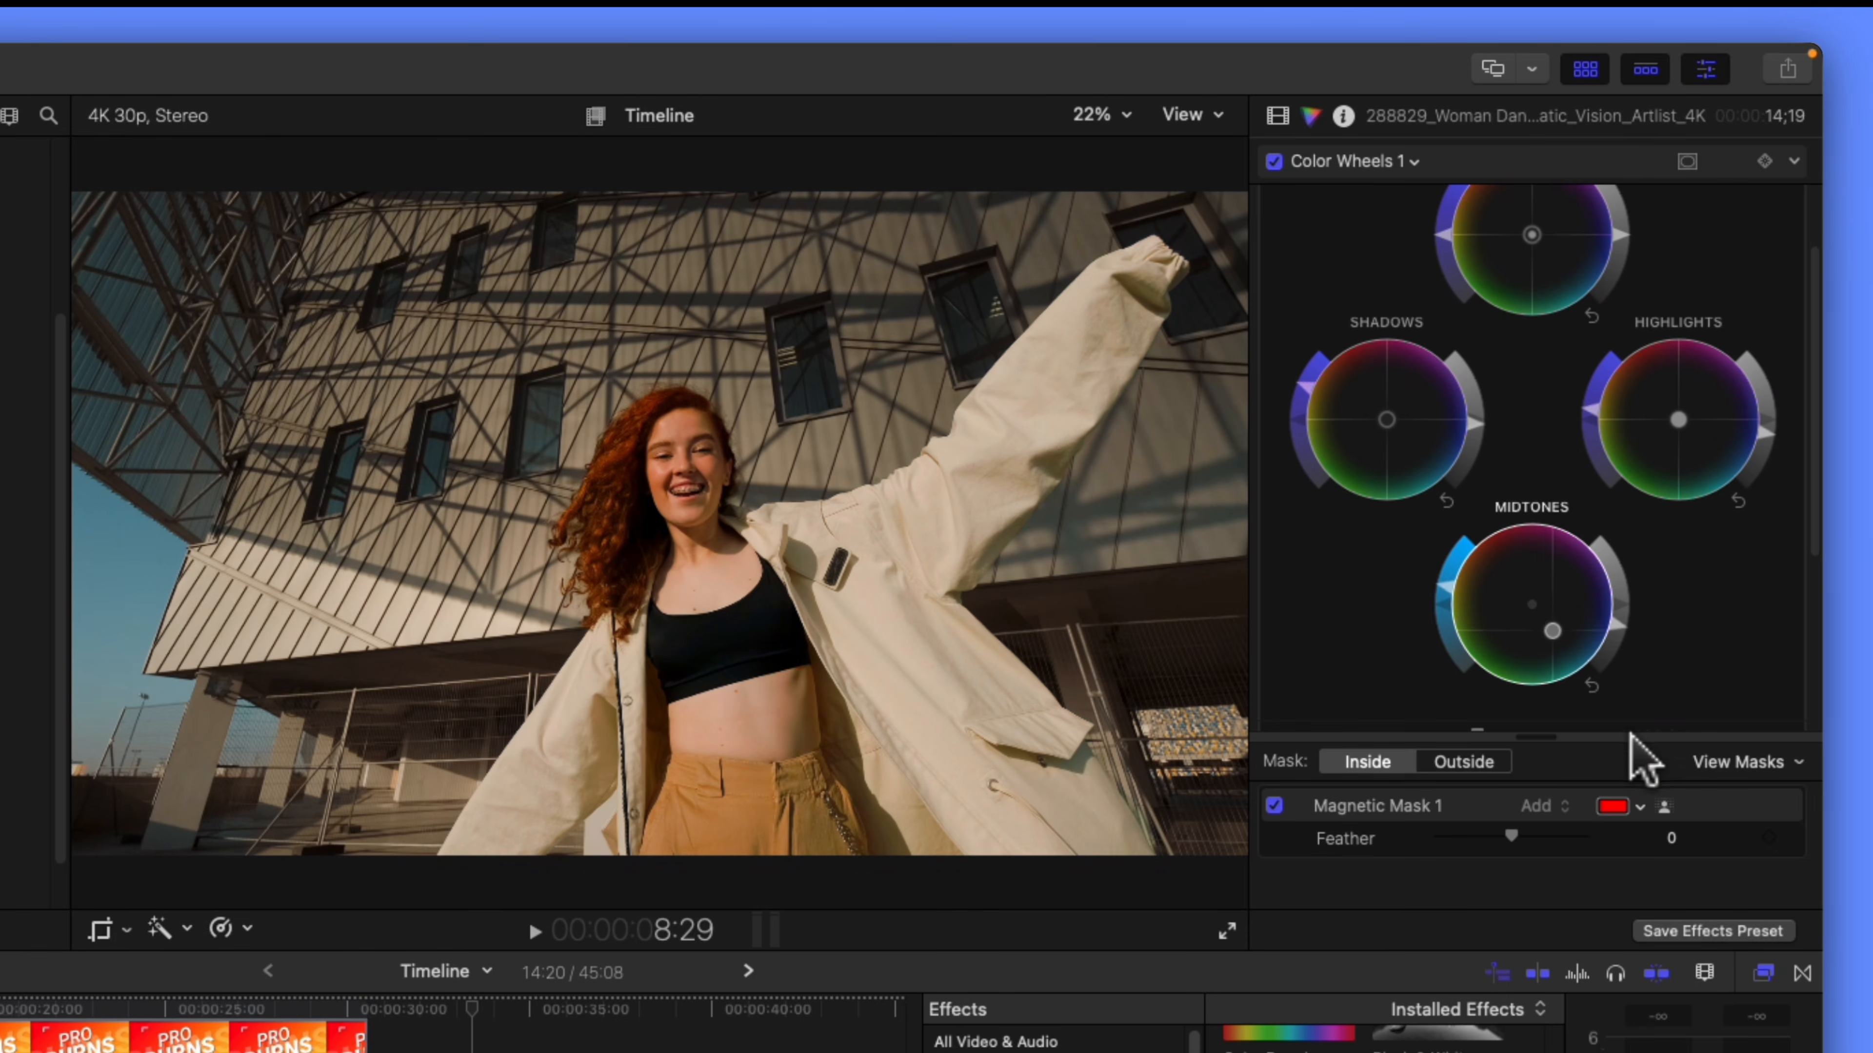
scroll(1449, 266, up, 1)
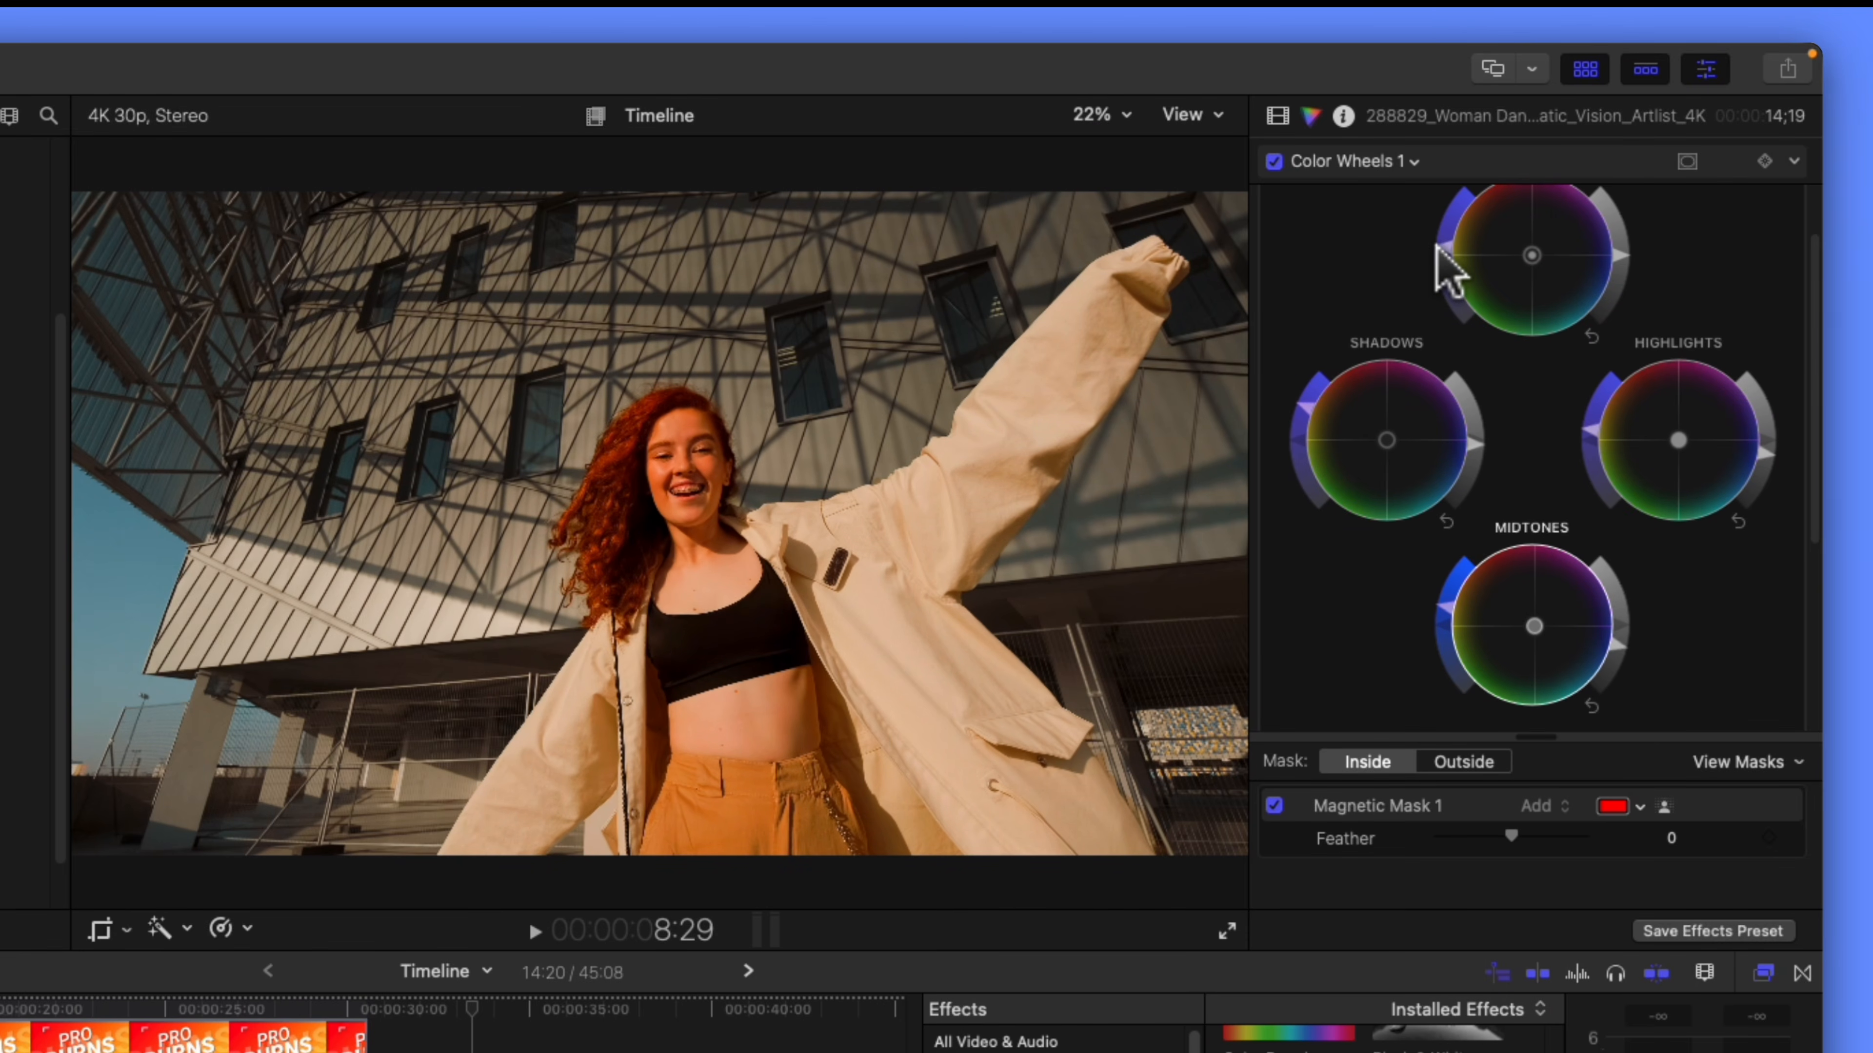
scroll(1593, 642, down, 3)
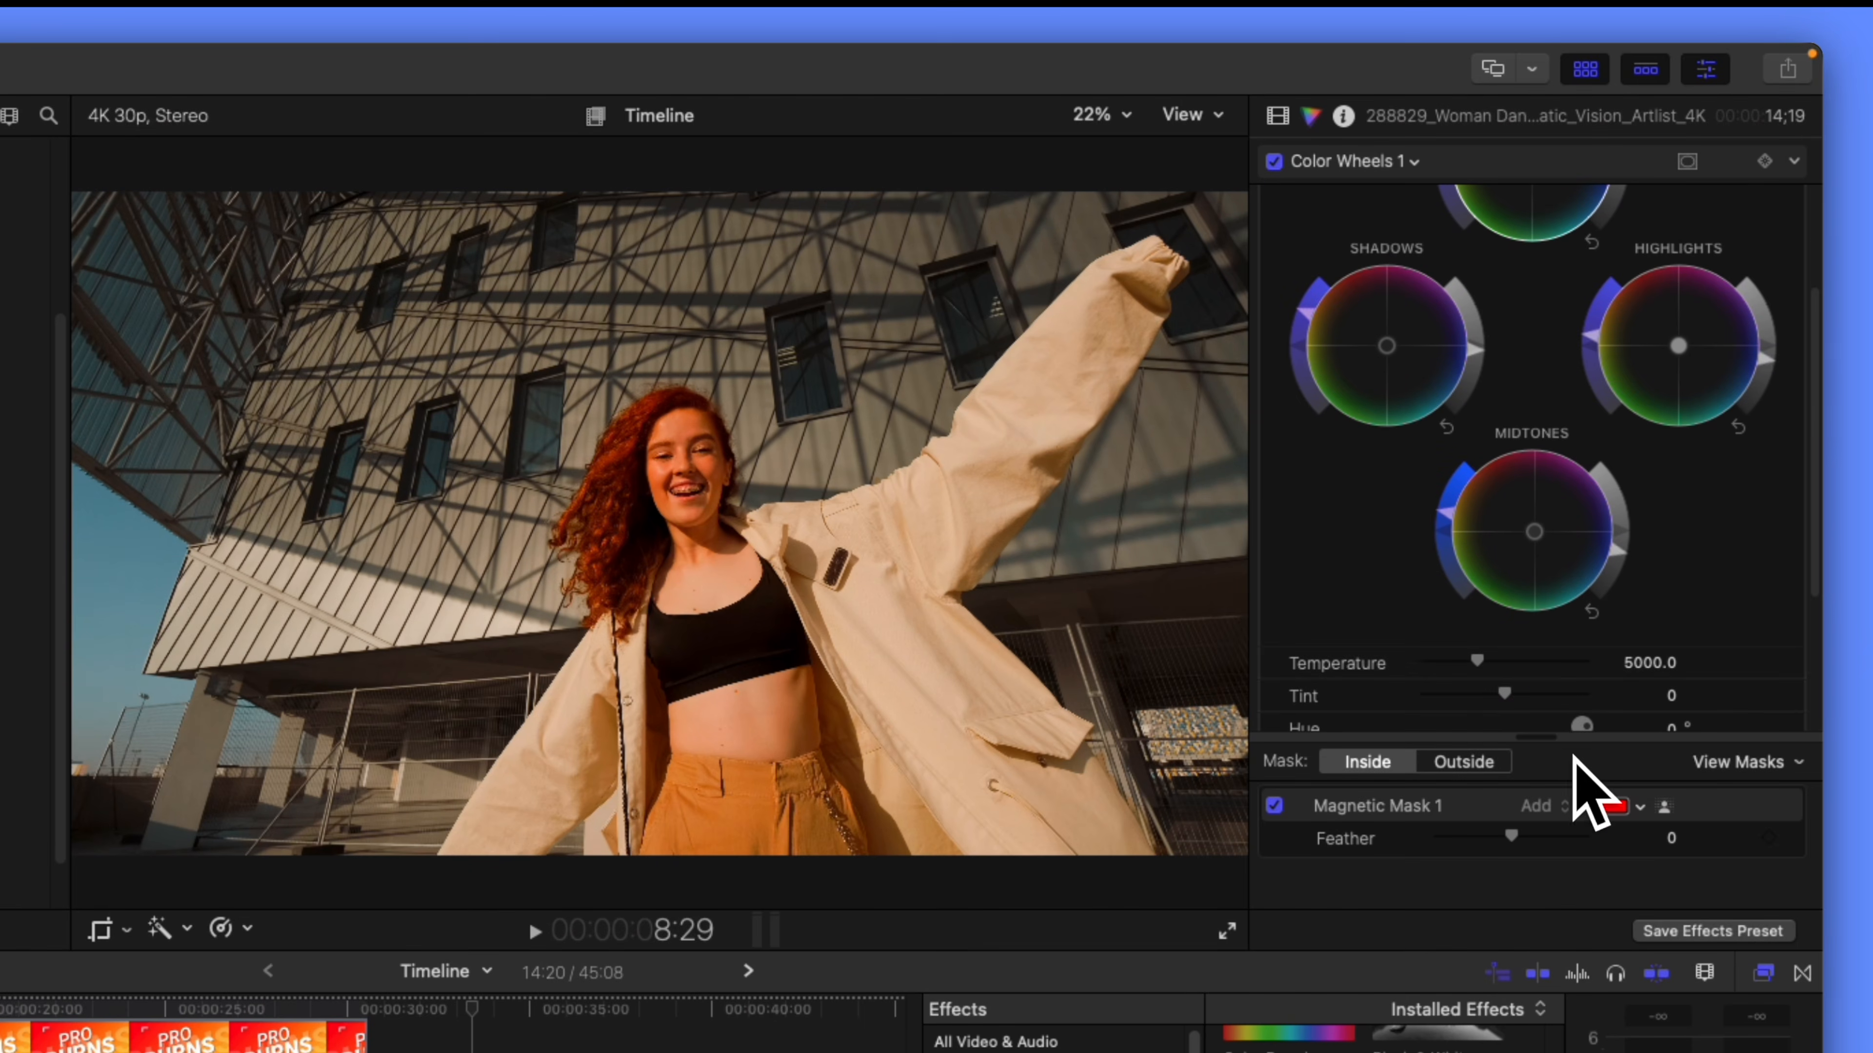
- Set the woman's Color Wheels temperature to 5999 and scrub the timeline to an earlier frame of the clip
drag(1547, 732, 1517, 791)
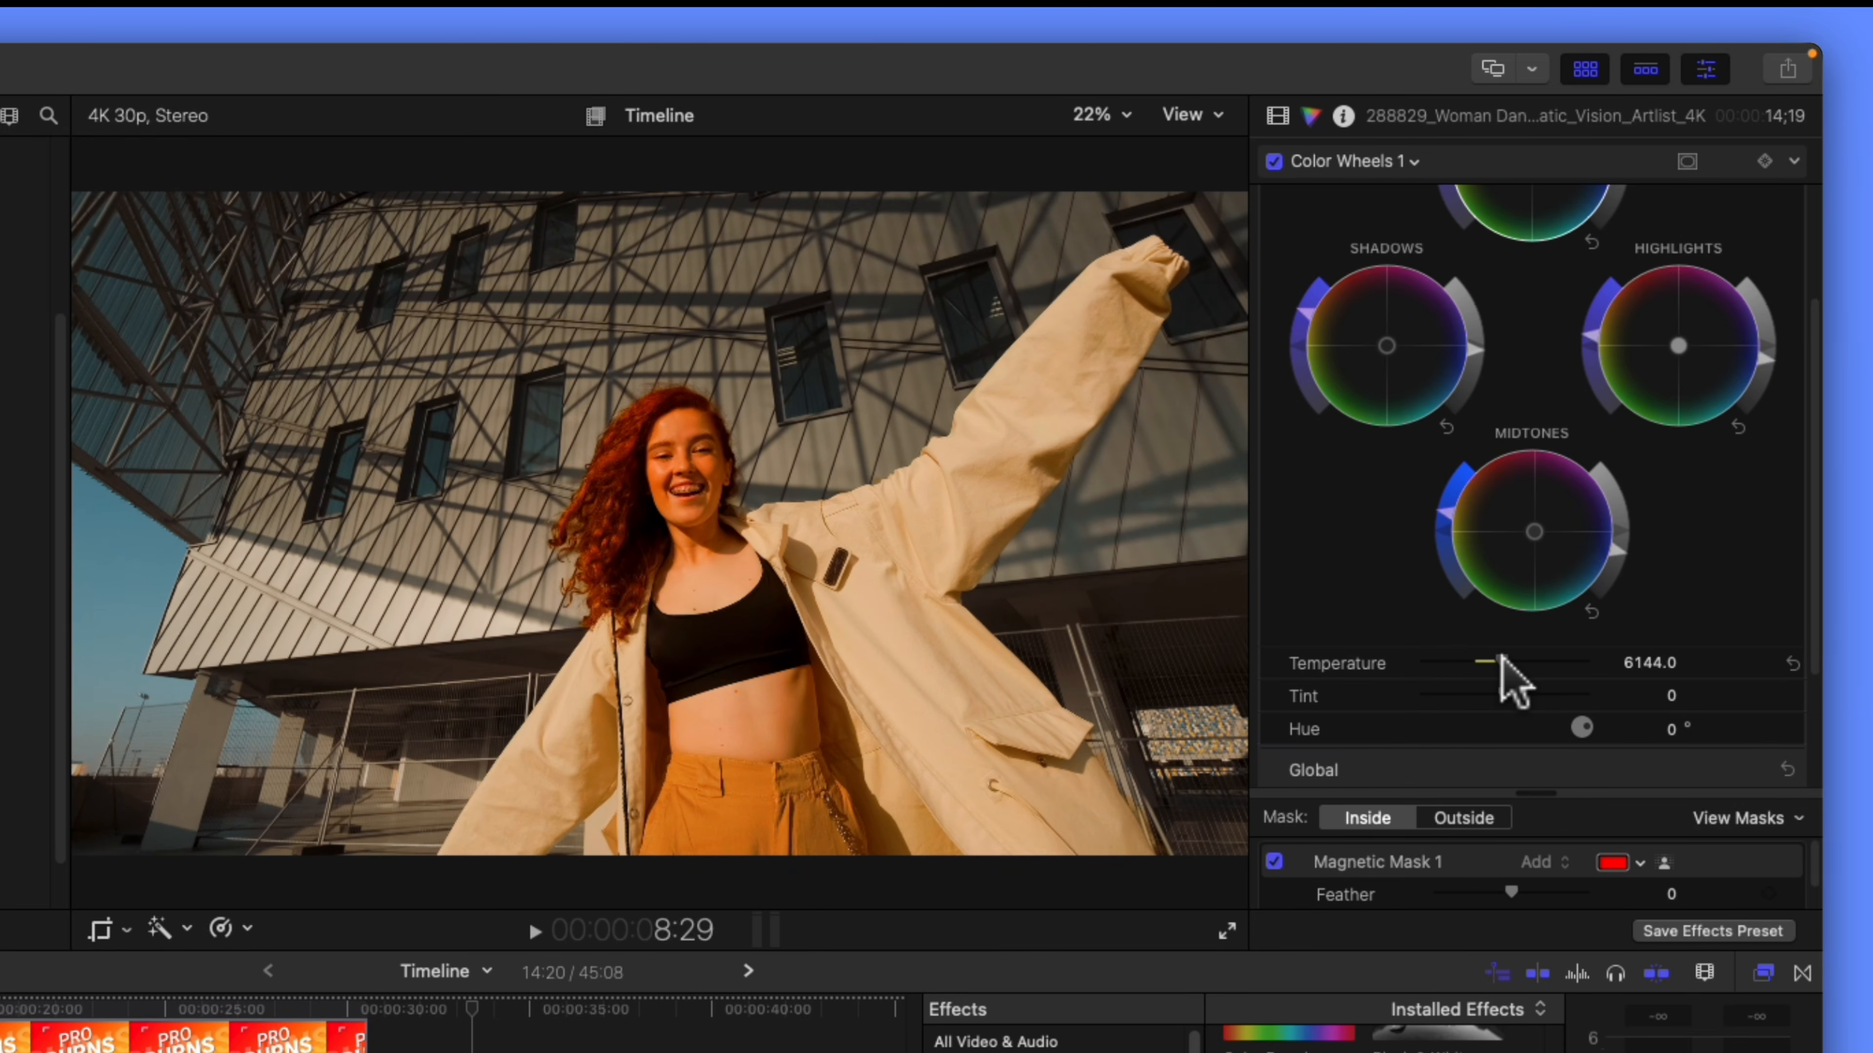
drag(1501, 661, 1496, 661)
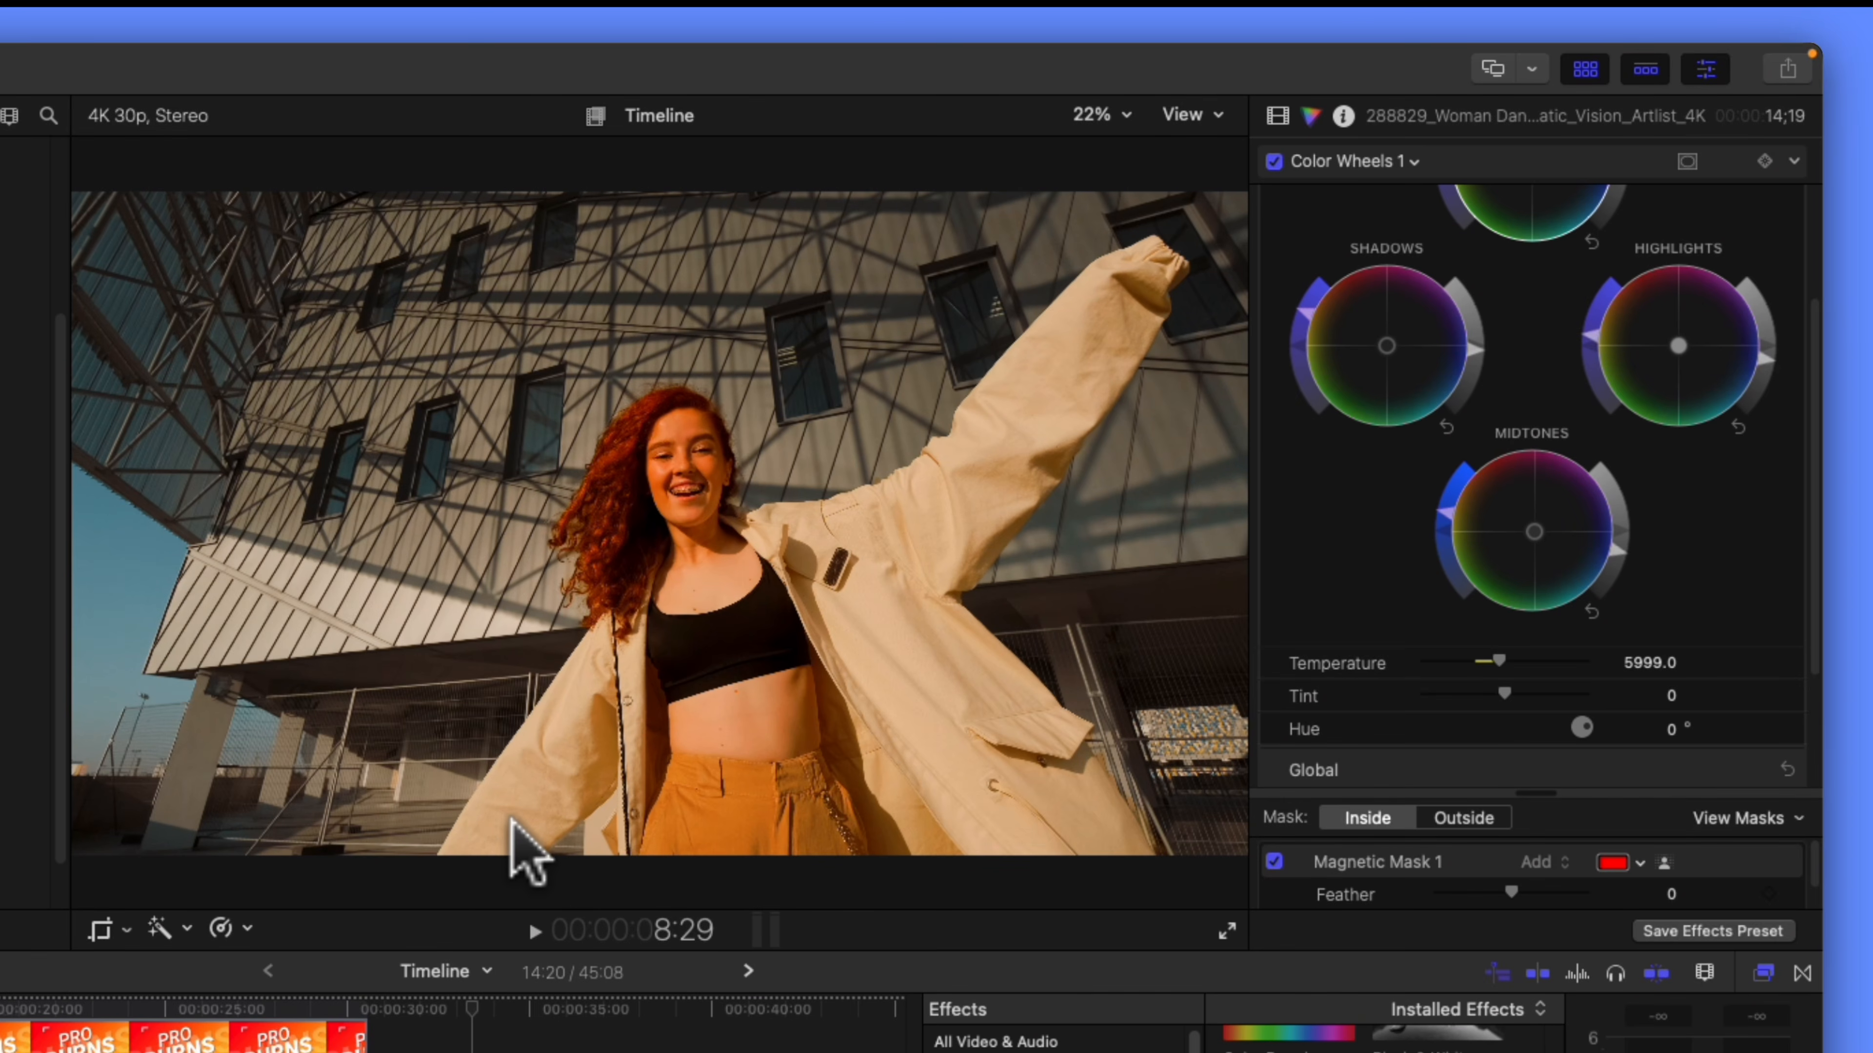
drag(473, 1012, 308, 1048)
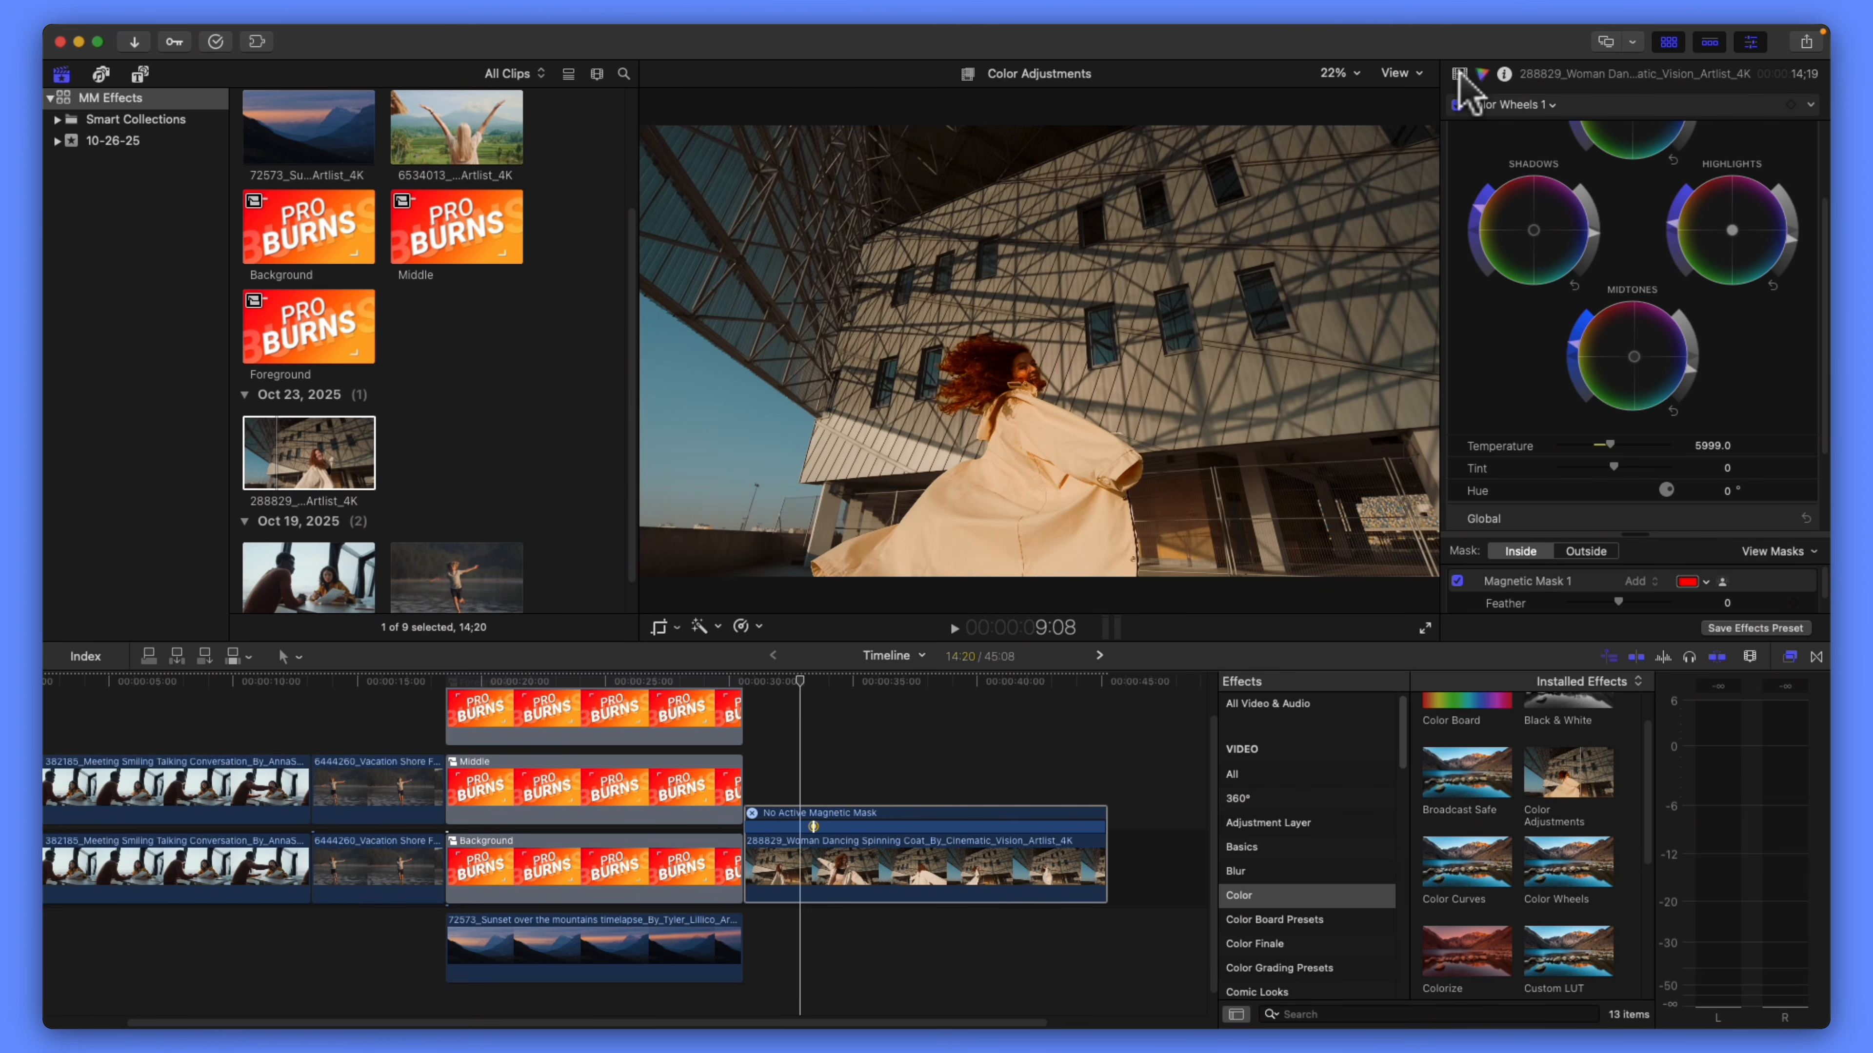
- Apply a second Color Wheels effect to the dancing clip with its Magnetic Mask started on the building behind the woman
click(1459, 74)
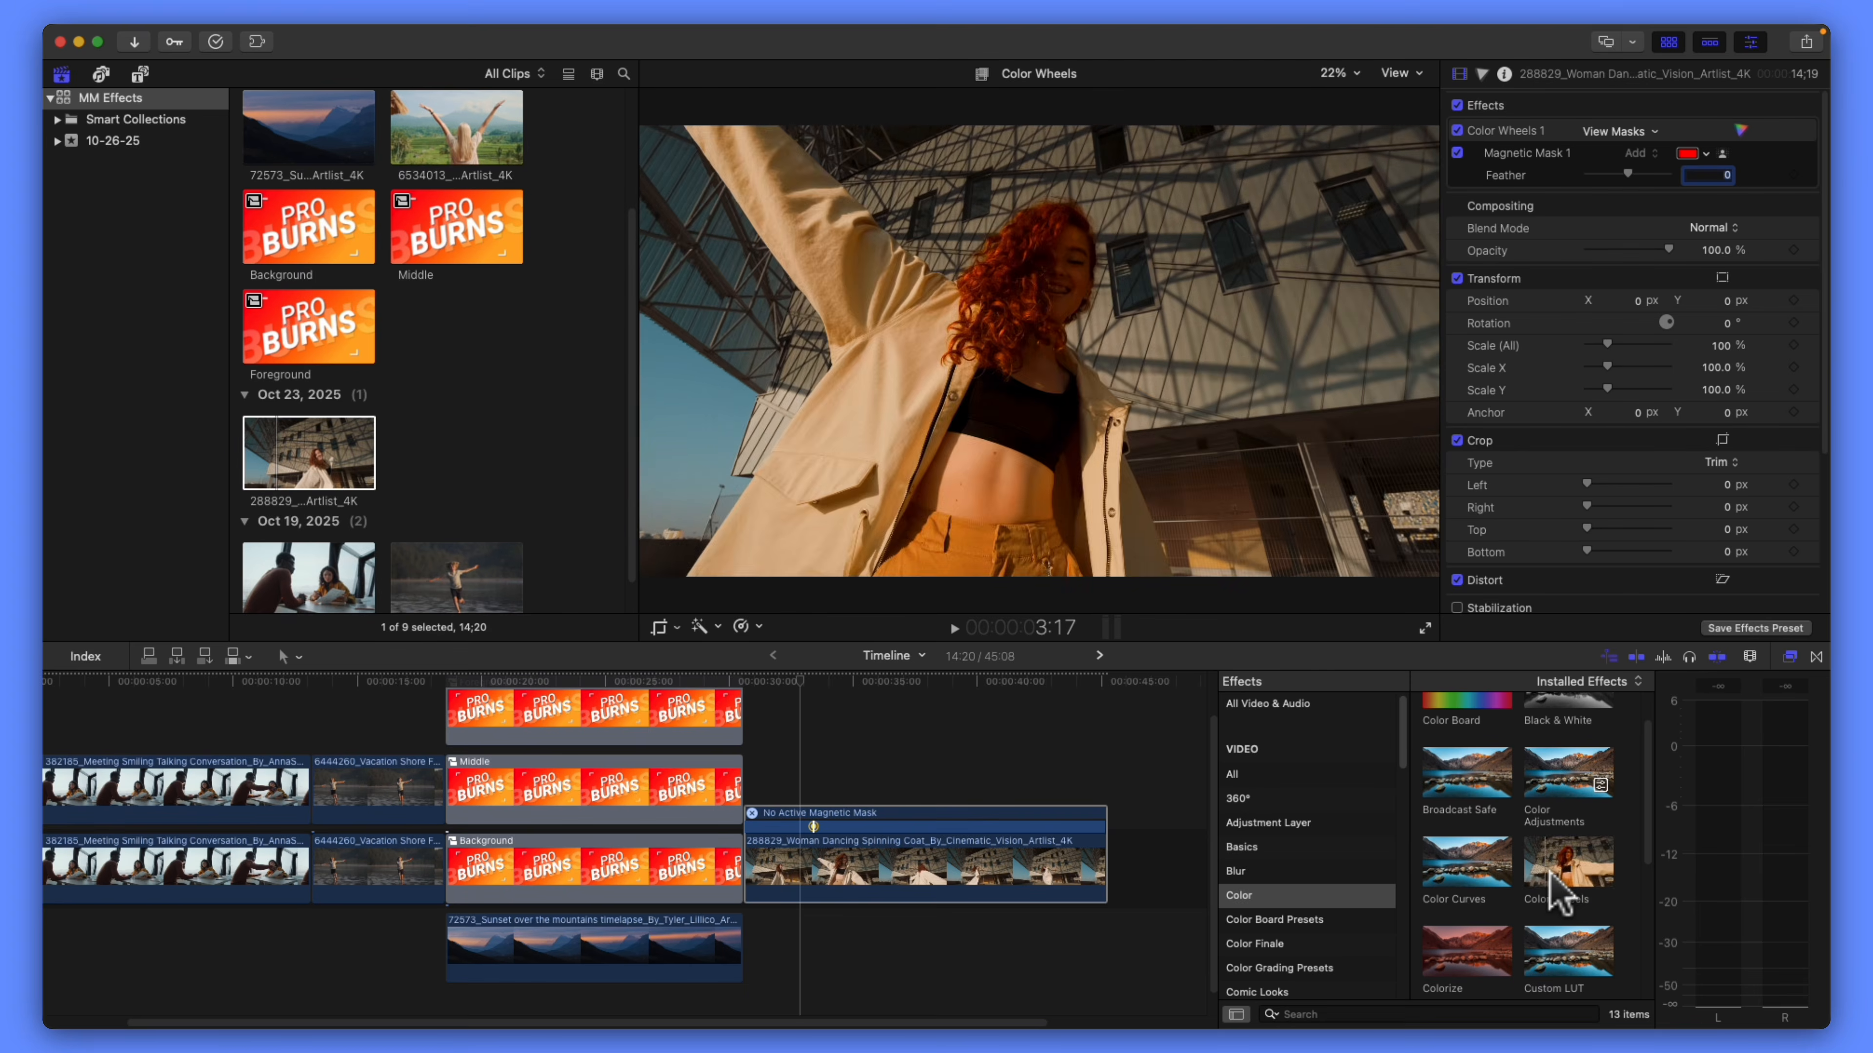
drag(1551, 874, 840, 368)
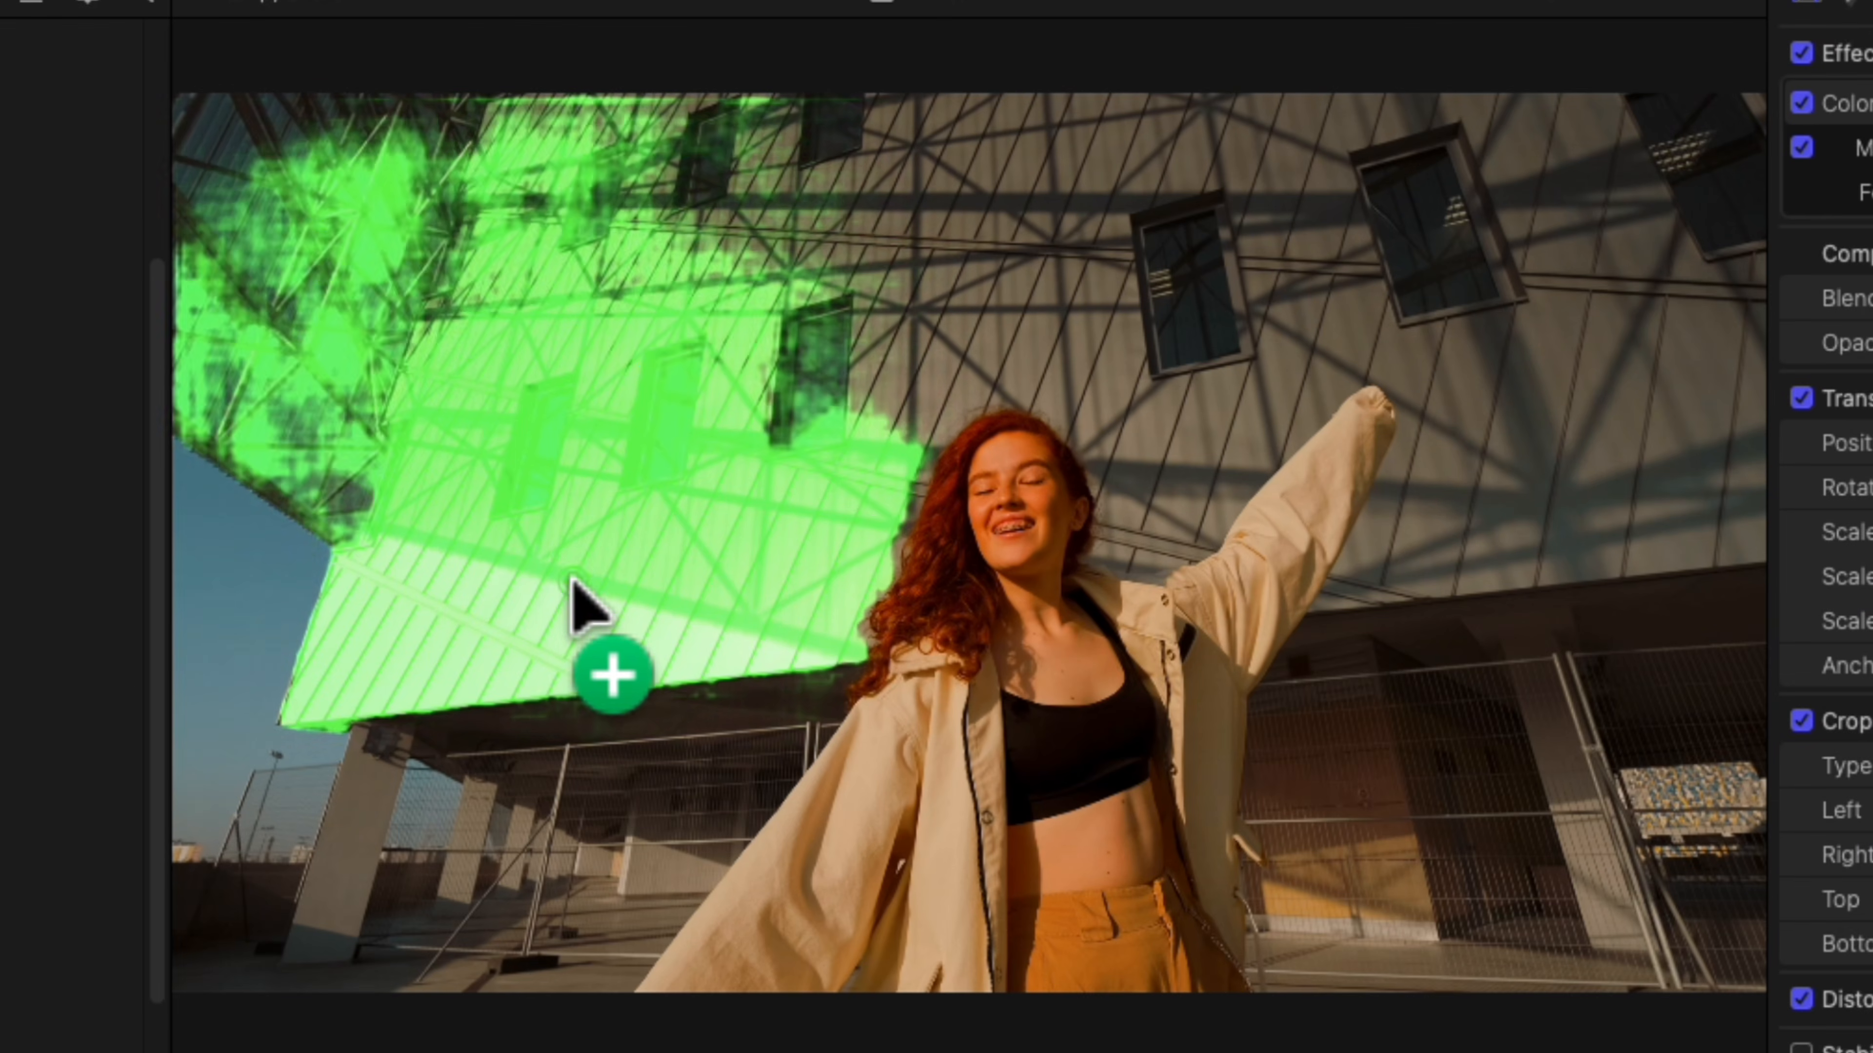
drag(572, 578, 566, 562)
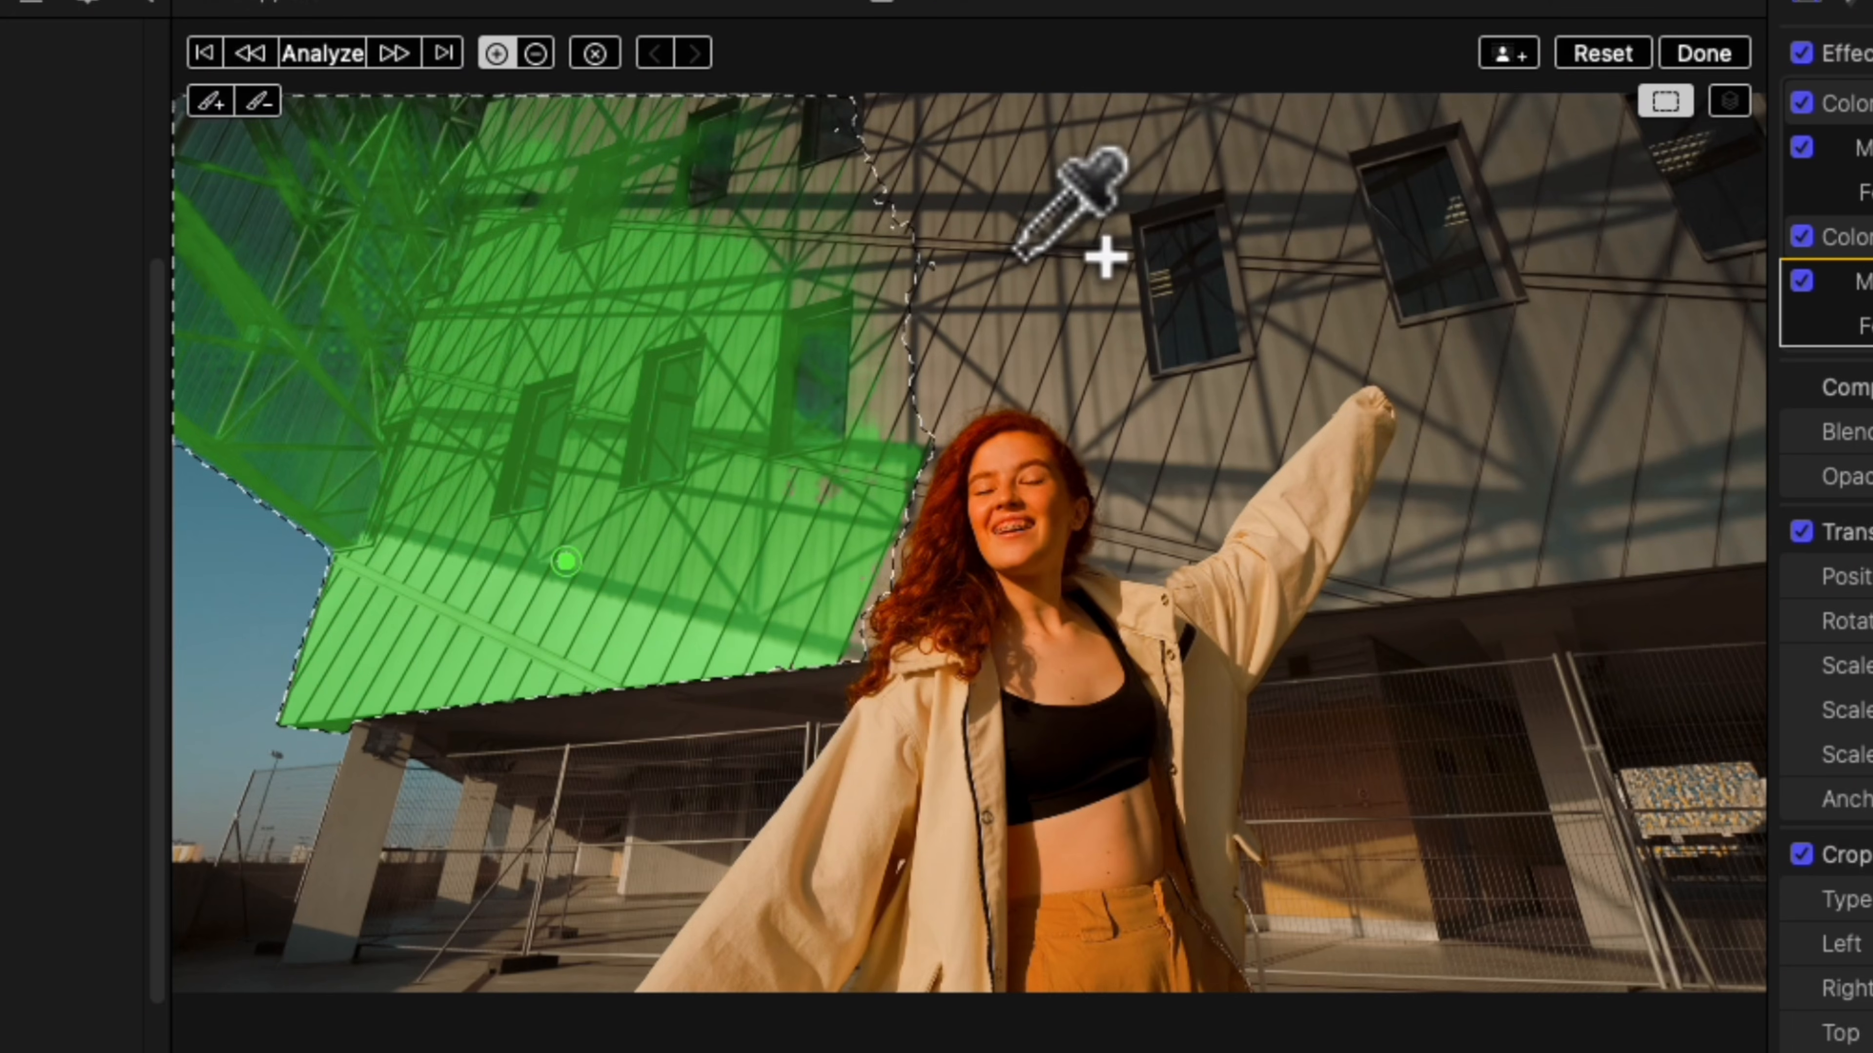
- Add inclusion points on the upper facade, overhang, fenced areas, ground and sky to extend the second mask across the background
click(1092, 232)
click(1623, 626)
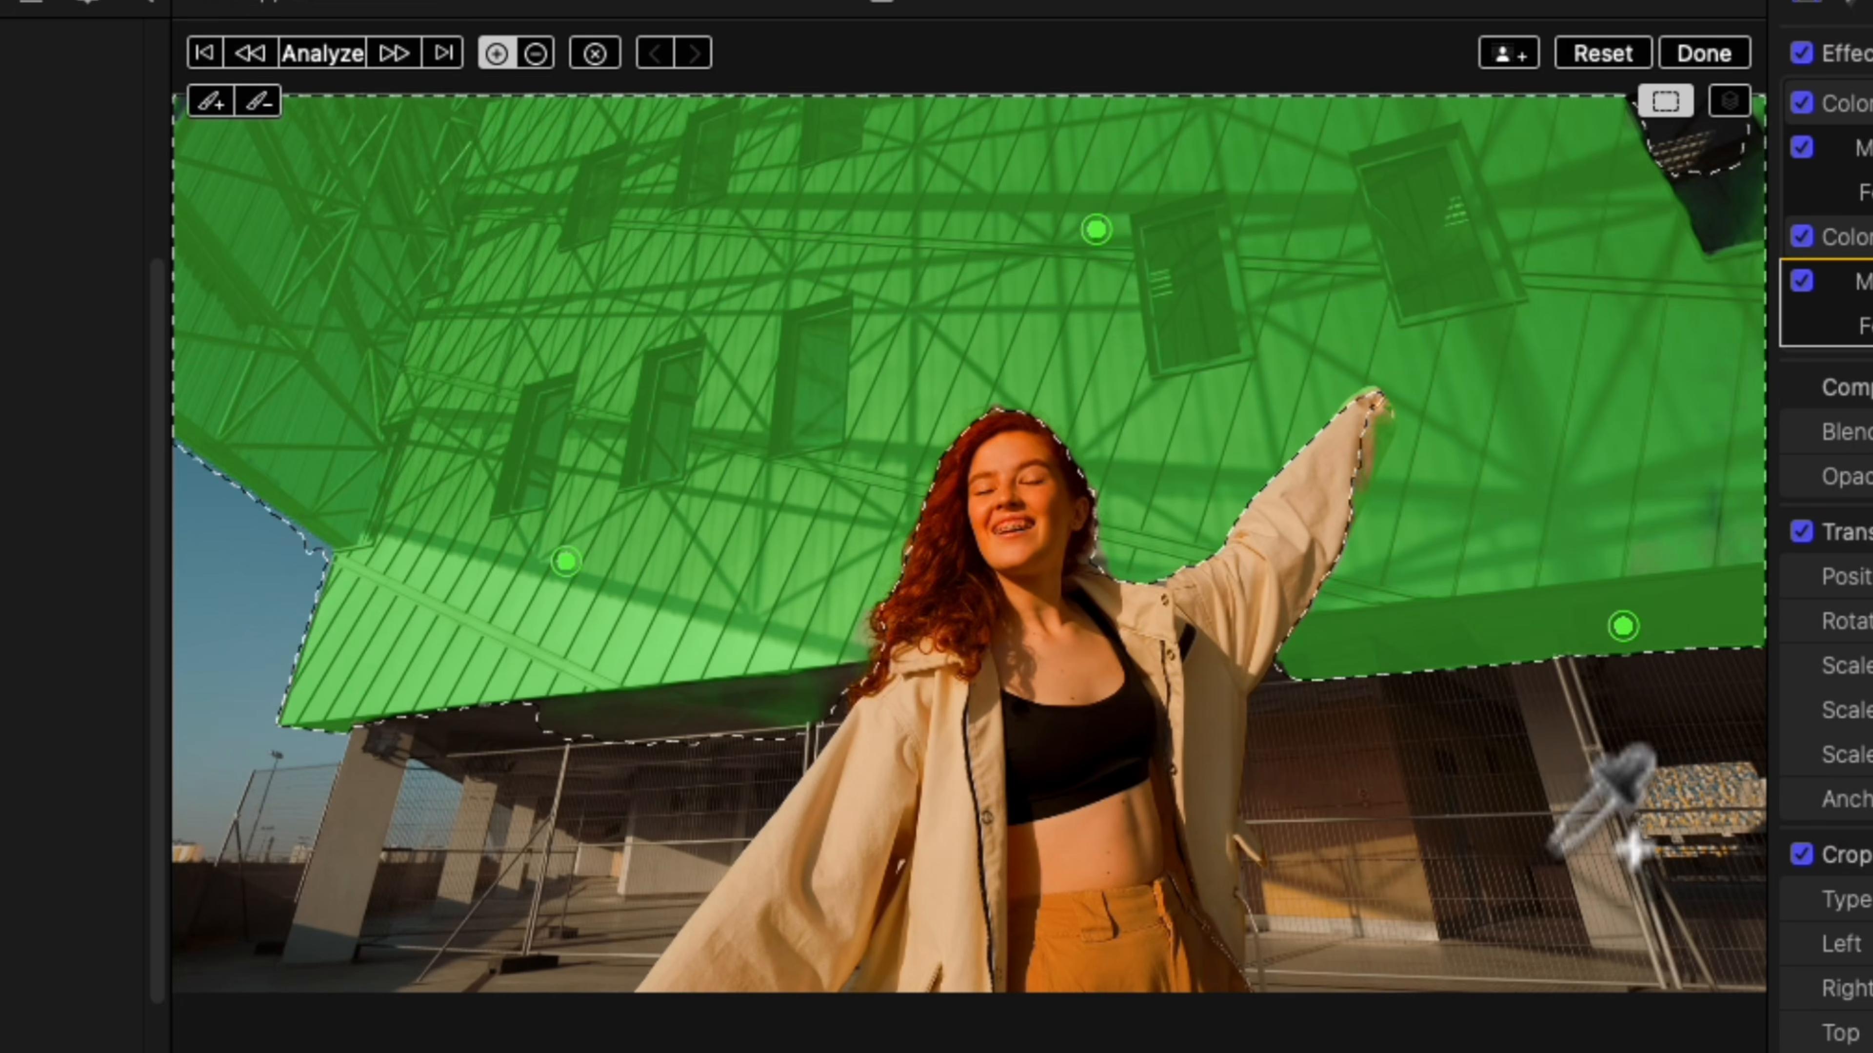
click(1533, 898)
click(571, 801)
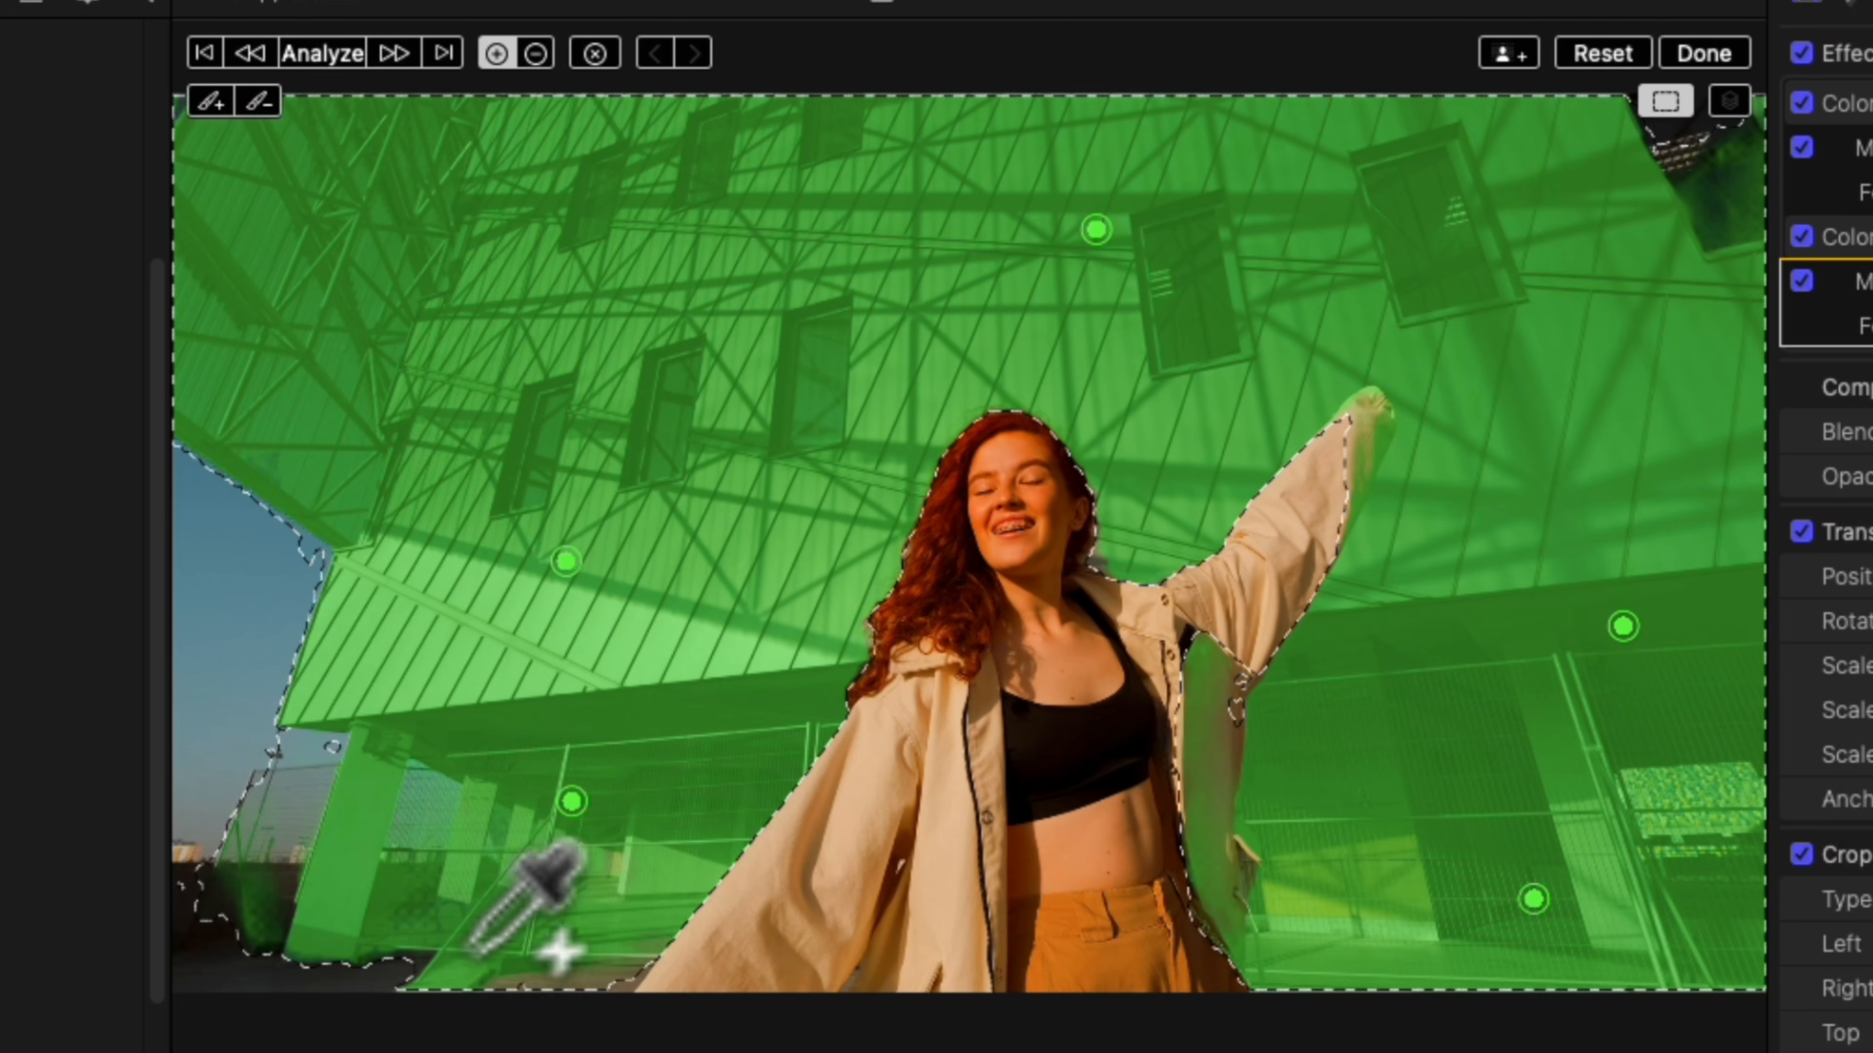
click(280, 979)
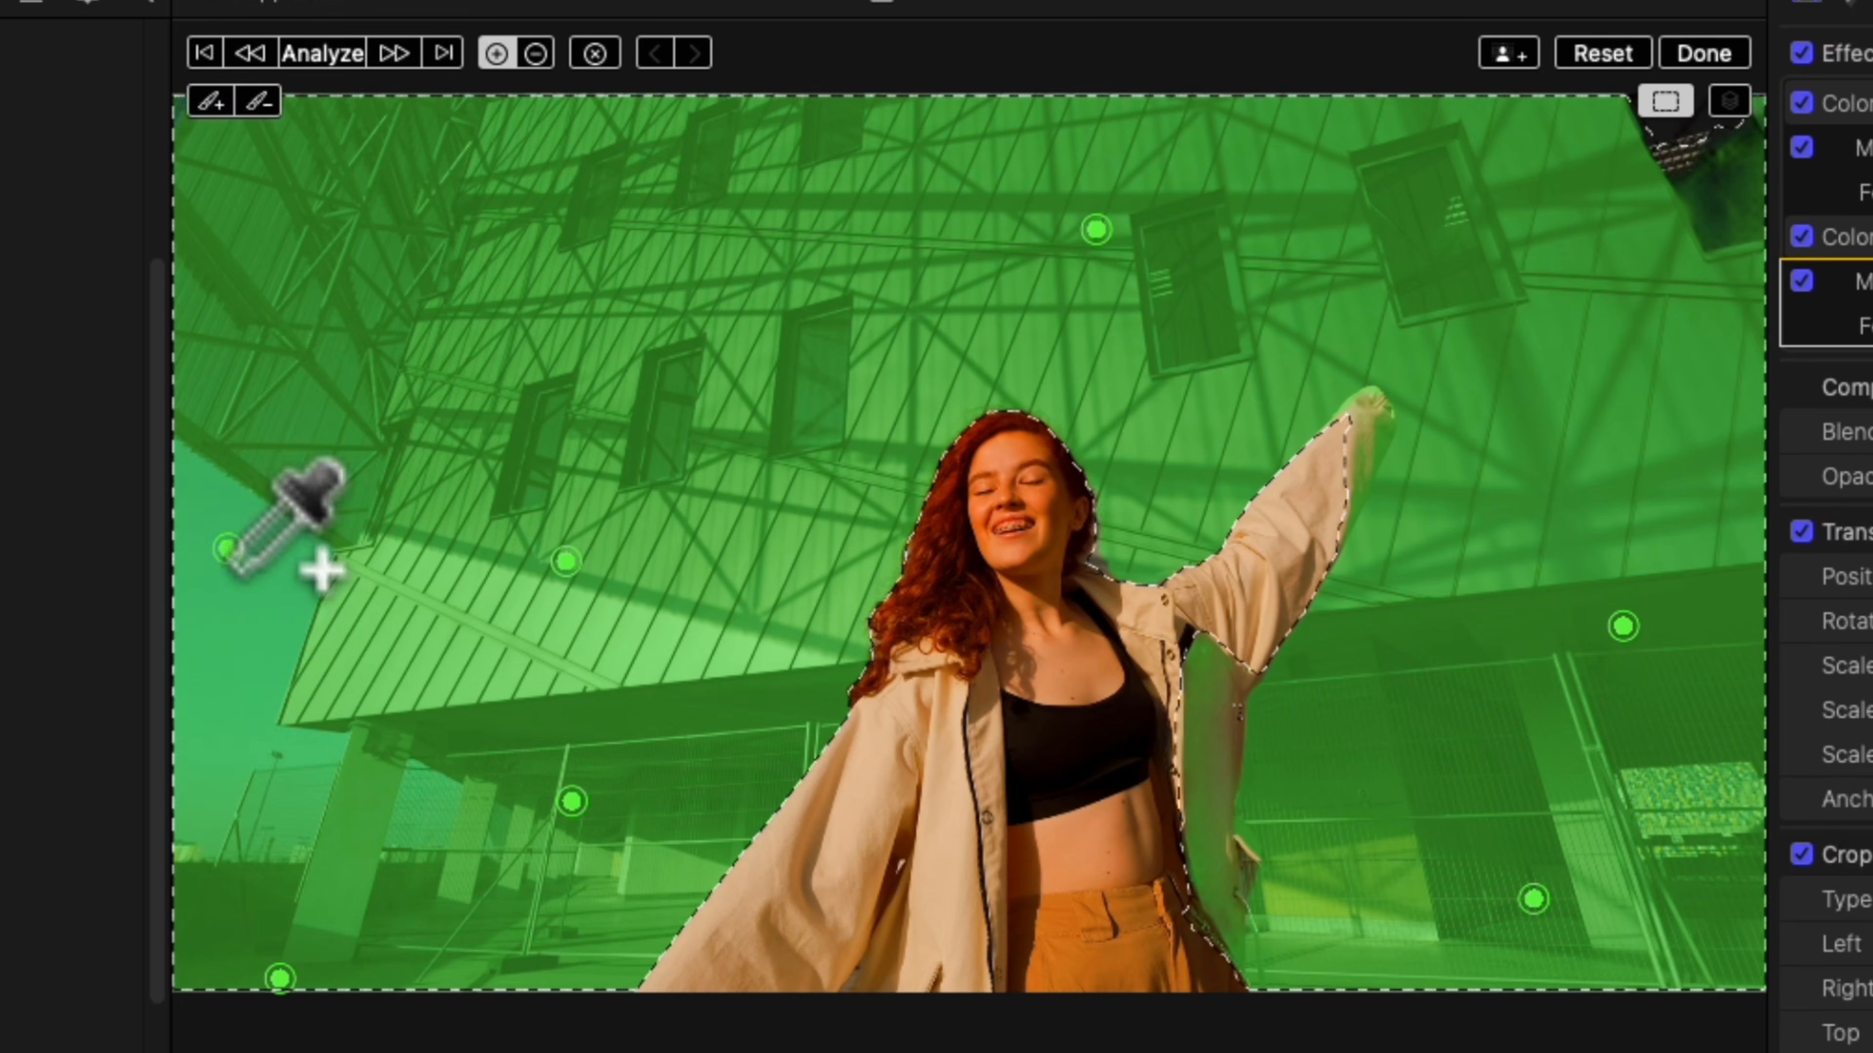
click(228, 548)
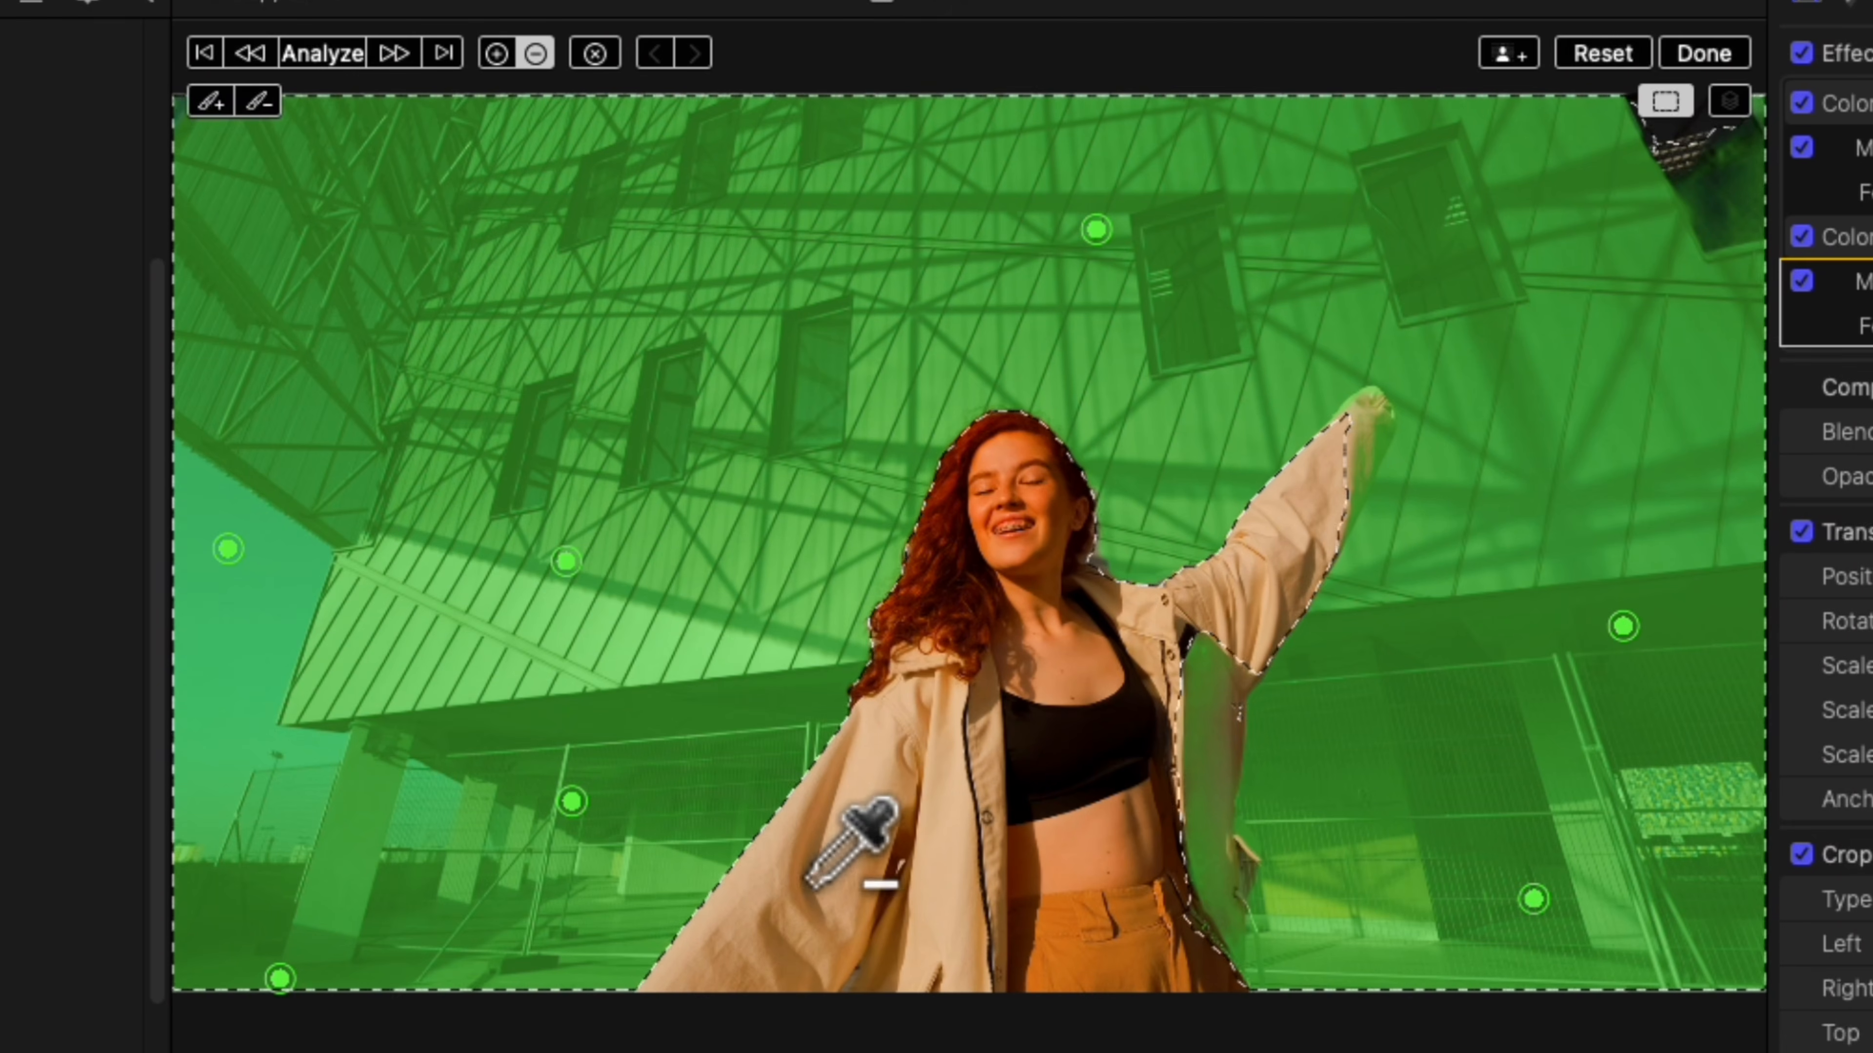
- Add exclusion points over the woman's coat, hair, midriff and trousers to keep her out of the background mask
alt+click(802, 891)
click(964, 716)
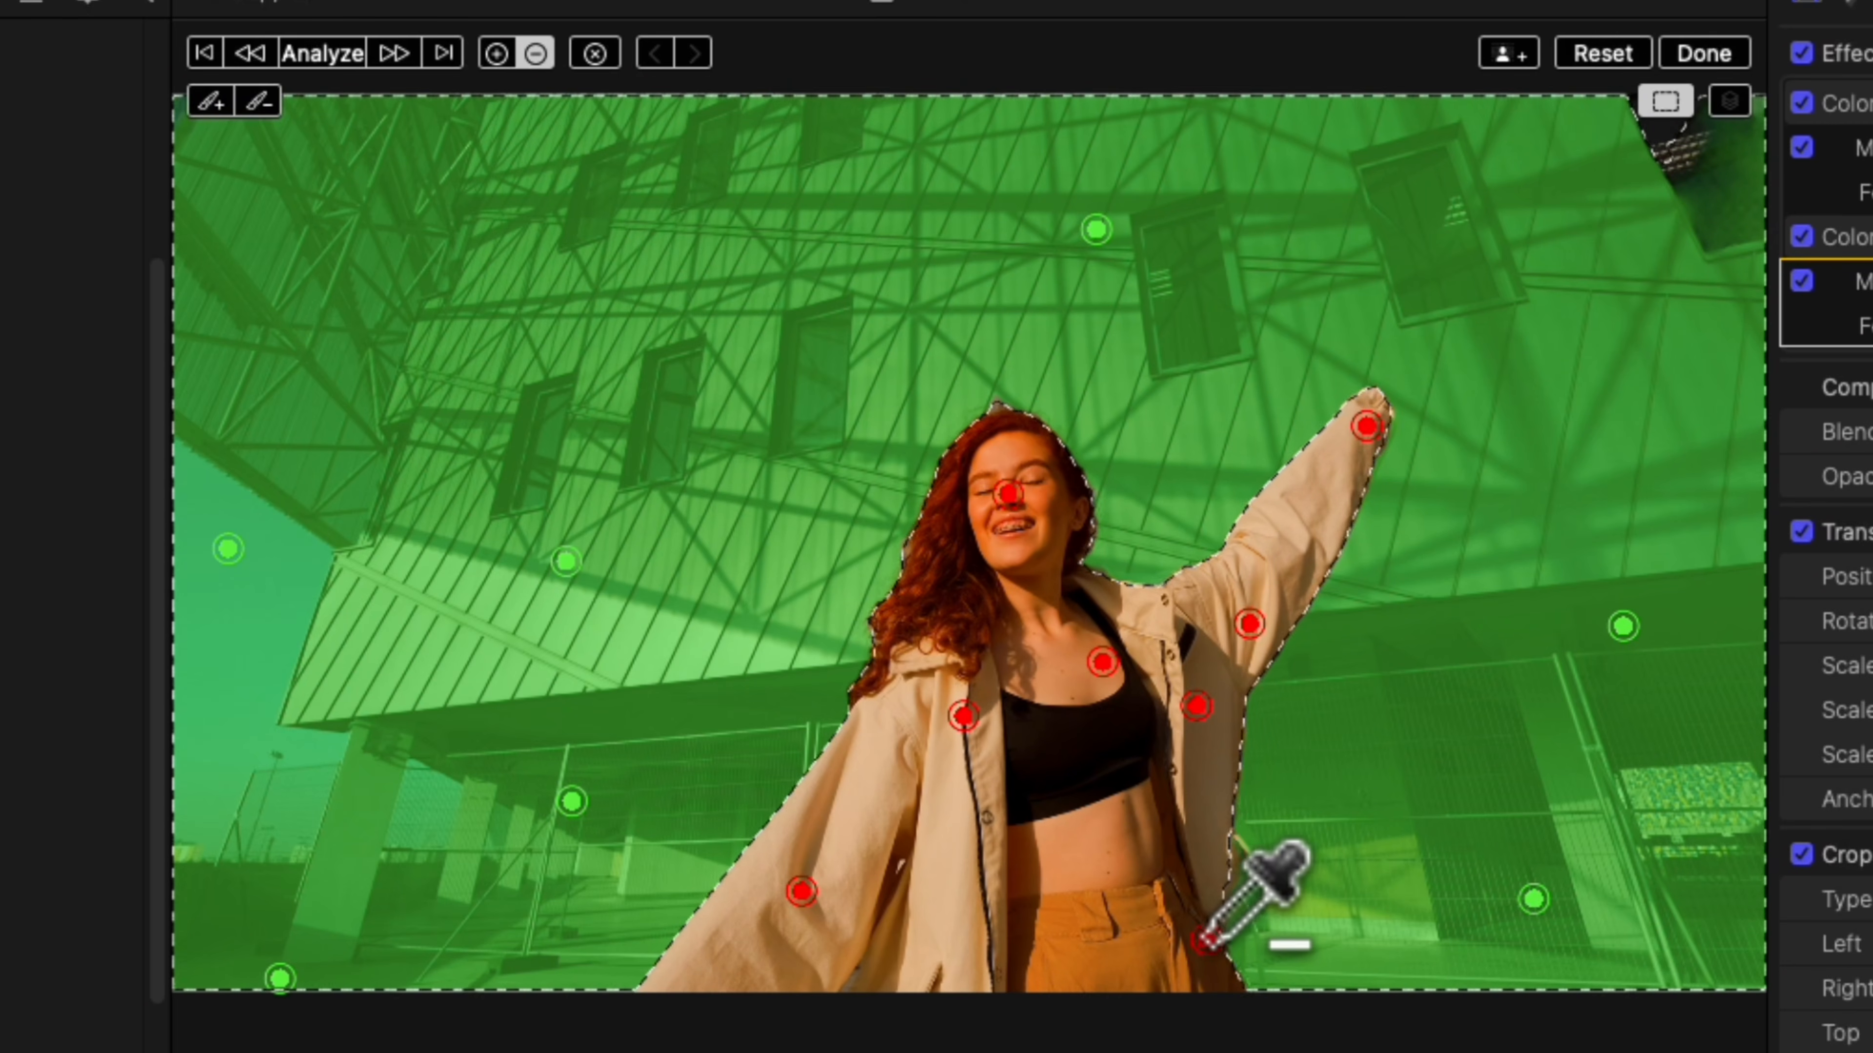
click(1051, 946)
click(1075, 836)
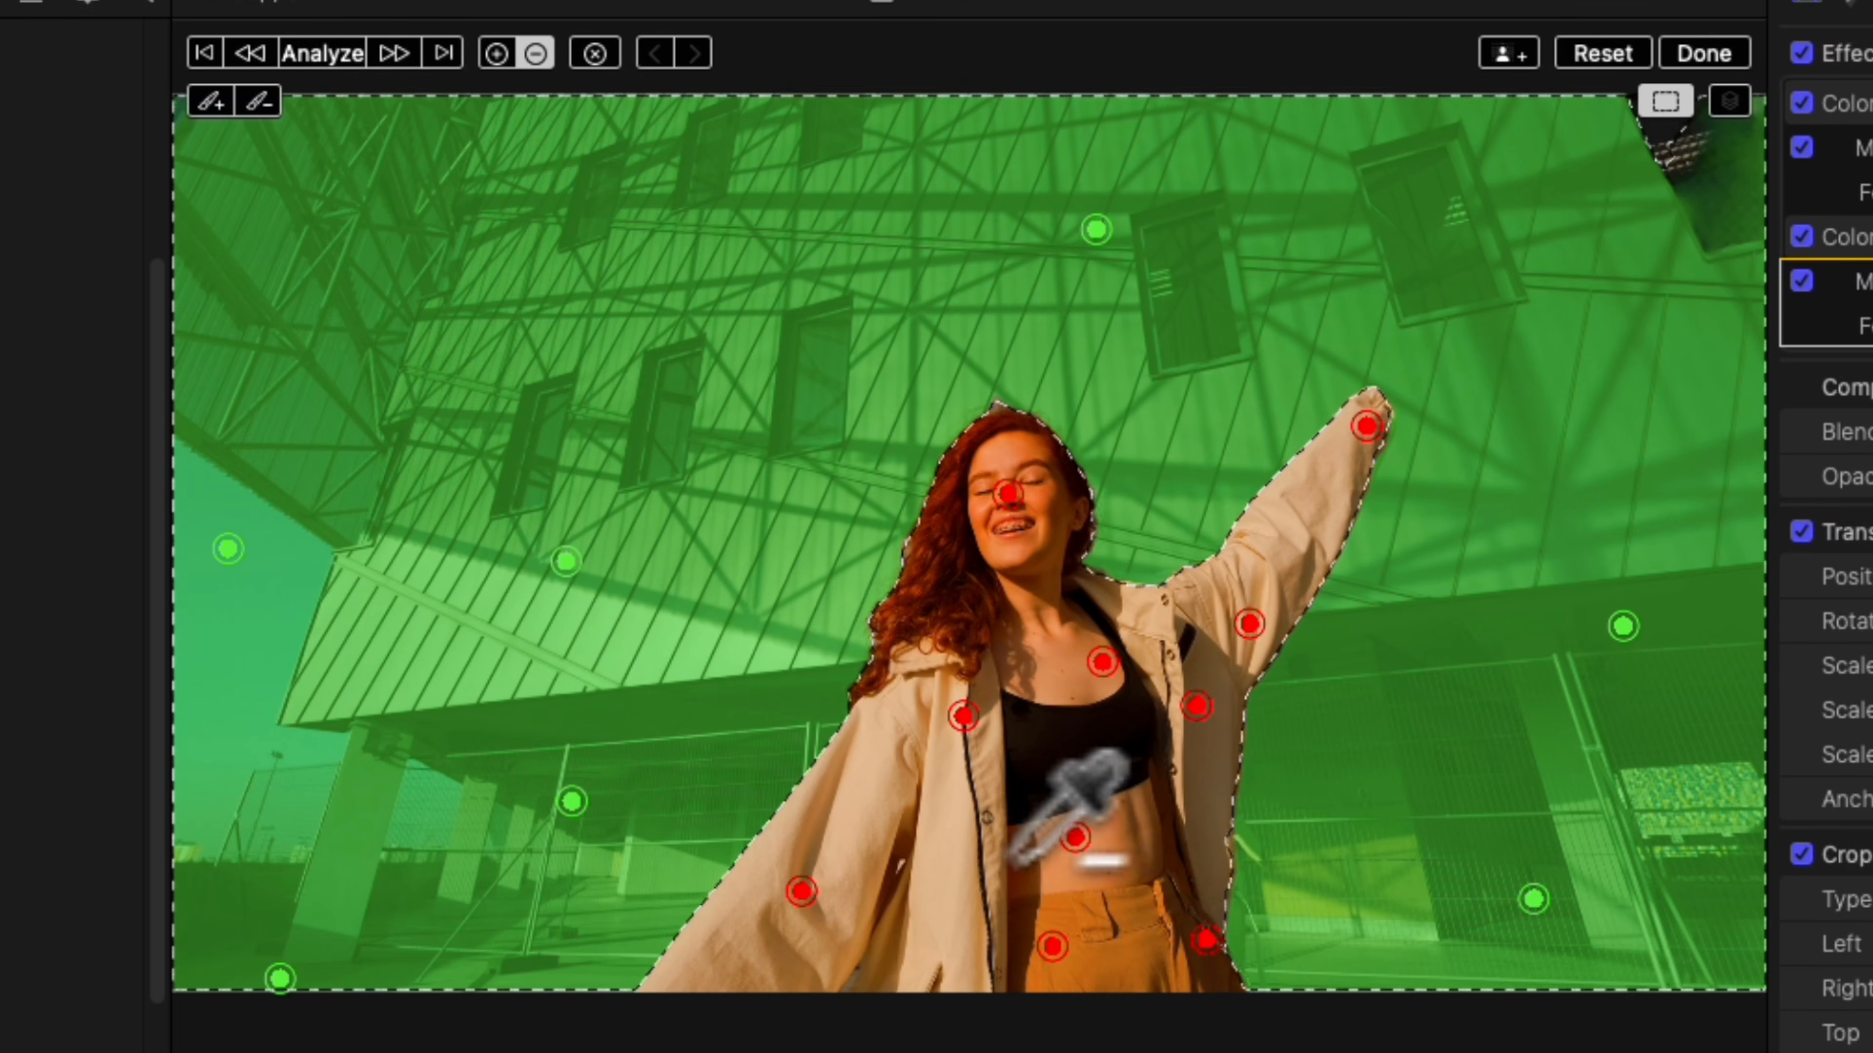
click(884, 976)
click(877, 760)
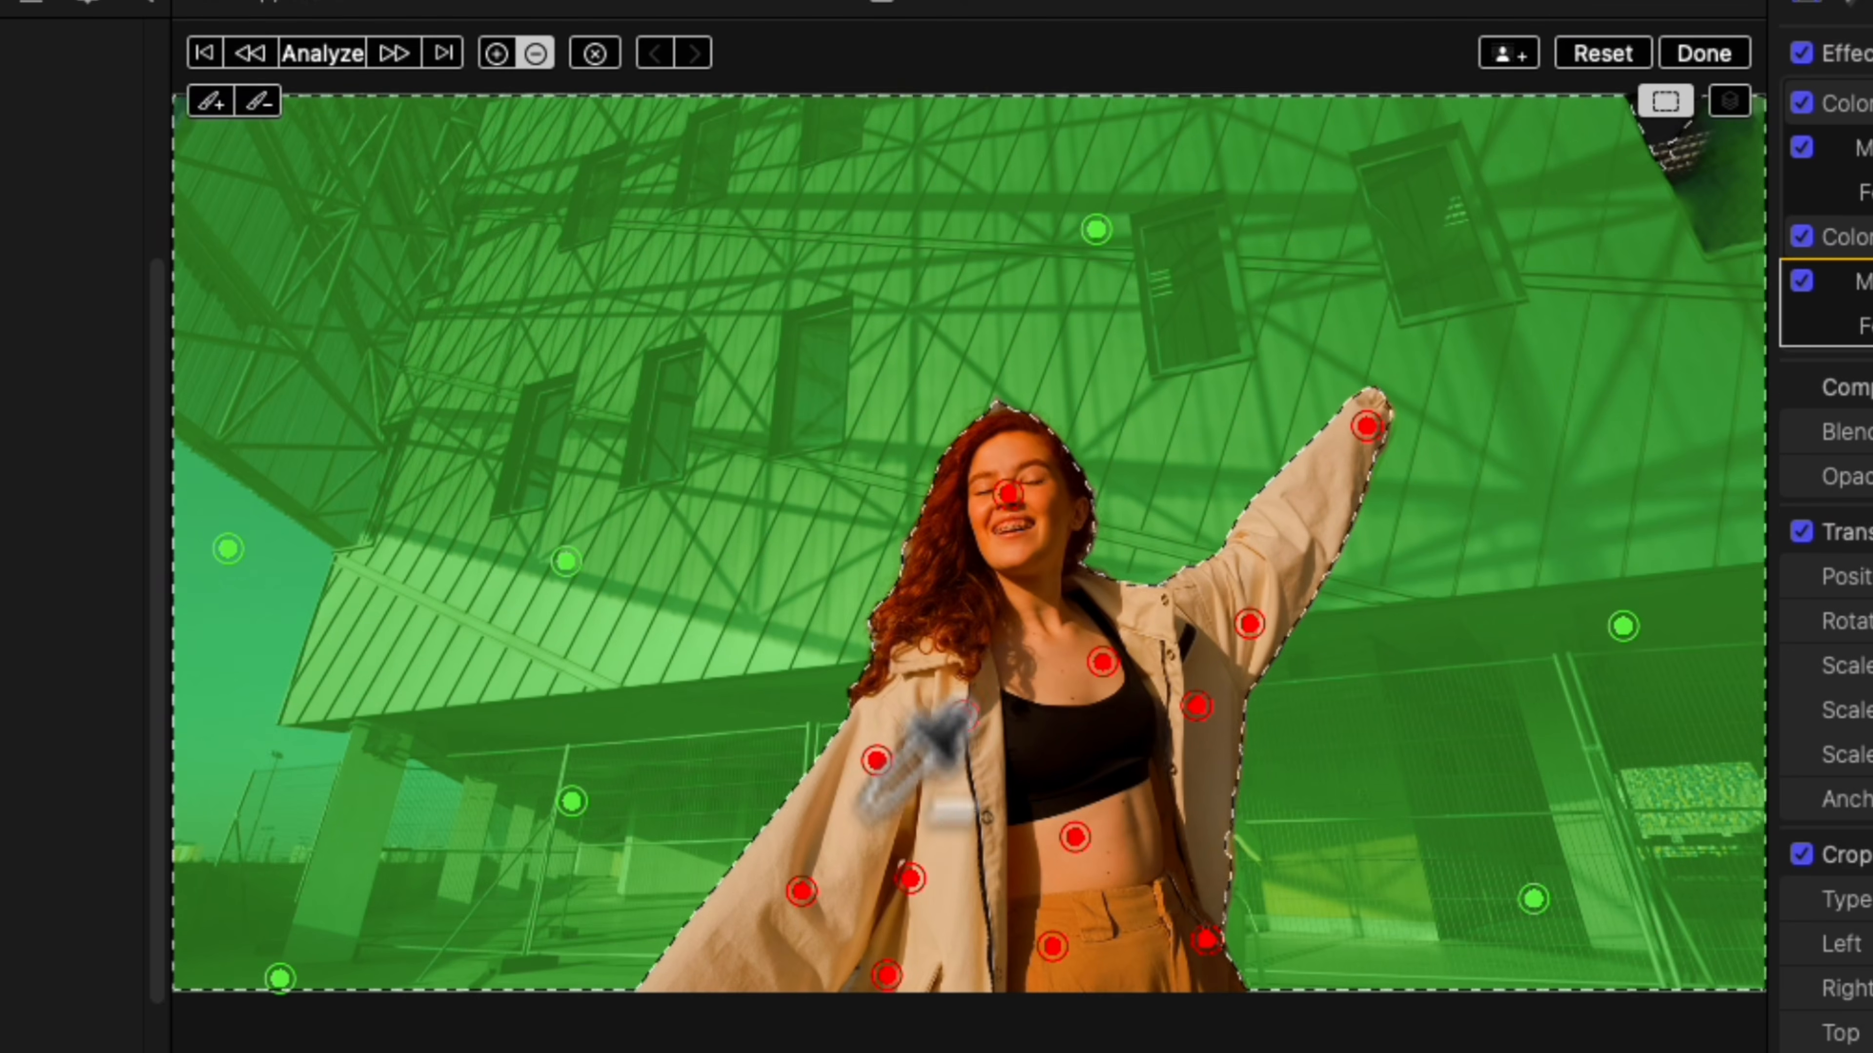
click(911, 878)
click(754, 964)
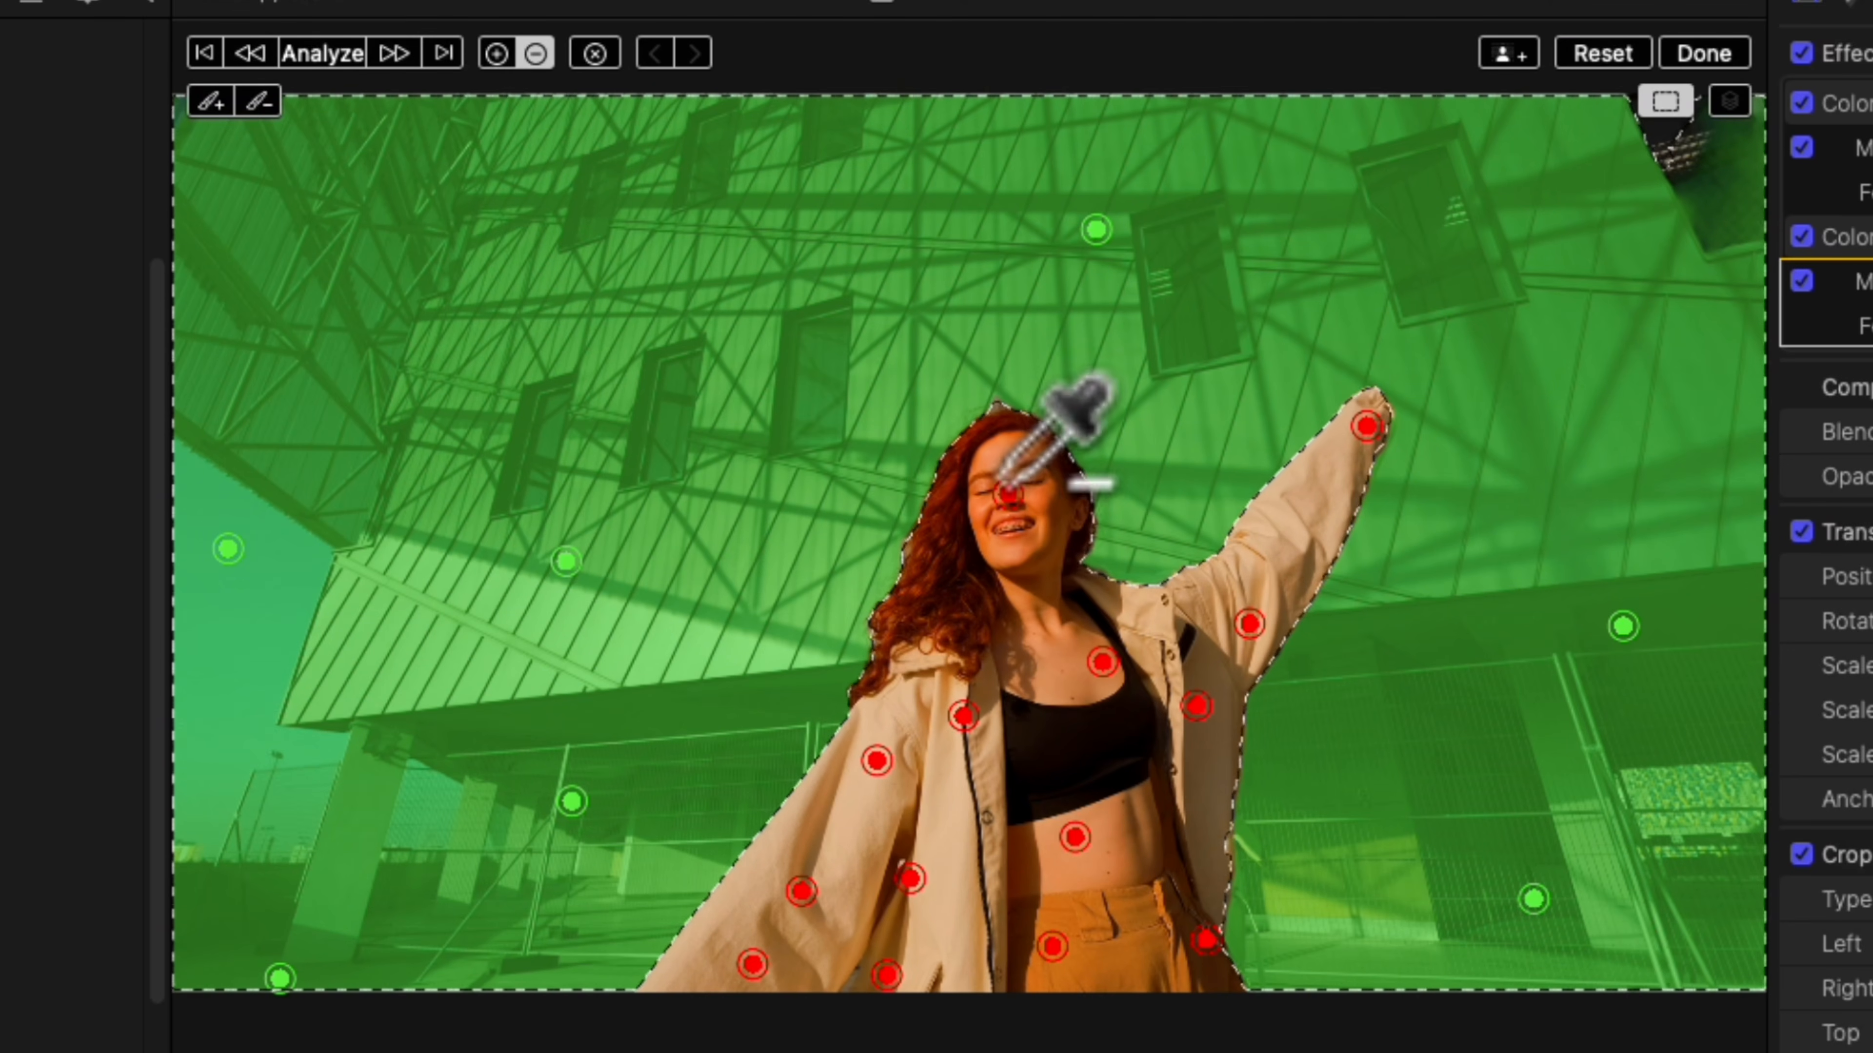
click(931, 659)
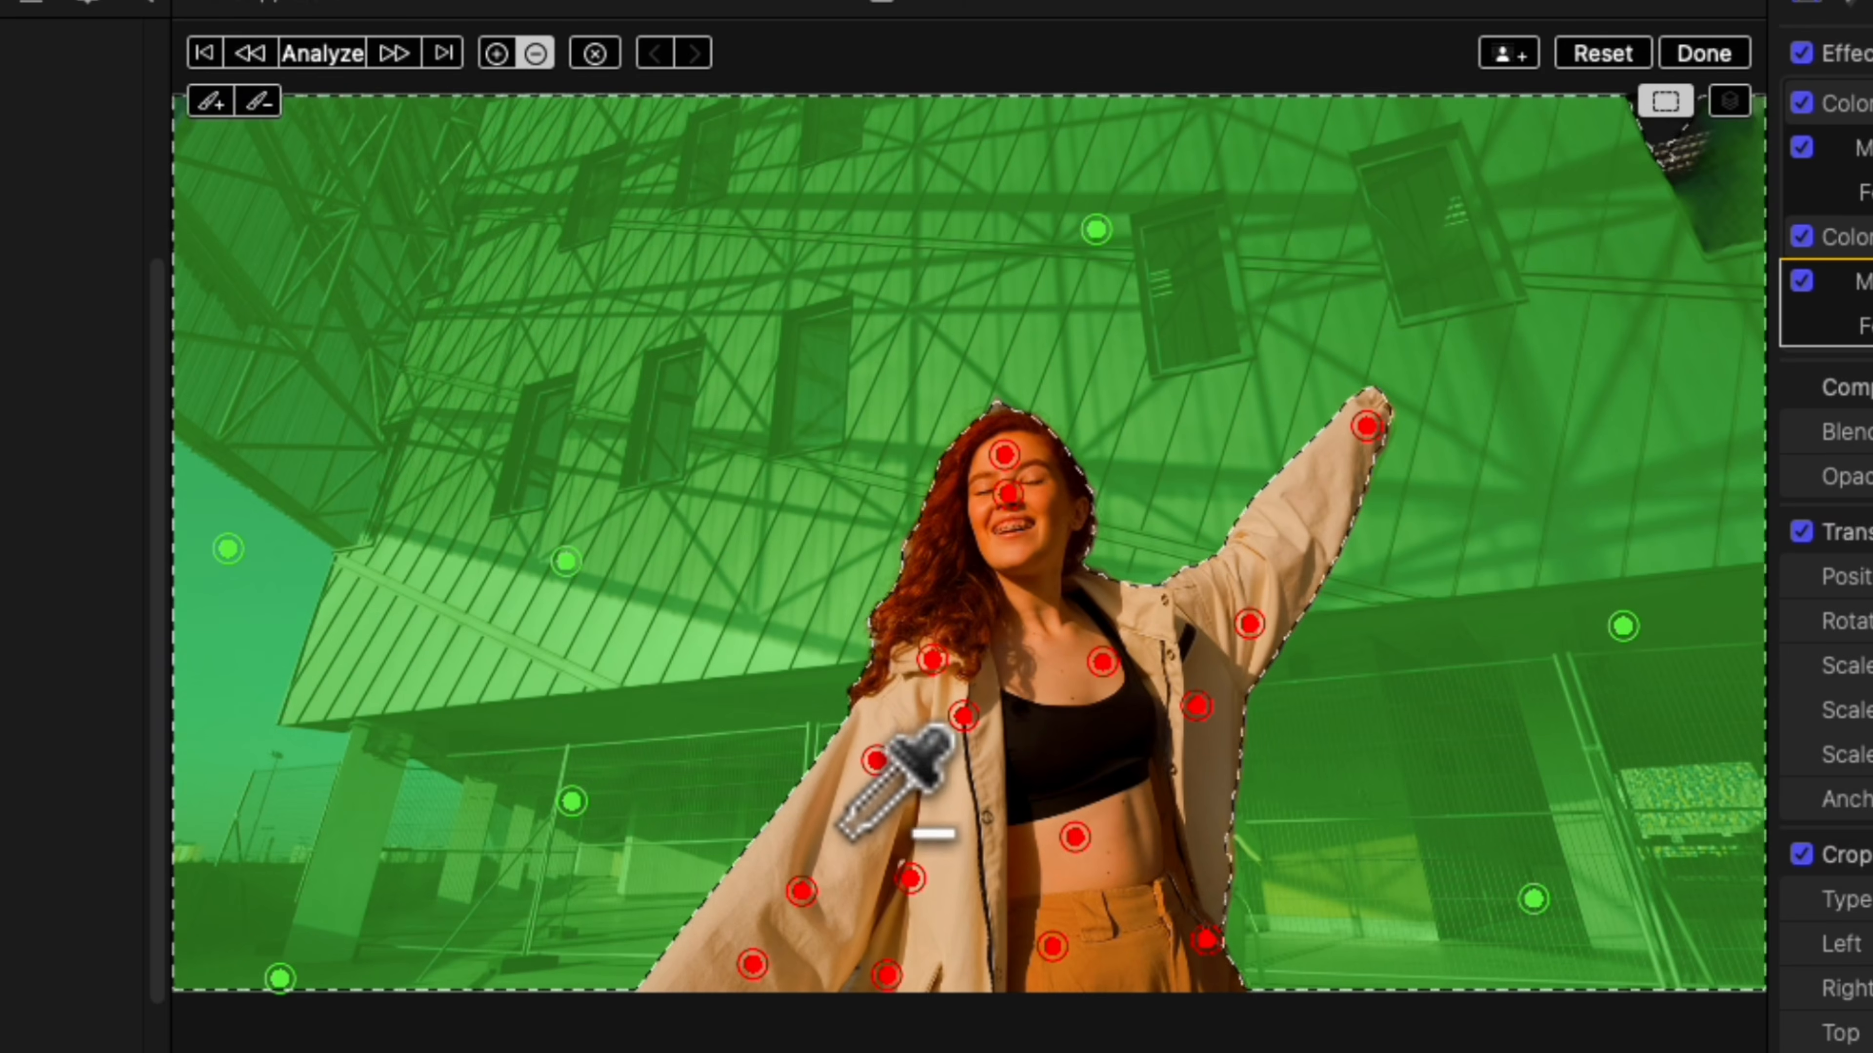
- Add further inclusion points on the upper facade, the fenced area and the dark corner window to fill out the background mask
click(564, 187)
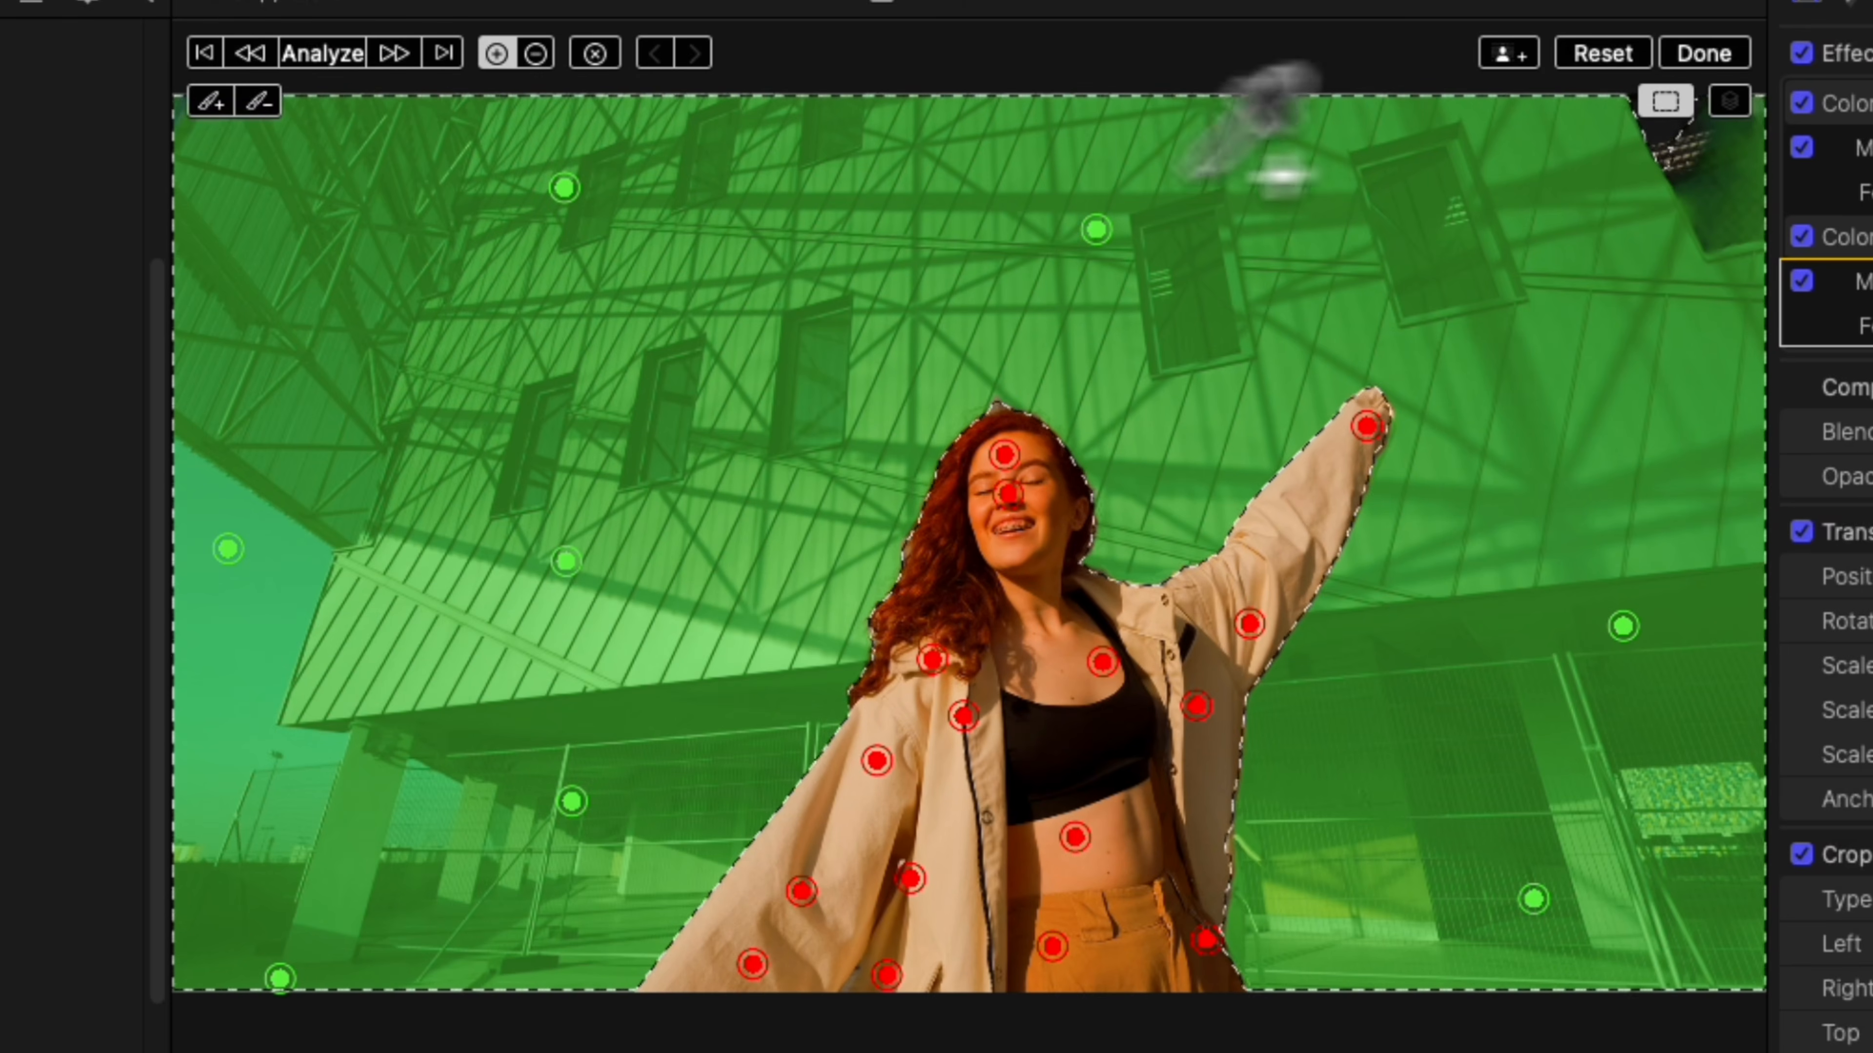
click(1364, 160)
click(1445, 802)
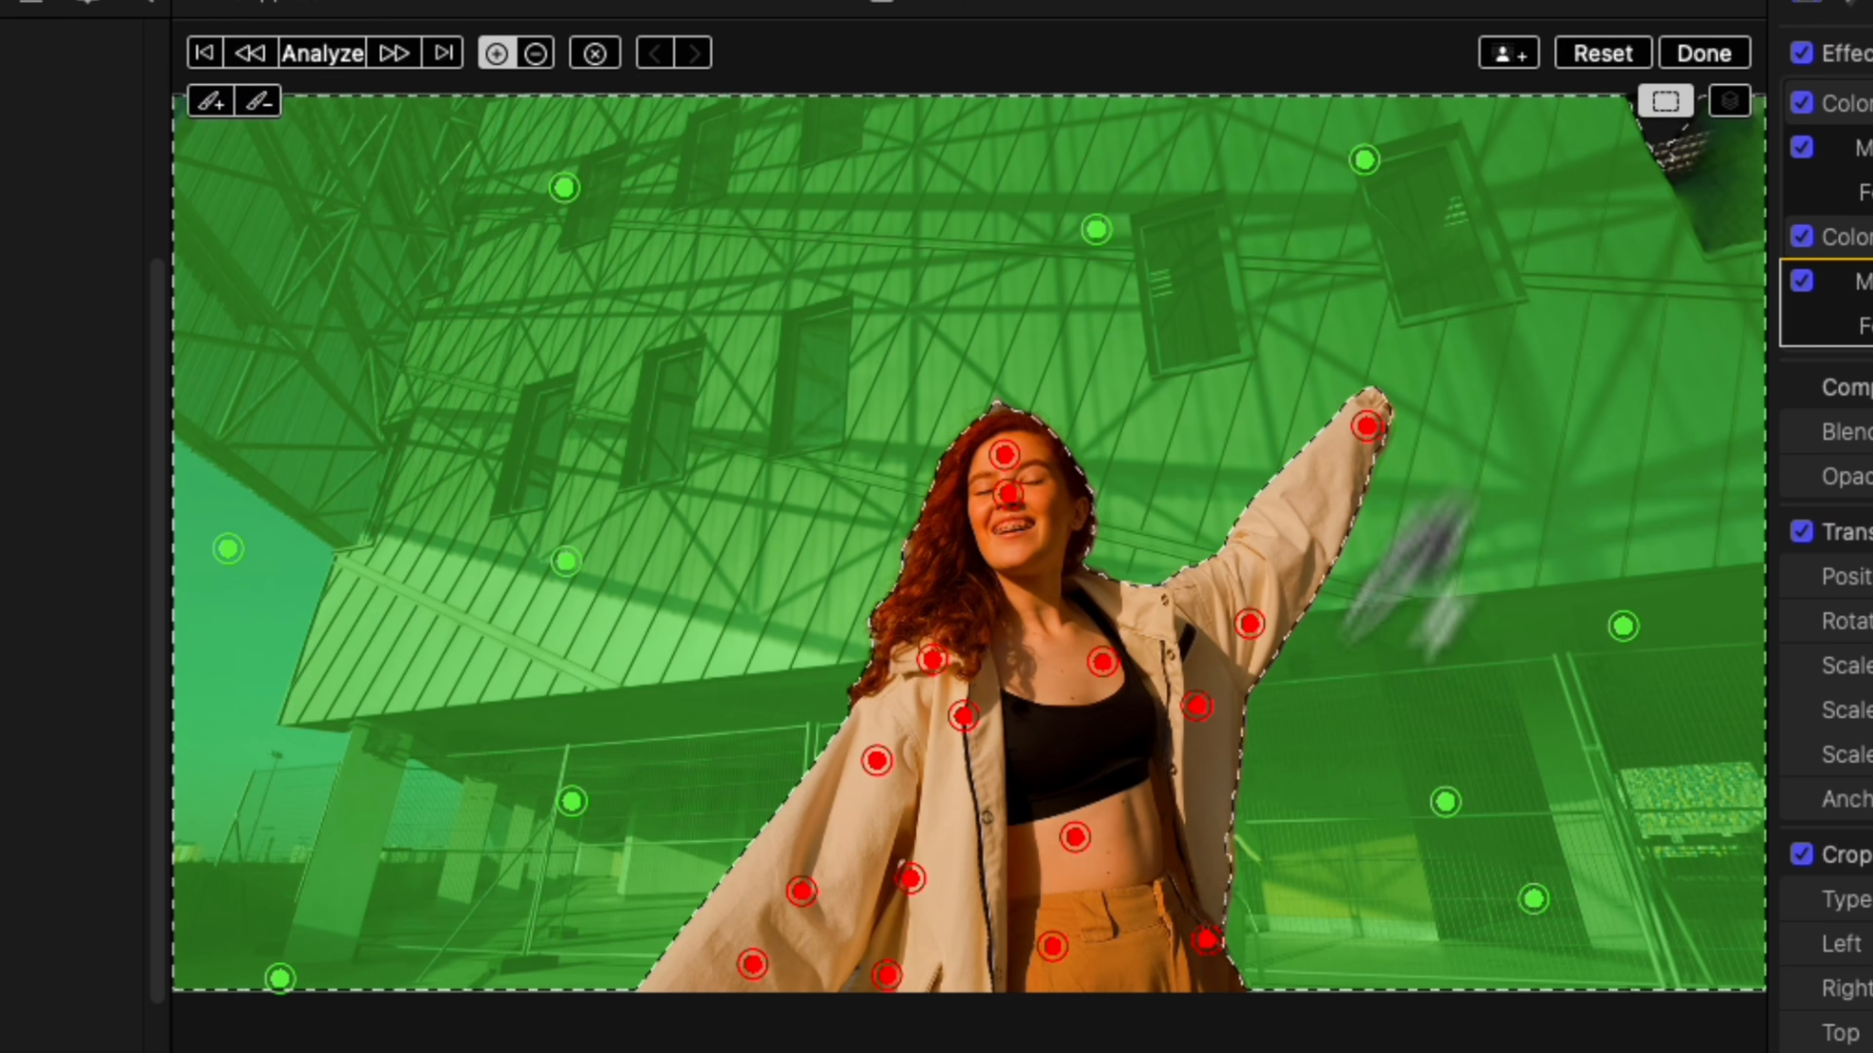
key(alt)
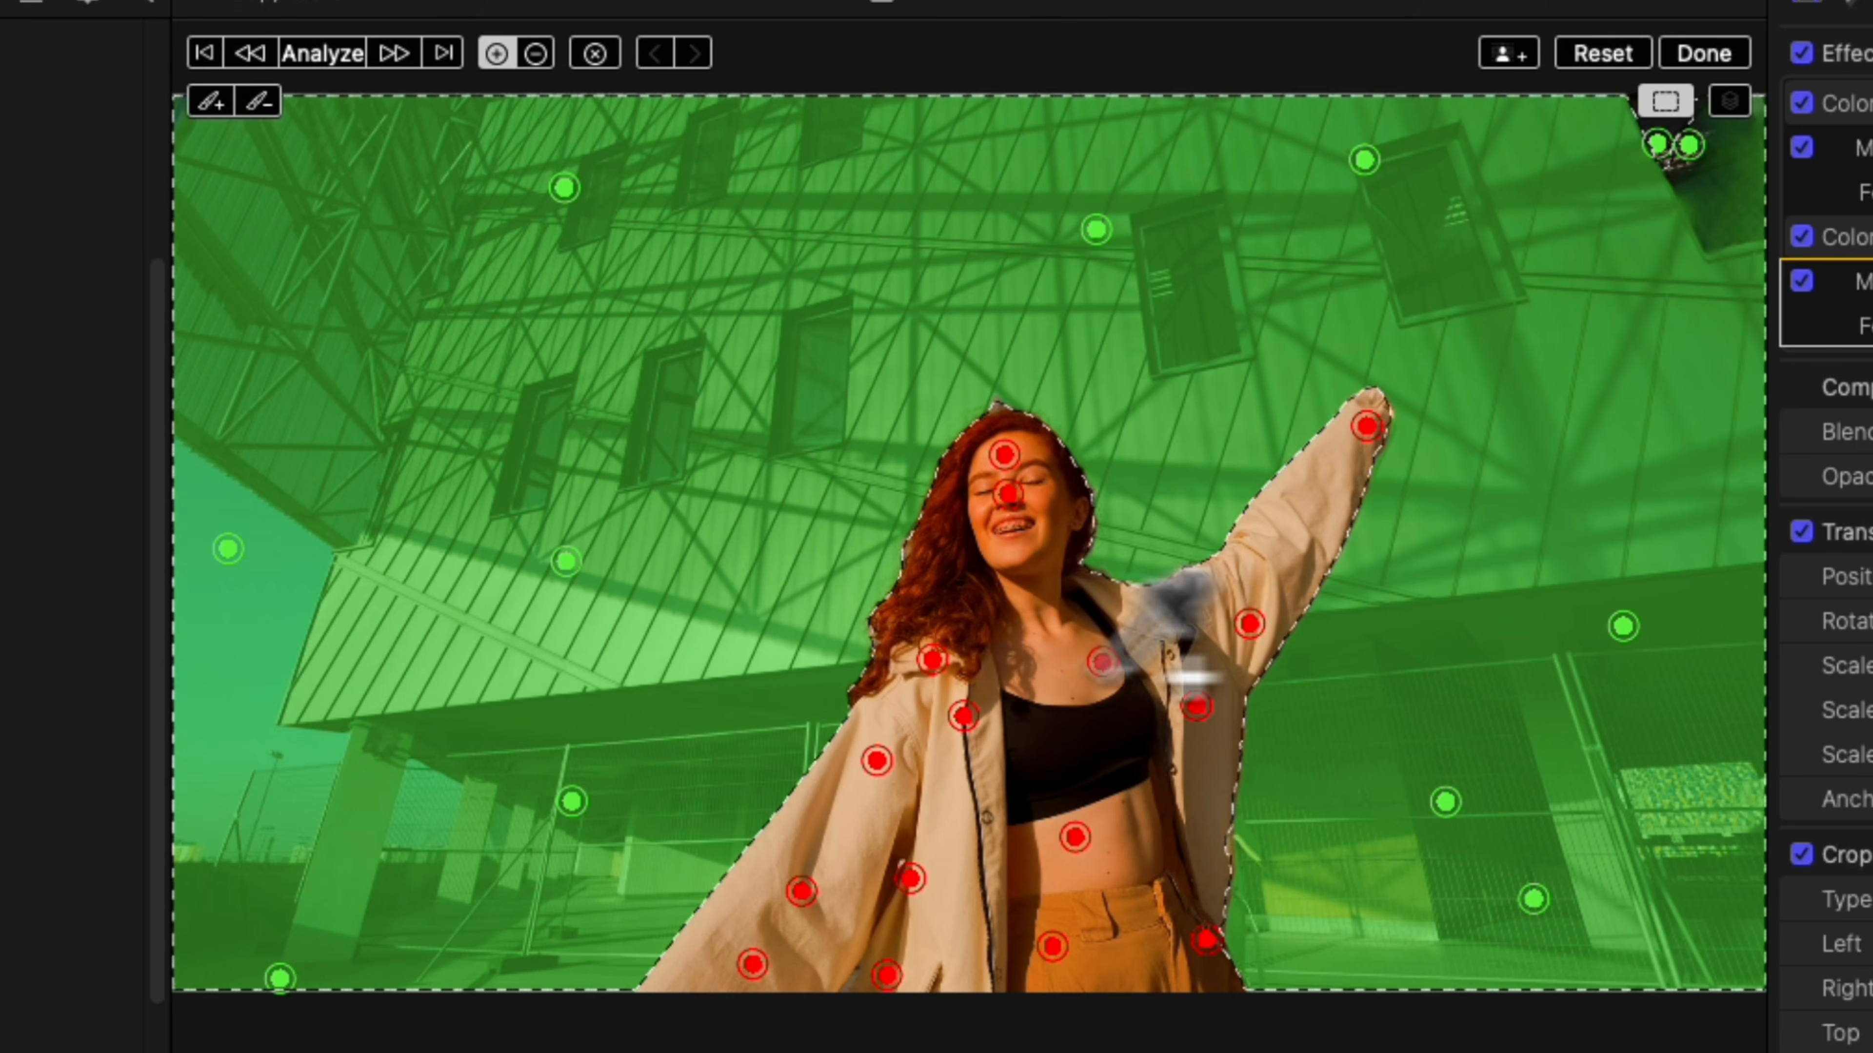
- Add exclusion points on the woman's coat, sleeves, midriff and neck, and analyze the background mask through the clip
click(1248, 625)
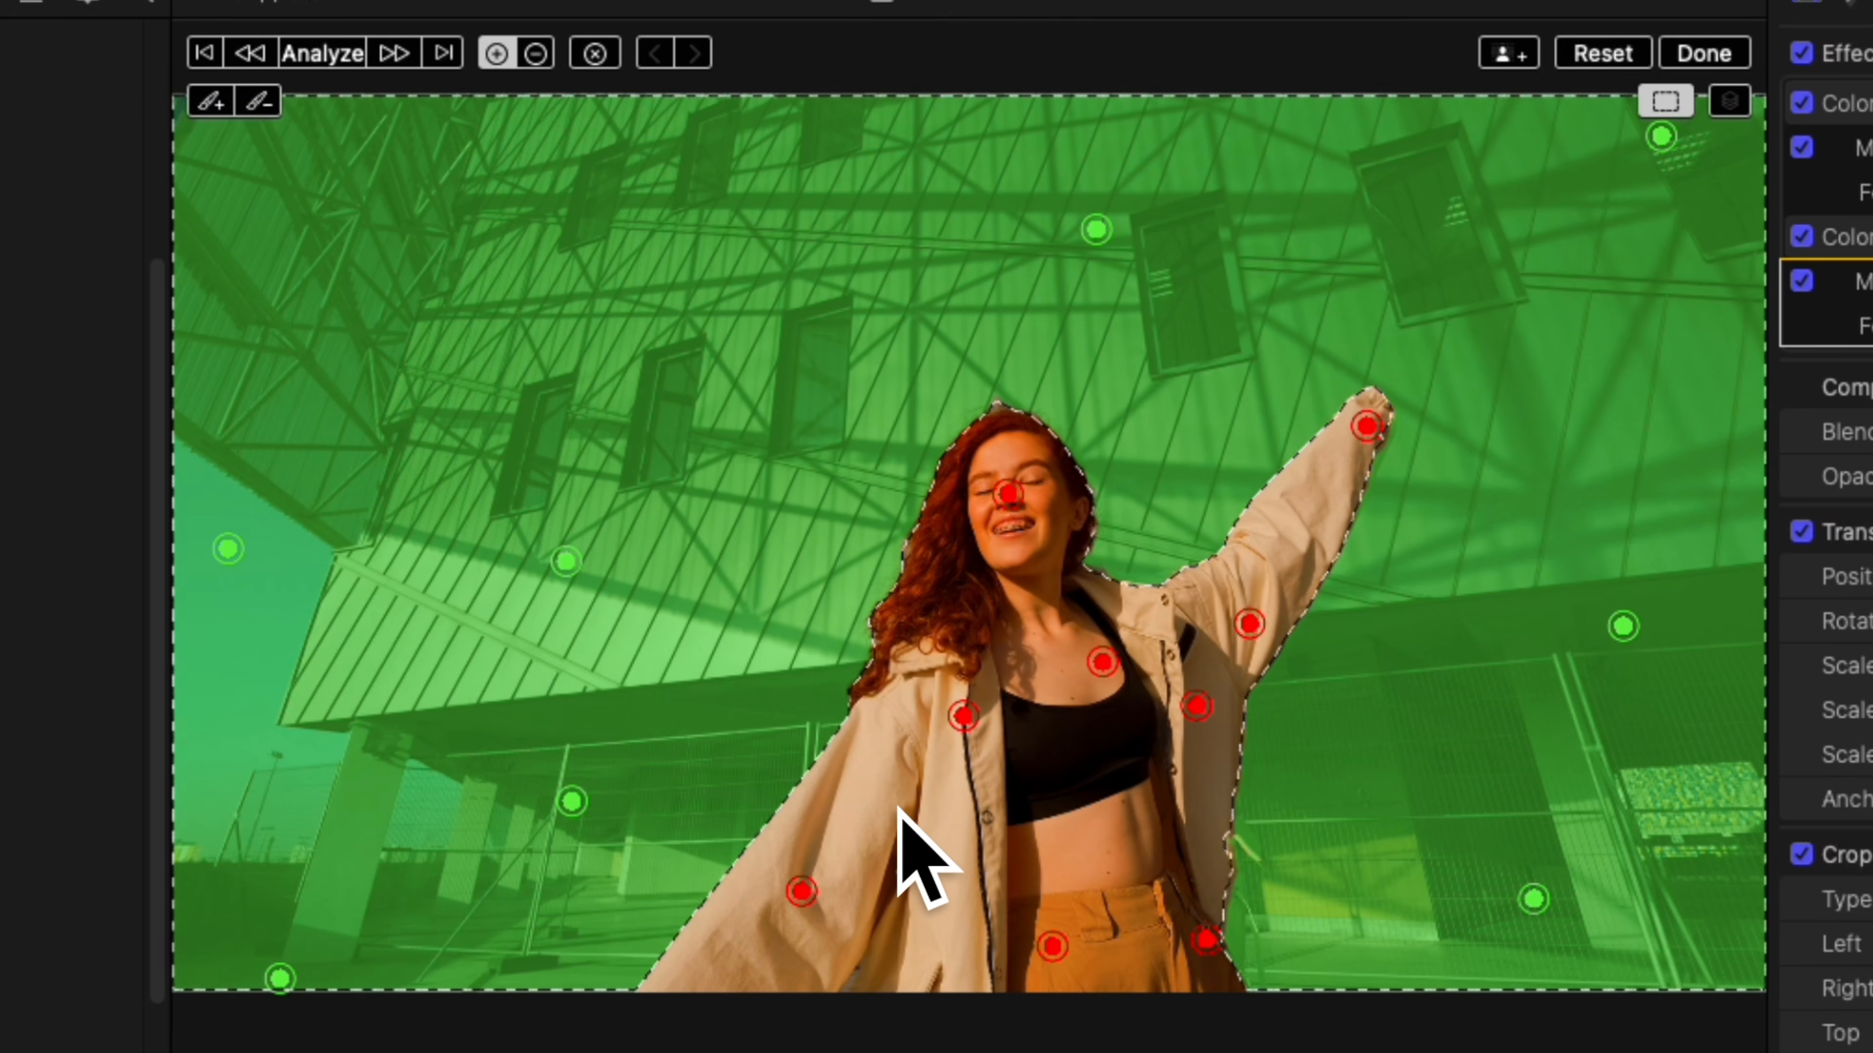
alt+click(883, 760)
alt+click(726, 948)
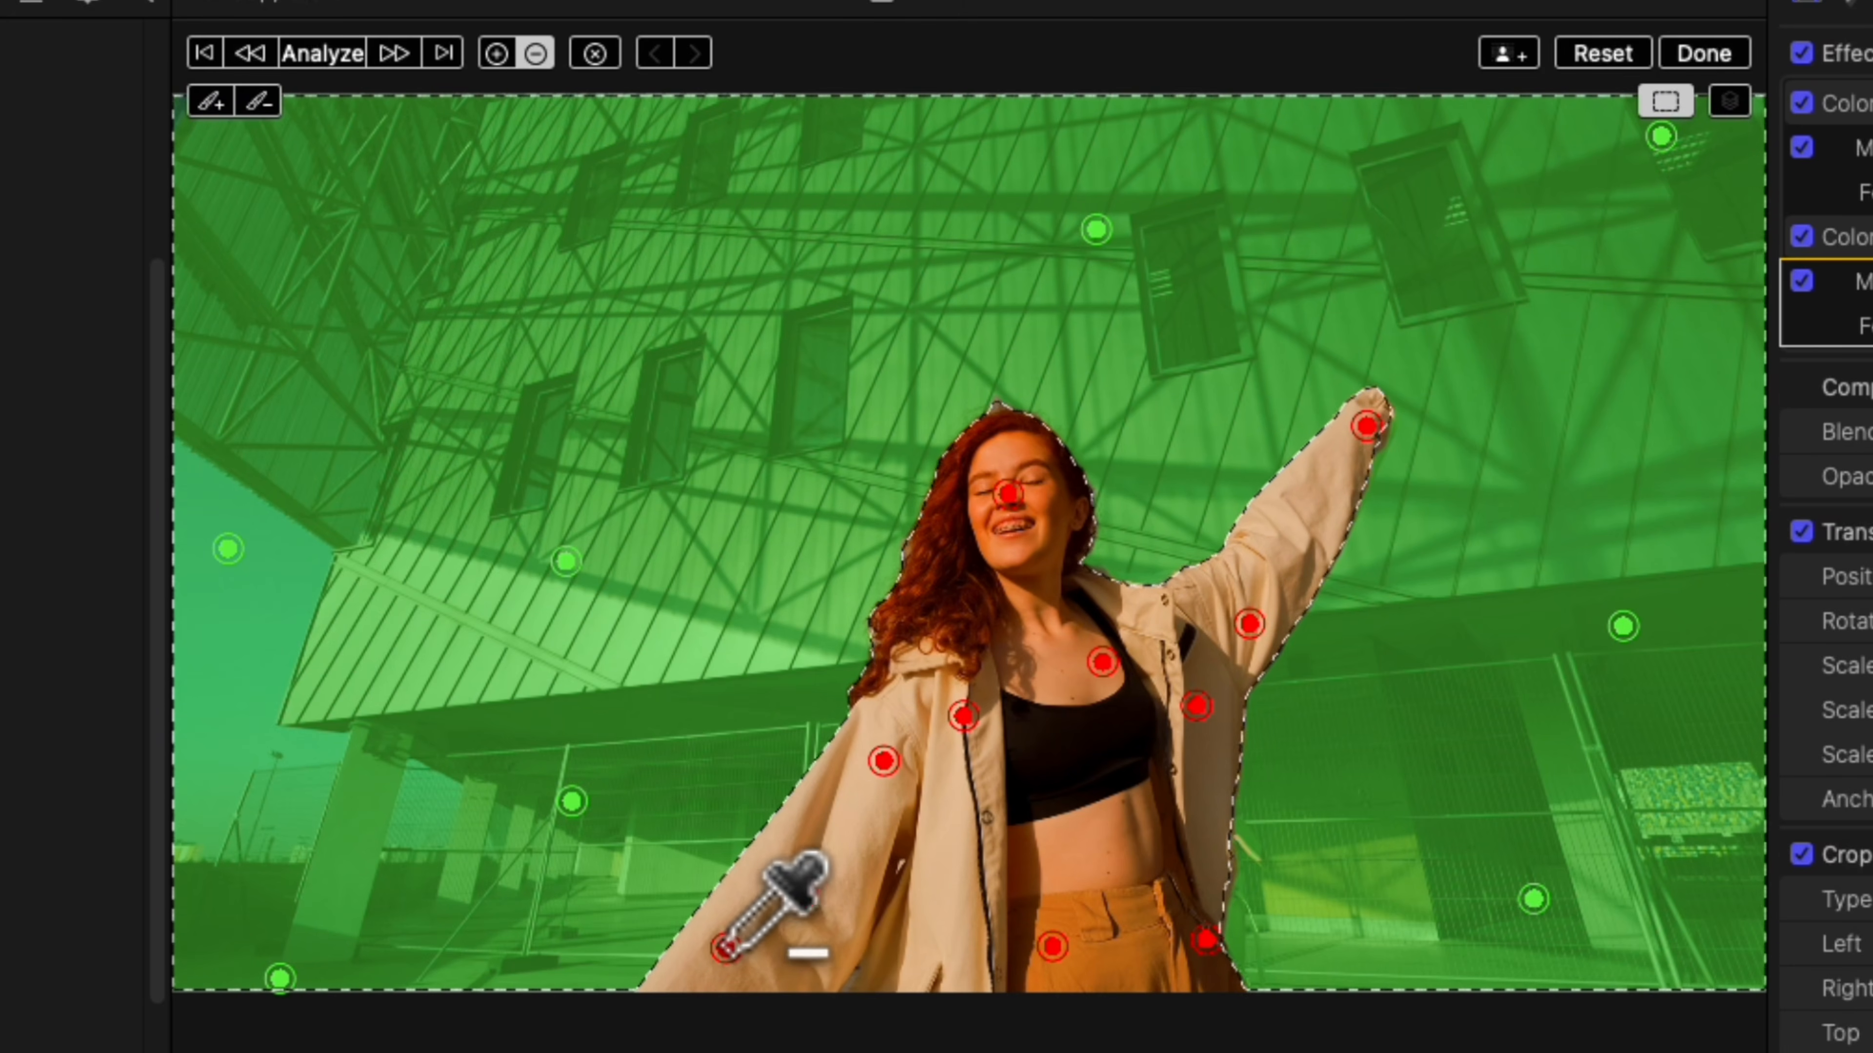
alt+click(802, 890)
alt+click(917, 931)
alt+click(1117, 830)
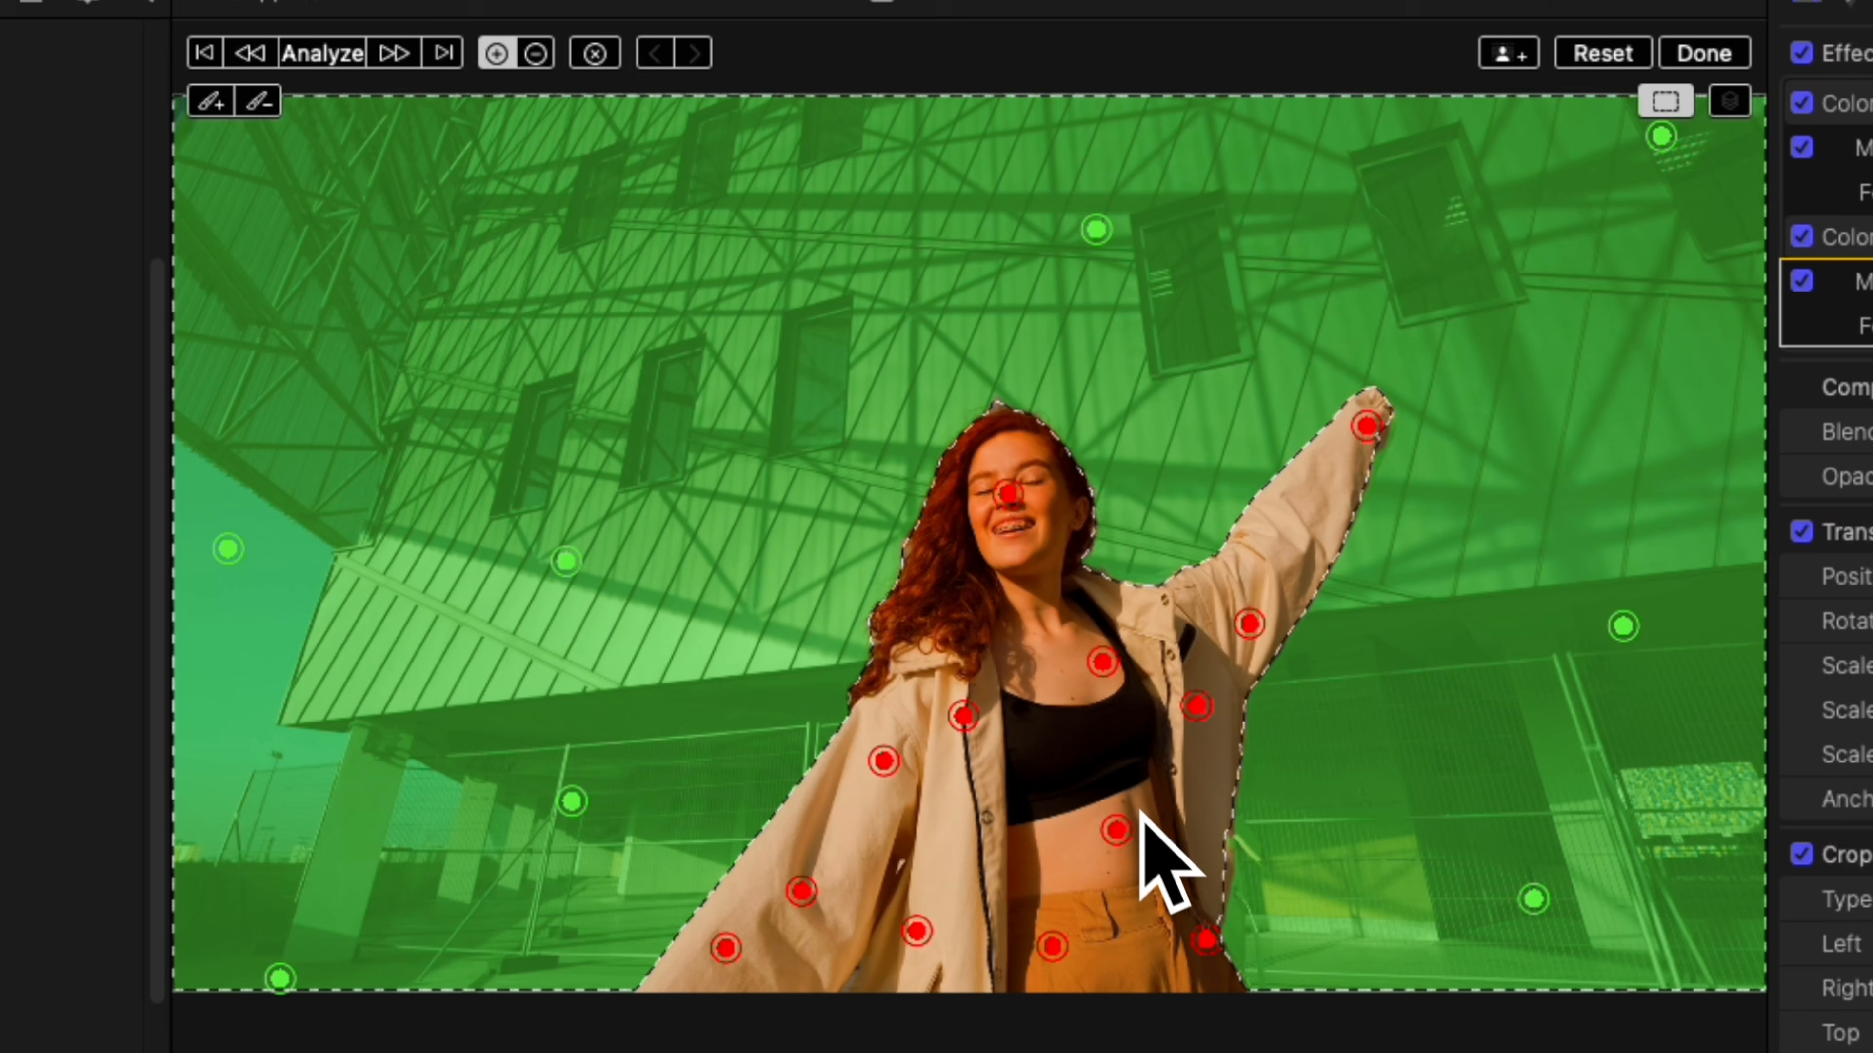
alt+click(1038, 594)
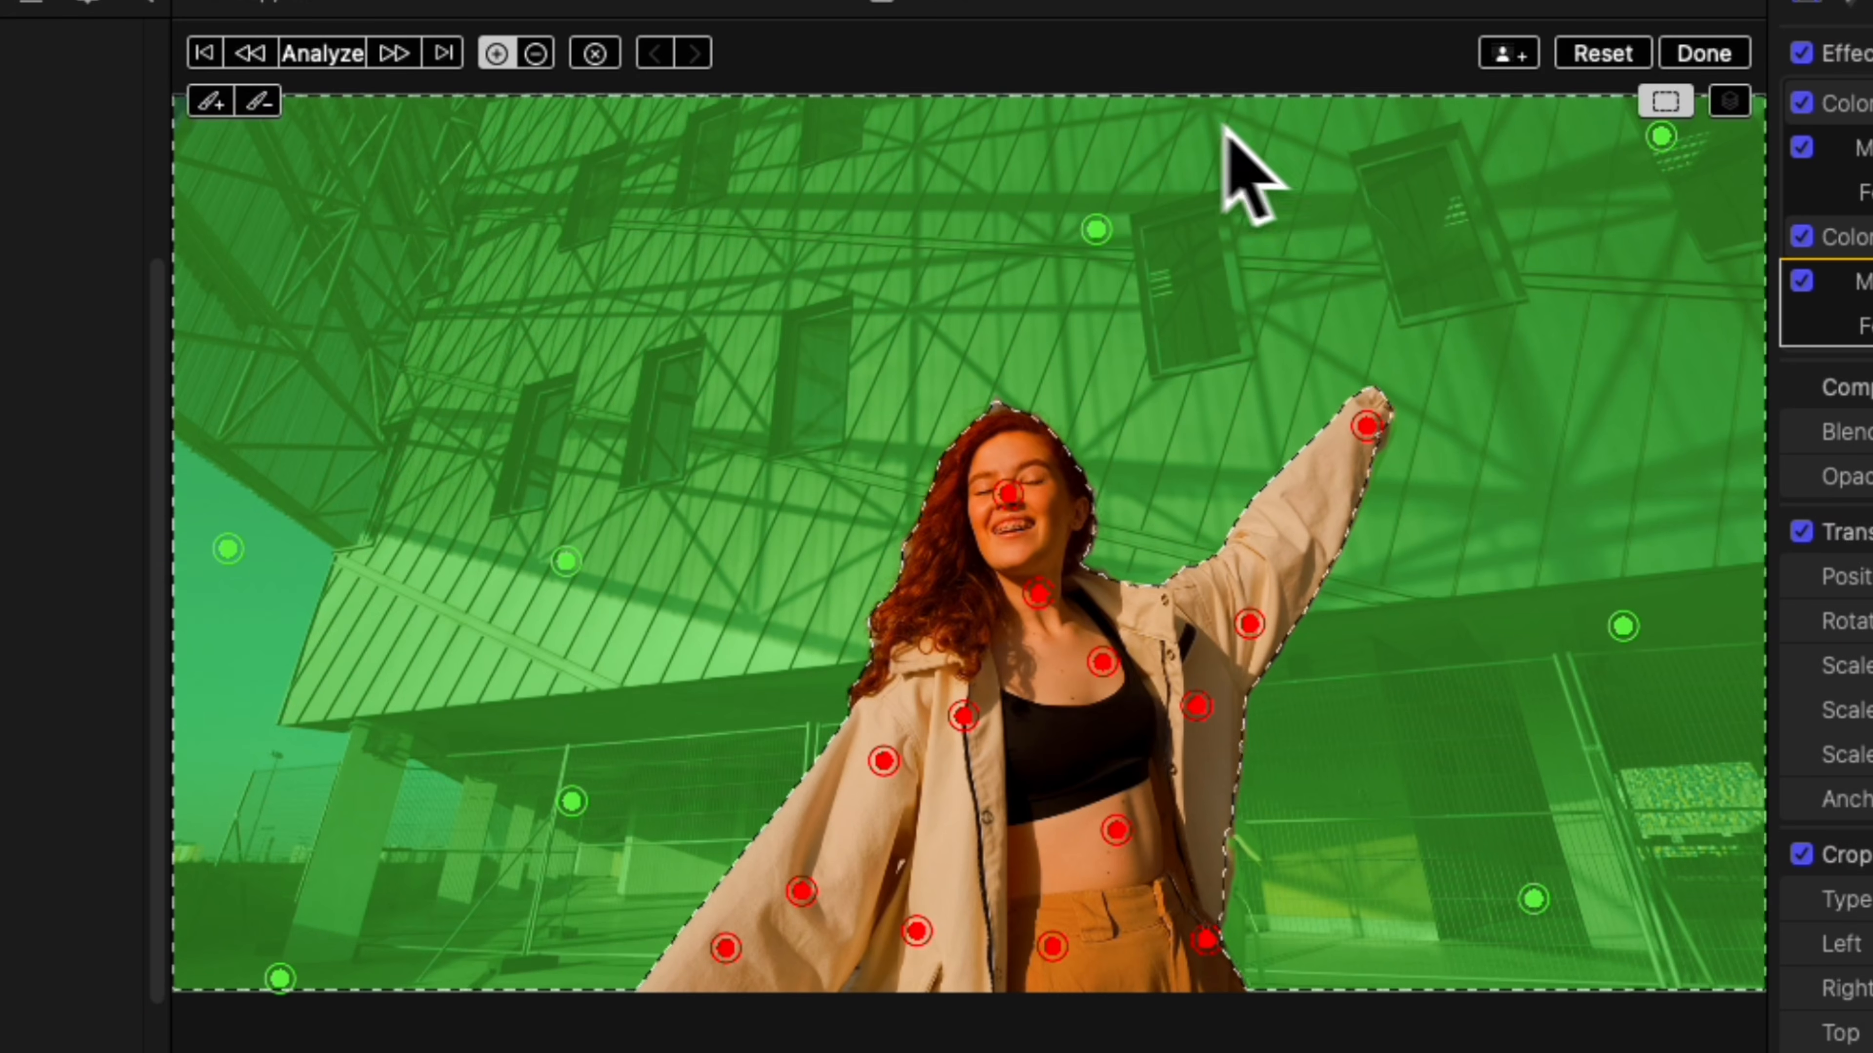
click(326, 58)
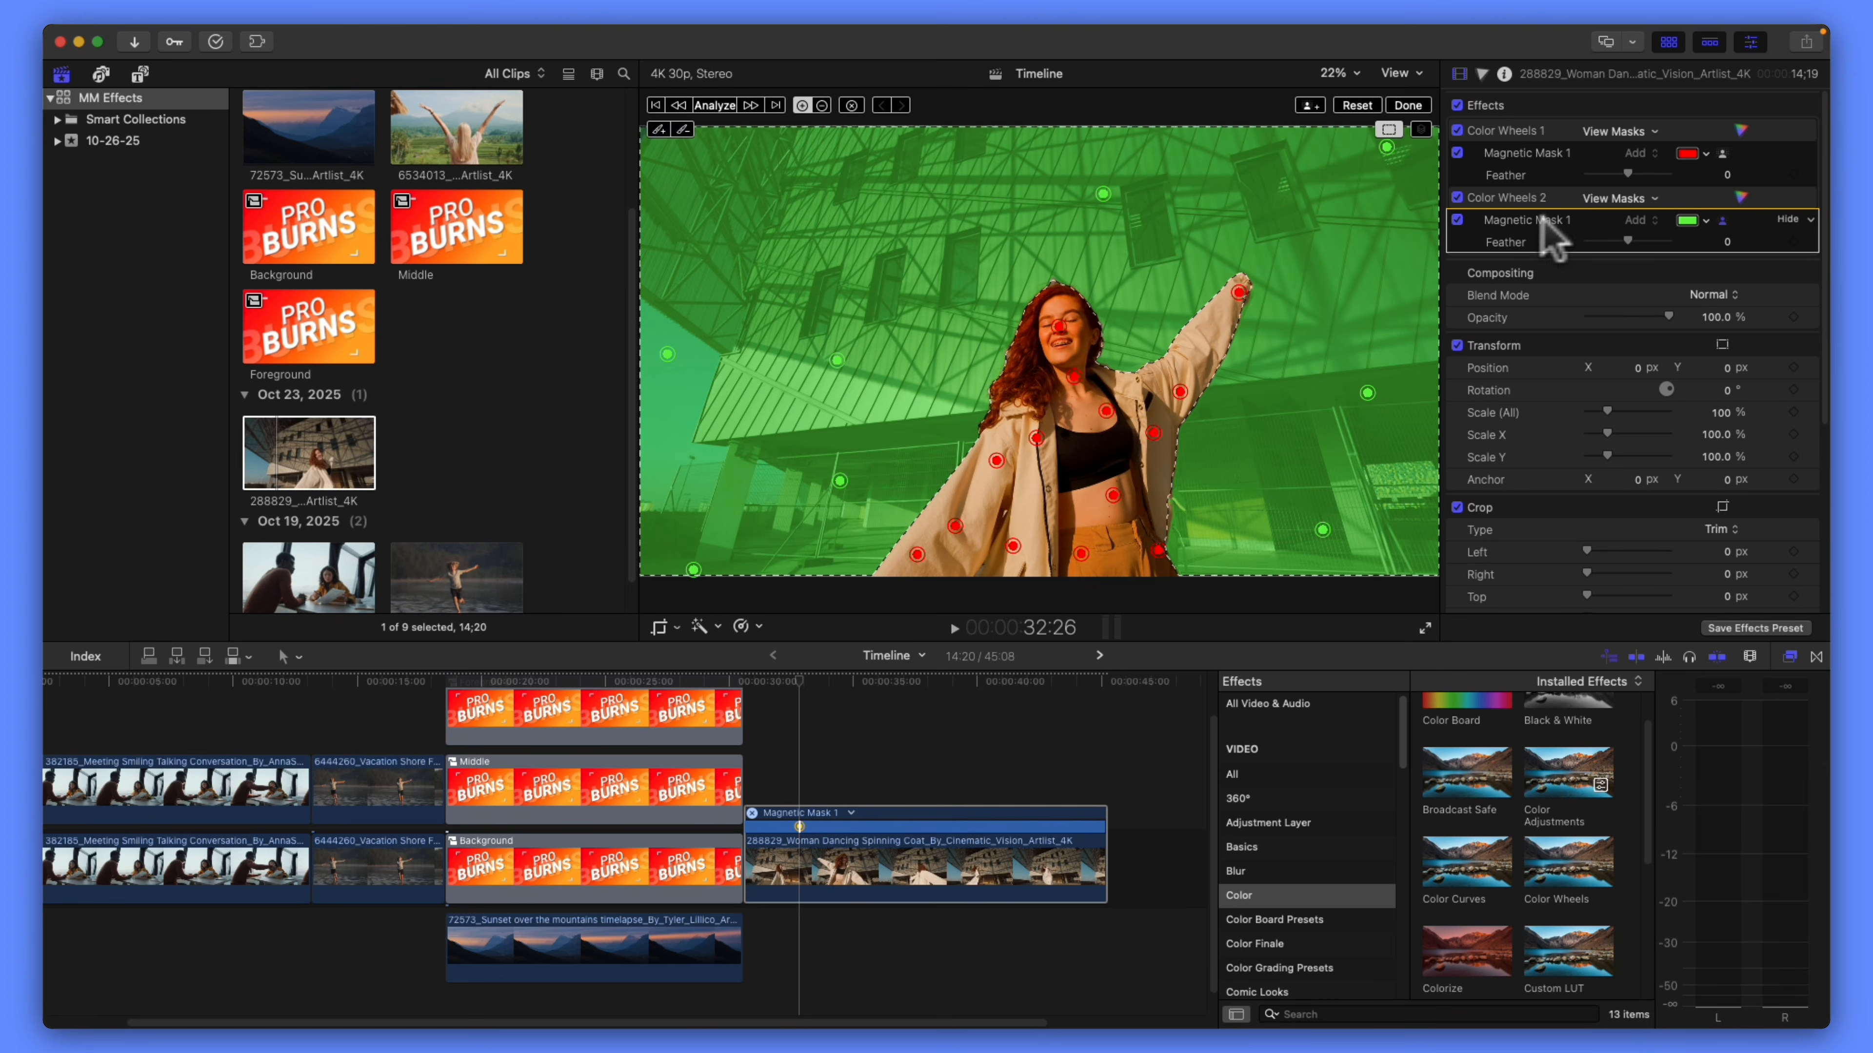
- Finish mask editing and partly desaturate the background with the Global saturation of Color Wheels 2, checking it at 32:04
click(1740, 196)
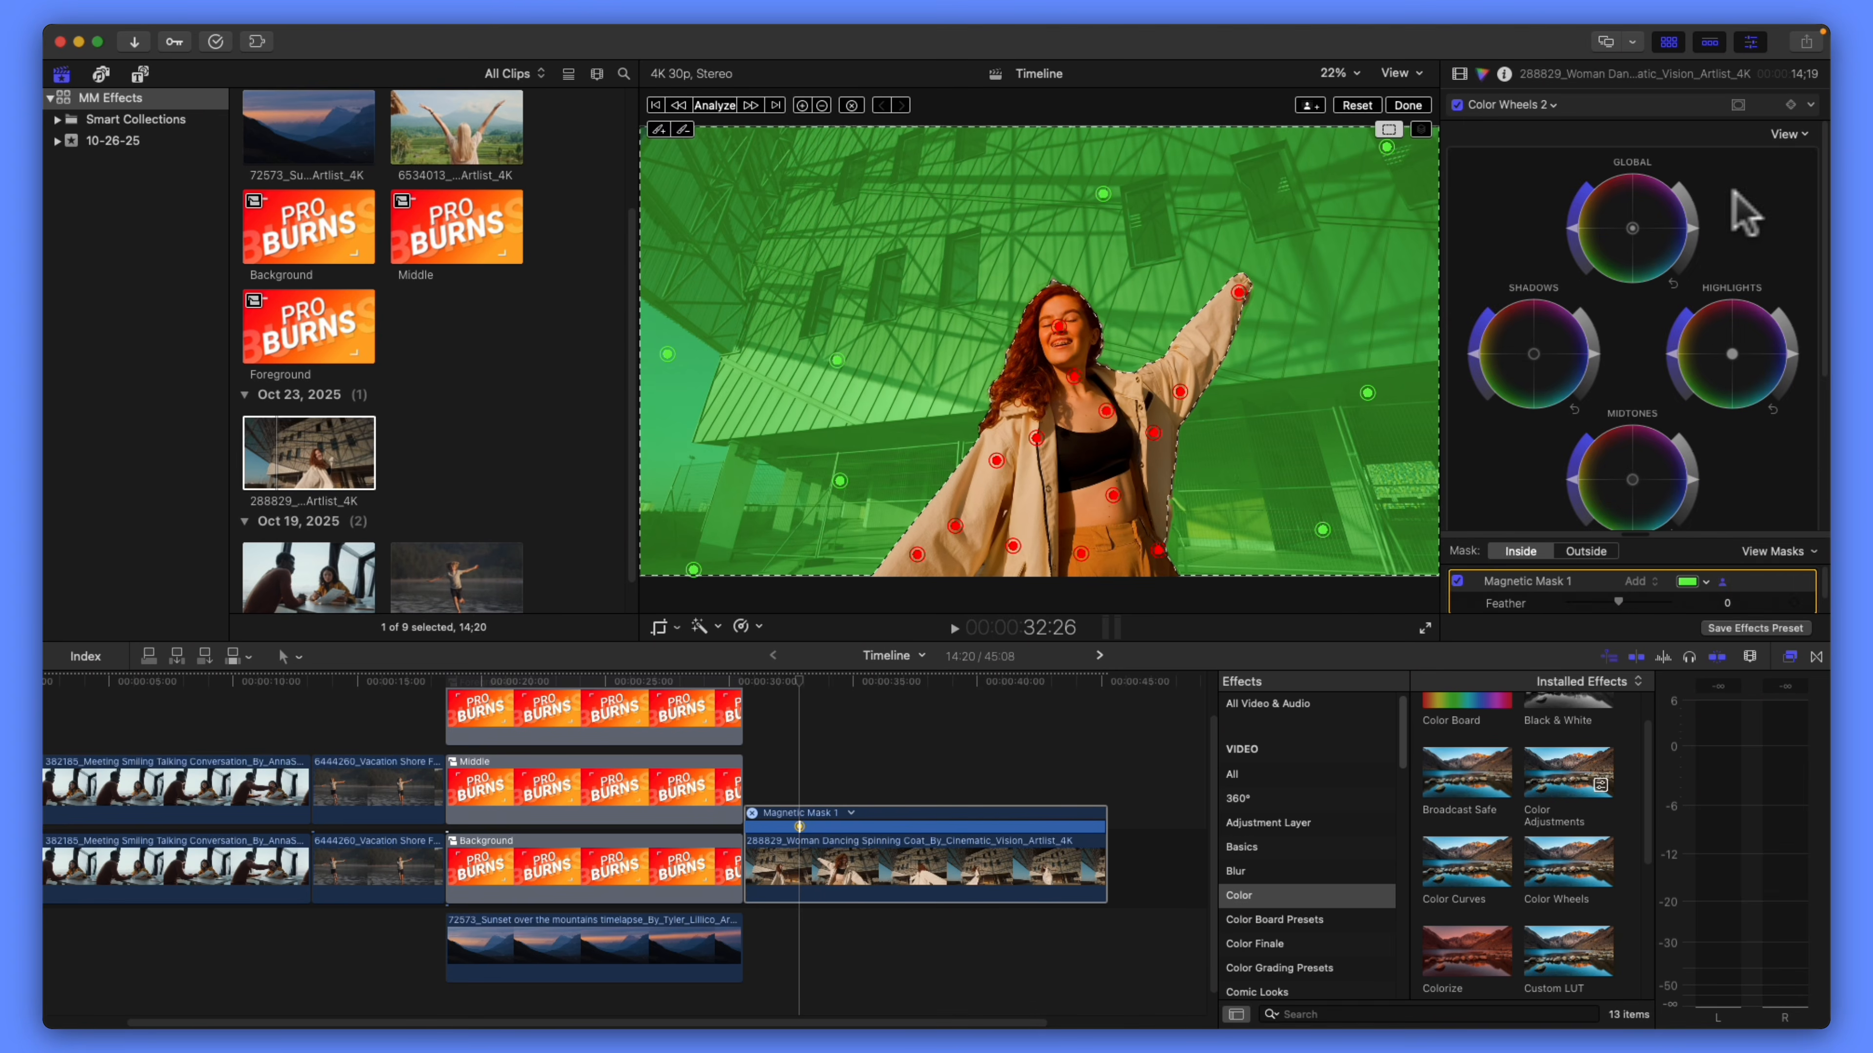
click(1406, 105)
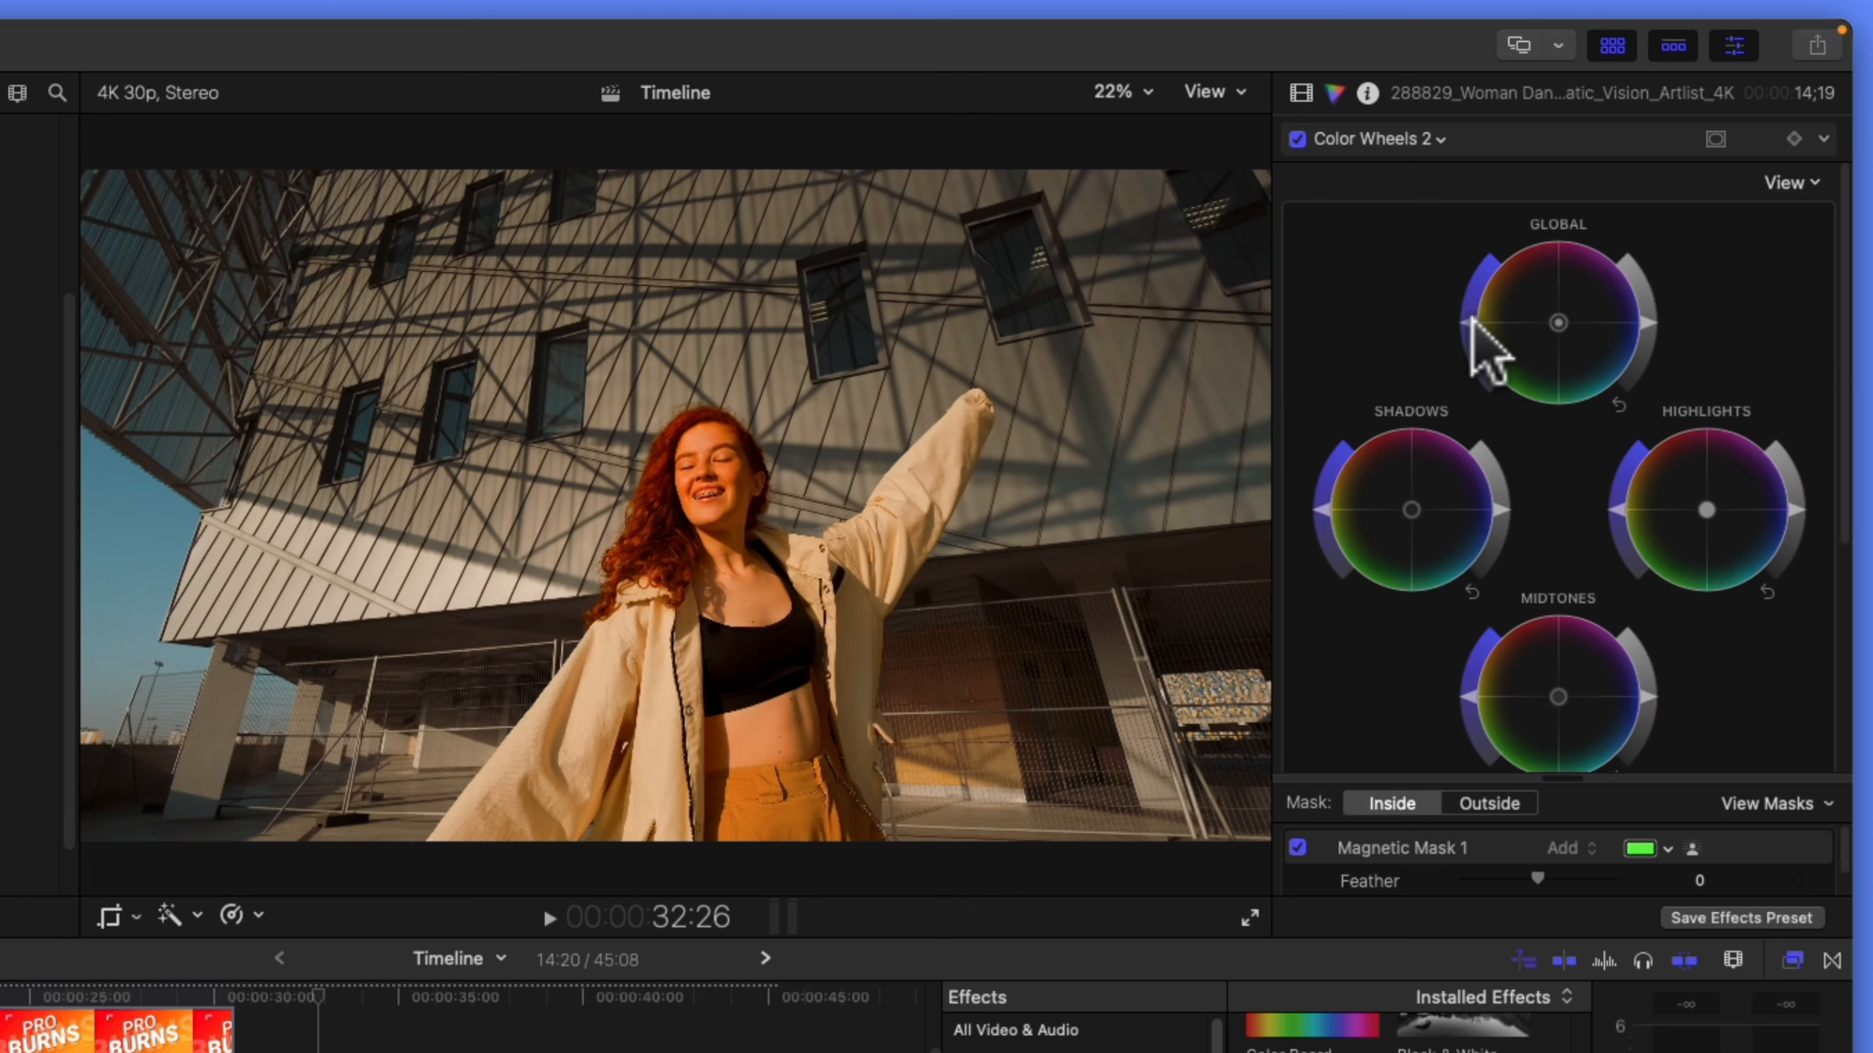
drag(1470, 319, 1483, 377)
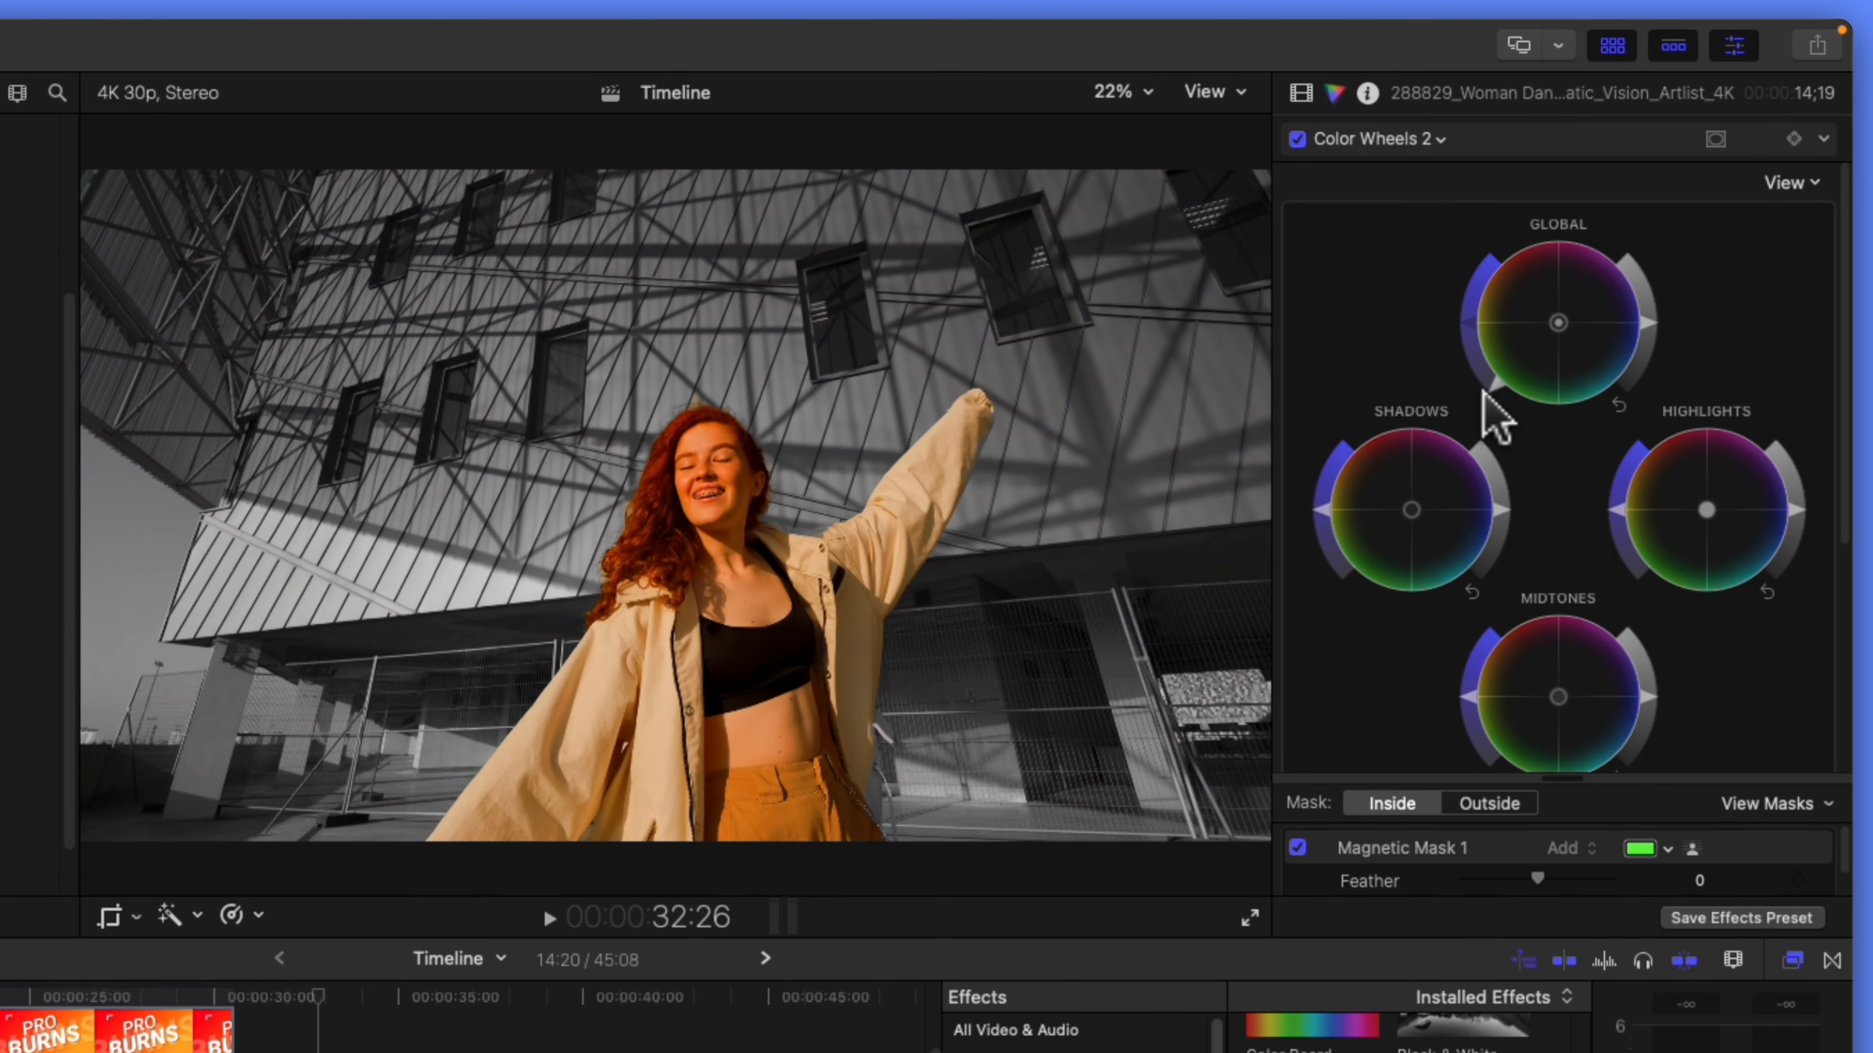
drag(1481, 388, 1470, 360)
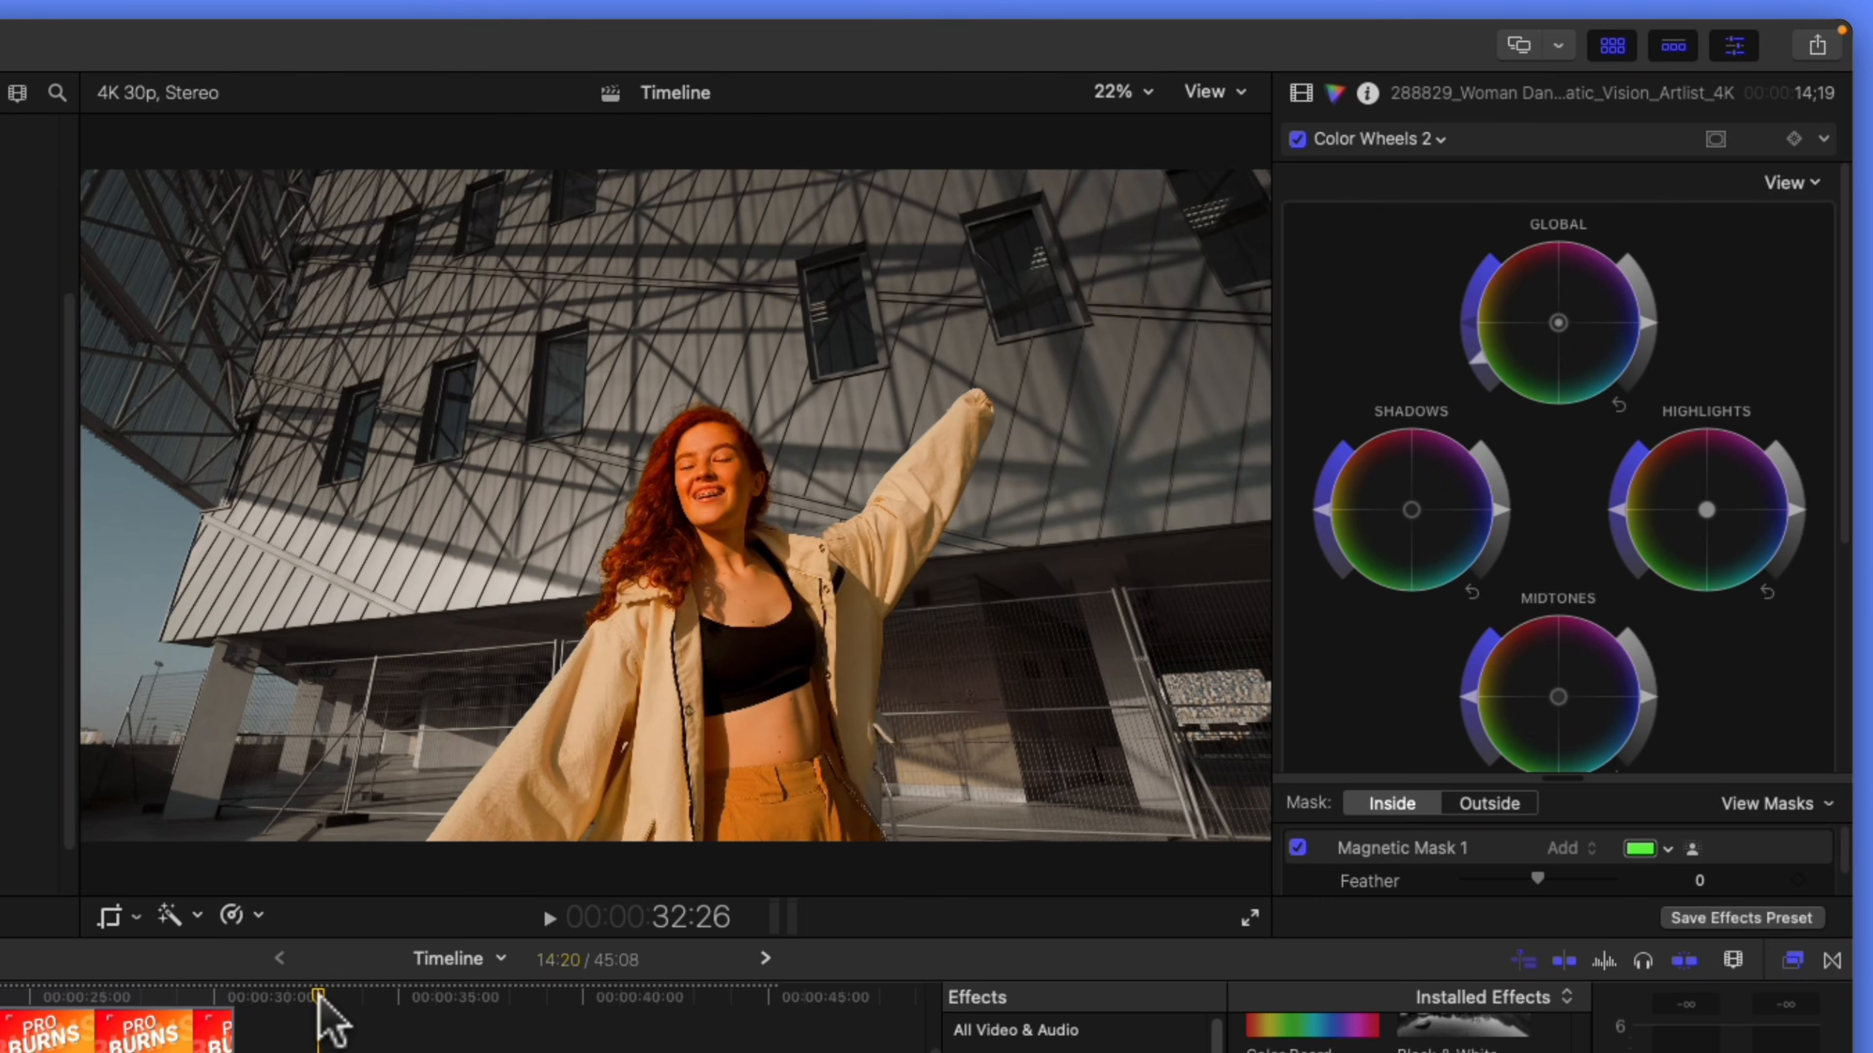
mouse_move(318, 1021)
mouse_down()
mouse_move(236, 1020)
mouse_move(382, 1021)
mouse_move(293, 1022)
mouse_up()
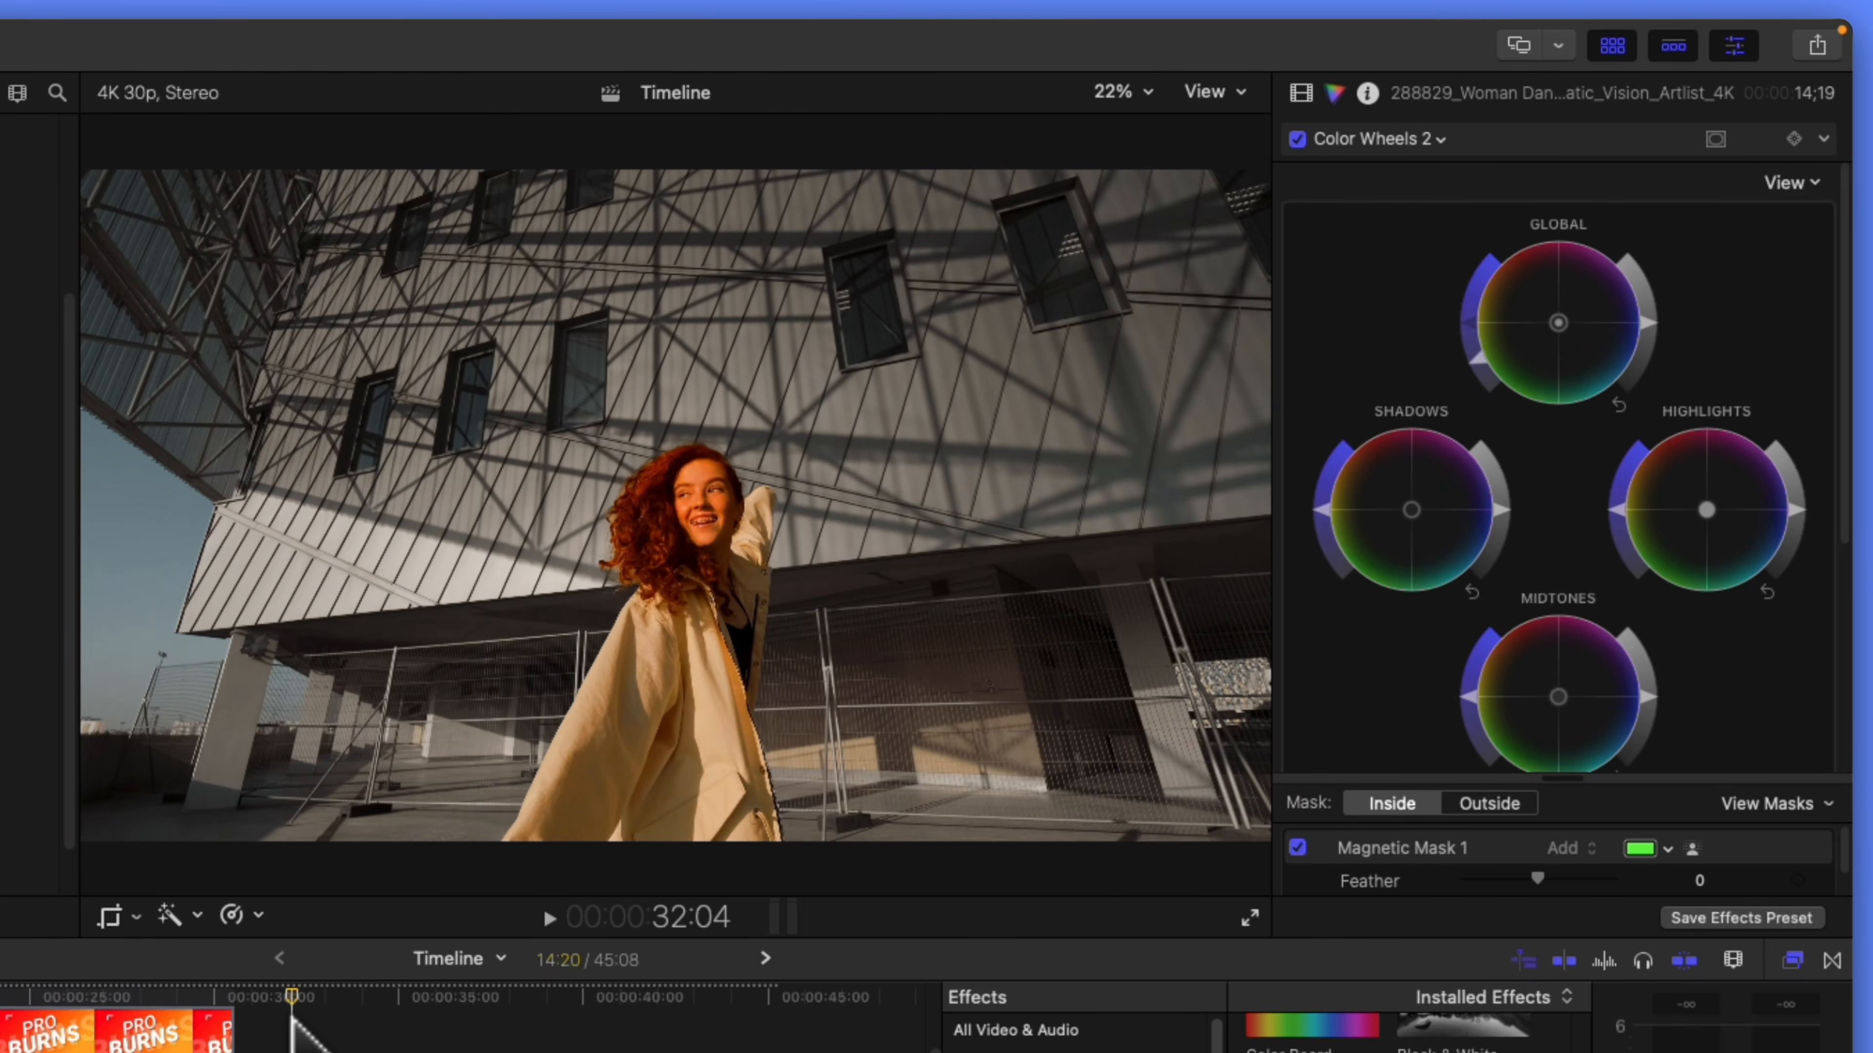
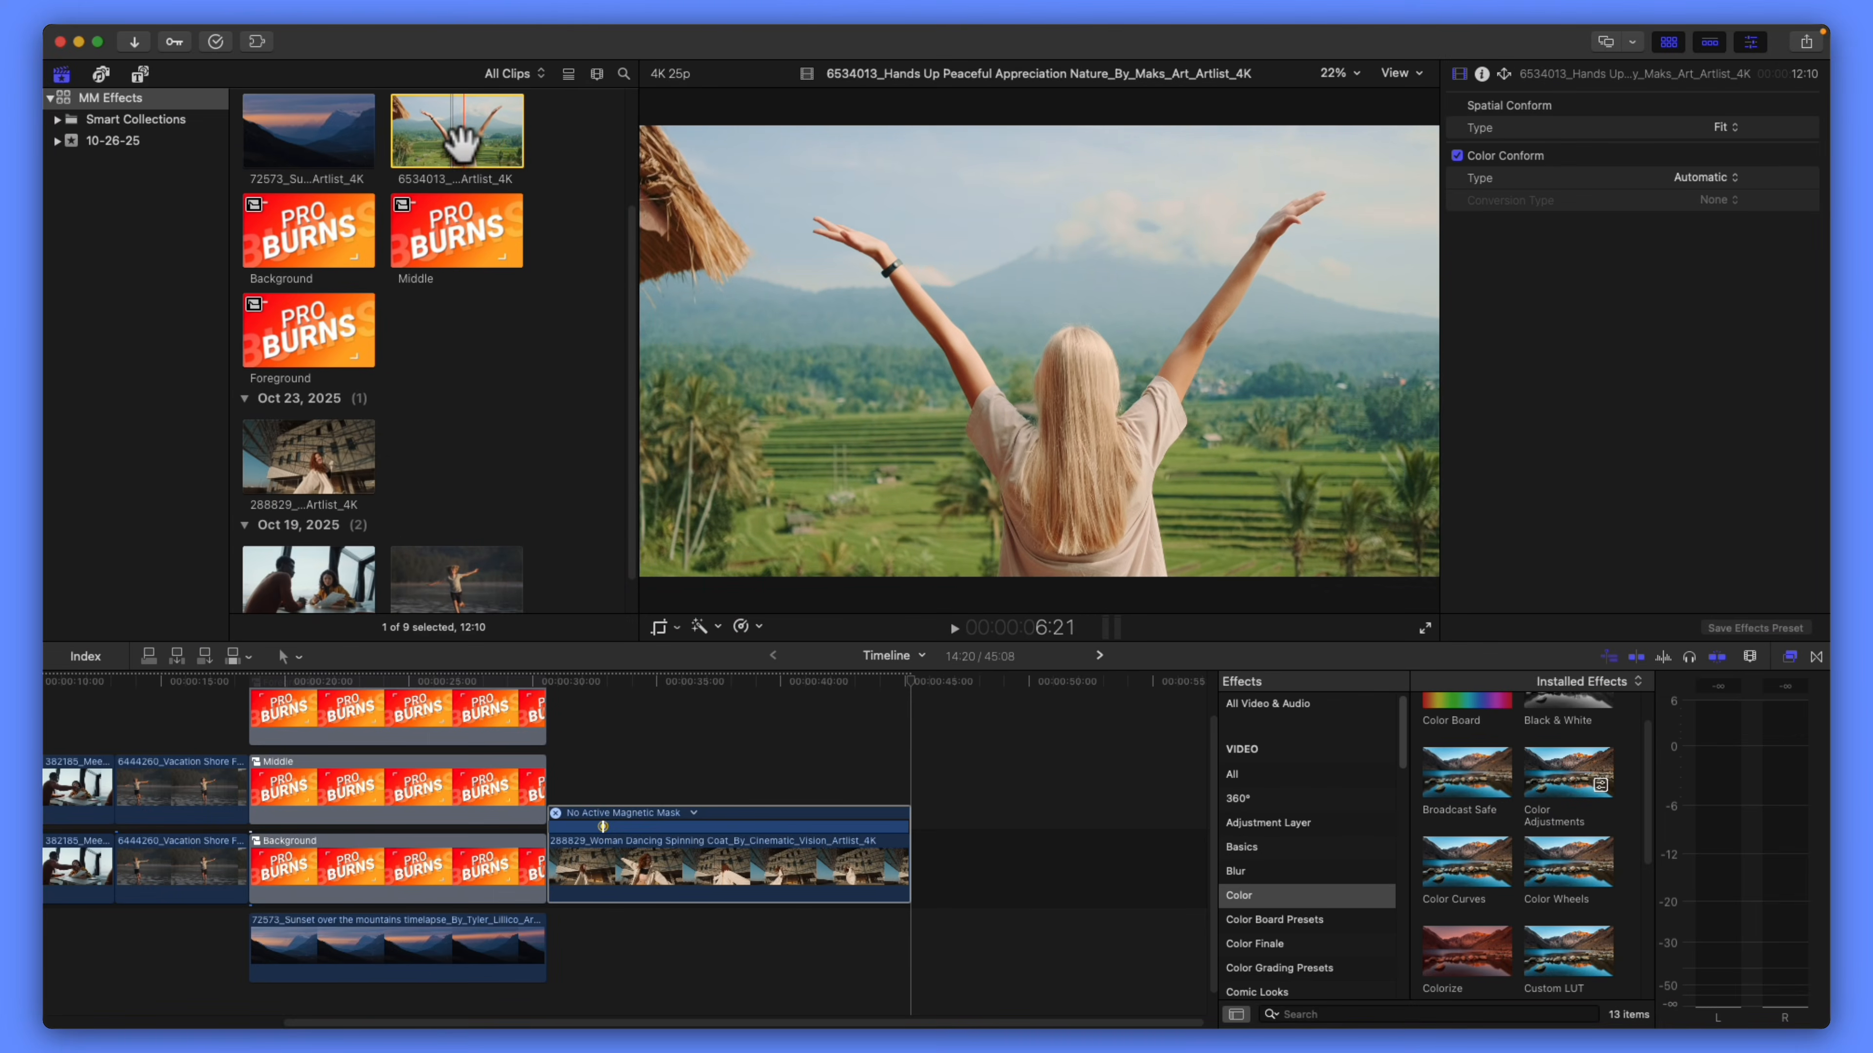
- Append the Hands Up Peaceful Appreciation Nature clip to the timeline's end and stack a copy directly above it
drag(457, 140, 879, 977)
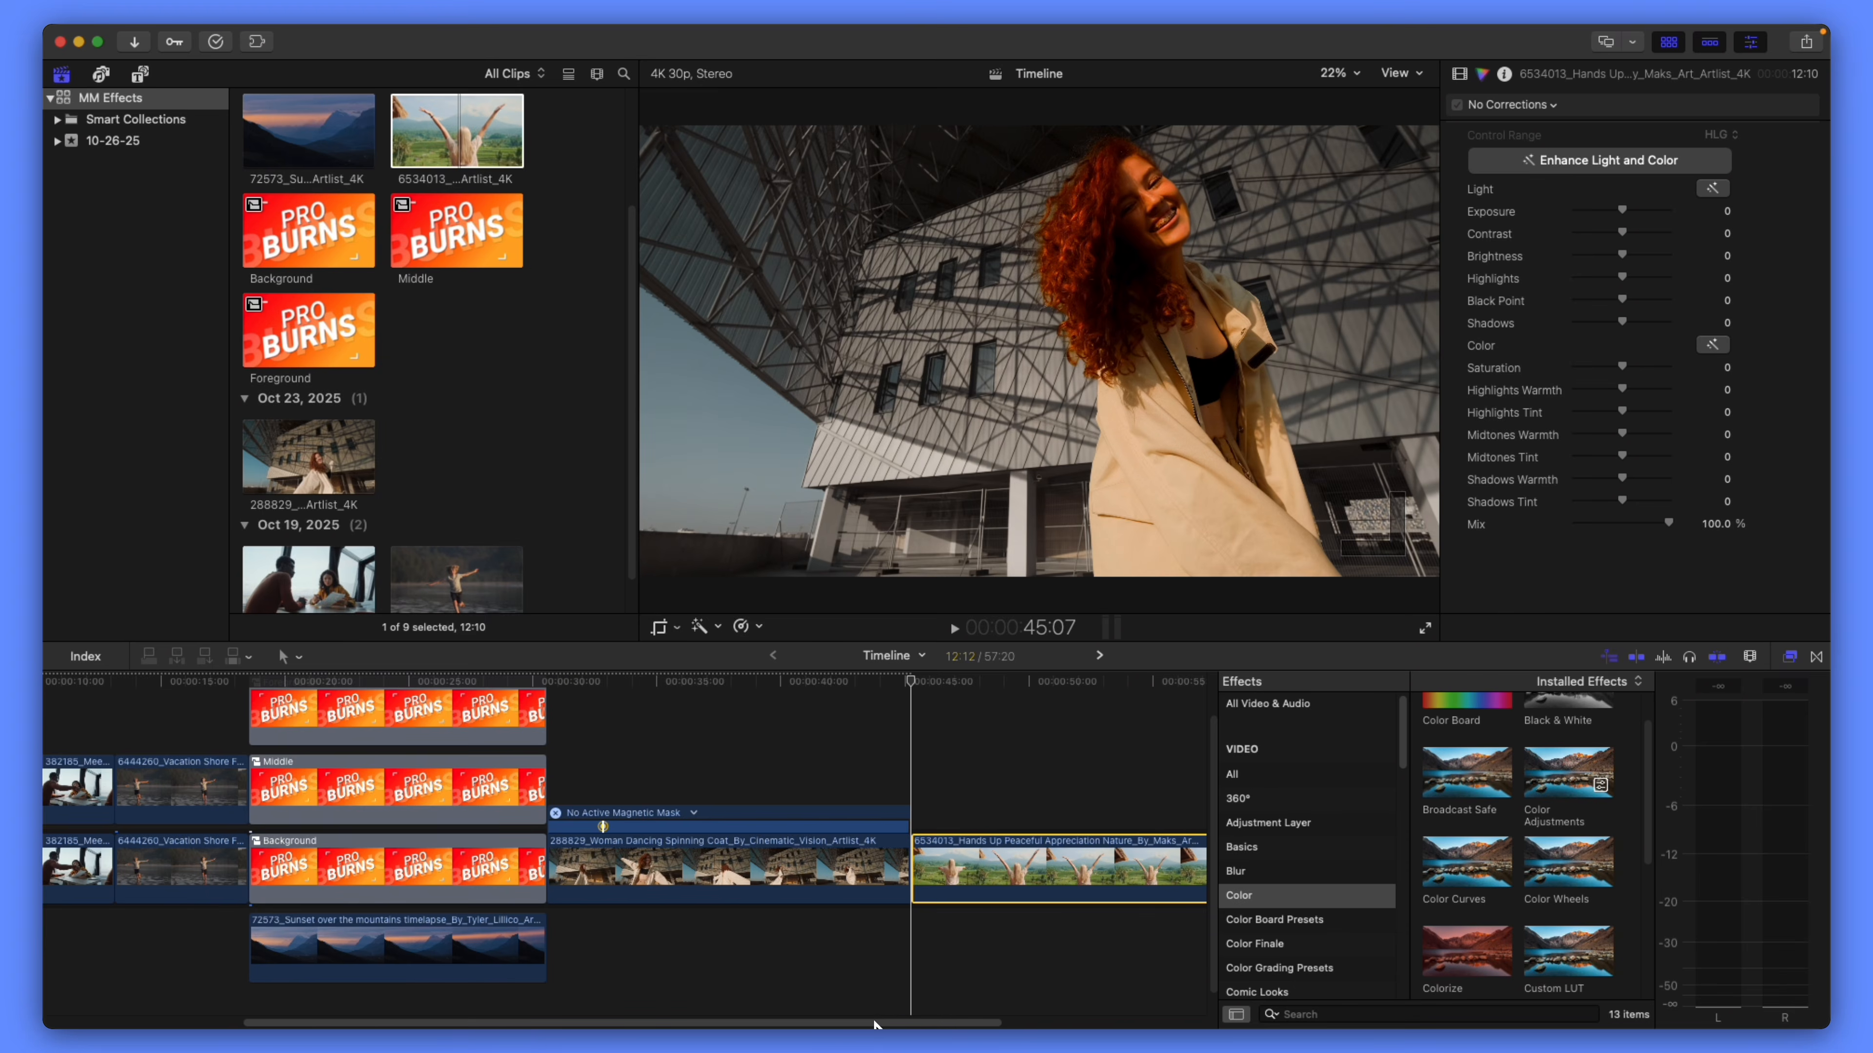
scroll(922, 974, right, 6)
mouse_move(679, 680)
mouse_down()
mouse_move(939, 689)
mouse_move(677, 679)
mouse_move(700, 676)
mouse_up()
drag(540, 310, 1086, 305)
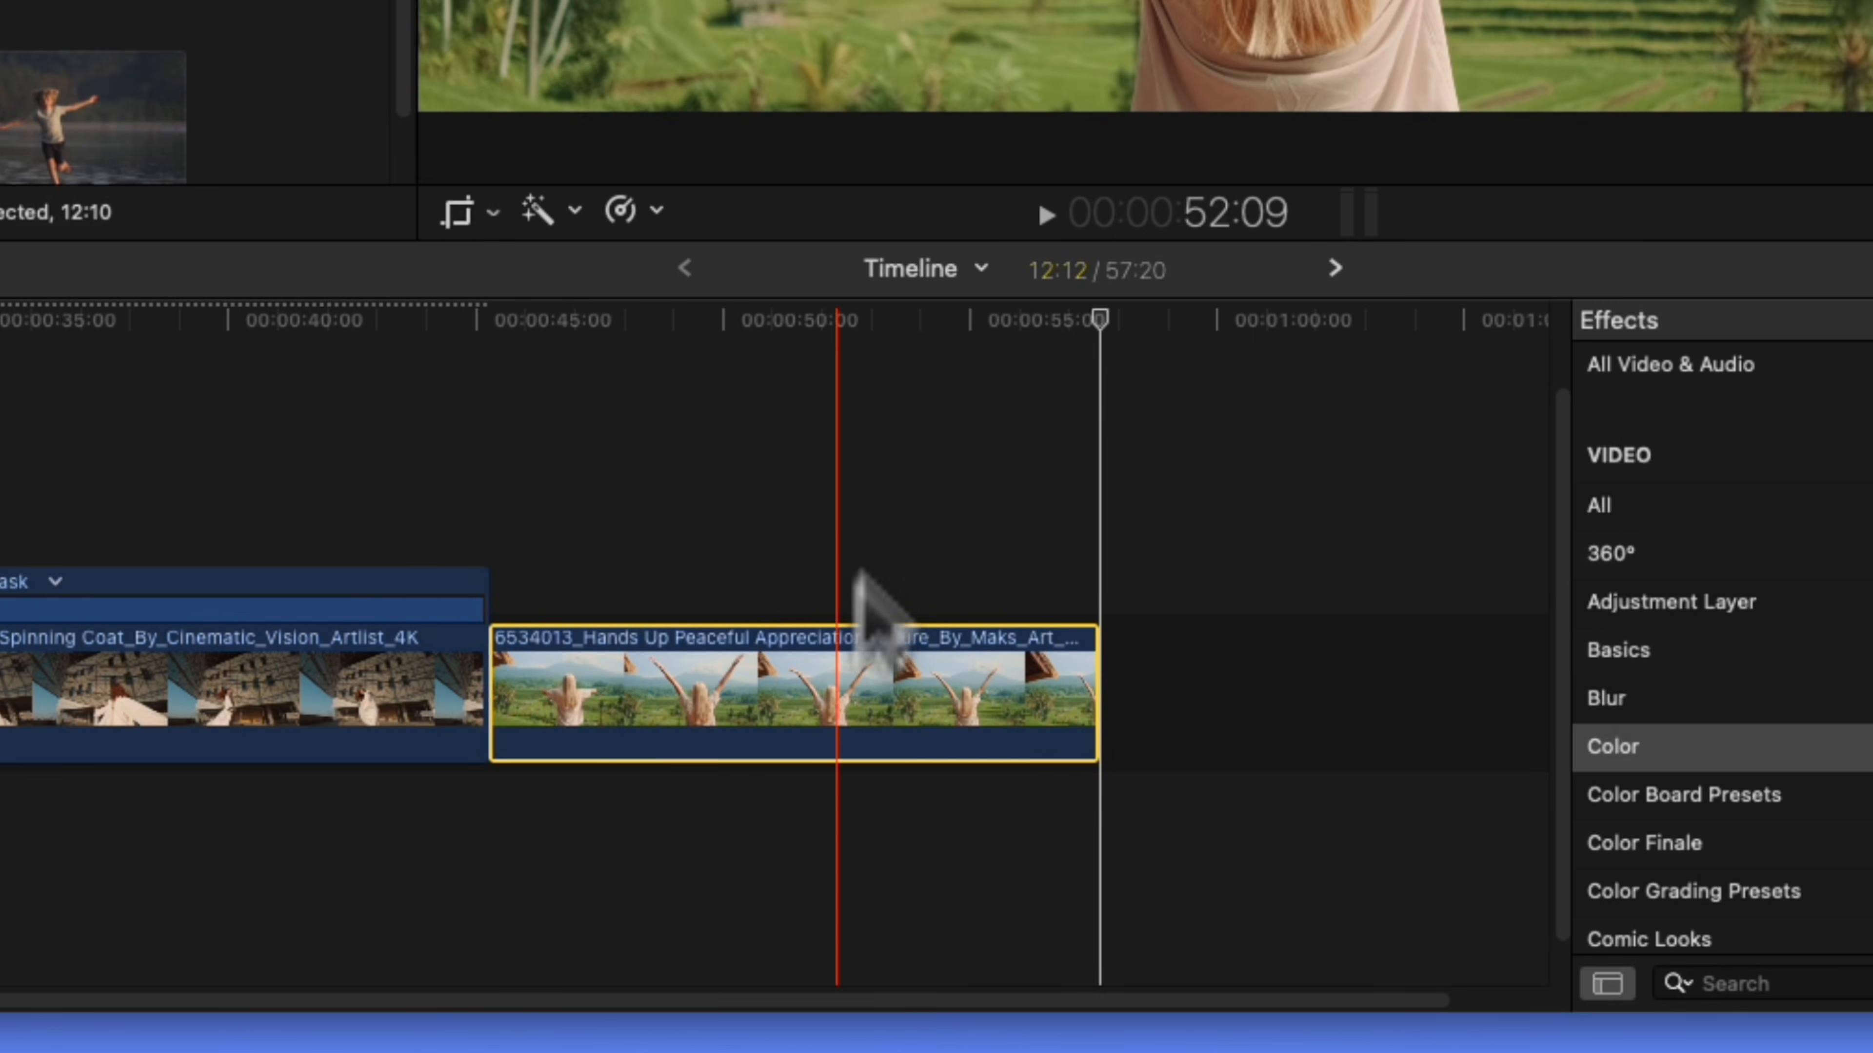
drag(821, 660, 836, 537)
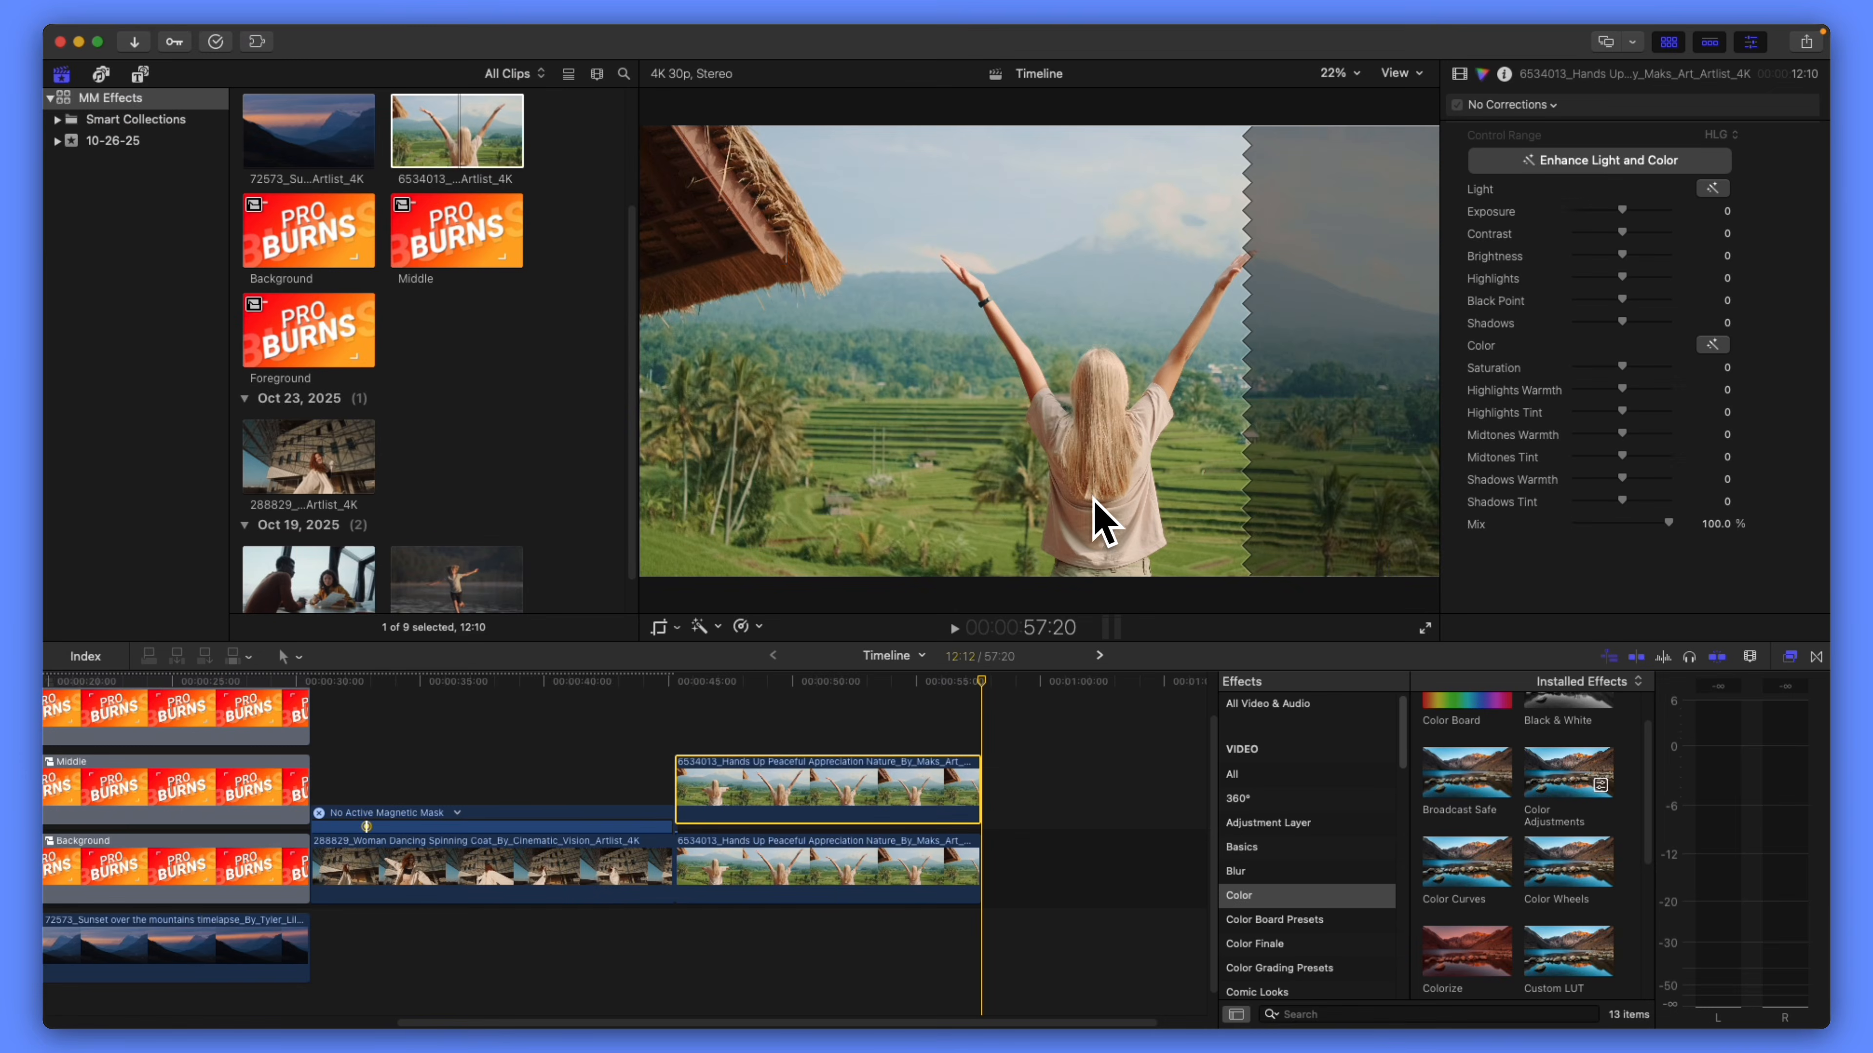
- Apply a Magnetic Mask to the upper Hands Up clip and, at 49:23, add inclusion points over the woman's hair, arms, hands and shirt
drag(972, 668, 734, 679)
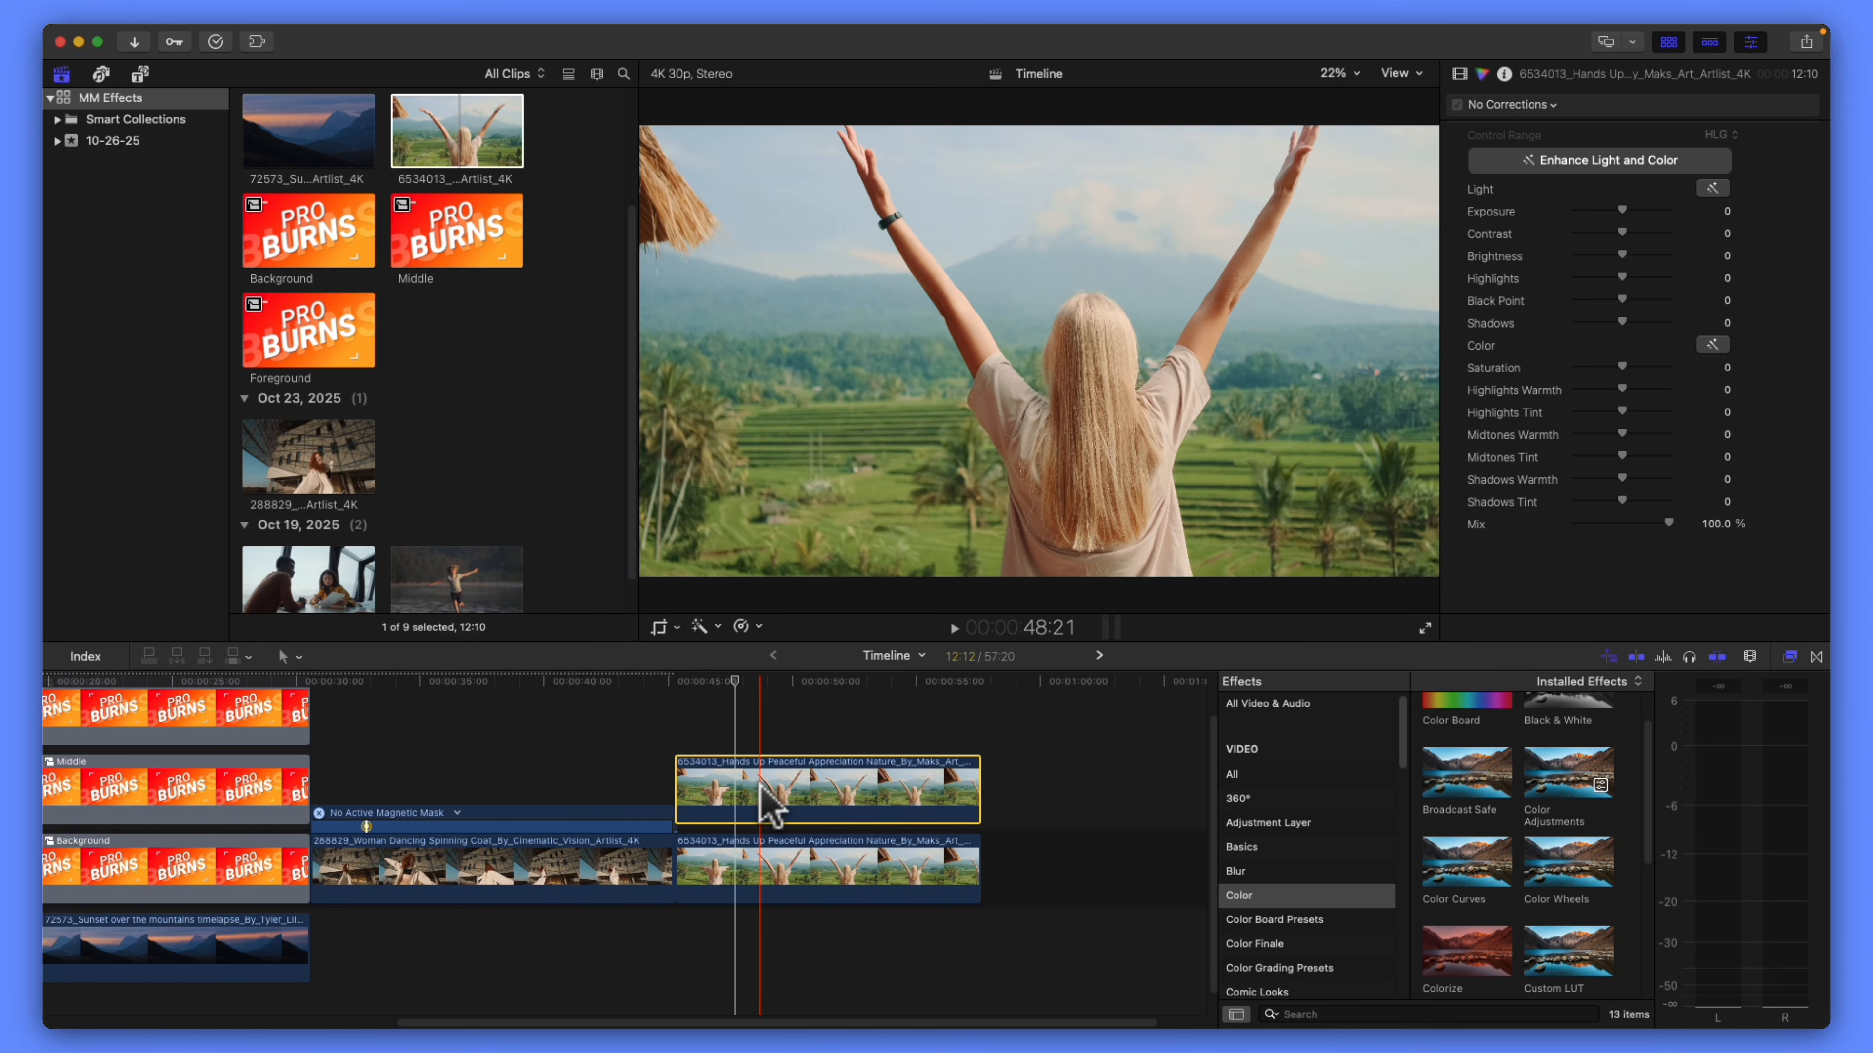
key(ctrl+super+m)
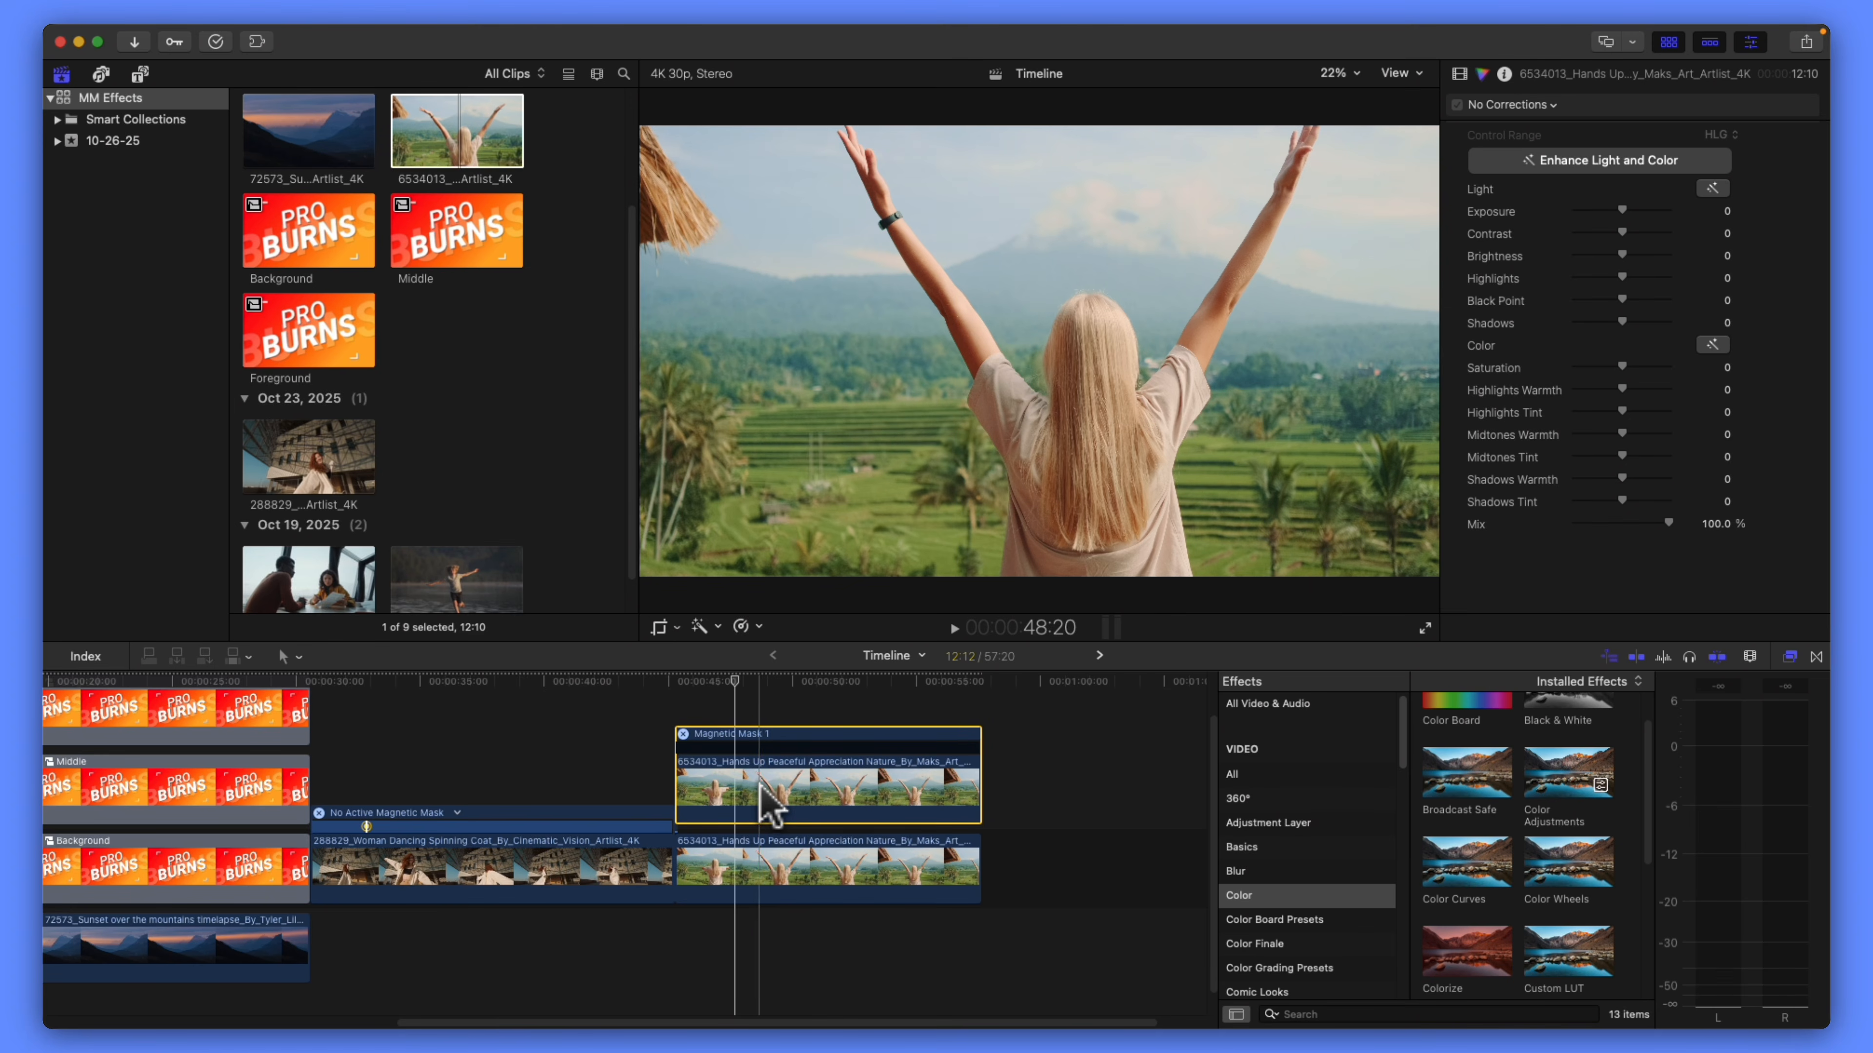
click(1459, 75)
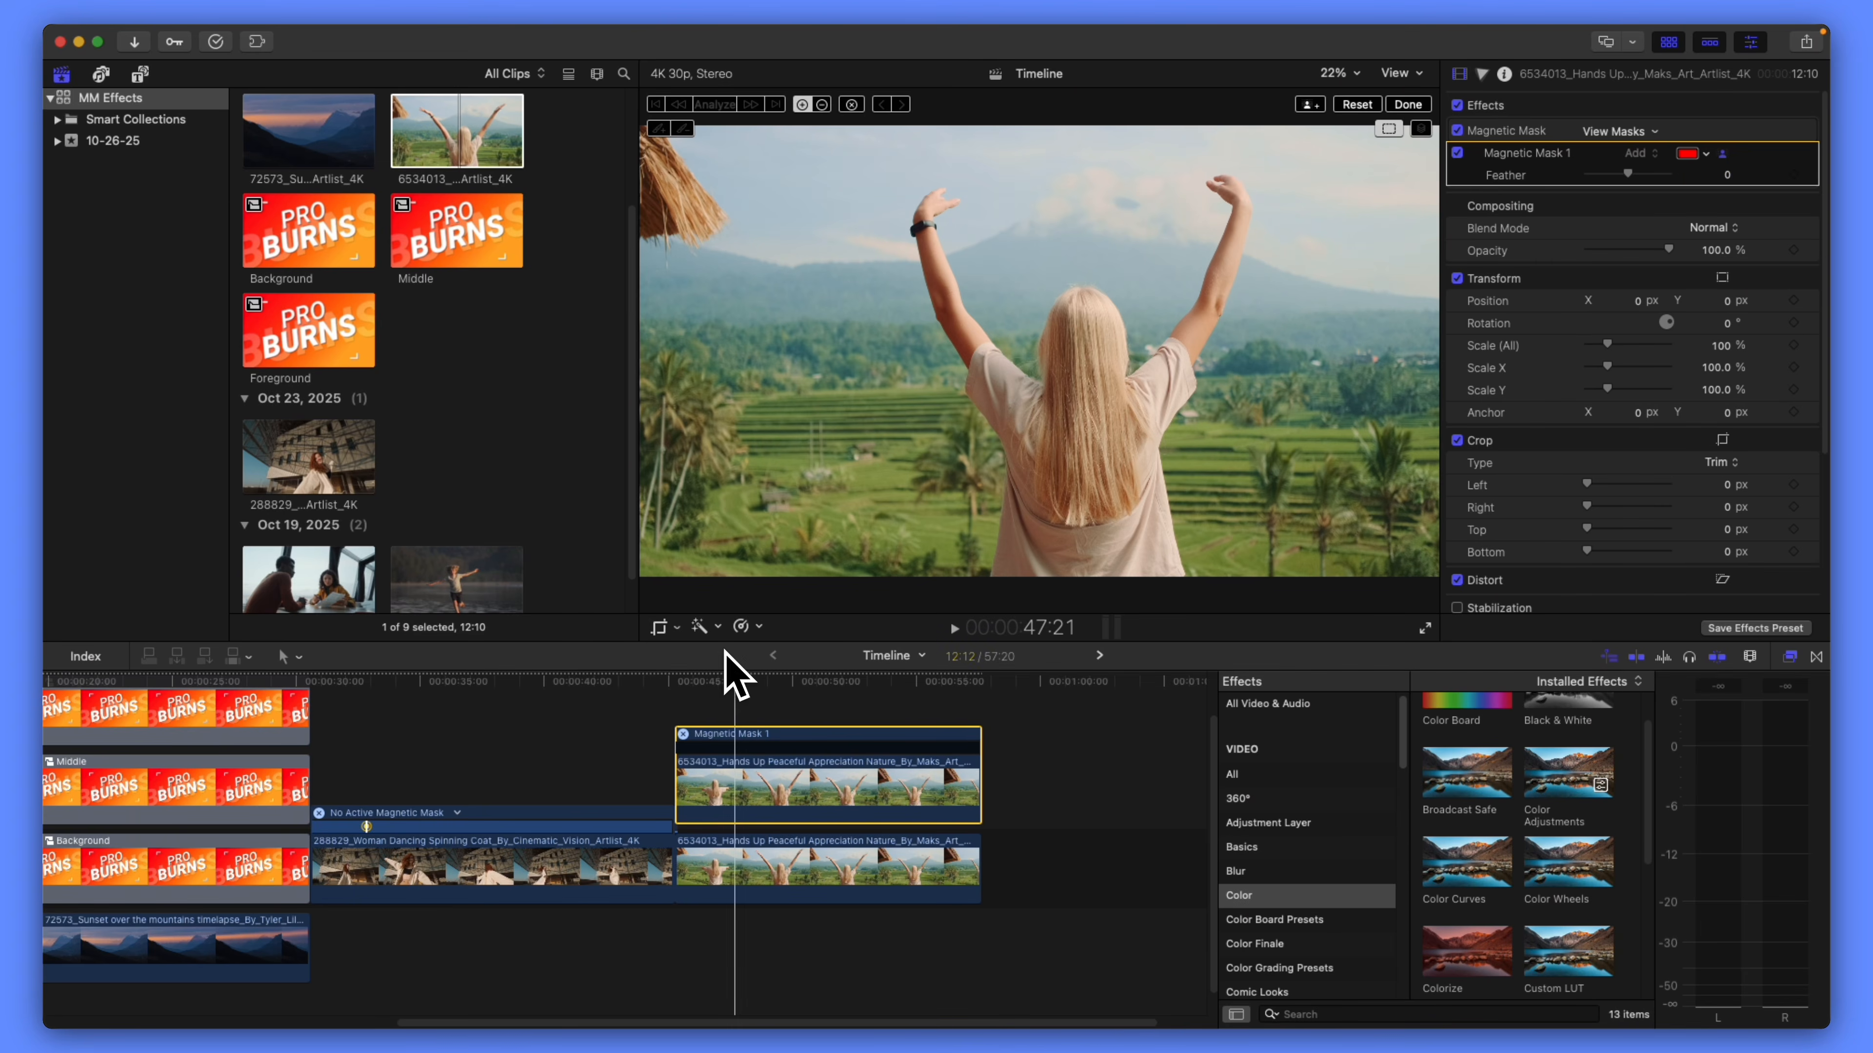
drag(734, 680, 787, 689)
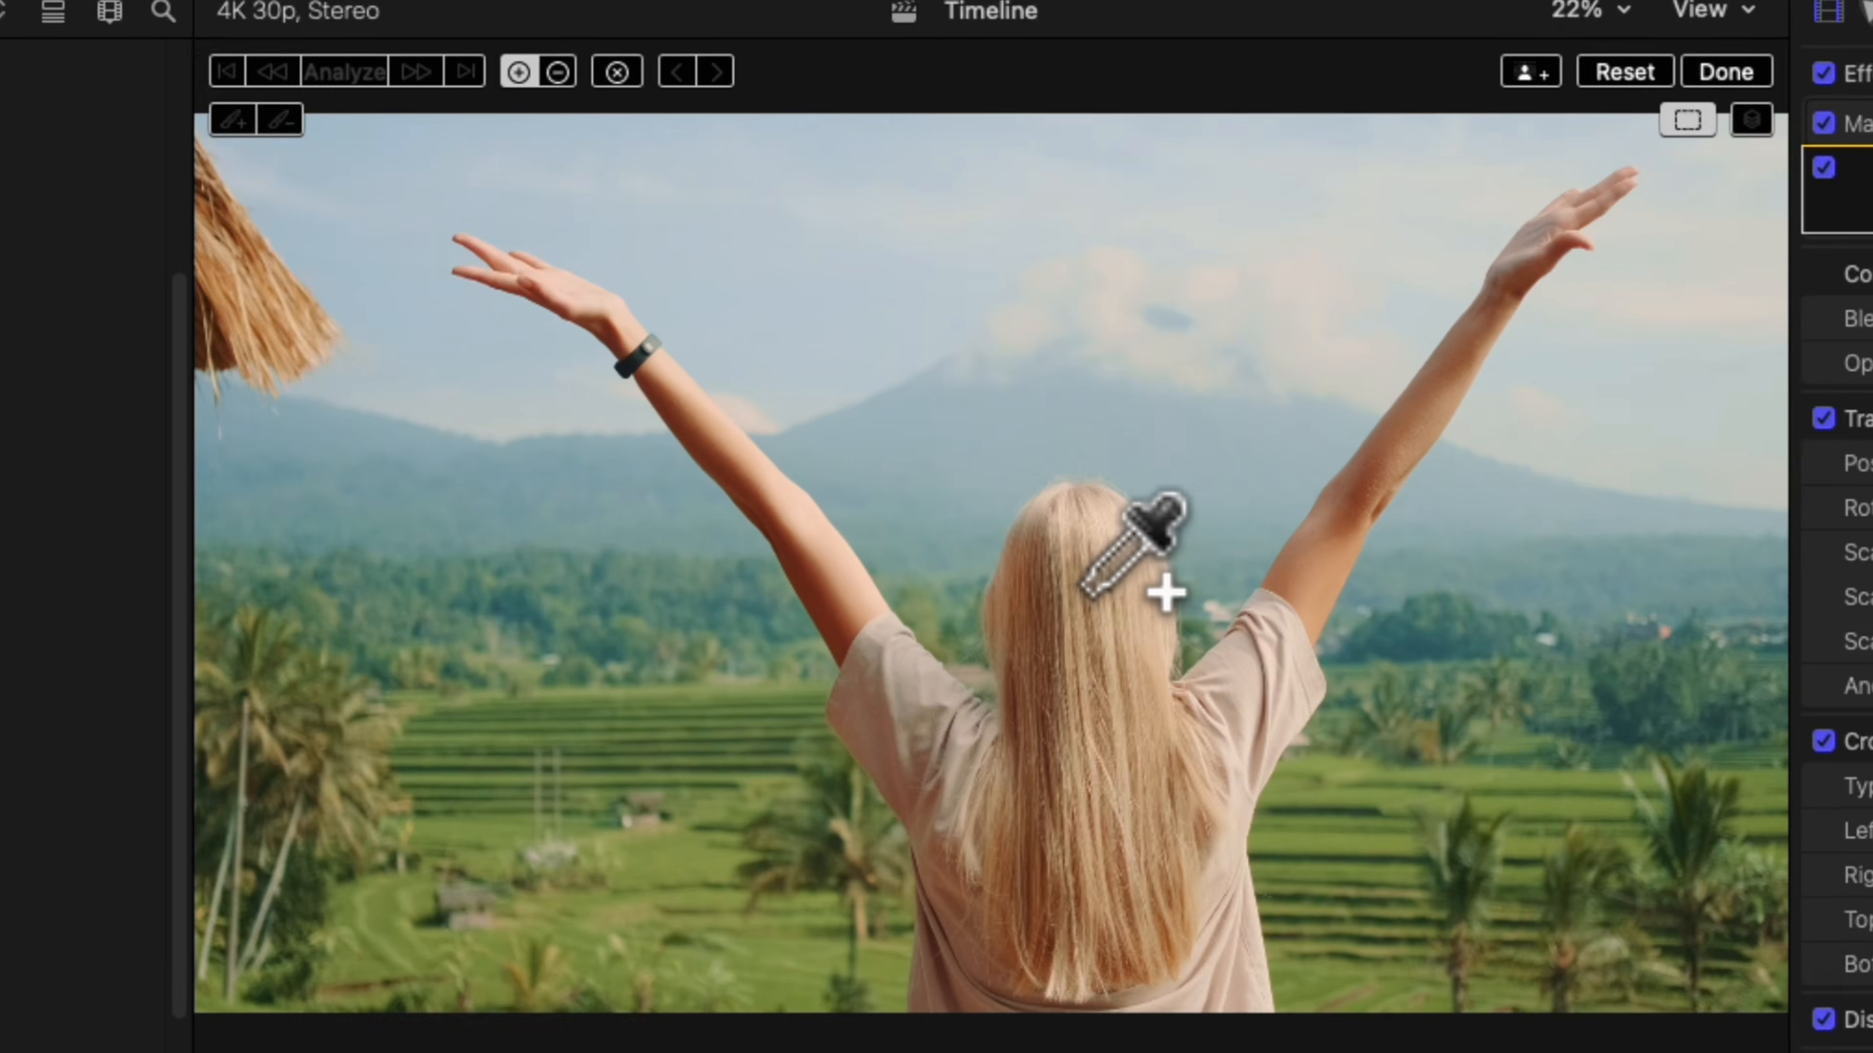
click(1084, 362)
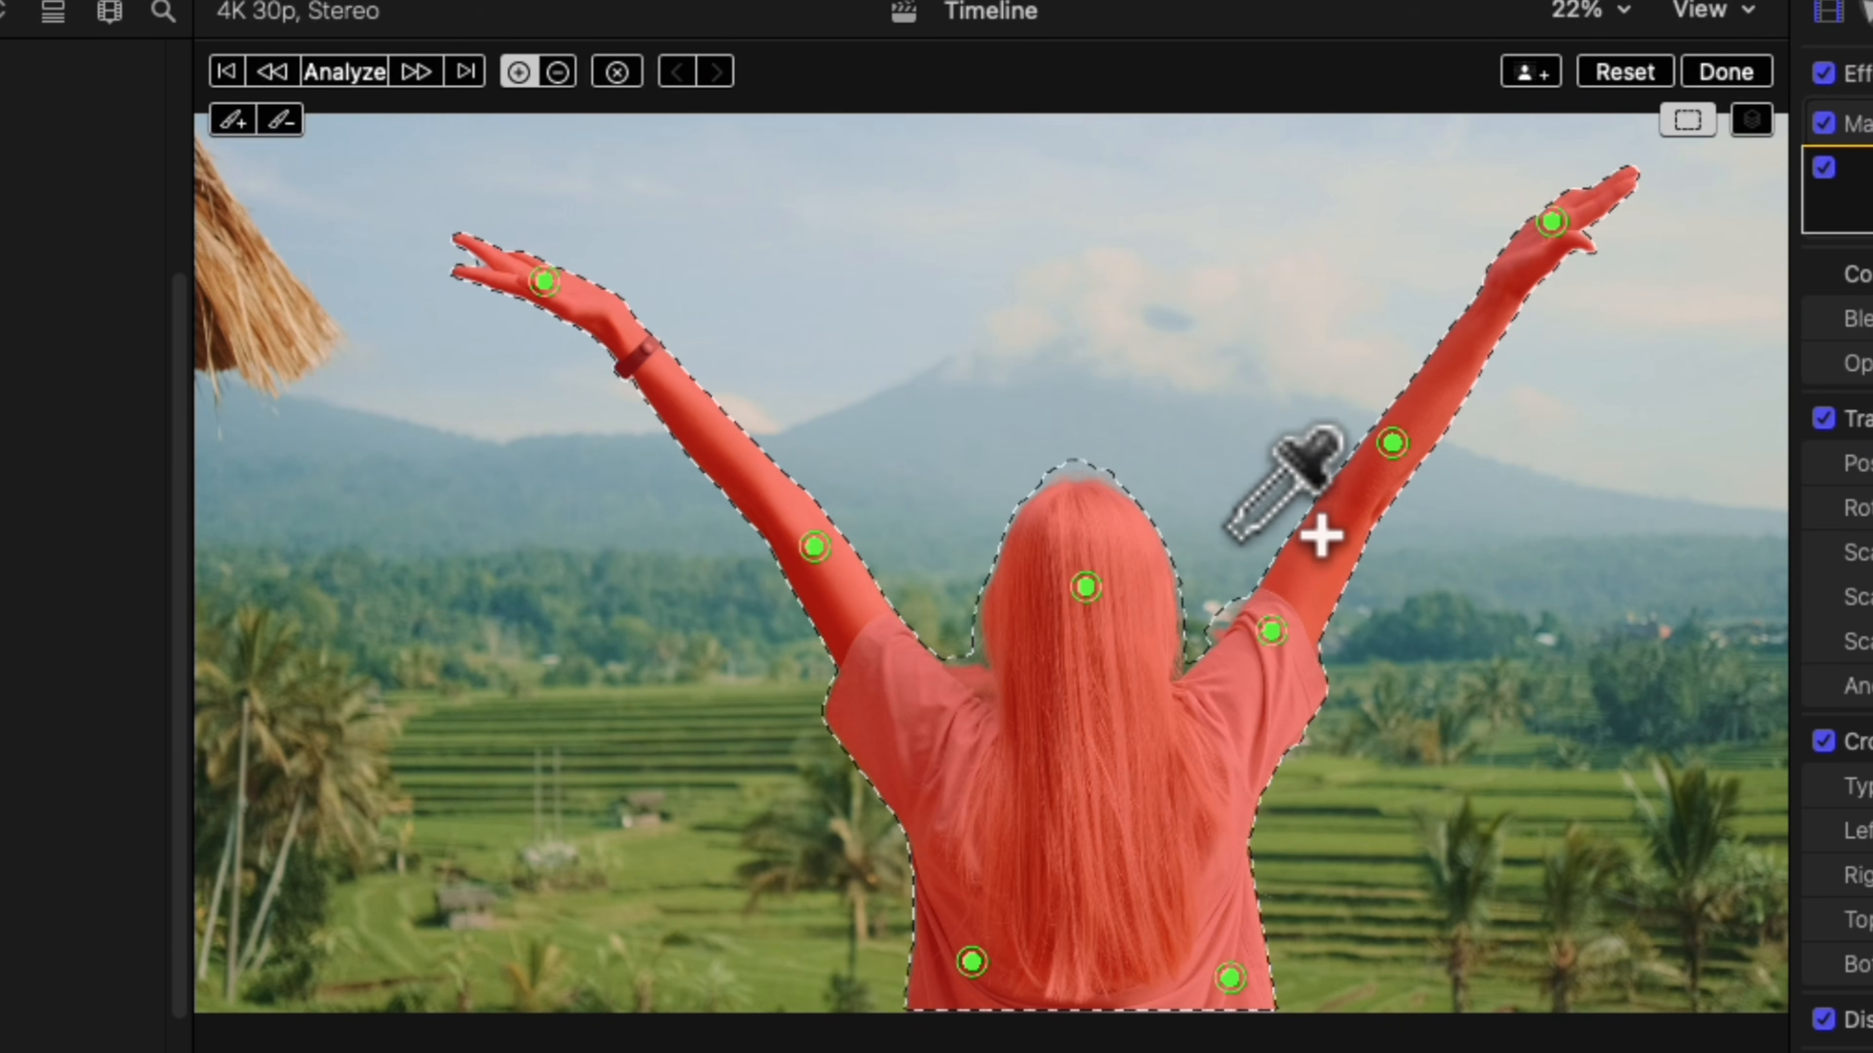
- Add exclusion points on the sky, mountain, trees and fields around the woman, analyze her mask and finish editing it
click(1215, 513)
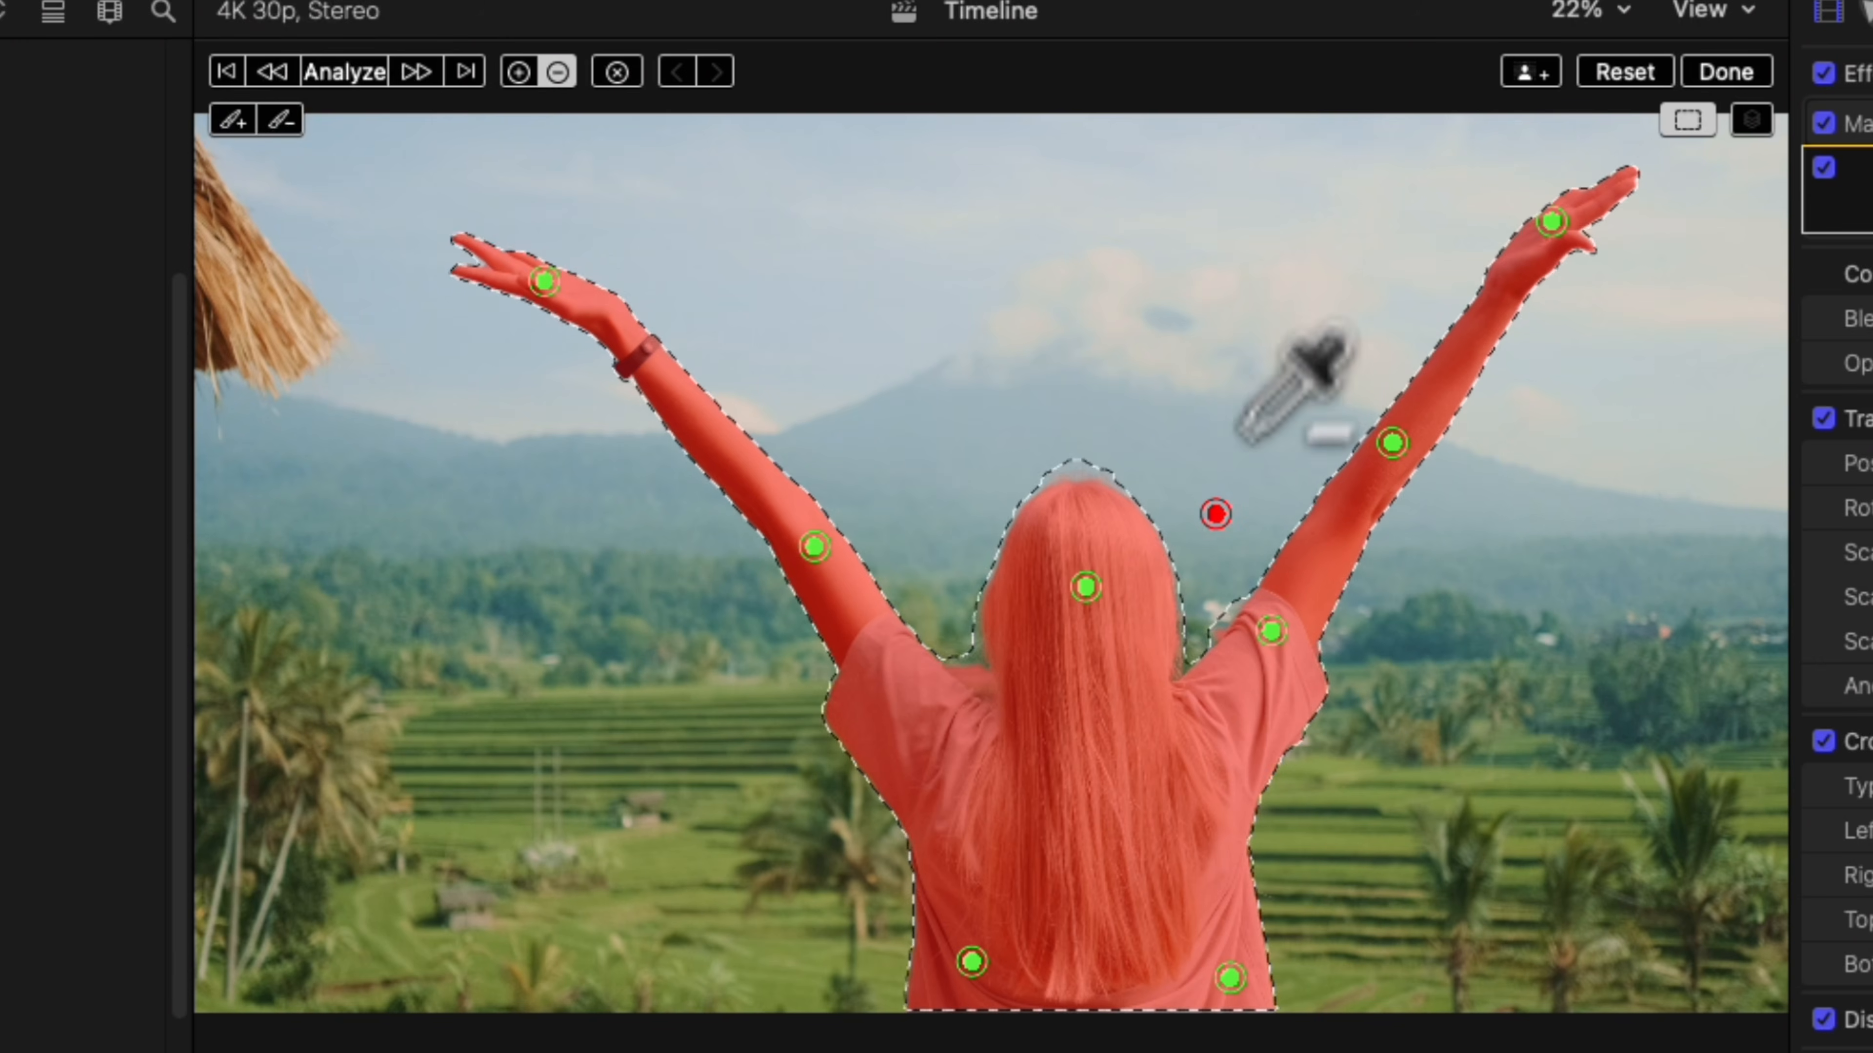
click(1272, 363)
click(906, 338)
click(769, 321)
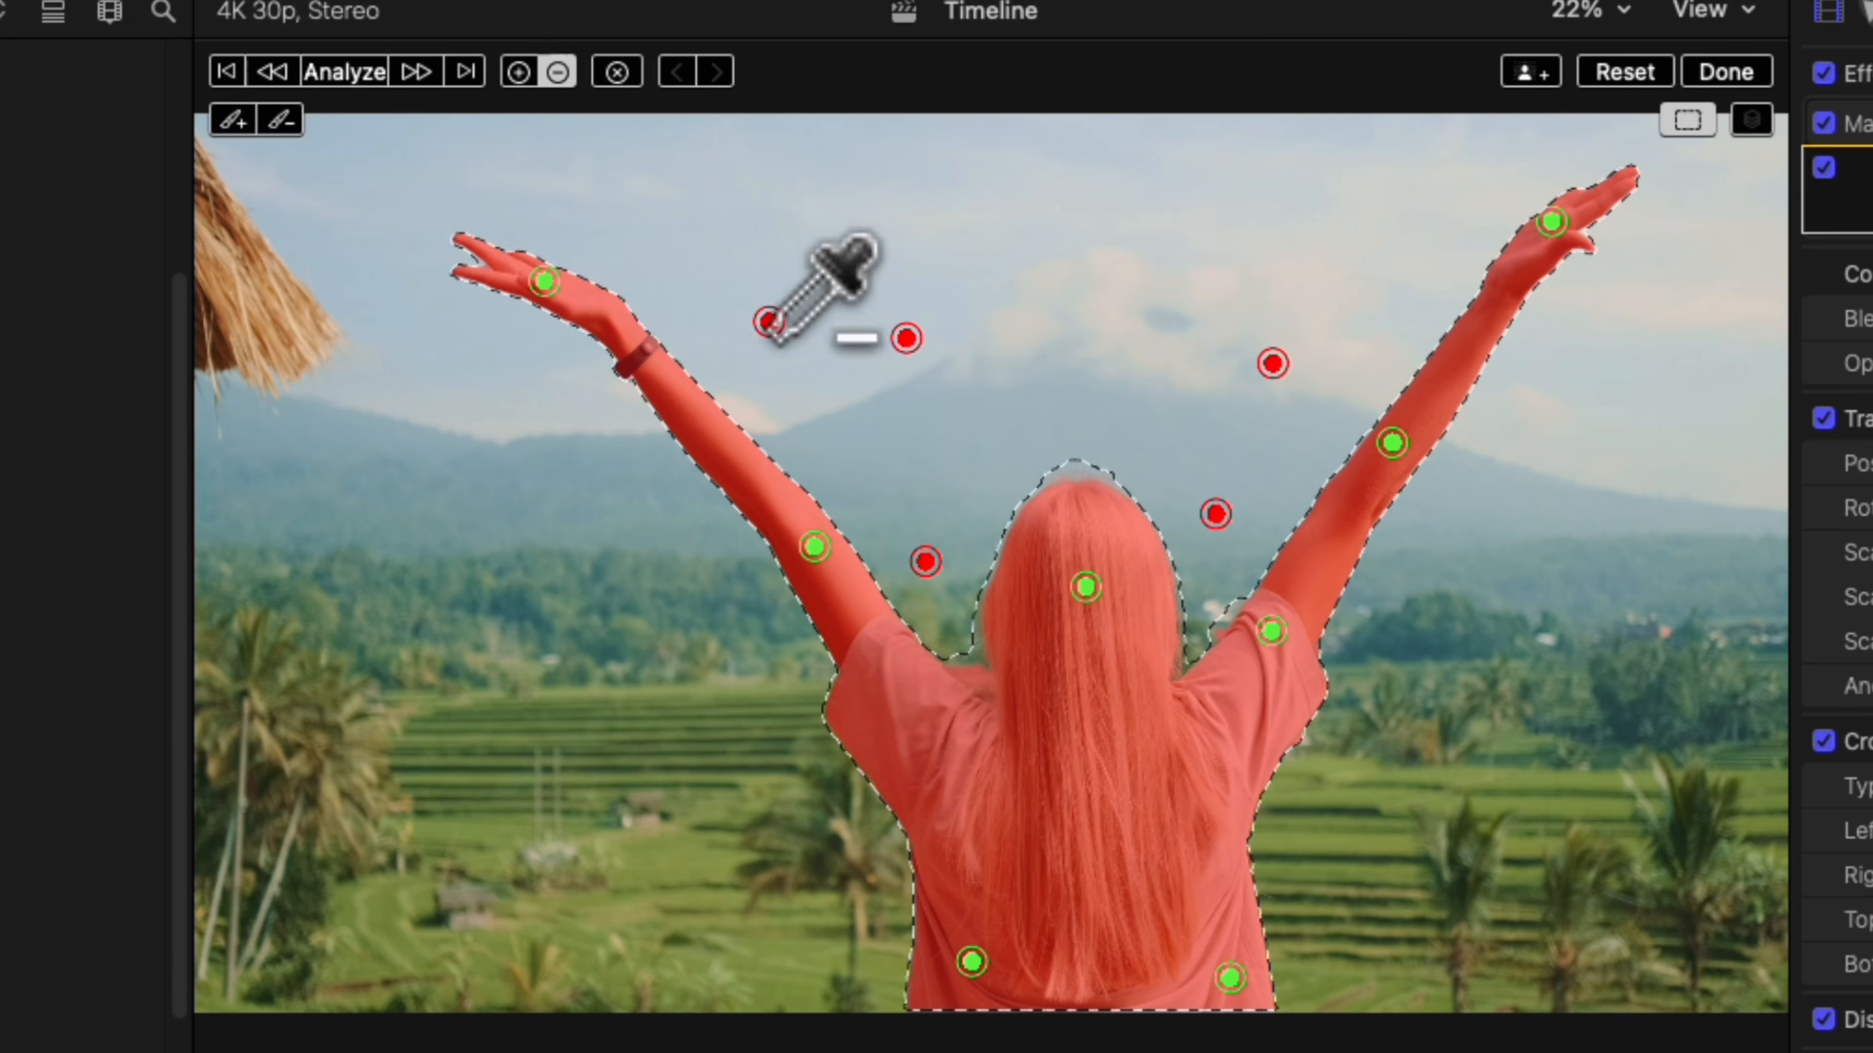
click(705, 580)
click(674, 972)
click(1467, 999)
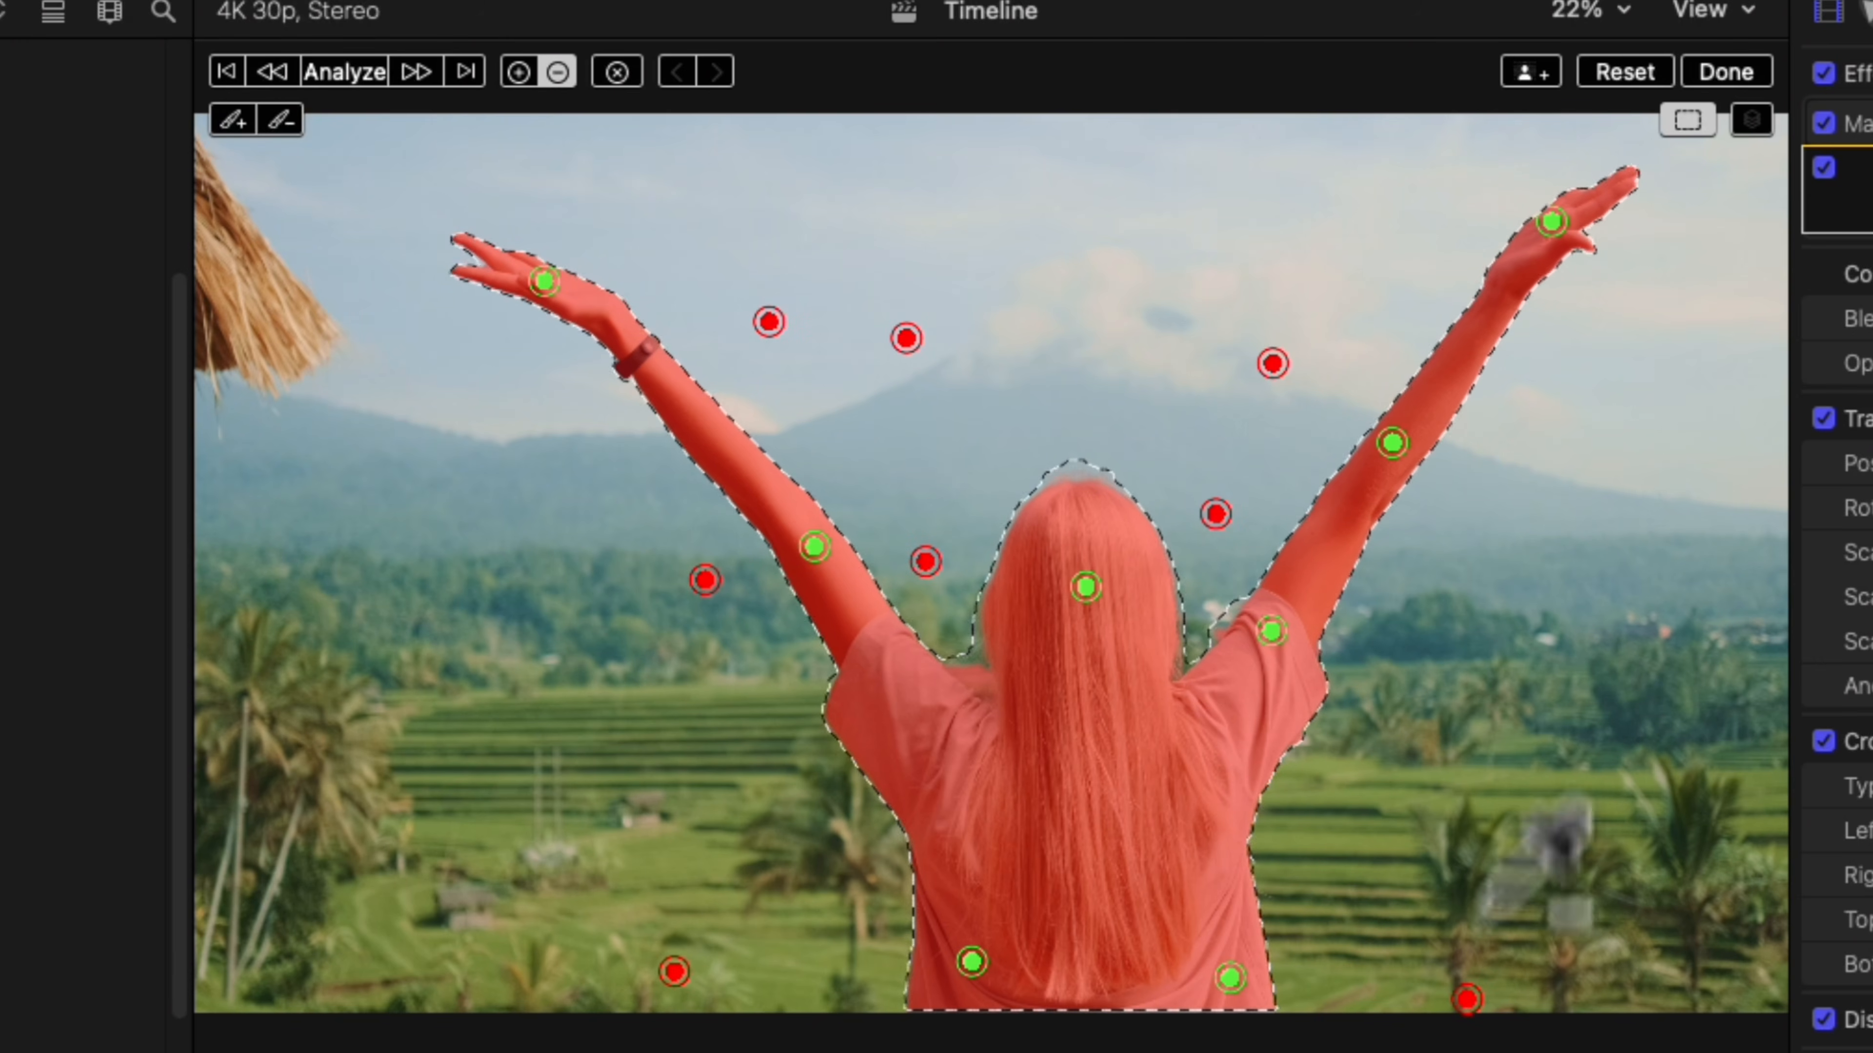
click(1518, 591)
click(1642, 368)
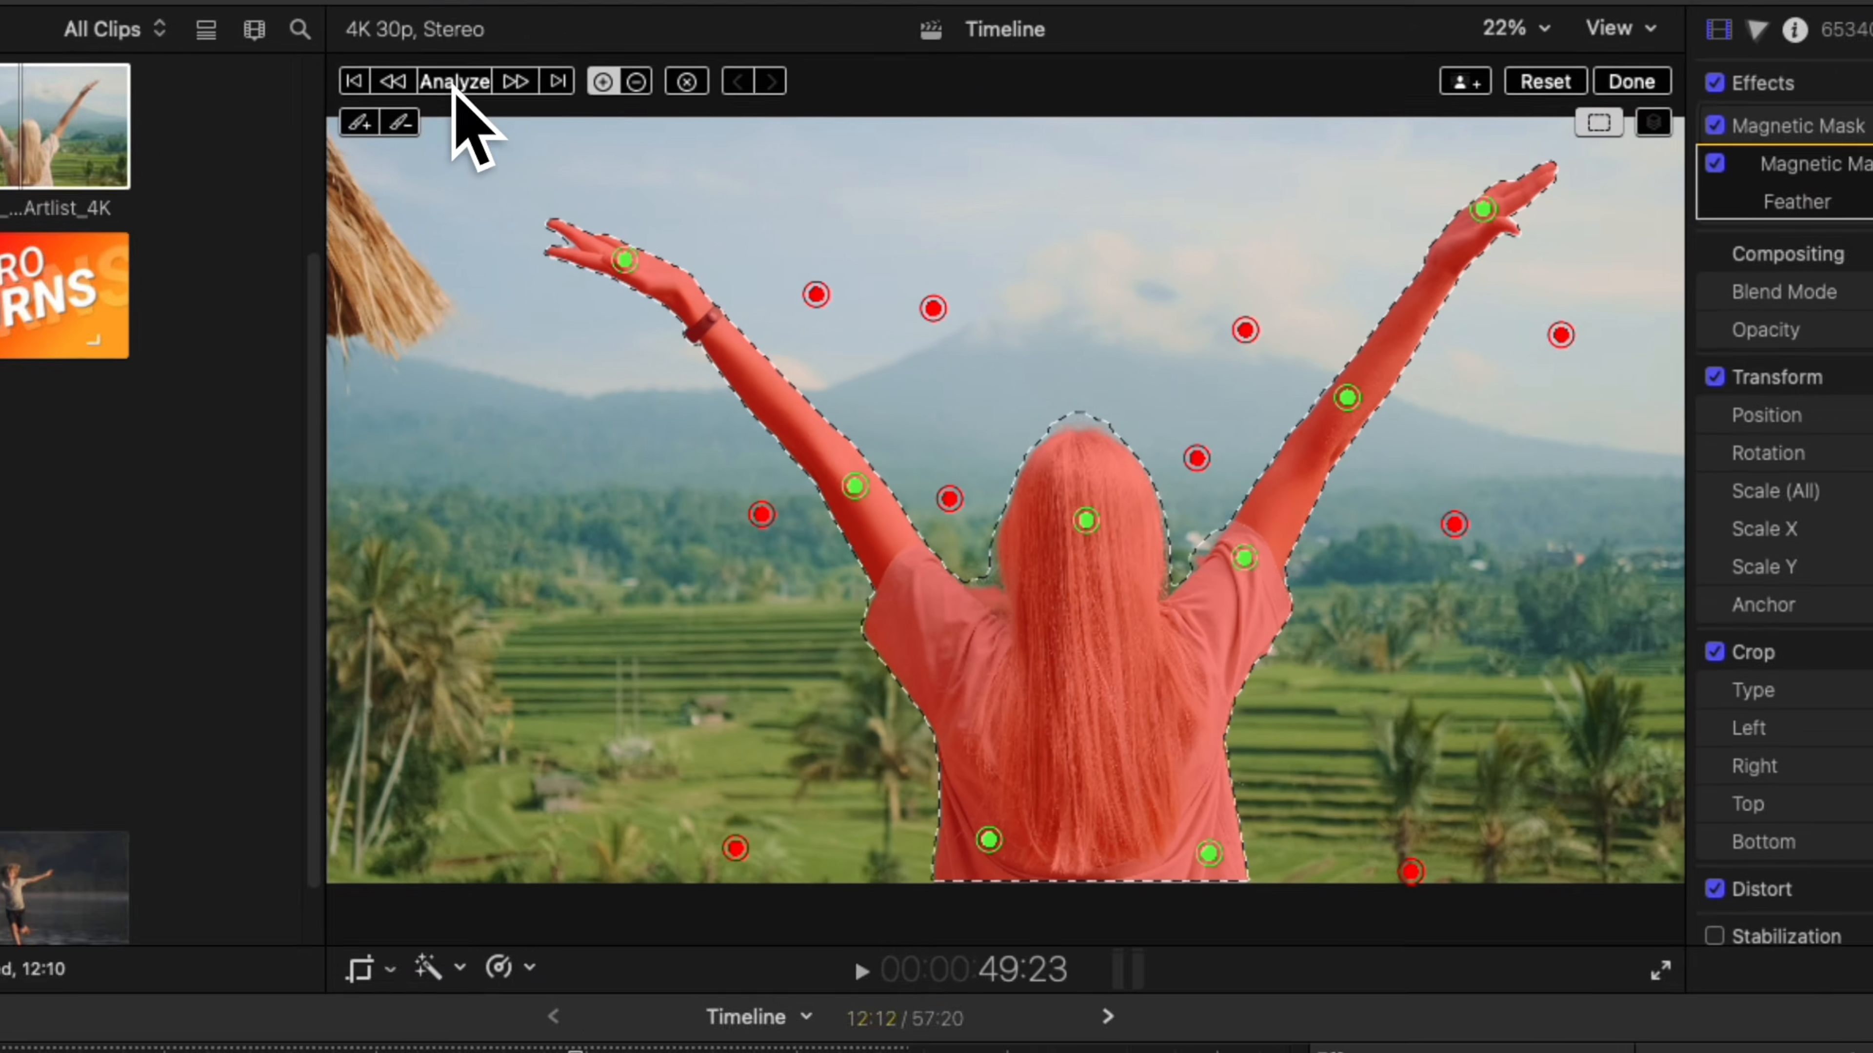
click(345, 72)
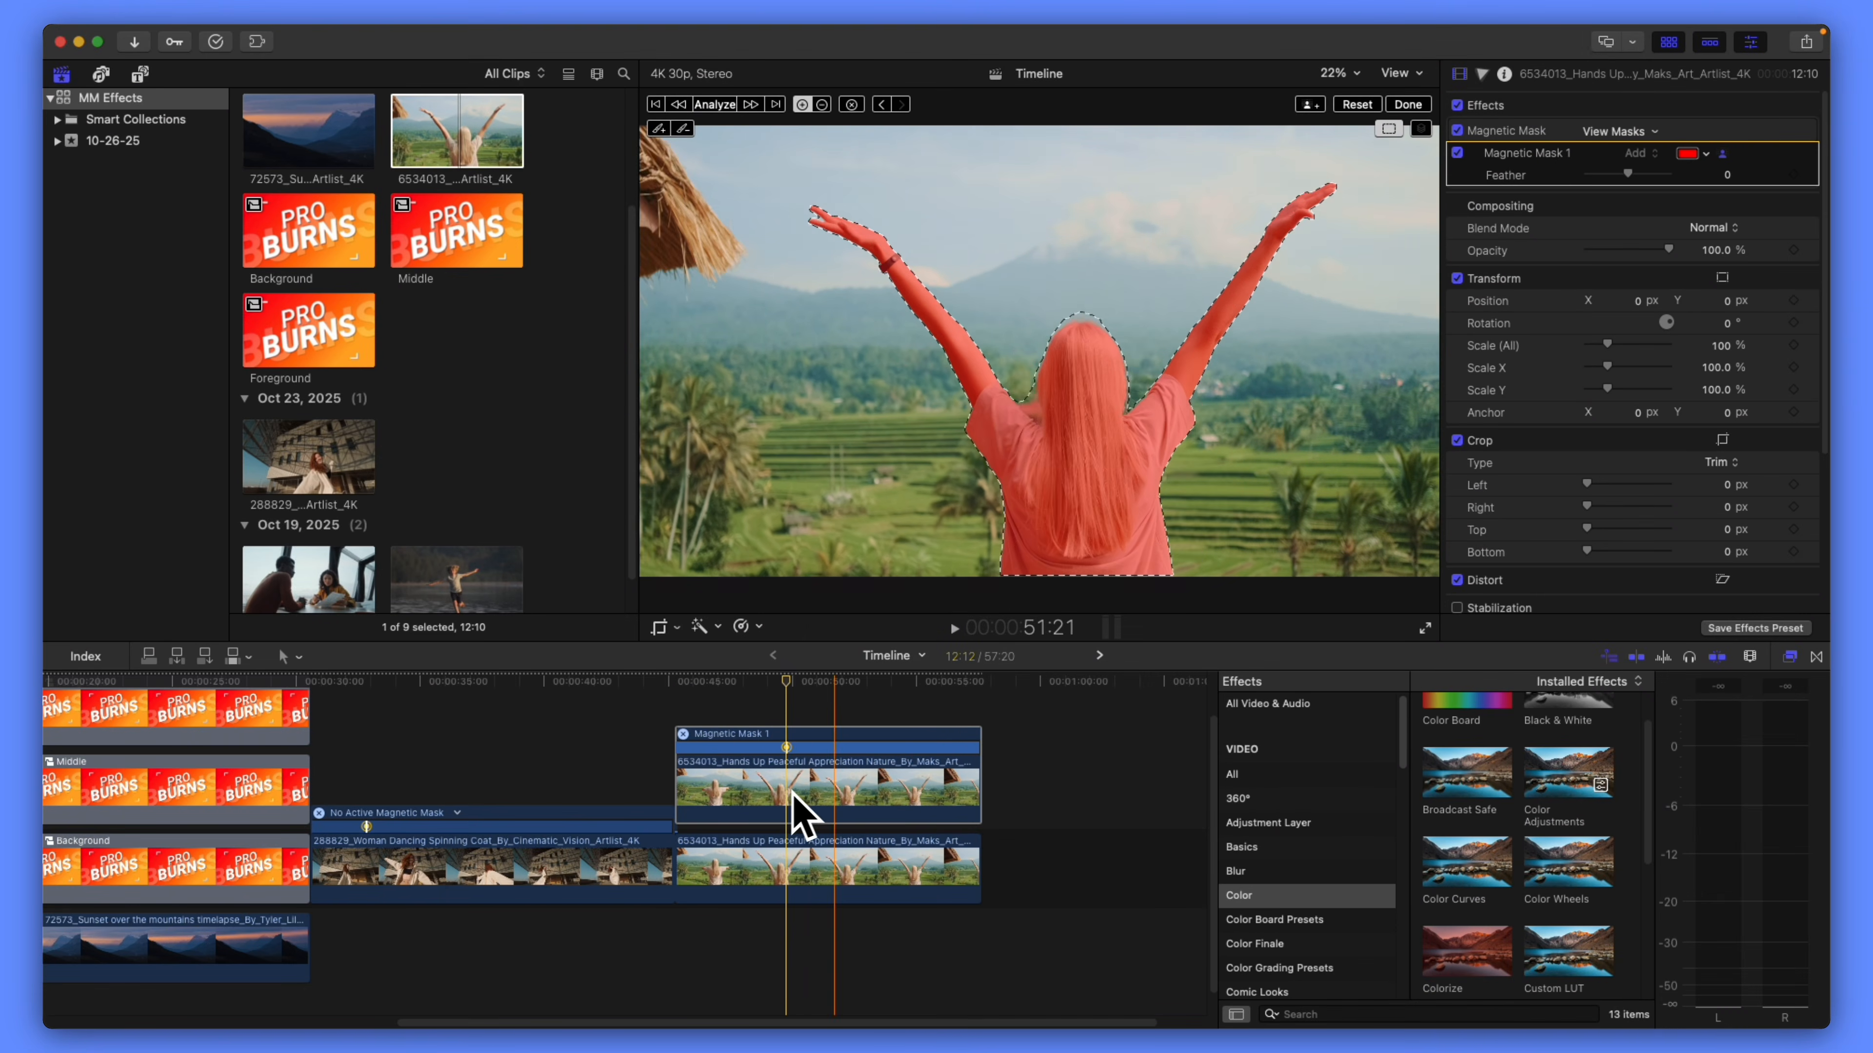
click(1400, 107)
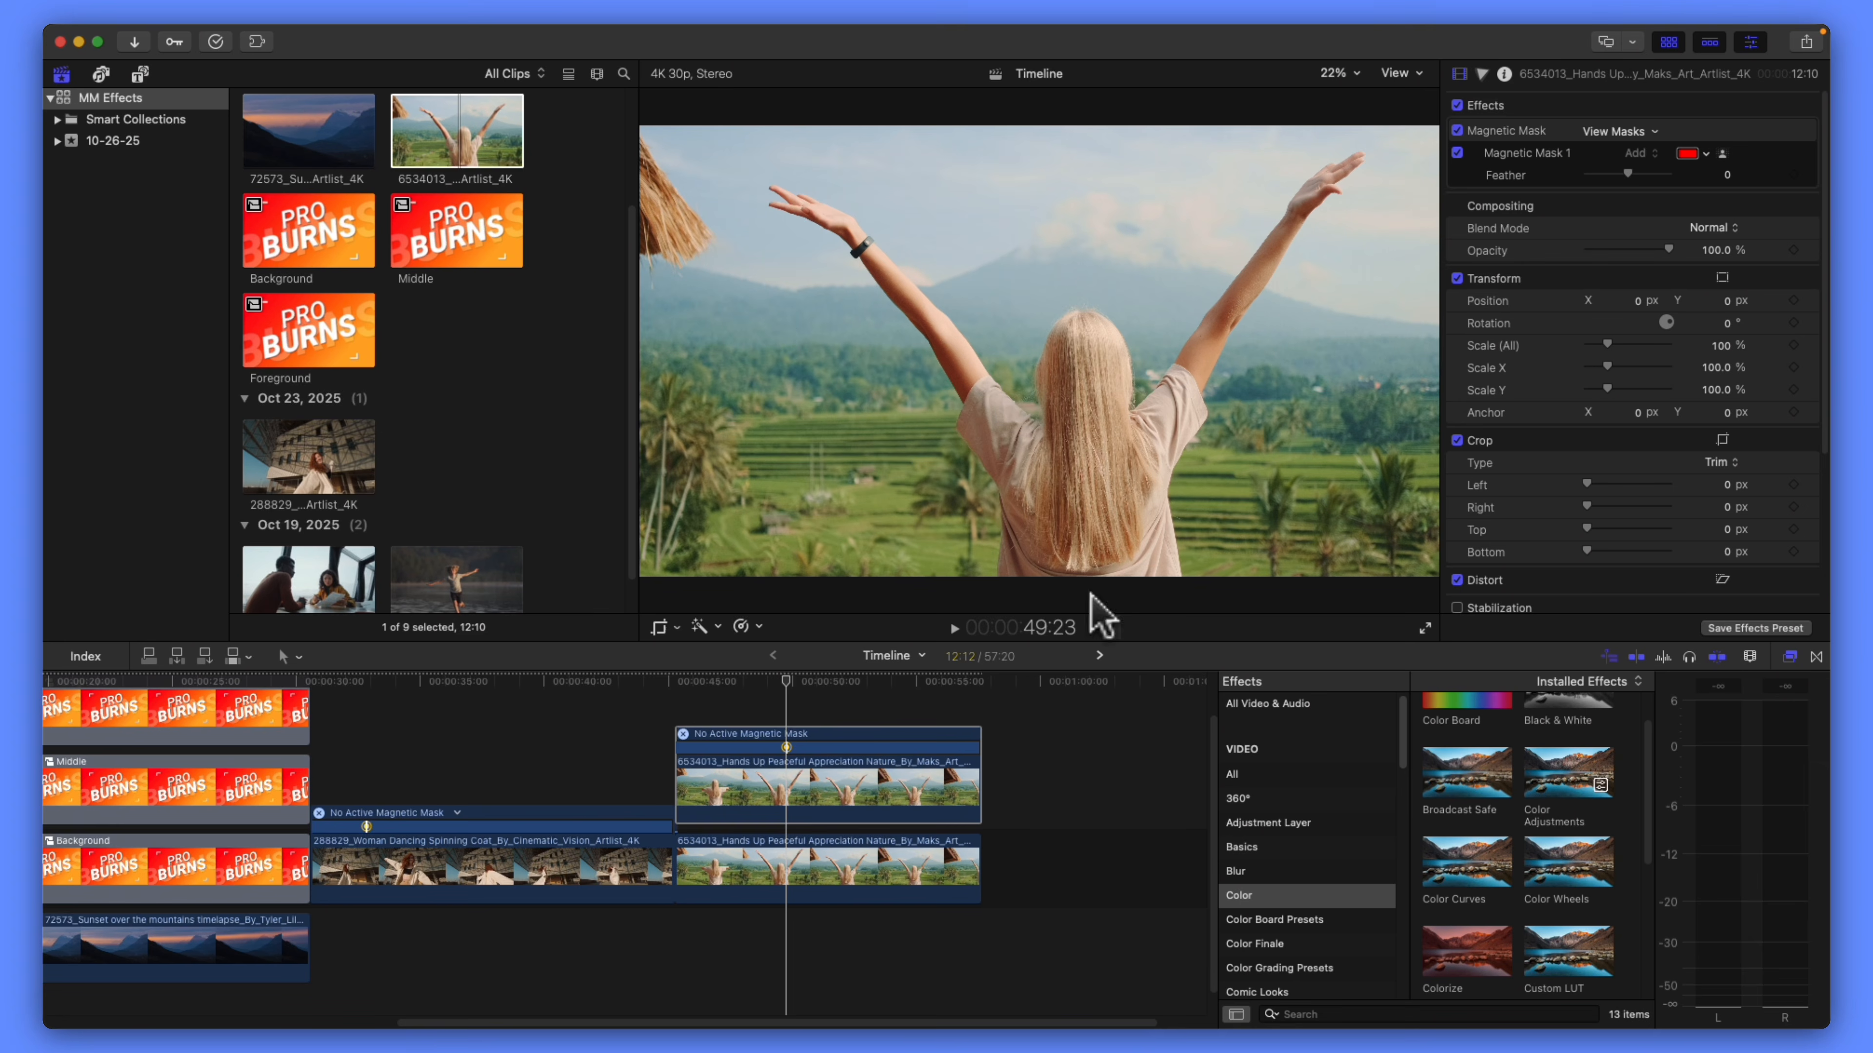
- Add a Color Wheels correction to the masked upper clip
click(1482, 73)
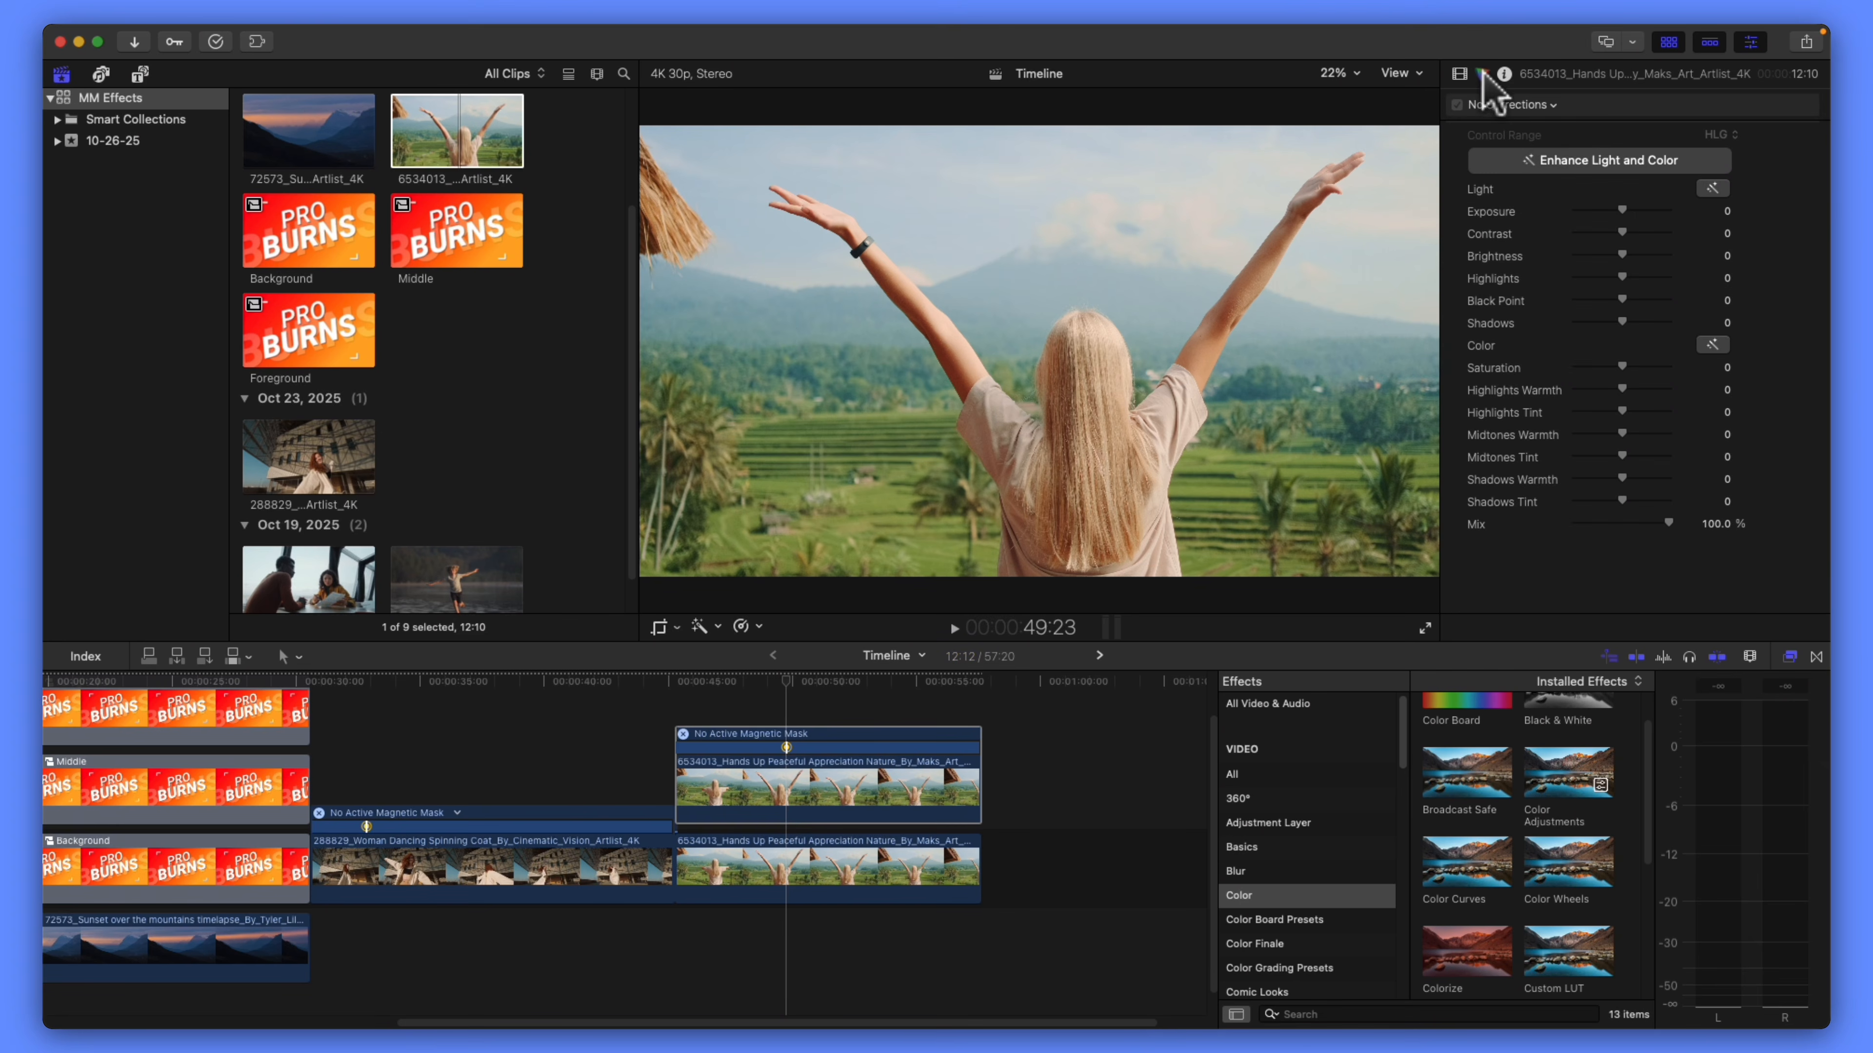
click(1547, 108)
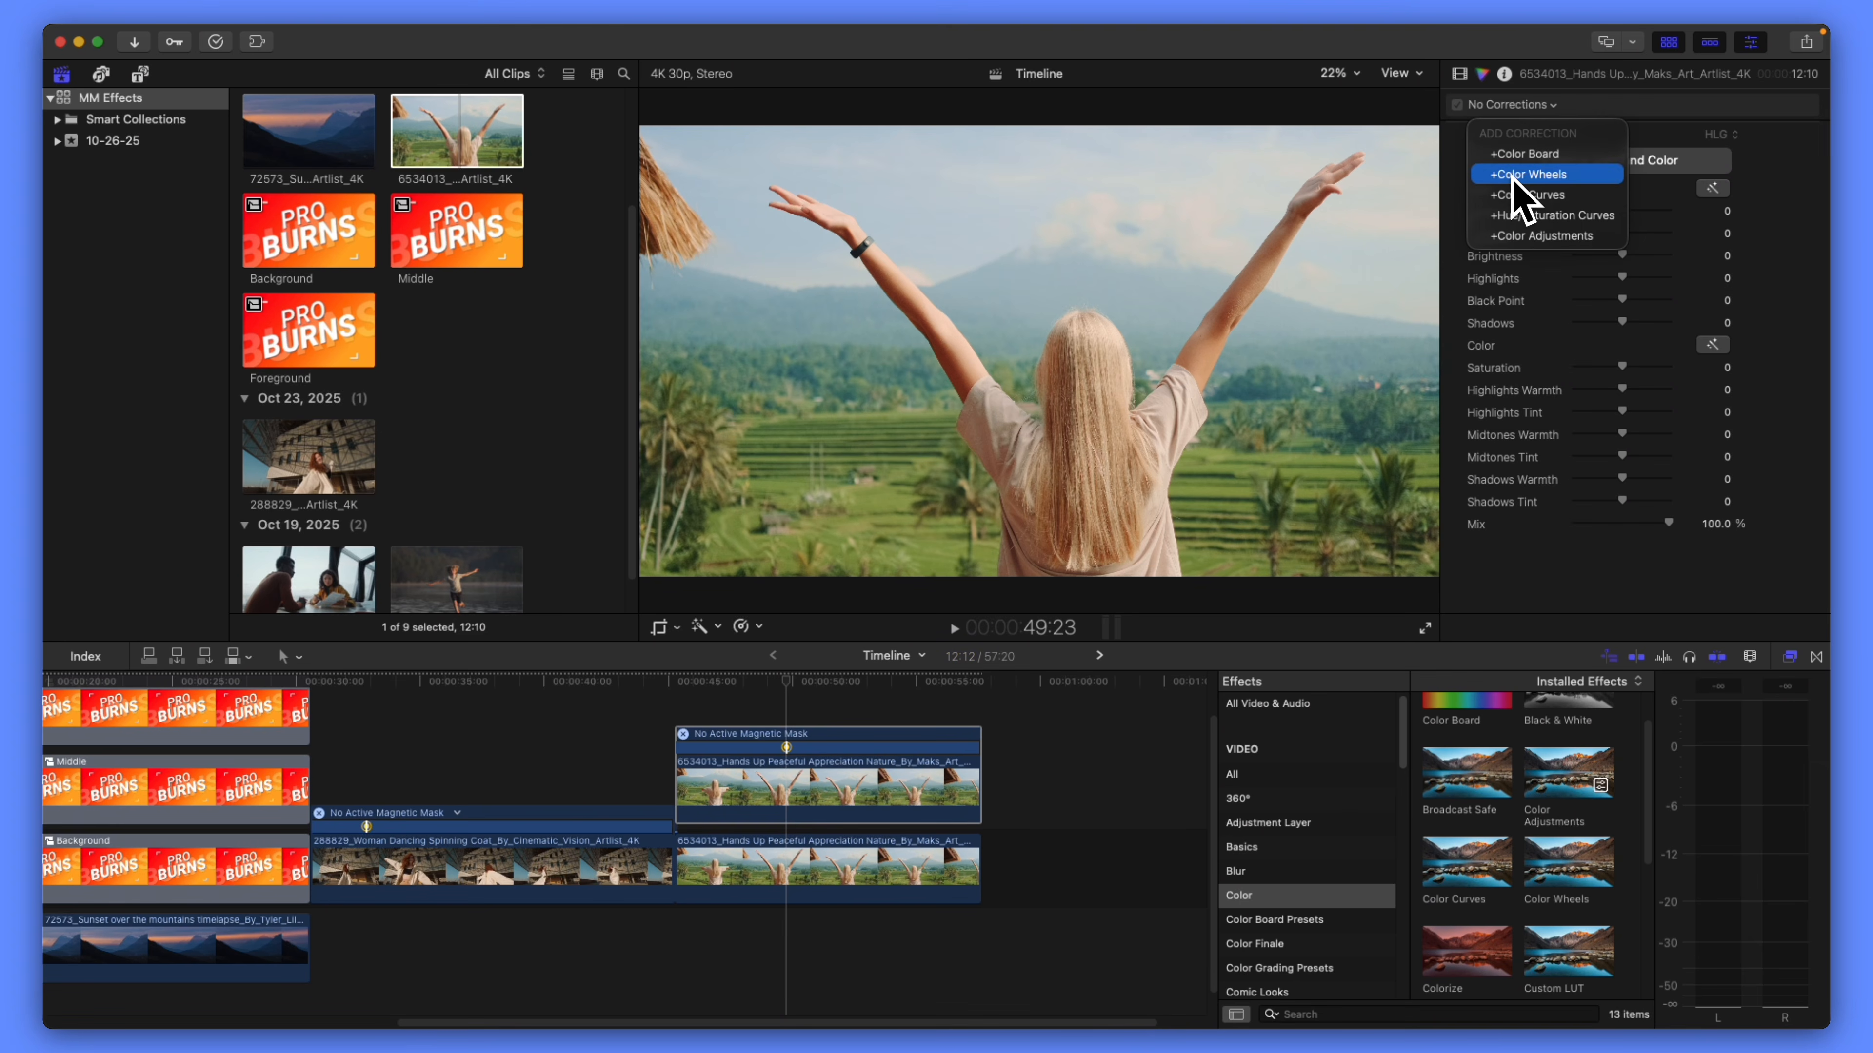
click(1519, 193)
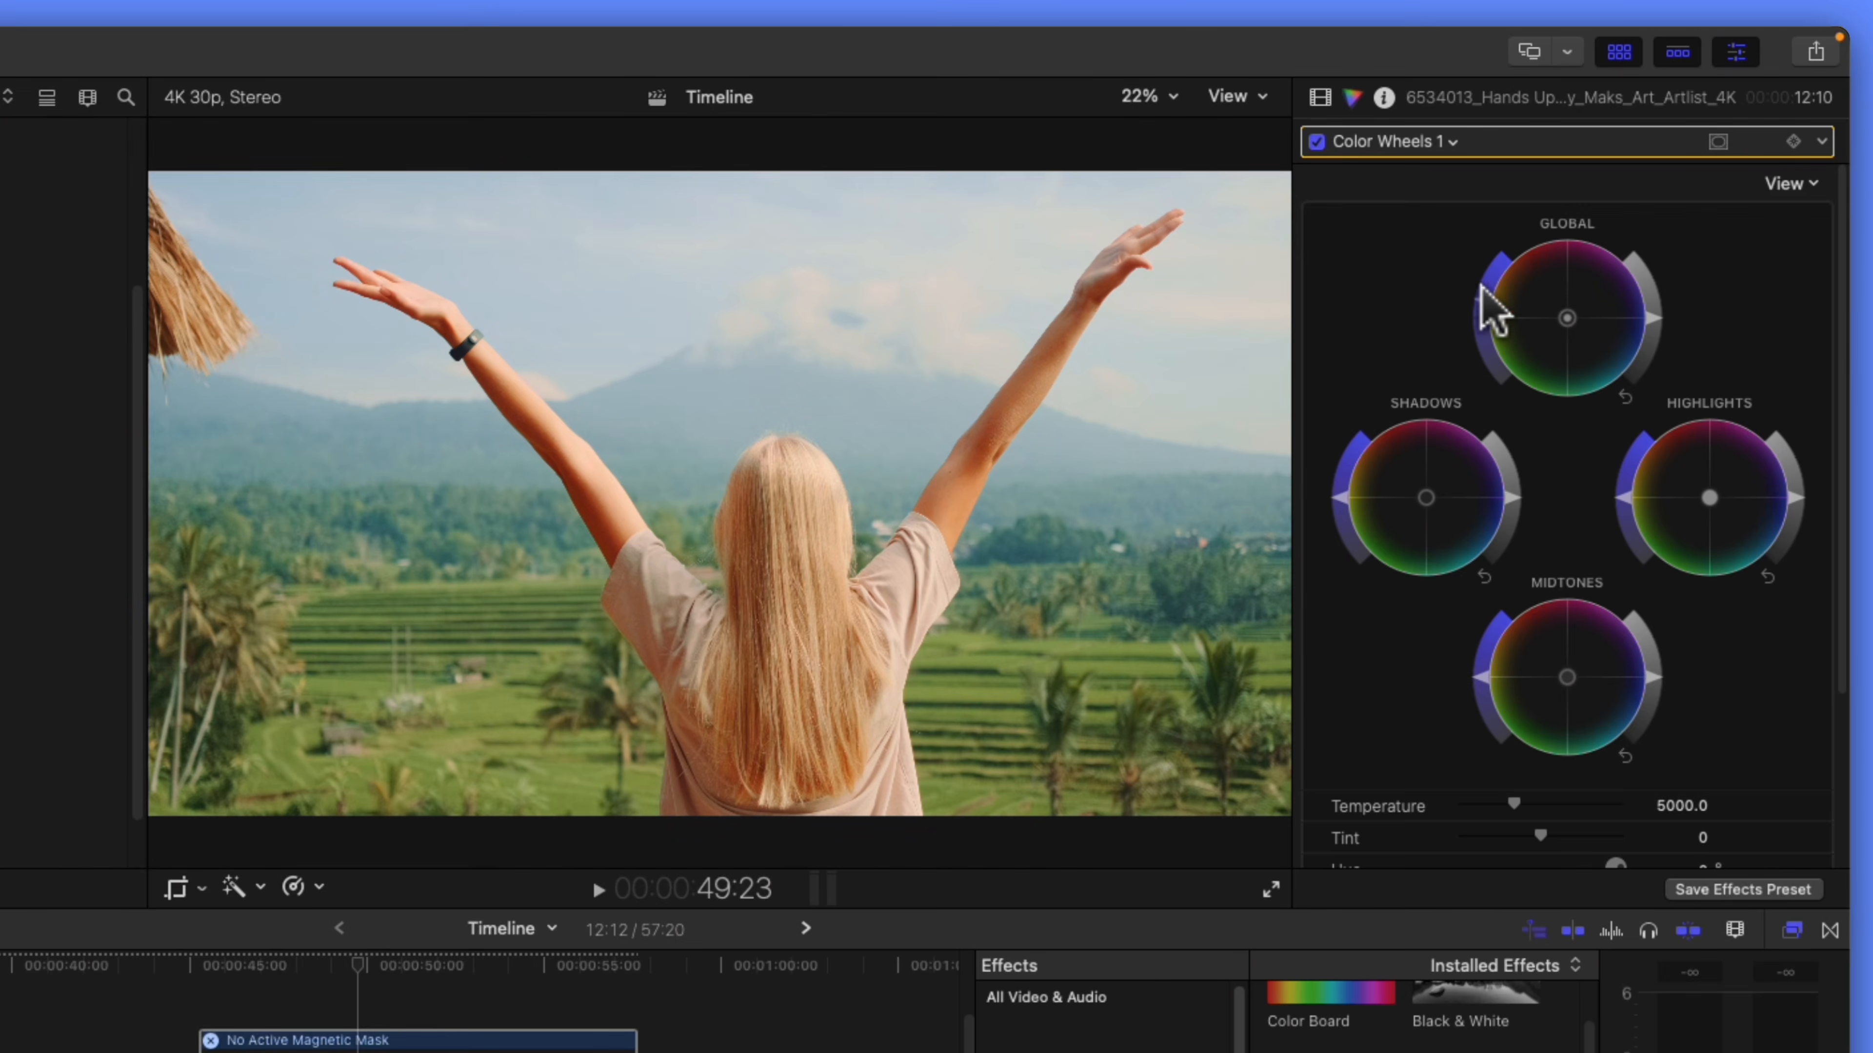
- Set the Global saturation of the upper clip's Color Wheels to 1.76
mouse_move(1485, 315)
mouse_down()
mouse_move(1488, 273)
mouse_move(1484, 376)
mouse_move(1482, 283)
mouse_up()
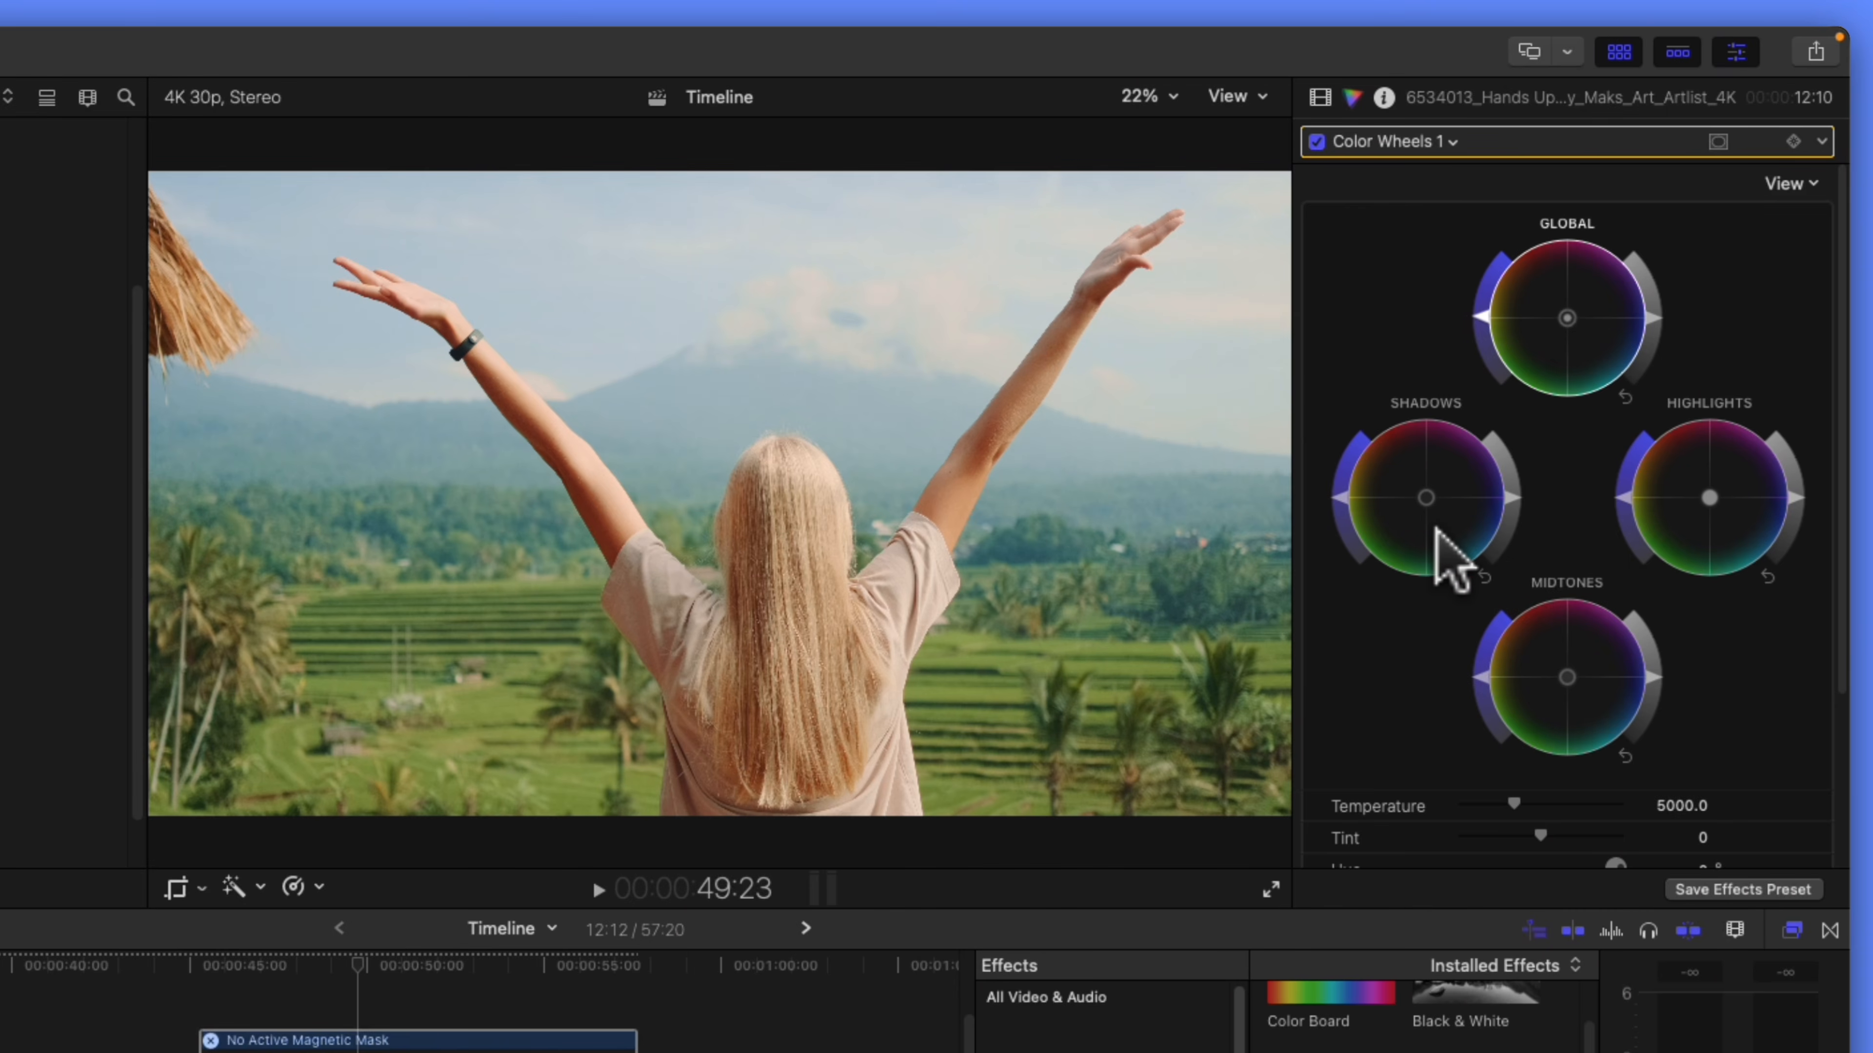
scroll(1674, 501, down, 5)
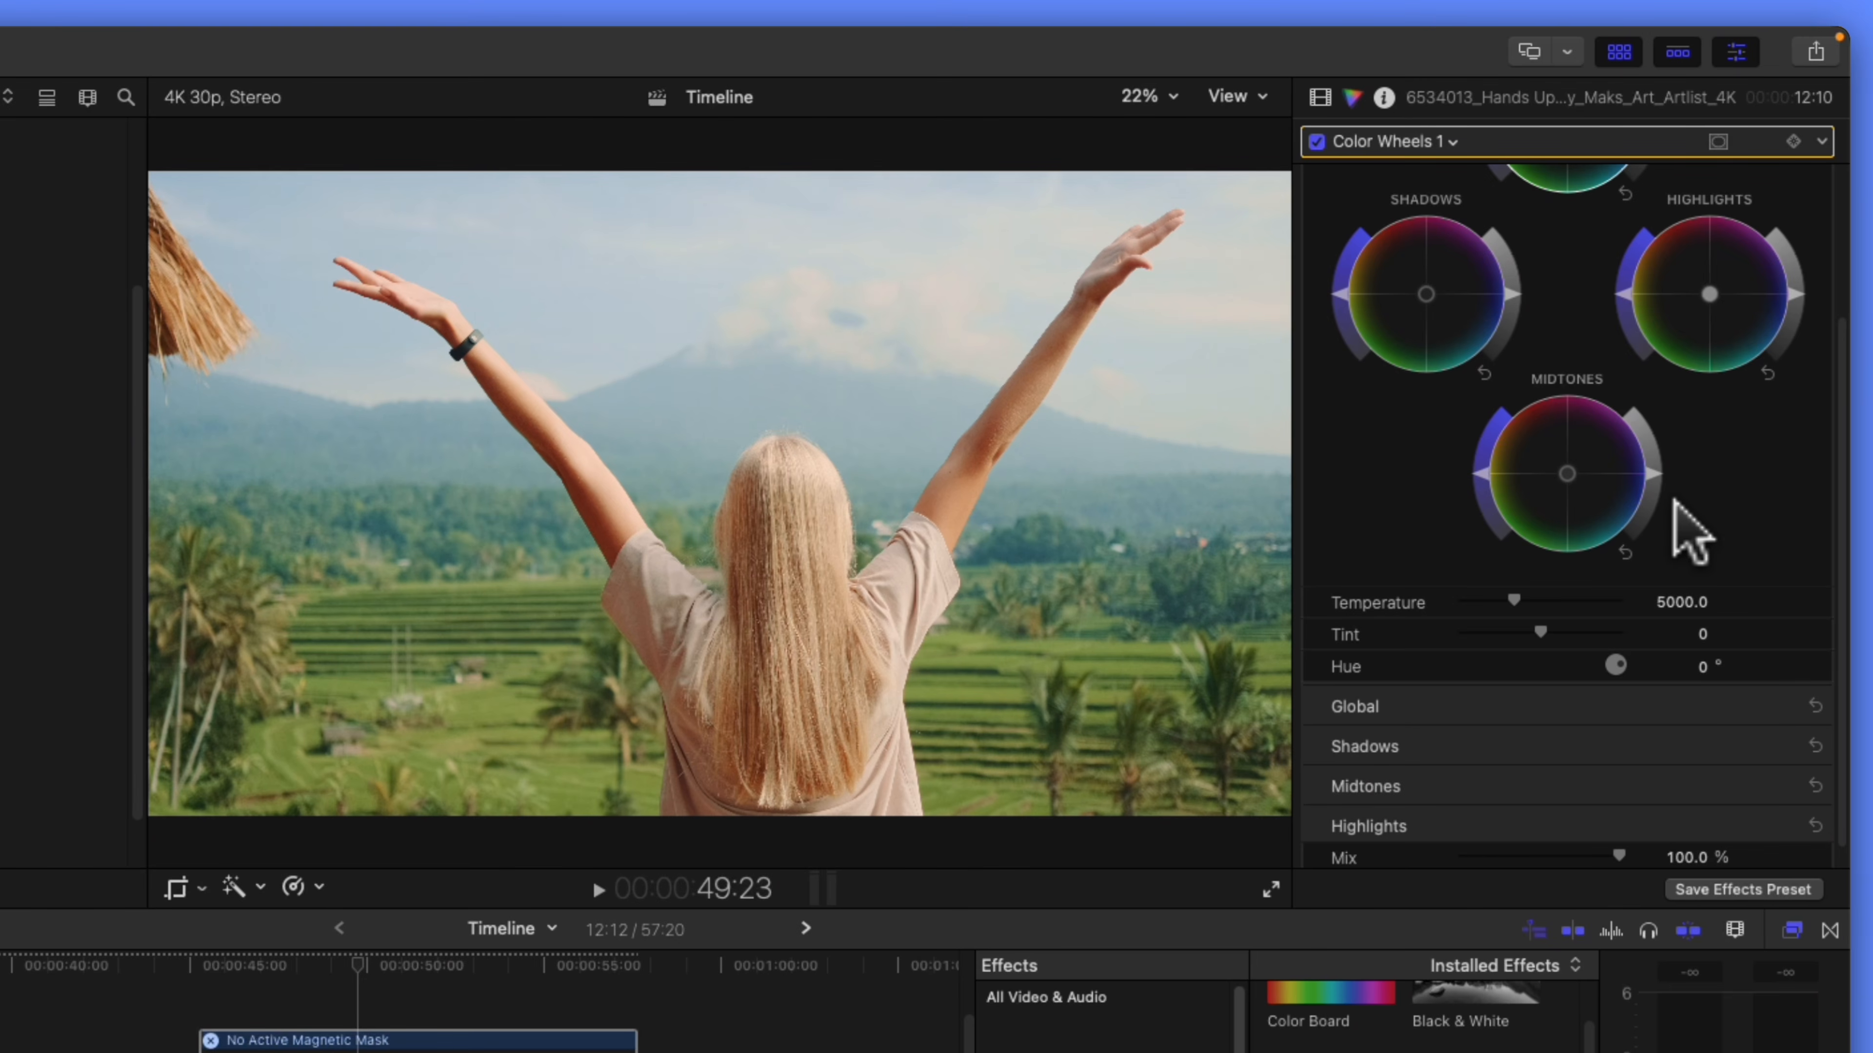
mouse_move(1781, 711)
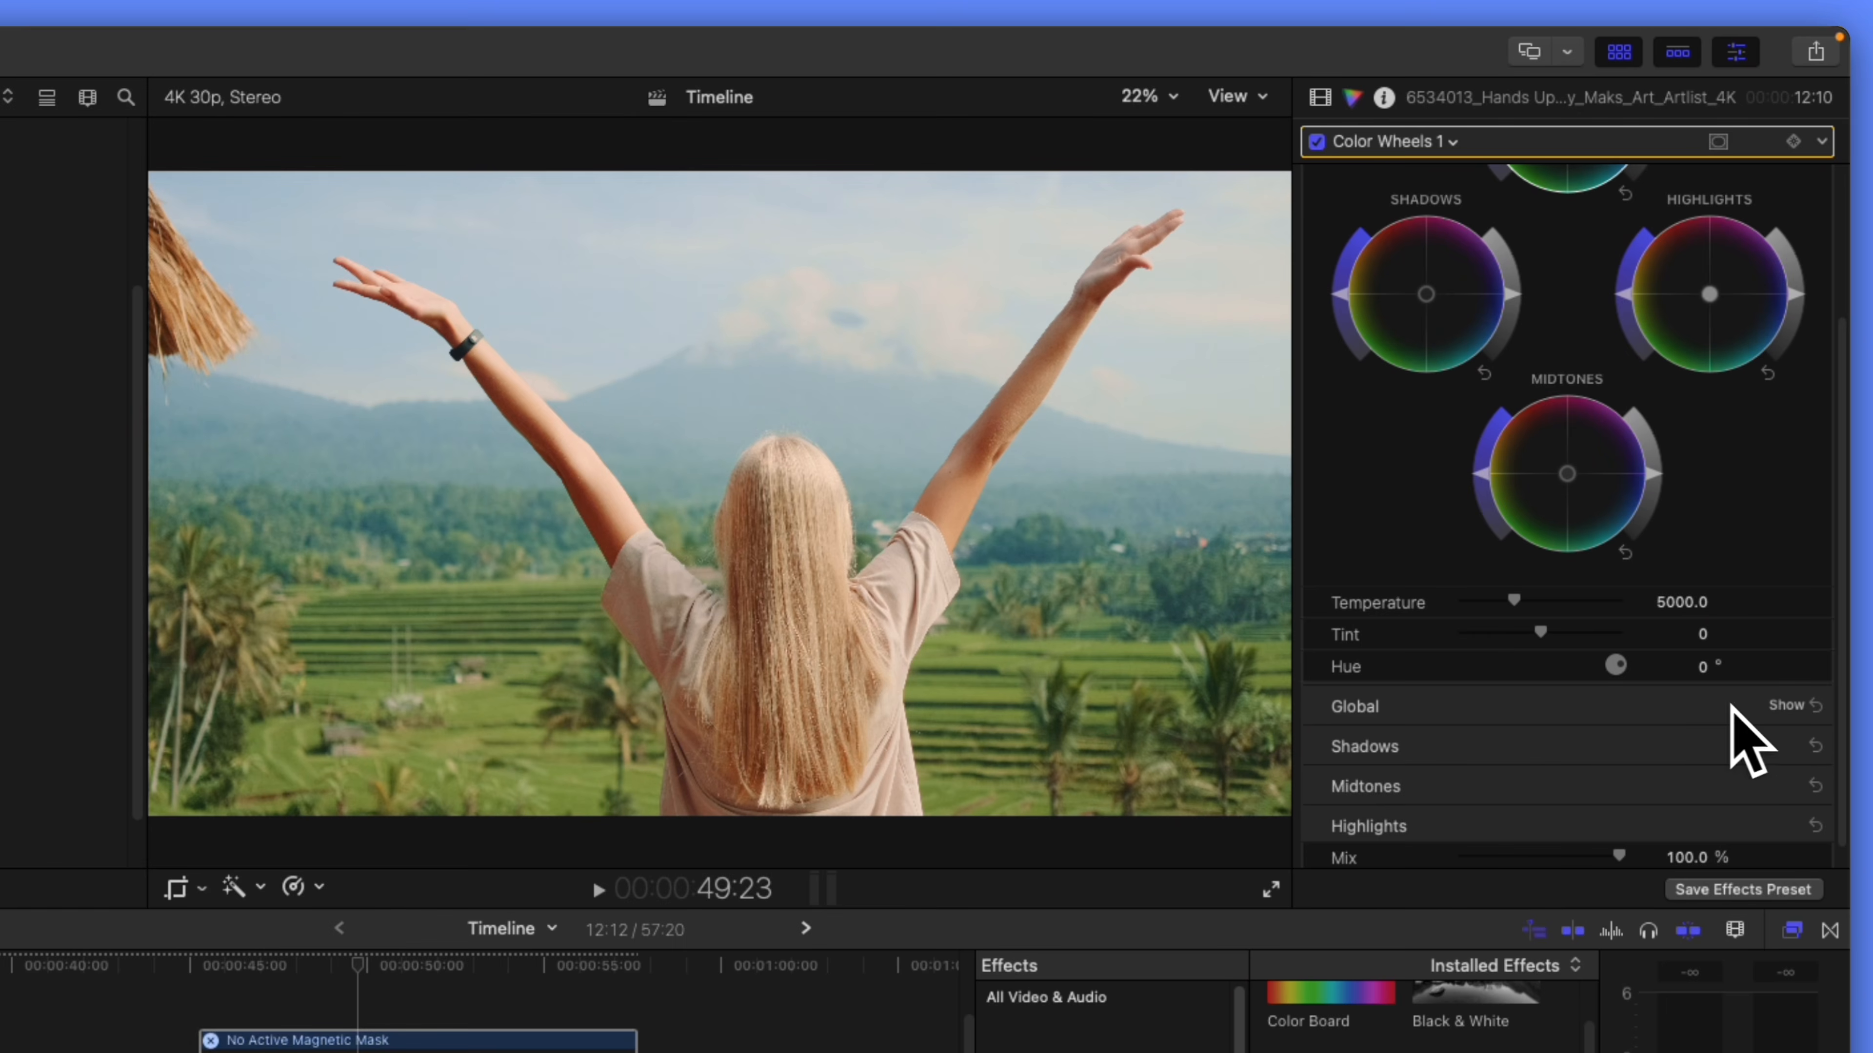
click(1790, 703)
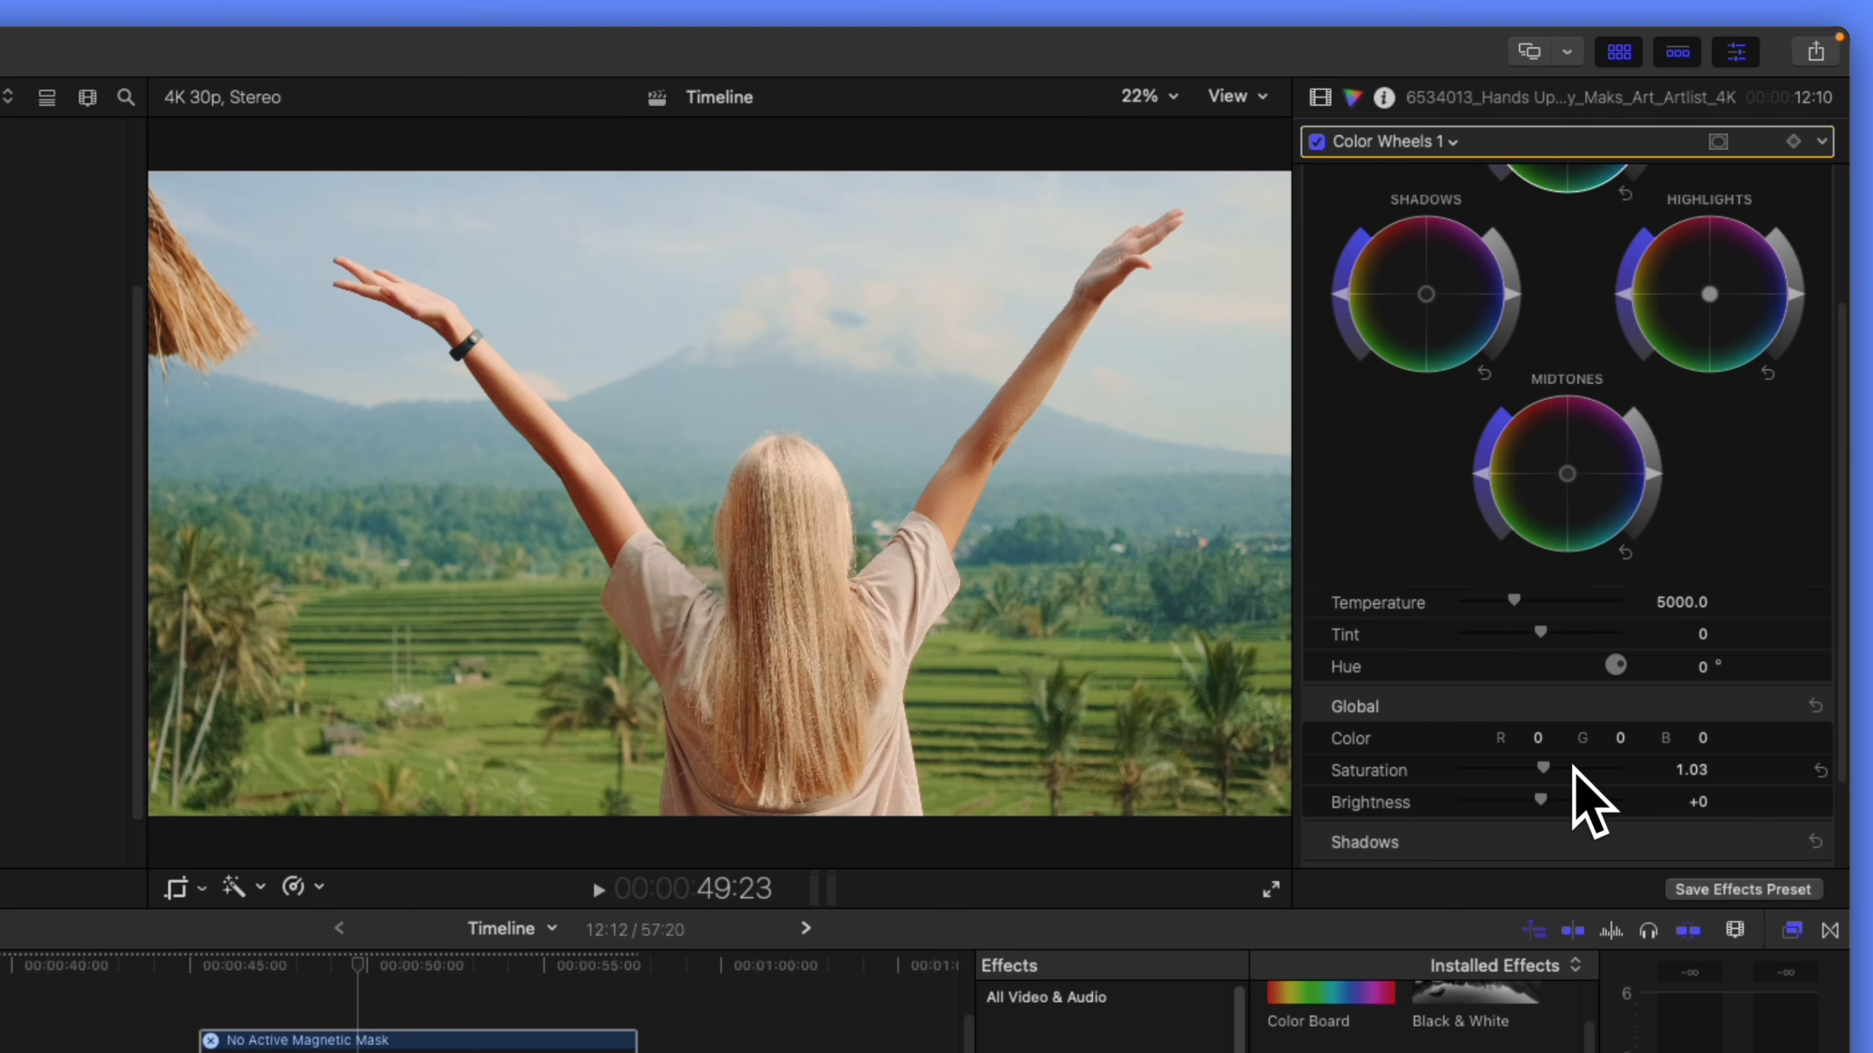
click(1688, 770)
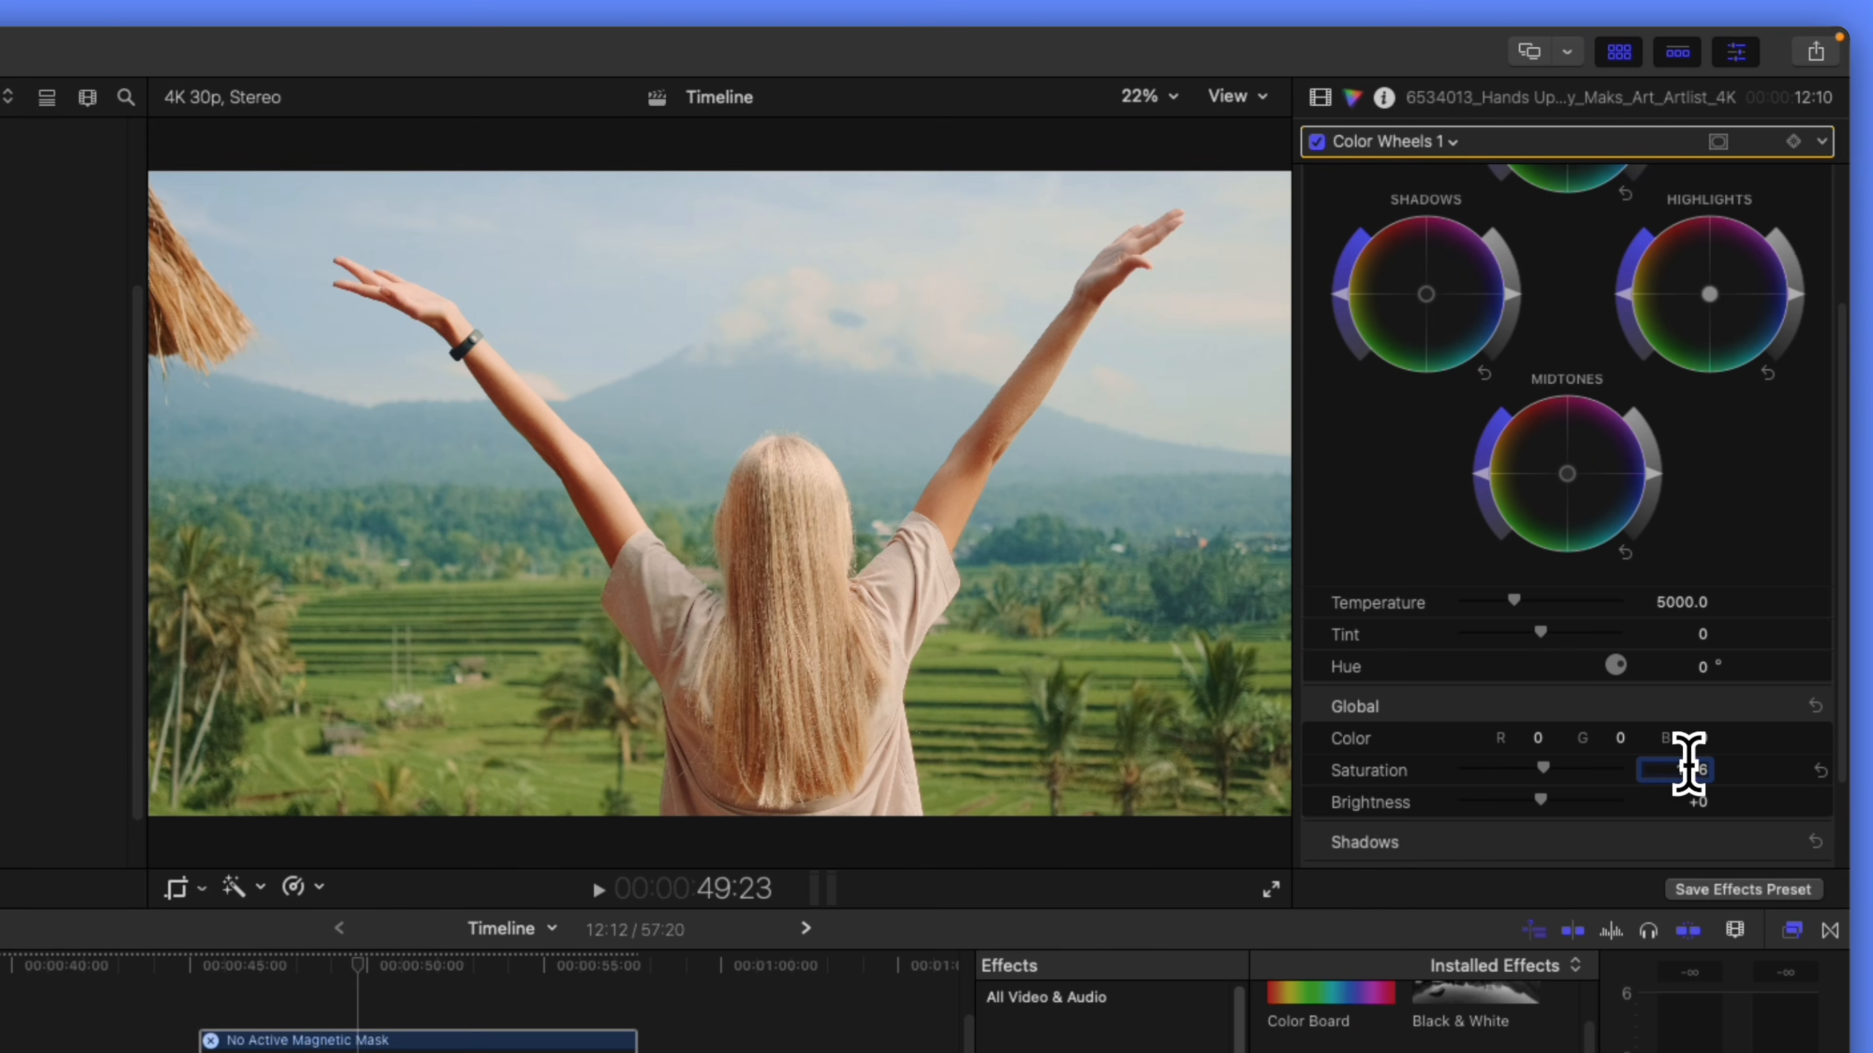
text(1.76)
key(Return)
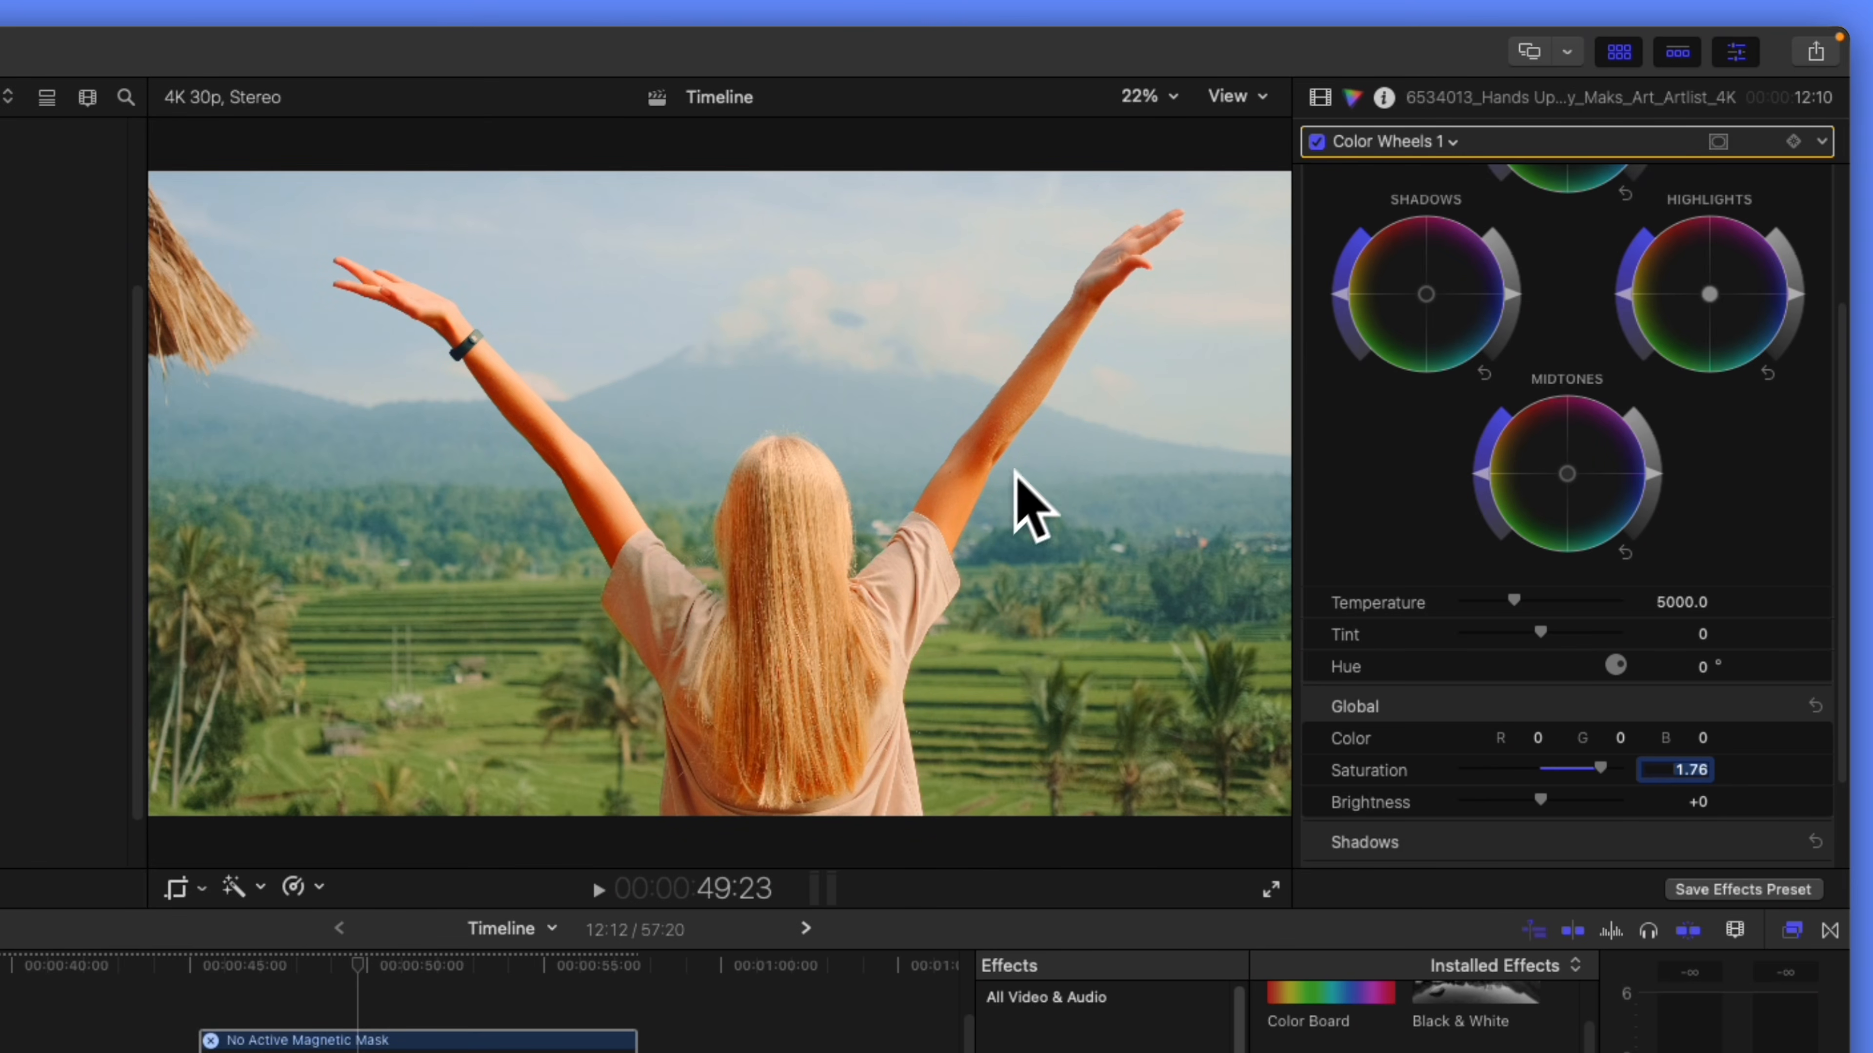
scroll(1472, 439, up, 4)
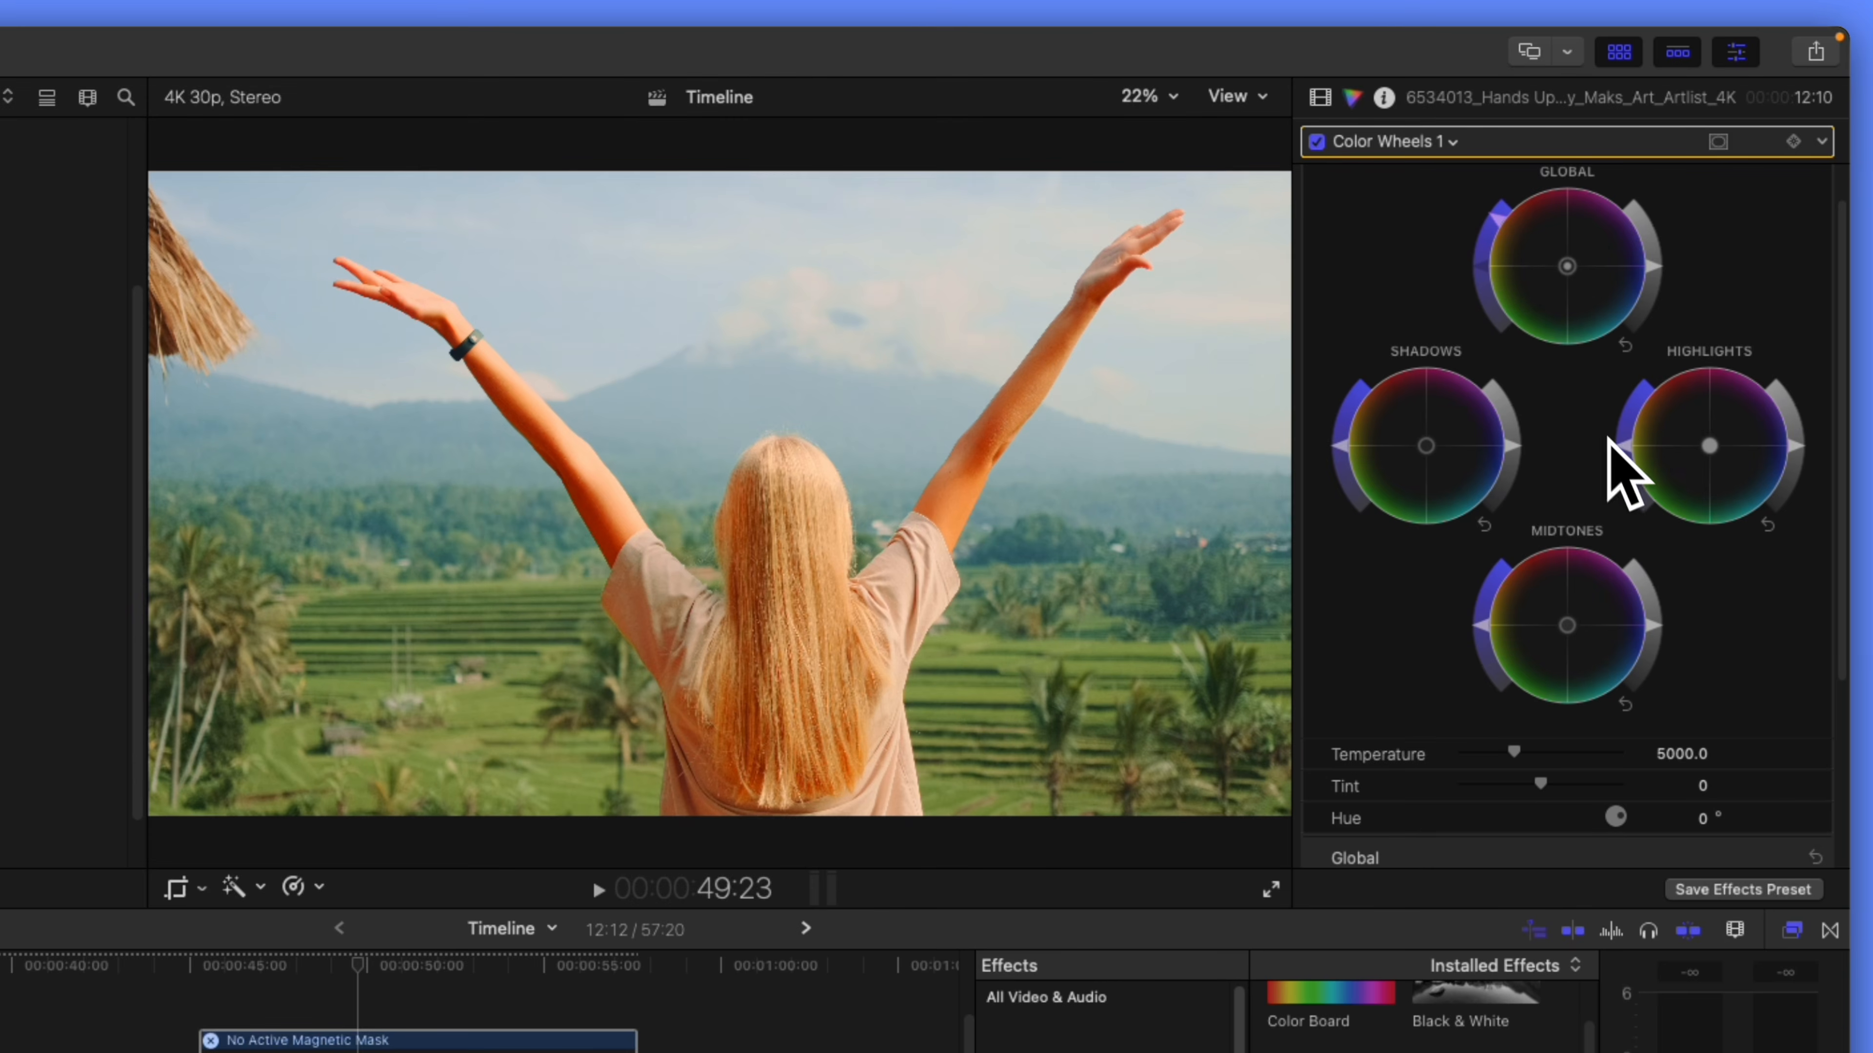
- Set the Shadows saturation of the upper Hands Up clip's Color Wheels to 1.47
scroll(1609, 461, down, 5)
click(1703, 788)
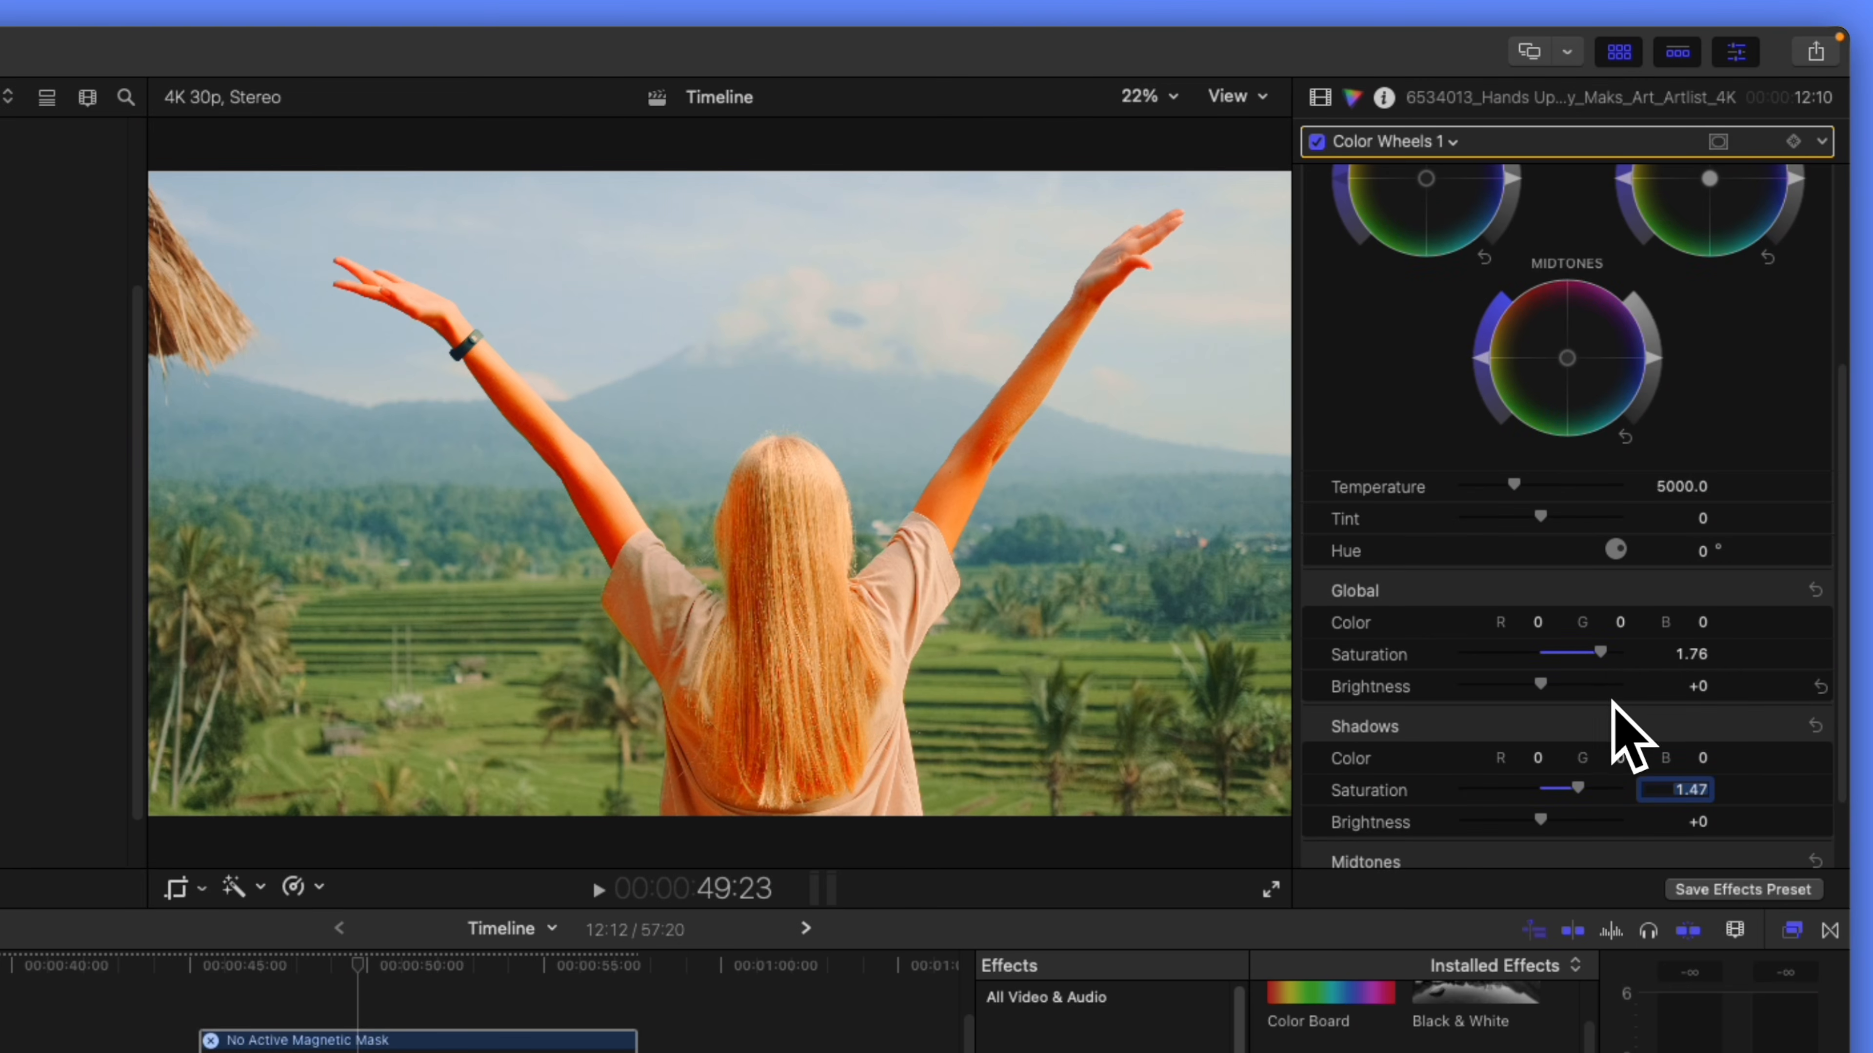
scroll(1630, 700, down, 1)
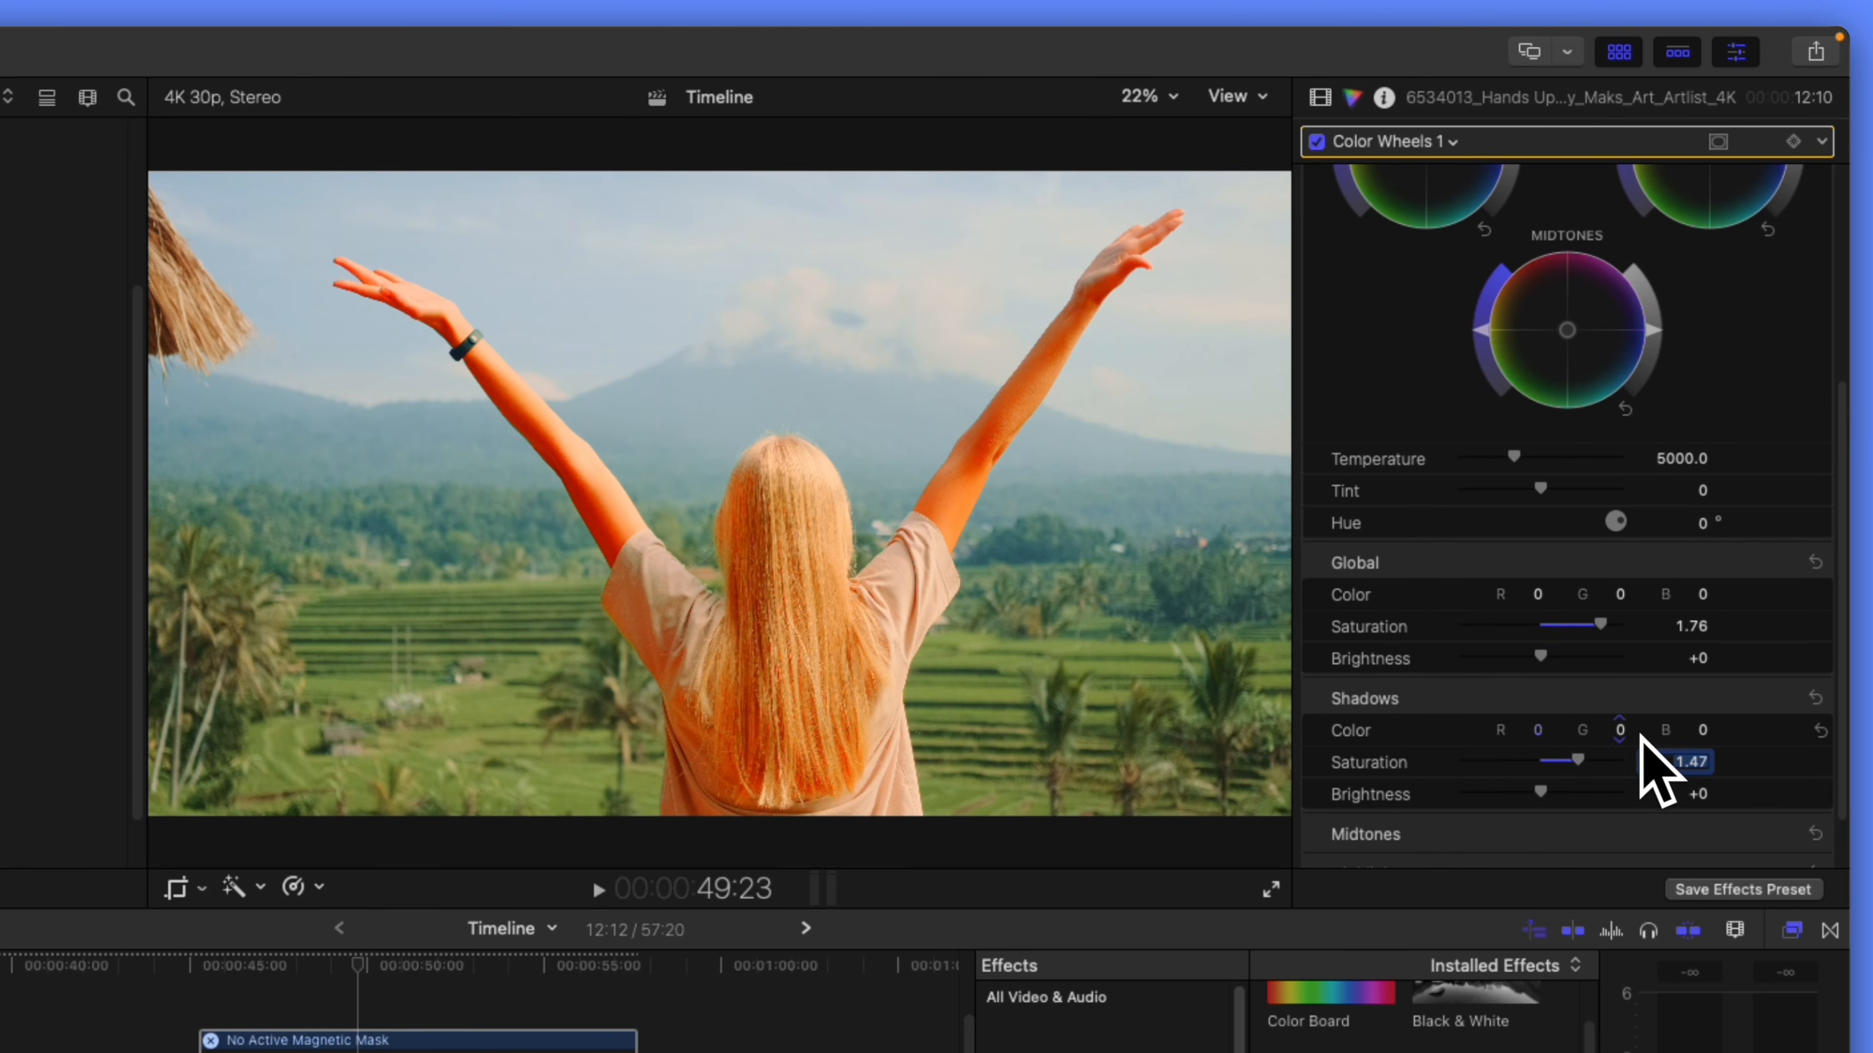
- Set the Midtones color to red 11 and blue 17, and the Midtones saturation to 1.92
scroll(1660, 738, down, 5)
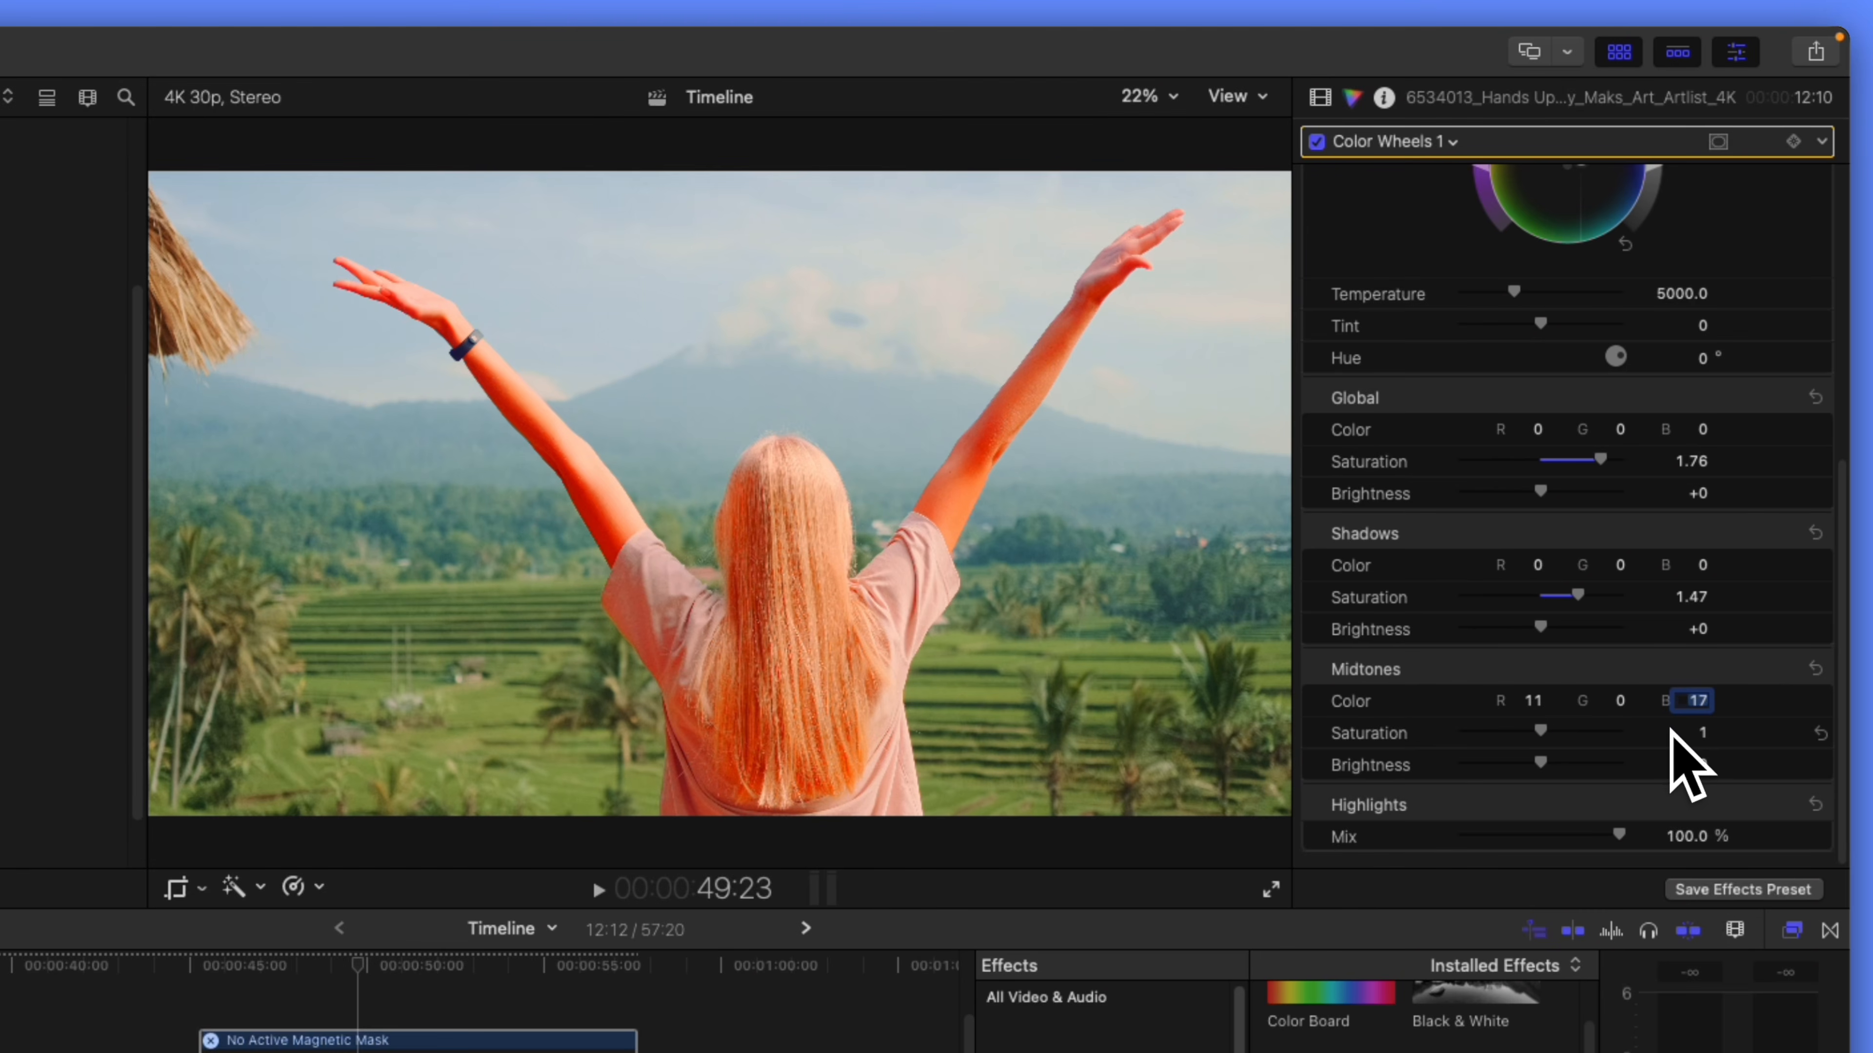
click(1700, 732)
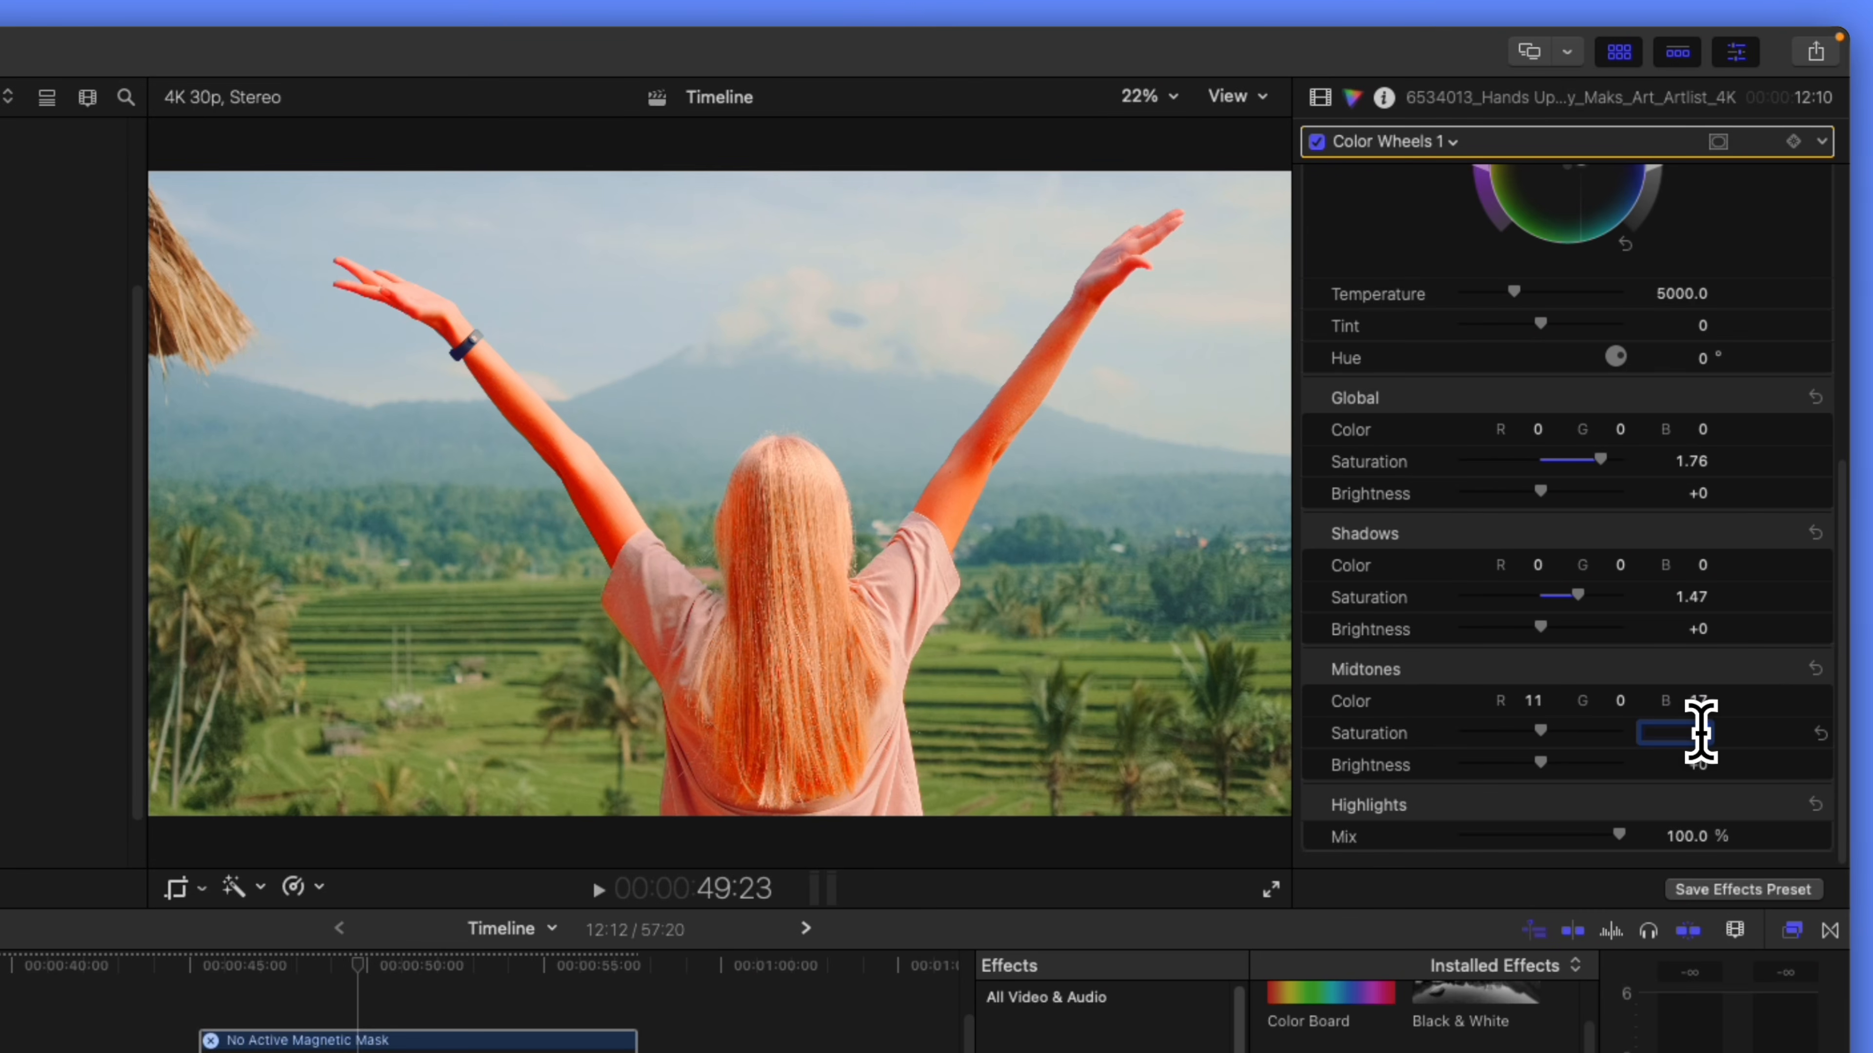
text(1.92)
key(Return)
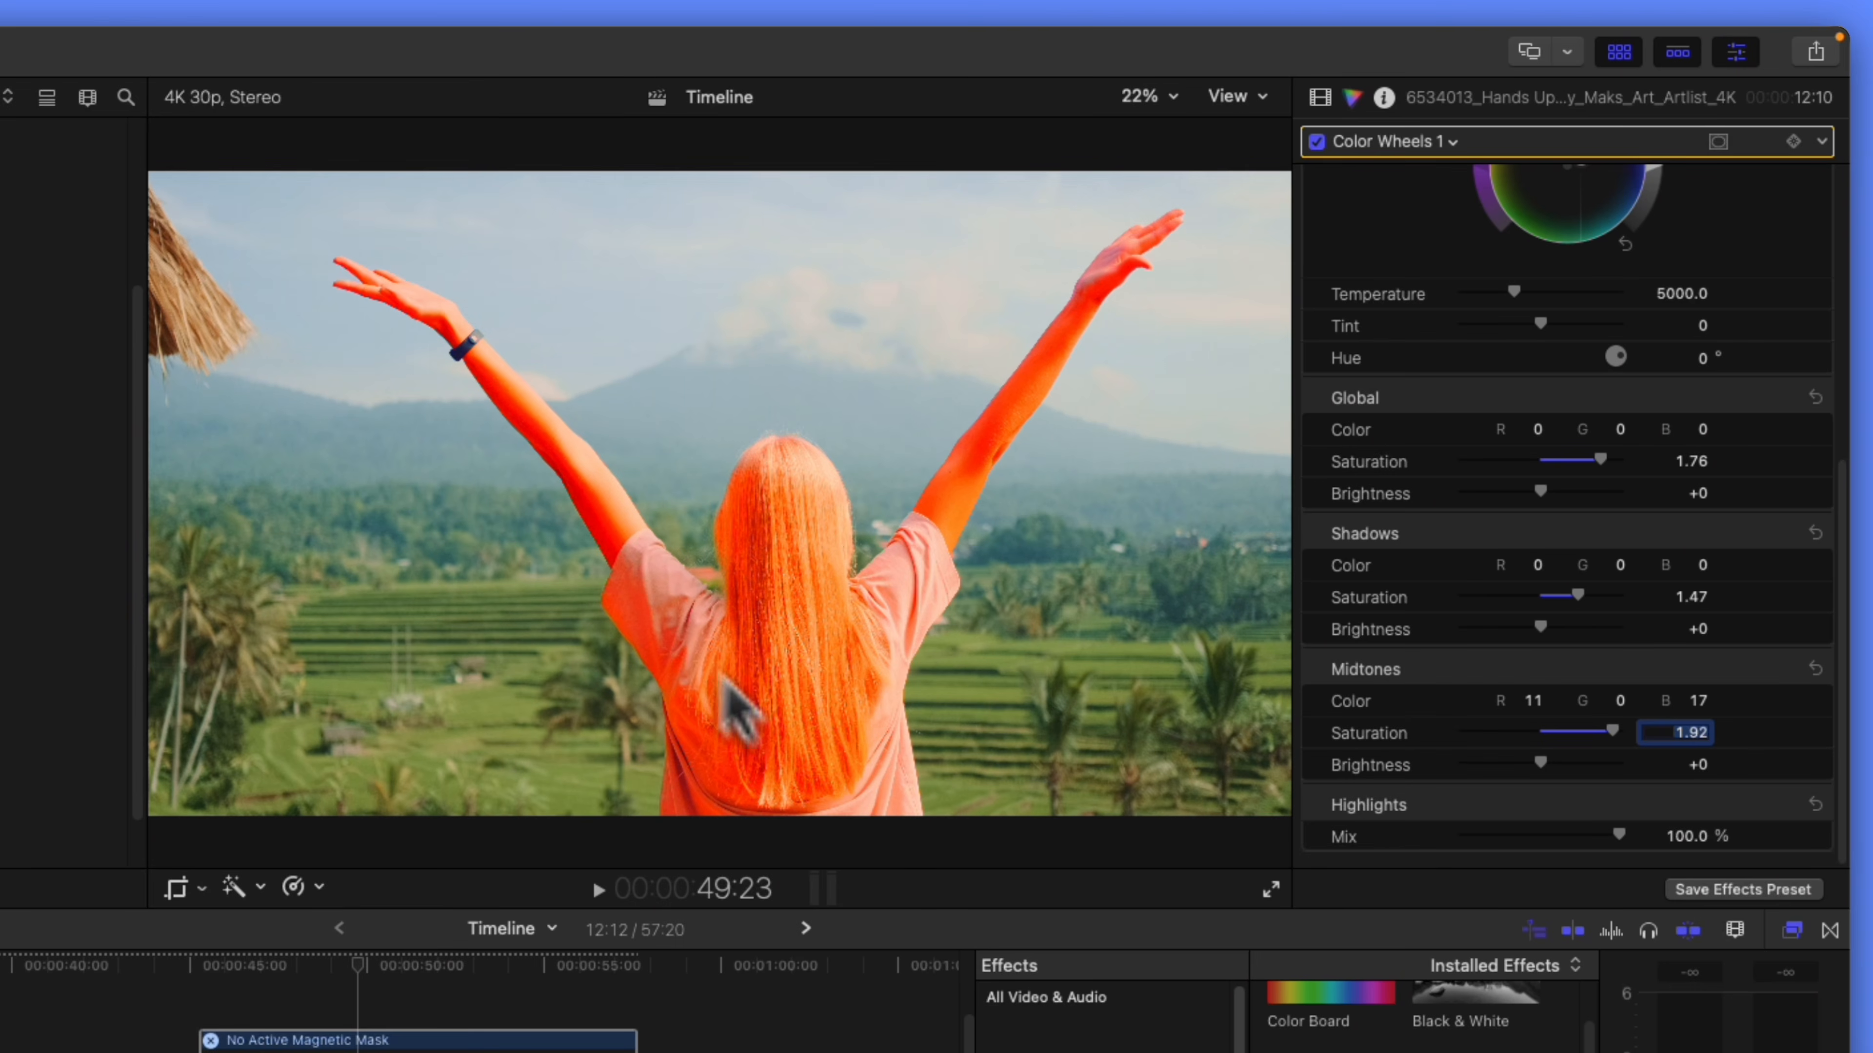
click(1412, 662)
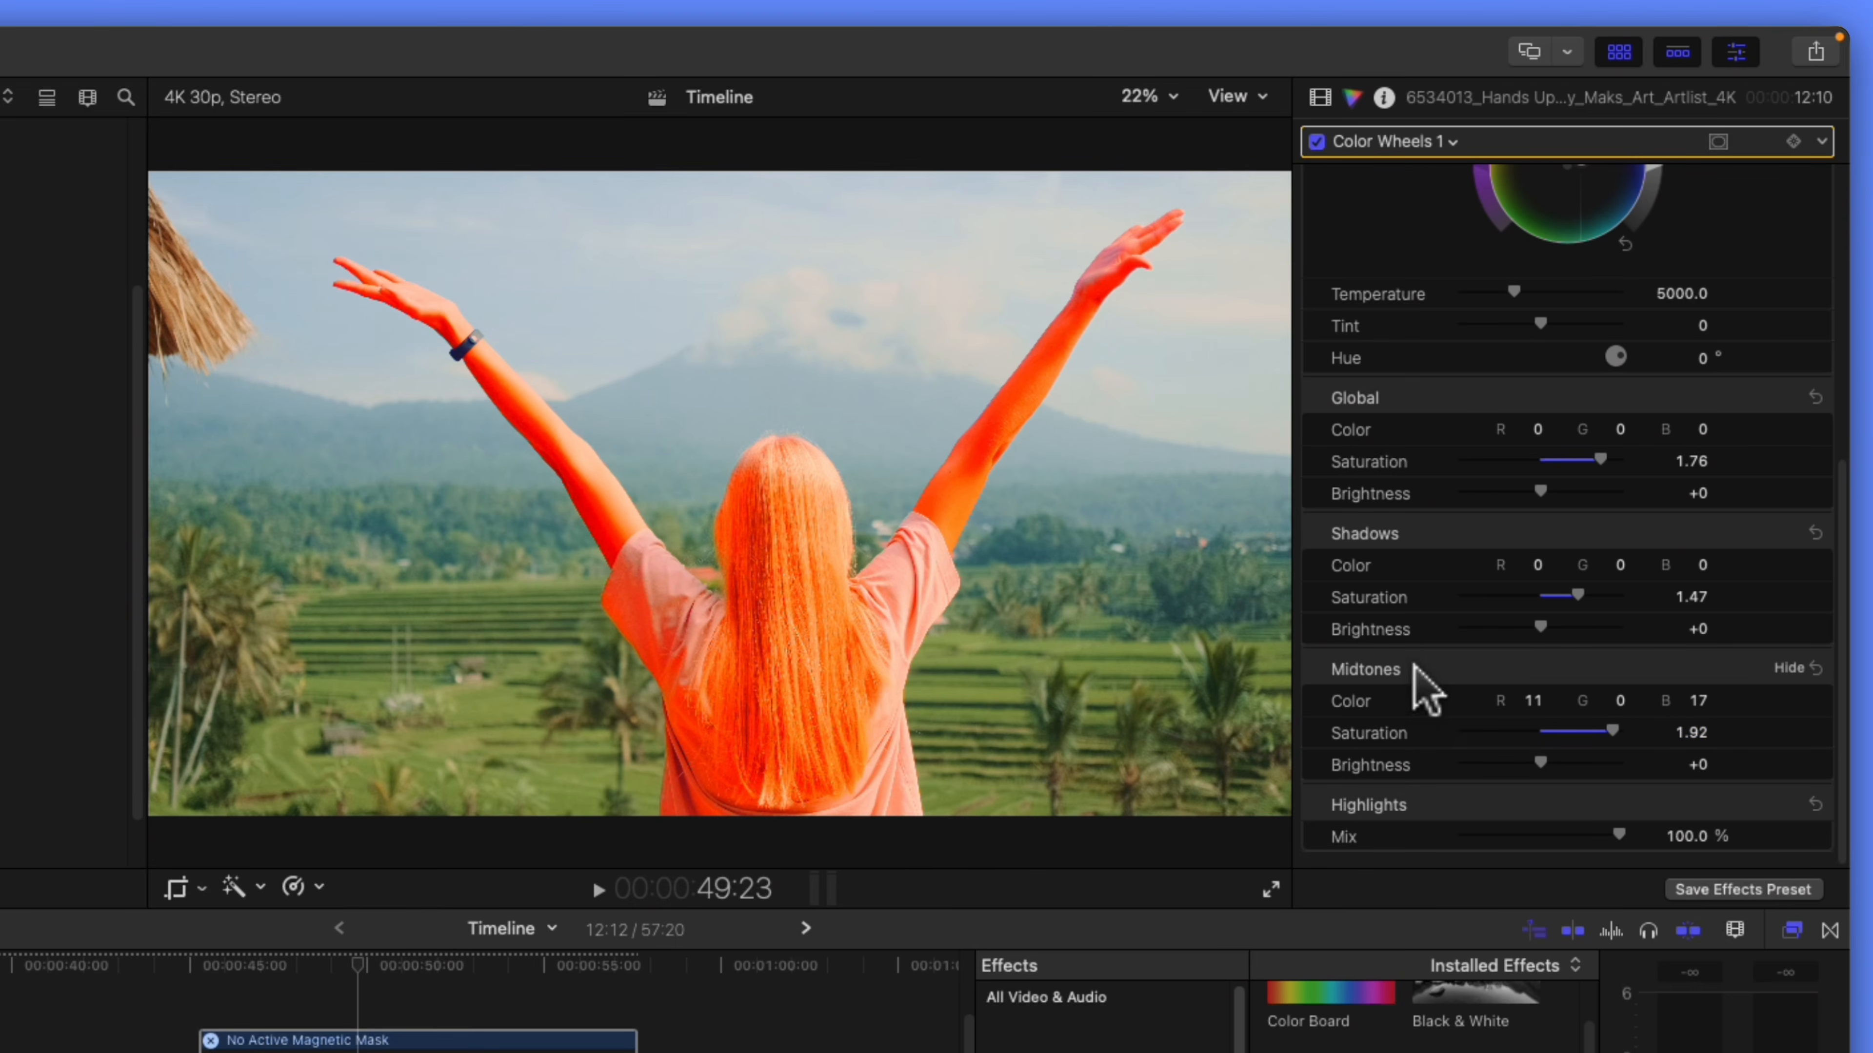
- Show the Highlights parameters and set their color to red 11 and blue 7
click(1786, 803)
scroll(1777, 738, down, 3)
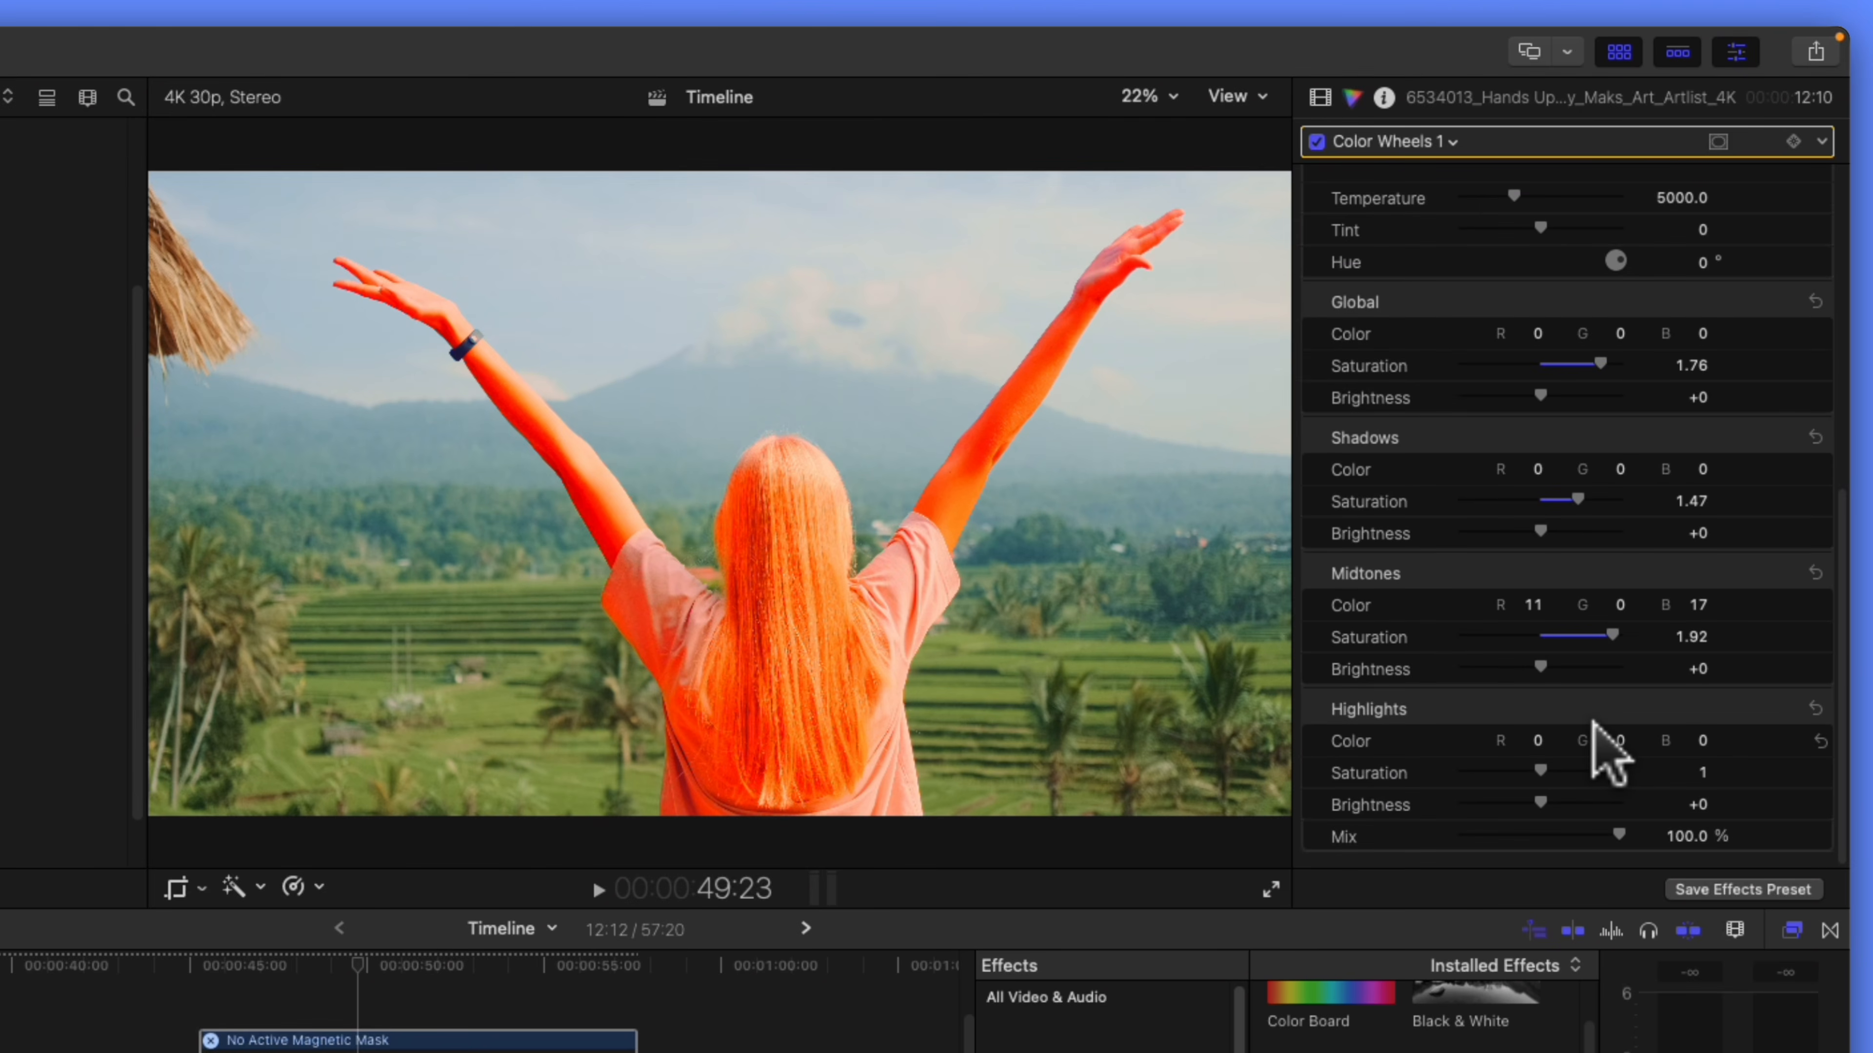
click(1535, 743)
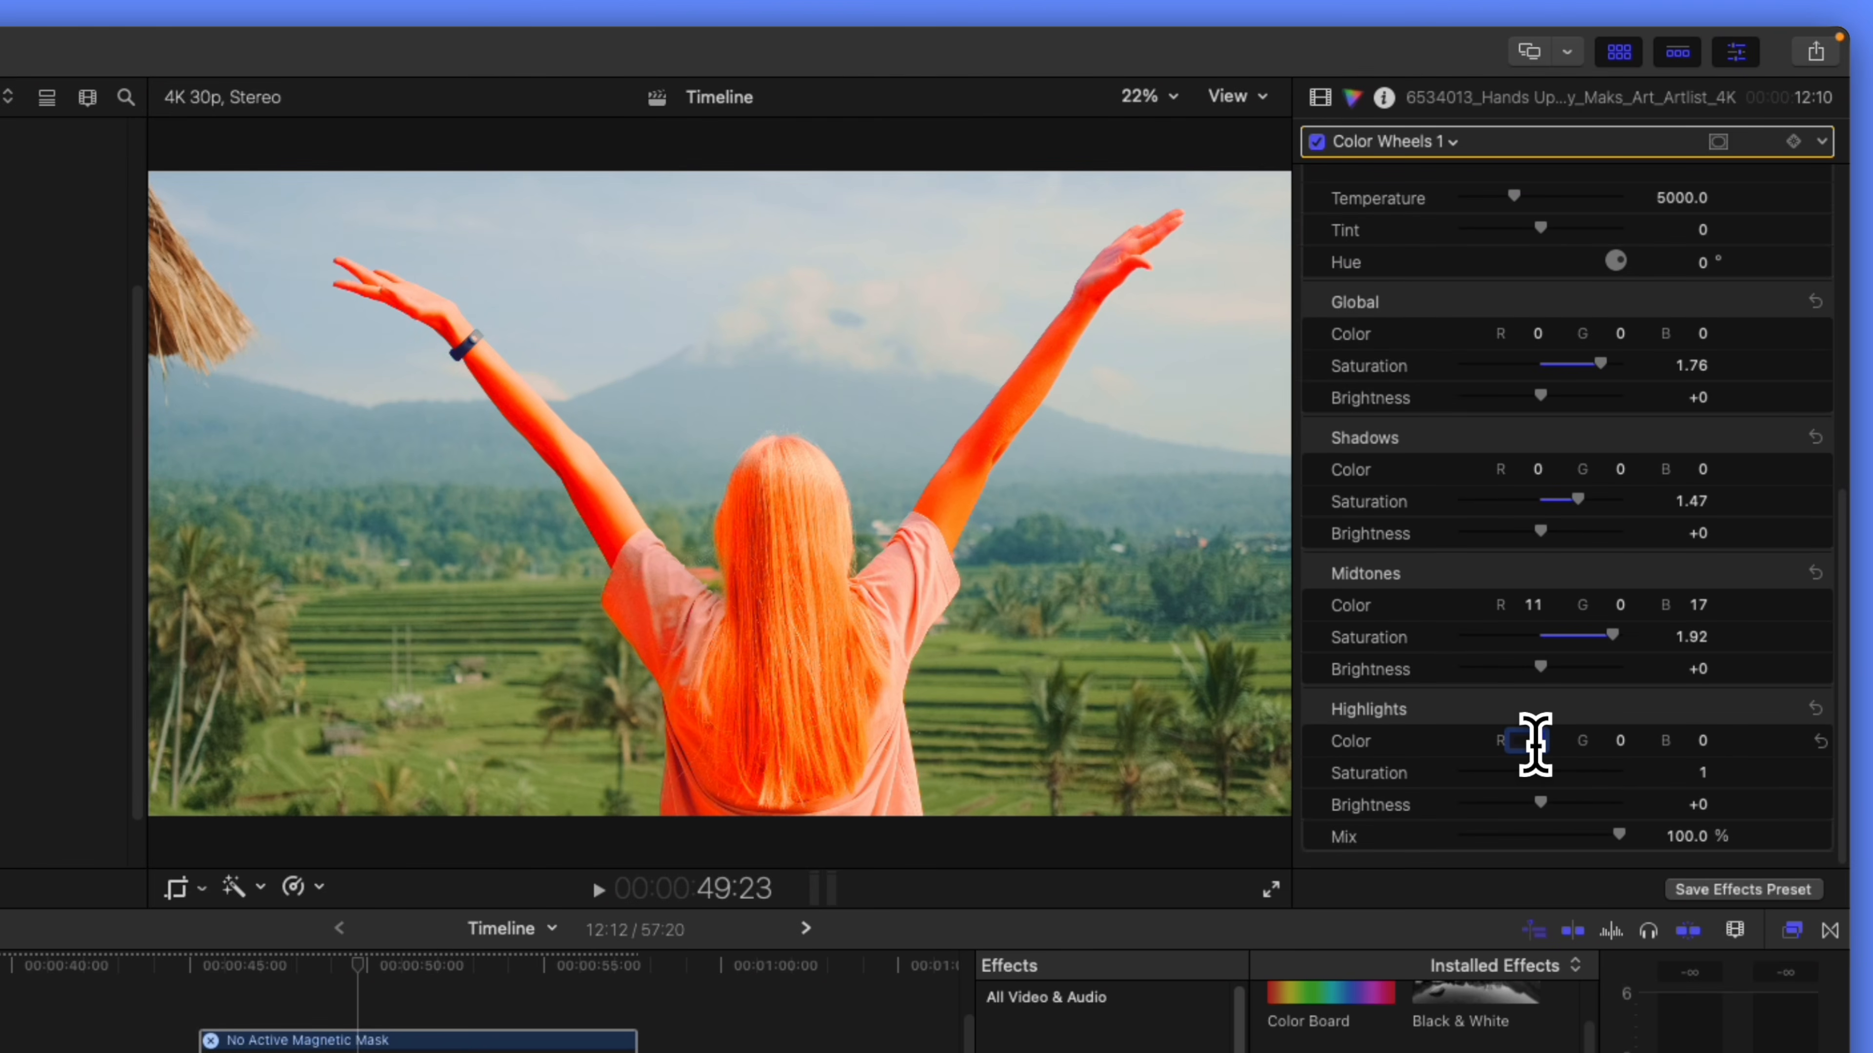
text(11)
key(Return)
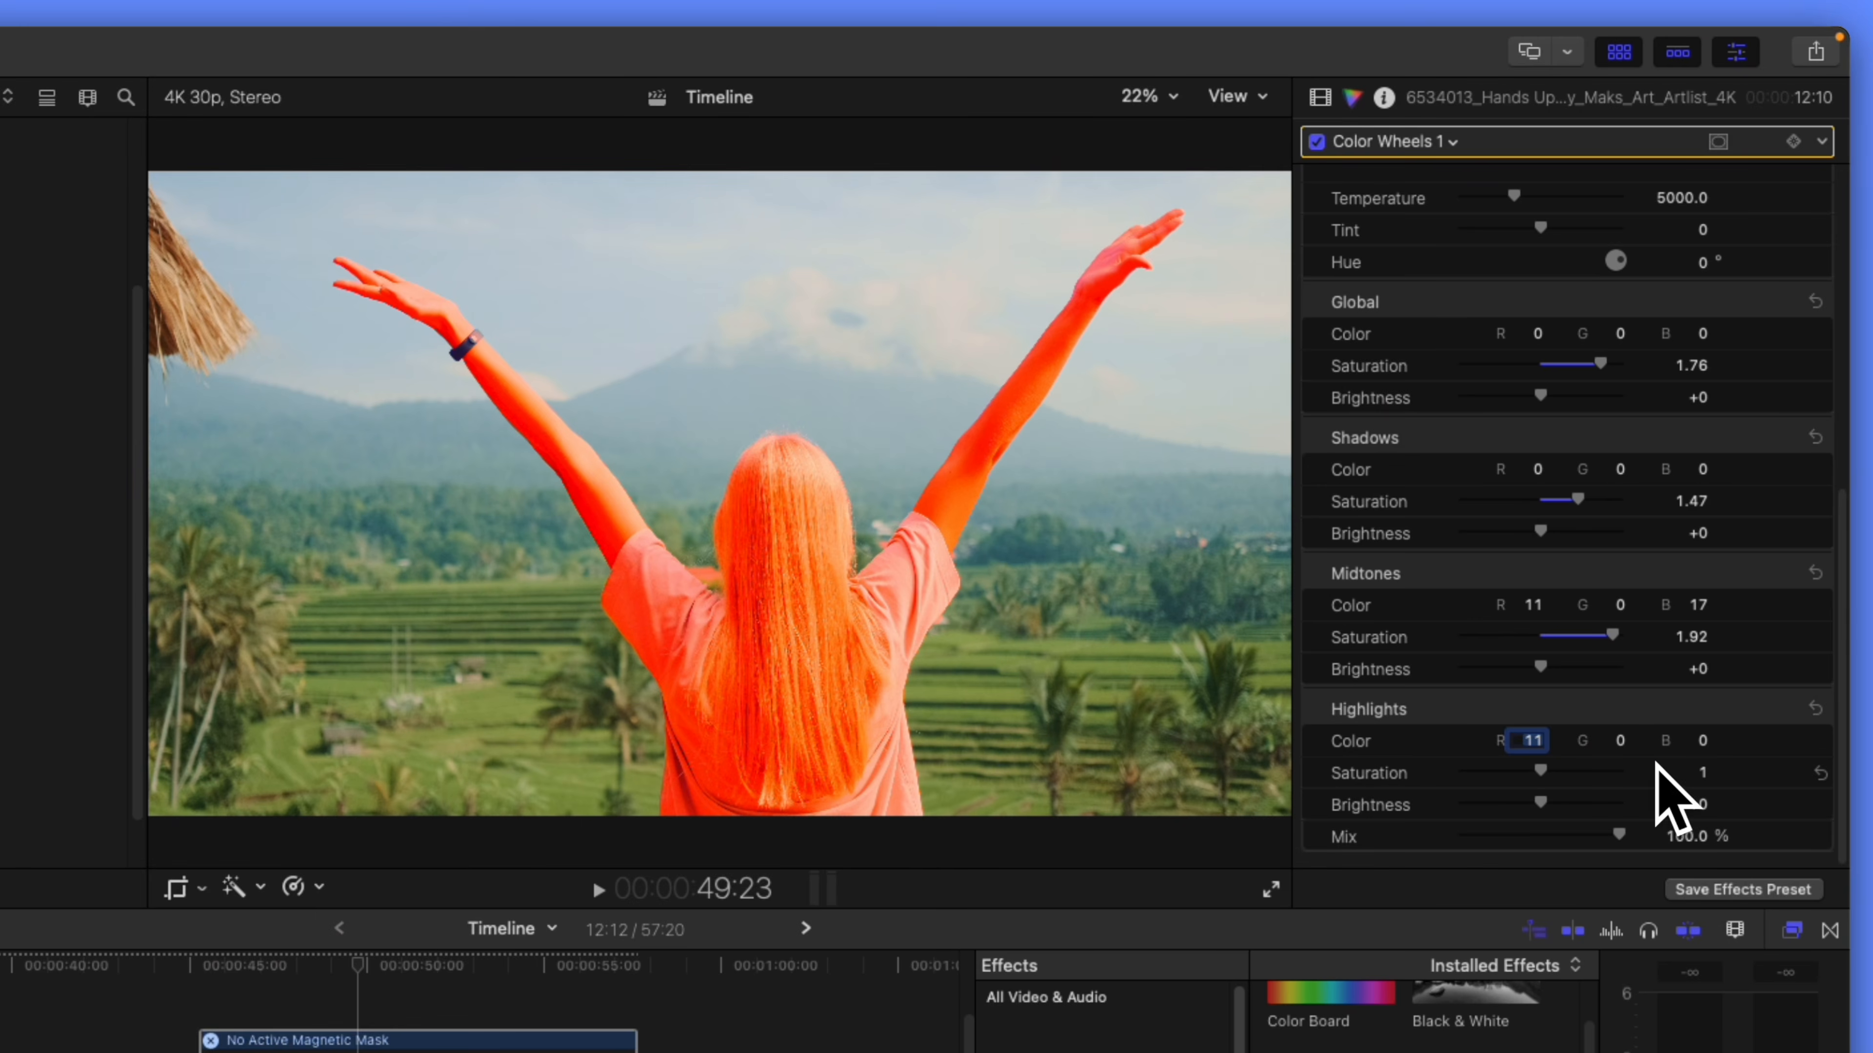
click(1701, 741)
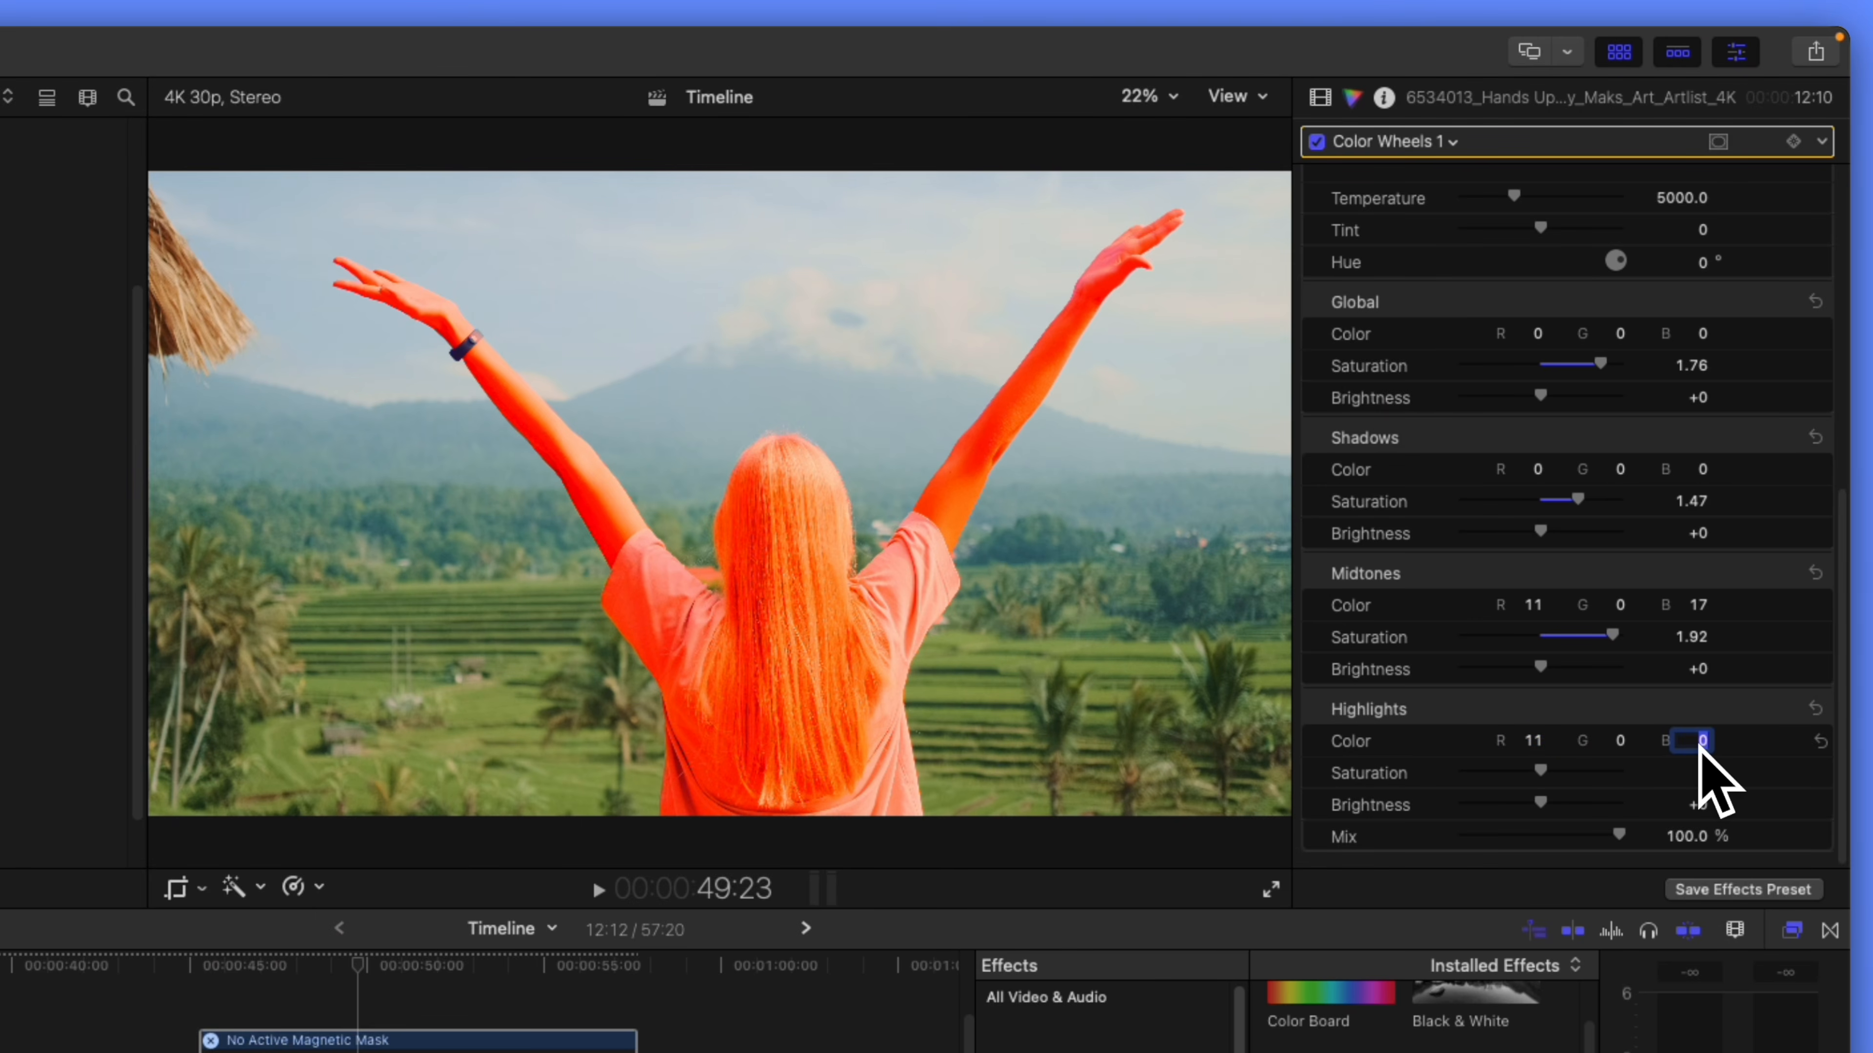
text(7)
key(Return)
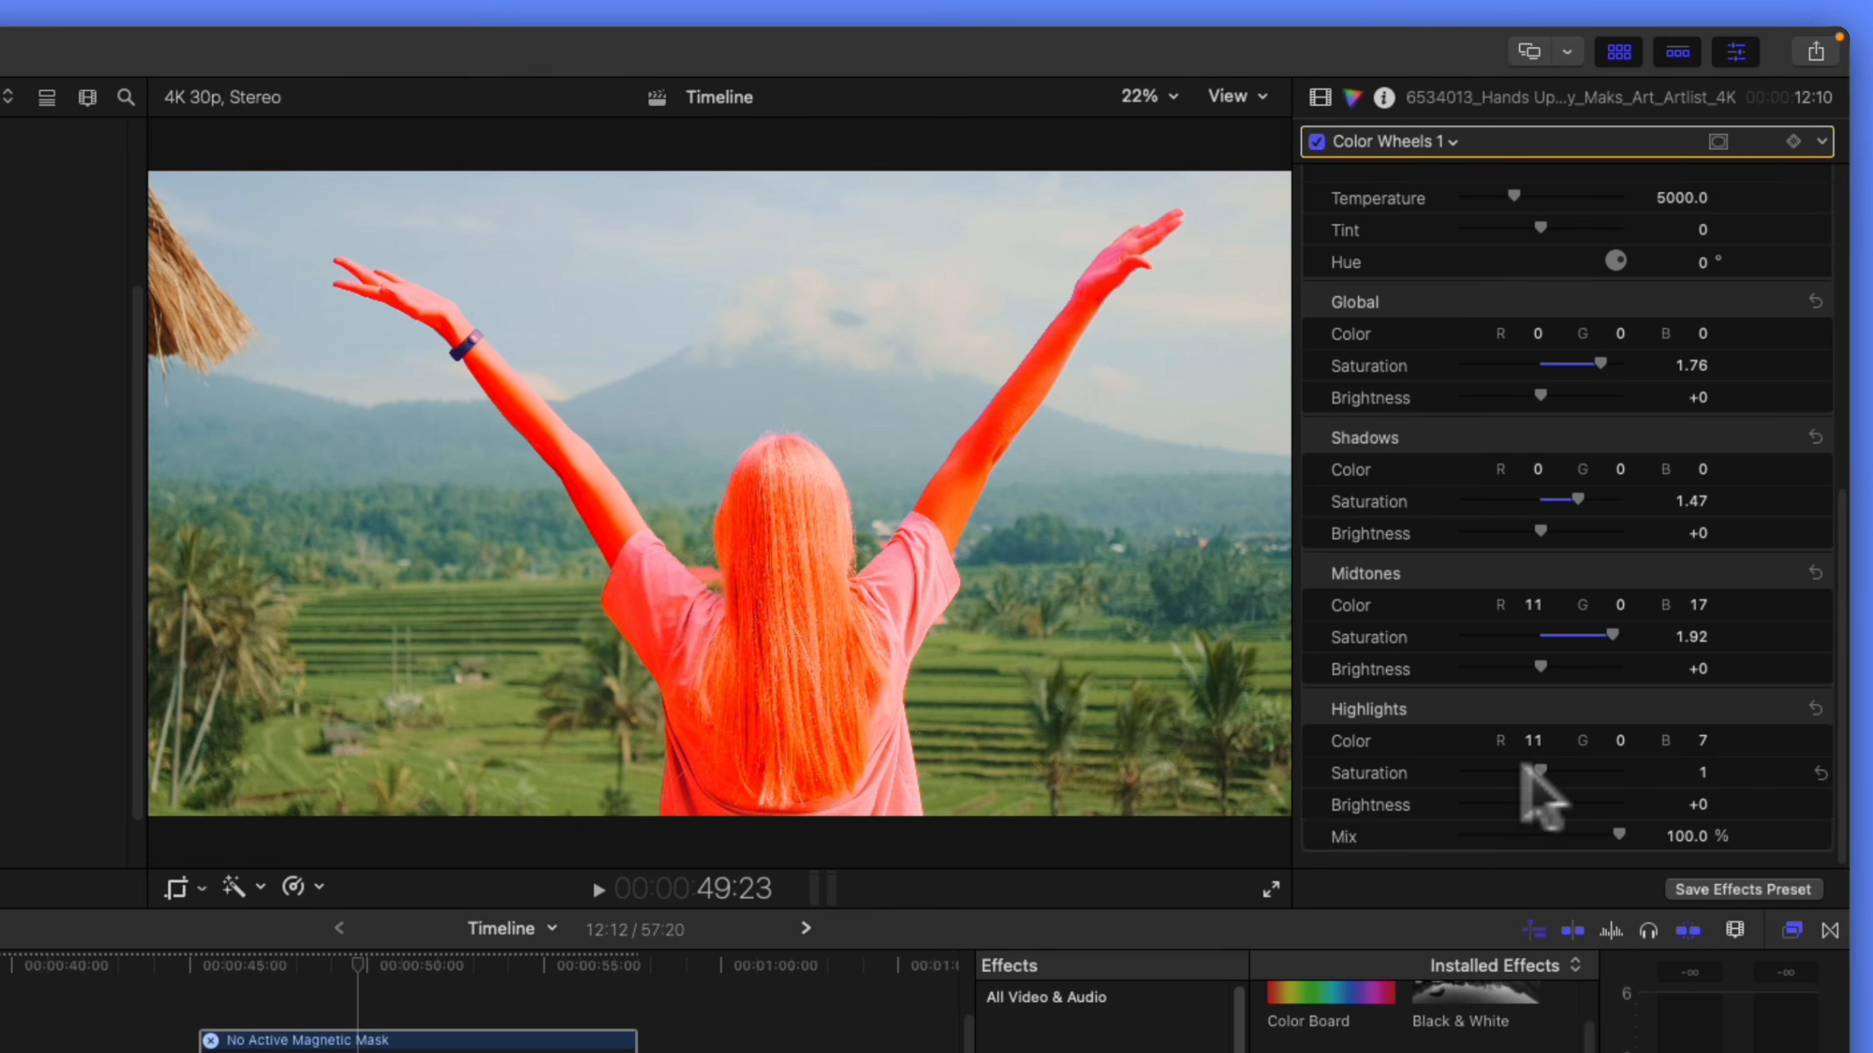
- Set the Highlights saturation of the upper clip's Color Wheels to 1.7
click(1696, 773)
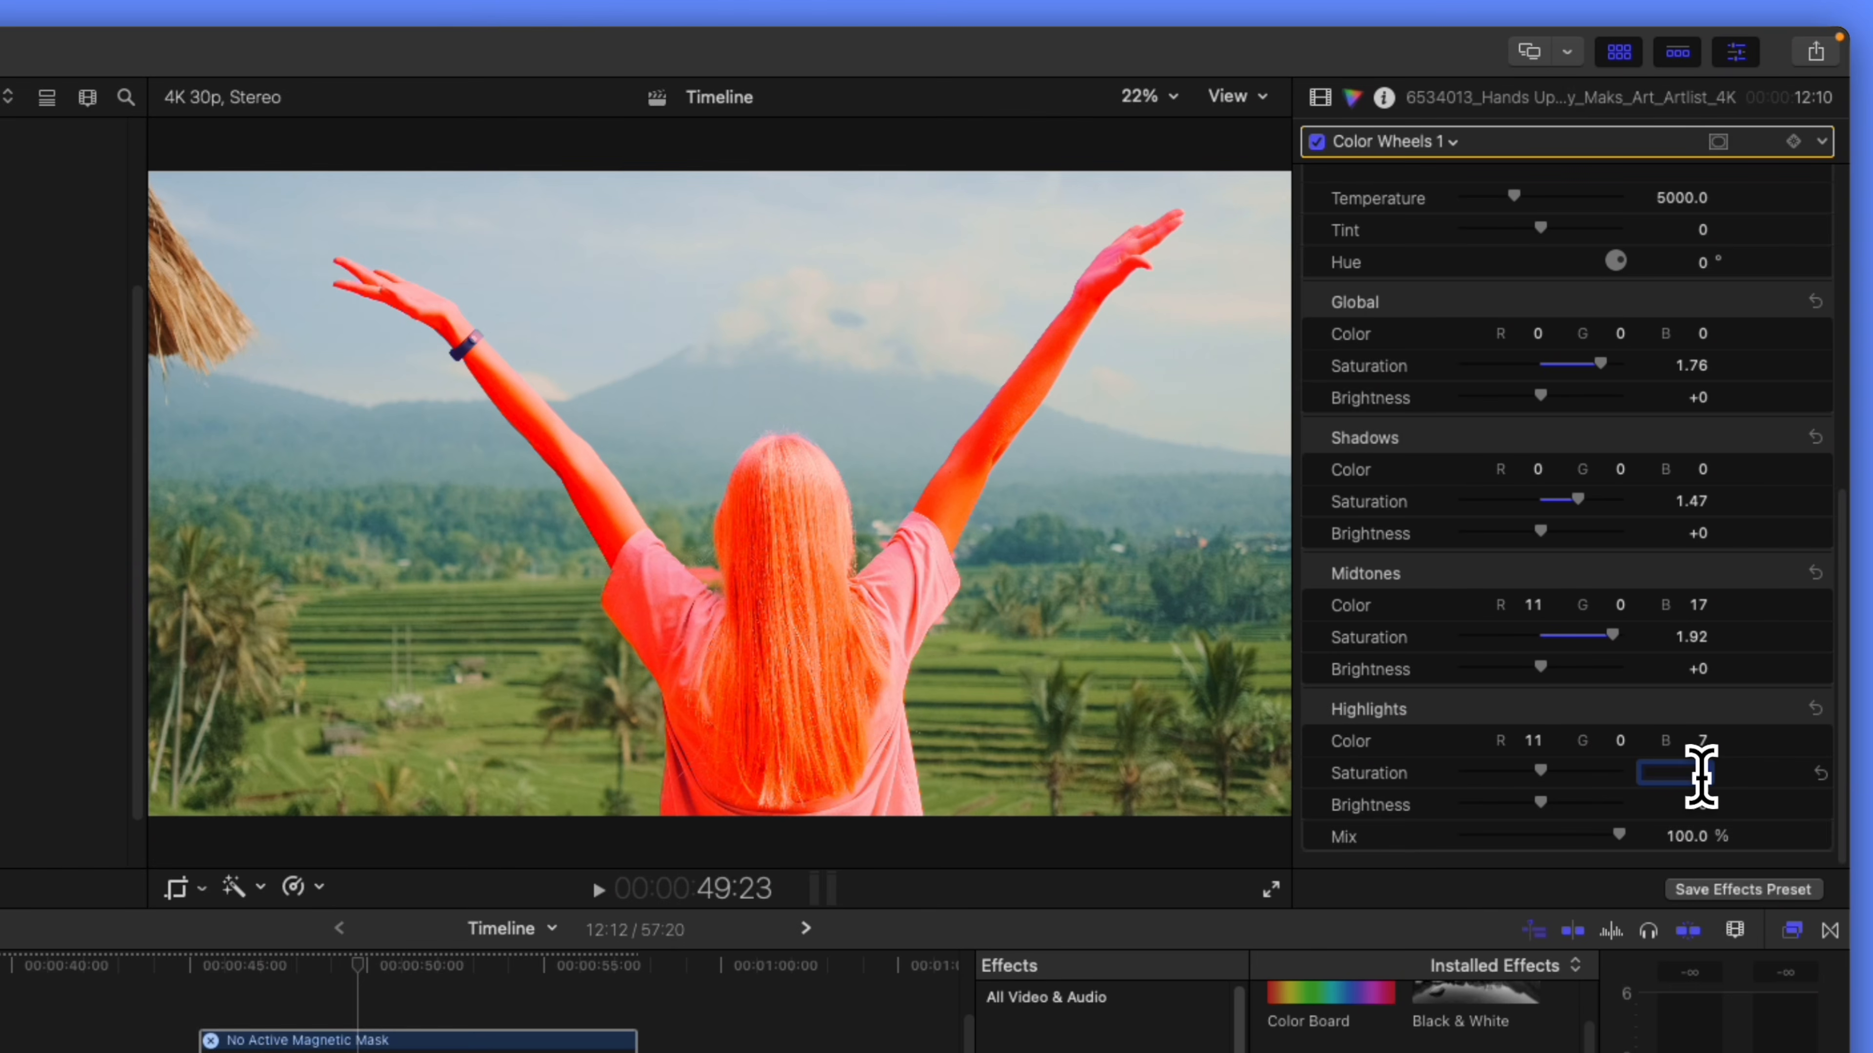
text(1.7)
key(Return)
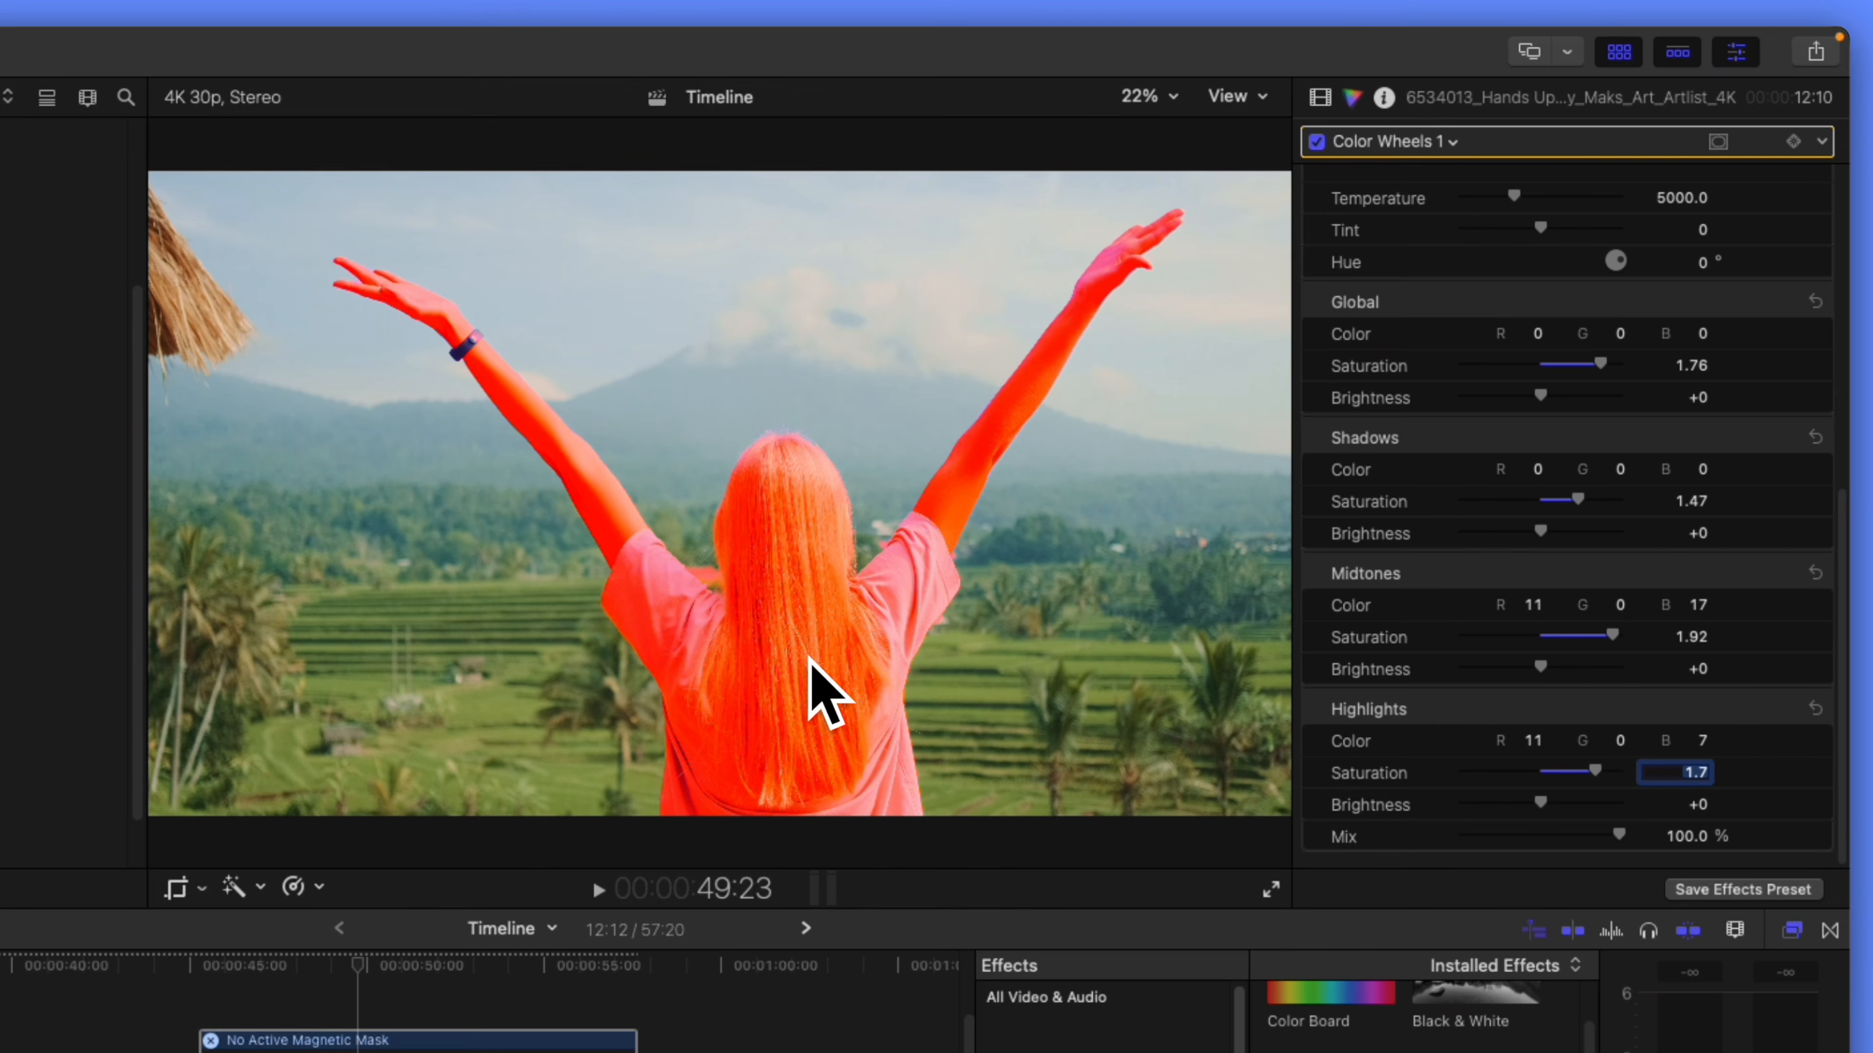
scroll(1664, 368, up, 10)
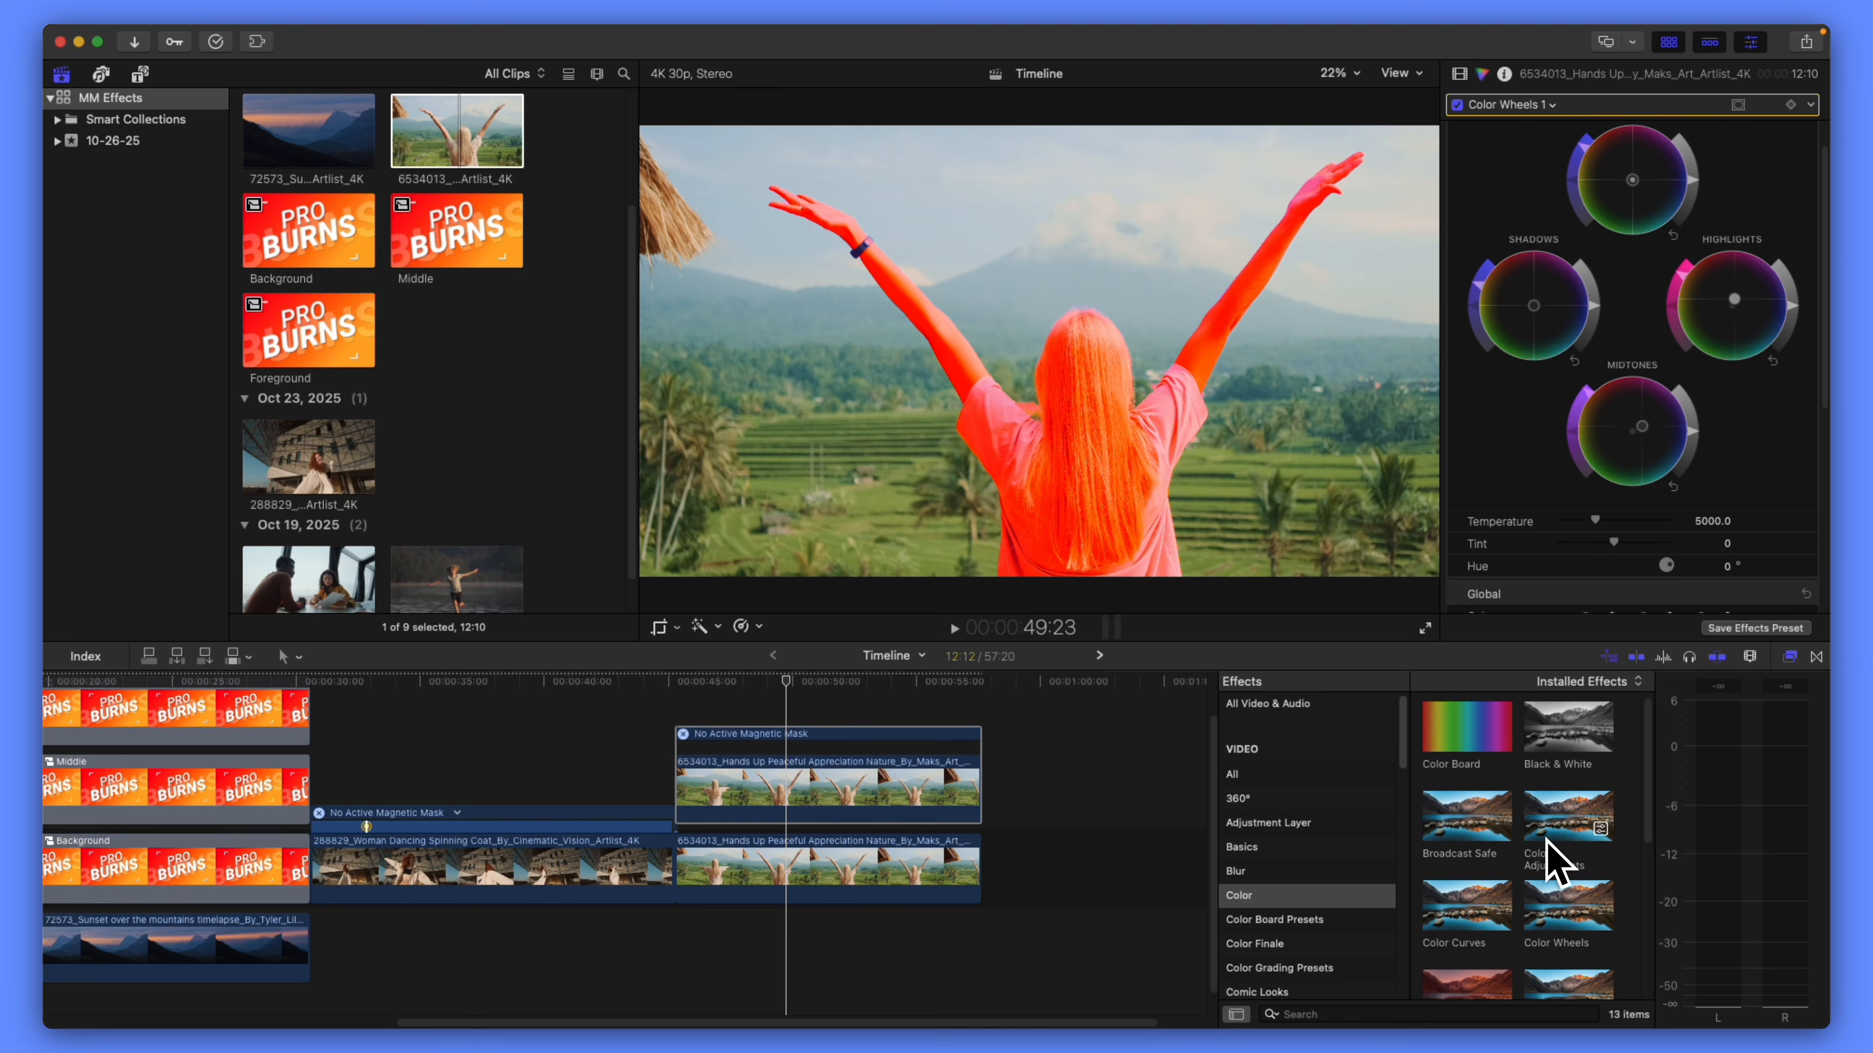
- Apply the Gaussian blur effect to the masked upper Hands Up clip
click(1789, 657)
click(1789, 657)
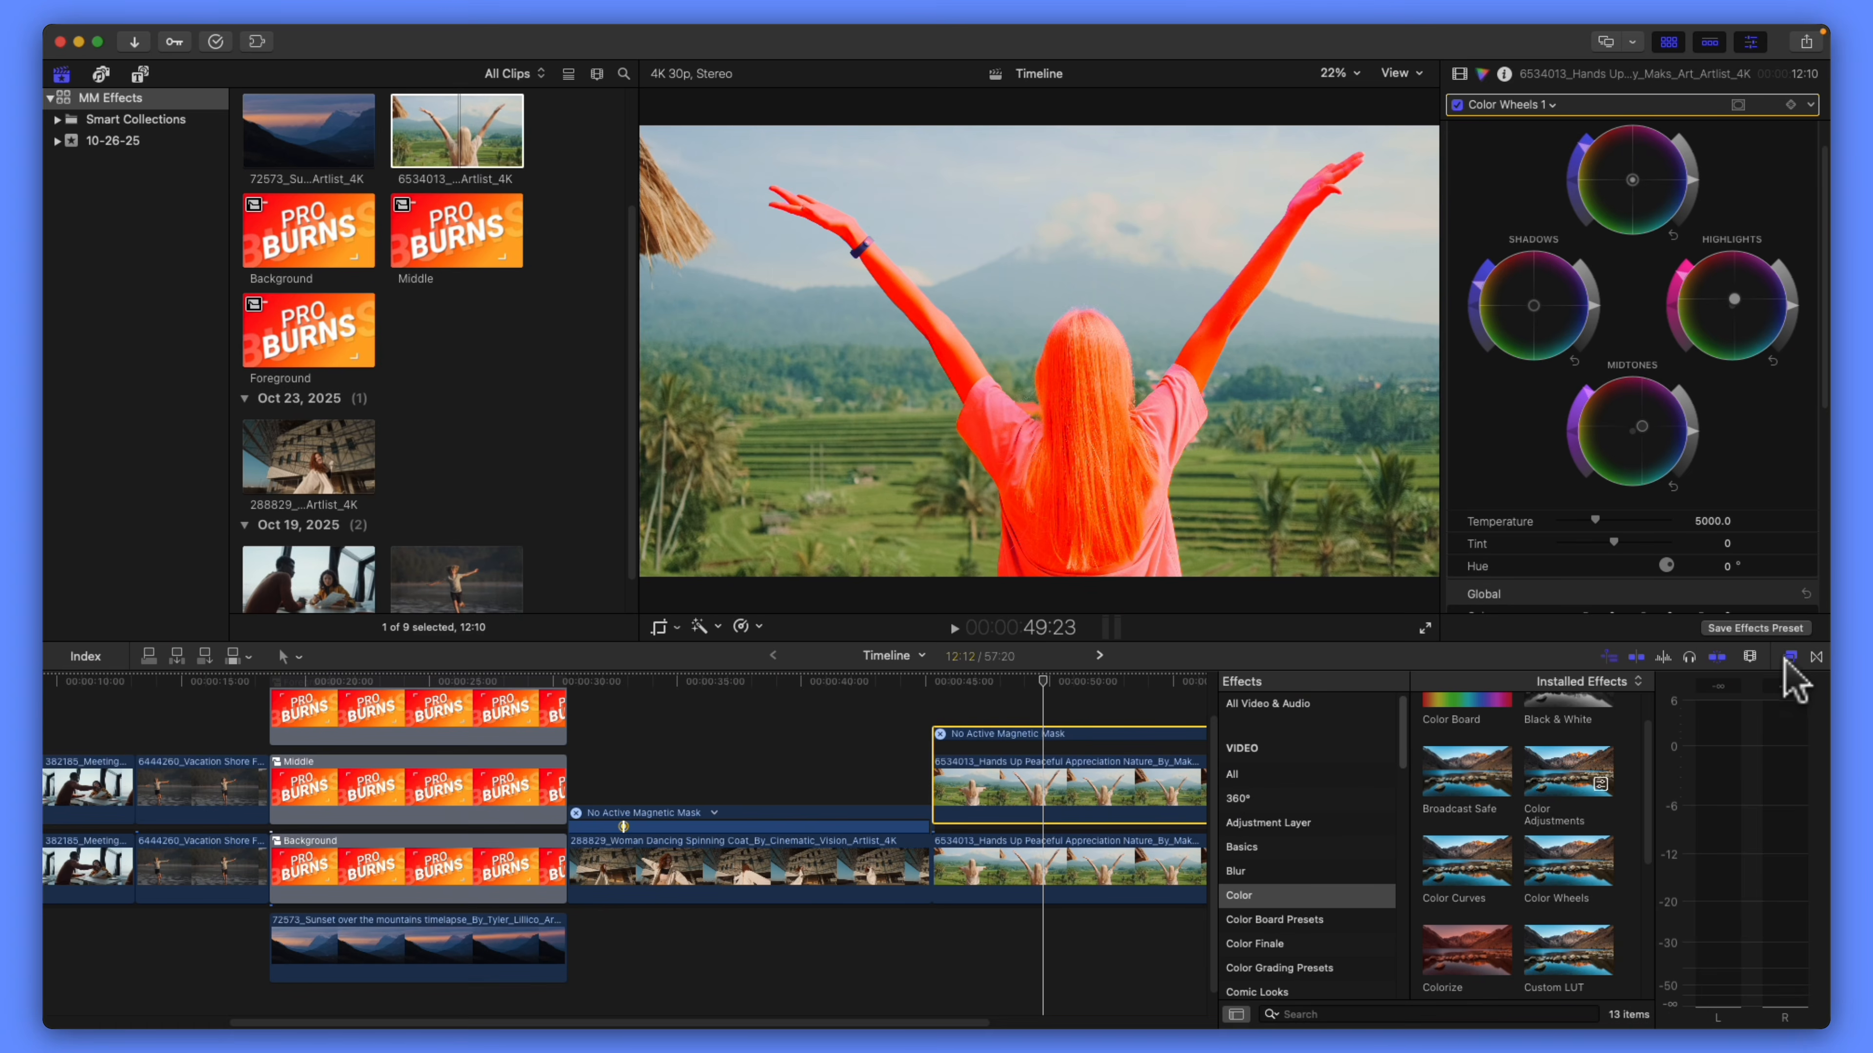
click(1244, 871)
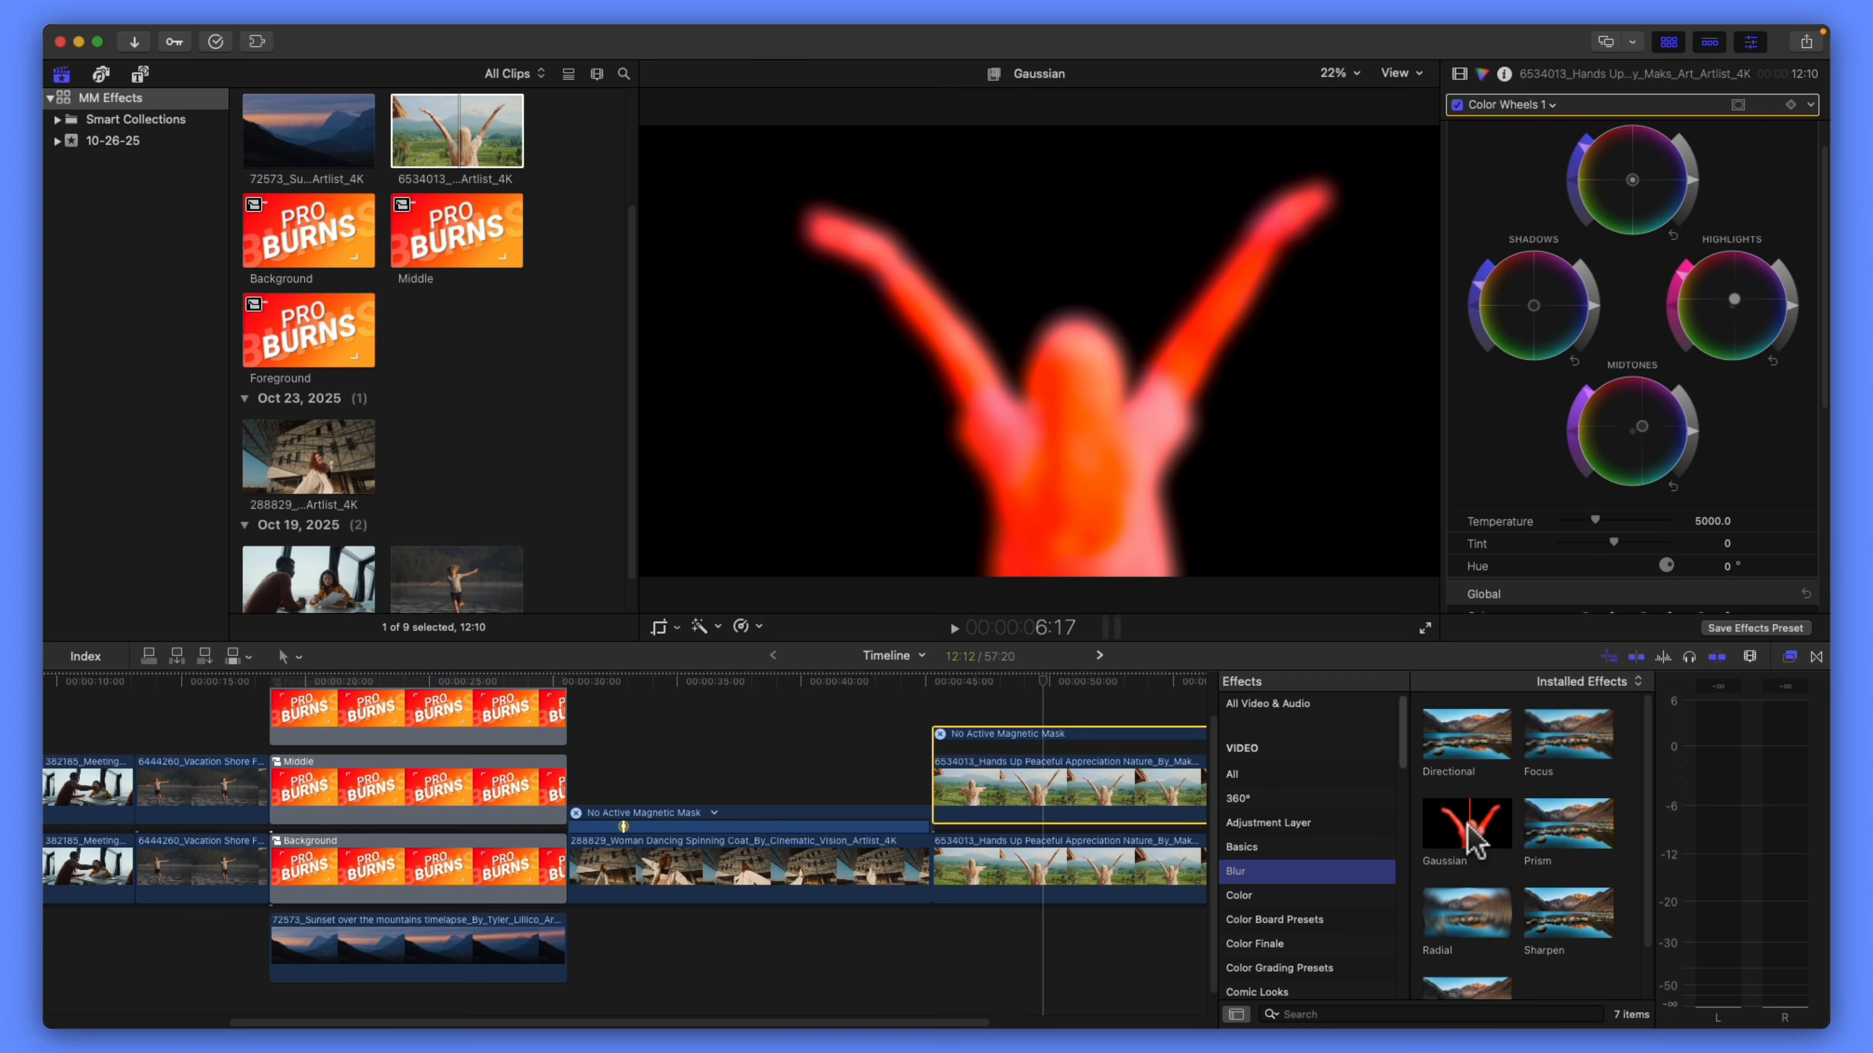
drag(1476, 837, 1031, 789)
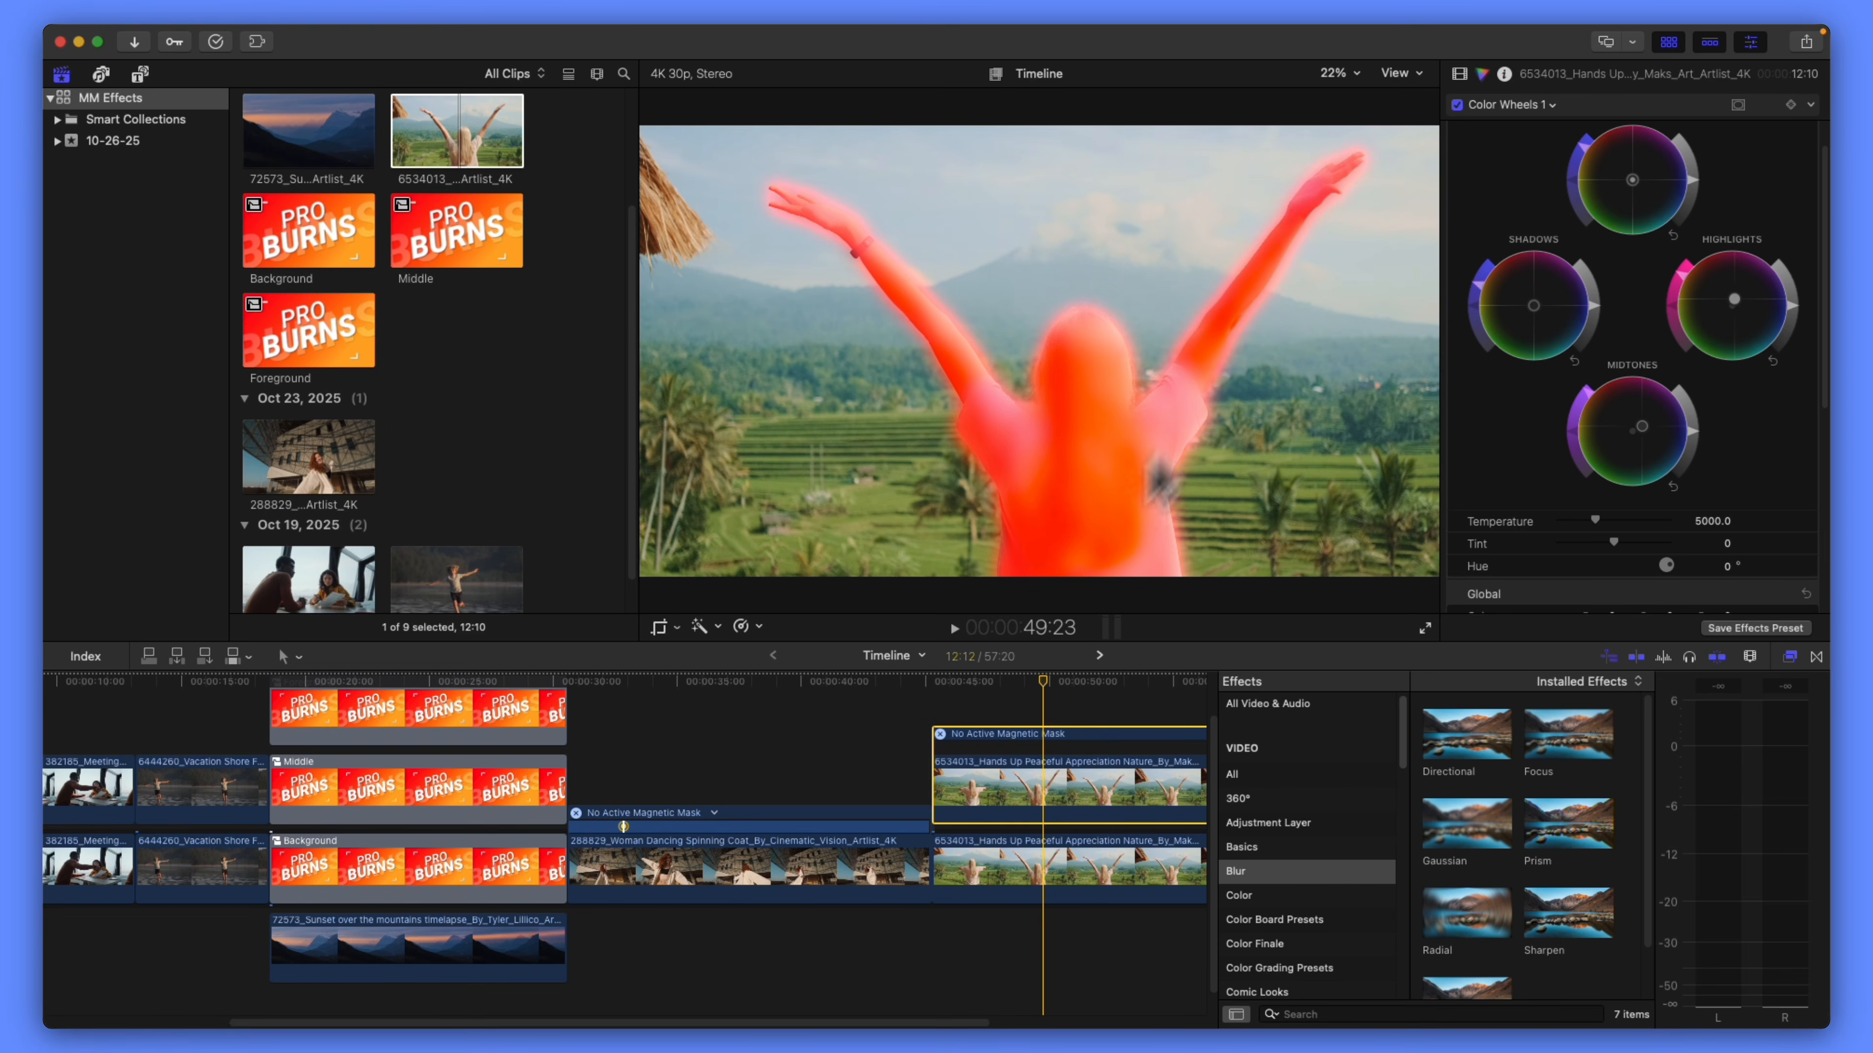
- Set the Gaussian Amount to 56.12 and Blur Boost to 1.16, and hide the effects browser
click(1460, 74)
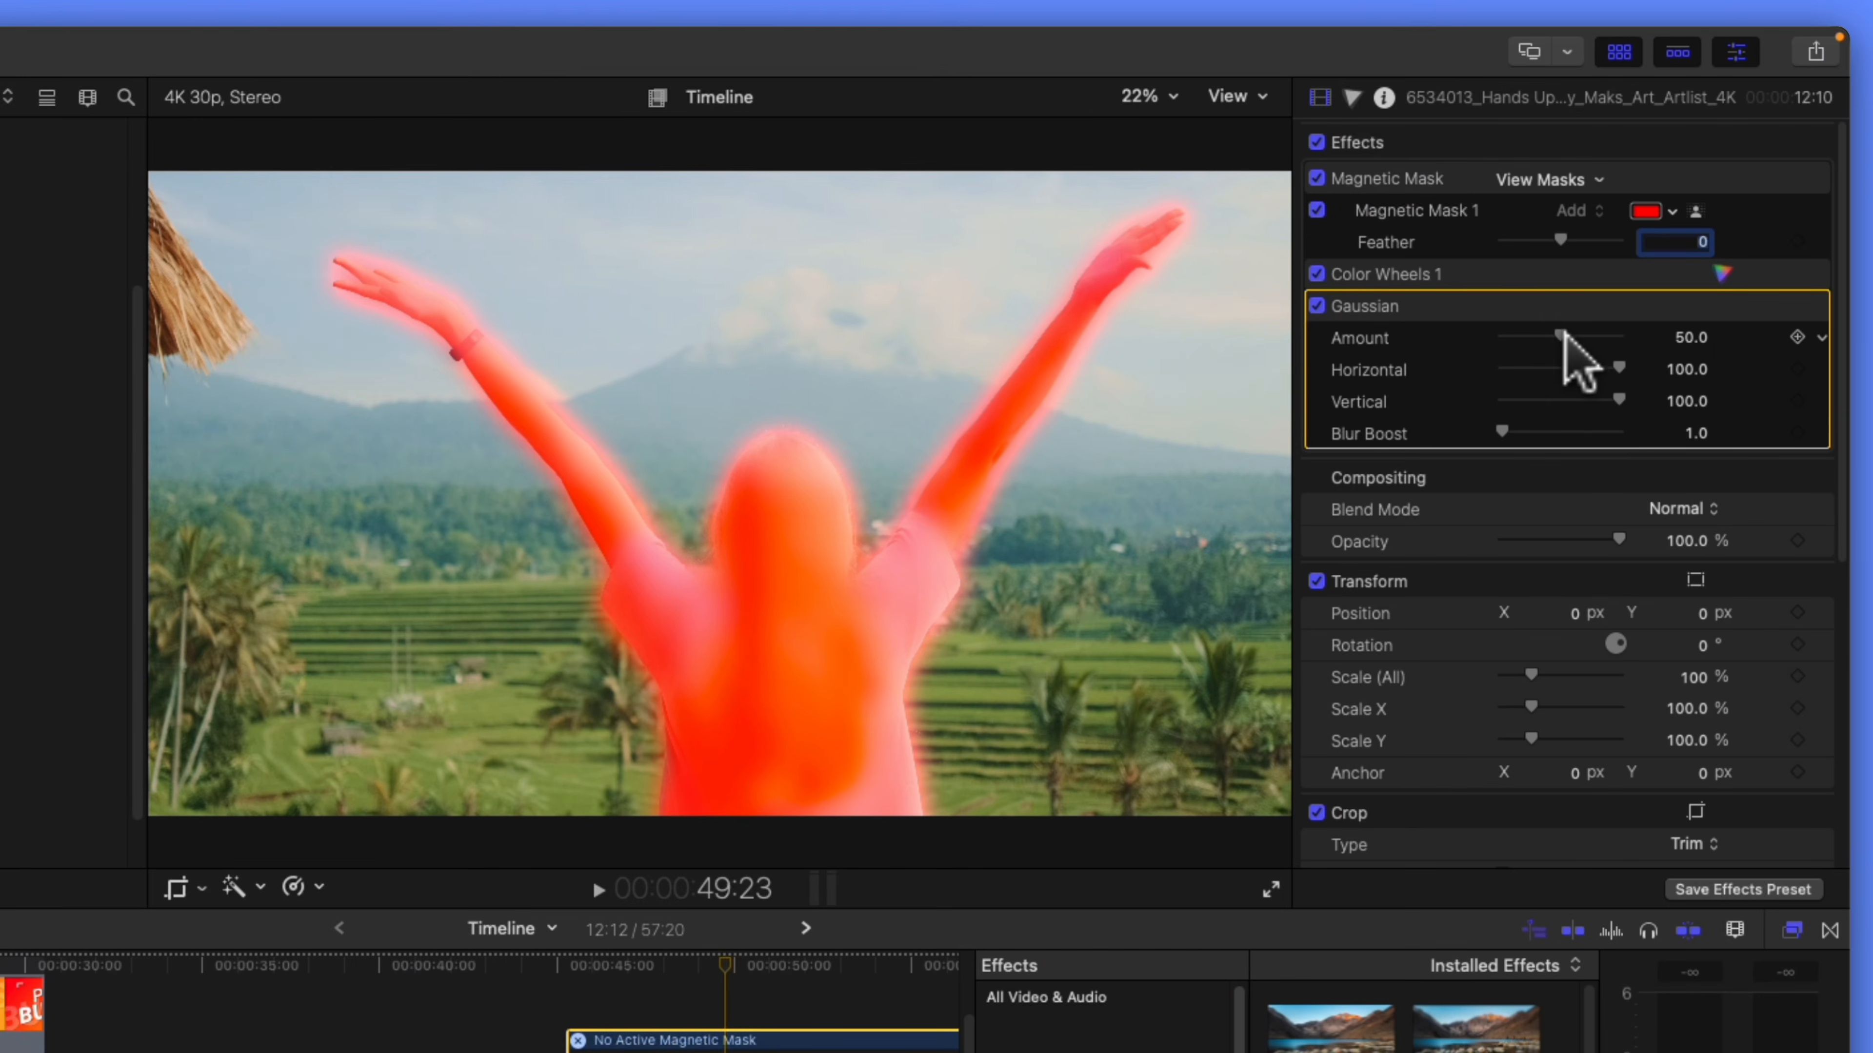
mouse_move(1560, 335)
mouse_down()
mouse_move(1617, 336)
mouse_move(1571, 340)
mouse_up()
mouse_move(1501, 434)
mouse_down()
mouse_move(1564, 433)
mouse_move(1503, 433)
mouse_up()
key(super+5)
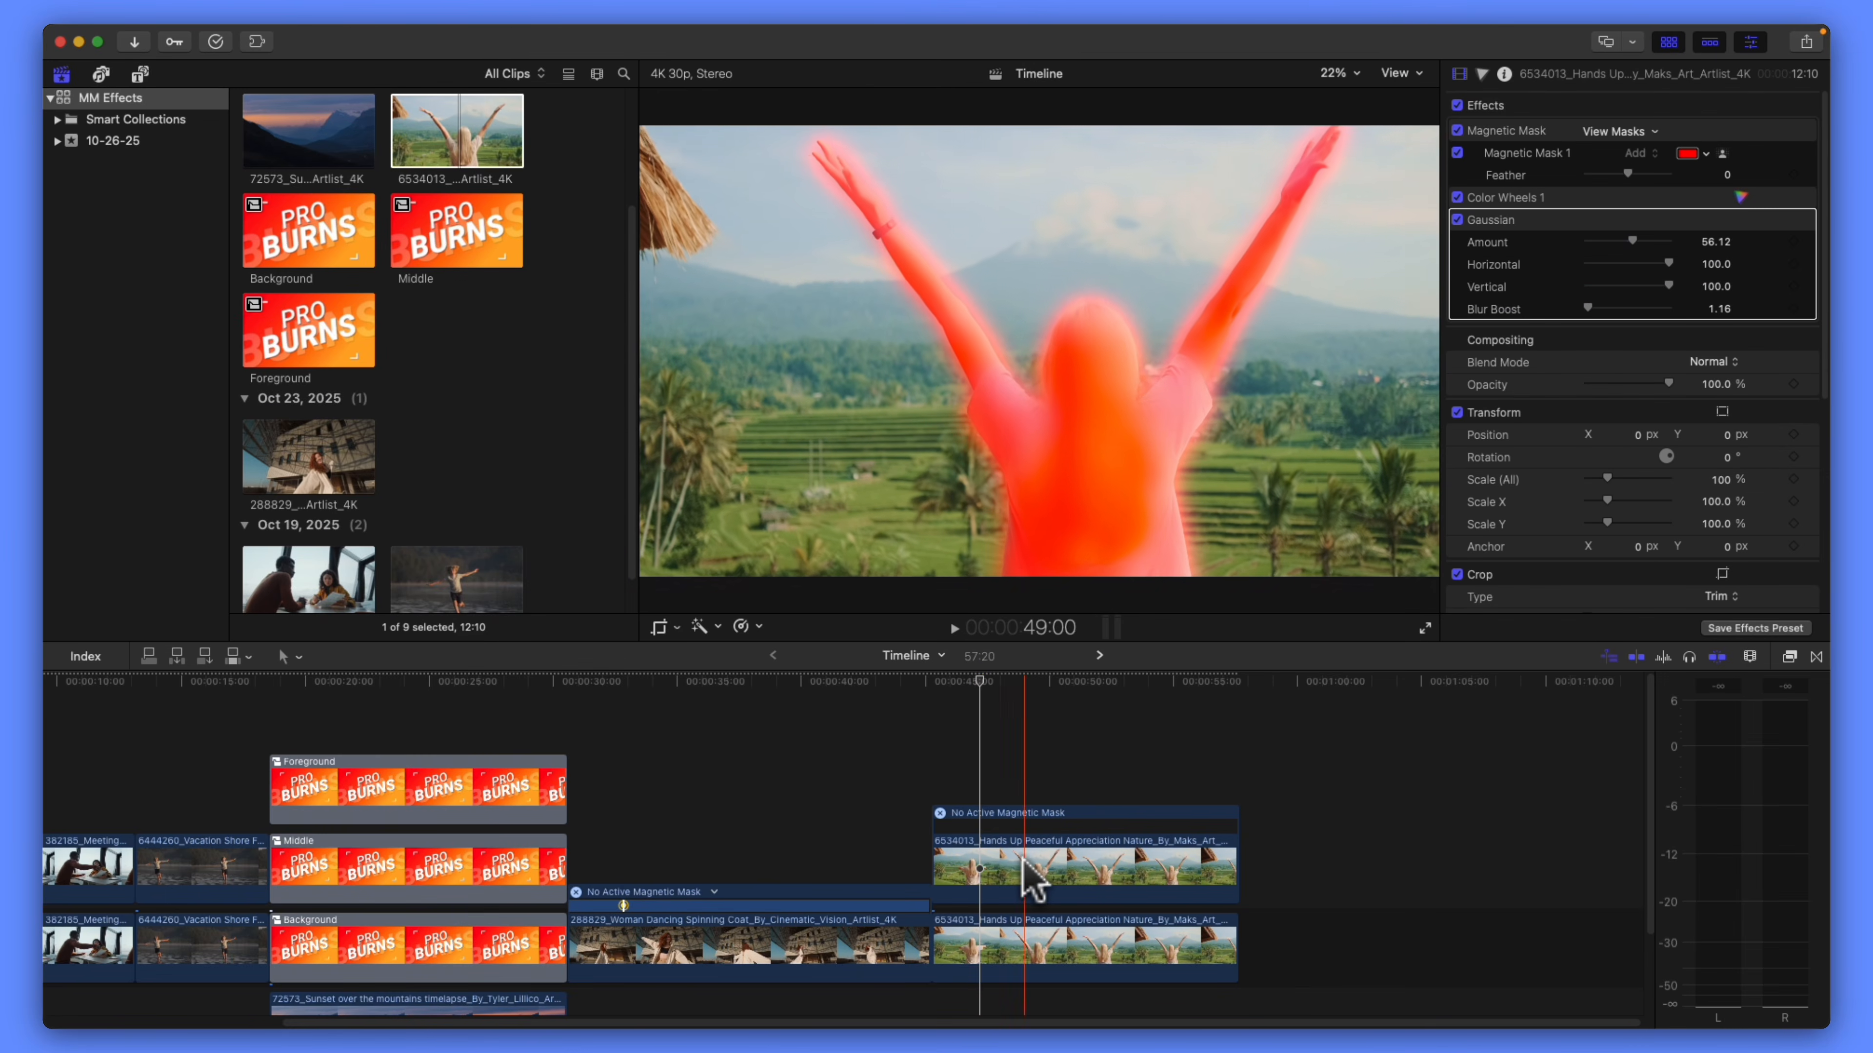
- Duplicate the masked Hands Up clip onto the layer above and remove Color Wheels and Gaussian from the copy
drag(1033, 878, 1036, 767)
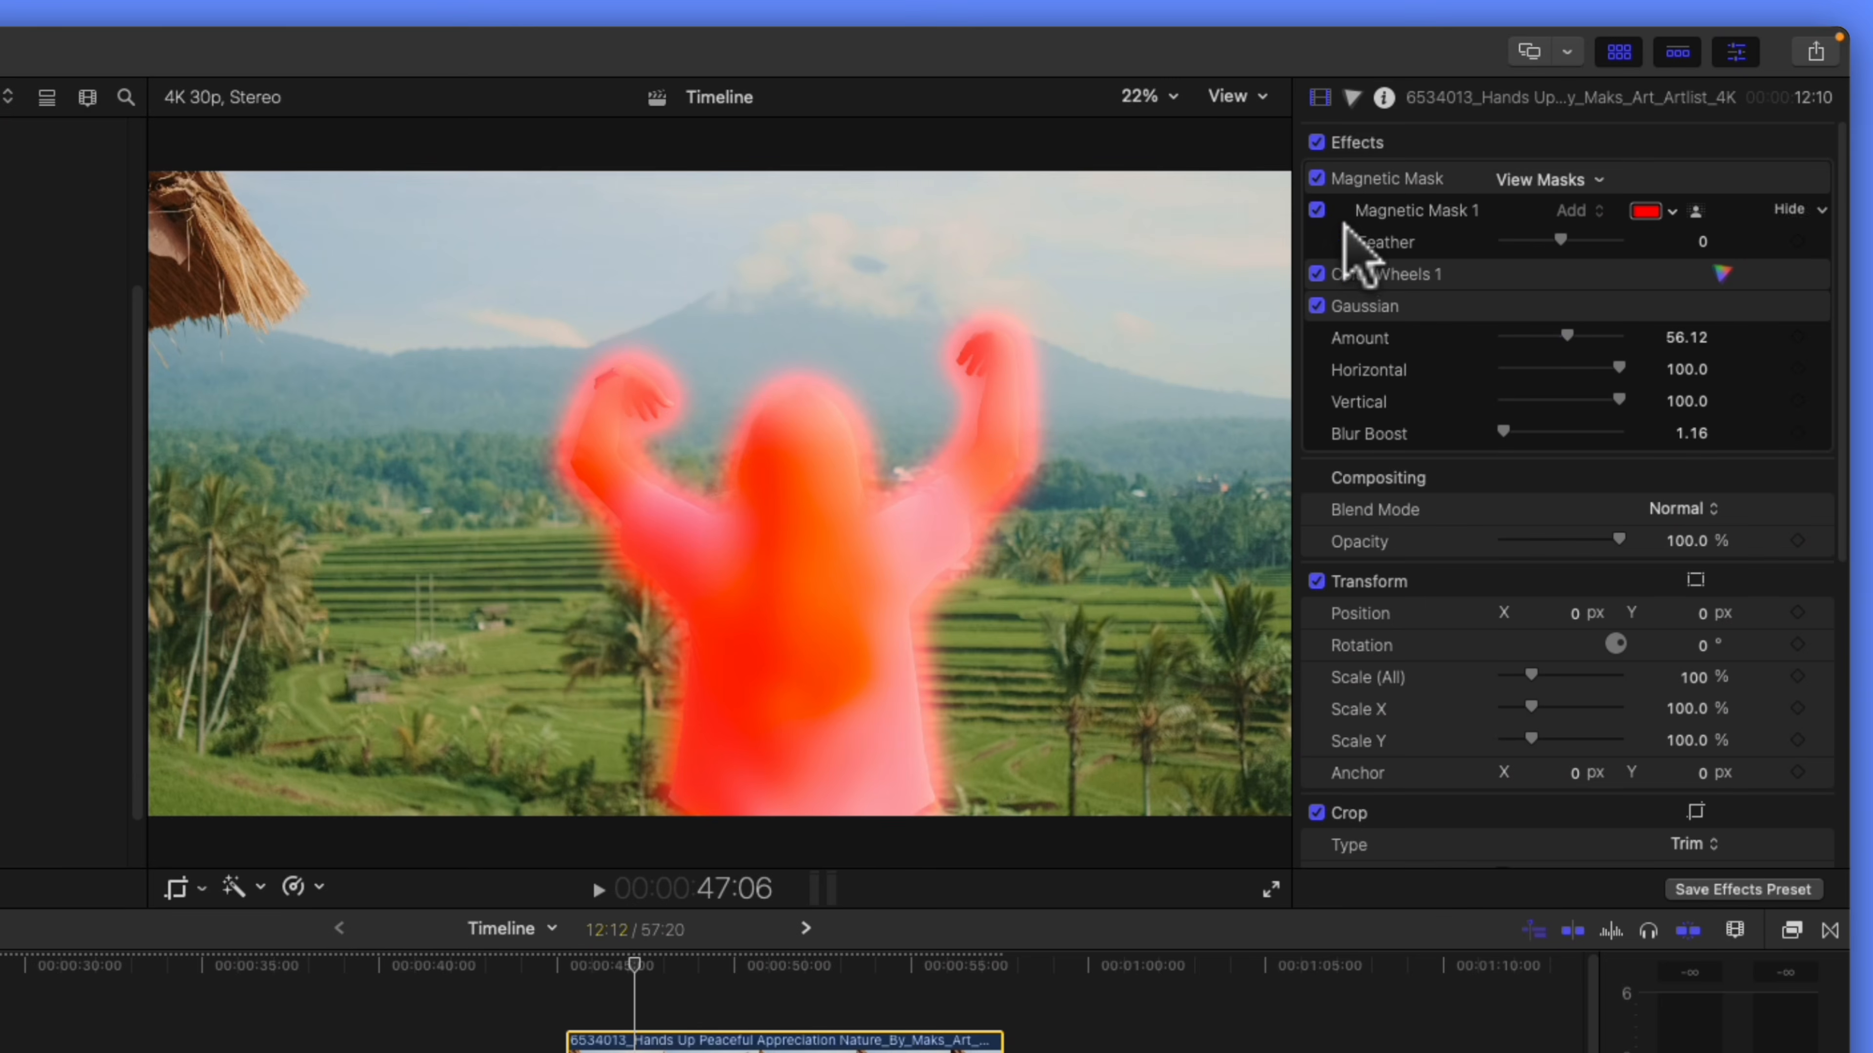
click(1384, 275)
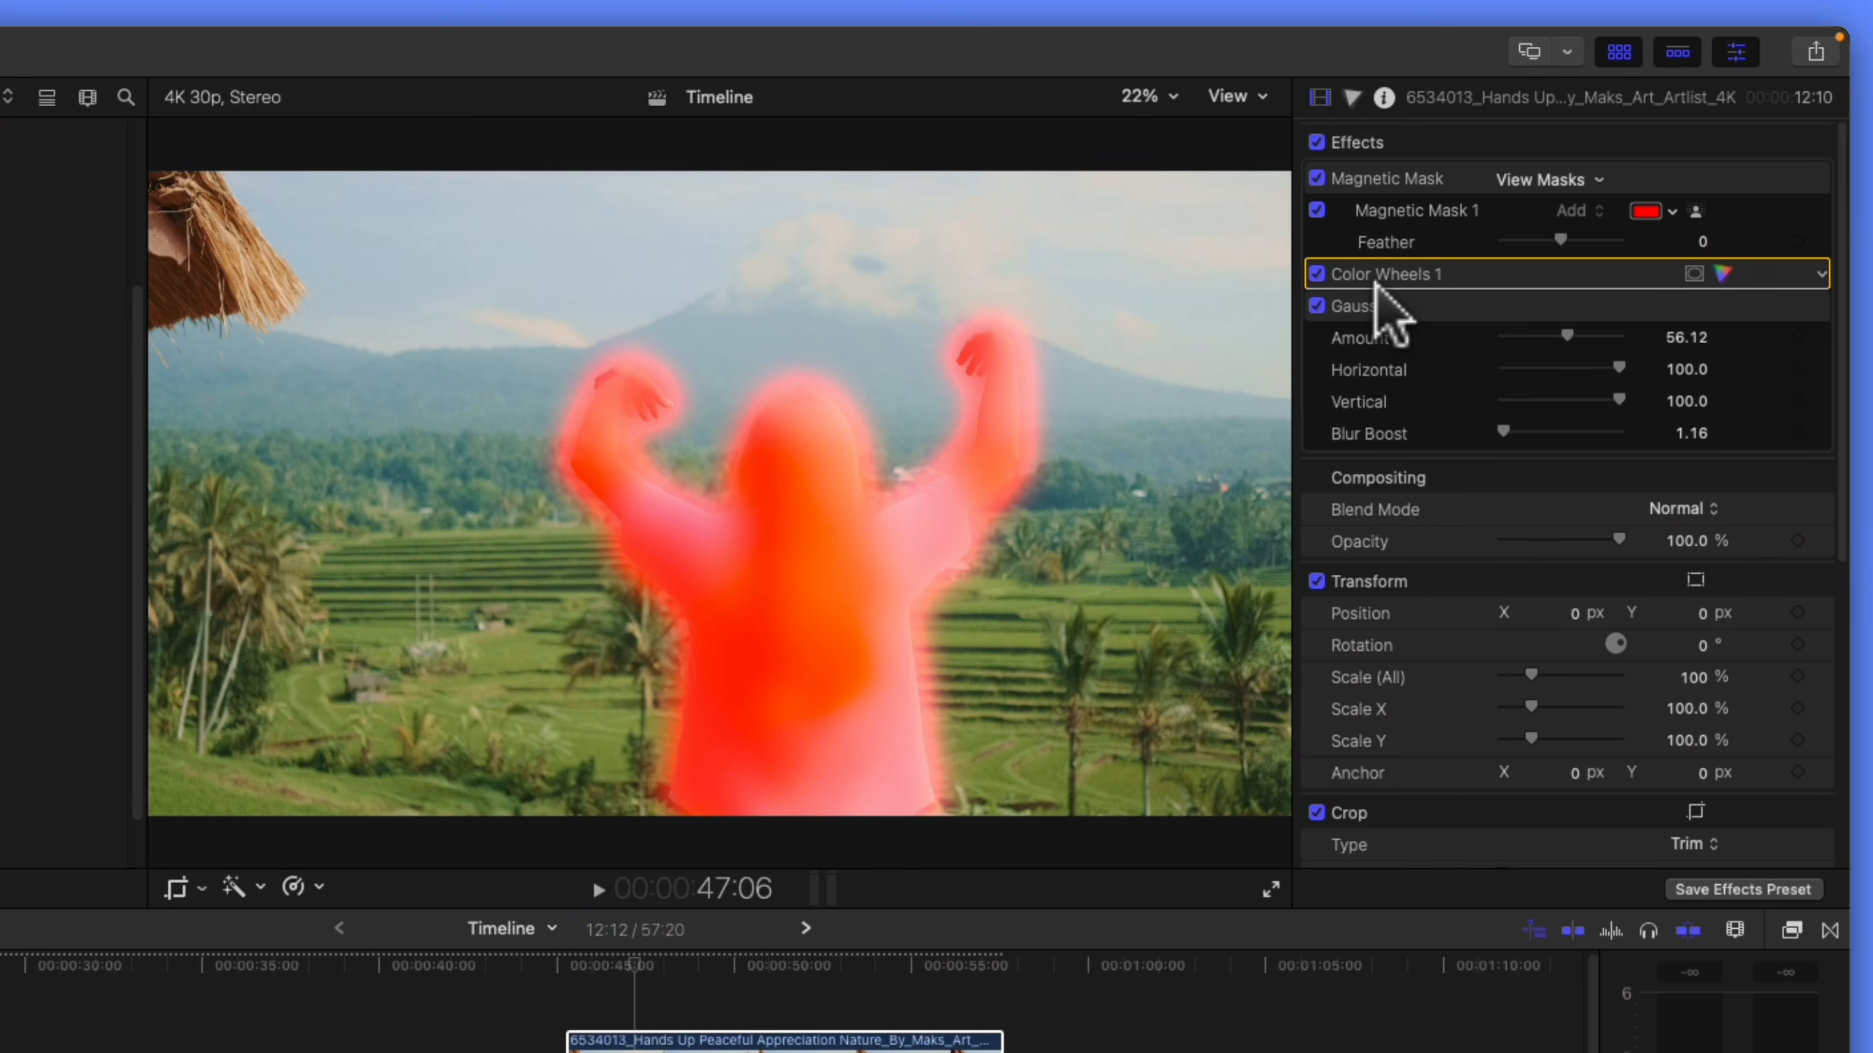
key(Delete)
click(1368, 272)
key(Delete)
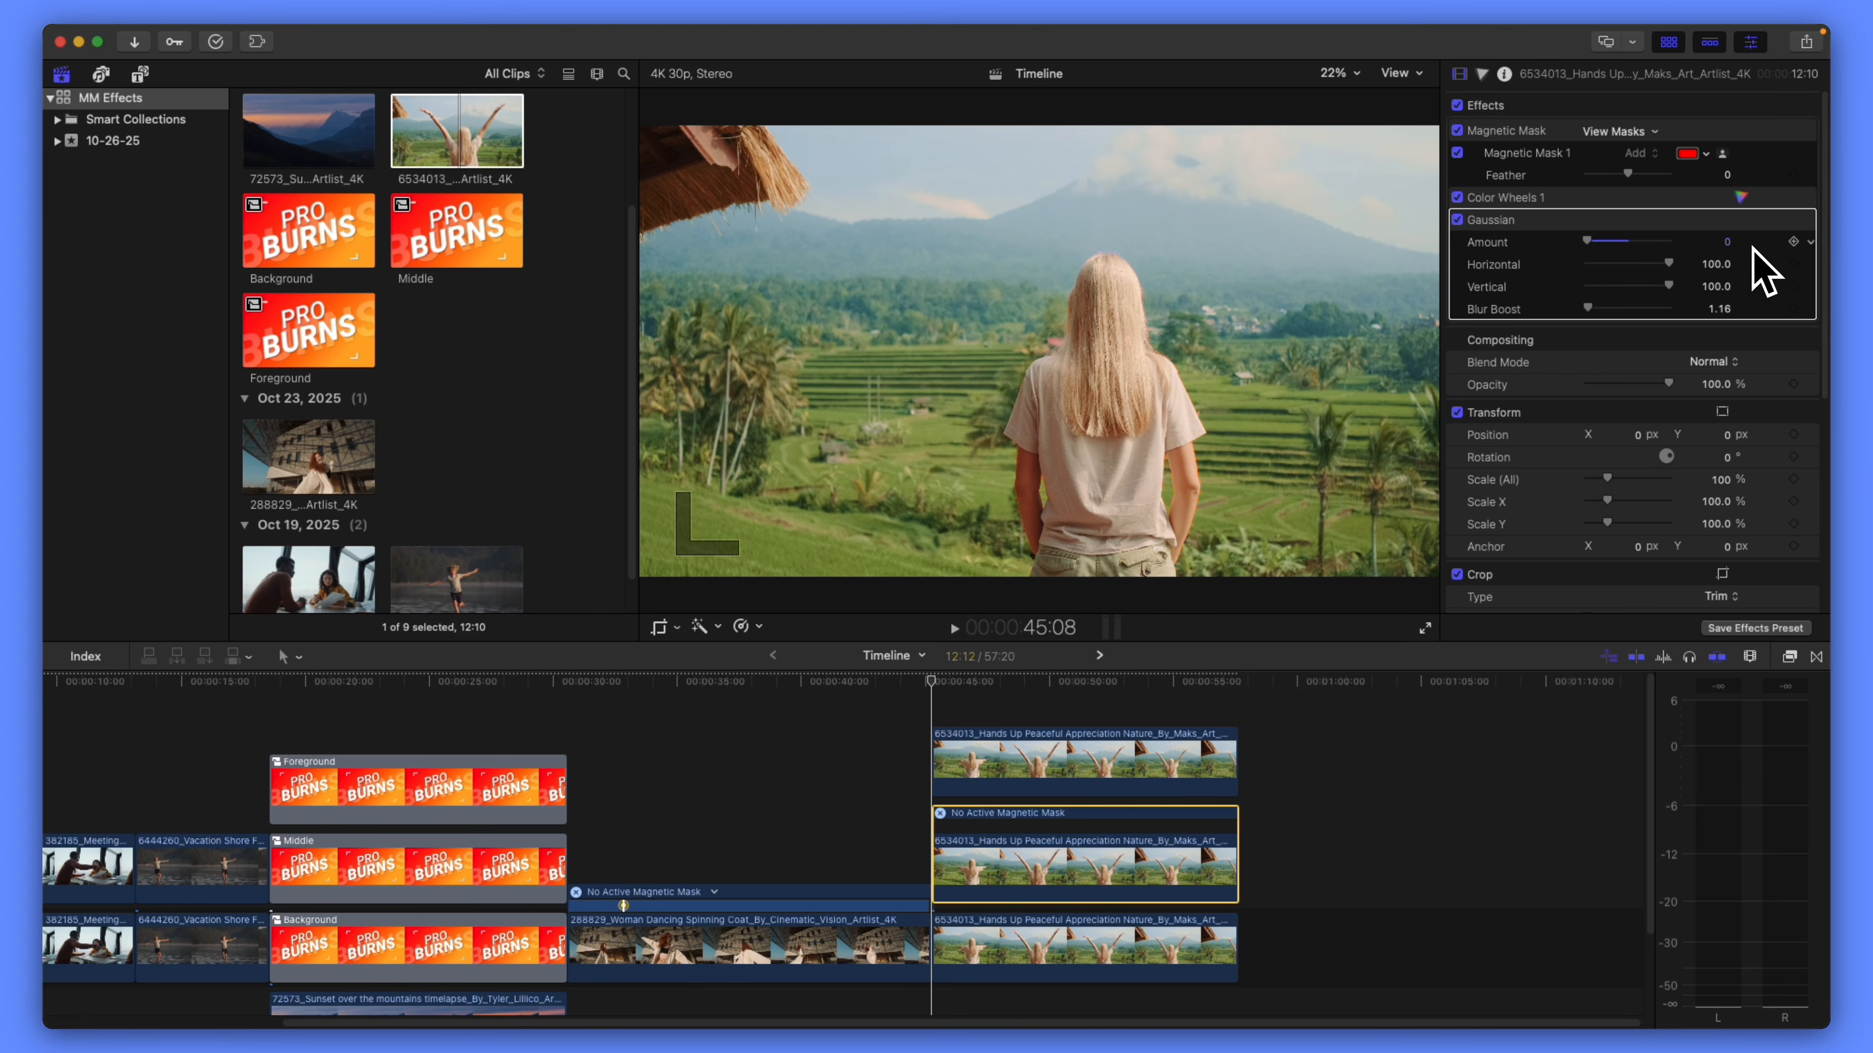
- At 45:08, keyframe the middle Hands Up clip's Gaussian Amount at 0 and Blur Boost at 1.16
click(1794, 242)
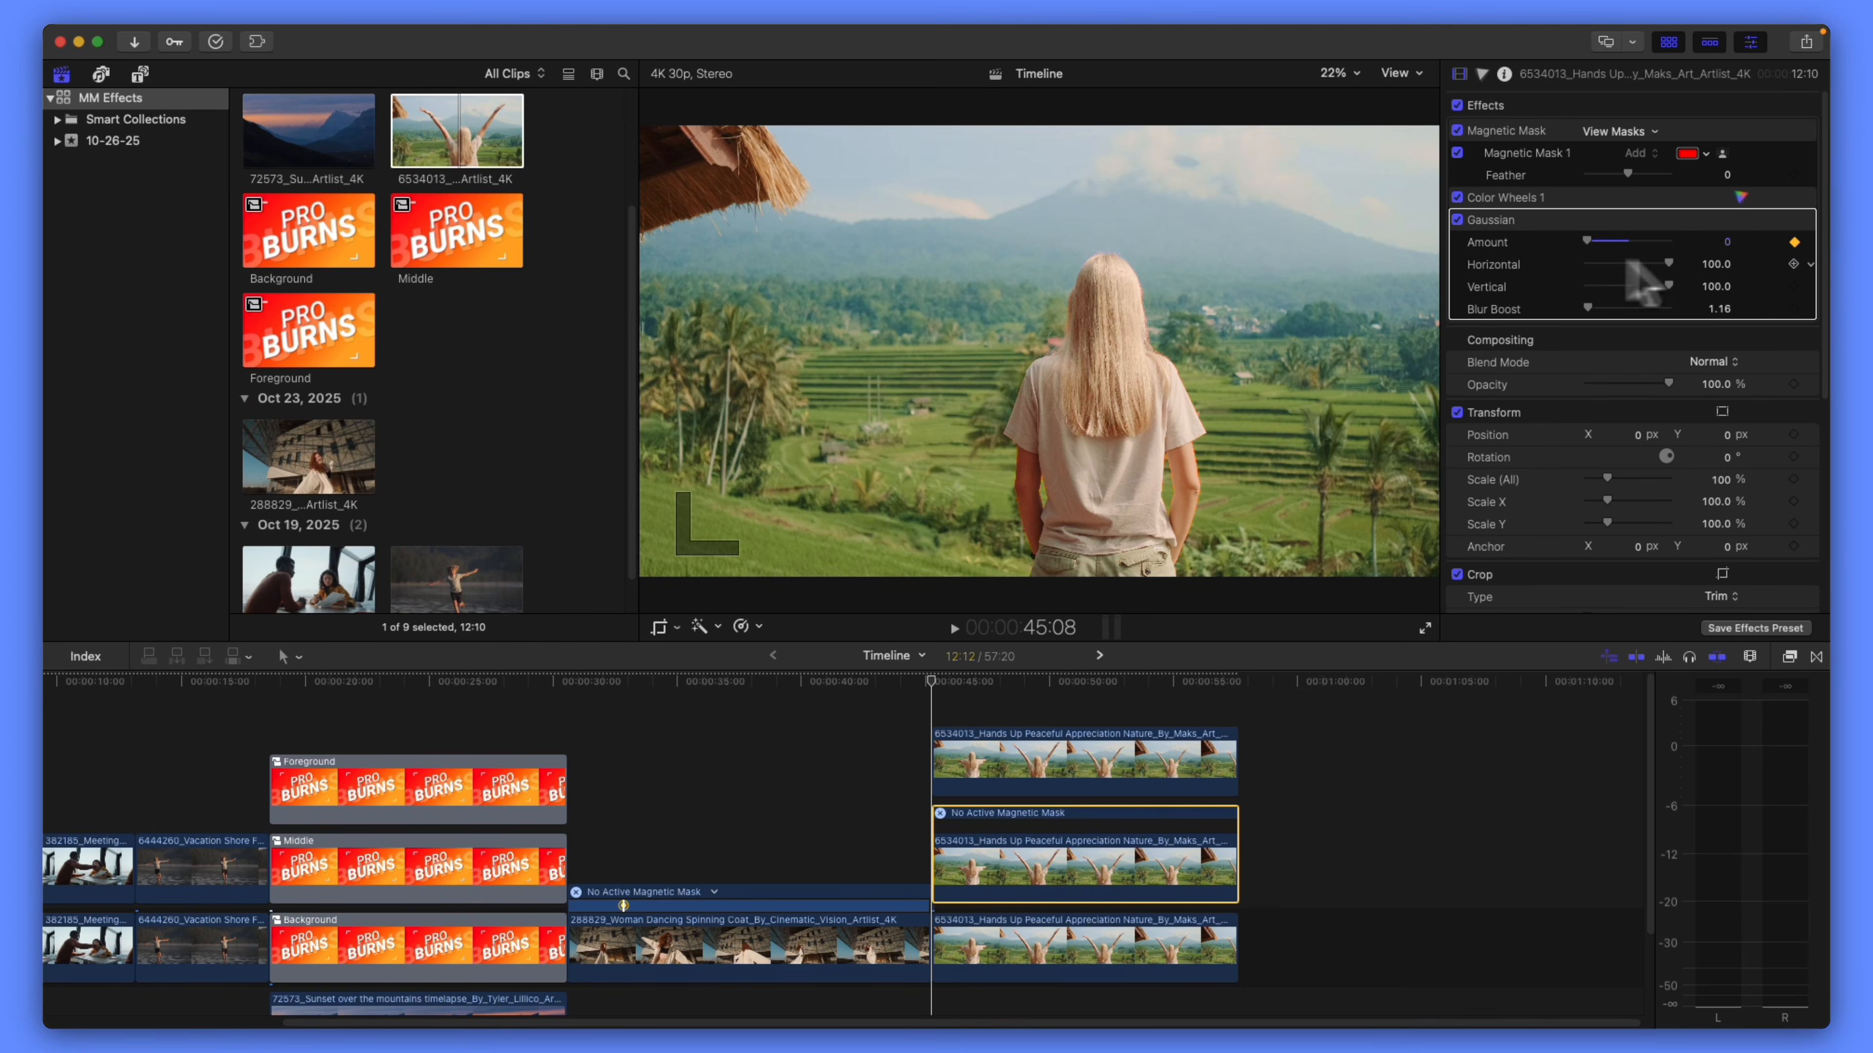
click(1794, 308)
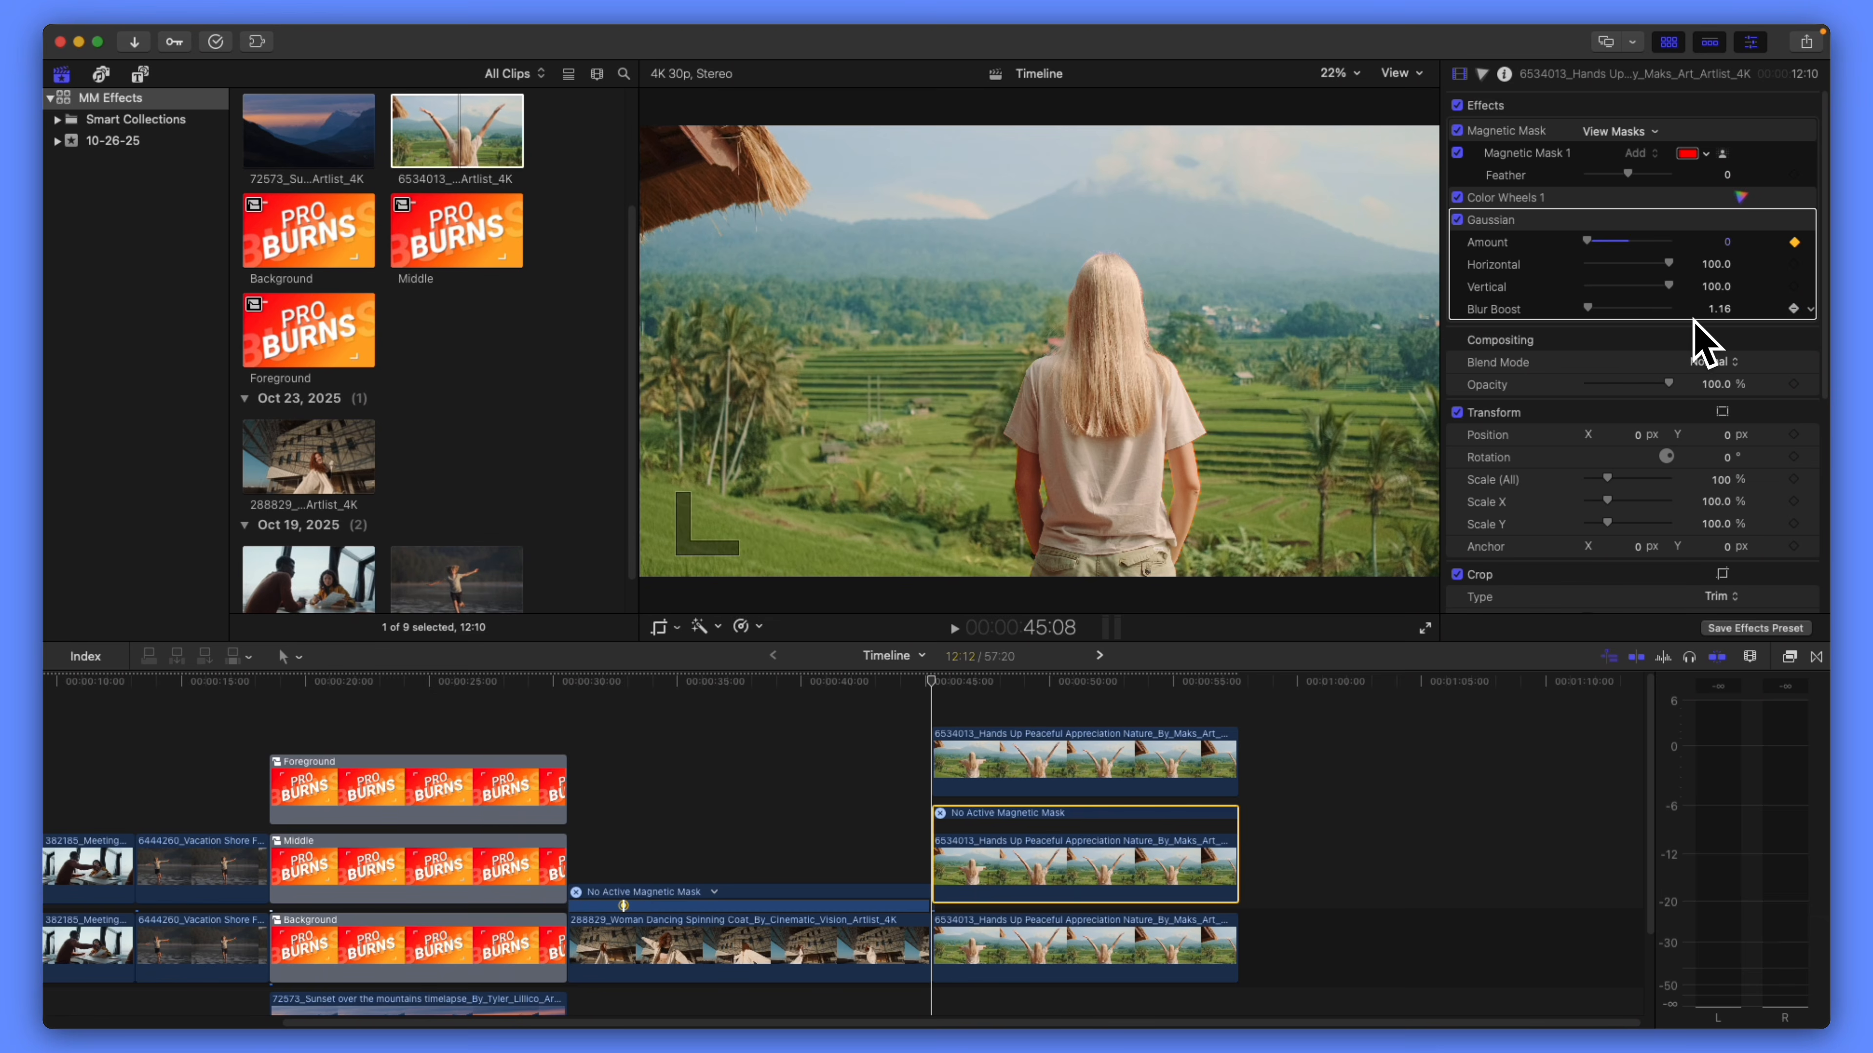
- Keyframe the Gaussian Amount at 58.44 and Blur Boost at 4.52 at 48:13, and at 100 and 11.24 at 53:14
drag(932, 680, 990, 681)
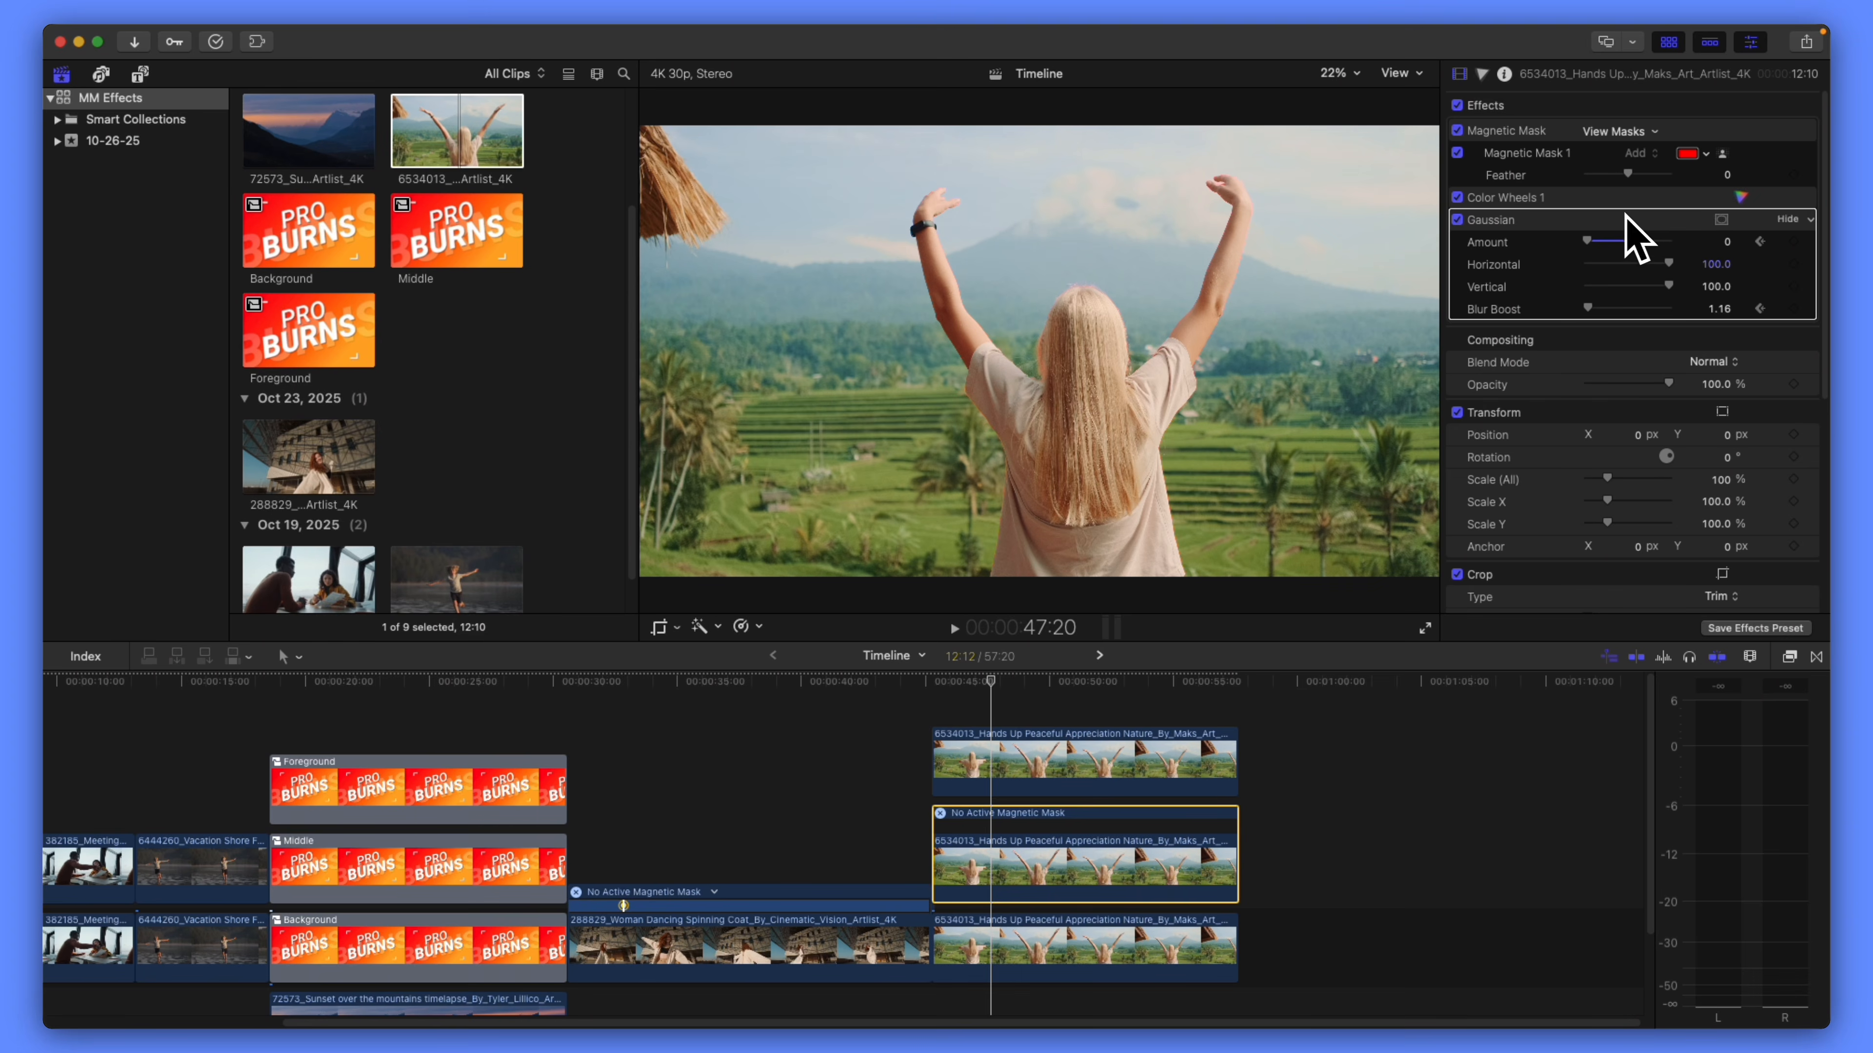
click(1793, 242)
drag(990, 679, 1011, 679)
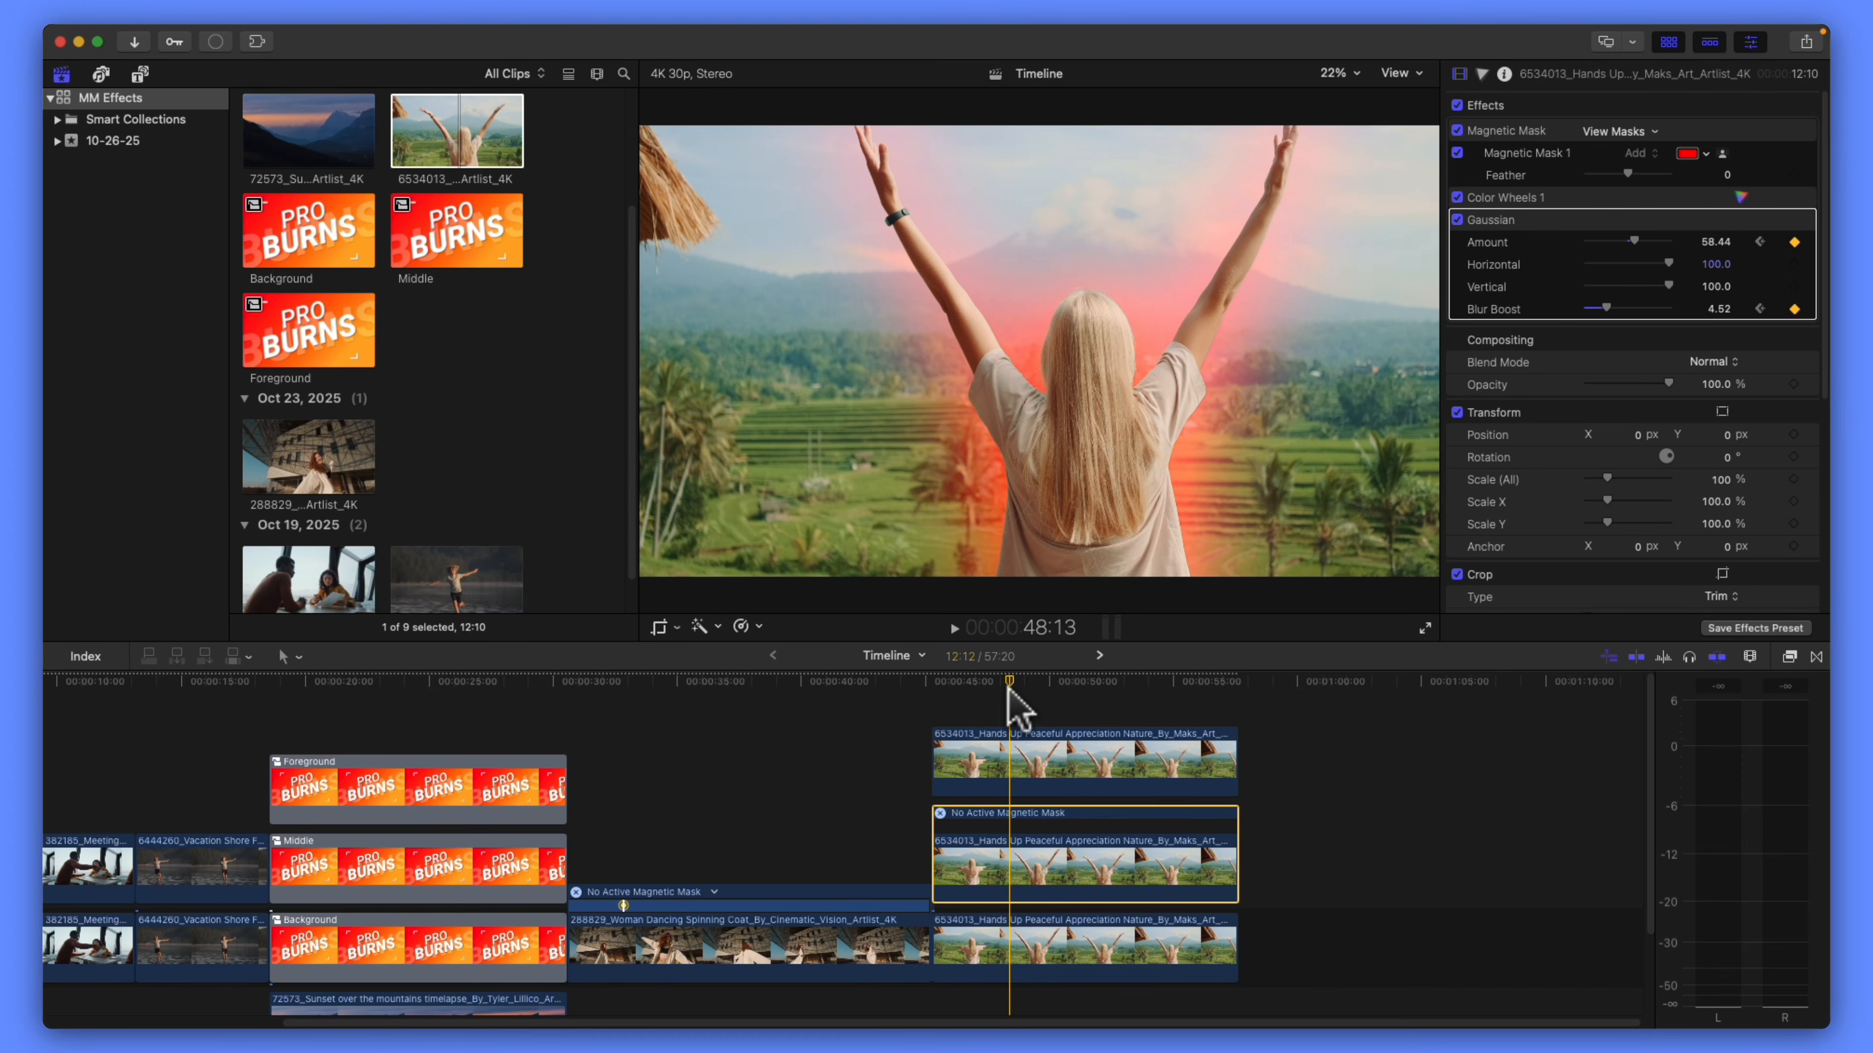
drag(1010, 682, 1136, 684)
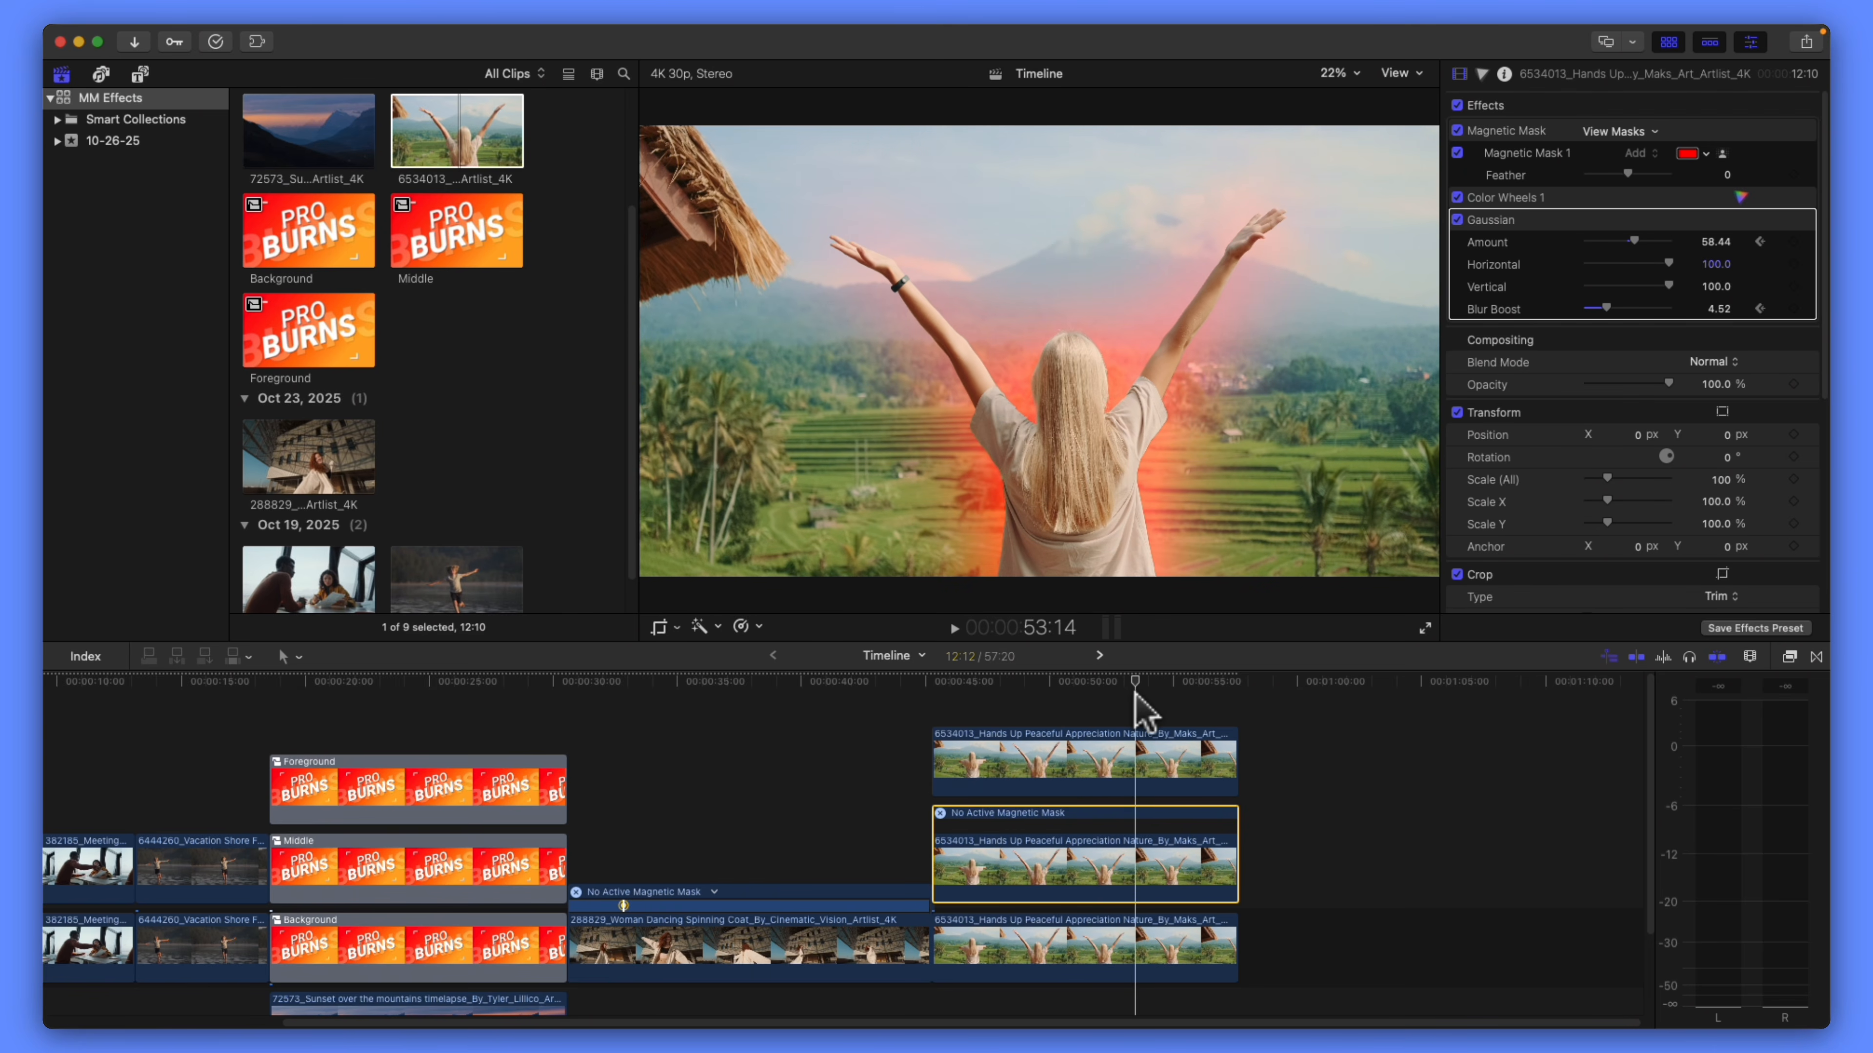
drag(1635, 240, 1643, 241)
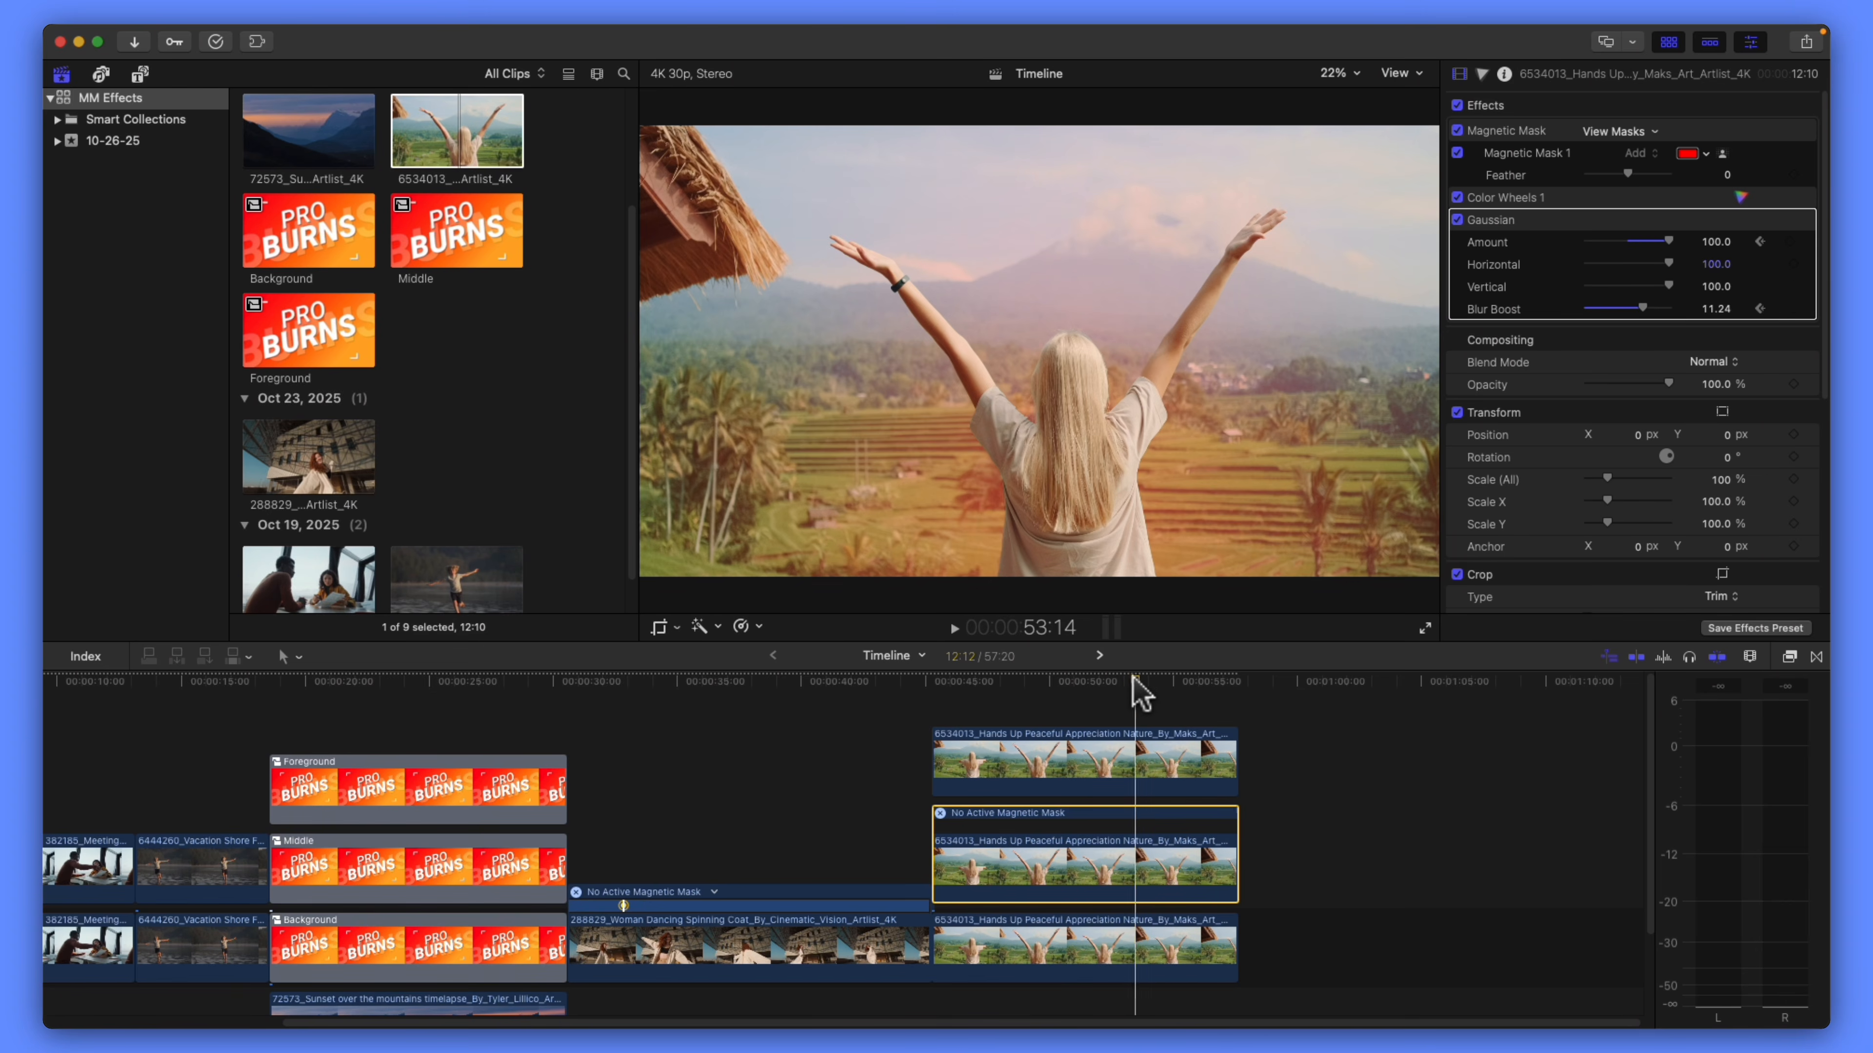
- Play back the Hands Up stack from 45:08 to its end to review the animated glow
drag(1134, 682, 929, 692)
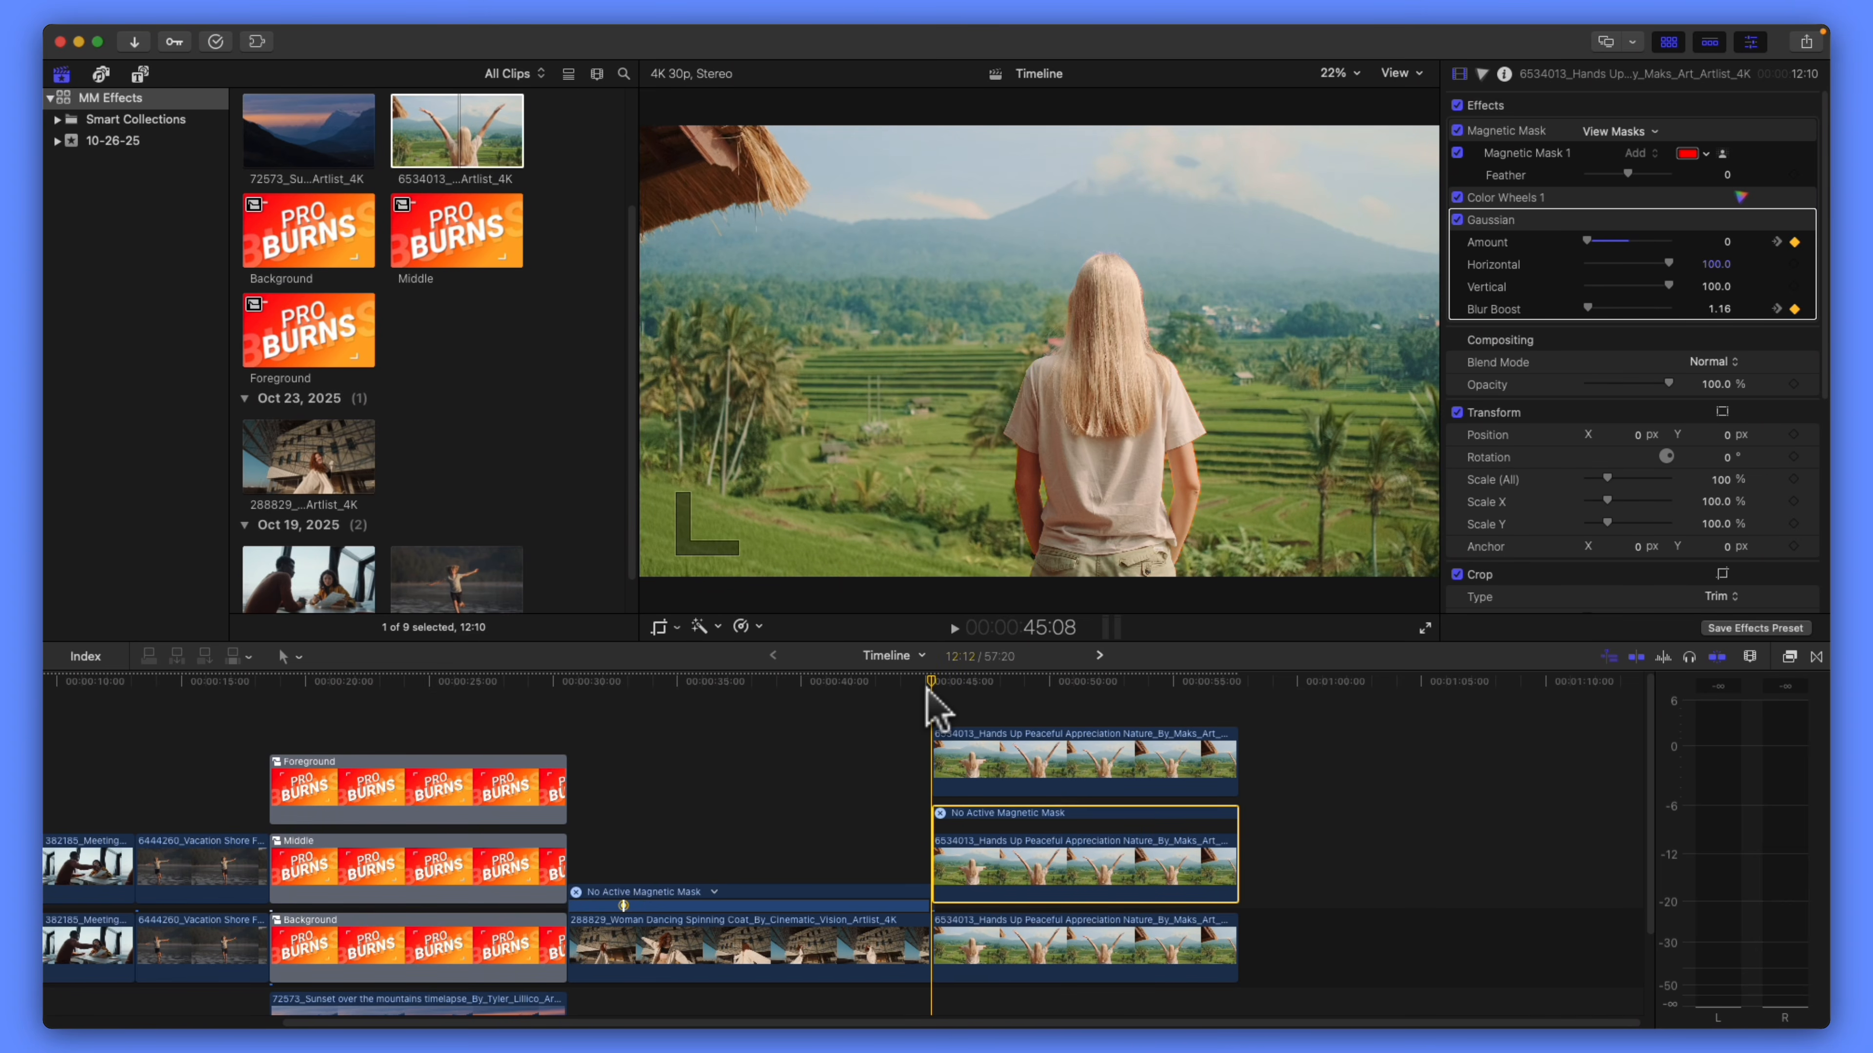
key(space)
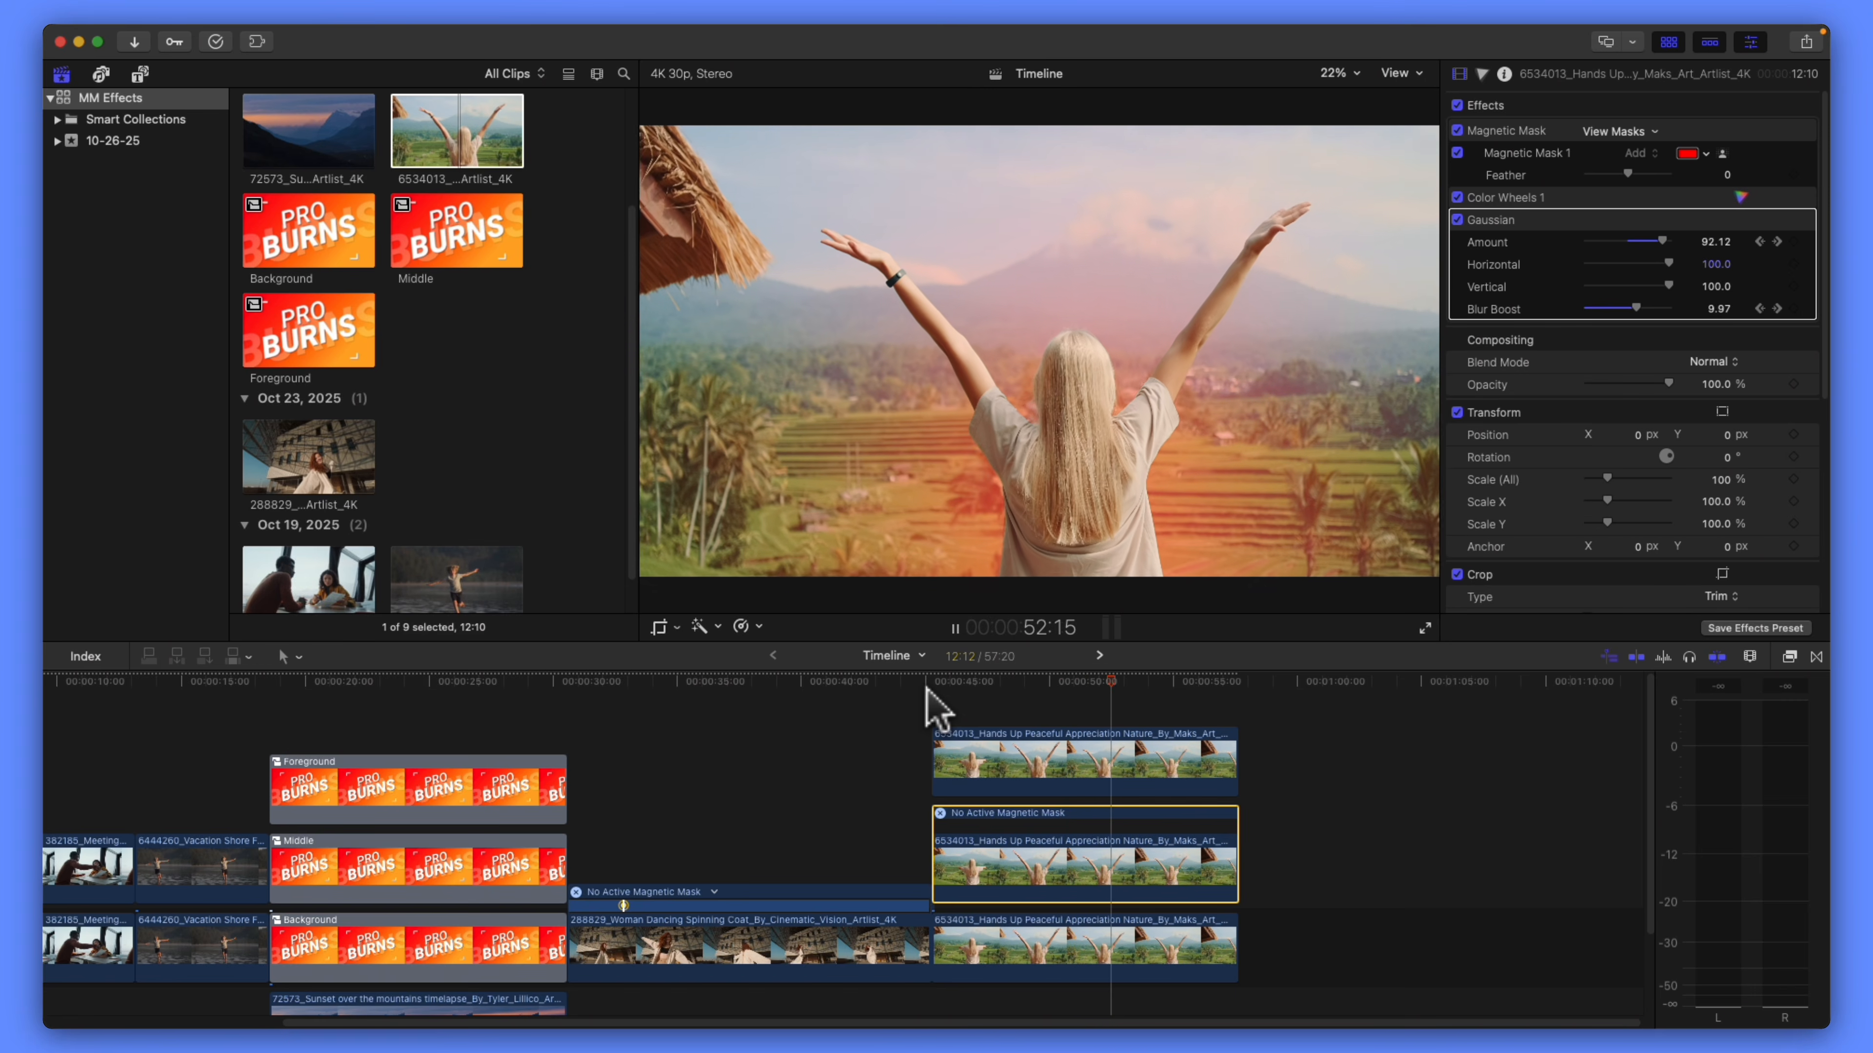
mouse_move(1237, 689)
mouse_down()
mouse_move(946, 689)
mouse_move(1242, 717)
mouse_up()
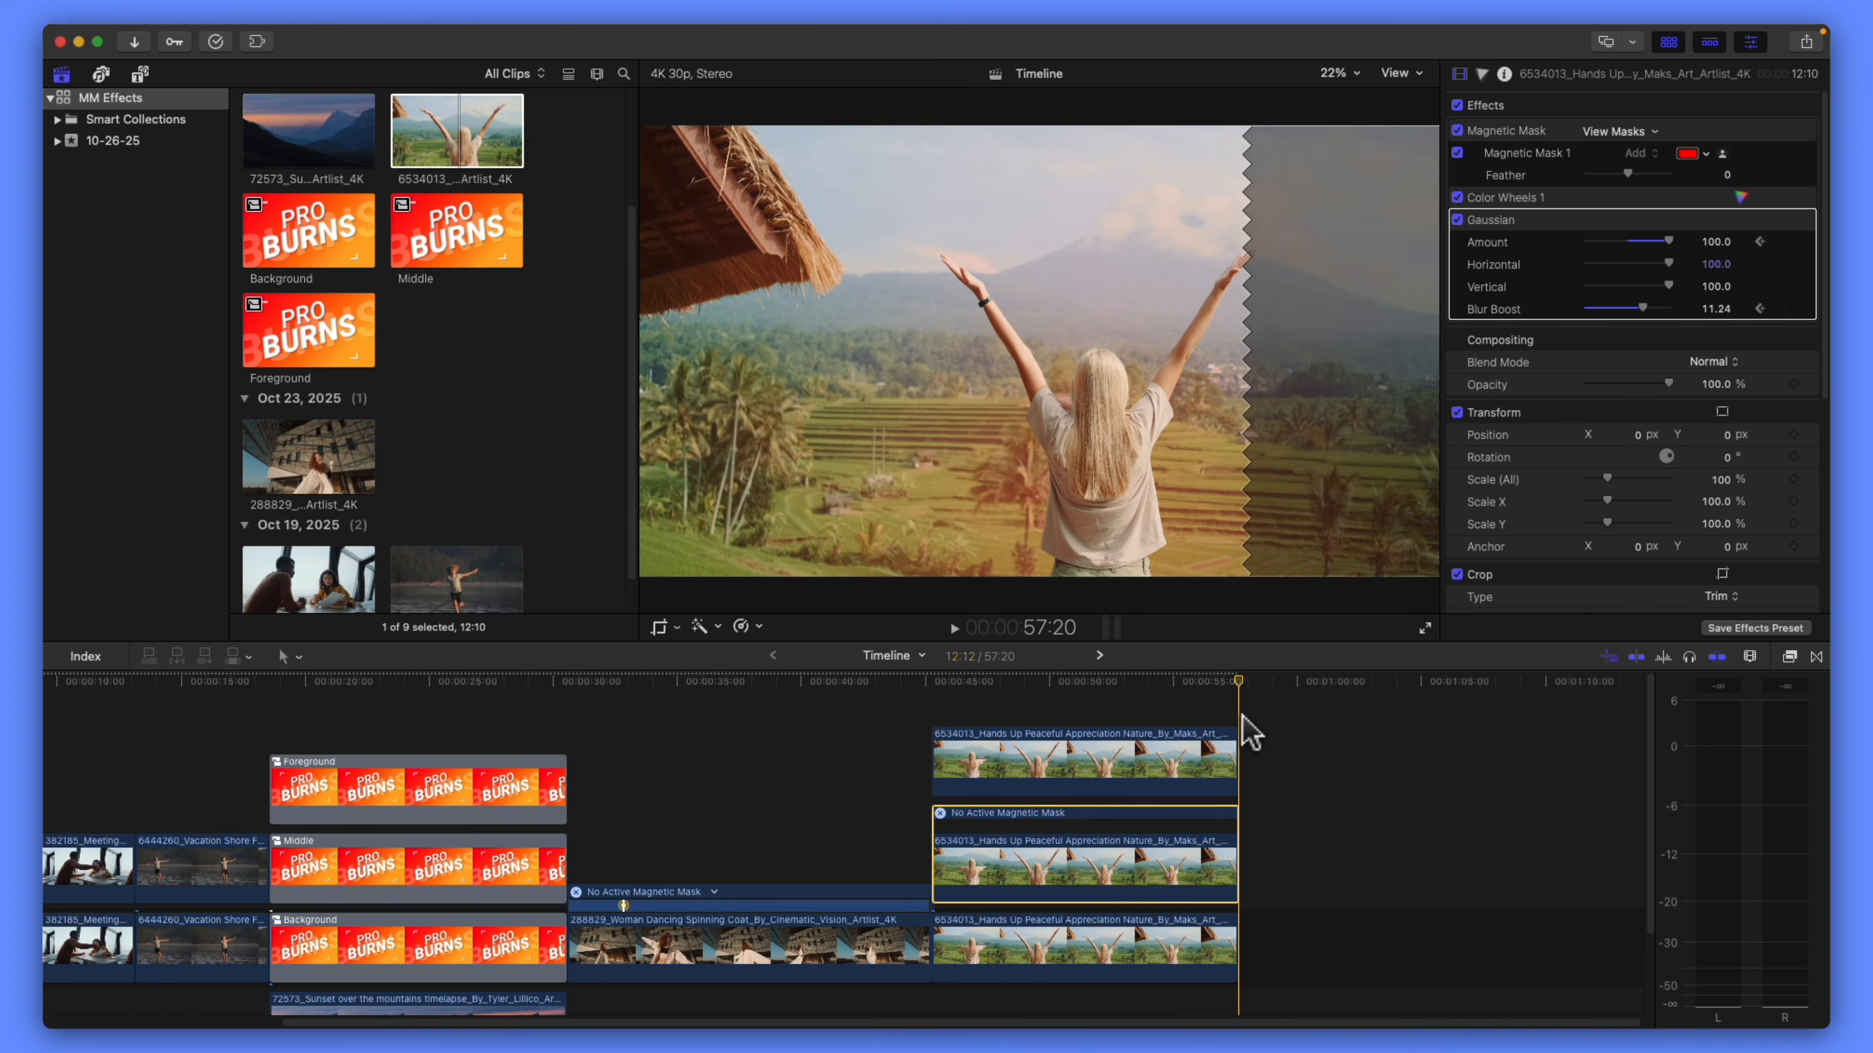